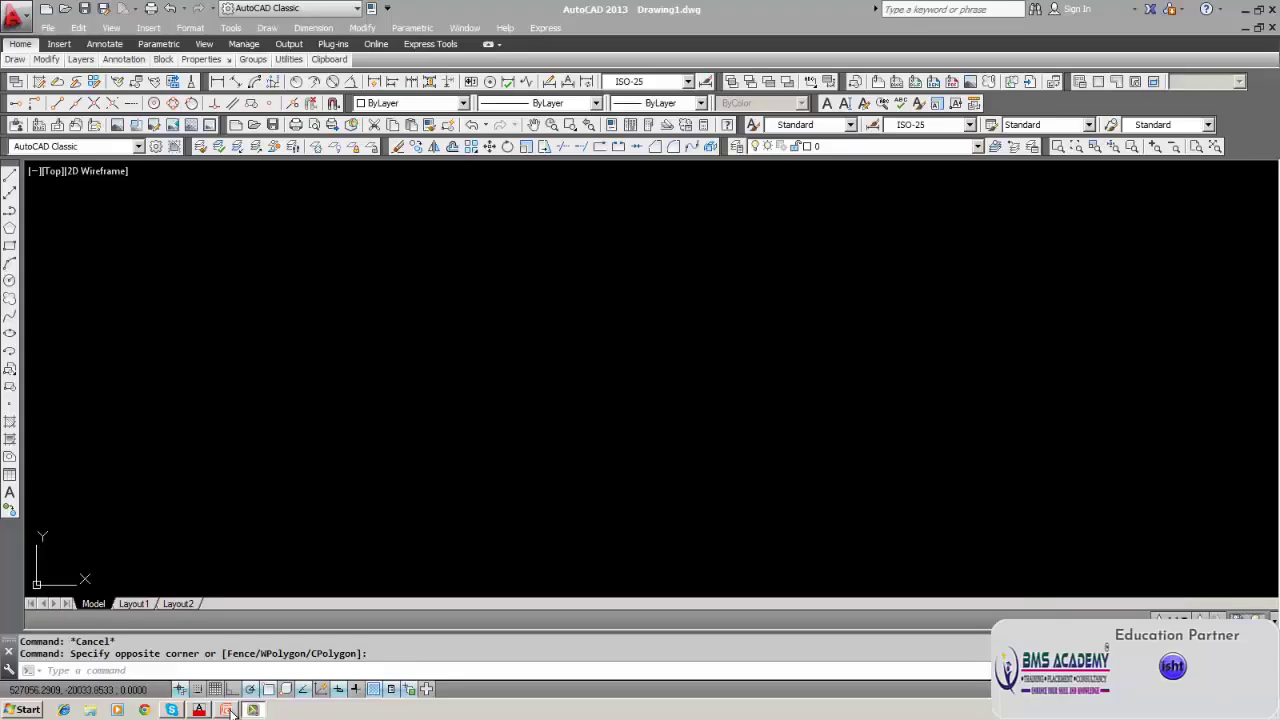
Switch to the PowerPoint slides for Lesson-14 Parametric Drafting.
{"action": "left_click", "coordinate": [225, 710]}
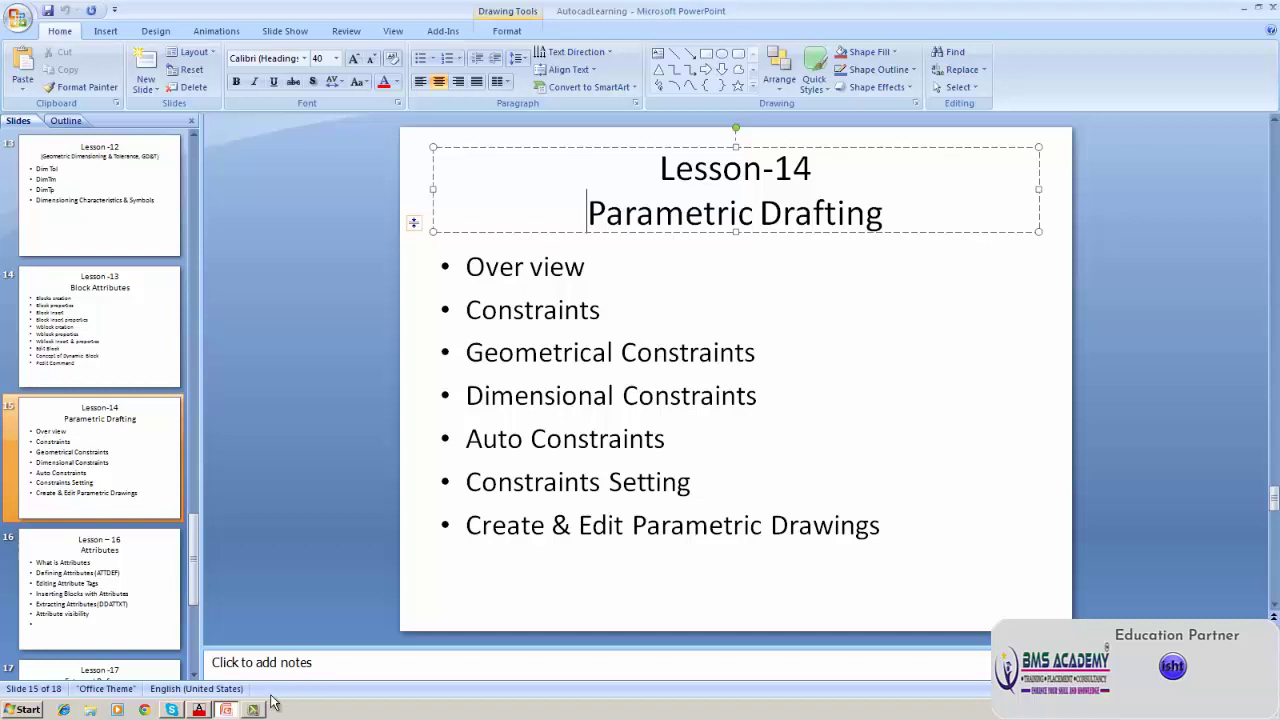
Return to the blank AutoCAD Drawing1.dwg after reviewing the slide 15 topics.
{"action": "left_click", "coordinate": [201, 710]}
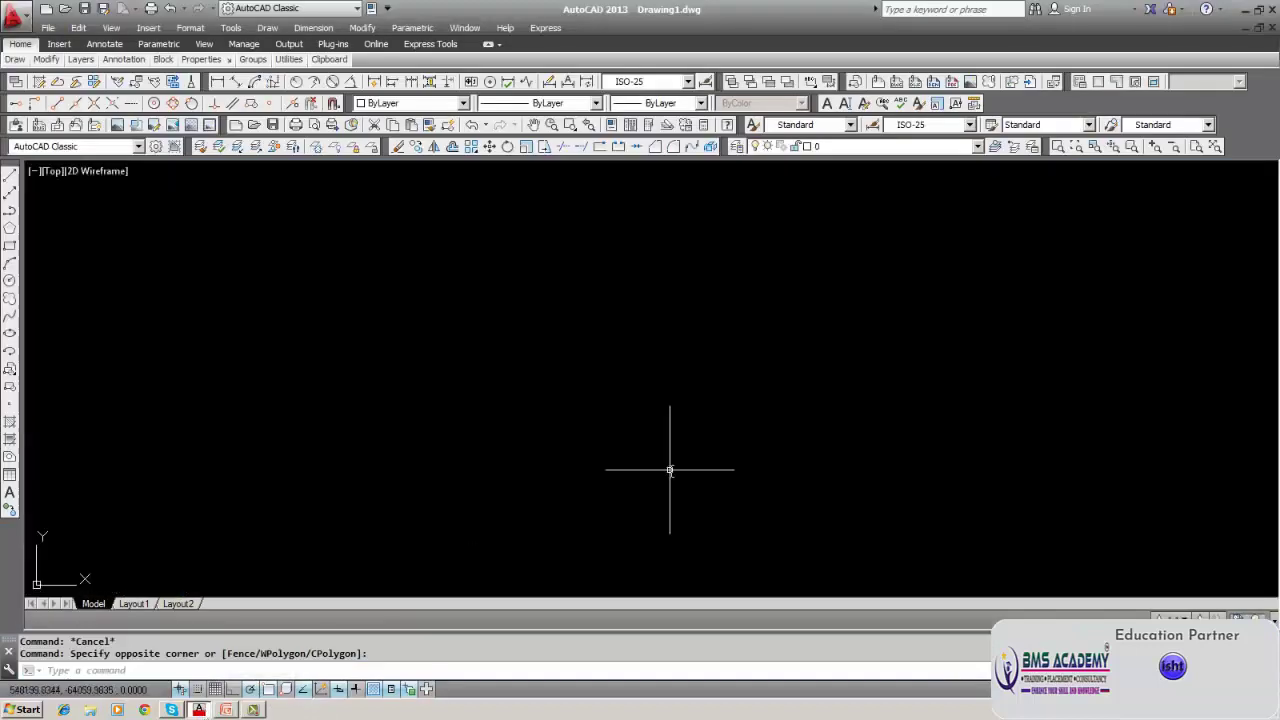
Display the Parametric > Geometric Constraints list, then close it without choosing a constraint.
{"action": "left_click", "coordinate": [413, 27]}
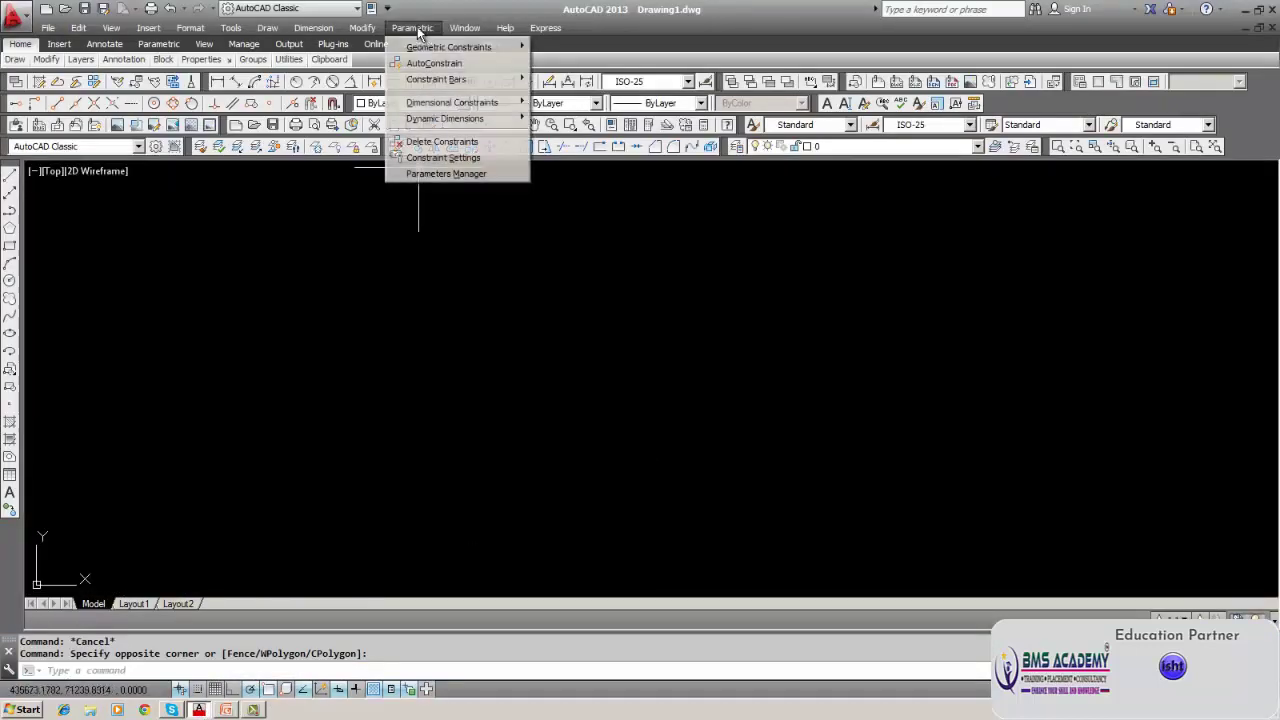
{"action": "mouse_move", "coordinate": [421, 49]}
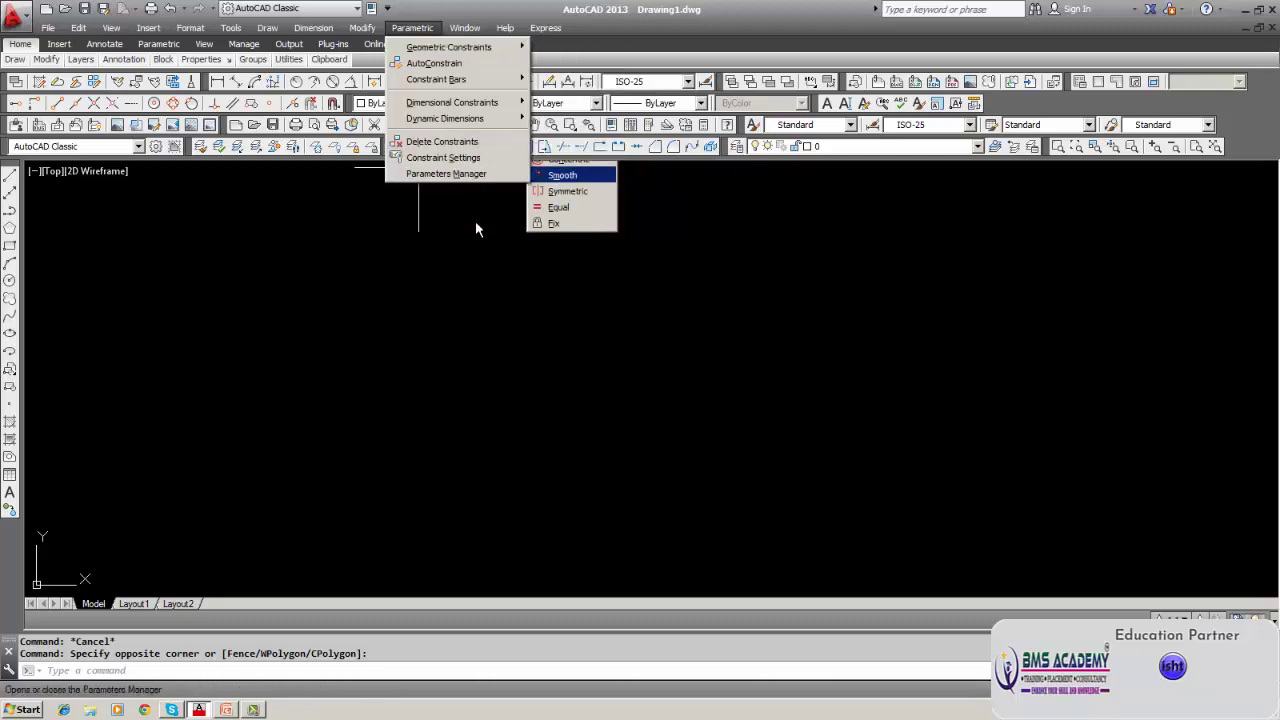
{"action": "left_click", "coordinate": [478, 263]}
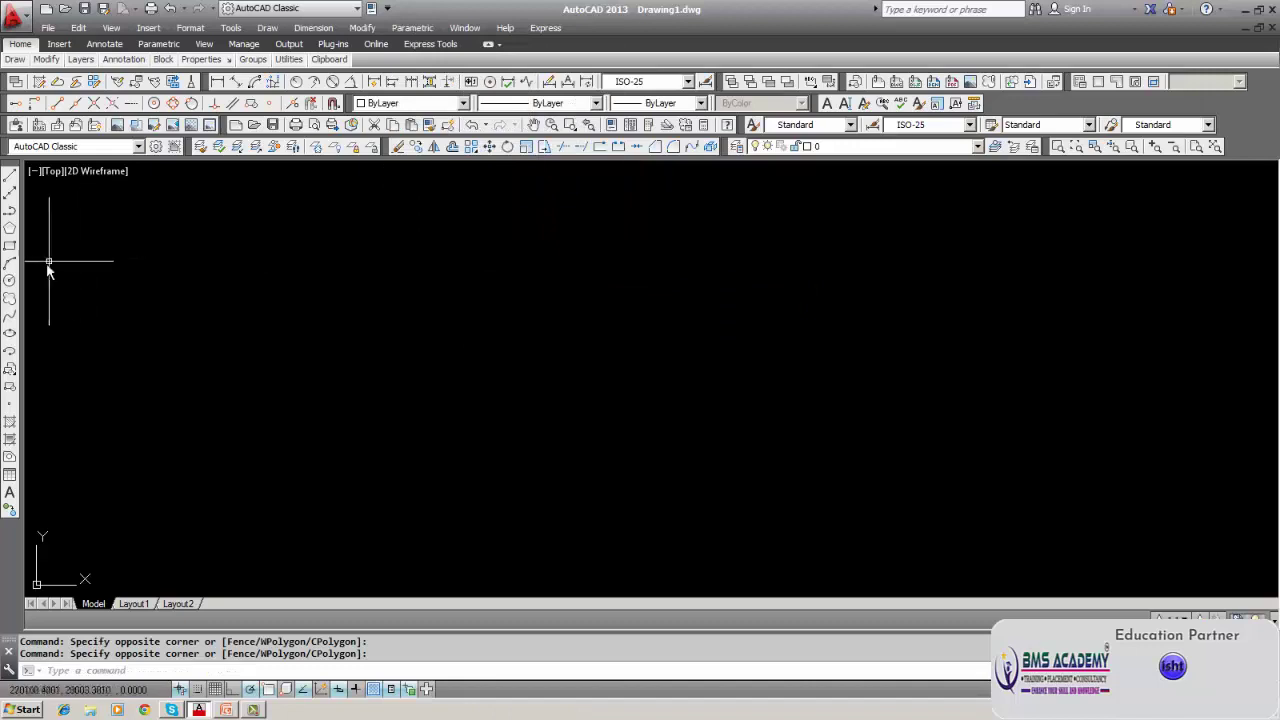
Draw a large circle centred near the middle of the drawing.
{"action": "left_click", "coordinate": [9, 281]}
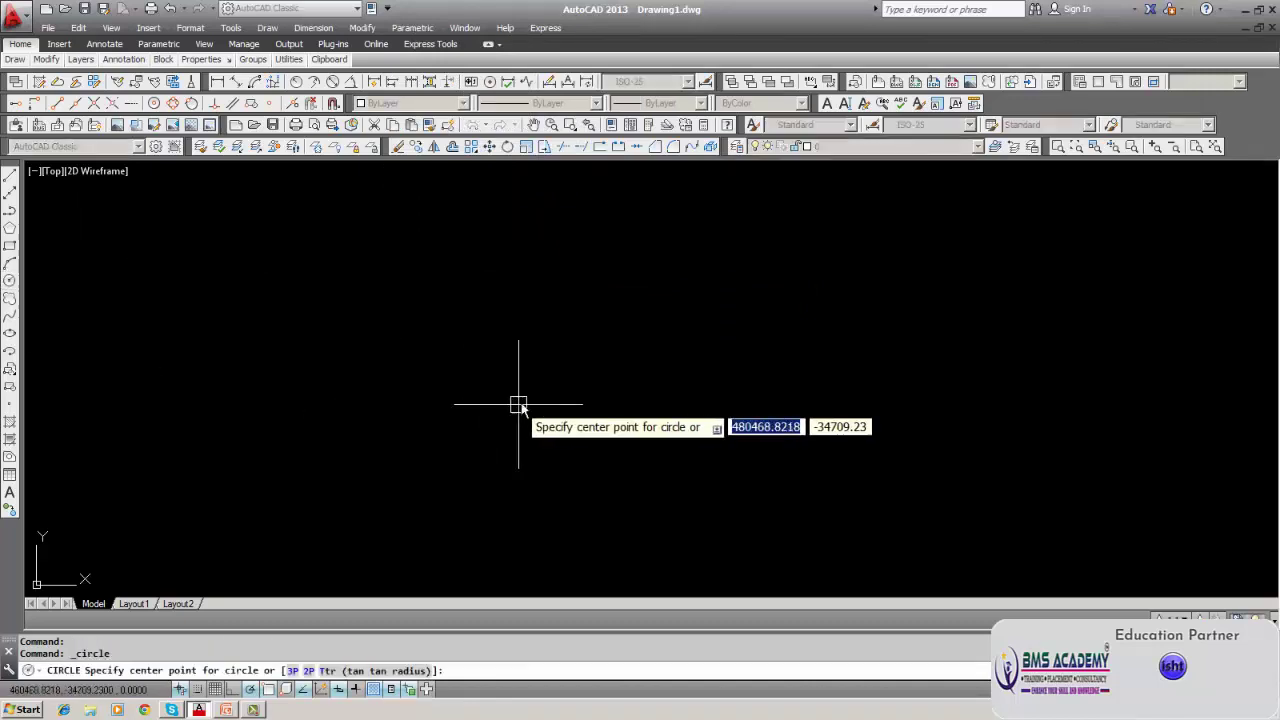
{"action": "left_click", "coordinate": [529, 394]}
{"action": "left_click", "coordinate": [414, 456]}
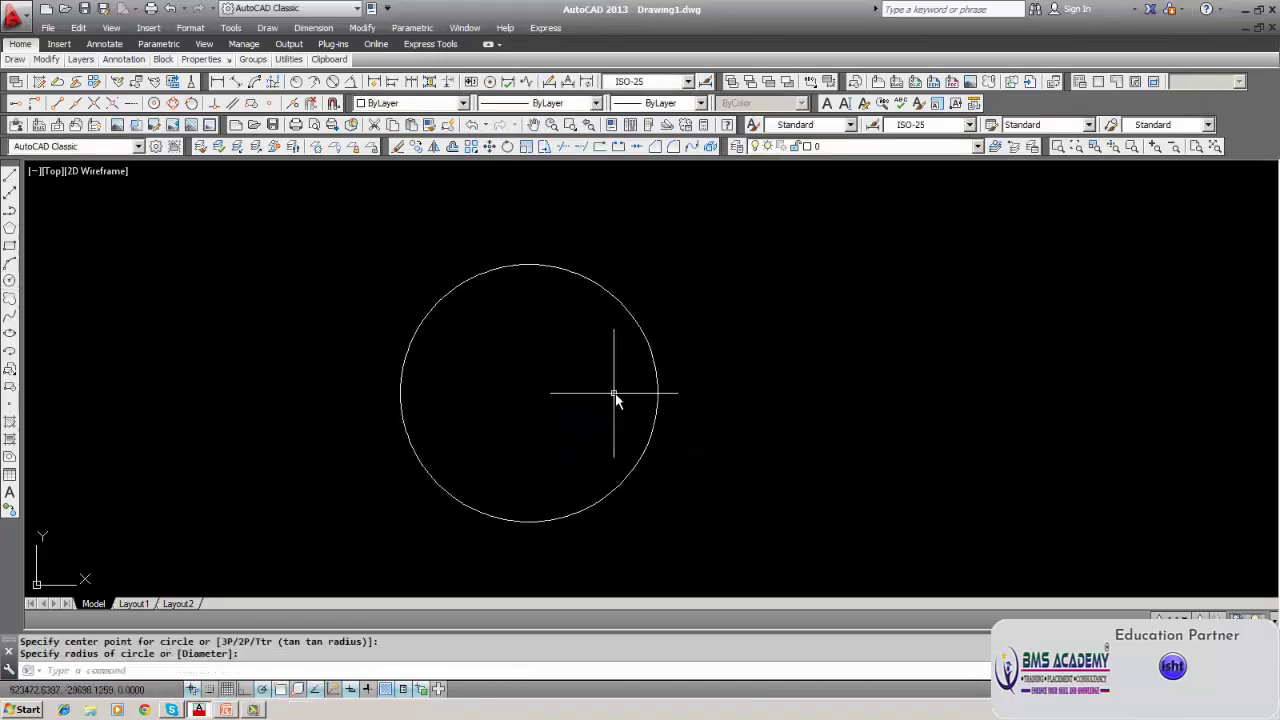
Add a smaller circle to the right of the large one.
{"action": "left_click", "coordinate": [9, 281]}
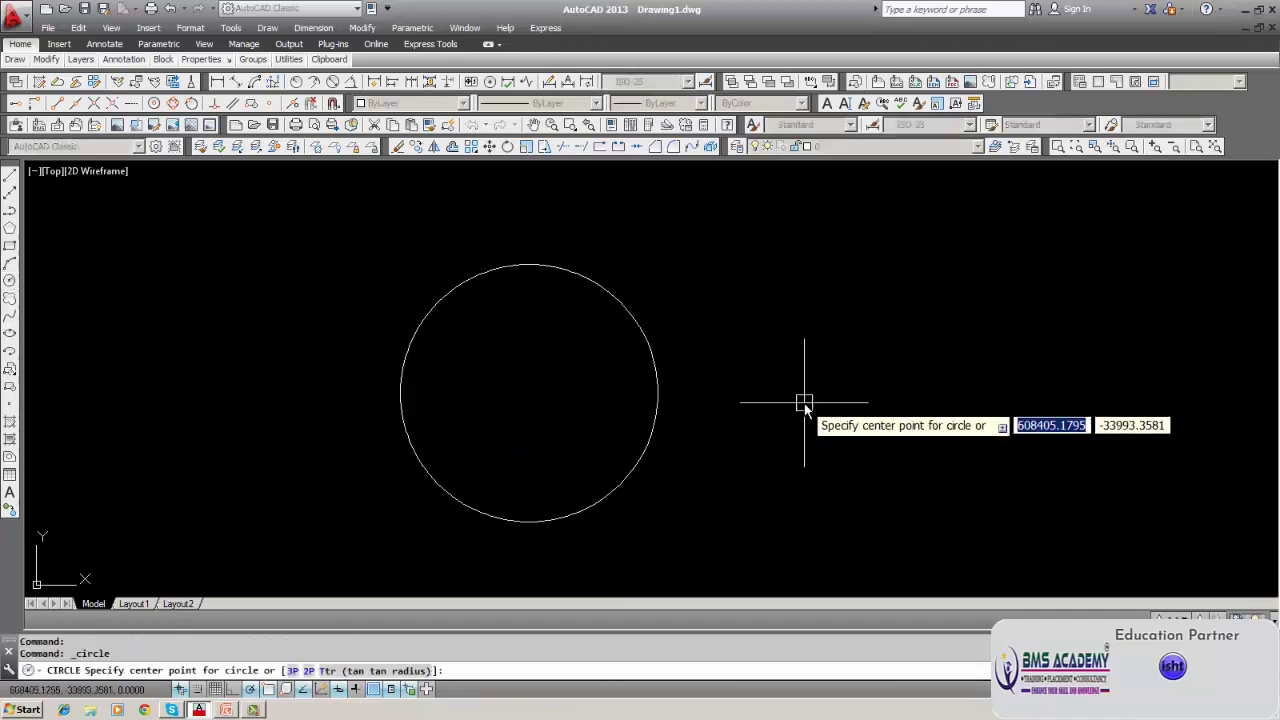
{"action": "left_click", "coordinate": [827, 388]}
{"action": "left_click", "coordinate": [801, 457]}
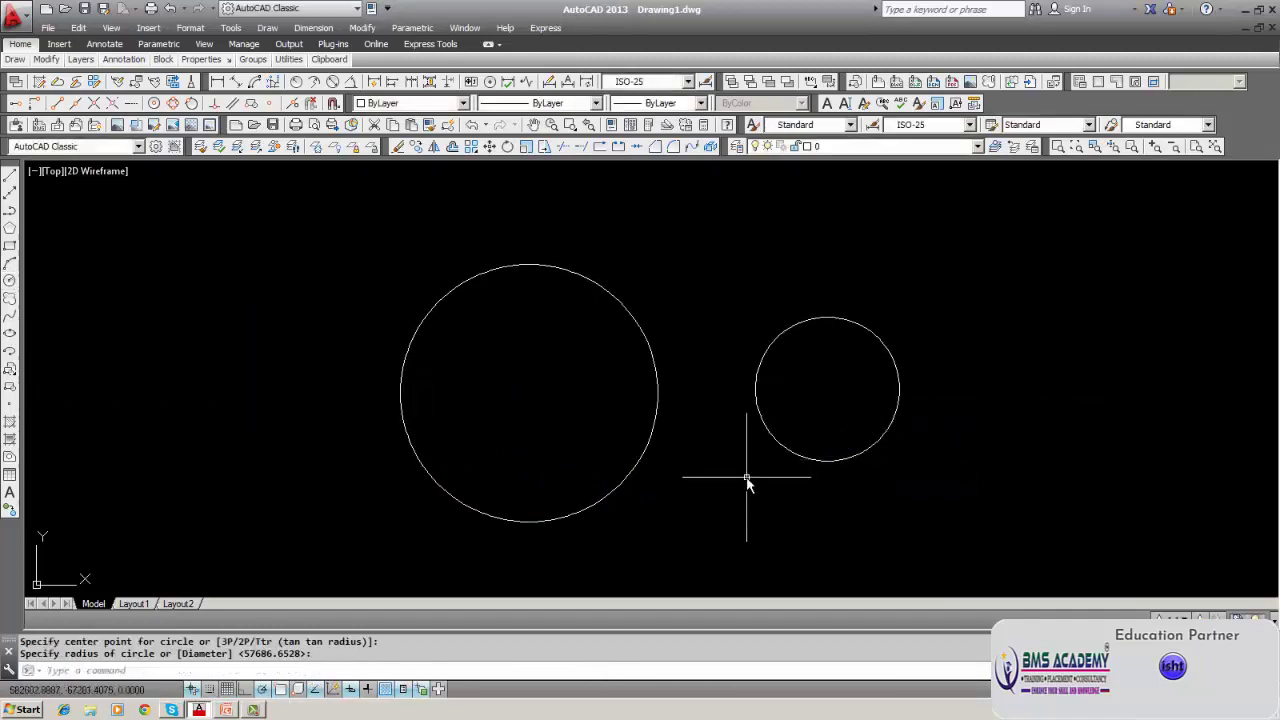
{"action": "left_click", "coordinate": [412, 27]}
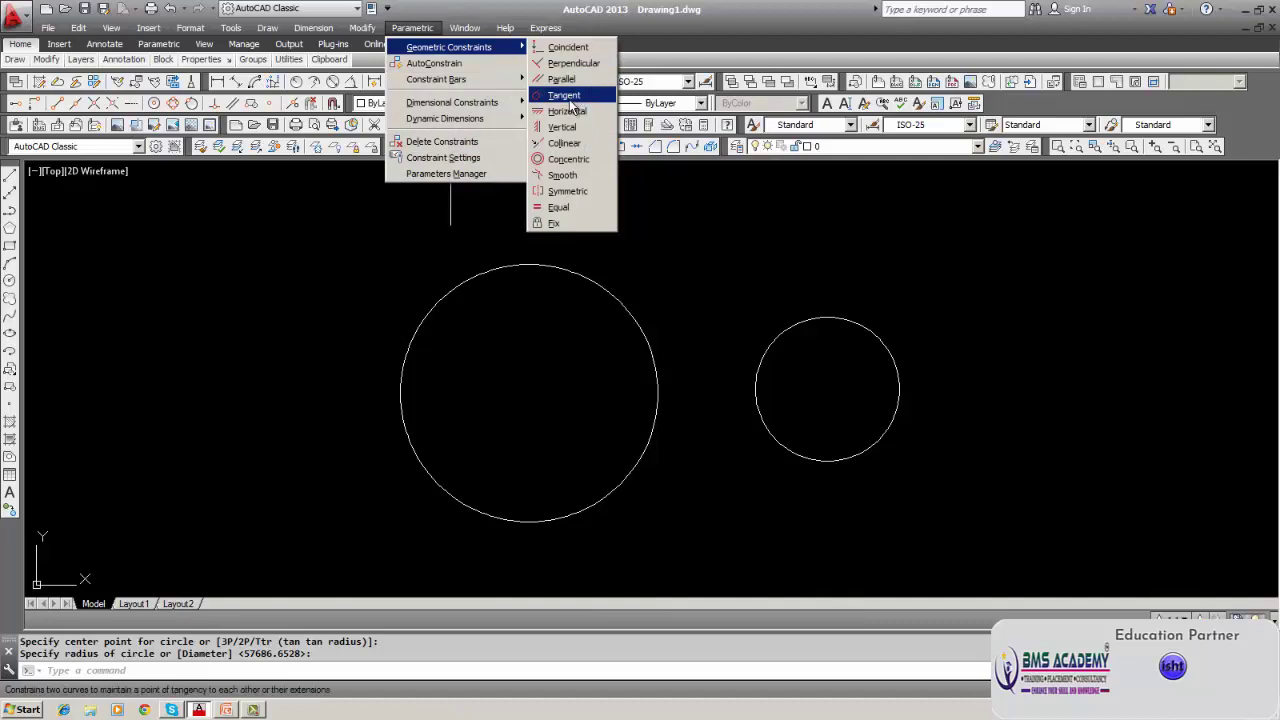
{"action": "left_click", "coordinate": [568, 159]}
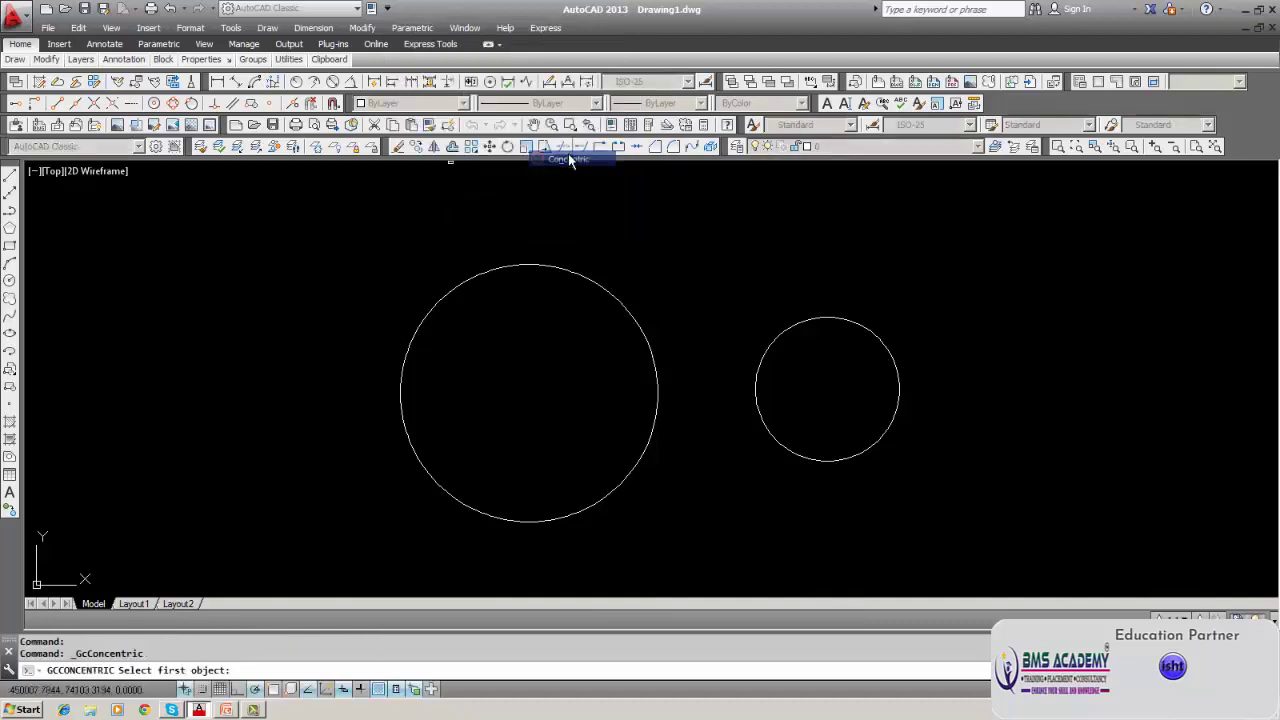
{"action": "left_click", "coordinate": [570, 272]}
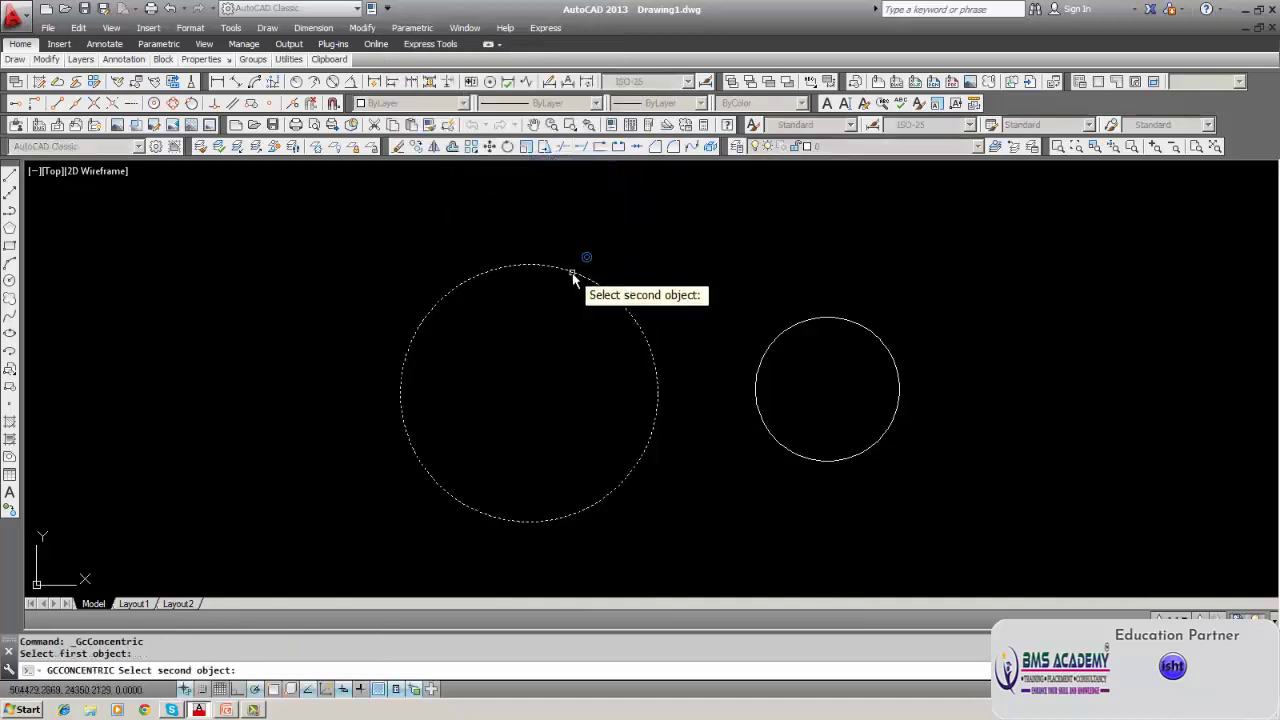
{"action": "left_click", "coordinate": [813, 319]}
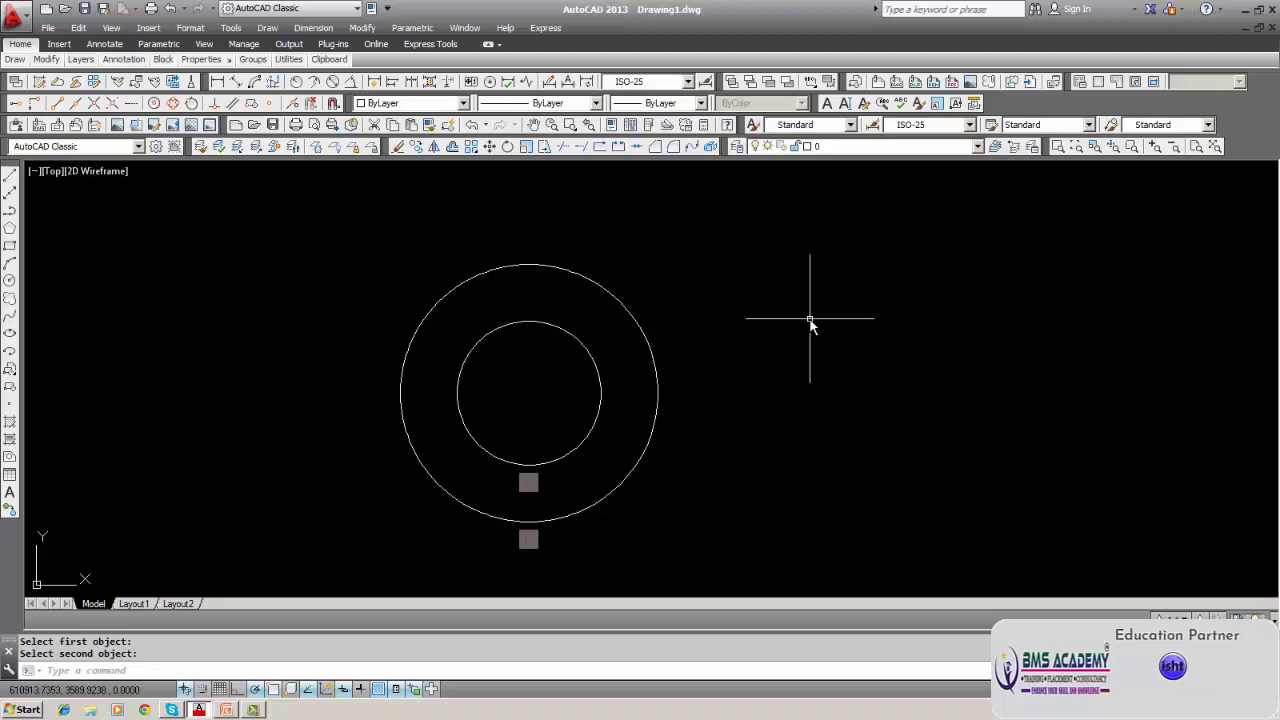
{"action": "type", "text": "u"}
{"action": "key", "text": "Return"}
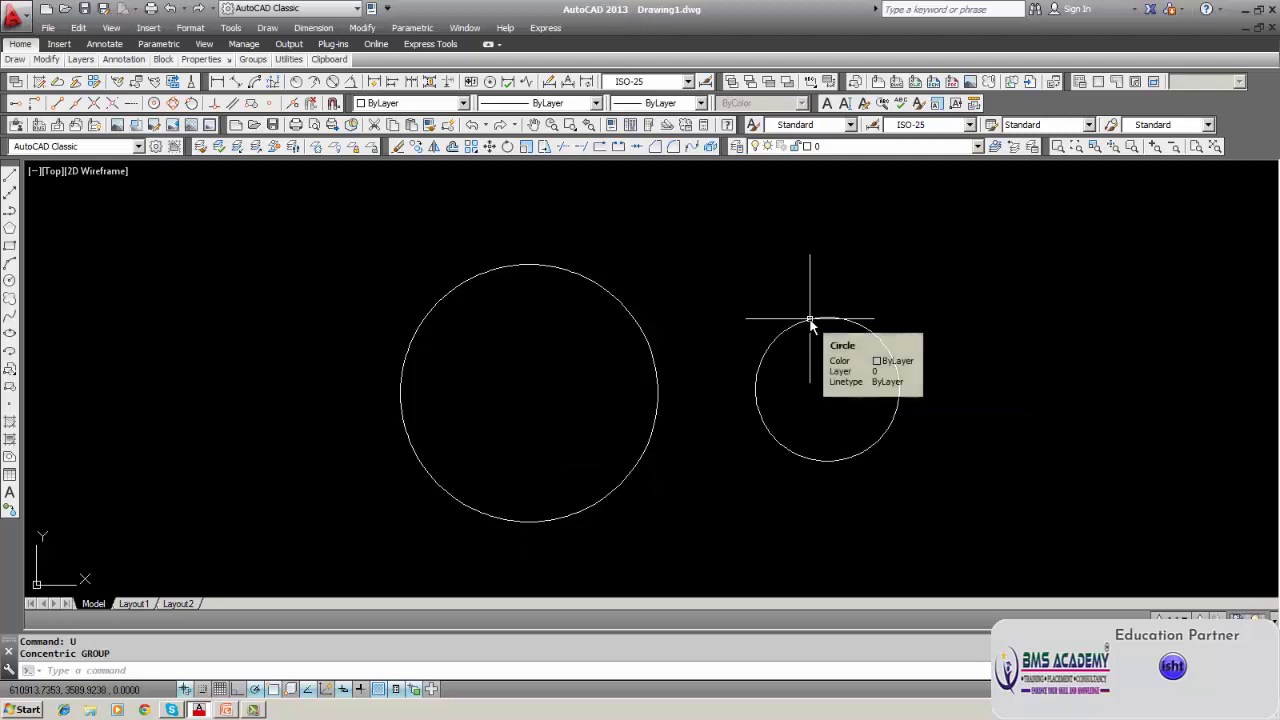
{"action": "left_click", "coordinate": [415, 30]}
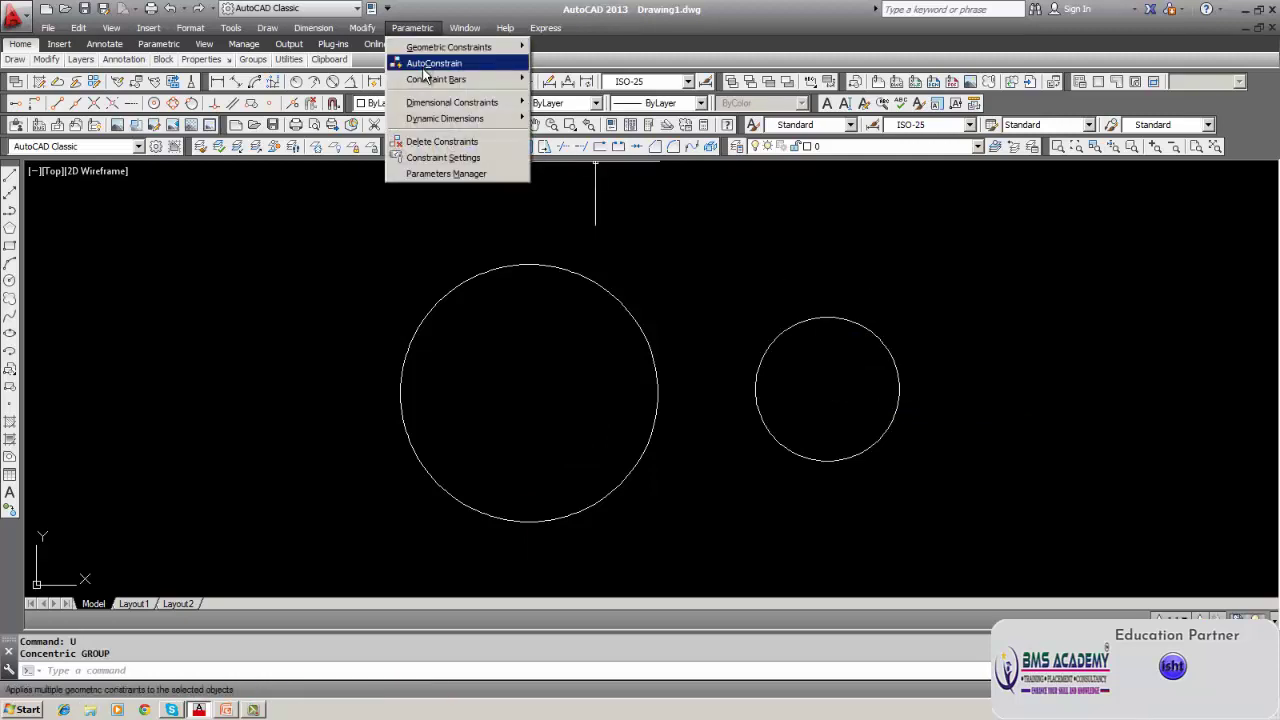
{"action": "mouse_move", "coordinate": [450, 47]}
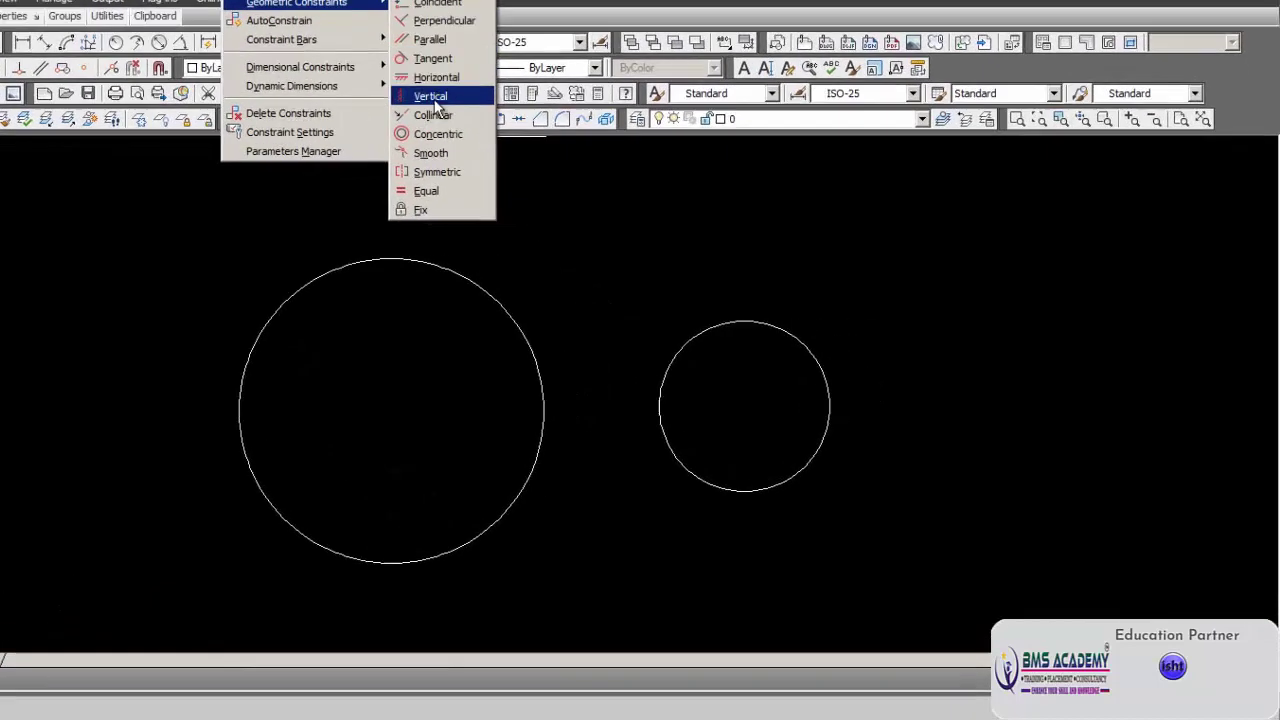
{"action": "left_click", "coordinate": [438, 134]}
{"action": "left_click", "coordinate": [698, 340]}
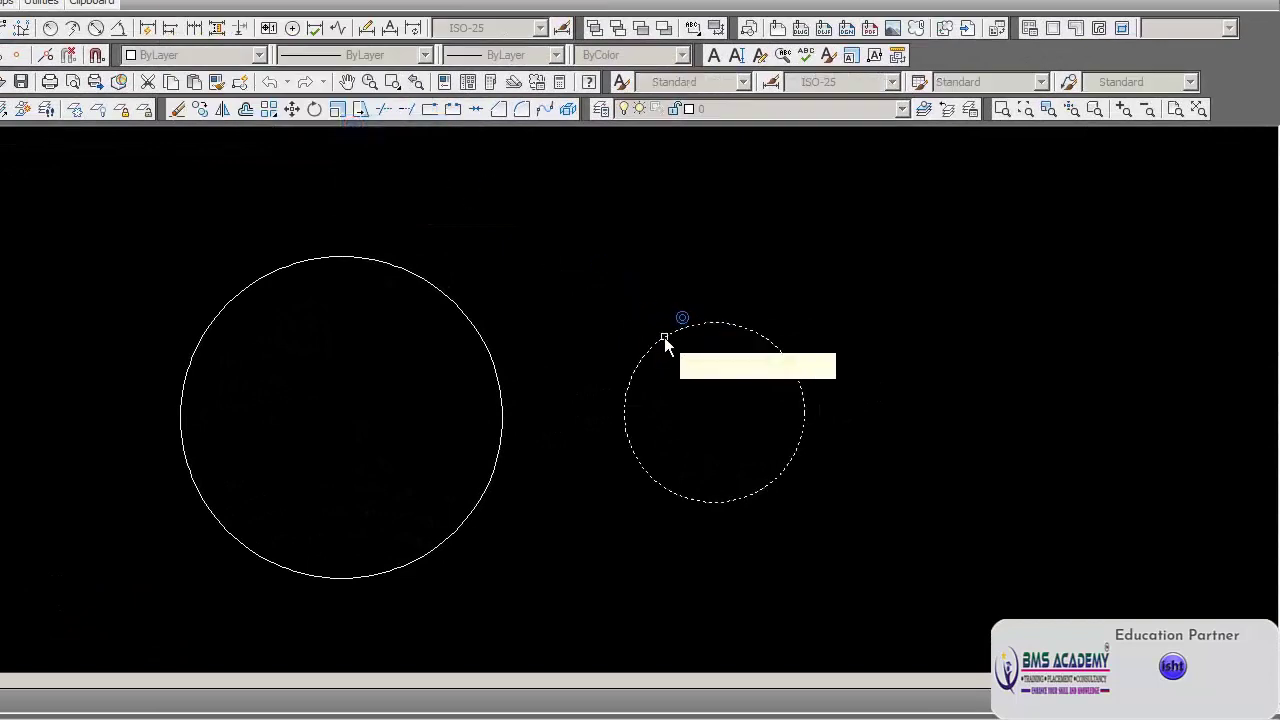
{"action": "left_click", "coordinate": [427, 287]}
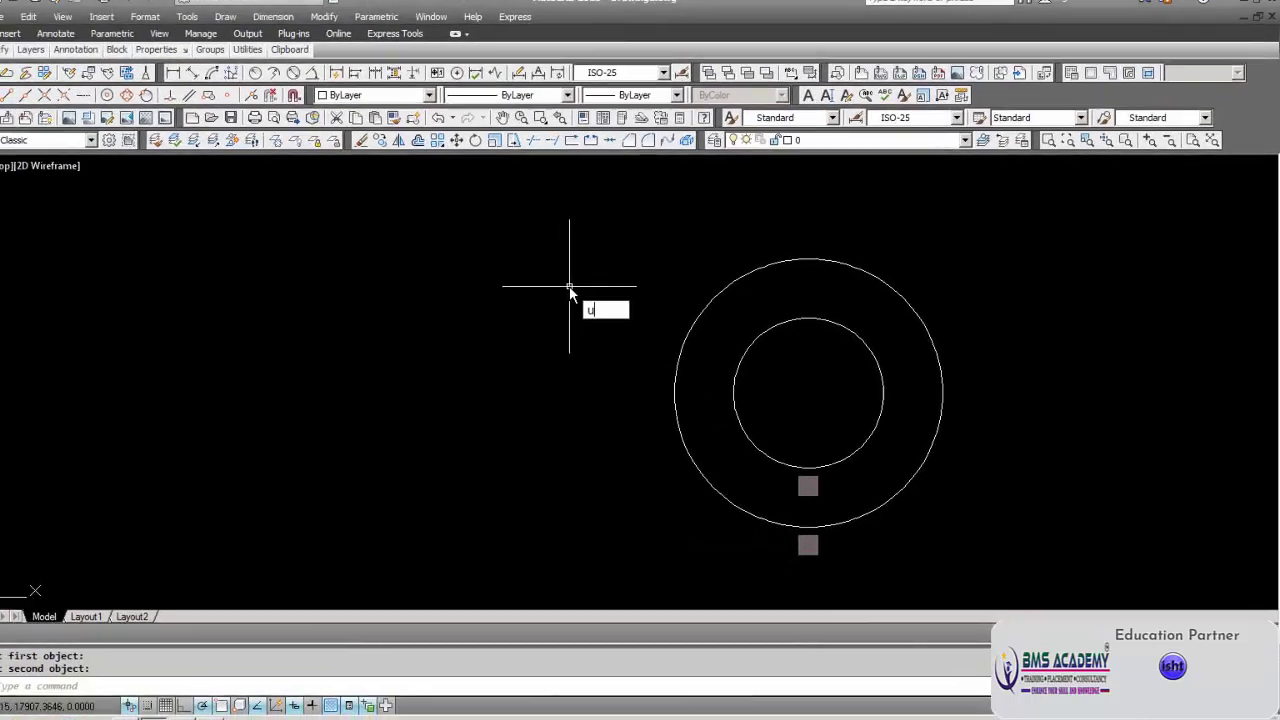
{"action": "type", "text": "u"}
{"action": "key", "text": "Return"}
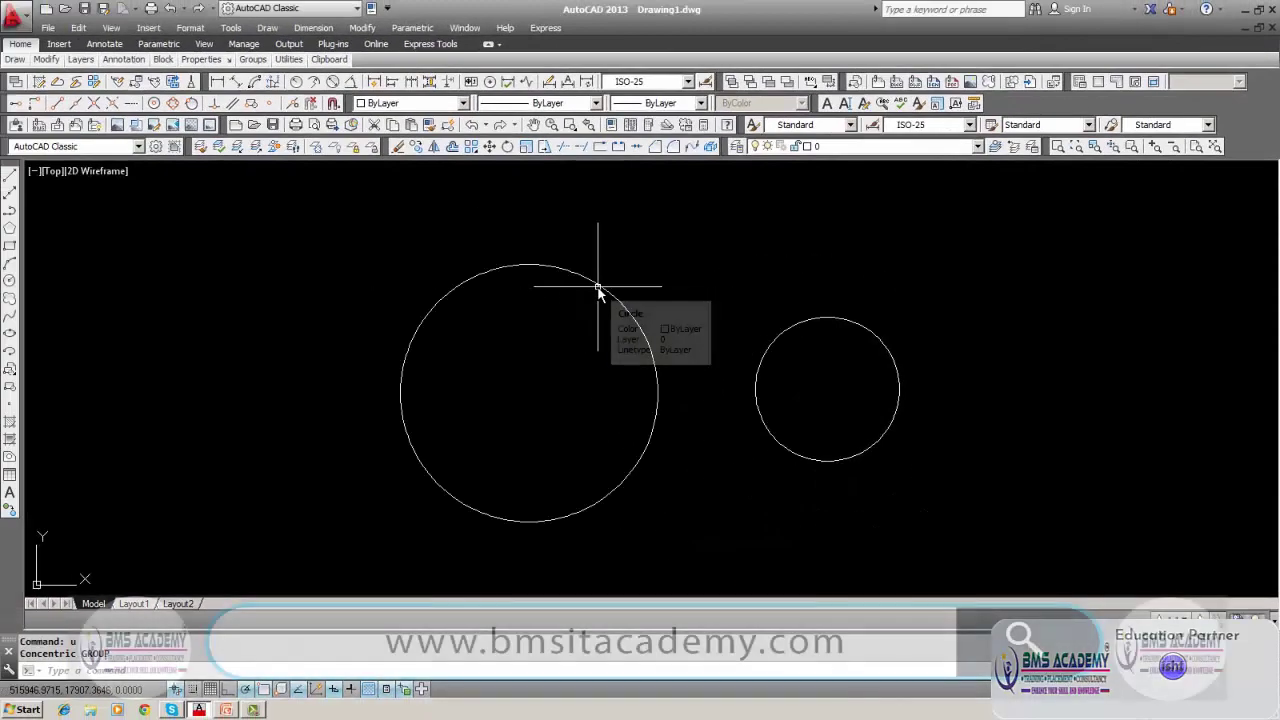
Apply a Fix constraint to the large circle.
{"action": "left_click", "coordinate": [412, 27]}
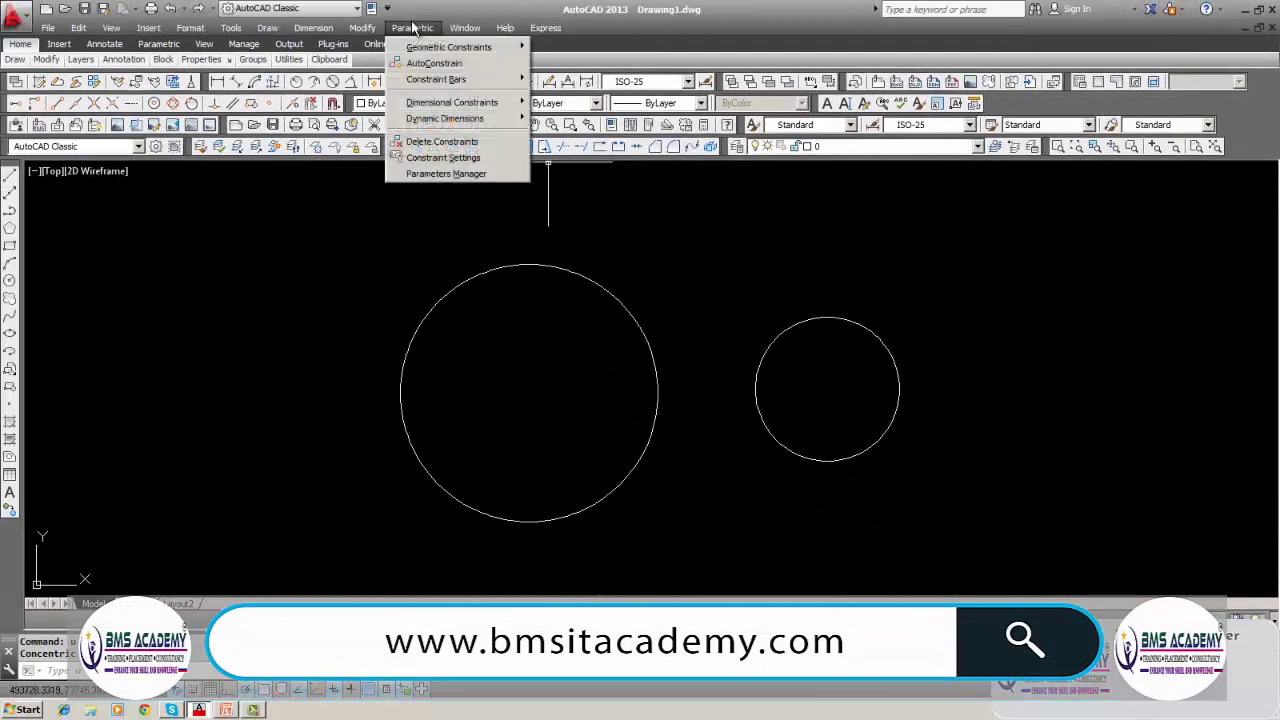
{"action": "mouse_move", "coordinate": [465, 47]}
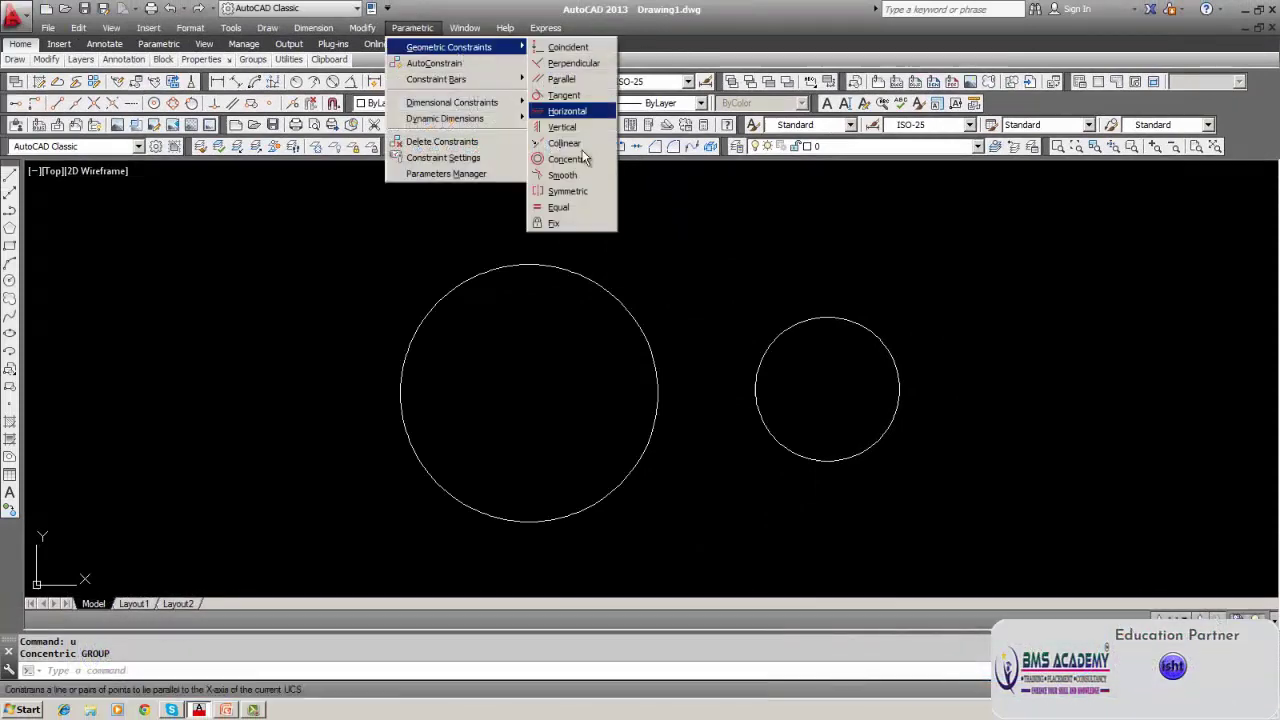
{"action": "left_click", "coordinate": [556, 223]}
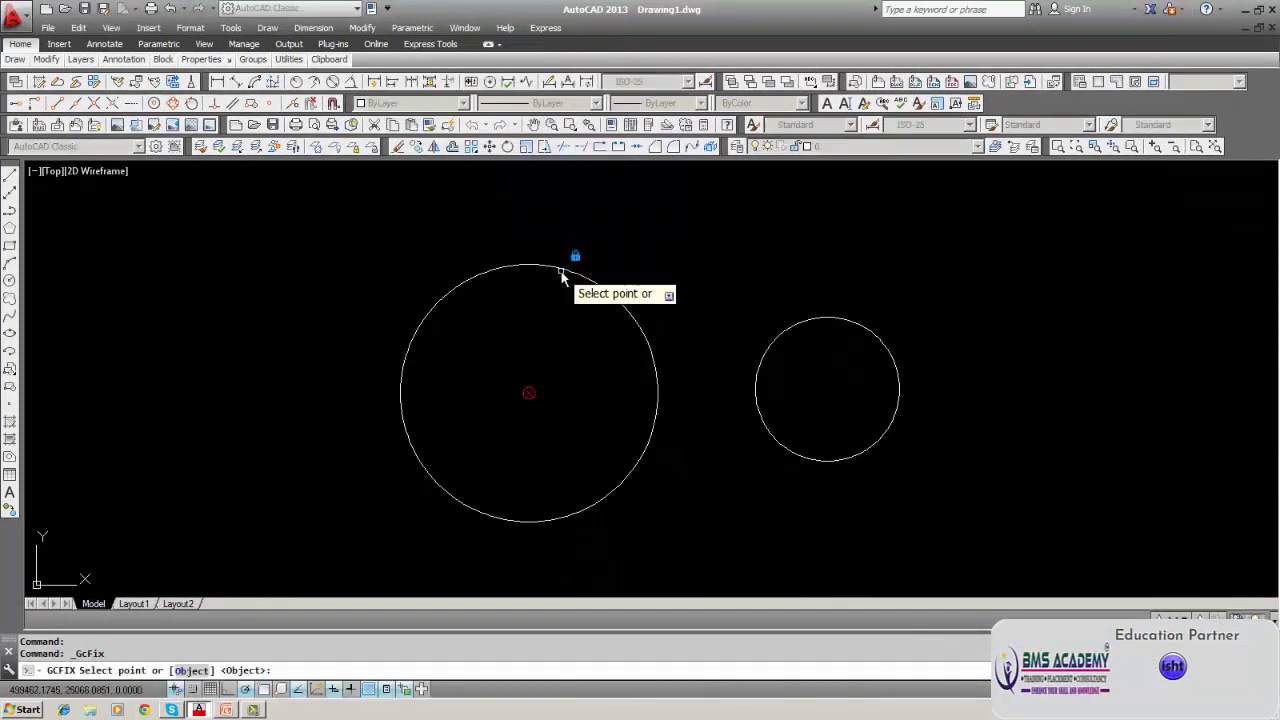
{"action": "left_click", "coordinate": [558, 271]}
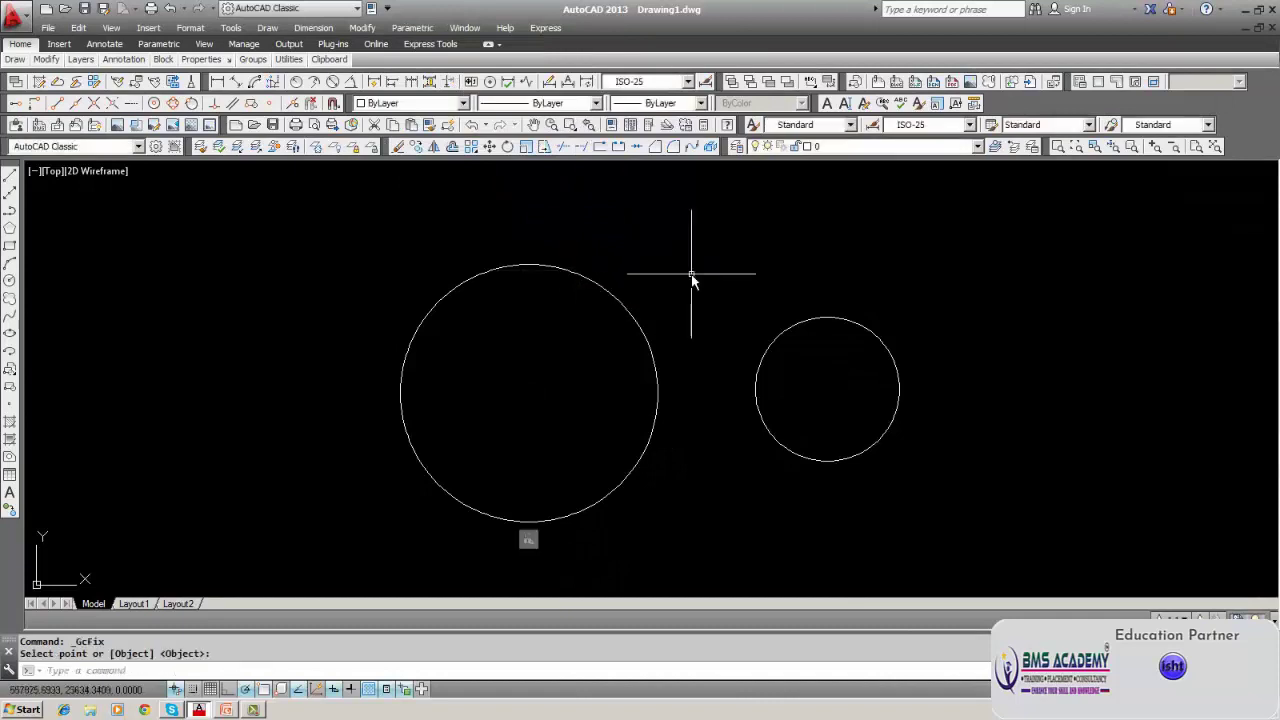
Make the small circle concentric with the large circle, then undo it with U.
{"action": "left_click", "coordinate": [414, 28]}
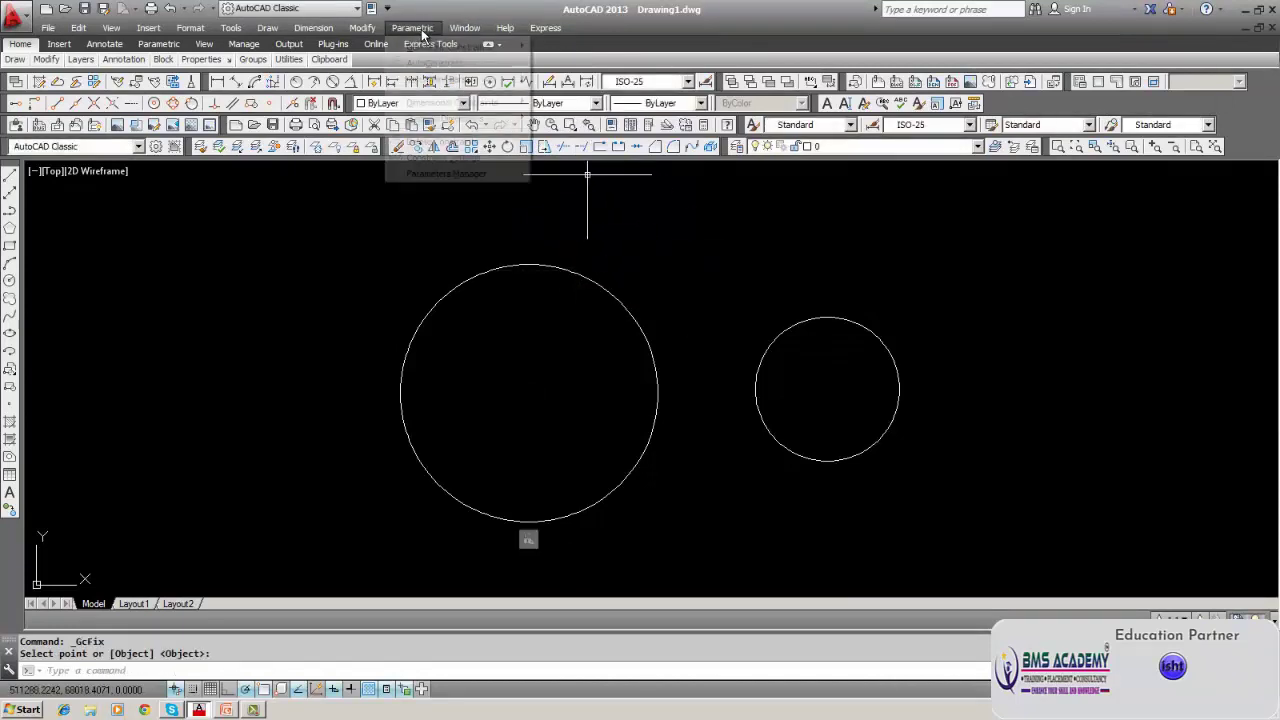
{"action": "mouse_move", "coordinate": [424, 54]}
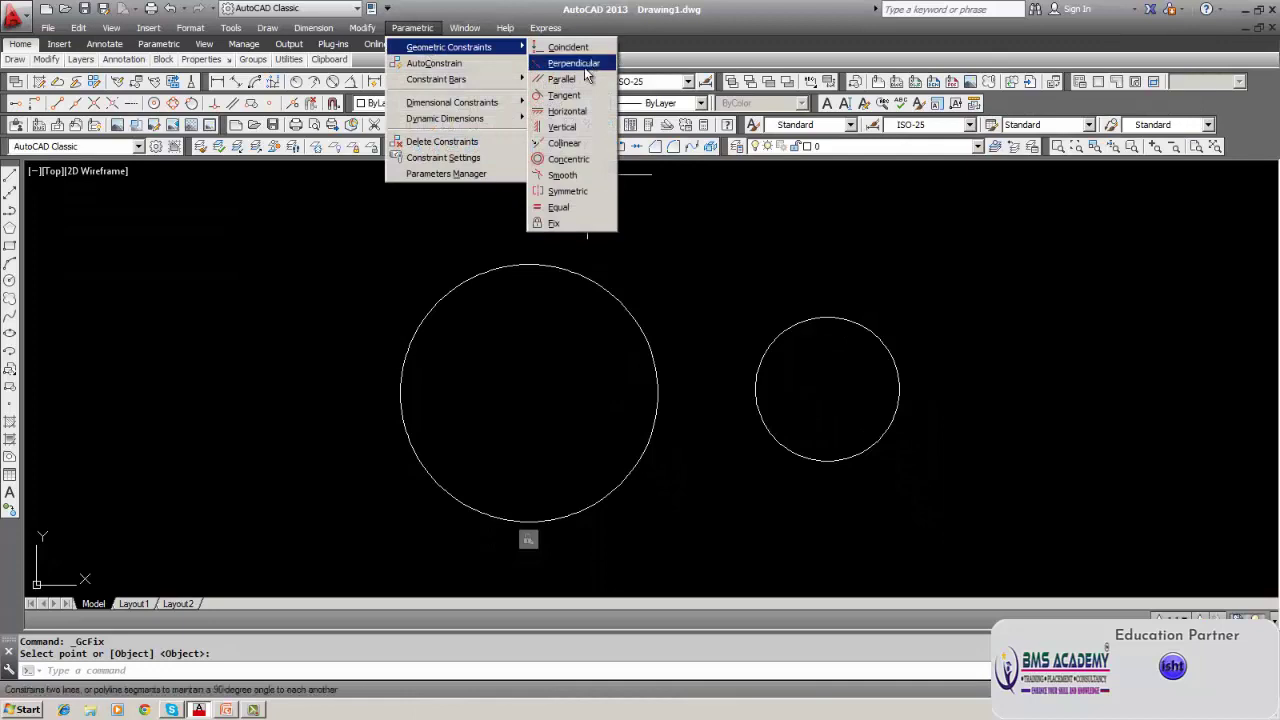
{"action": "left_click", "coordinate": [568, 159]}
{"action": "left_click", "coordinate": [826, 321]}
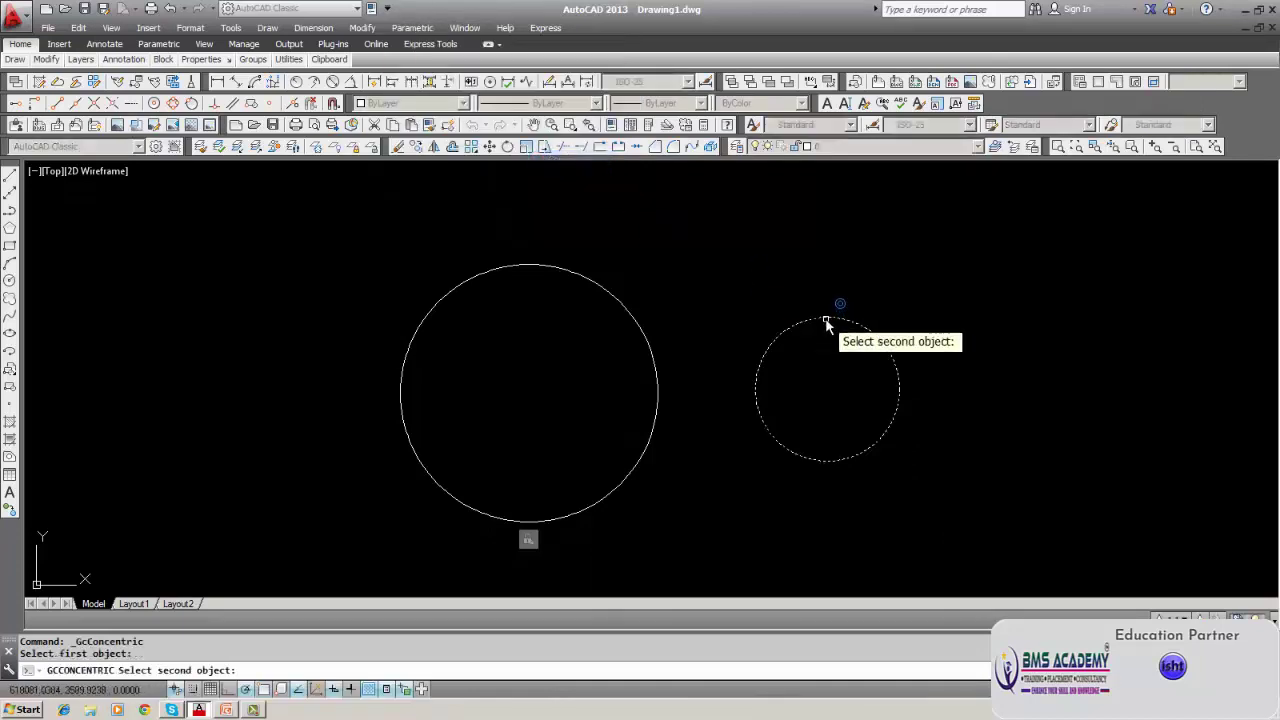
{"action": "left_click", "coordinate": [613, 293]}
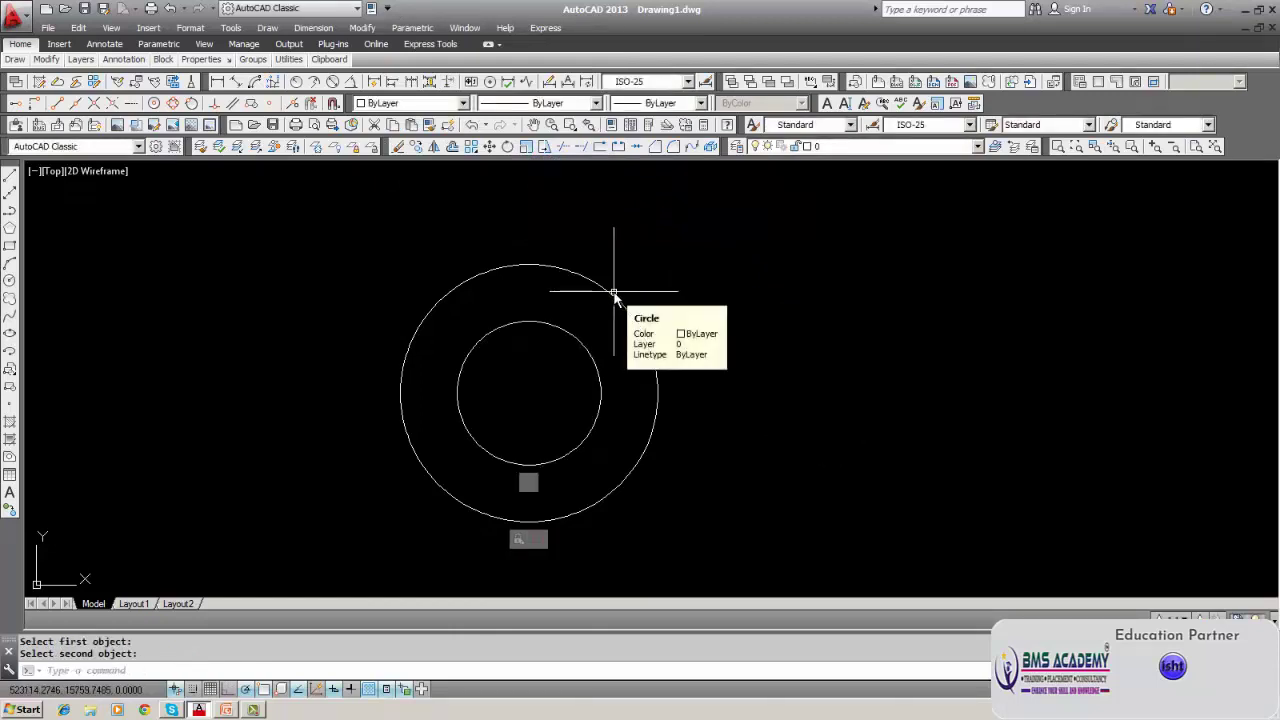
{"action": "type", "text": "u"}
{"action": "key", "text": "Return"}
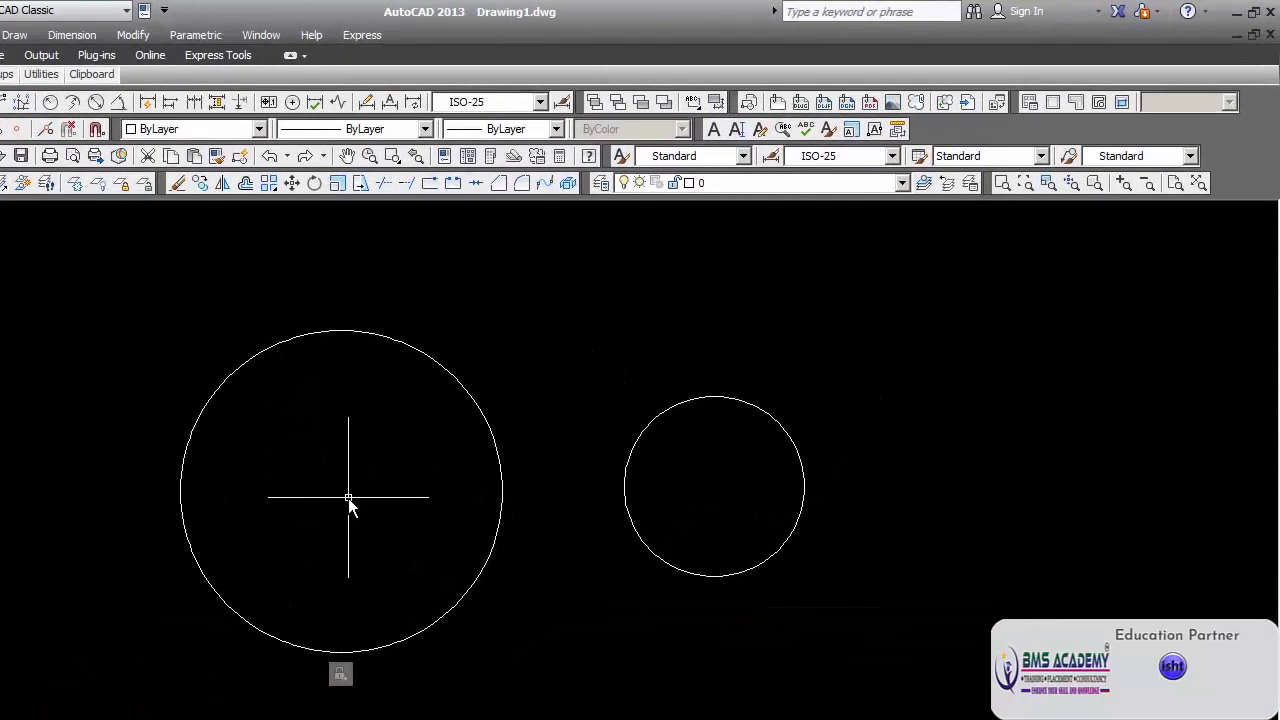
Apply Concentric again, picking the large circle first, then undo it with U.
{"action": "left_click", "coordinate": [216, 39]}
{"action": "mouse_move", "coordinate": [216, 60]}
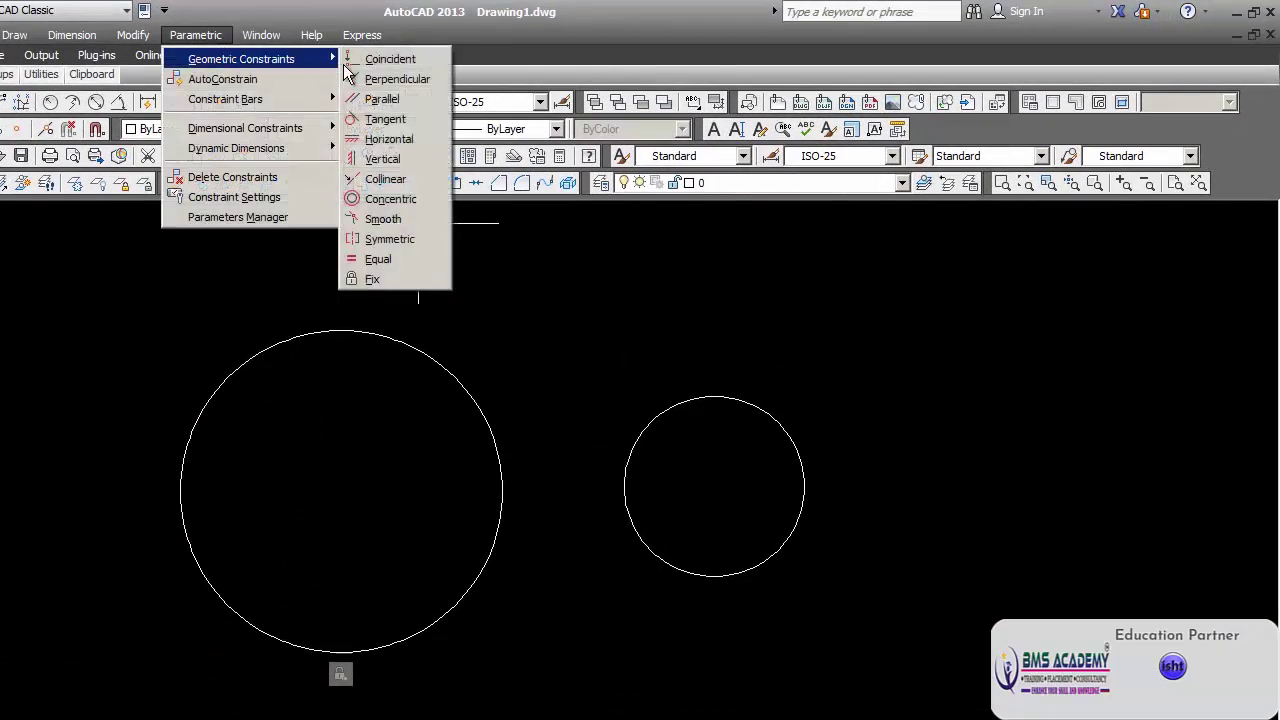
{"action": "left_click", "coordinate": [375, 199]}
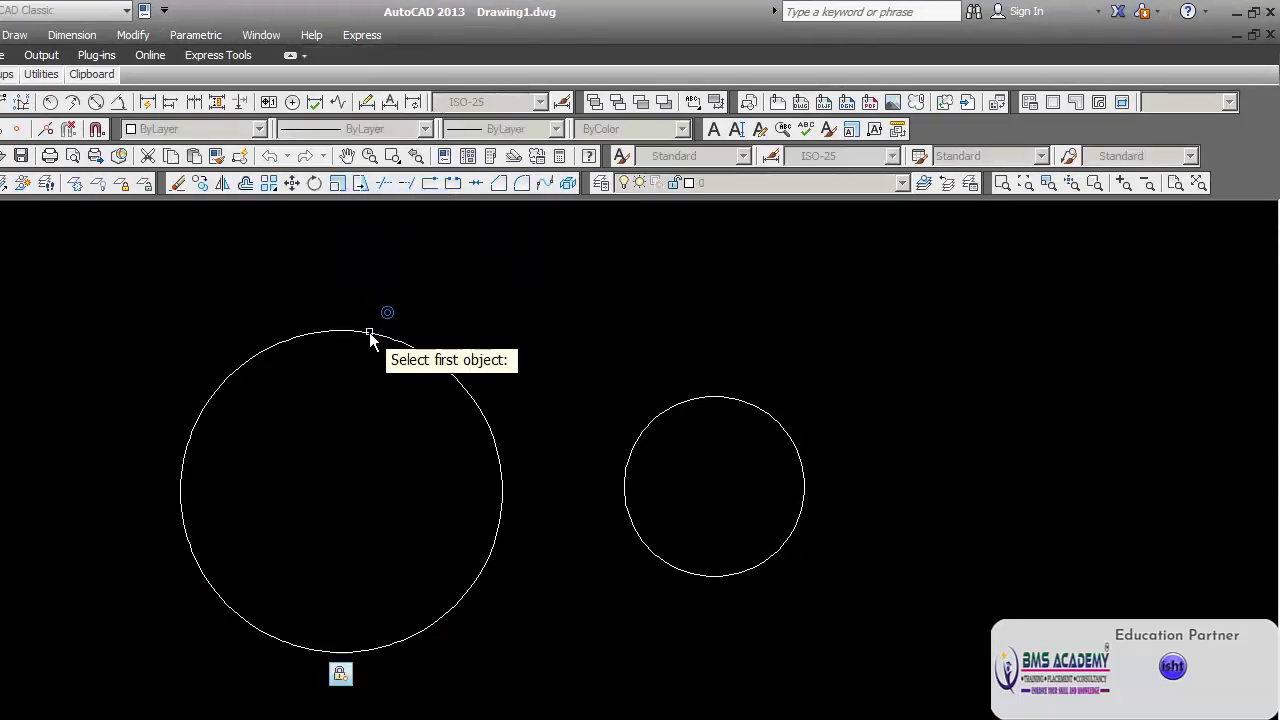
{"action": "left_click", "coordinate": [369, 332]}
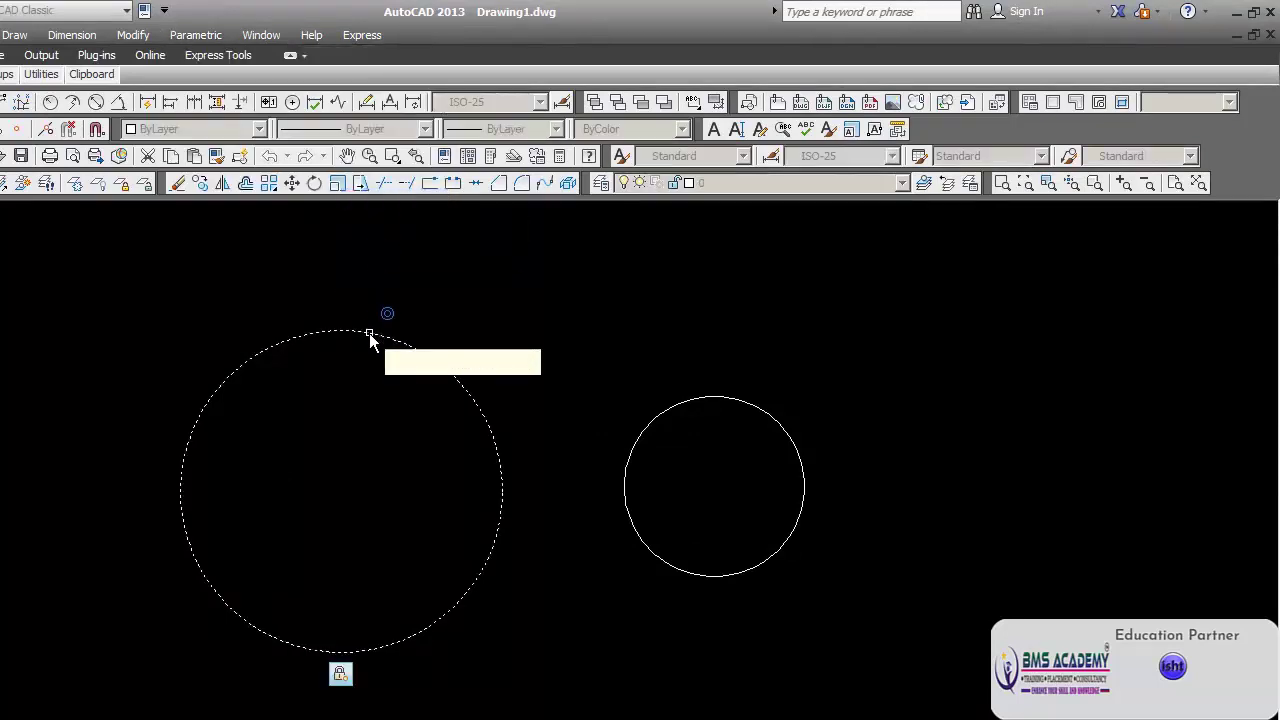
{"action": "left_click", "coordinate": [753, 404]}
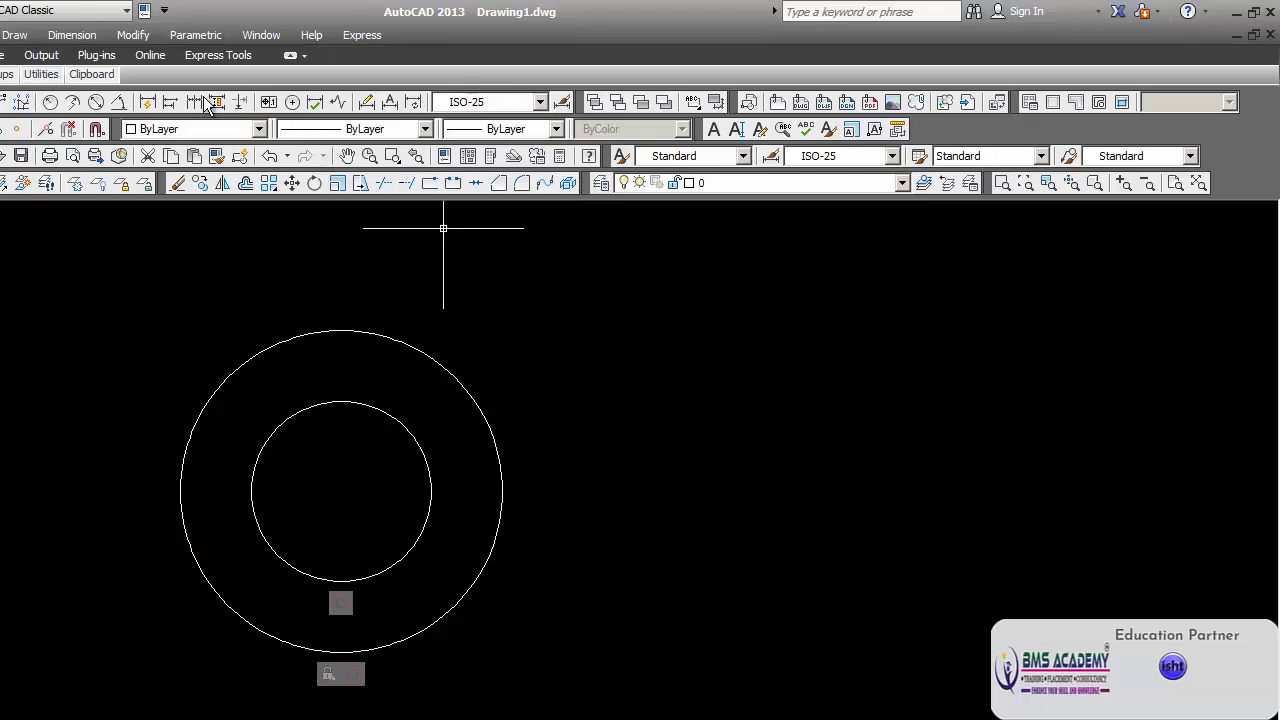
{"action": "type", "text": "u"}
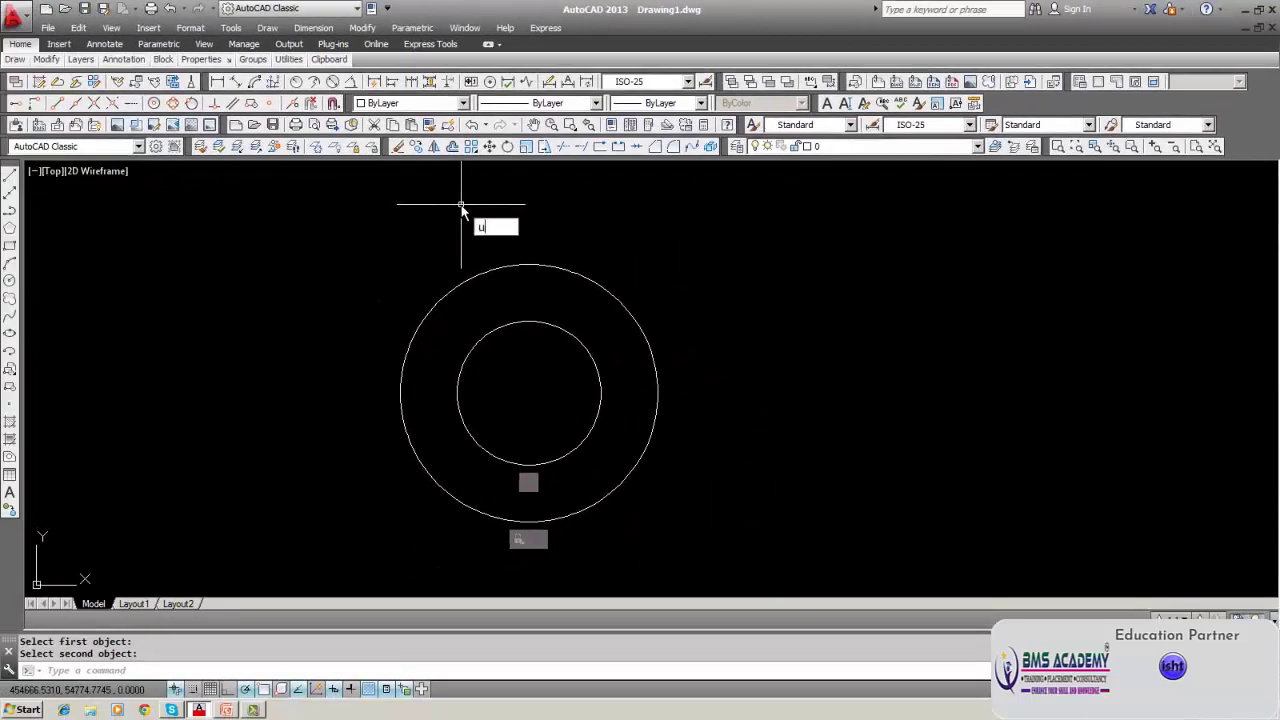
{"action": "key", "text": "Return"}
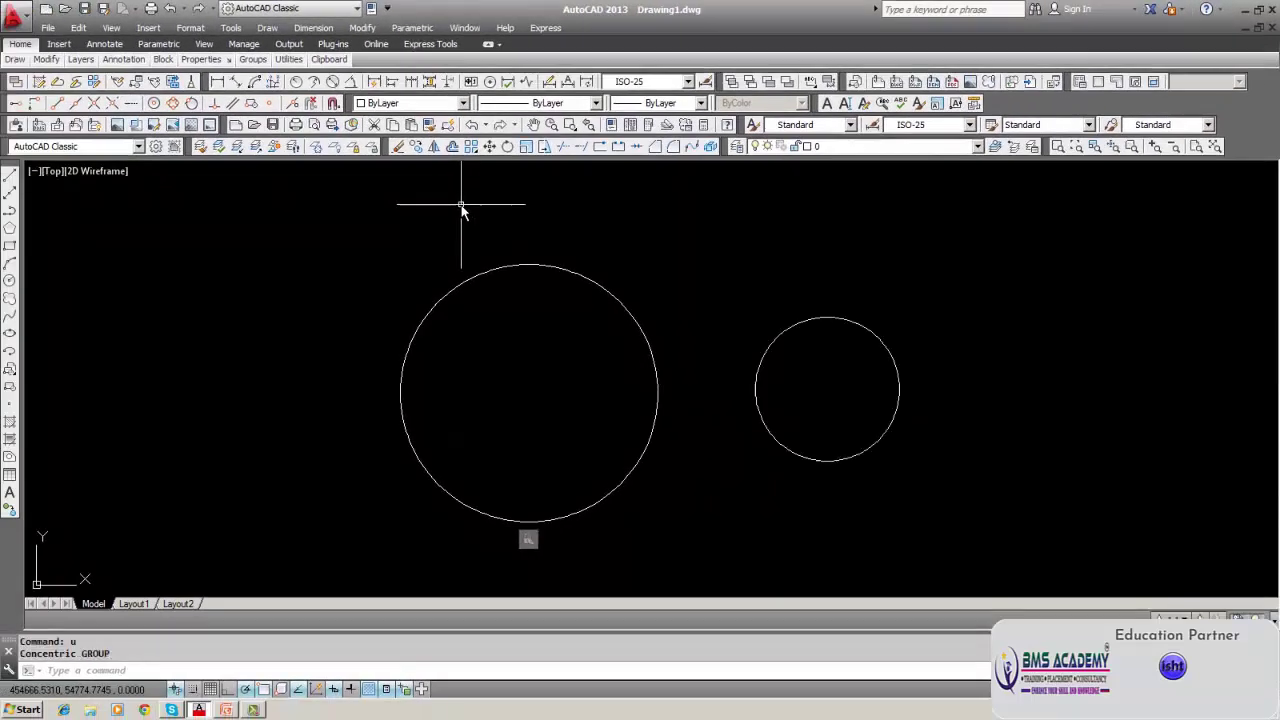
Delete the large circle's Fix constraint from its constraint bar.
{"action": "right_click", "coordinate": [528, 542]}
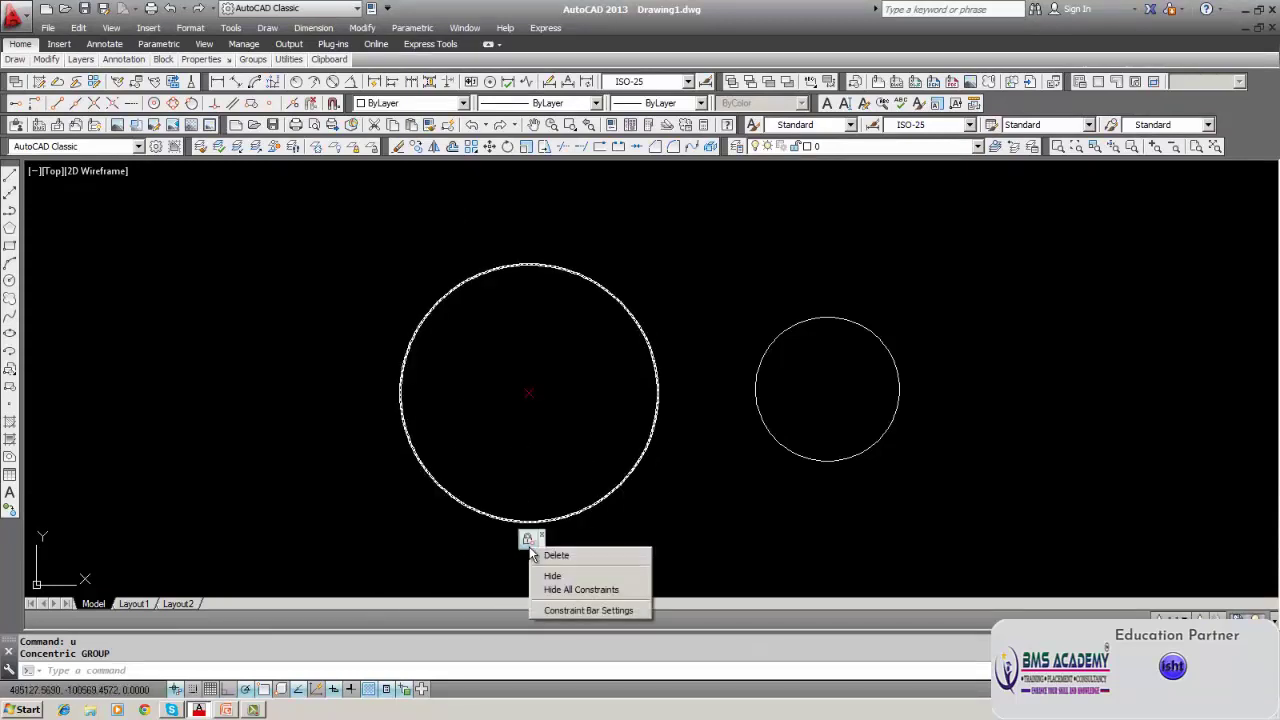
{"action": "left_click", "coordinate": [541, 556]}
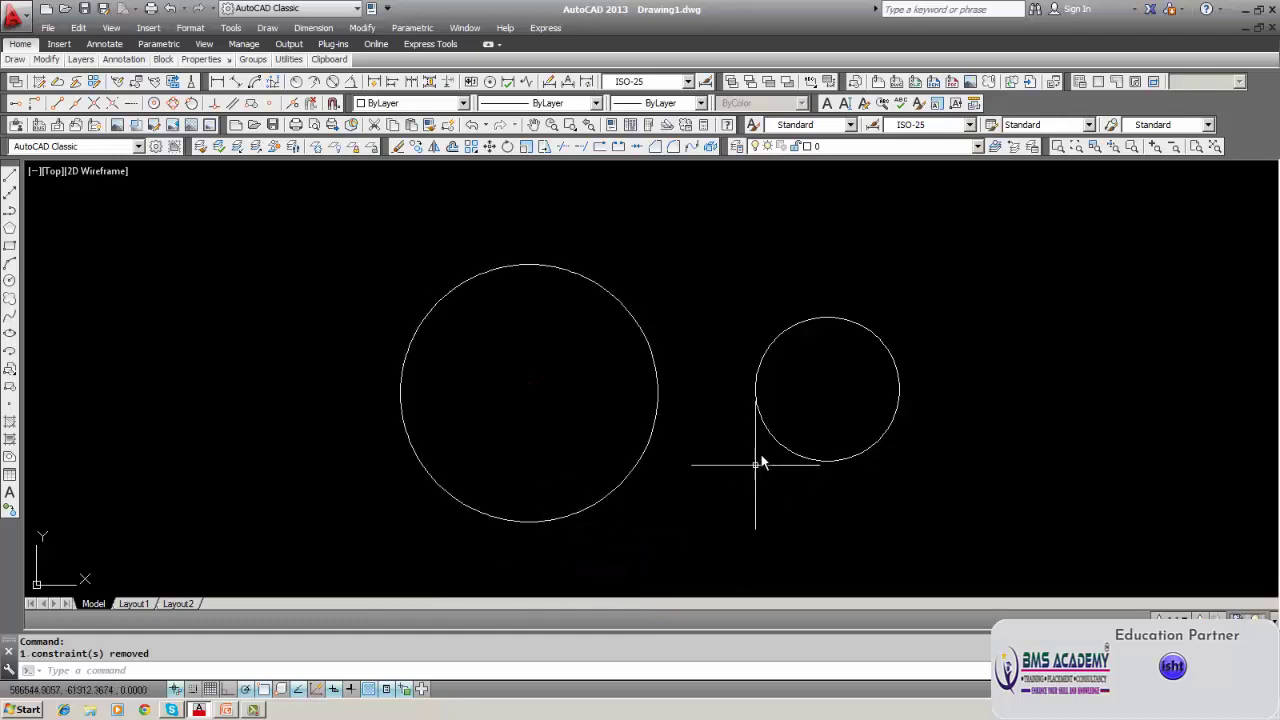
{"action": "left_click", "coordinate": [428, 30]}
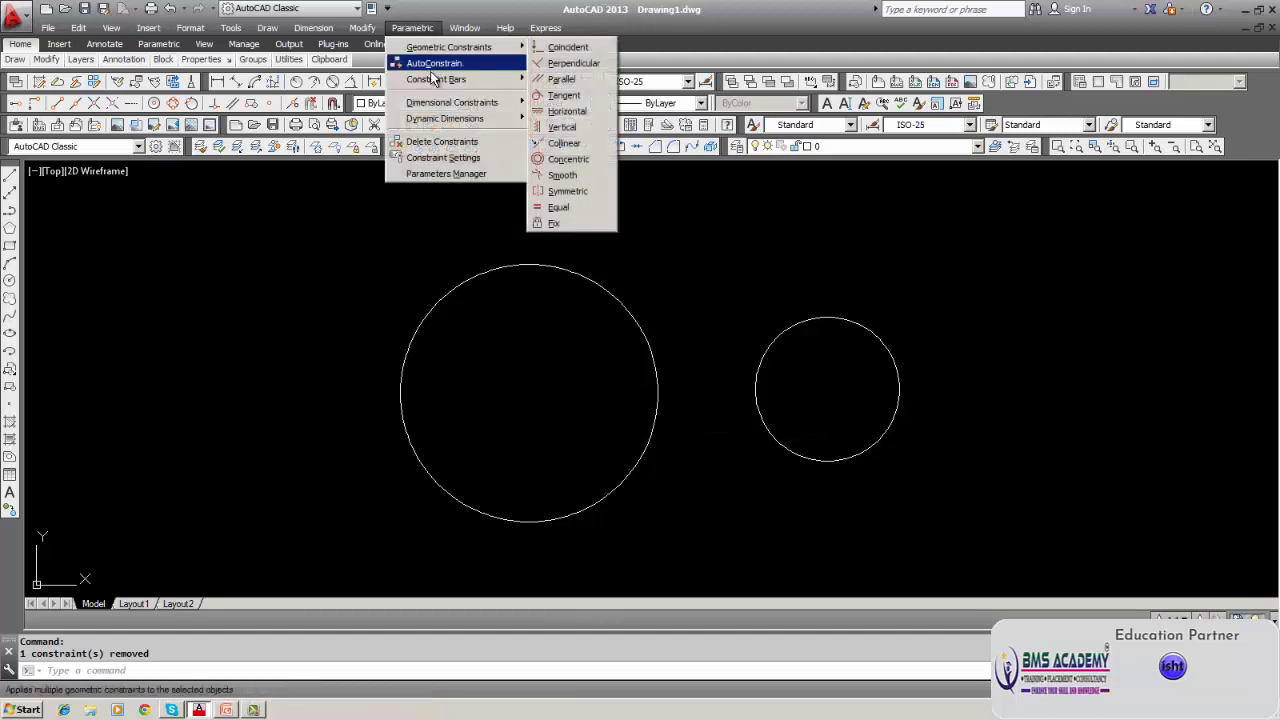
Apply a Fix constraint to the small circle at its top point.
{"action": "mouse_move", "coordinate": [510, 47]}
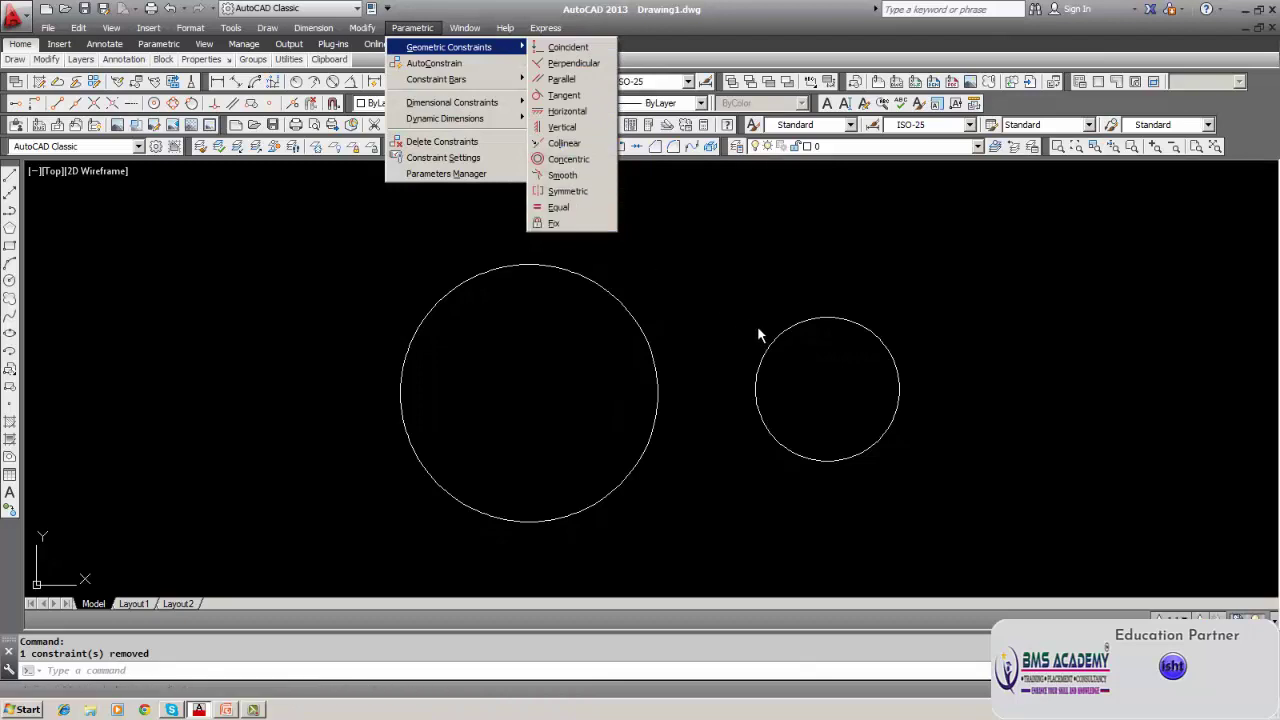
{"action": "left_click", "coordinate": [597, 222]}
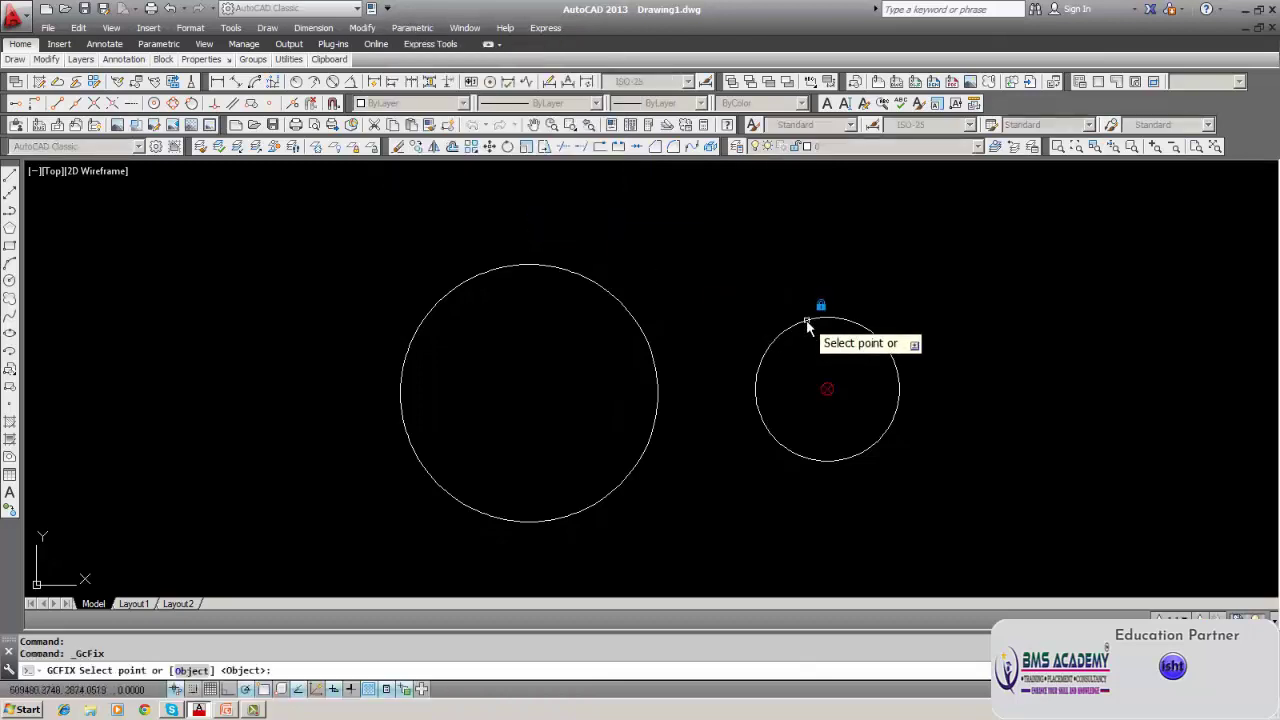
{"action": "left_click", "coordinate": [808, 325]}
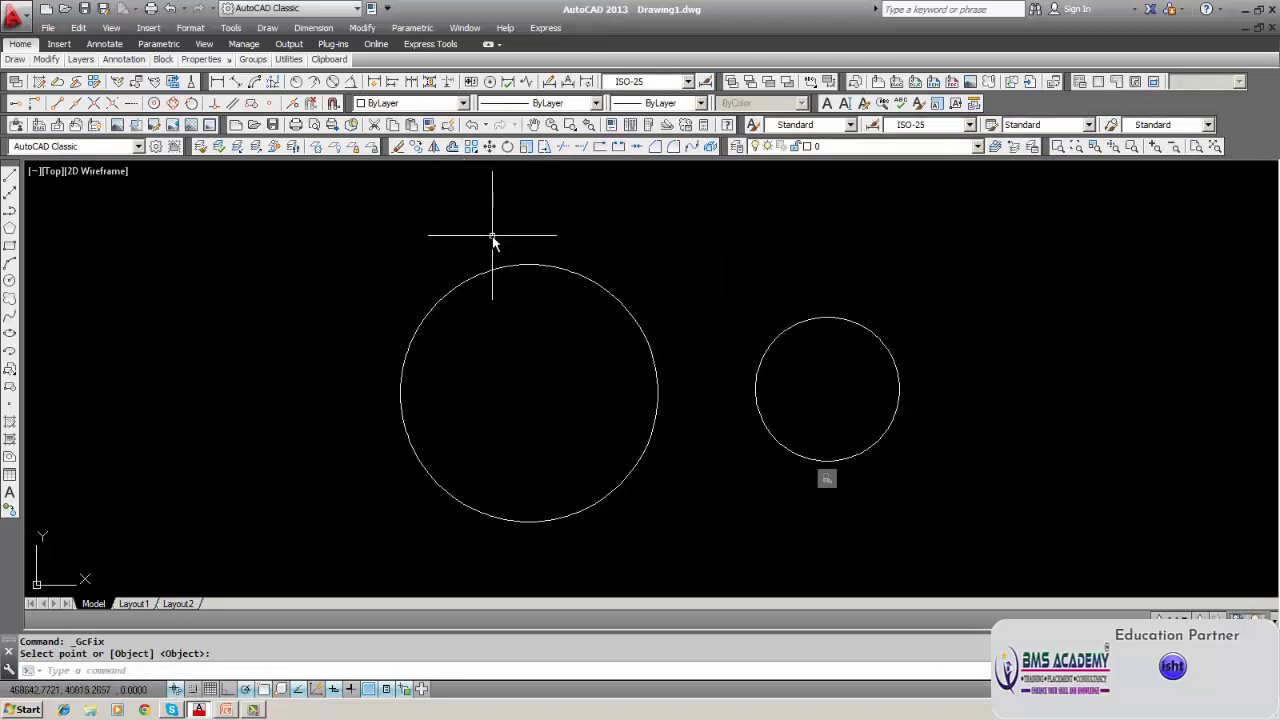
Make the large circle concentric with the small one, then undo it with U.
{"action": "left_click", "coordinate": [412, 27]}
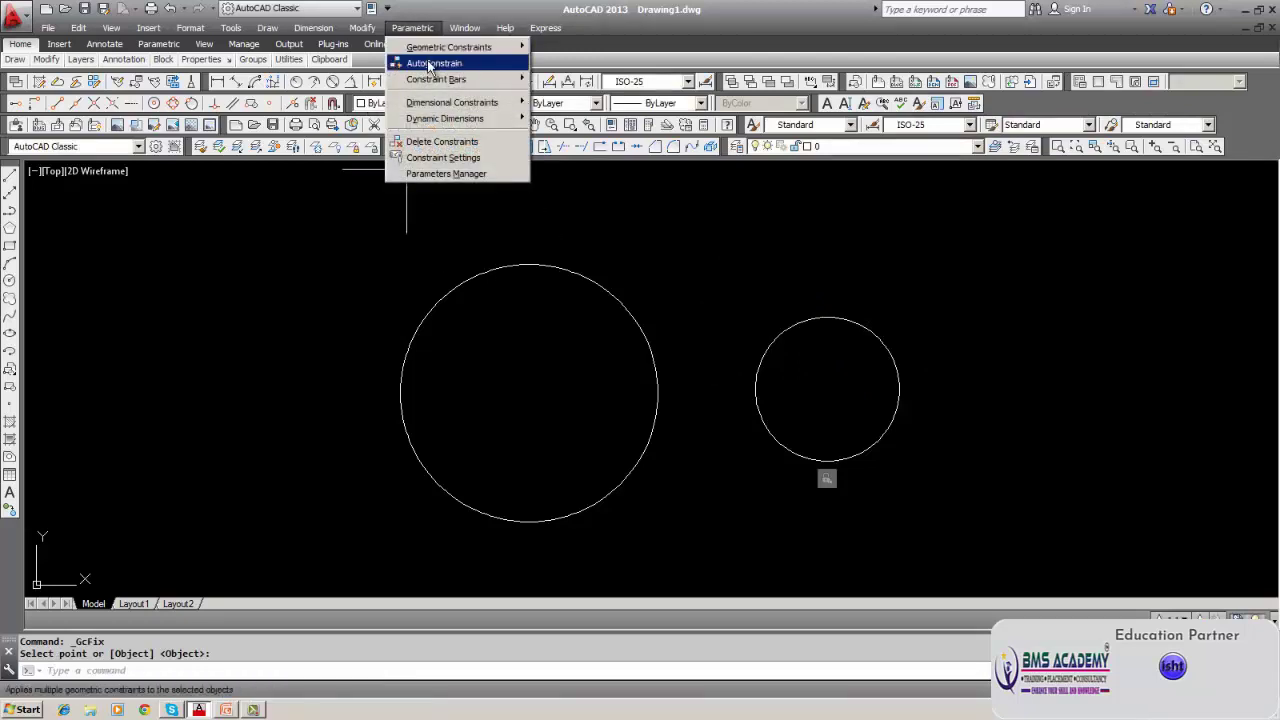
{"action": "mouse_move", "coordinate": [461, 52]}
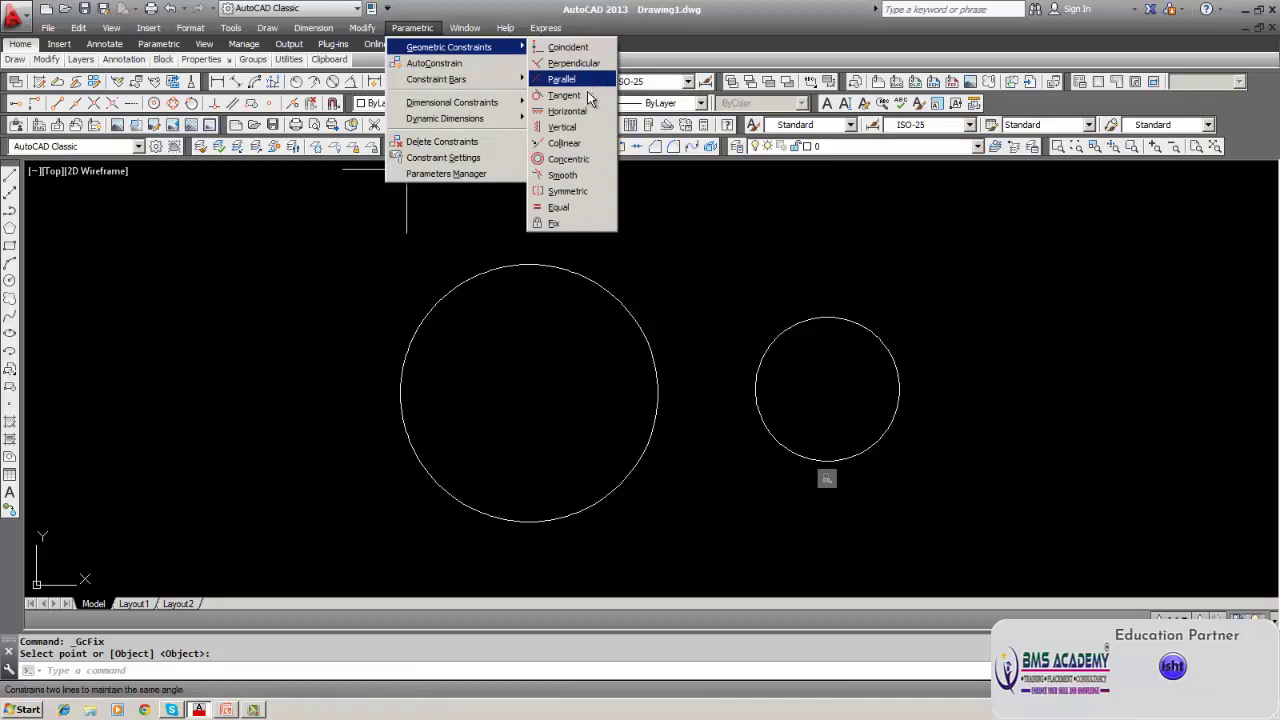
{"action": "left_click", "coordinate": [576, 162]}
{"action": "left_click", "coordinate": [566, 270]}
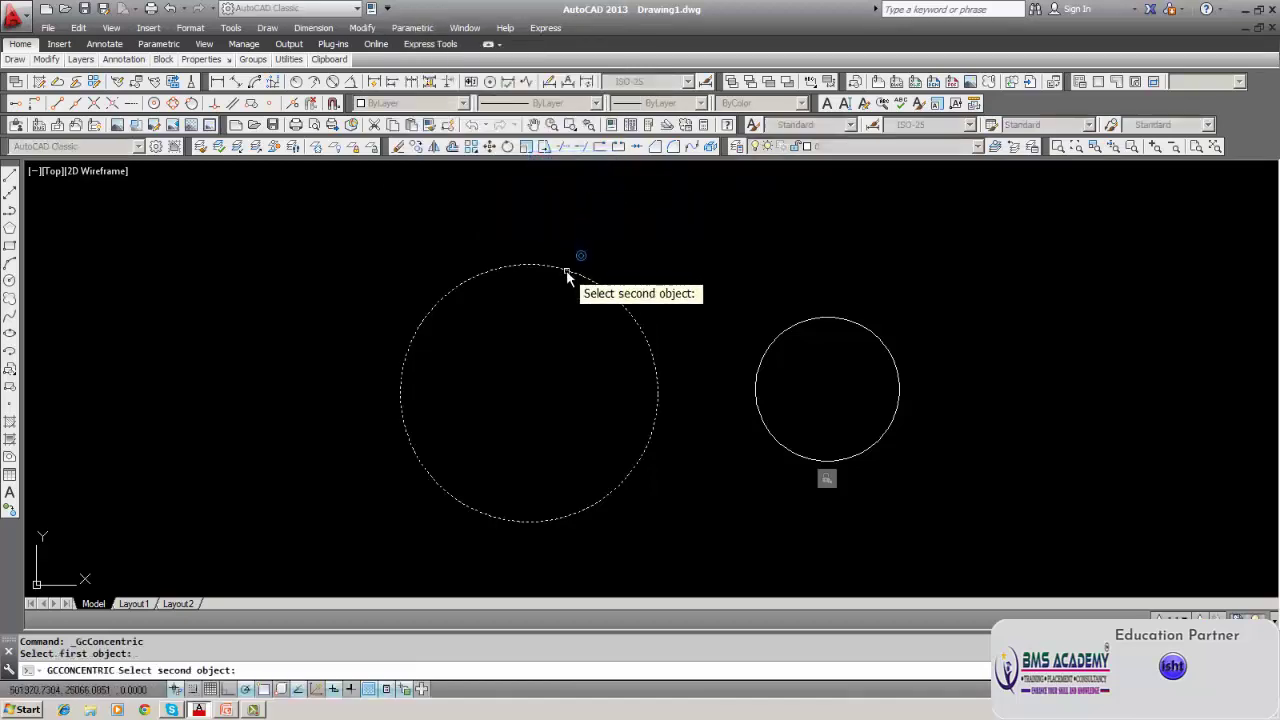
{"action": "left_click", "coordinate": [806, 322]}
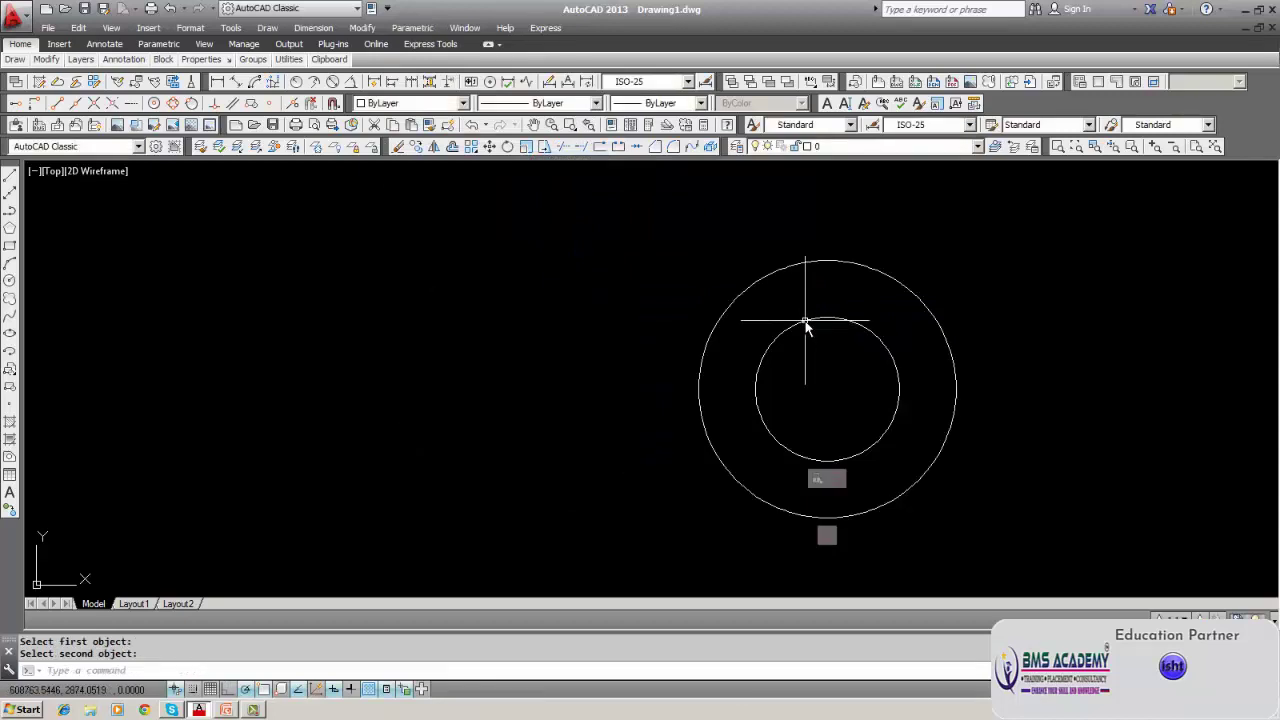
{"action": "type", "text": "u"}
{"action": "key", "text": "Return"}
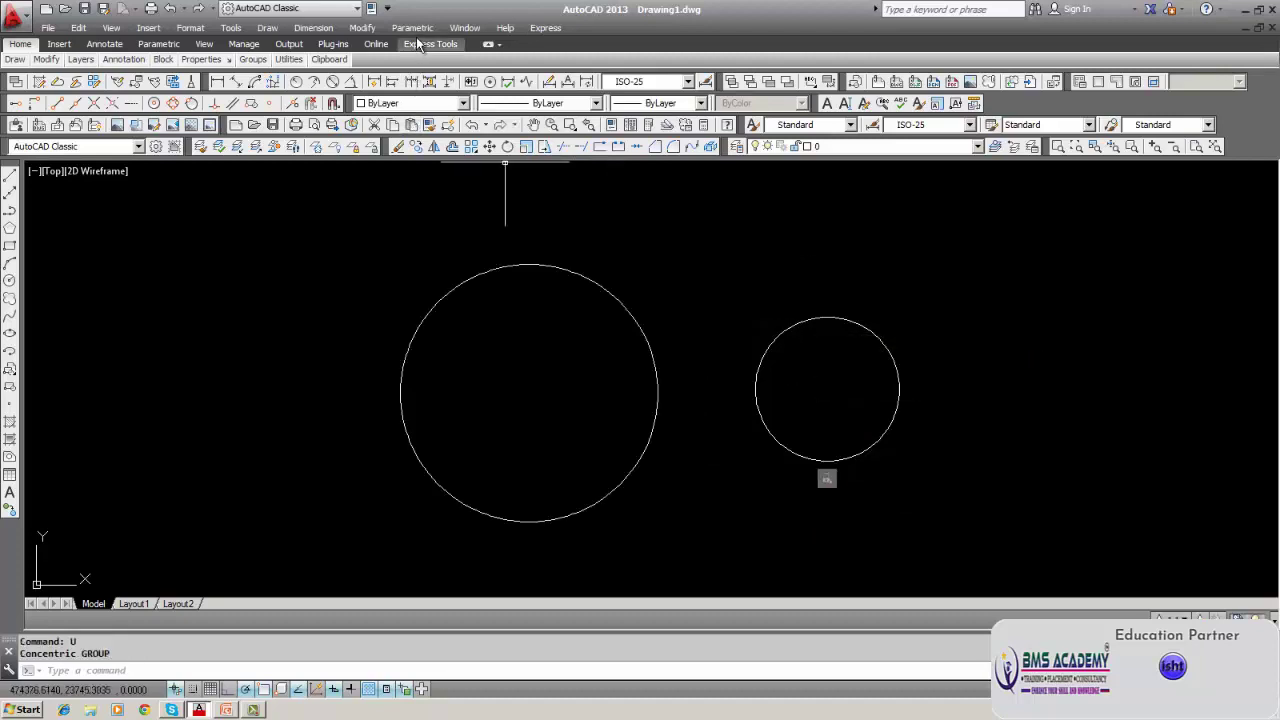
Apply Concentric with the large circle first and the fixed small circle second, centring the large circle on it.
{"action": "left_click", "coordinate": [412, 28]}
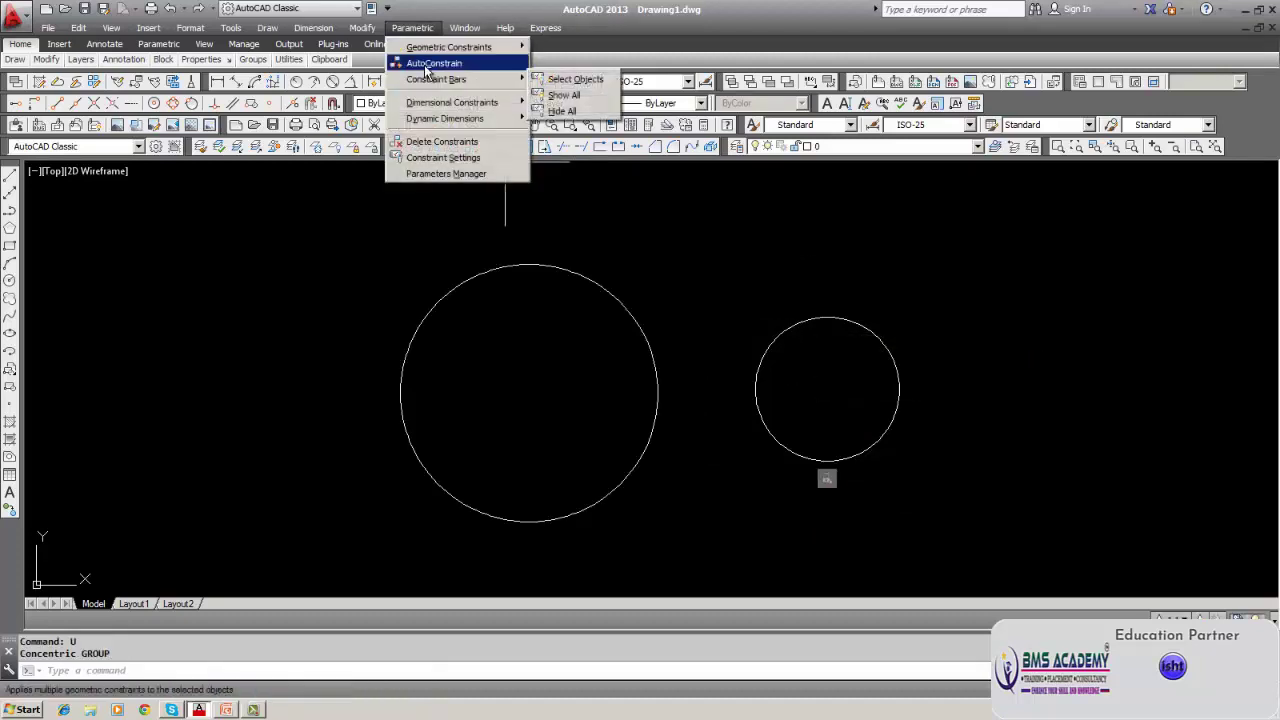
{"action": "mouse_move", "coordinate": [449, 47]}
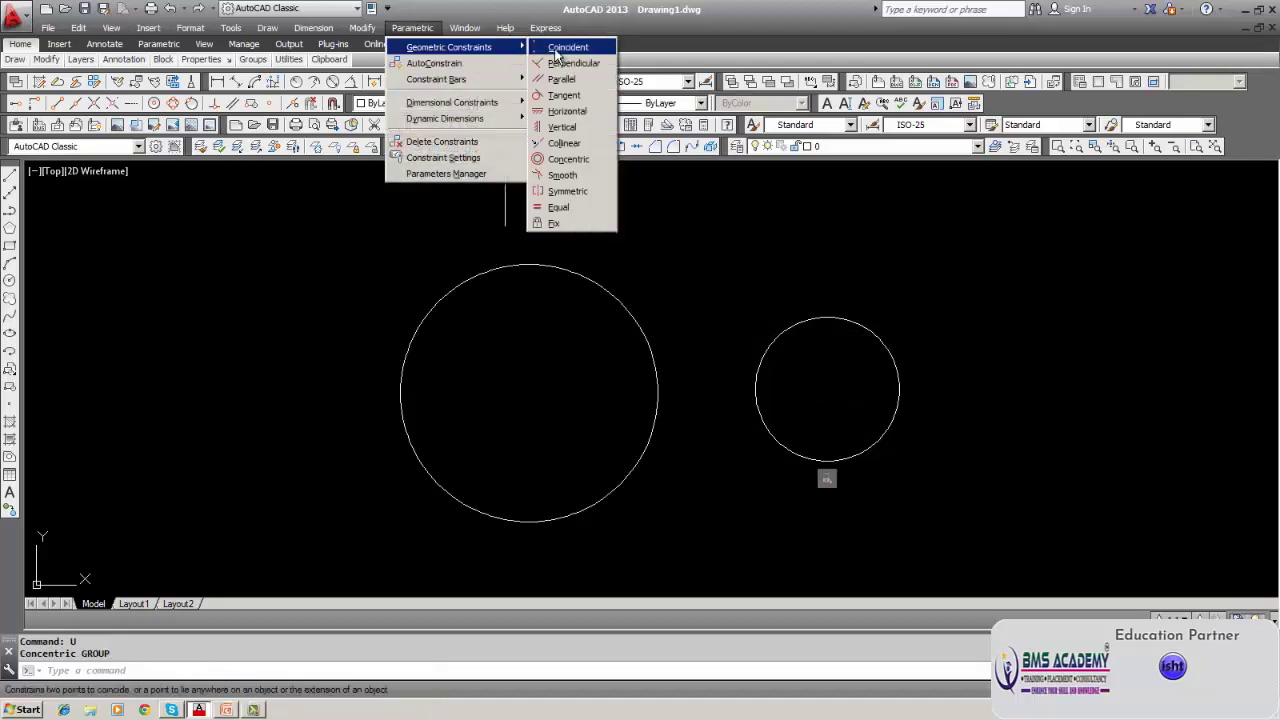
{"action": "left_click", "coordinate": [559, 160]}
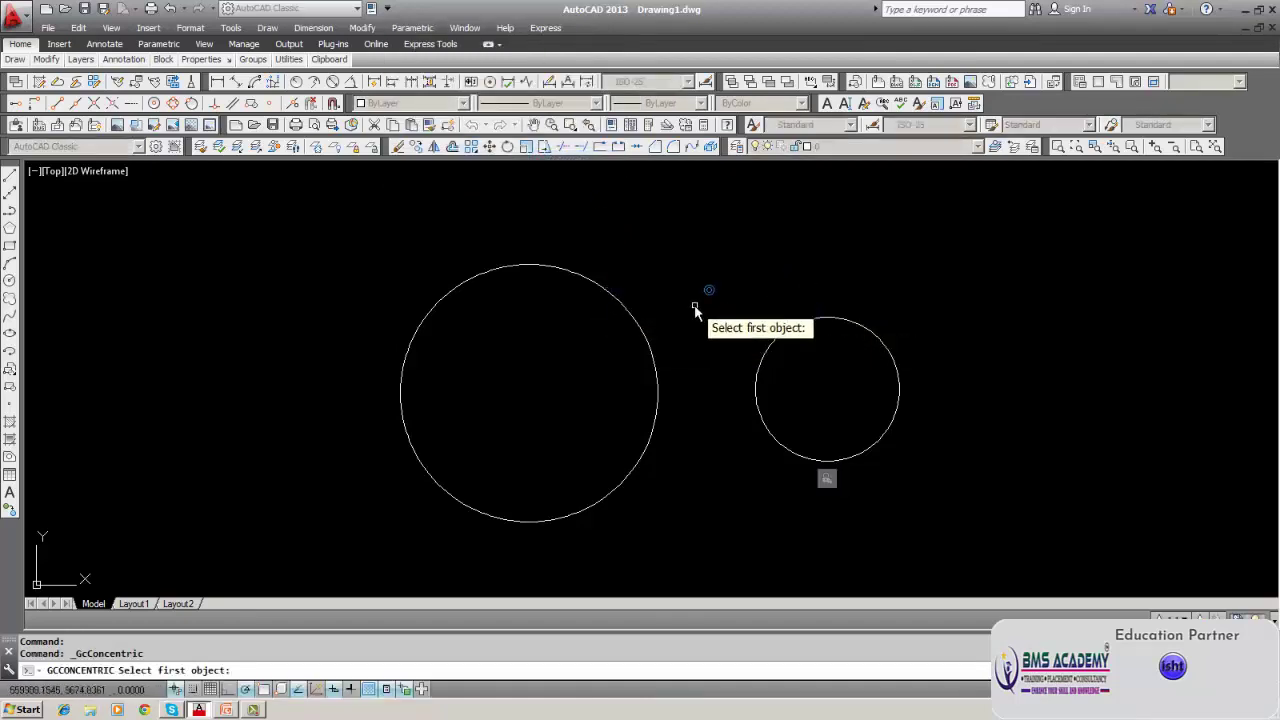
{"action": "left_click", "coordinate": [617, 304]}
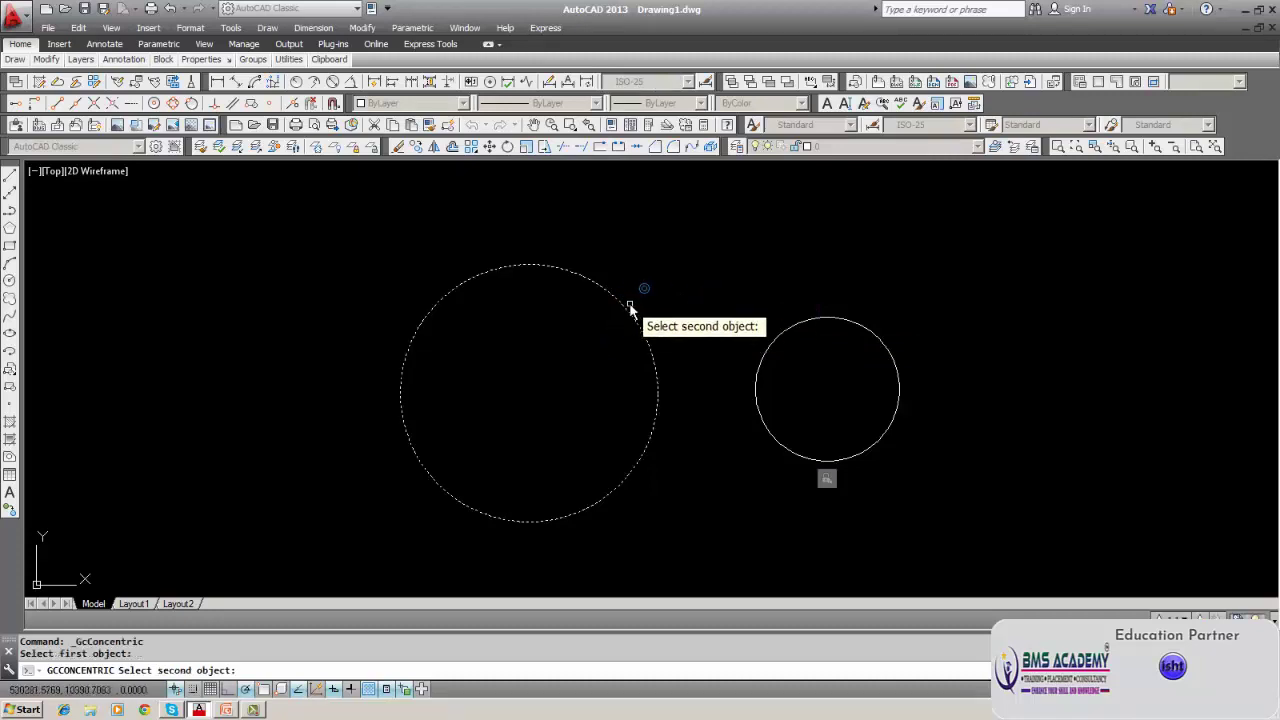
{"action": "left_click", "coordinate": [806, 323]}
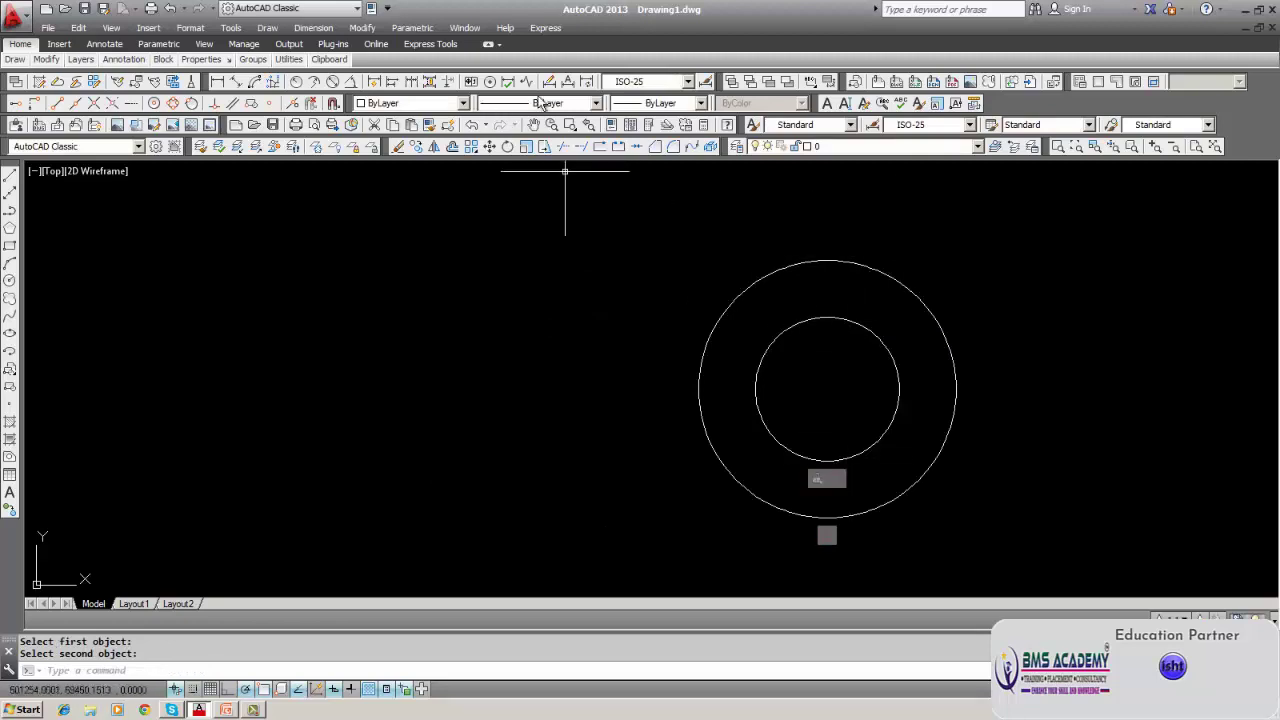
Draw a third circle to the left of the concentric pair and end the command.
{"action": "left_click", "coordinate": [403, 37]}
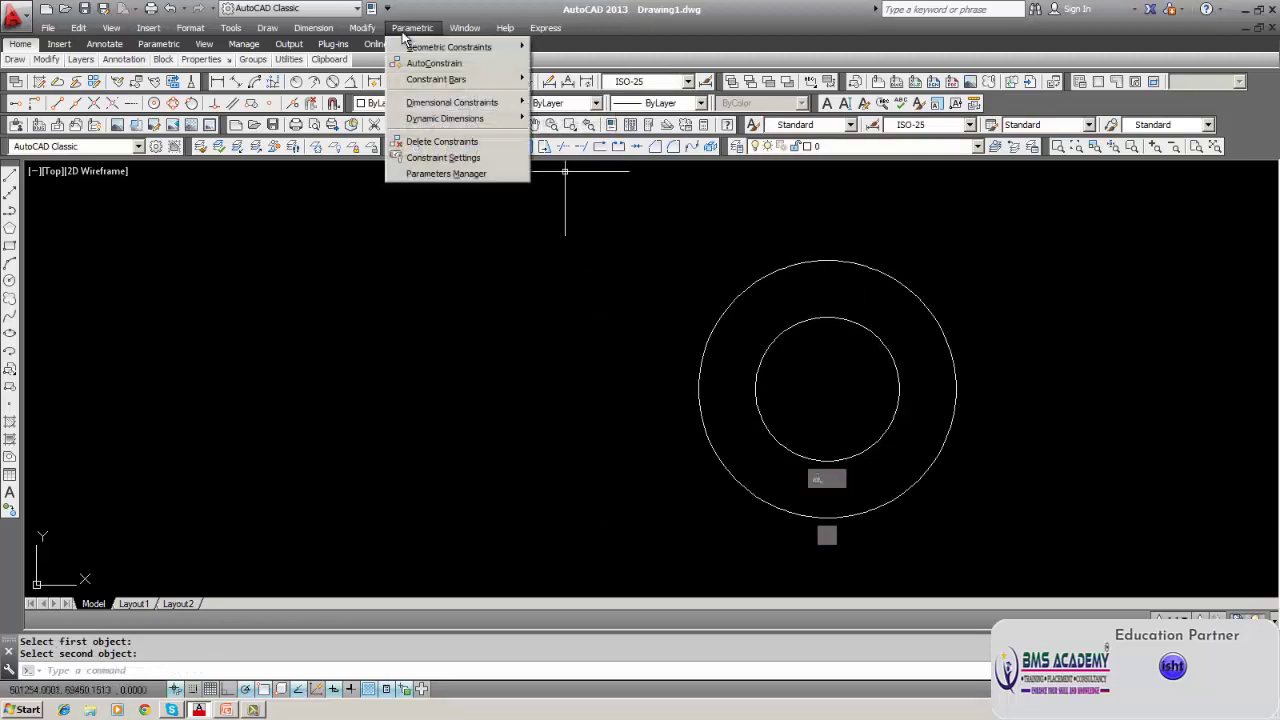
{"action": "left_click", "coordinate": [257, 320]}
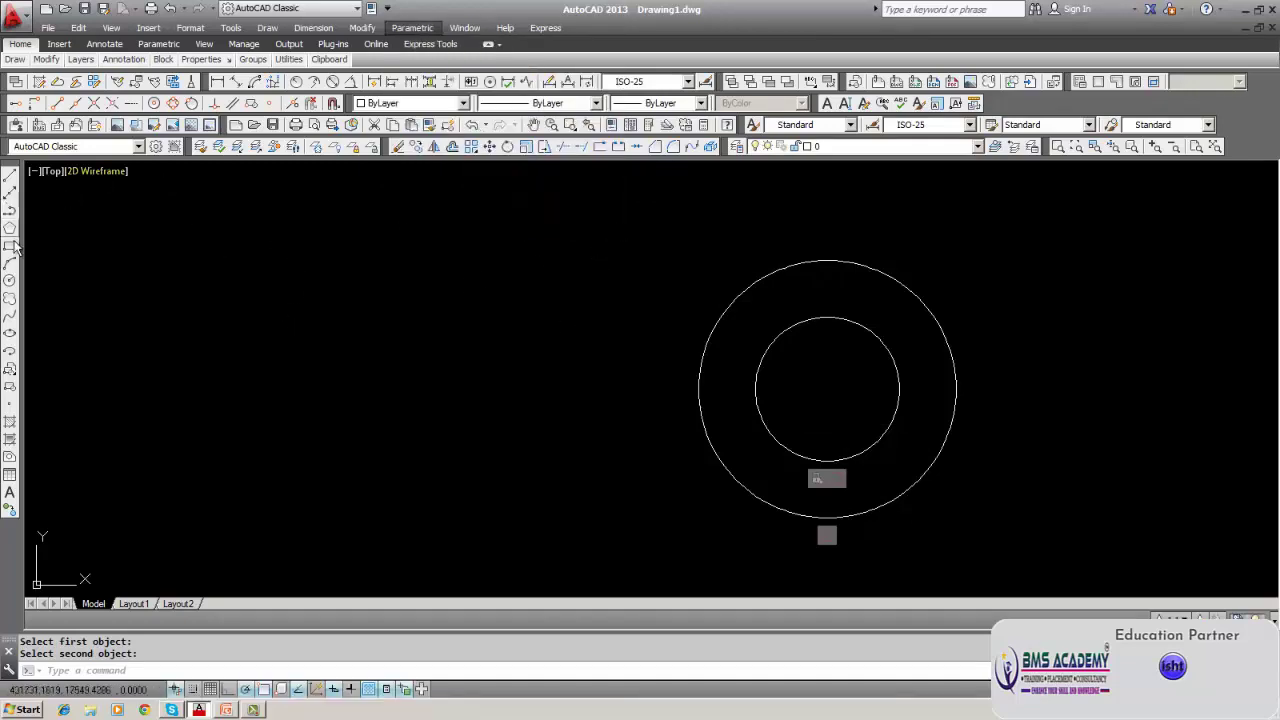
{"action": "left_click", "coordinate": [10, 281]}
{"action": "left_click", "coordinate": [372, 326]}
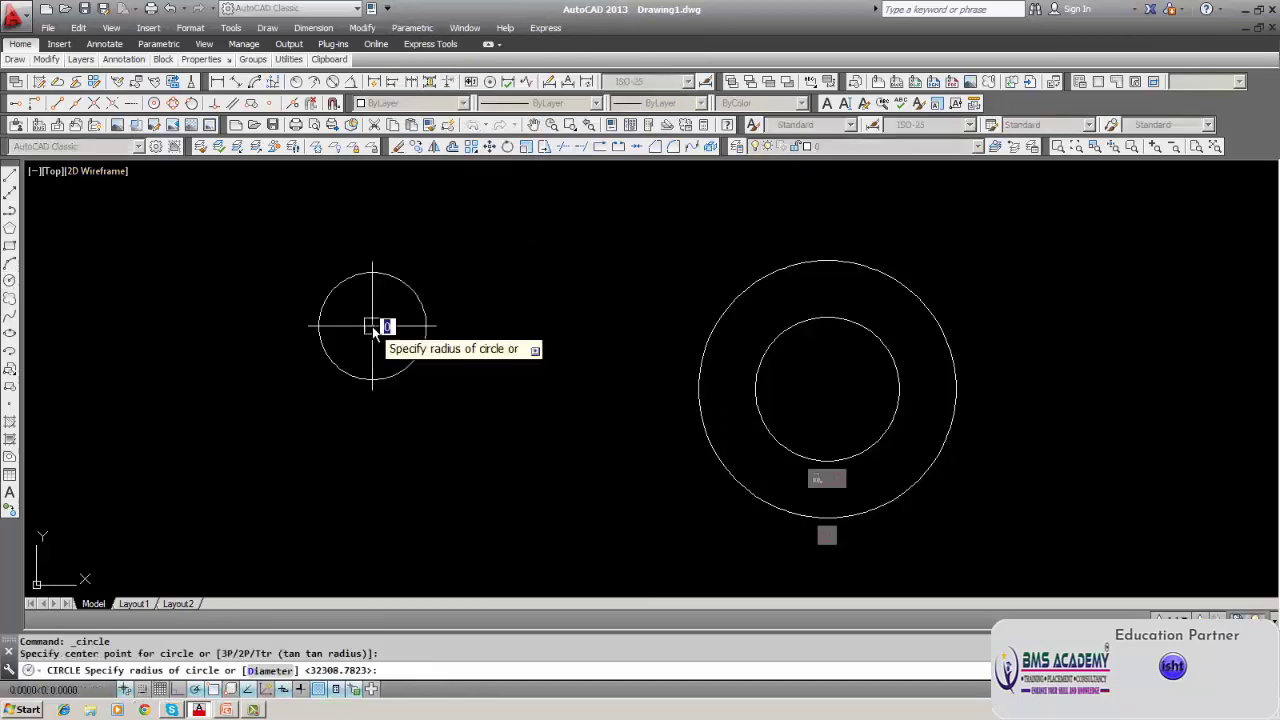
{"action": "left_click", "coordinate": [345, 391]}
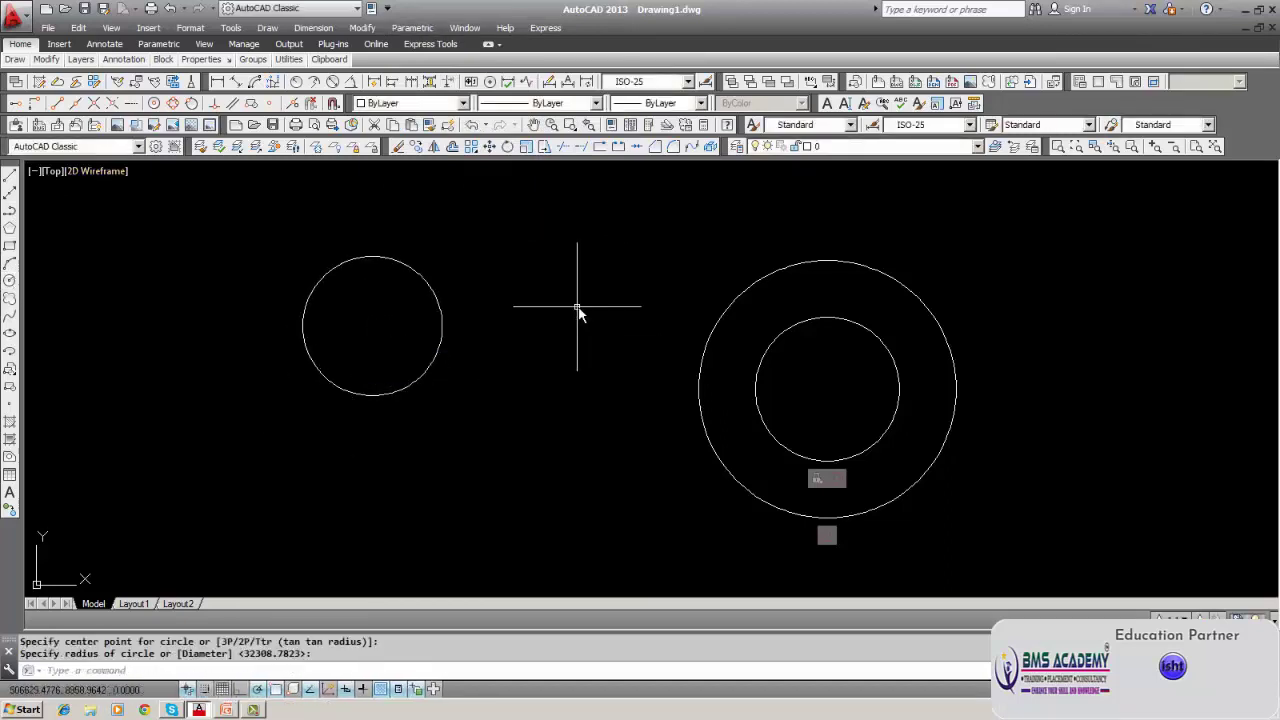
{"action": "key", "text": "Escape"}
{"action": "left_click", "coordinate": [412, 28]}
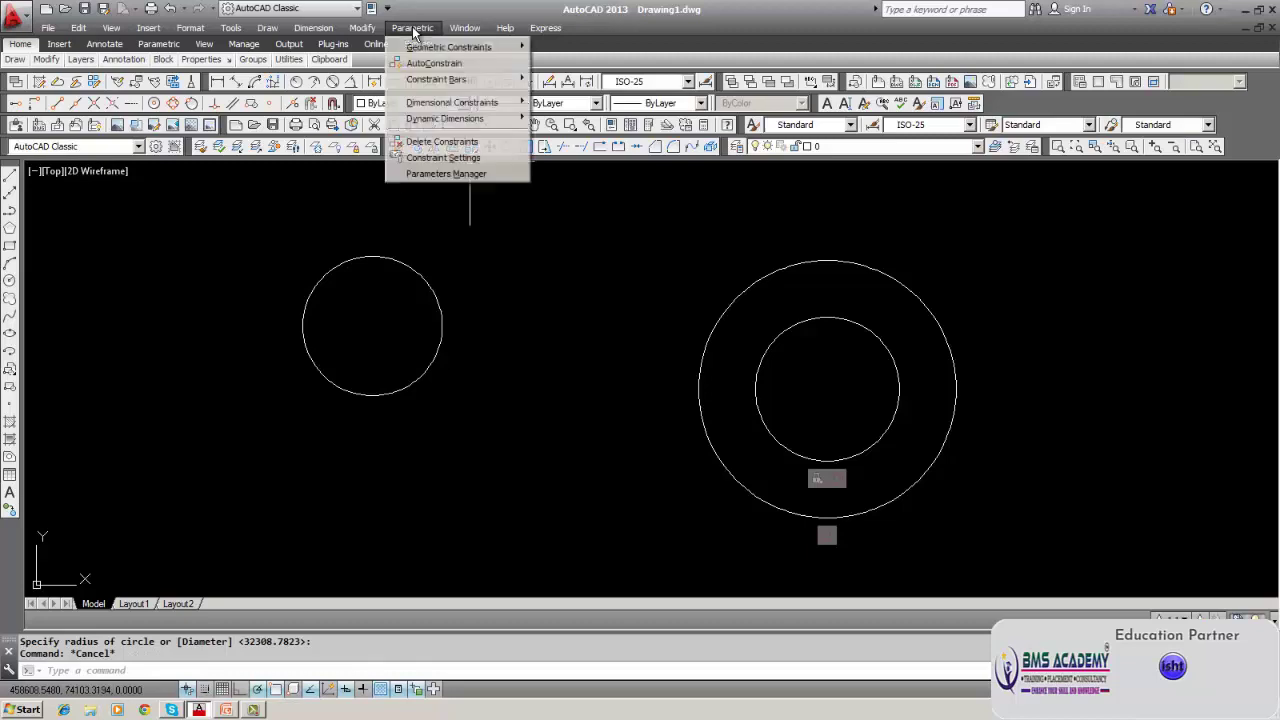
{"action": "mouse_move", "coordinate": [421, 50]}
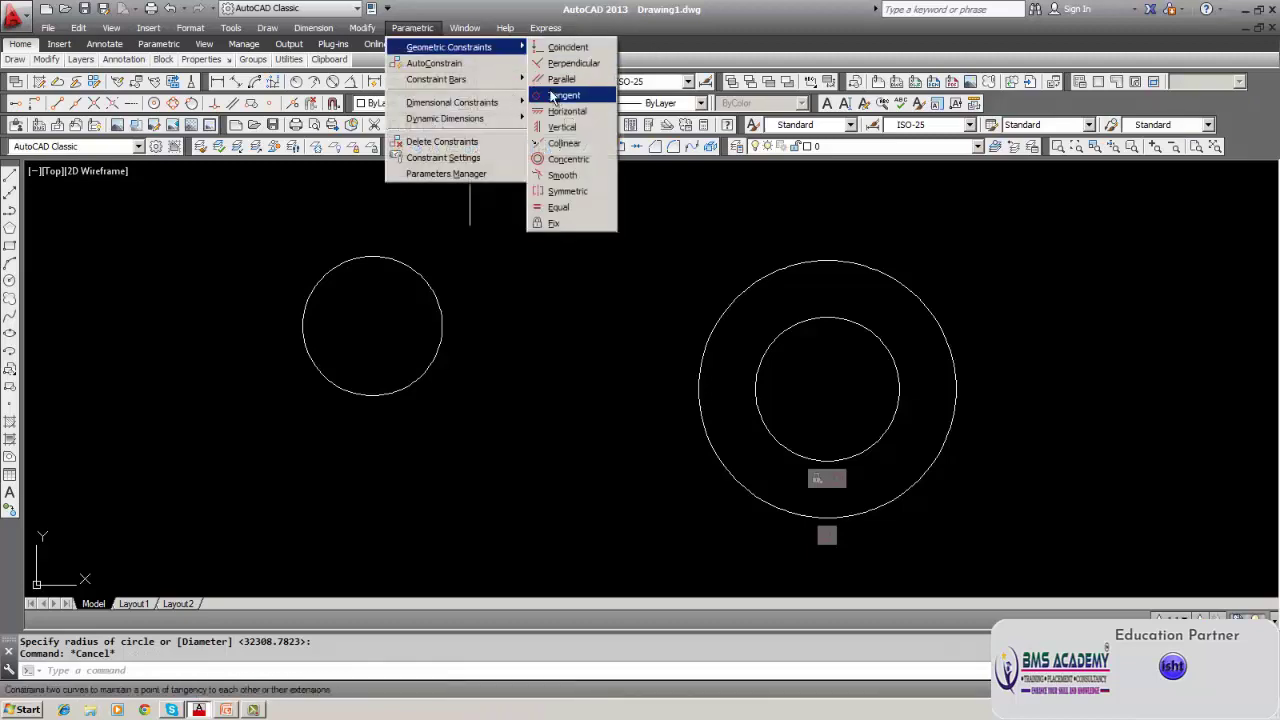
{"action": "left_click", "coordinate": [562, 159]}
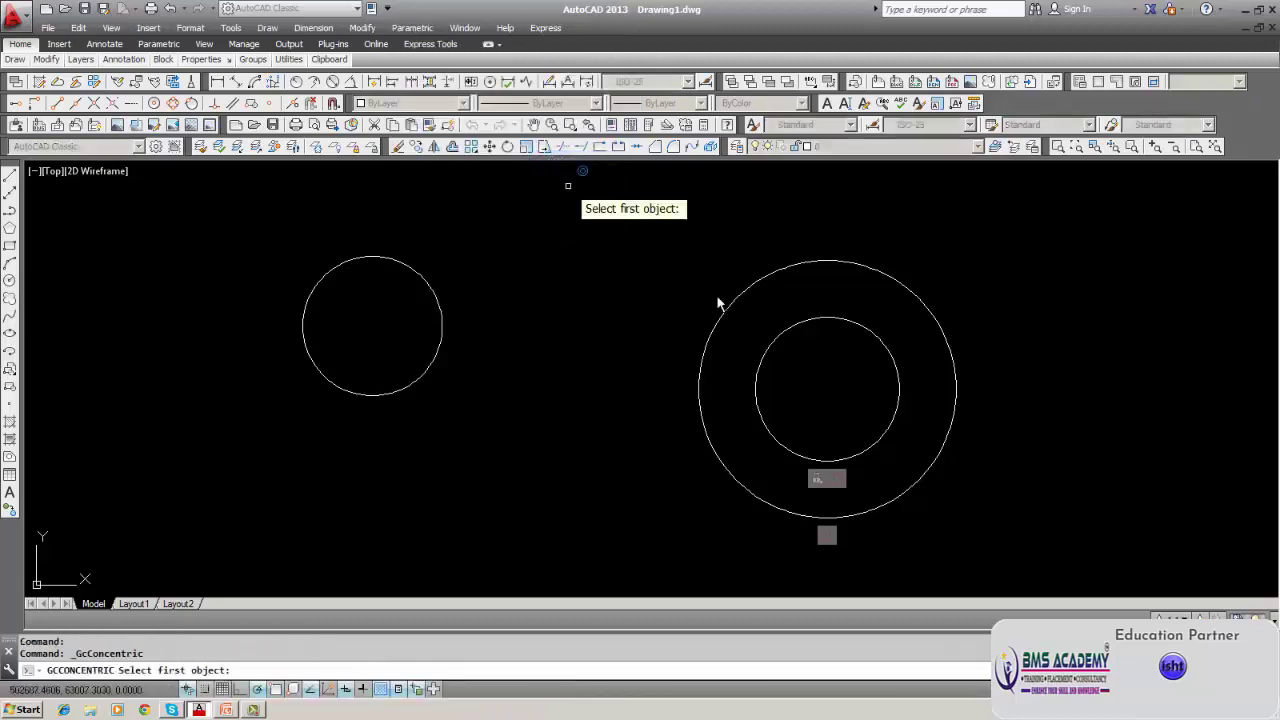
{"action": "left_click", "coordinate": [818, 322]}
{"action": "left_click", "coordinate": [433, 290]}
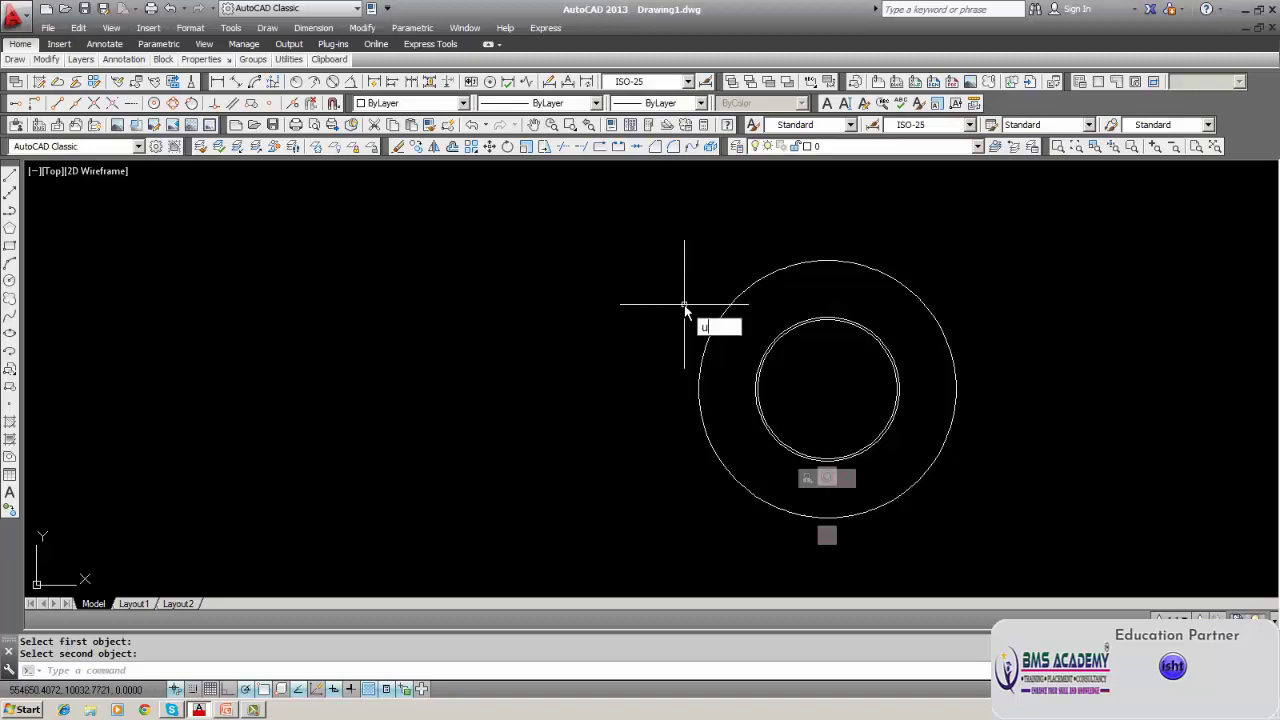
{"action": "type", "text": "u"}
{"action": "key", "text": "Return"}
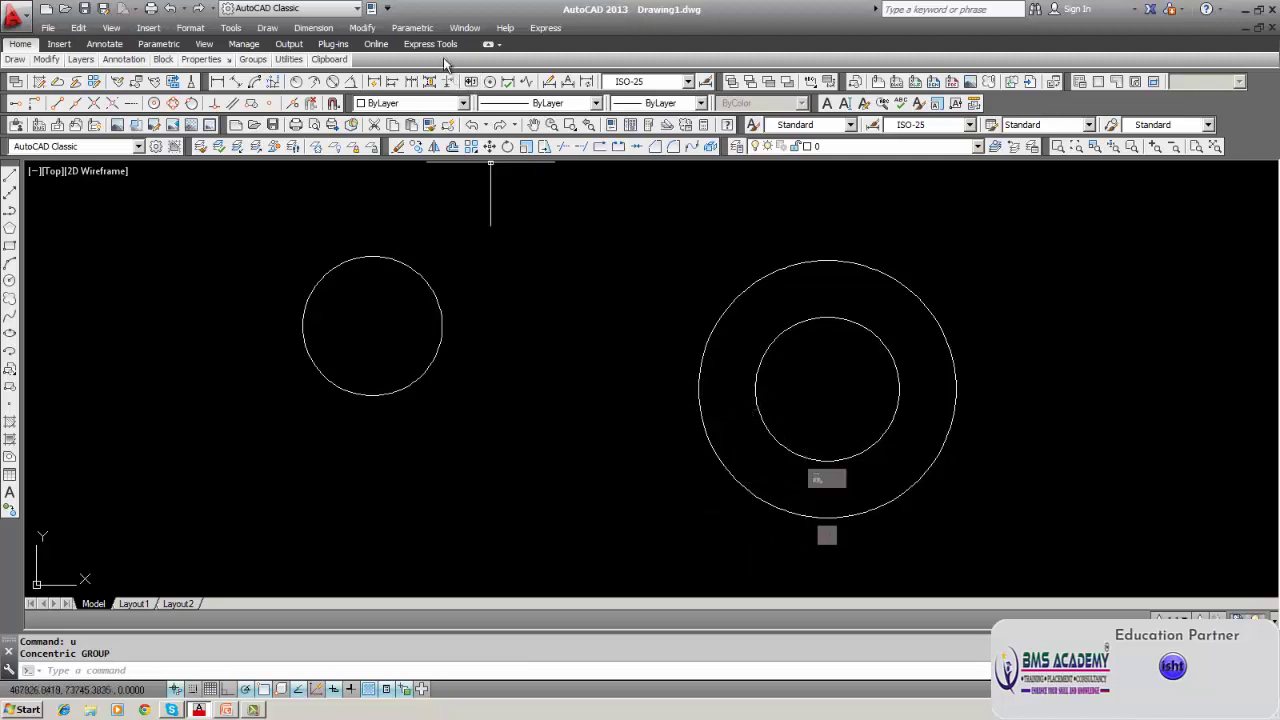
{"action": "left_click", "coordinate": [425, 28]}
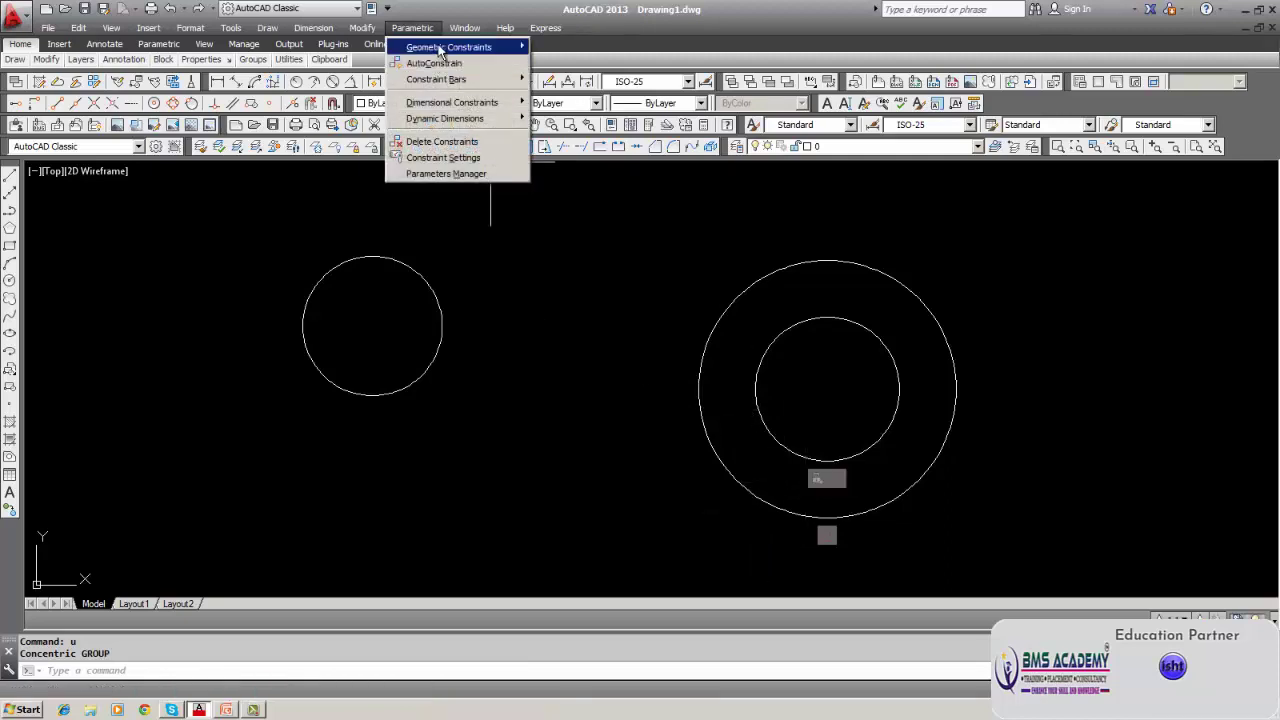
Apply a Fix constraint to the left circle.
{"action": "mouse_move", "coordinate": [438, 49]}
{"action": "left_click", "coordinate": [560, 221]}
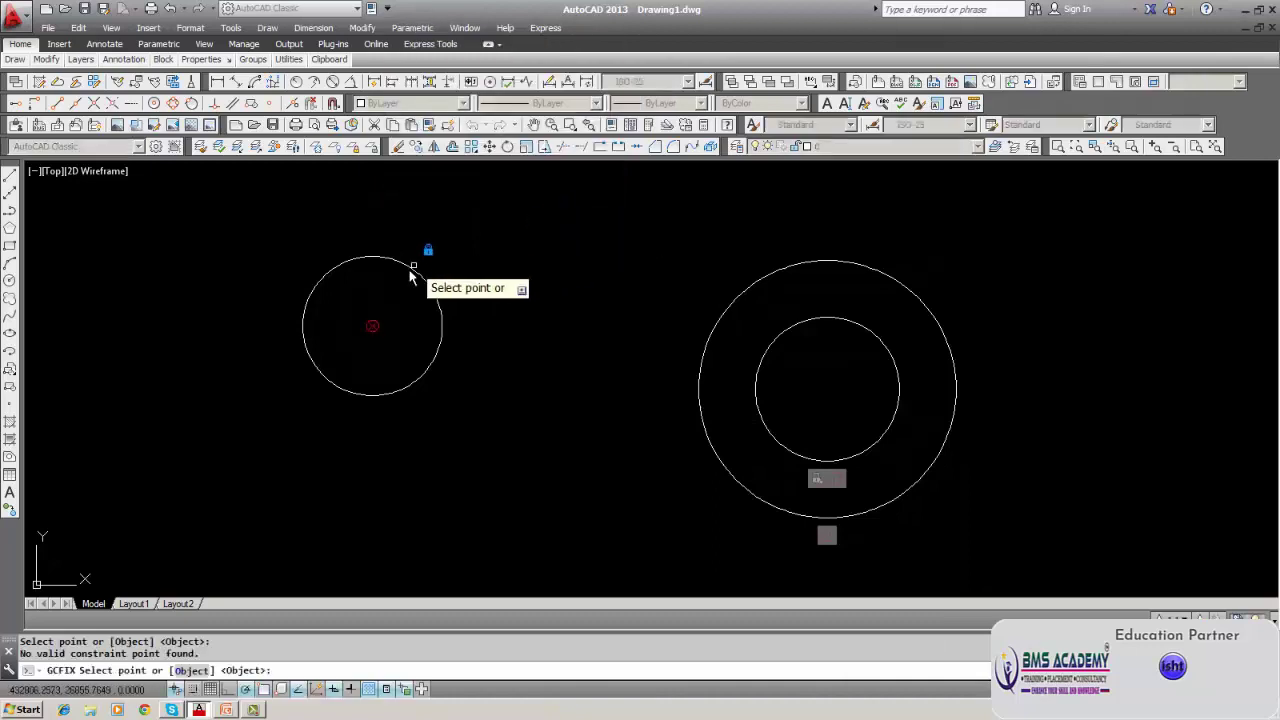
{"action": "left_click", "coordinate": [411, 275]}
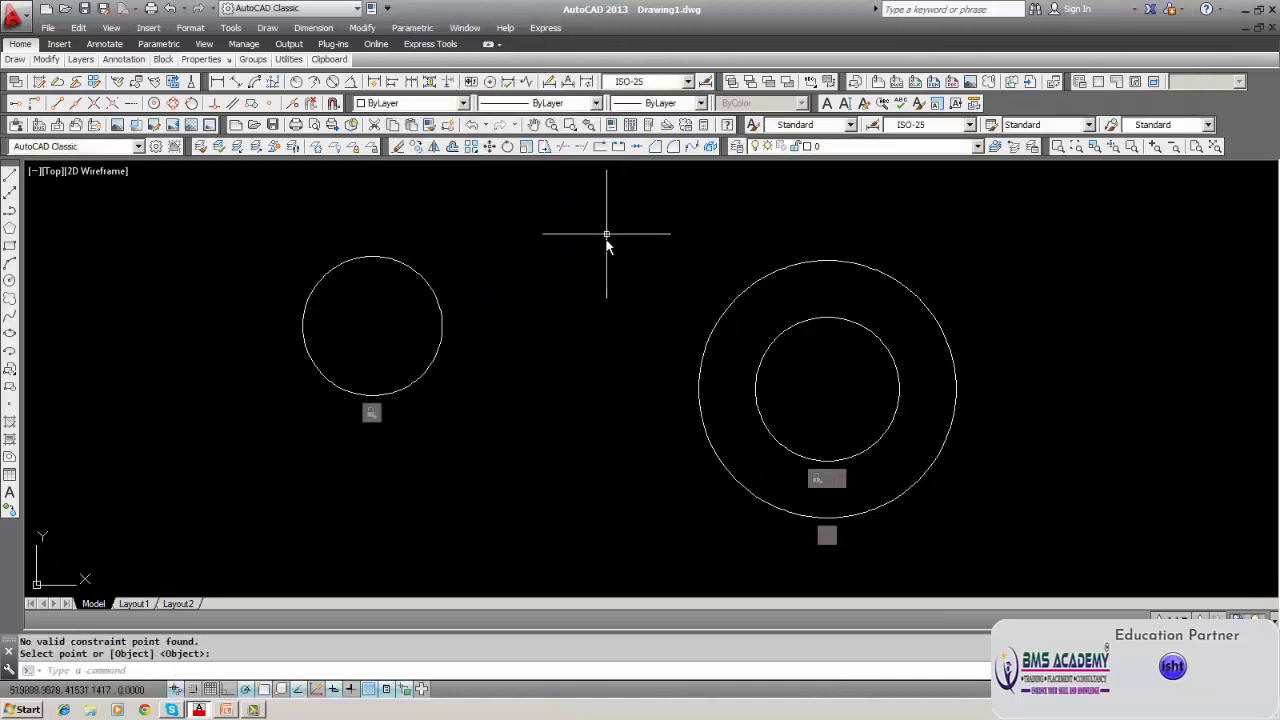
Try making the inner right circle concentric with the left circle; AutoCAD rejects it as inconsistent.
{"action": "left_click", "coordinate": [422, 28]}
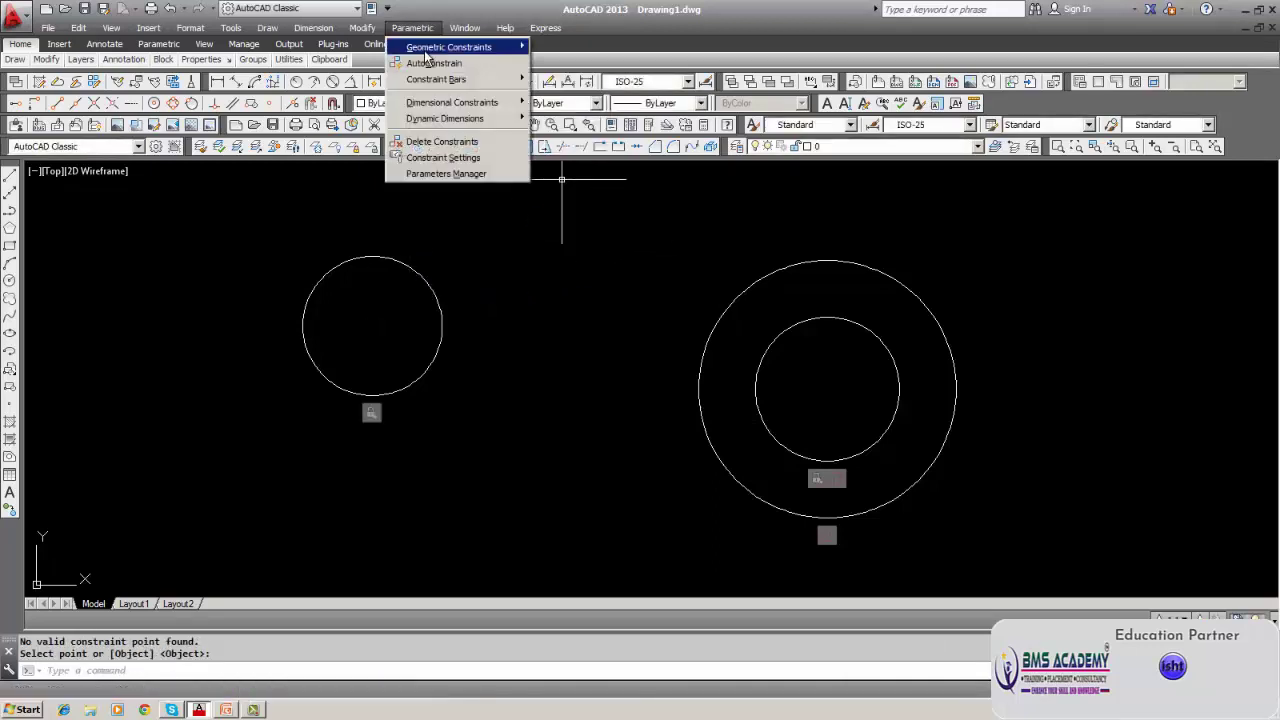
{"action": "mouse_move", "coordinate": [428, 49]}
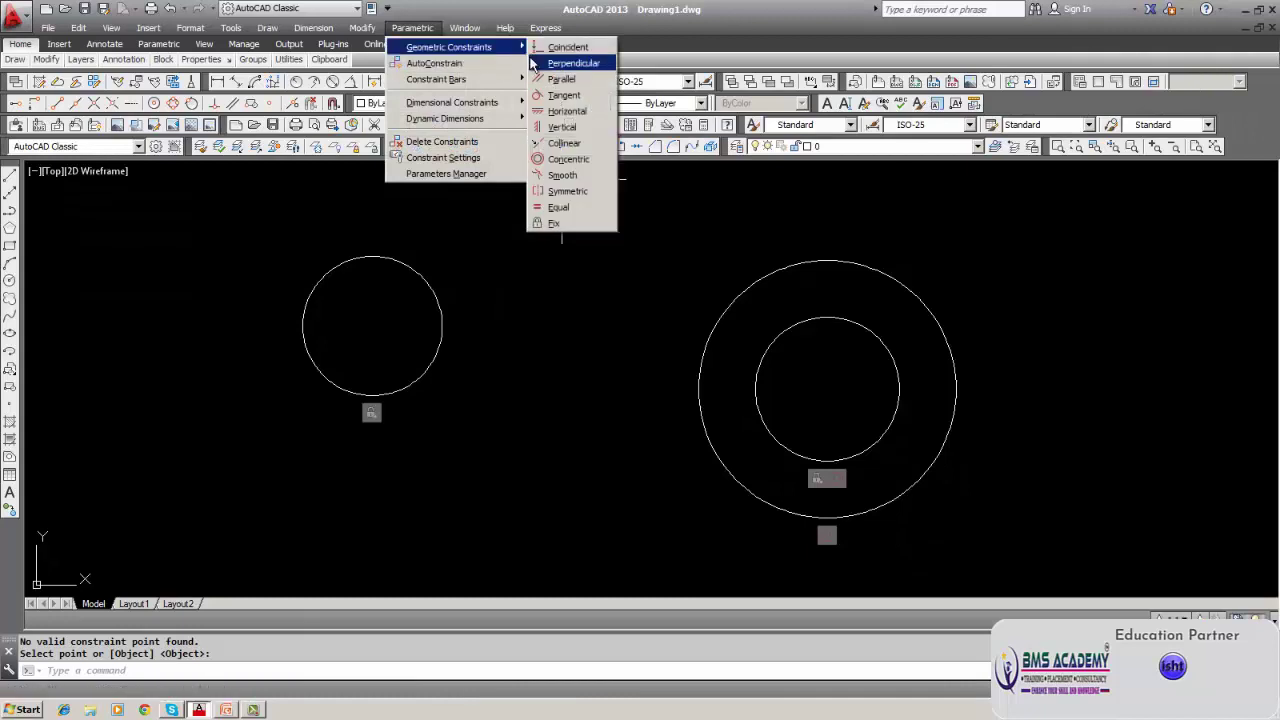
{"action": "left_click", "coordinate": [567, 159]}
{"action": "left_click", "coordinate": [805, 325]}
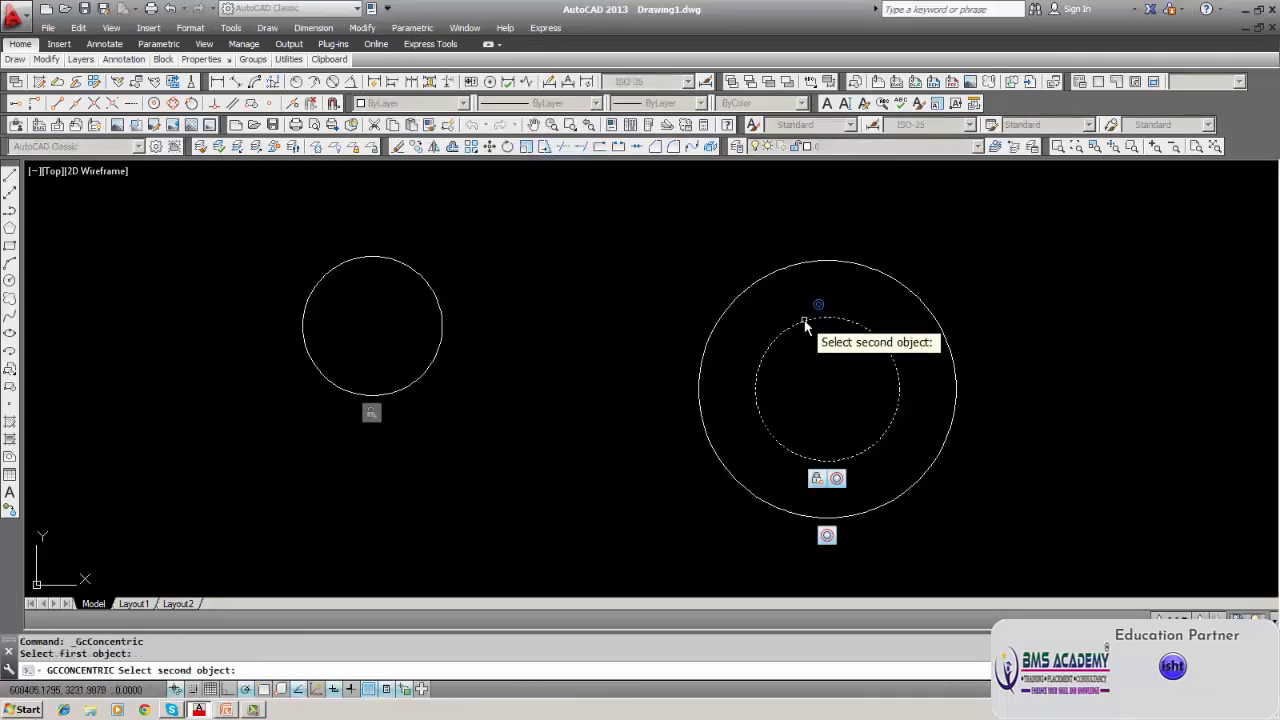
{"action": "left_click", "coordinate": [430, 288]}
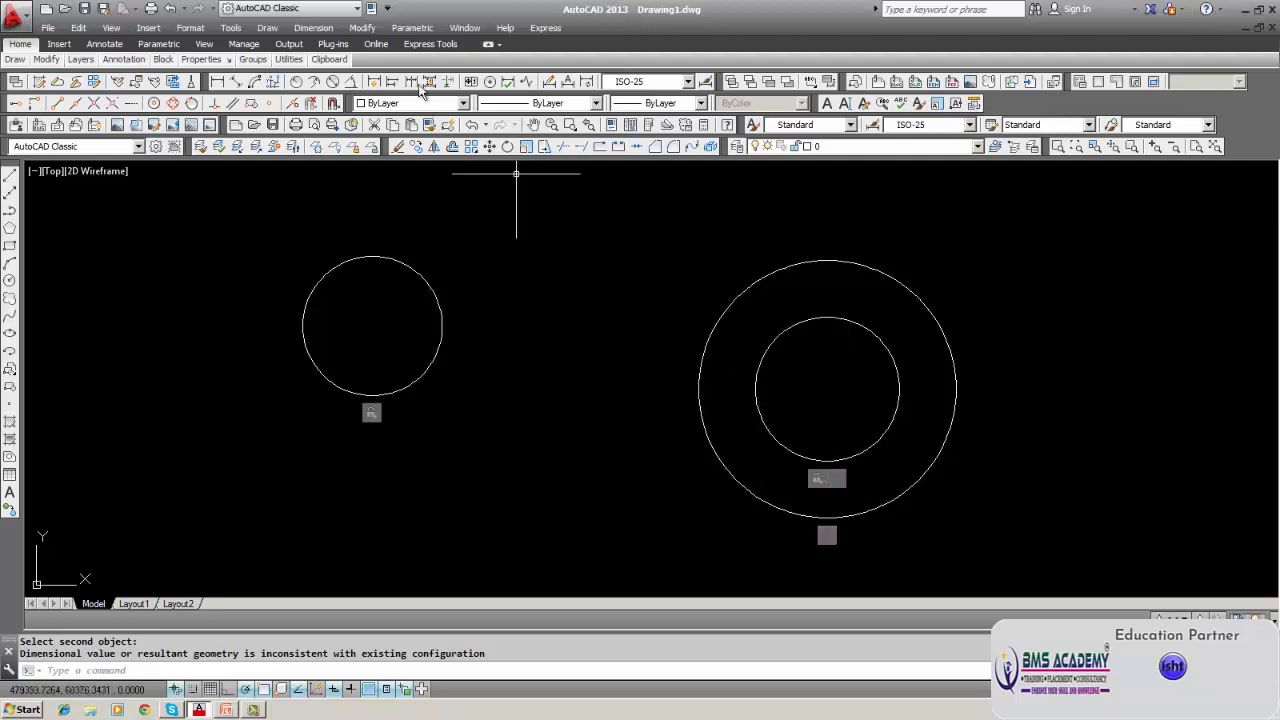
{"action": "left_click", "coordinate": [414, 28]}
Try a Concentric constraint from the large outer right circle to the fixed left circle.
{"action": "mouse_move", "coordinate": [450, 47]}
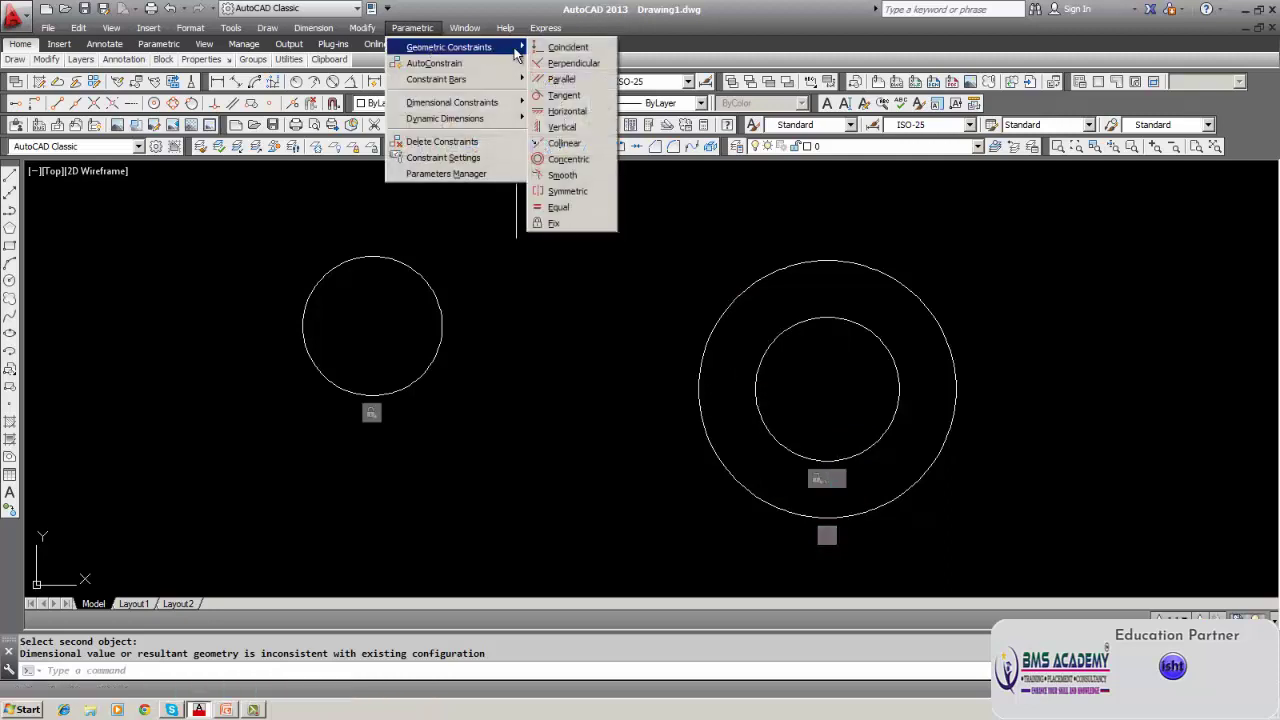
{"action": "left_click", "coordinate": [565, 160]}
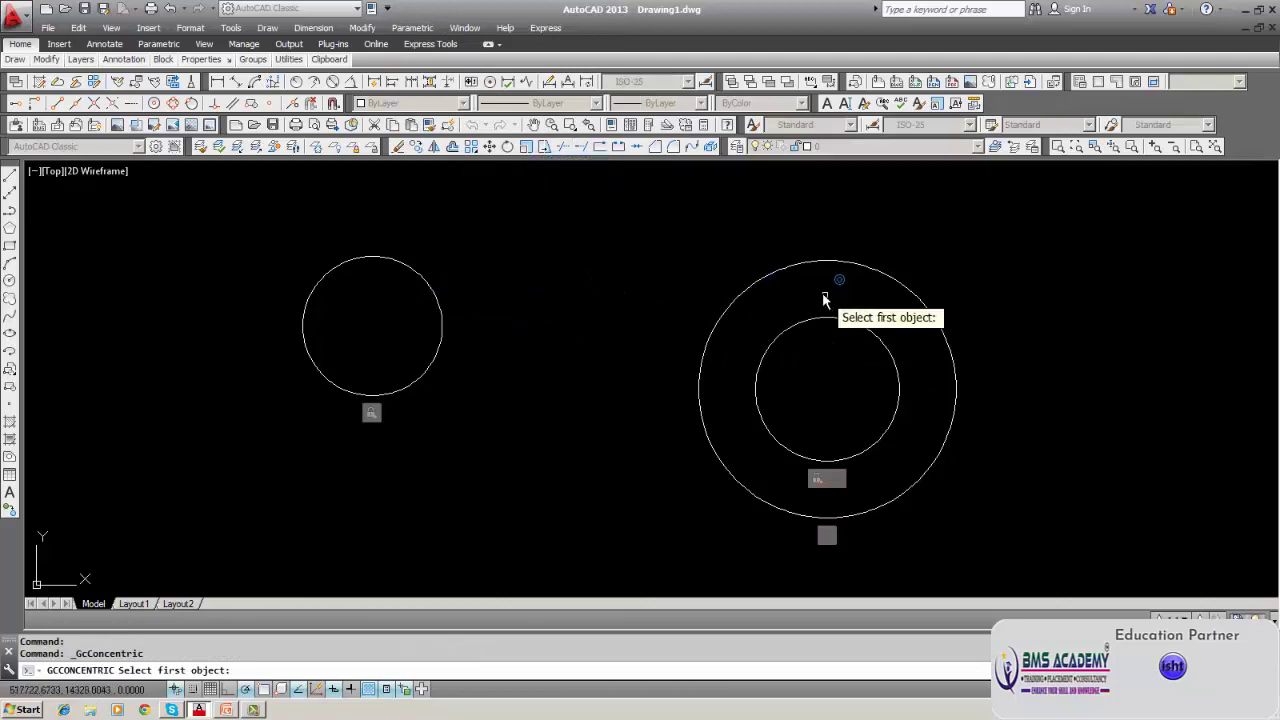
{"action": "left_click", "coordinate": [786, 266]}
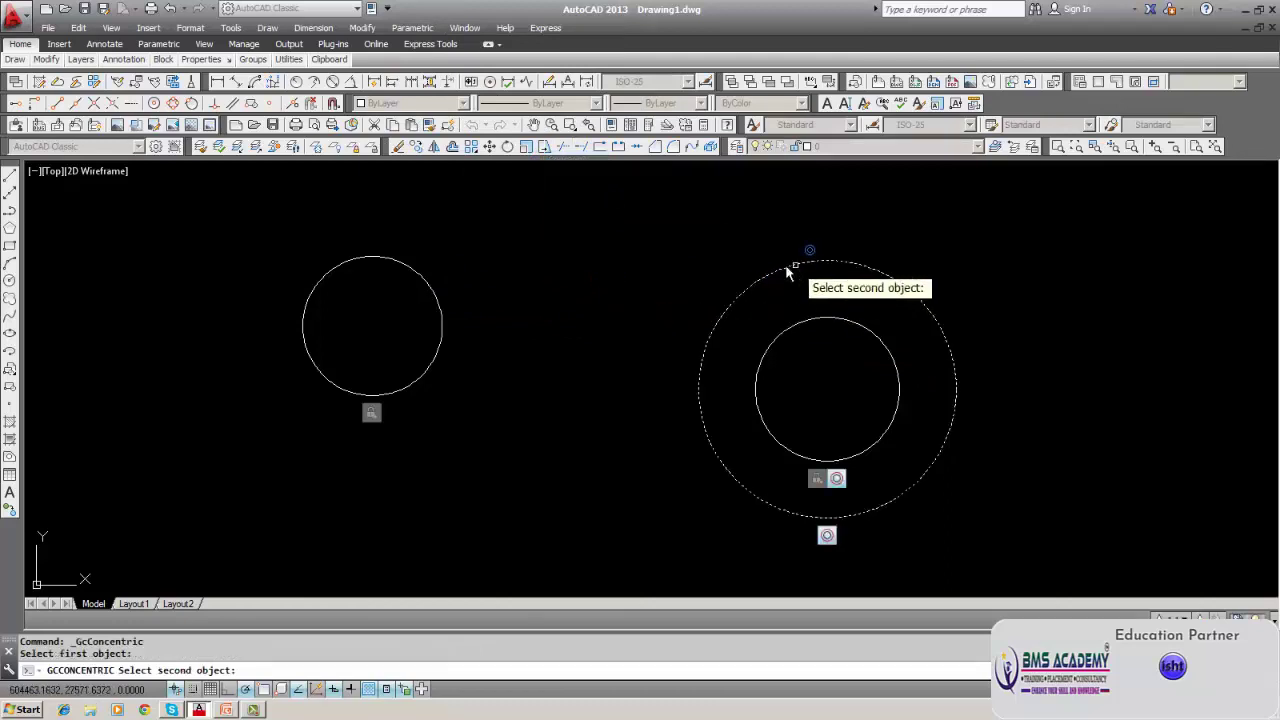
{"action": "left_click", "coordinate": [413, 270]}
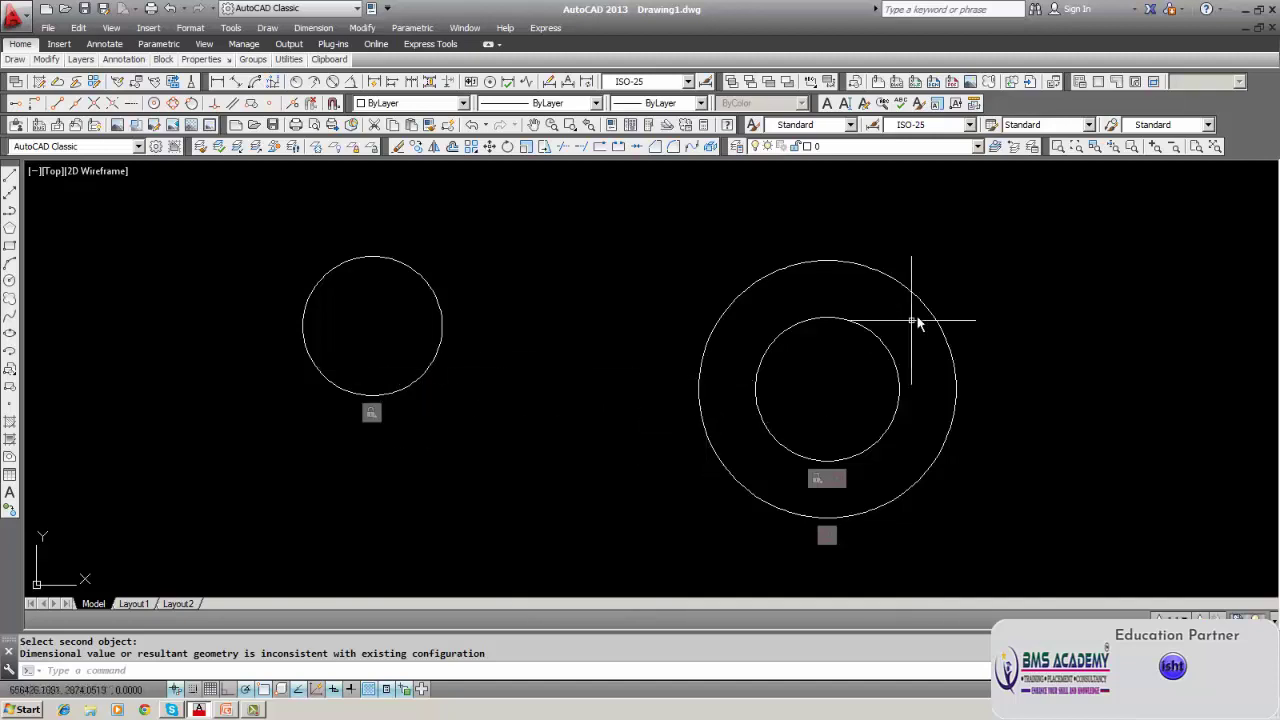
Delete the existing concentric constraint from the pair of right-hand circles.
{"action": "right_click", "coordinate": [838, 482]}
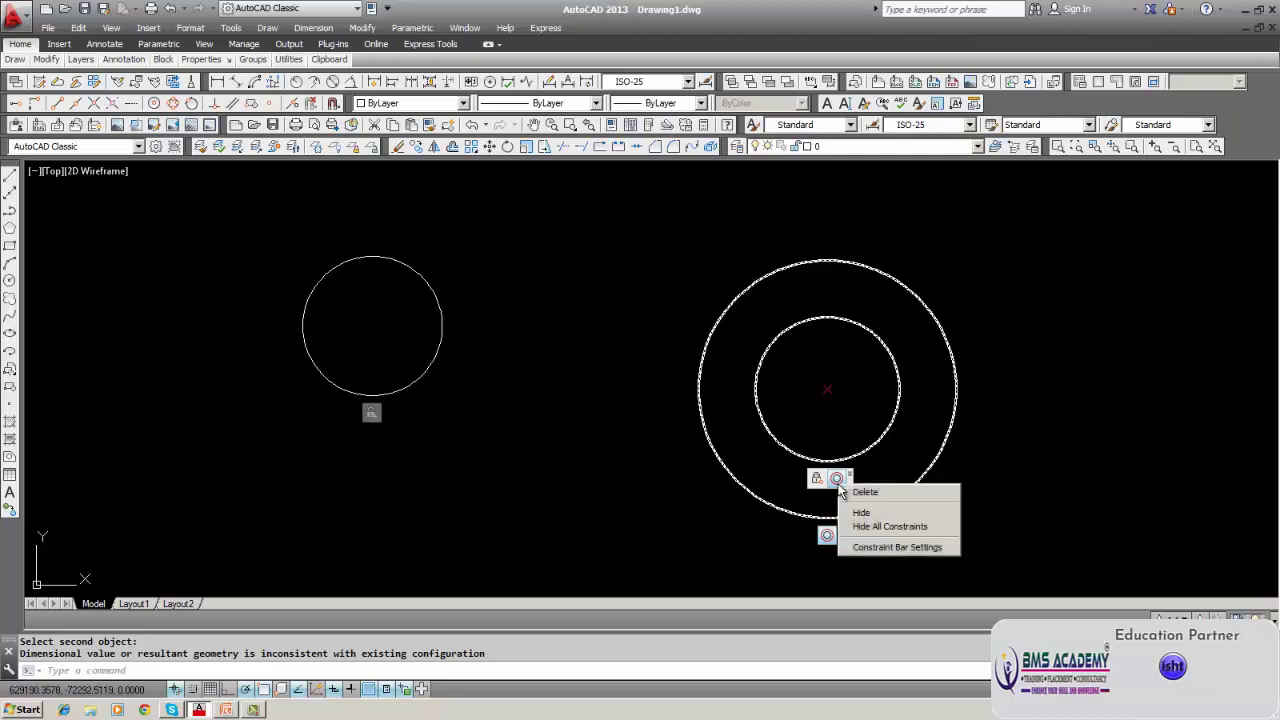
{"action": "left_click", "coordinate": [633, 487]}
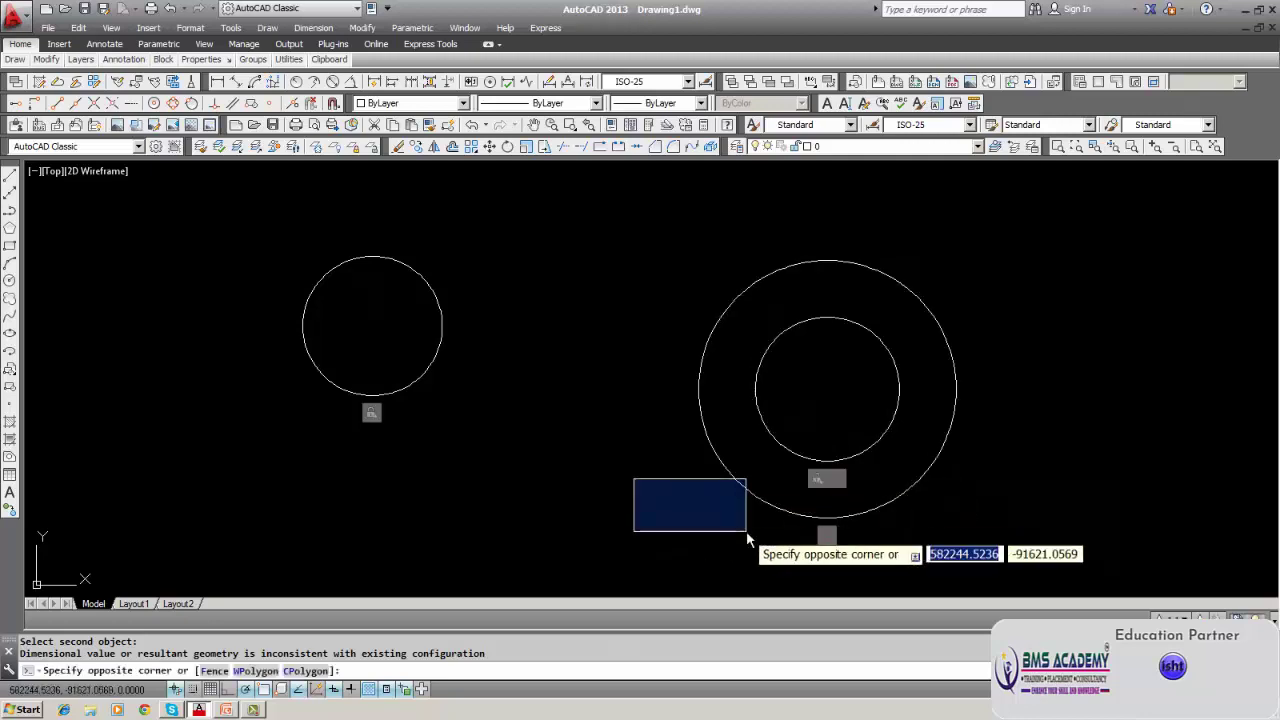
{"action": "left_click", "coordinate": [578, 522]}
{"action": "right_click", "coordinate": [826, 539]}
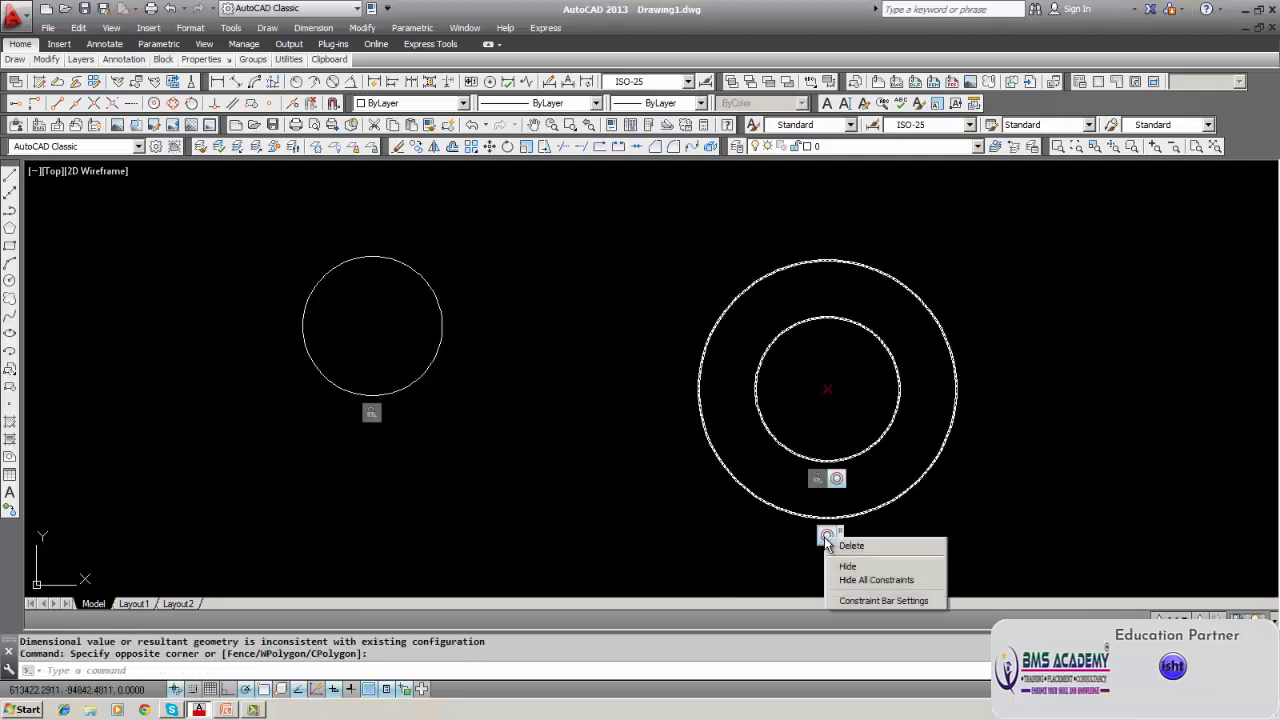
{"action": "left_click", "coordinate": [845, 545]}
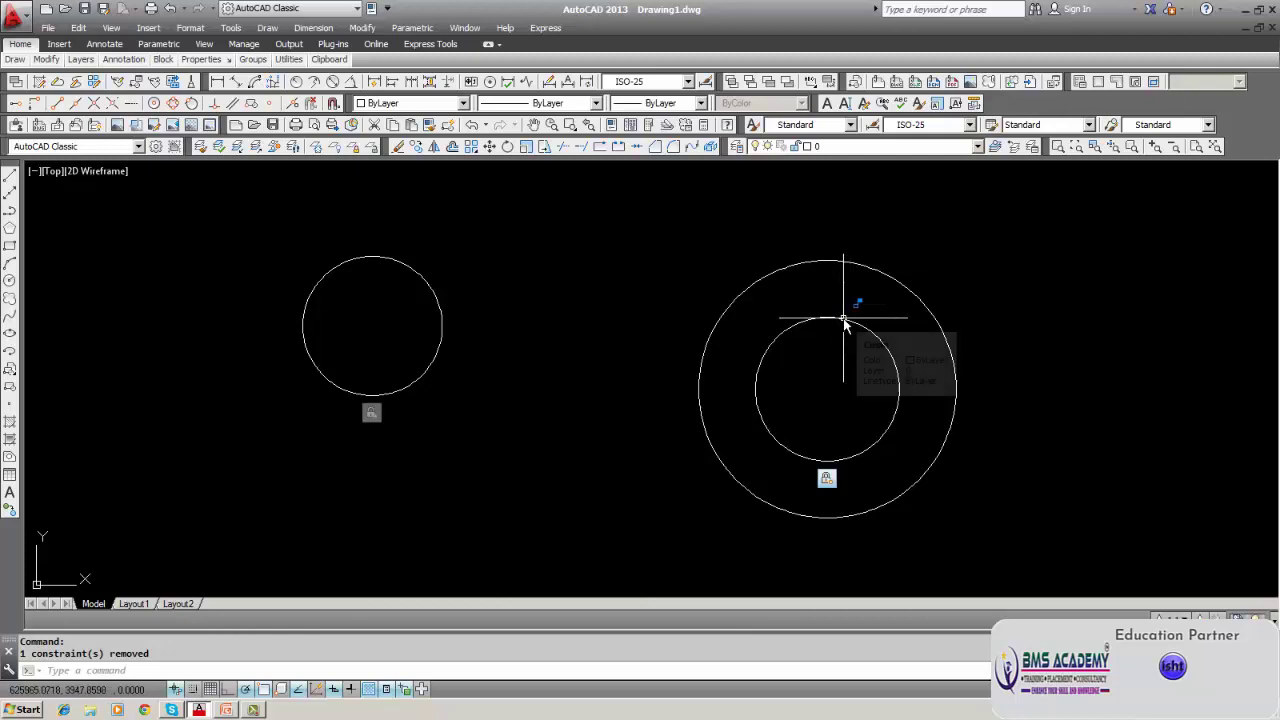
Make the large outer circle concentric with the fixed left circle.
{"action": "left_click", "coordinate": [412, 27]}
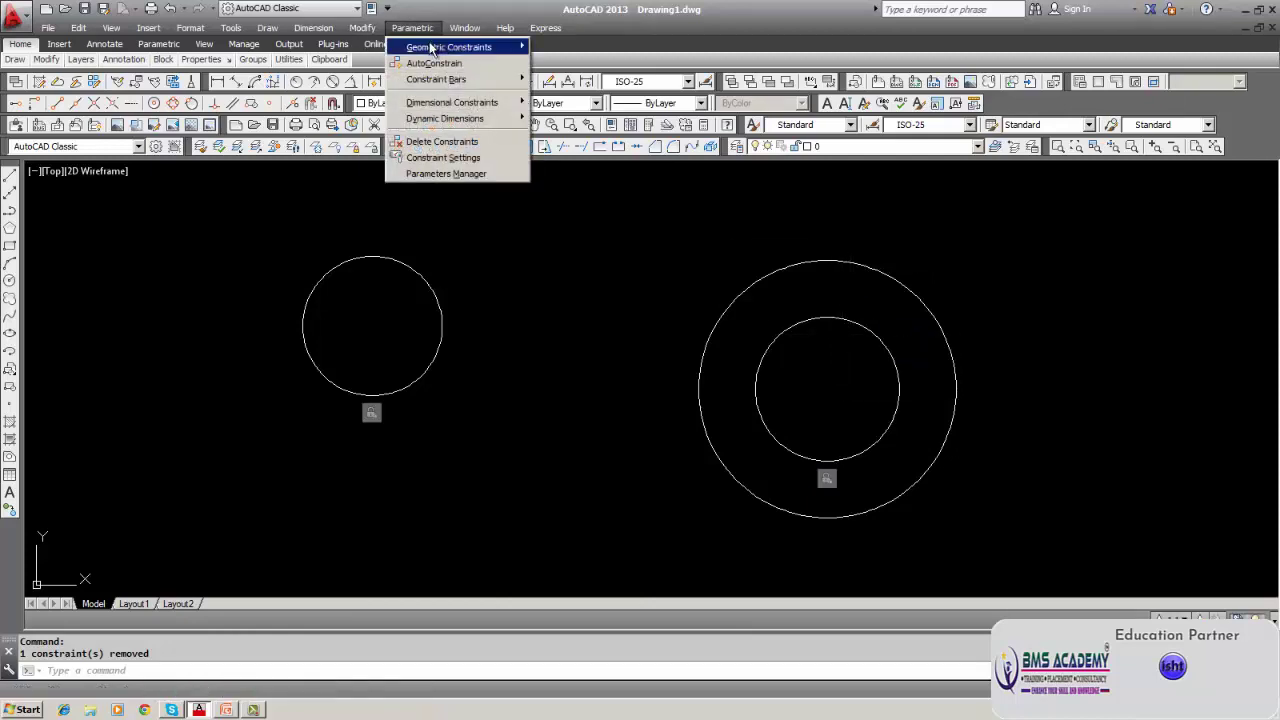
{"action": "mouse_move", "coordinate": [460, 47]}
{"action": "left_click", "coordinate": [568, 159]}
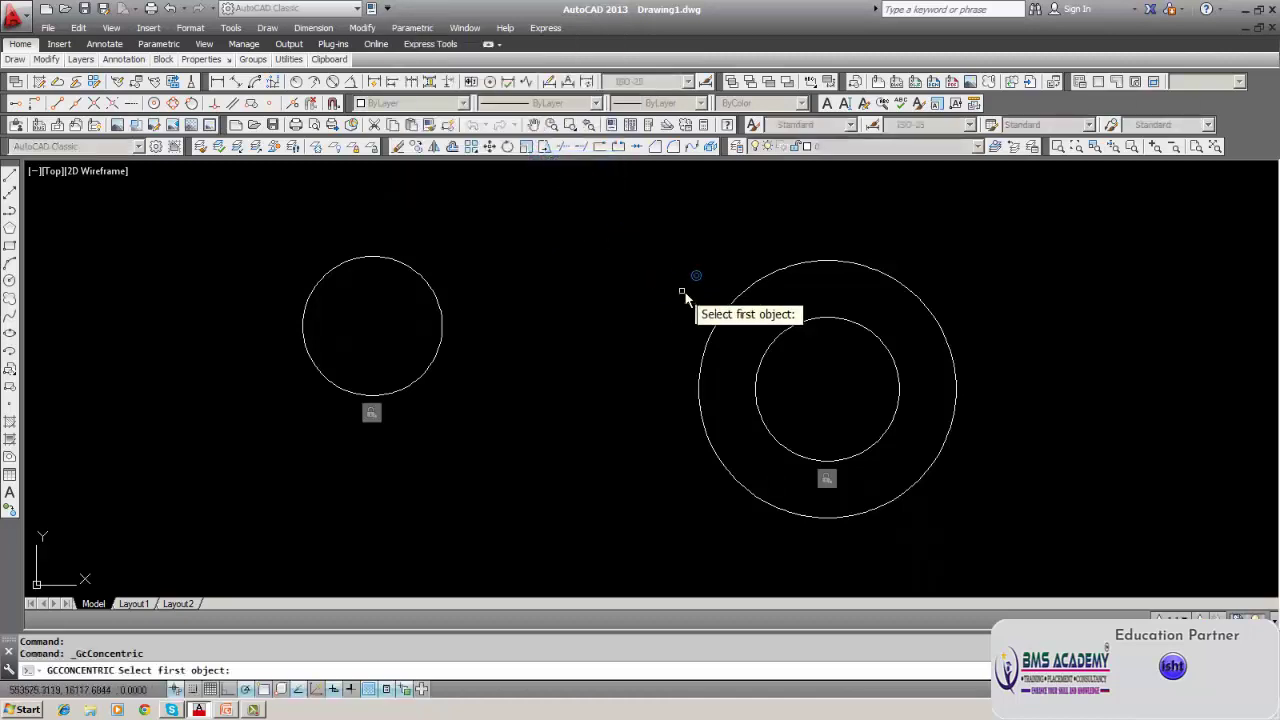
{"action": "left_click", "coordinate": [733, 310]}
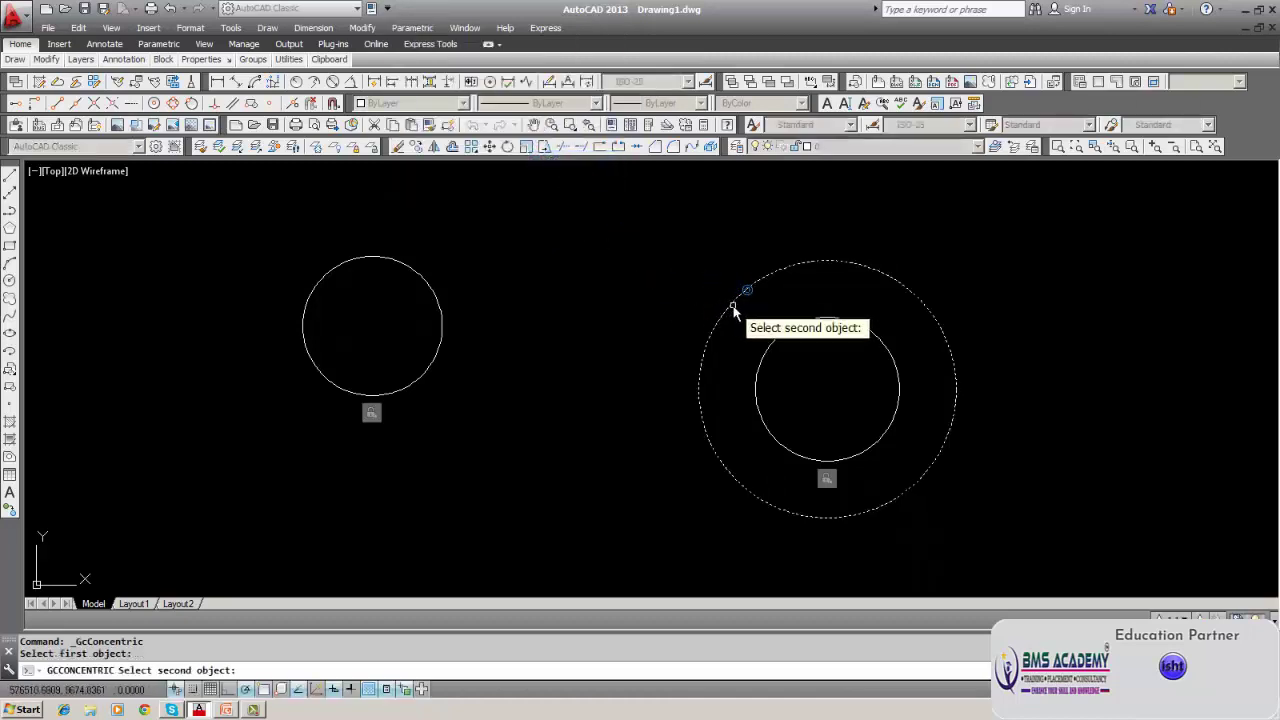
{"action": "left_click", "coordinate": [402, 264]}
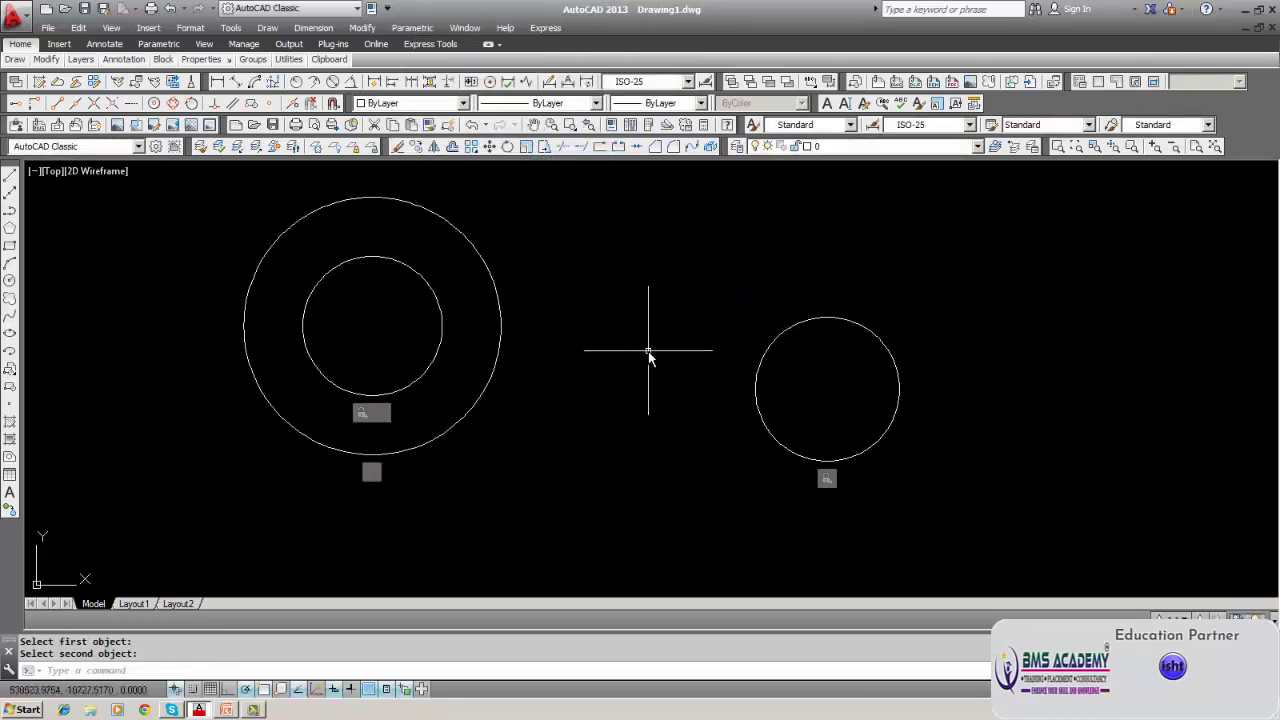
{"action": "left_click", "coordinate": [397, 146]}
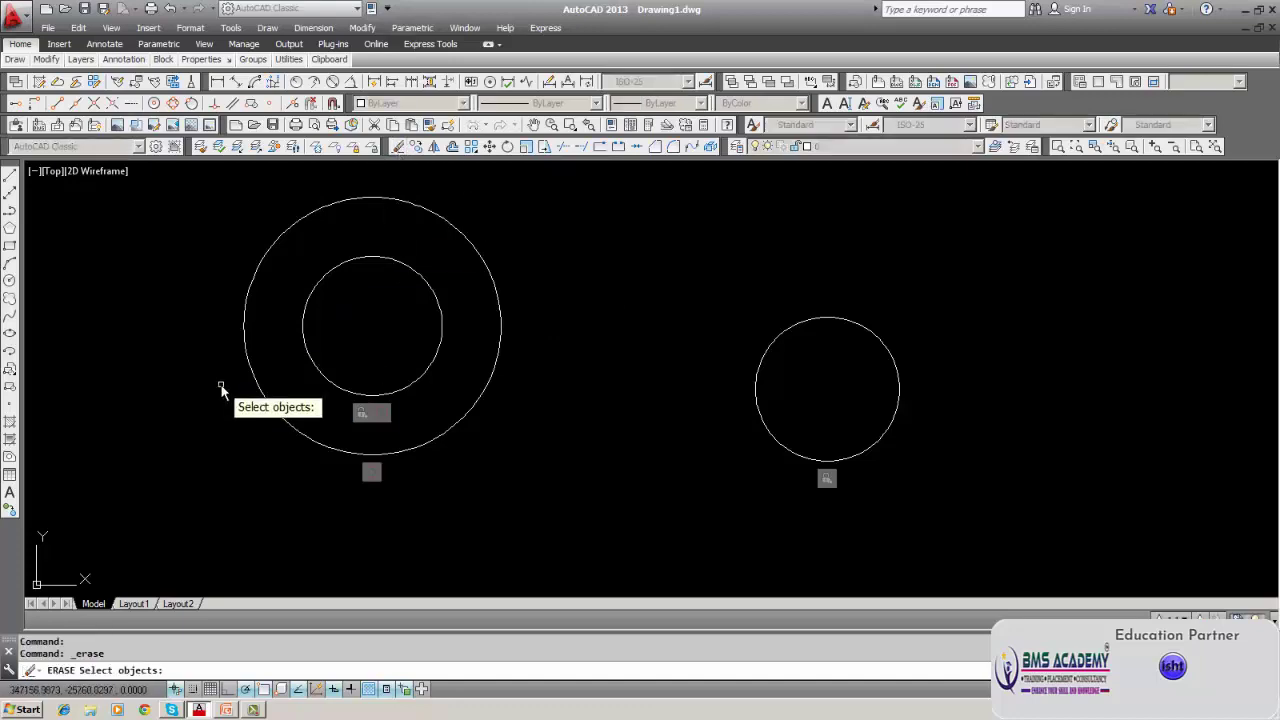
Erase all three circles with a window selection.
{"action": "key", "text": "Return"}
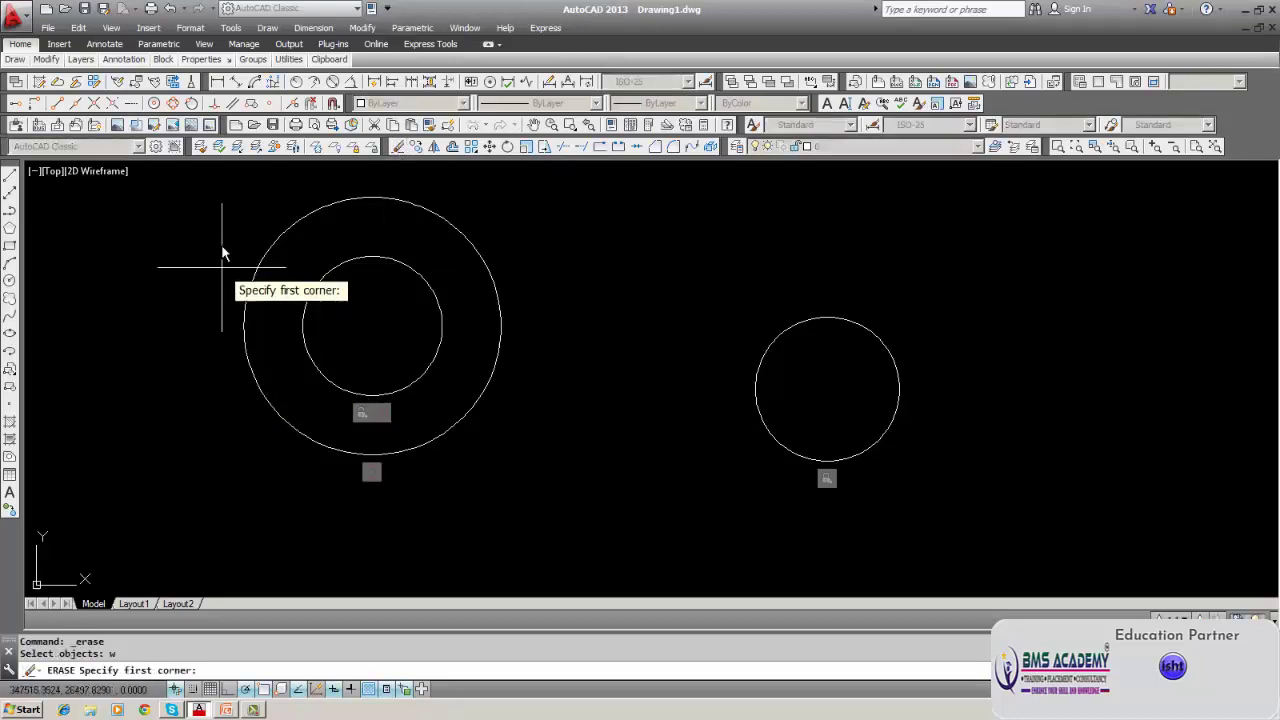
{"action": "left_click", "coordinate": [224, 193]}
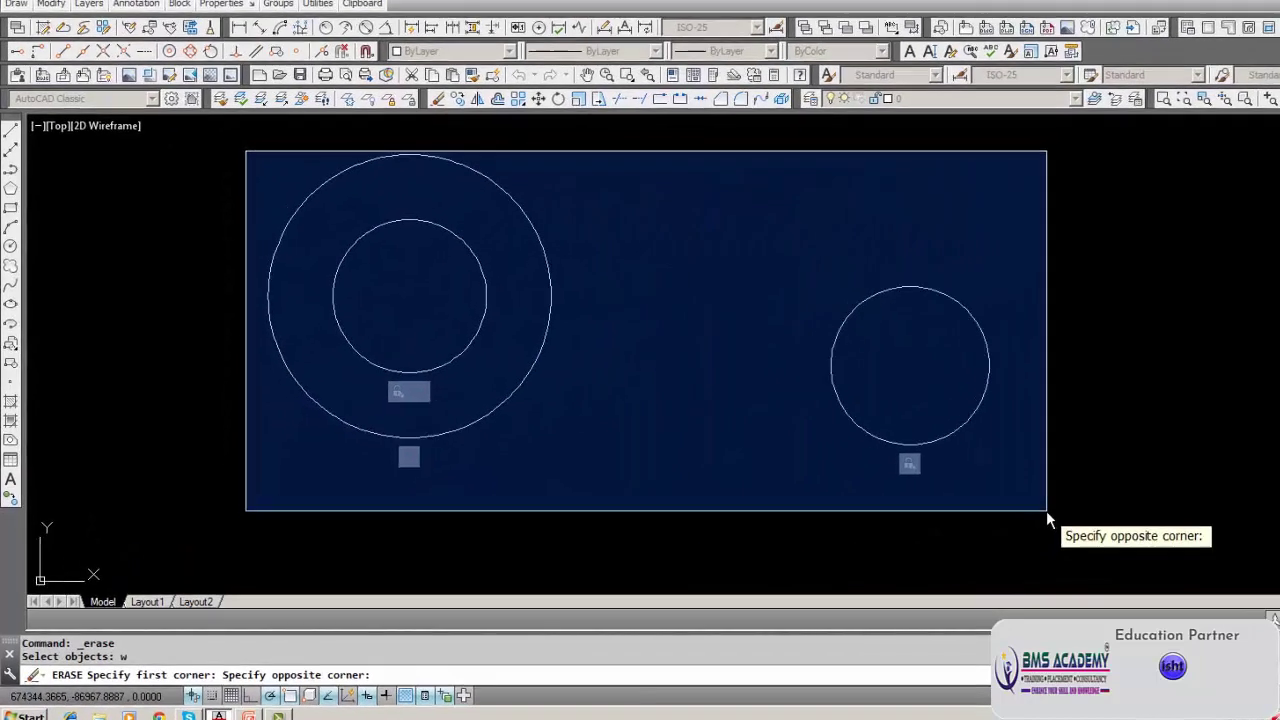
{"action": "left_click", "coordinate": [1046, 510]}
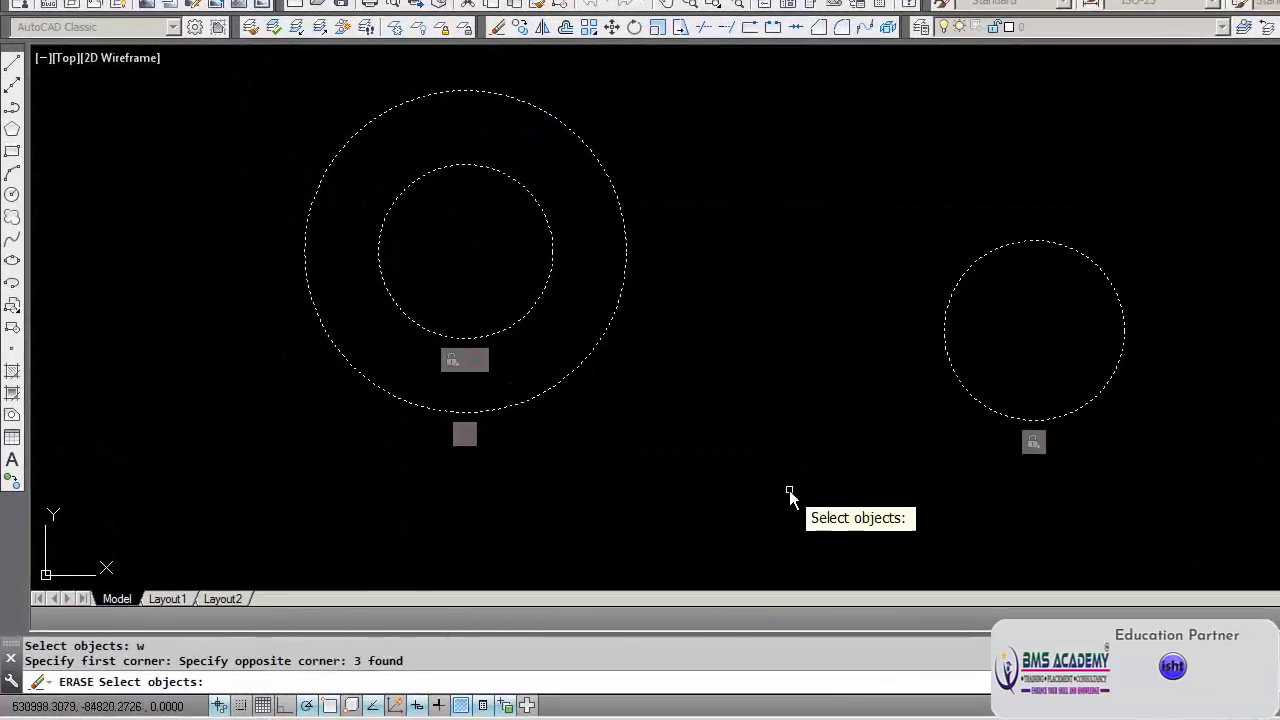
{"action": "key", "text": "Return"}
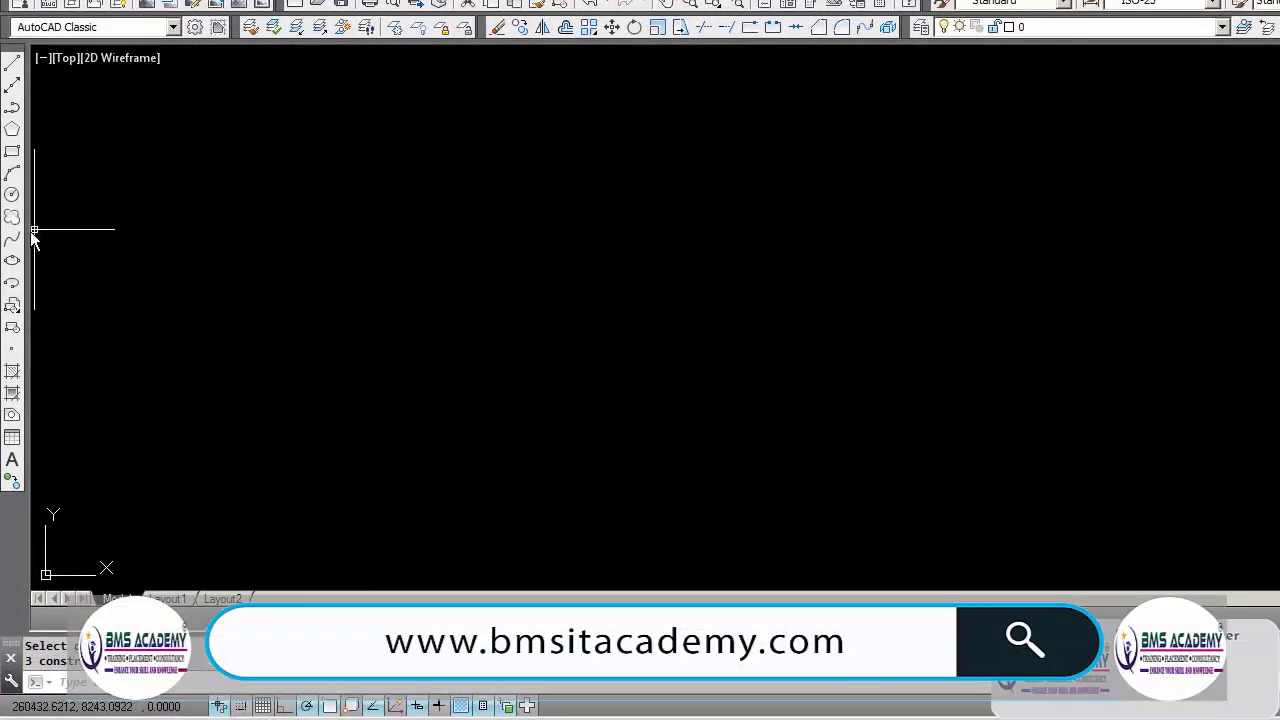
Draw a large ellipse in the middle and a small, thin ellipse to its left.
{"action": "left_click", "coordinate": [12, 262]}
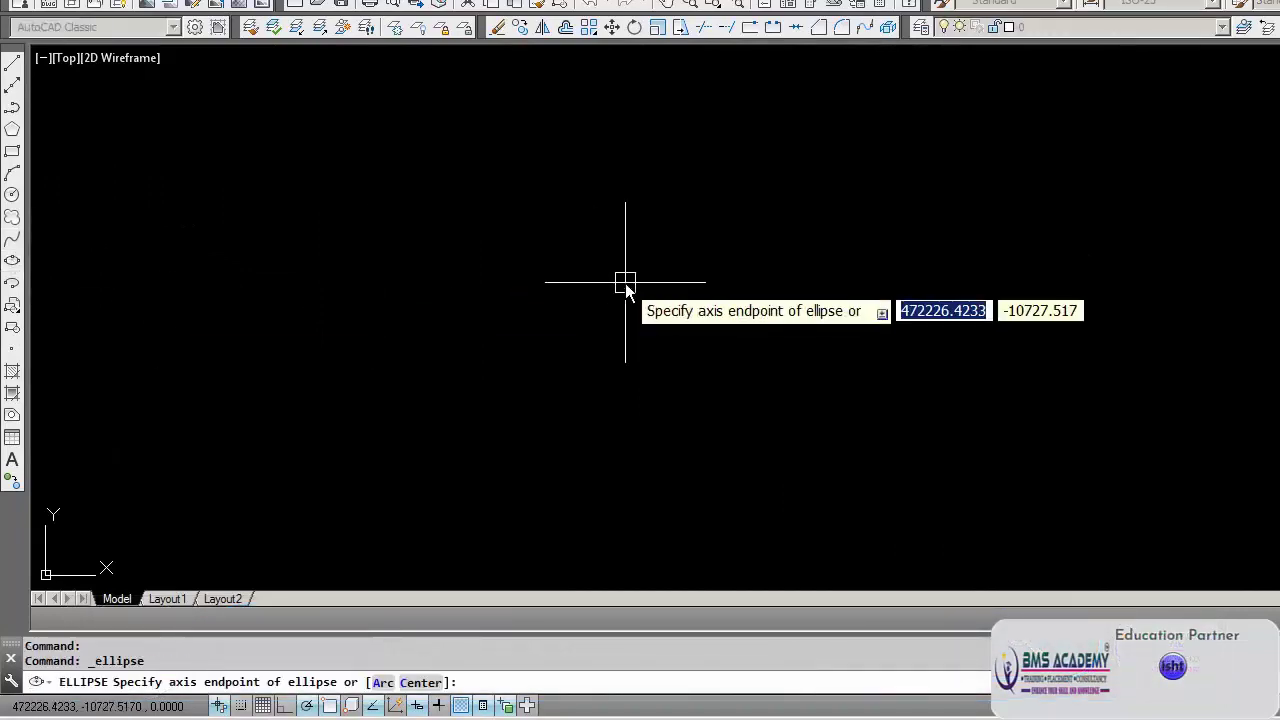
{"action": "left_click", "coordinate": [626, 281]}
{"action": "left_click", "coordinate": [889, 284]}
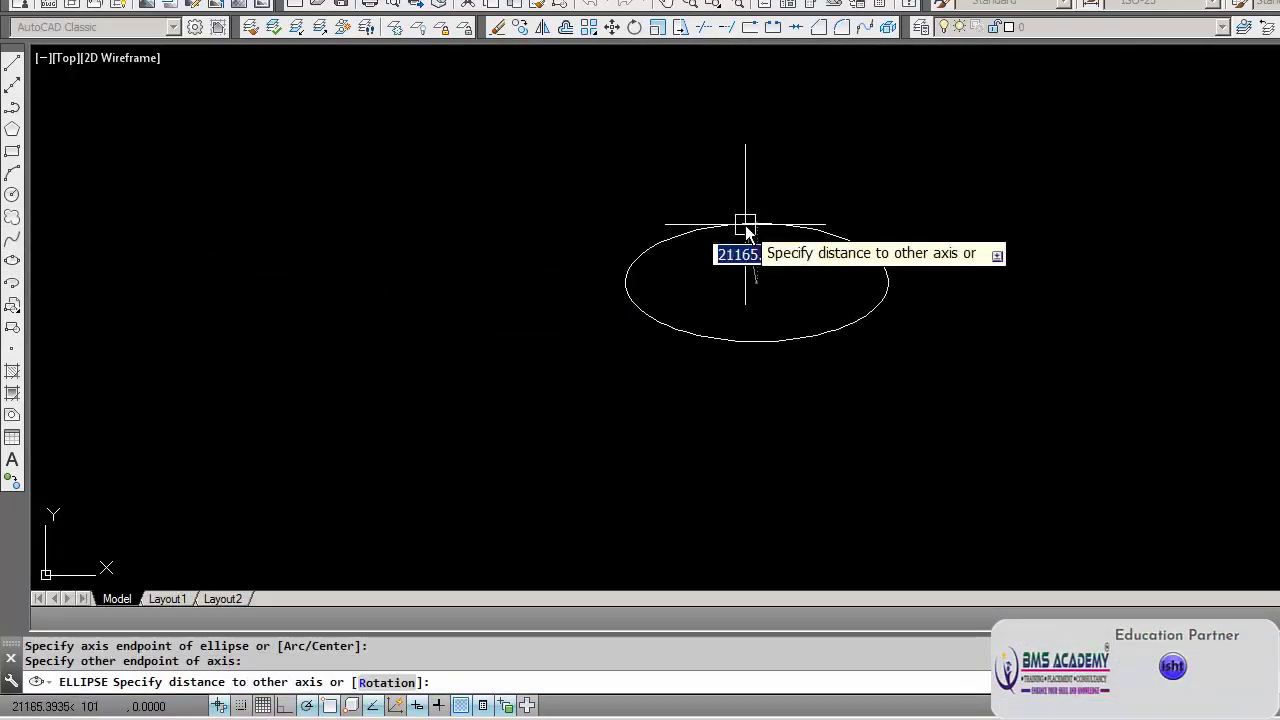
{"action": "left_click", "coordinate": [750, 229]}
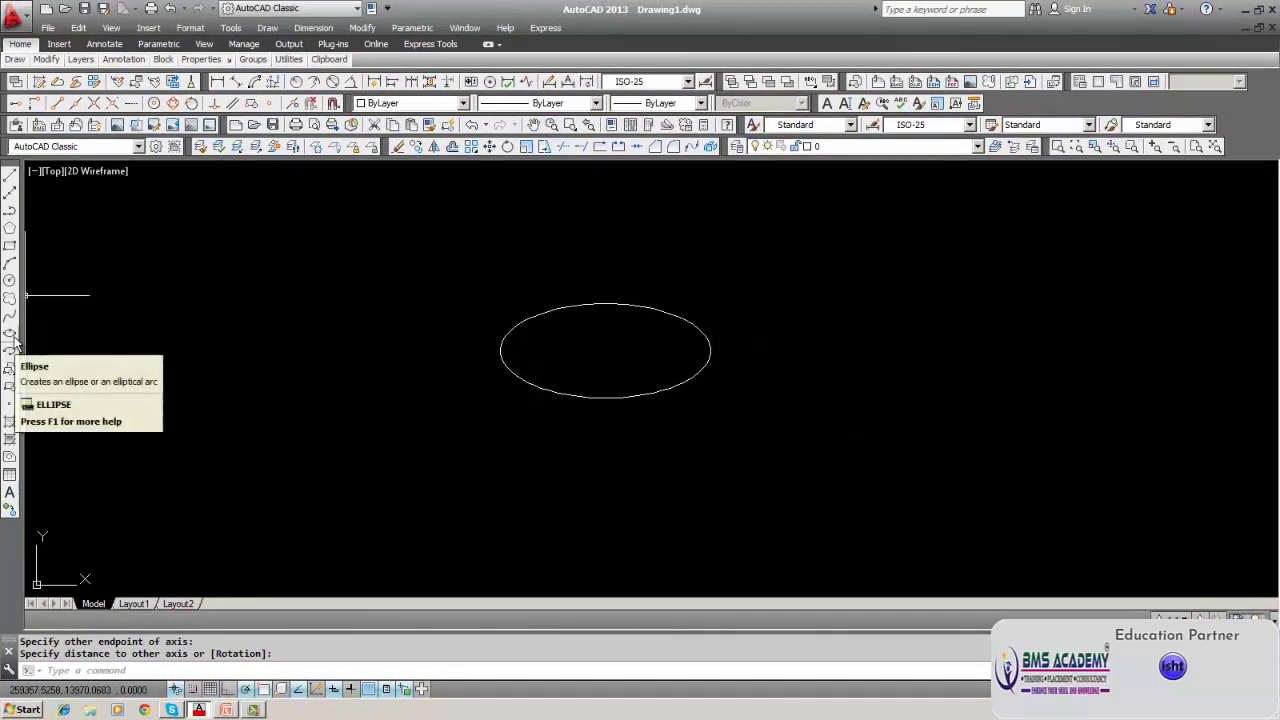
{"action": "left_click", "coordinate": [12, 340]}
{"action": "left_click", "coordinate": [237, 331]}
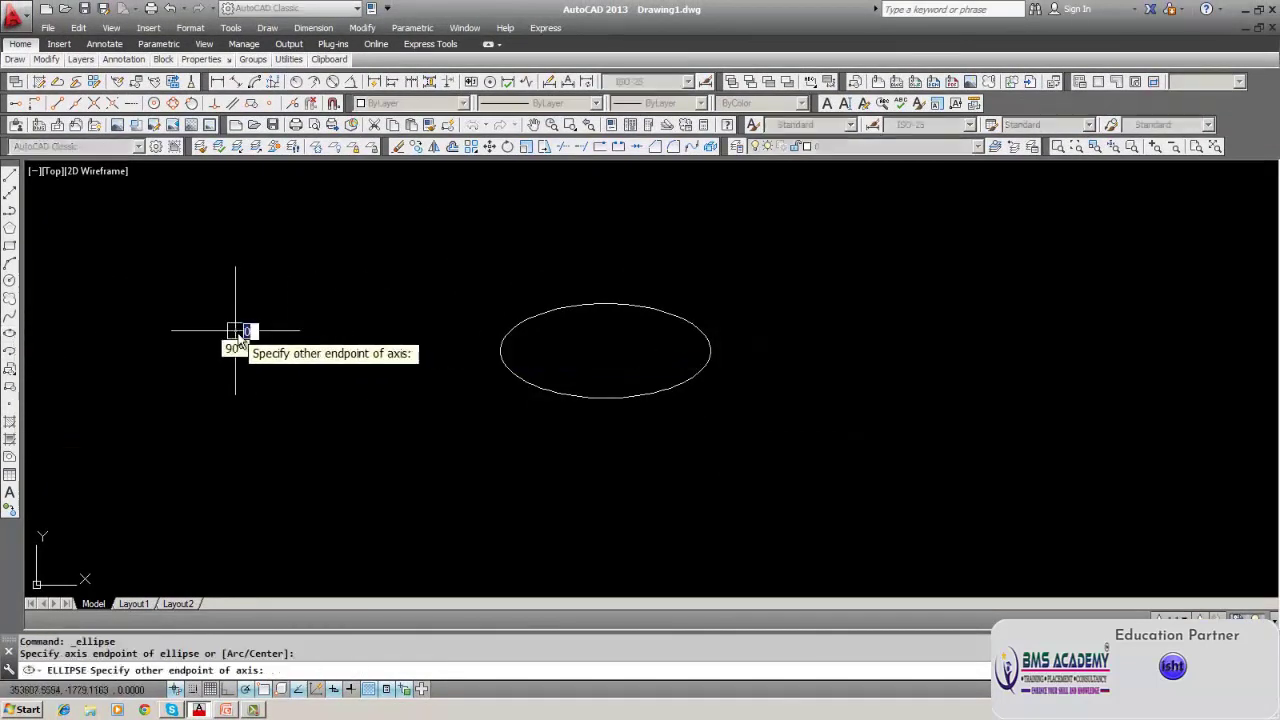
{"action": "left_click", "coordinate": [347, 331]}
{"action": "left_click", "coordinate": [280, 320]}
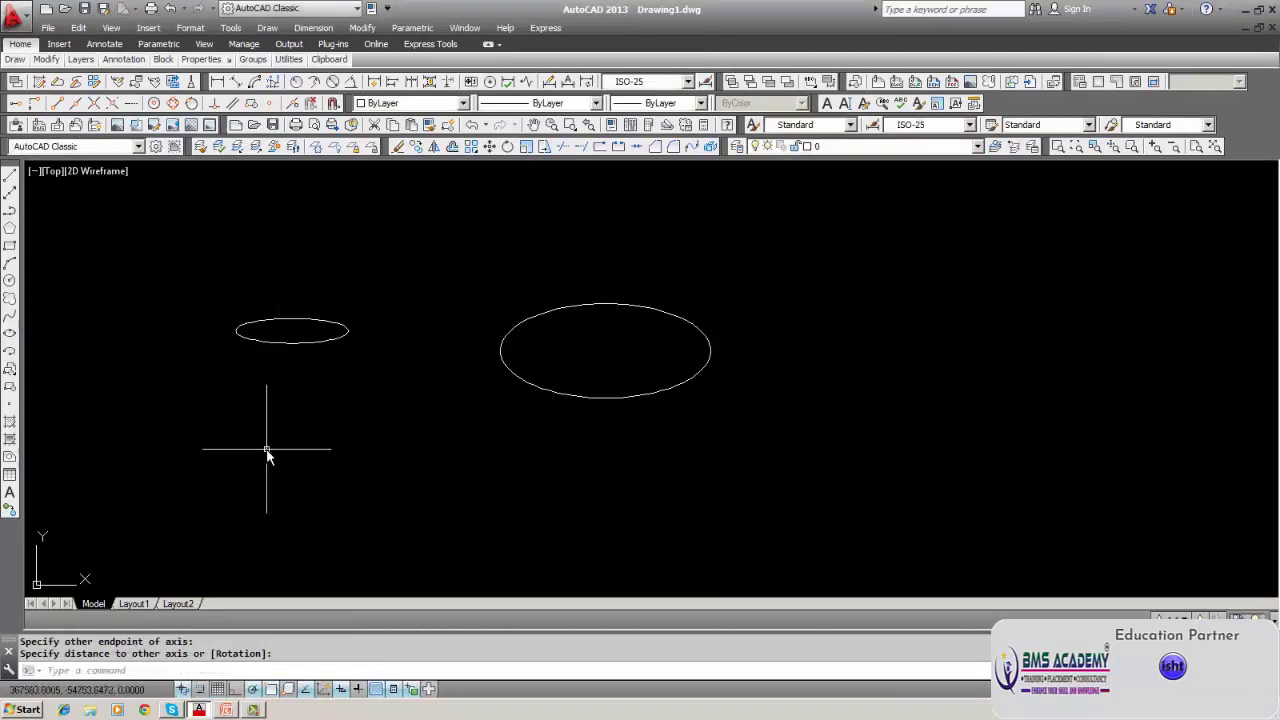
Apply a Concentric constraint from the large ellipse to the small thin ellipse, centring it inside.
{"action": "left_click", "coordinate": [430, 30]}
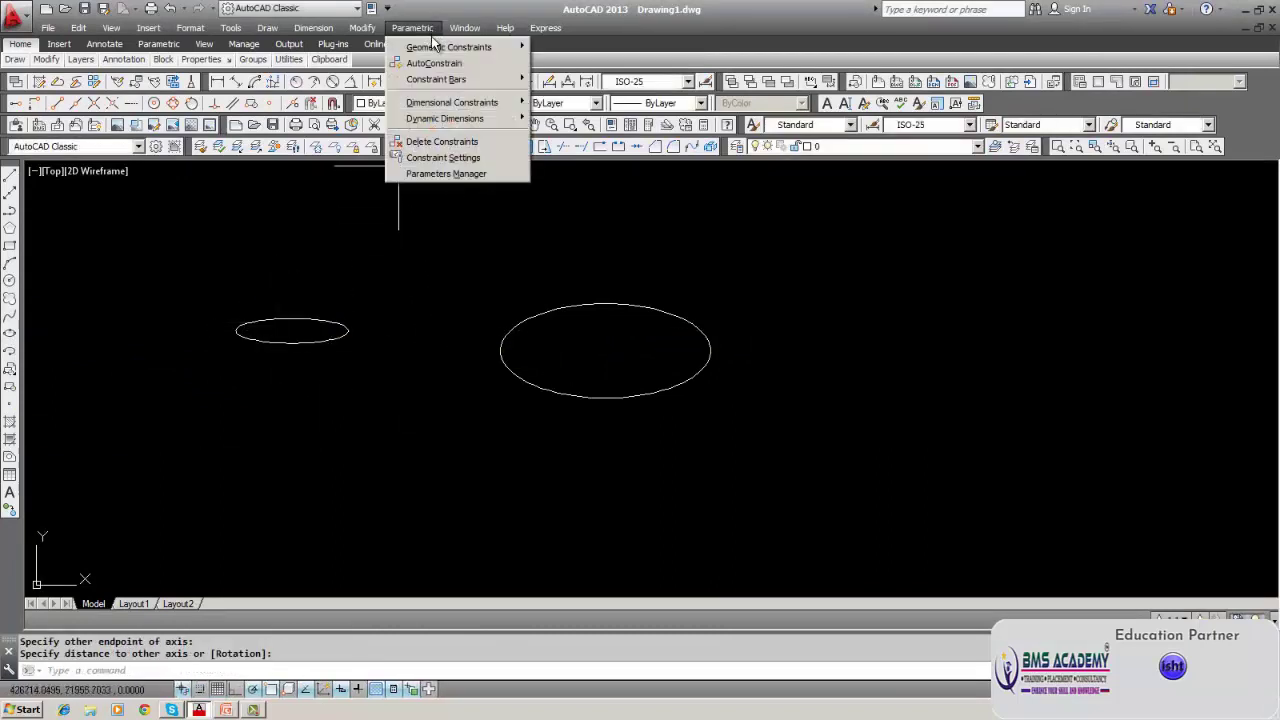
{"action": "mouse_move", "coordinate": [440, 48]}
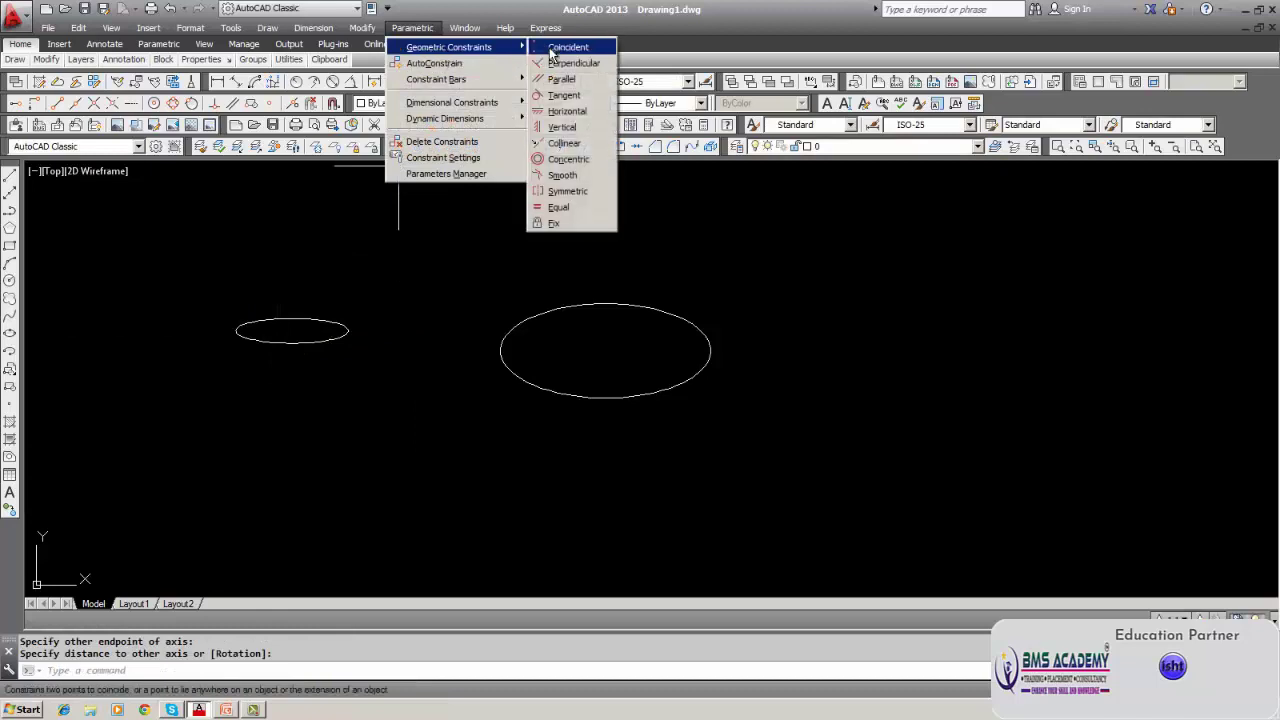
{"action": "left_click", "coordinate": [568, 159]}
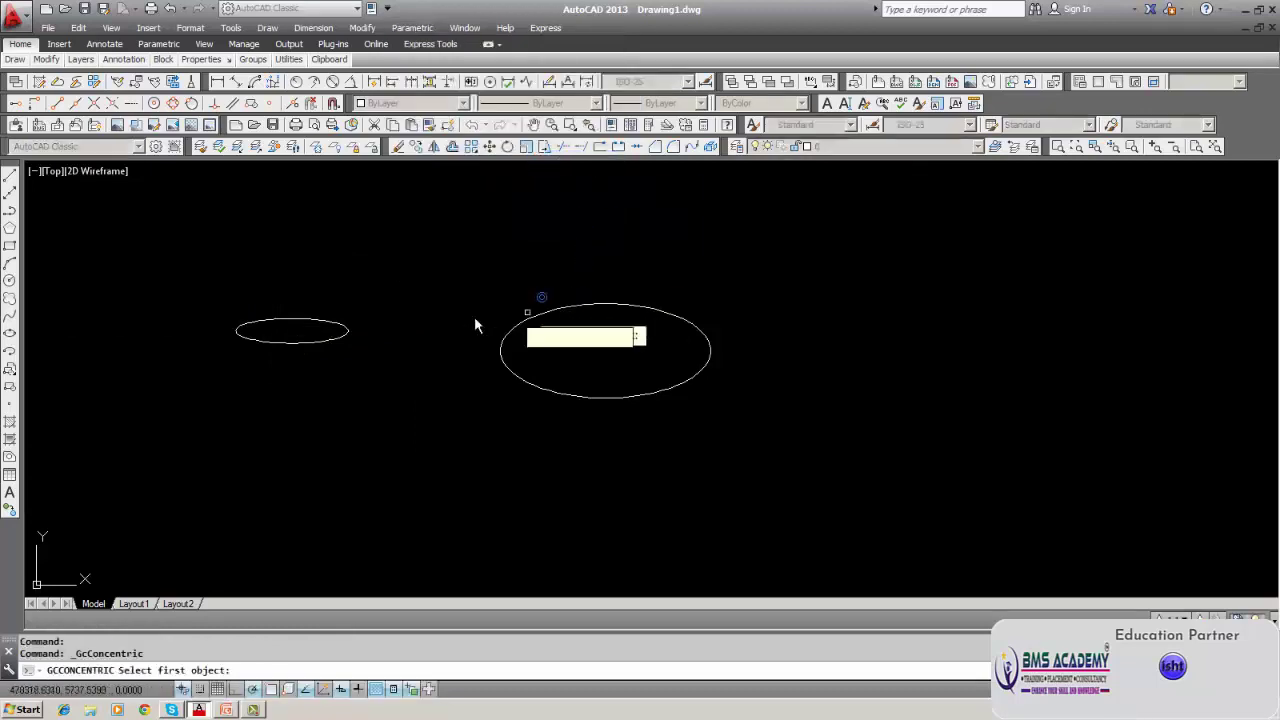
{"action": "left_click", "coordinate": [546, 320]}
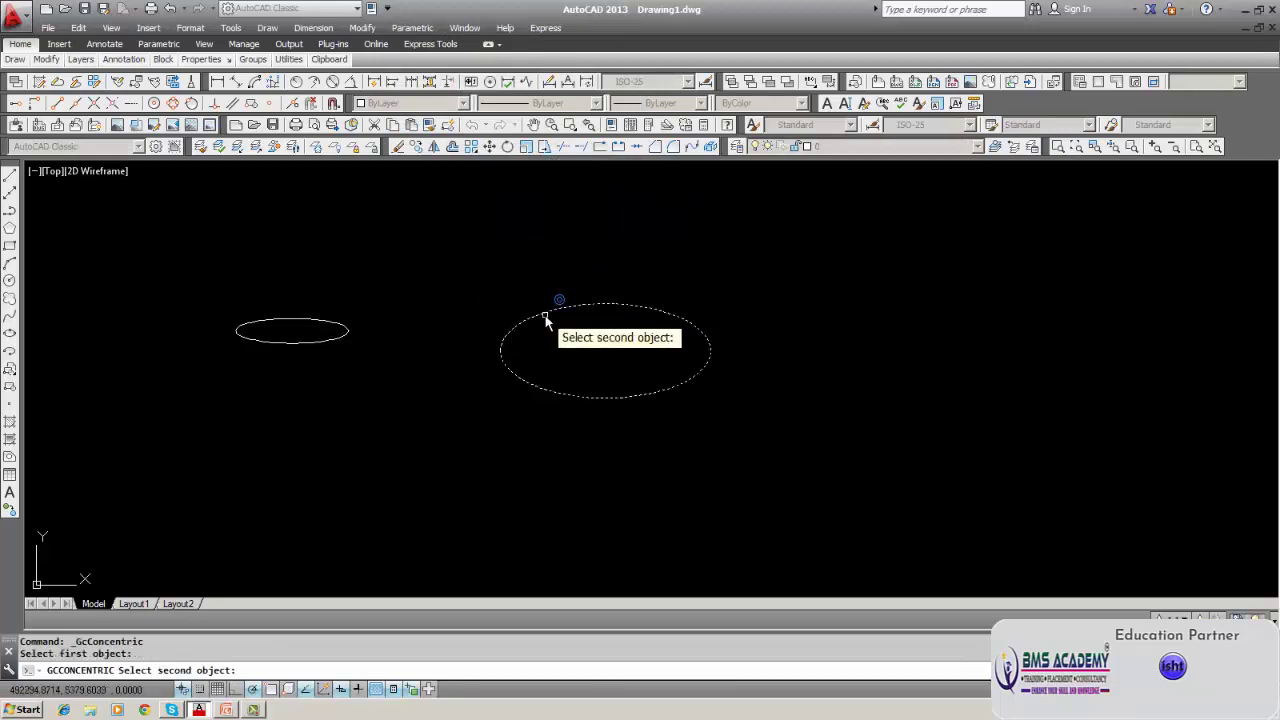
{"action": "left_click", "coordinate": [310, 327]}
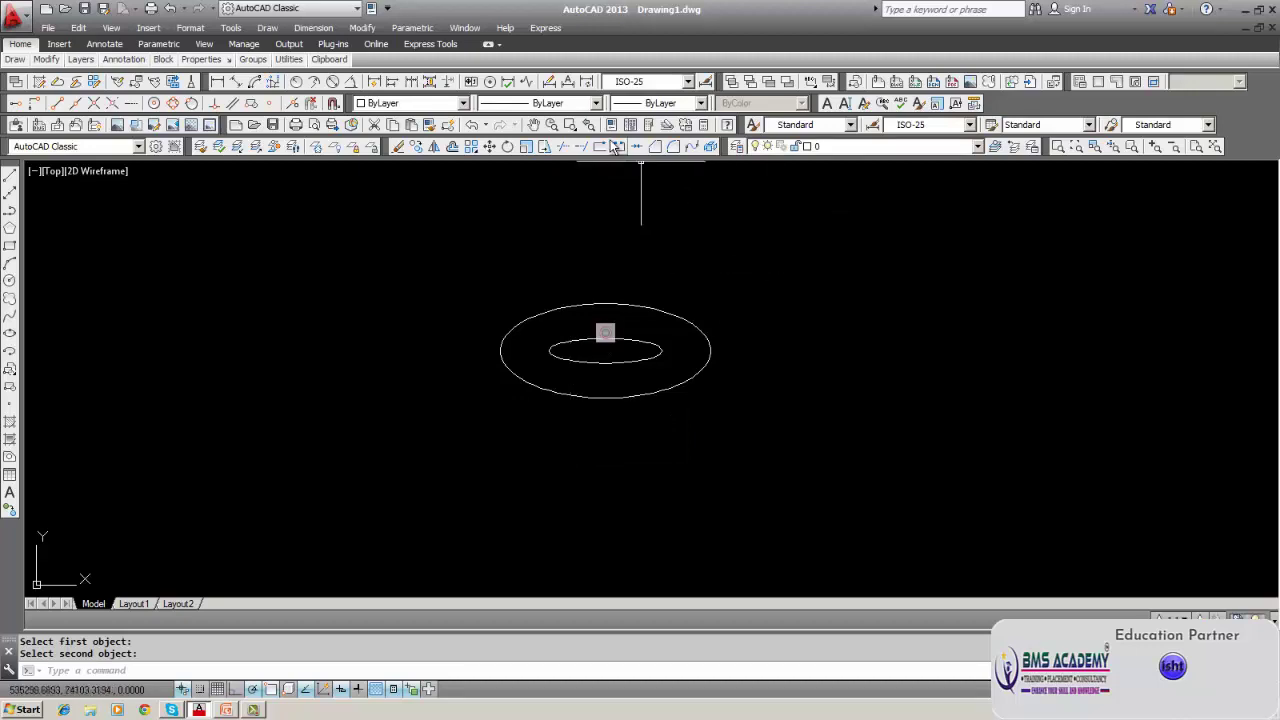
Erase both concentric ellipses using a W window selection, leaving the drawing empty.
{"action": "left_click", "coordinate": [398, 146]}
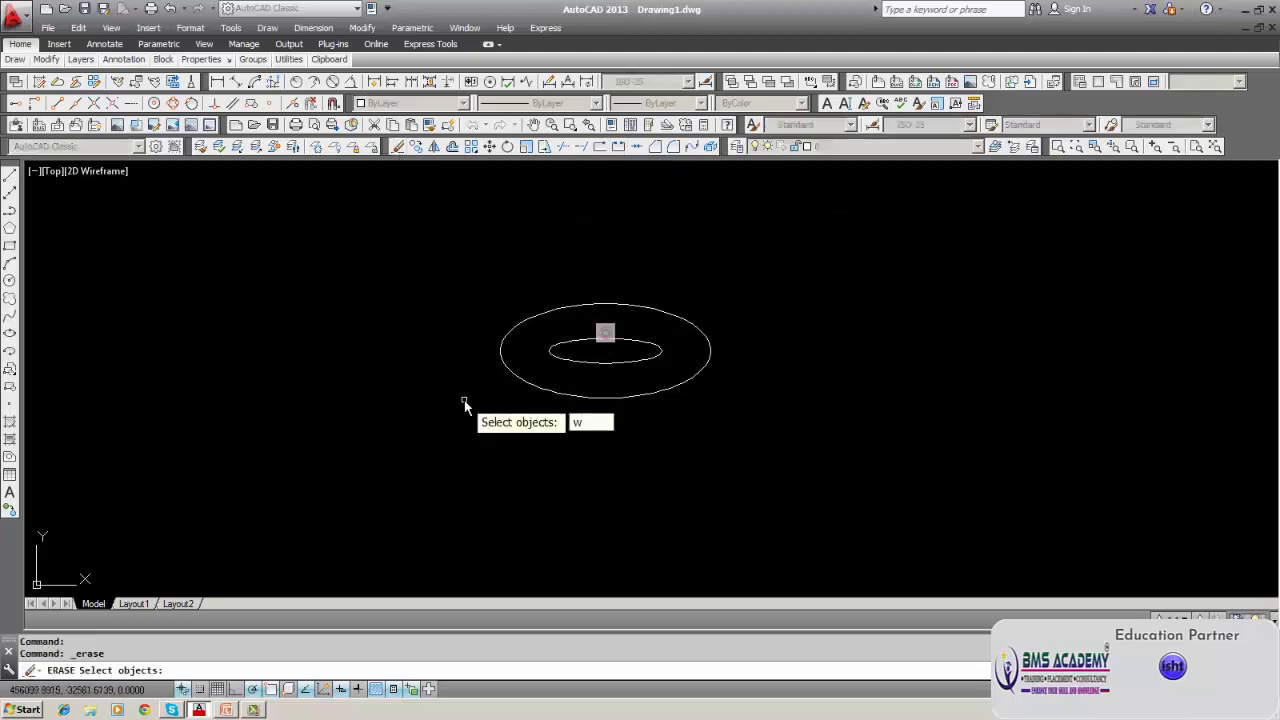
{"action": "type", "text": "w"}
{"action": "key", "text": "Return"}
{"action": "left_click", "coordinate": [466, 264]}
{"action": "left_click", "coordinate": [858, 412]}
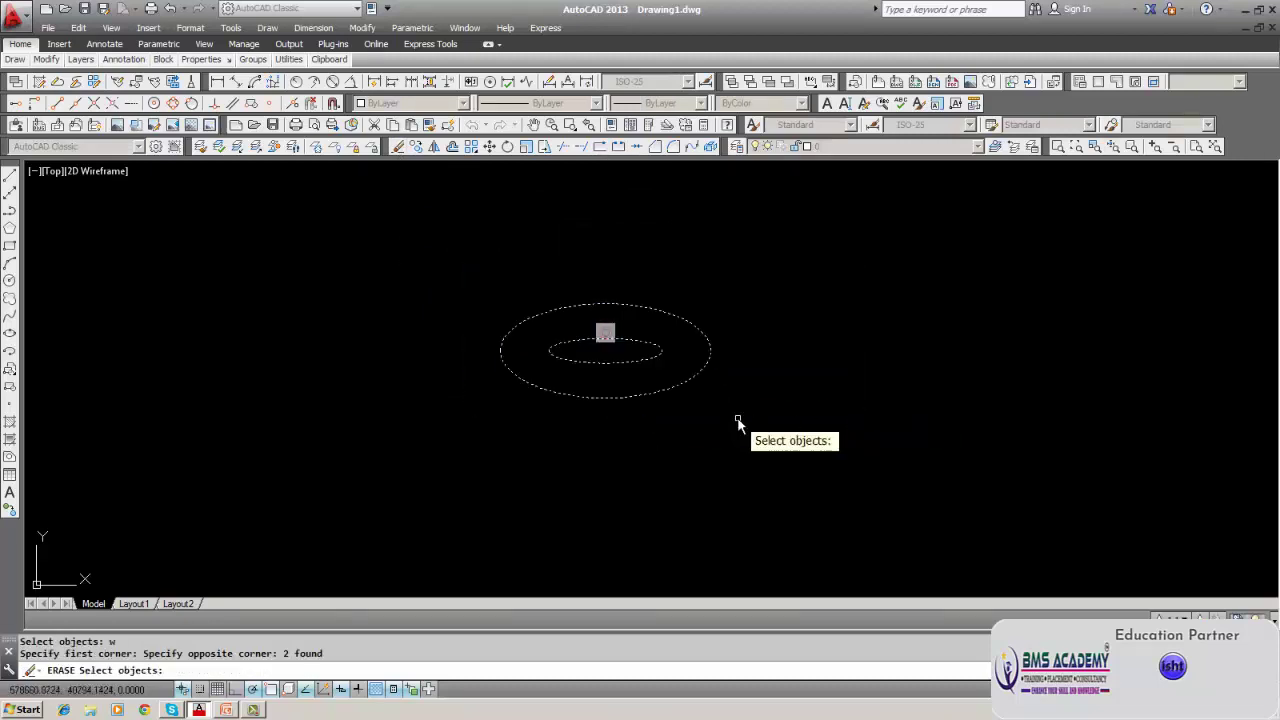
{"action": "key", "text": "Return"}
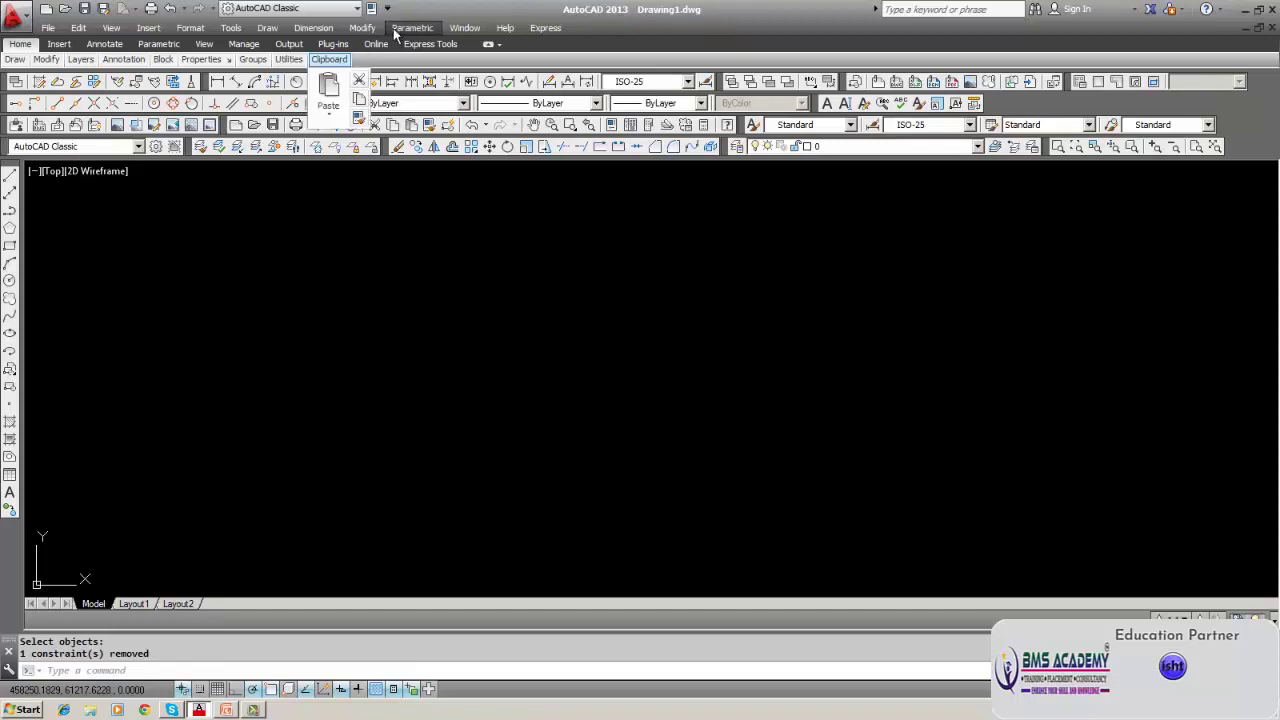
Draw a larger rectangle near the centre of the drawing.
{"action": "left_click", "coordinate": [9, 247]}
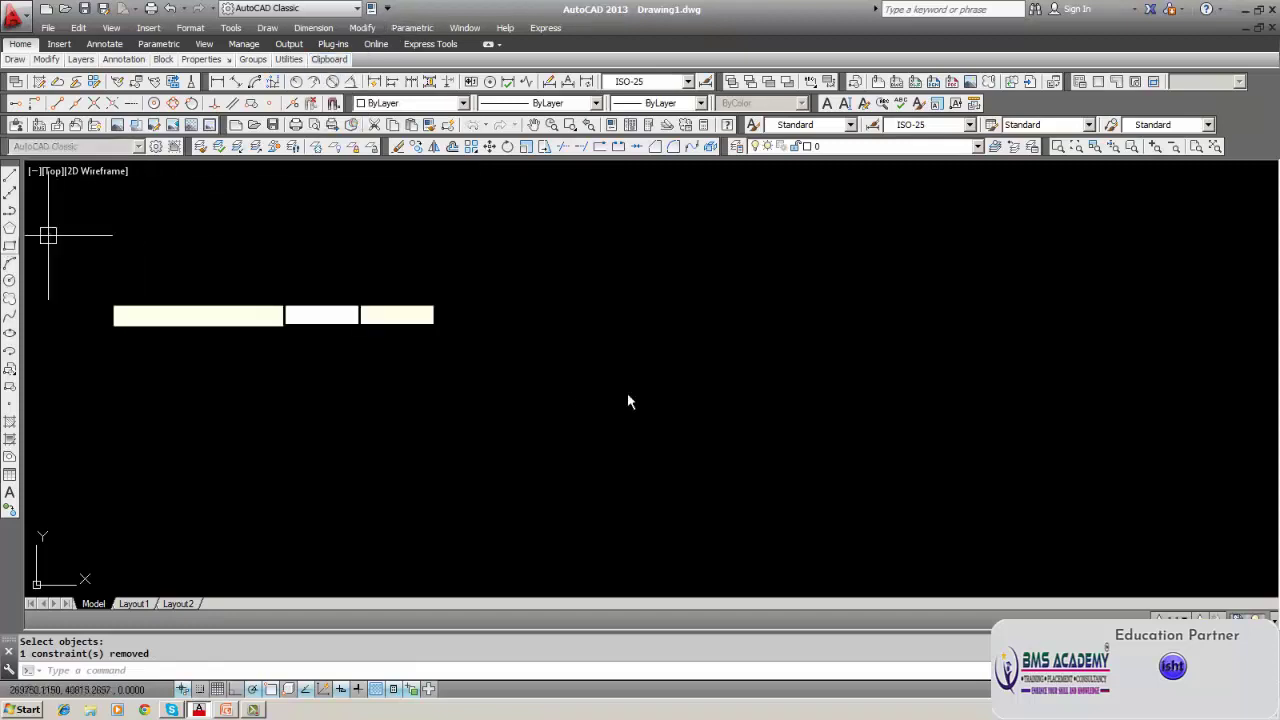
{"action": "left_click", "coordinate": [487, 309]}
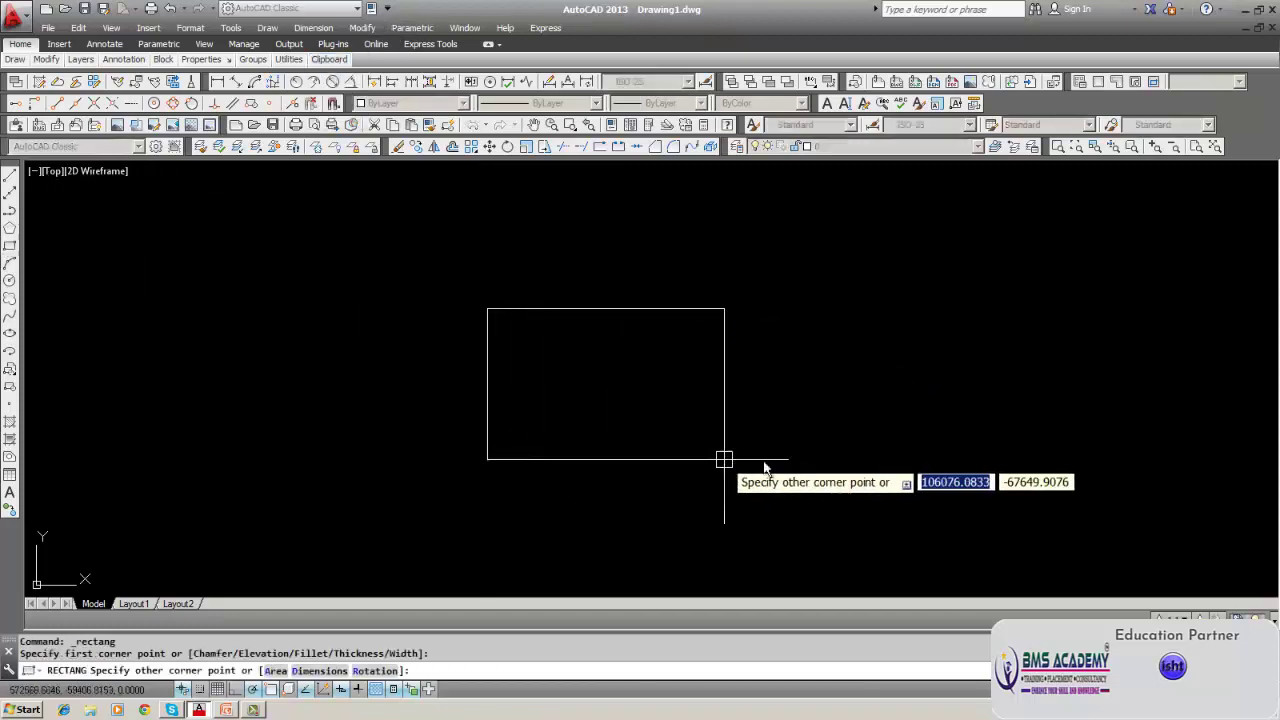
{"action": "left_click", "coordinate": [738, 490]}
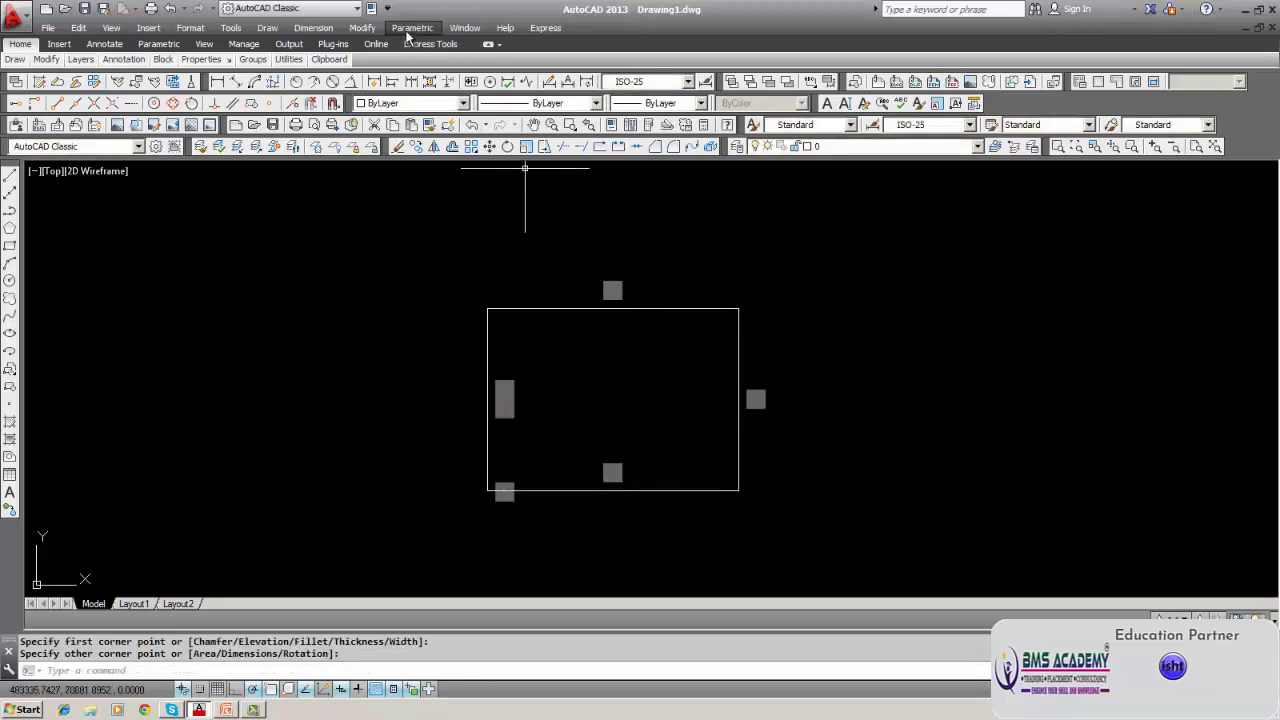
{"action": "left_click", "coordinate": [412, 28]}
{"action": "left_click", "coordinate": [315, 376]}
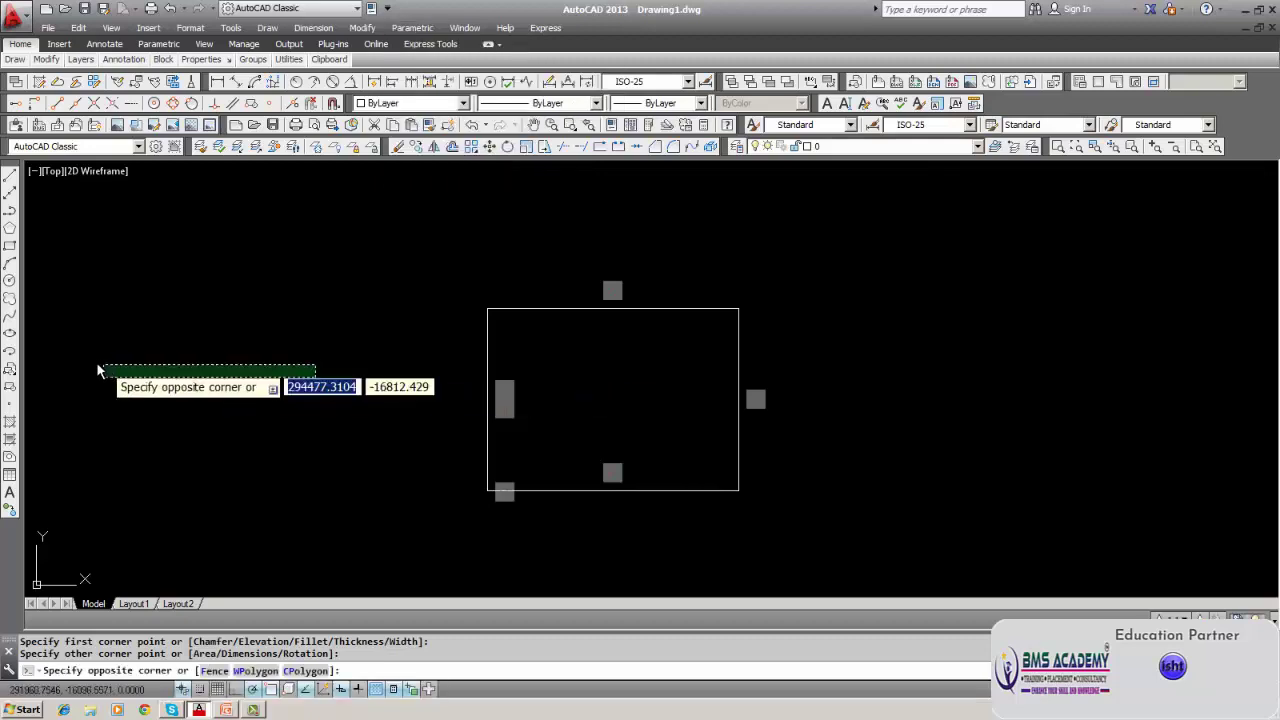
{"action": "left_click", "coordinate": [90, 355]}
Draw a smaller rectangle at the upper left.
{"action": "left_click", "coordinate": [9, 245]}
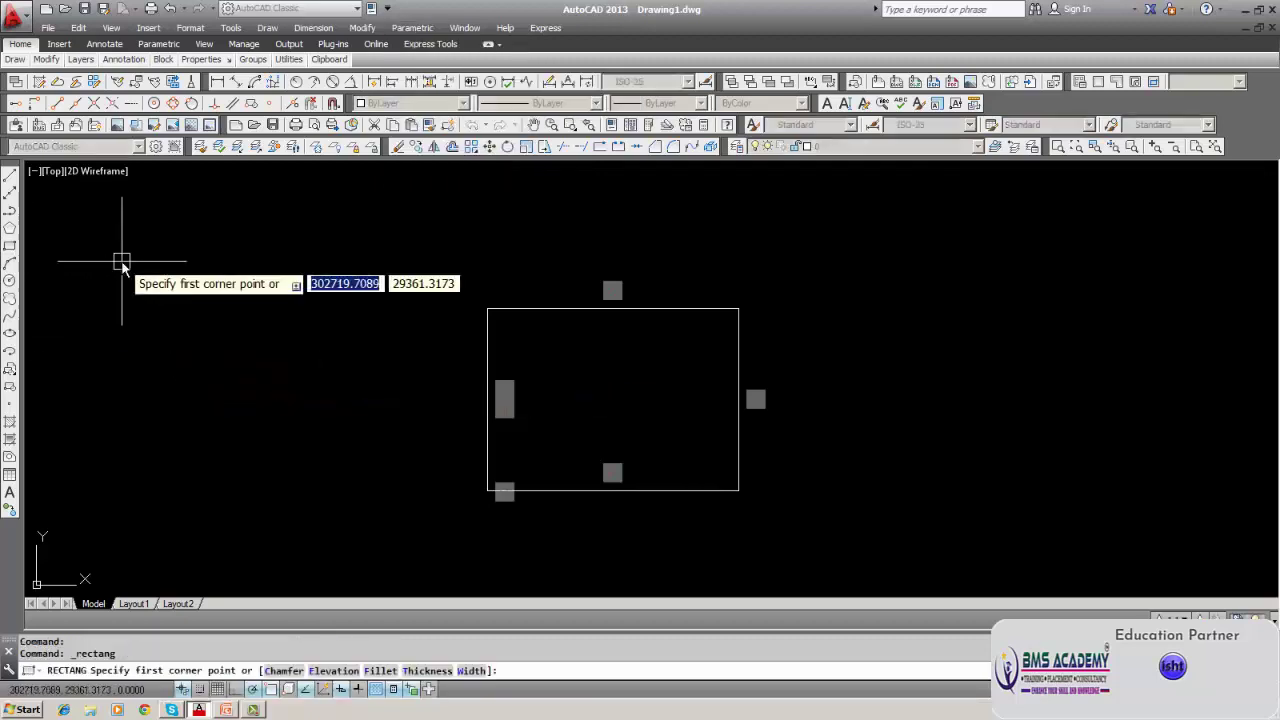
{"action": "left_click", "coordinate": [122, 262]}
{"action": "left_click", "coordinate": [265, 373]}
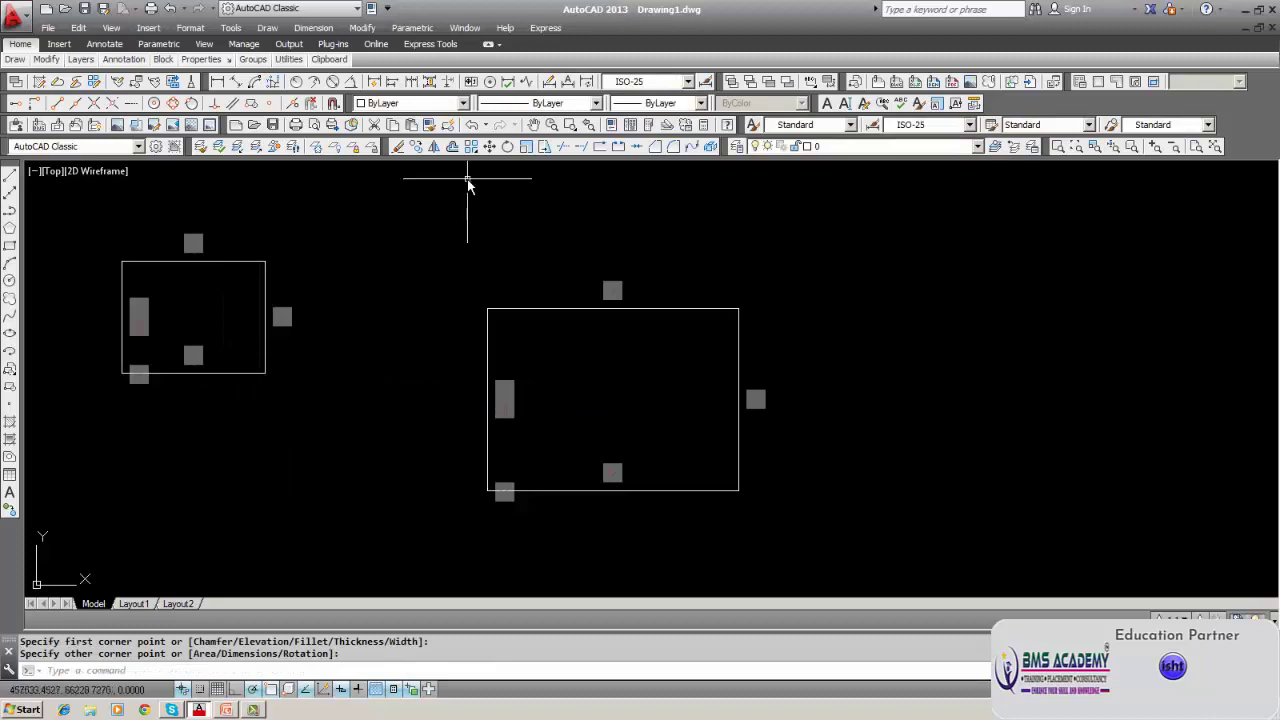
{"action": "left_click", "coordinate": [412, 28]}
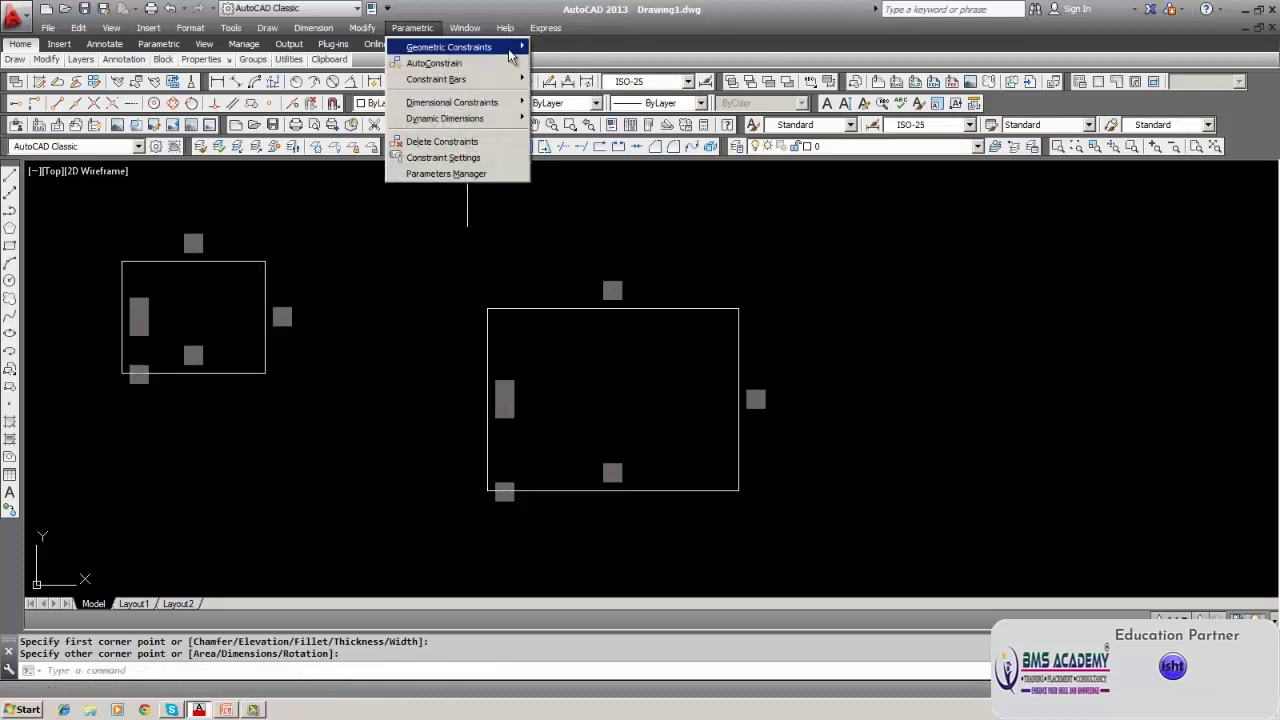
{"action": "mouse_move", "coordinate": [505, 47]}
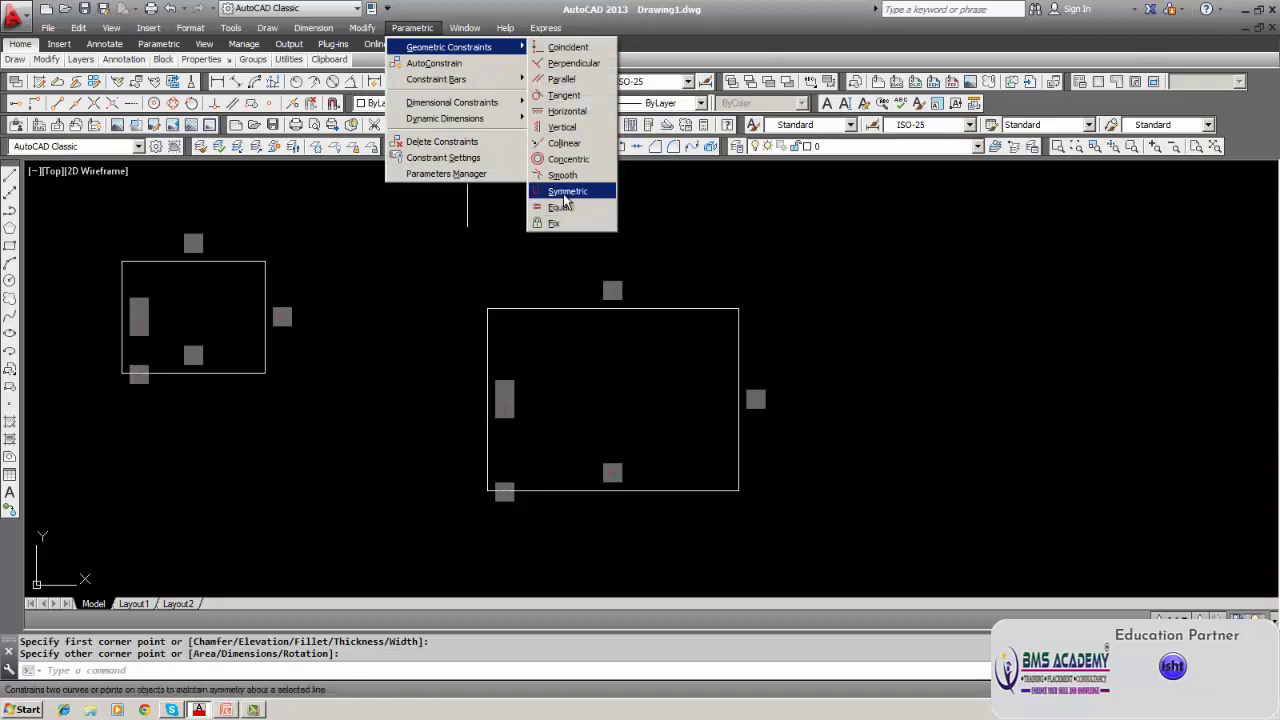
{"action": "left_click", "coordinate": [566, 160]}
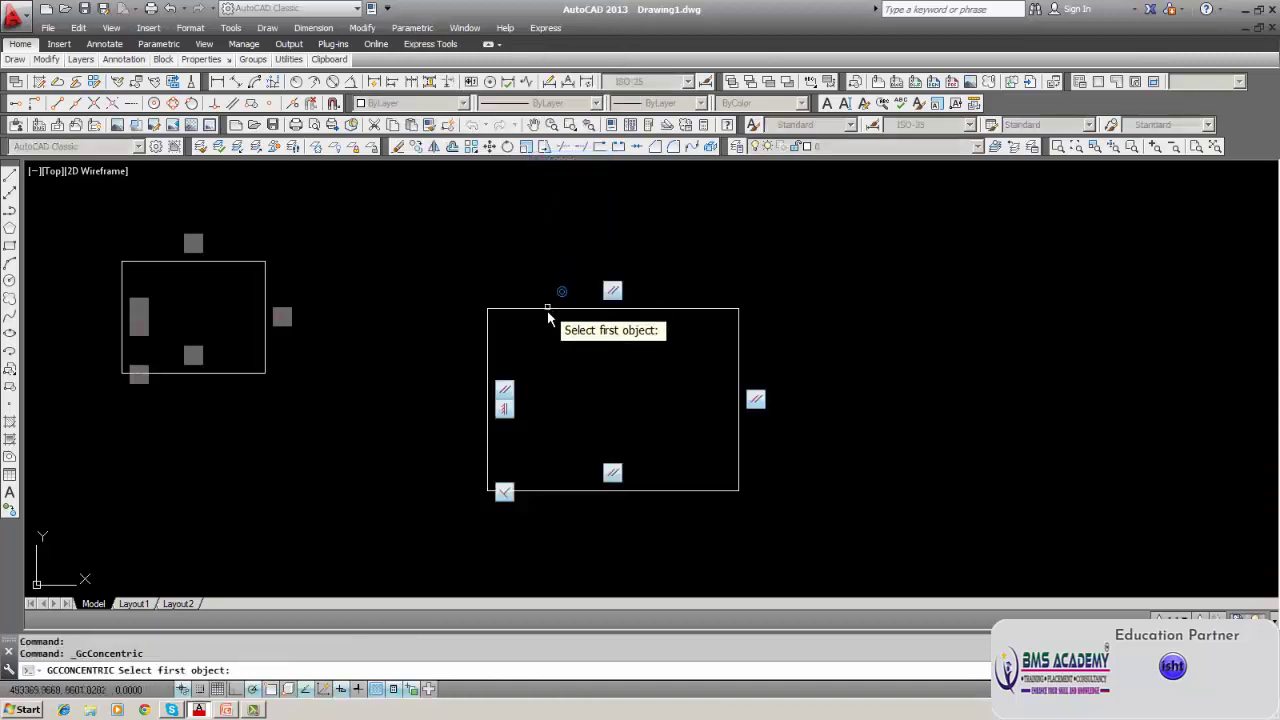
{"action": "left_click", "coordinate": [548, 311]}
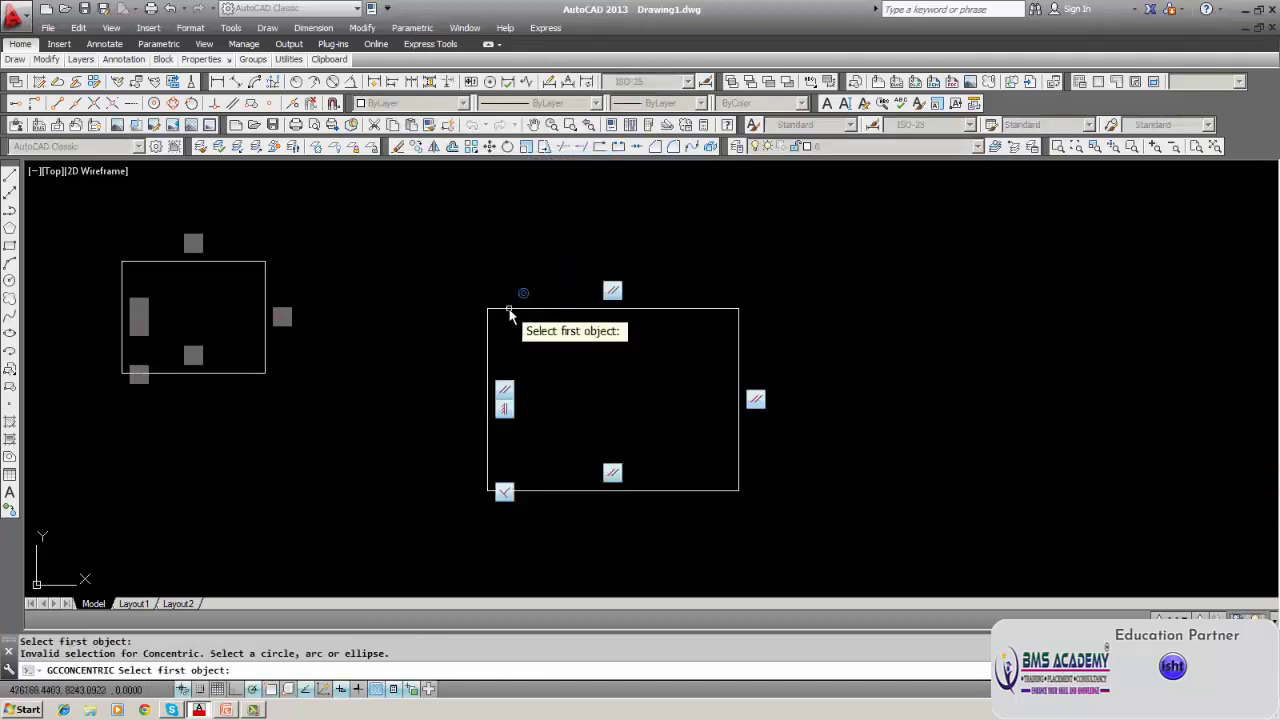
{"action": "left_click", "coordinate": [246, 263]}
{"action": "key", "text": "Escape"}
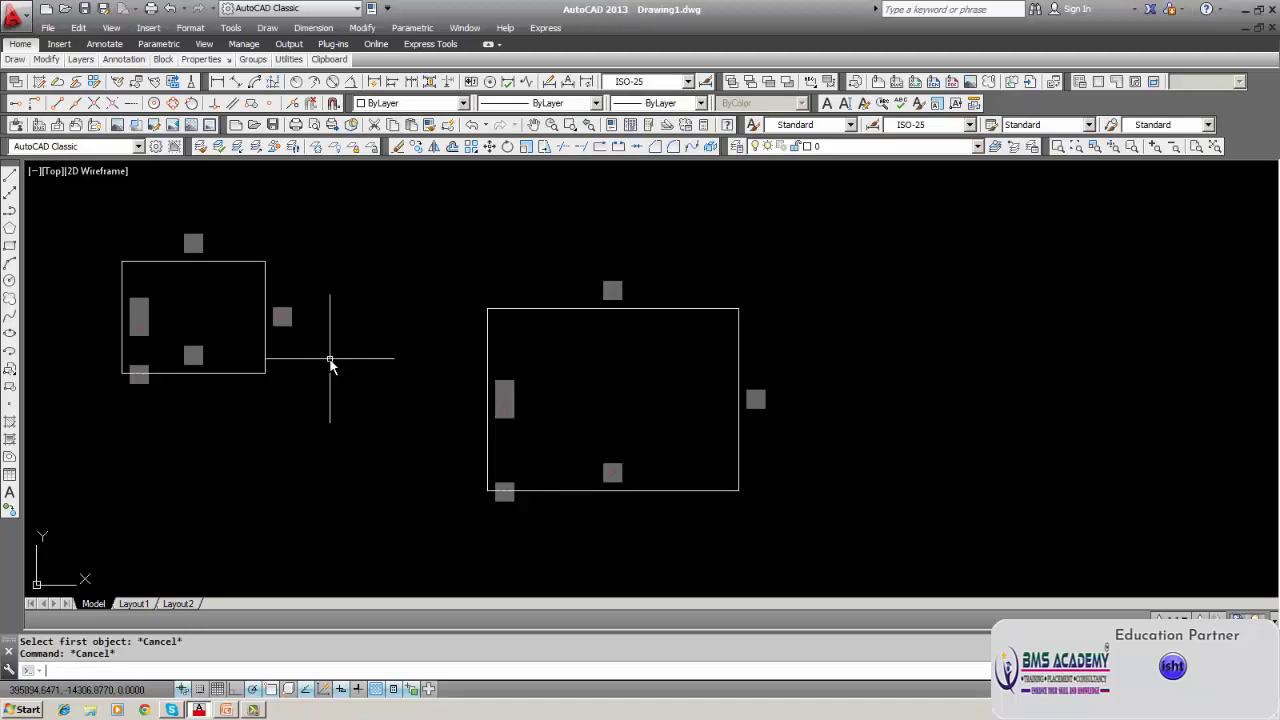
{"action": "type", "text": "w"}
{"action": "key", "text": "Return"}
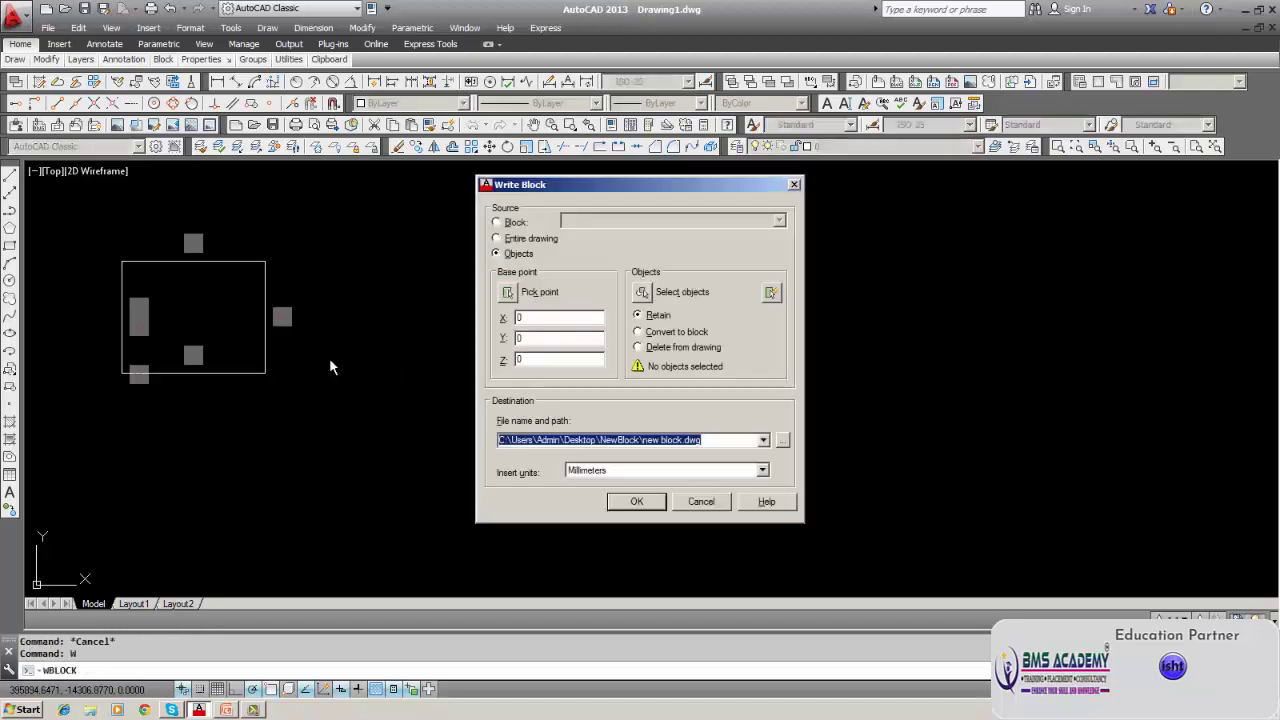
{"action": "left_click", "coordinate": [706, 505]}
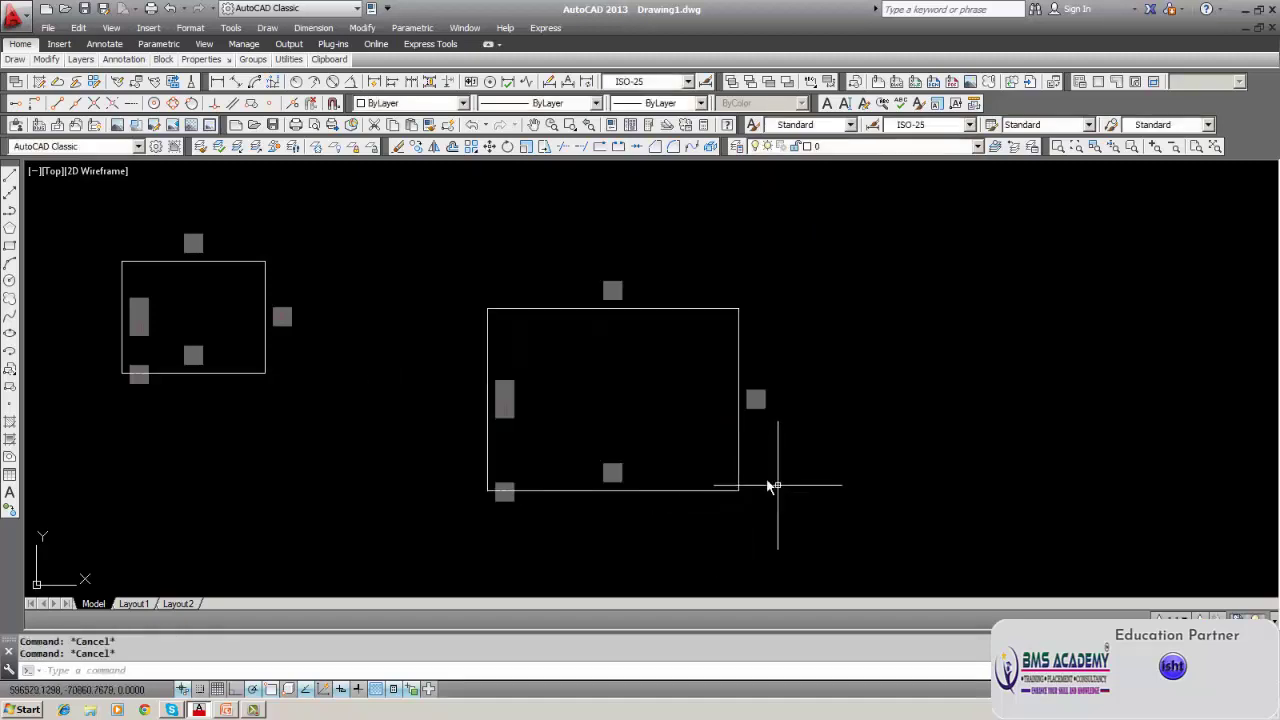
{"action": "left_click", "coordinate": [398, 147]}
Window-select and erase both rectangles, removing their 8 constraints.
{"action": "type", "text": "q"}
{"action": "key", "text": "Return"}
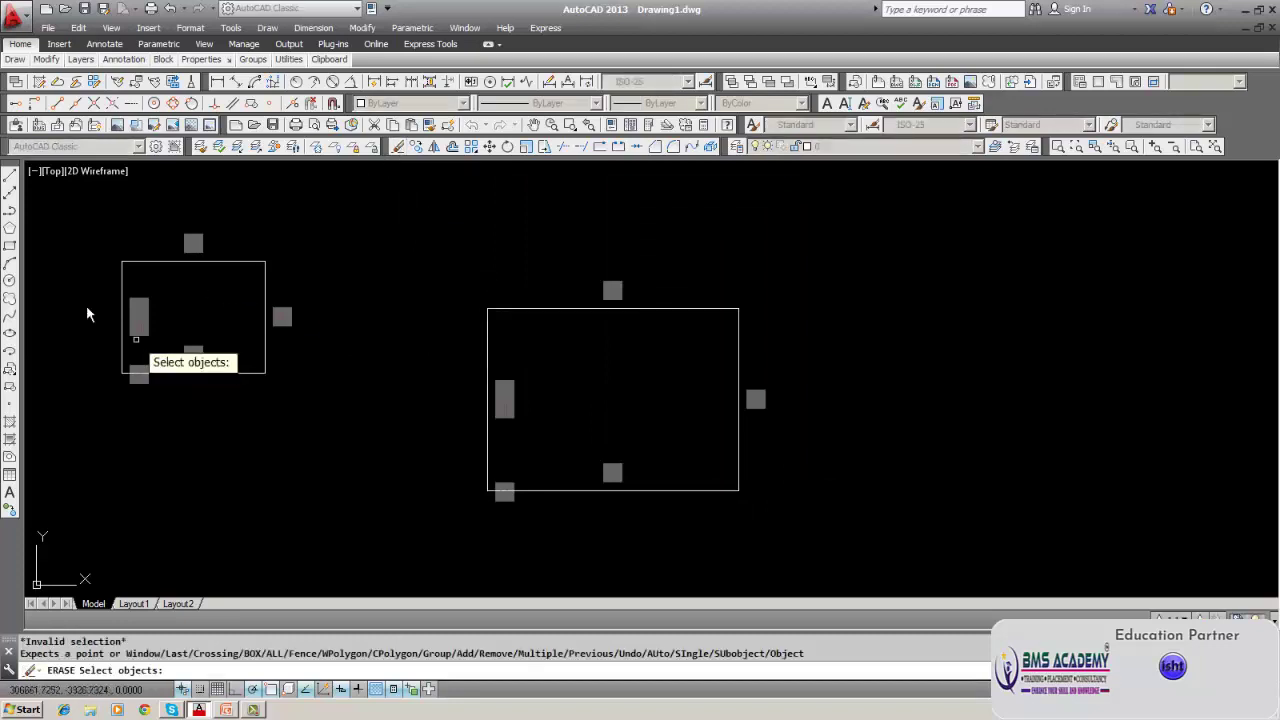
{"action": "left_click", "coordinate": [83, 209]}
{"action": "left_click", "coordinate": [901, 575]}
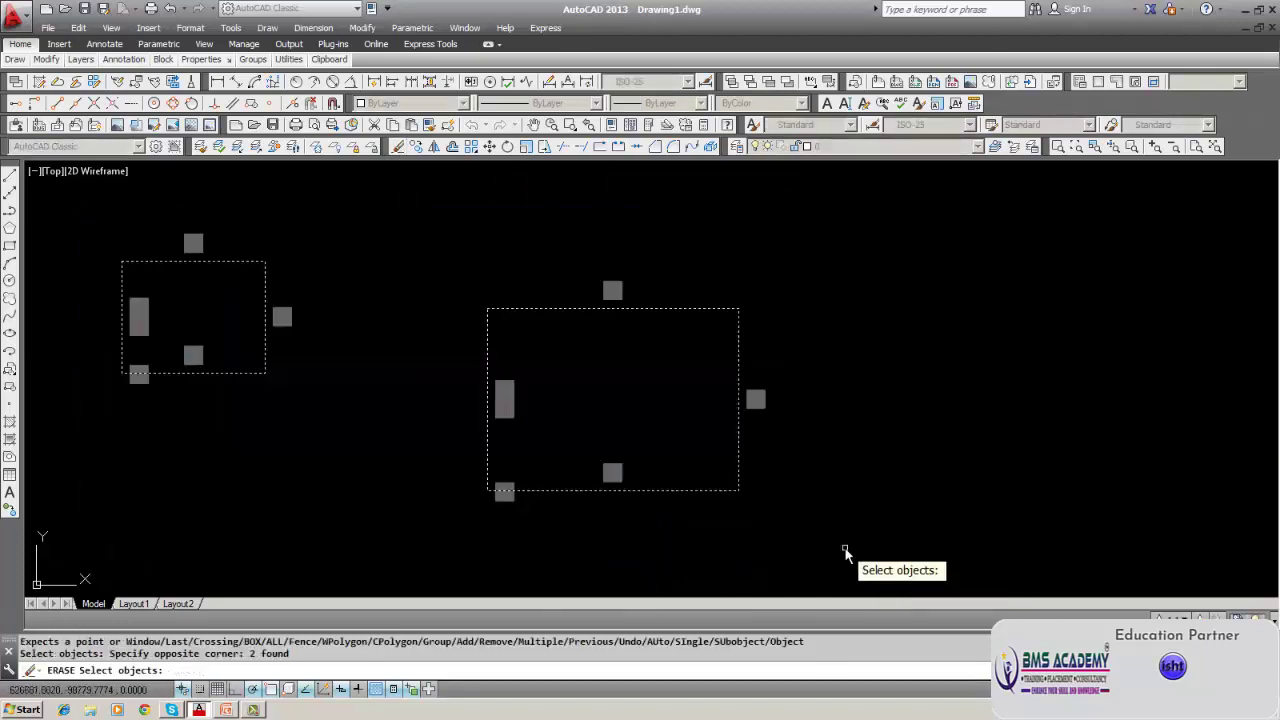
{"action": "key", "text": "Return"}
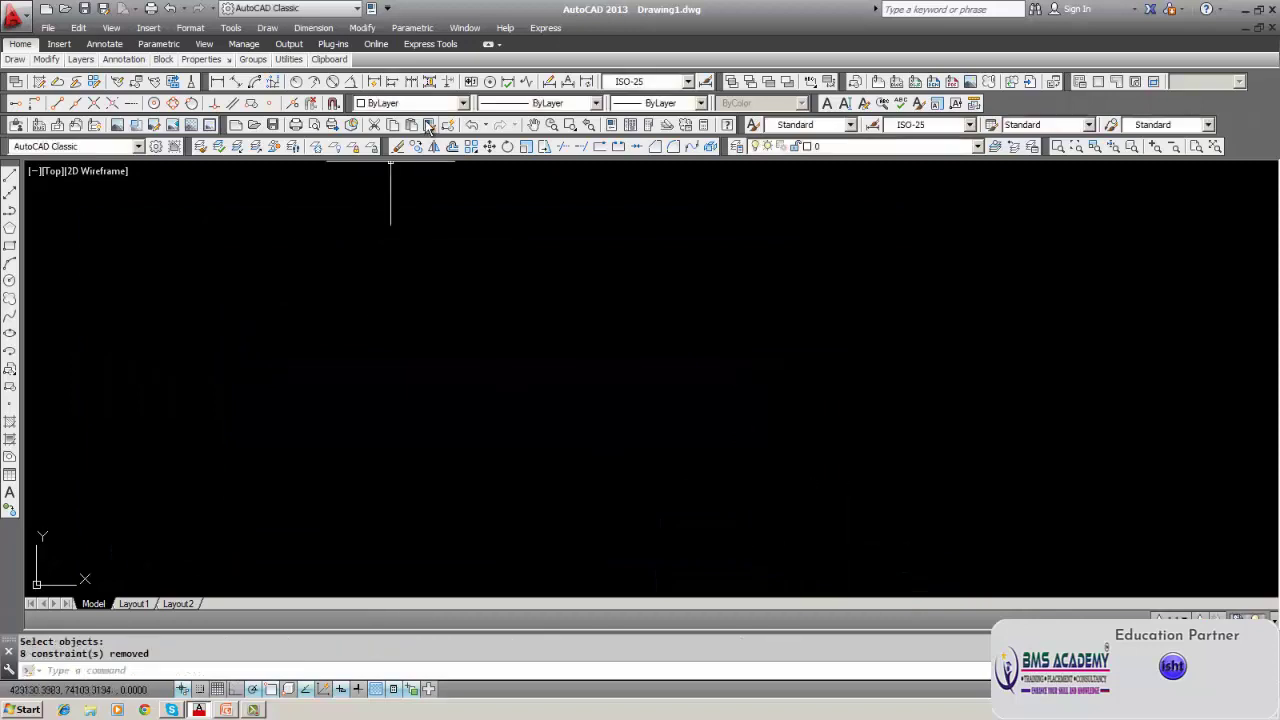
{"action": "left_click", "coordinate": [419, 33]}
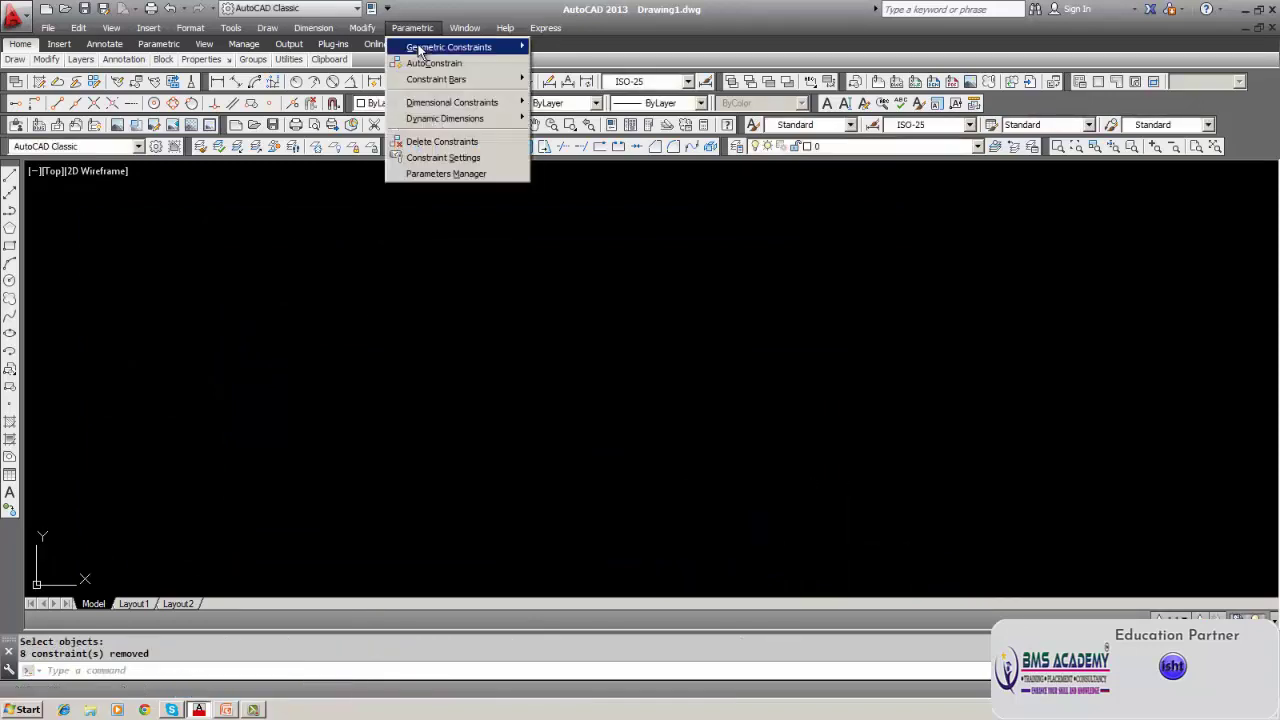
{"action": "mouse_move", "coordinate": [425, 48]}
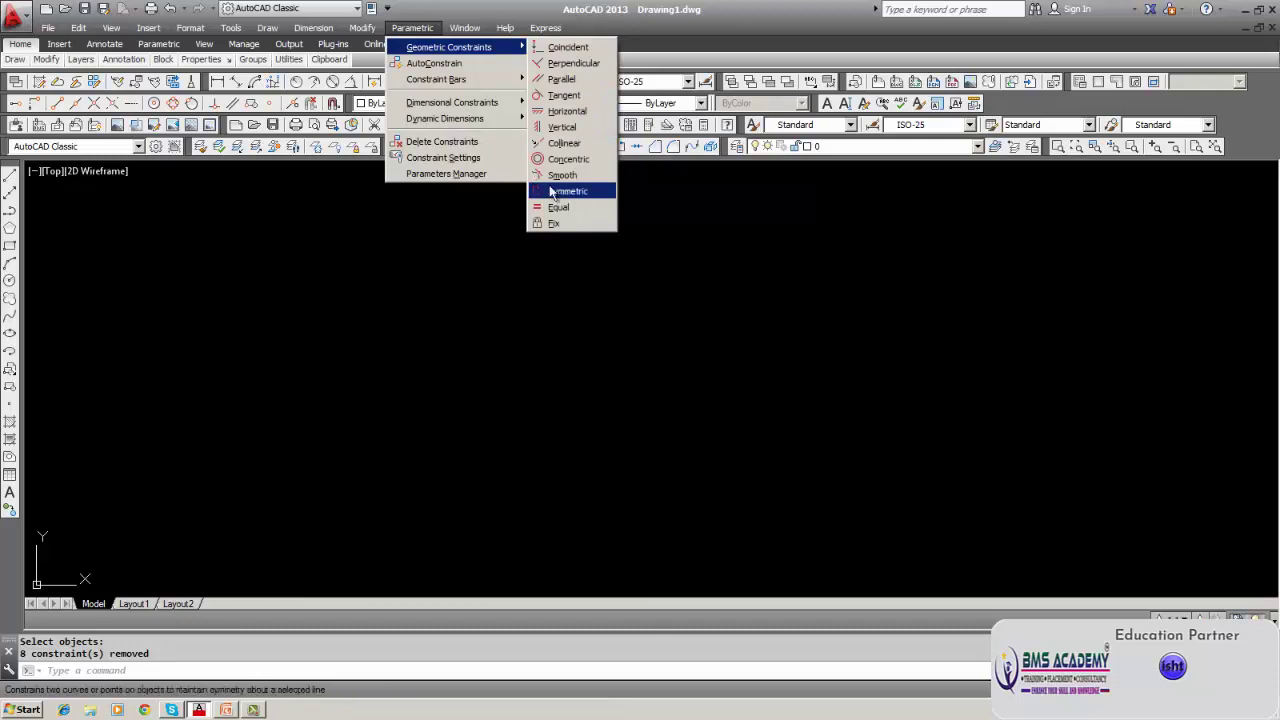
{"action": "left_click", "coordinate": [378, 350]}
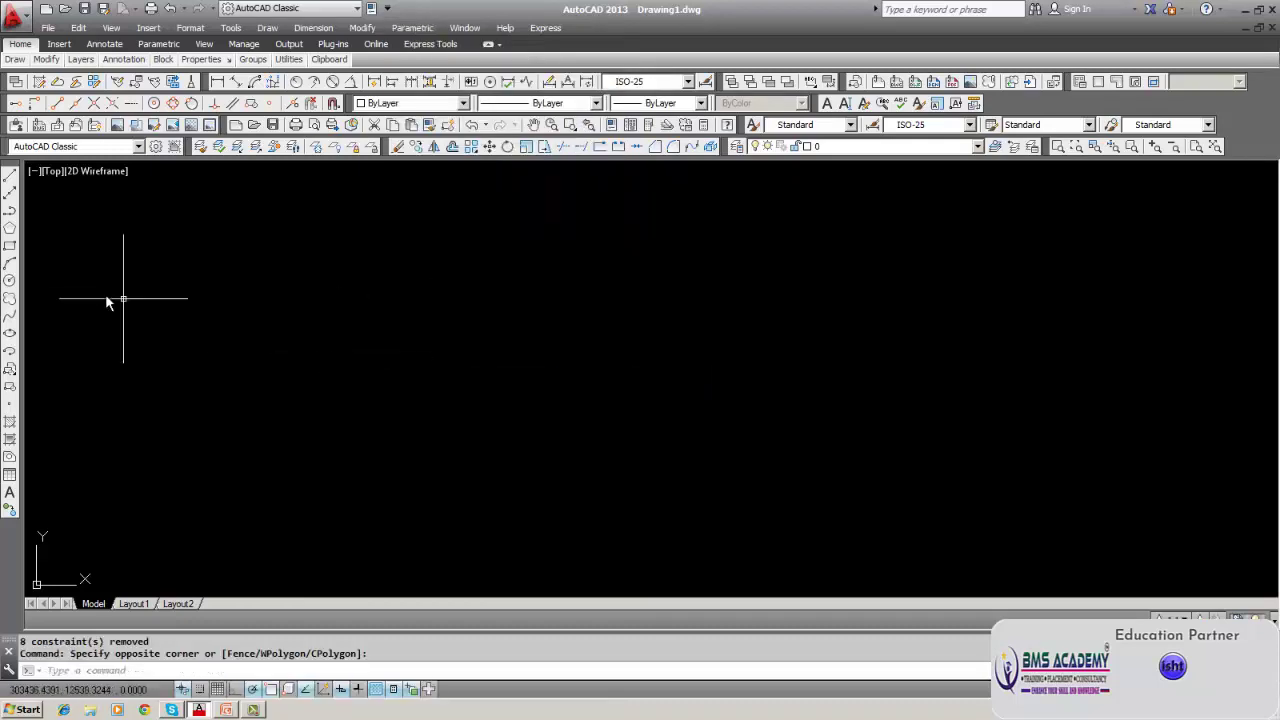
Draw a line rising to the right and a separate line sloping down below it.
{"action": "left_click", "coordinate": [10, 174]}
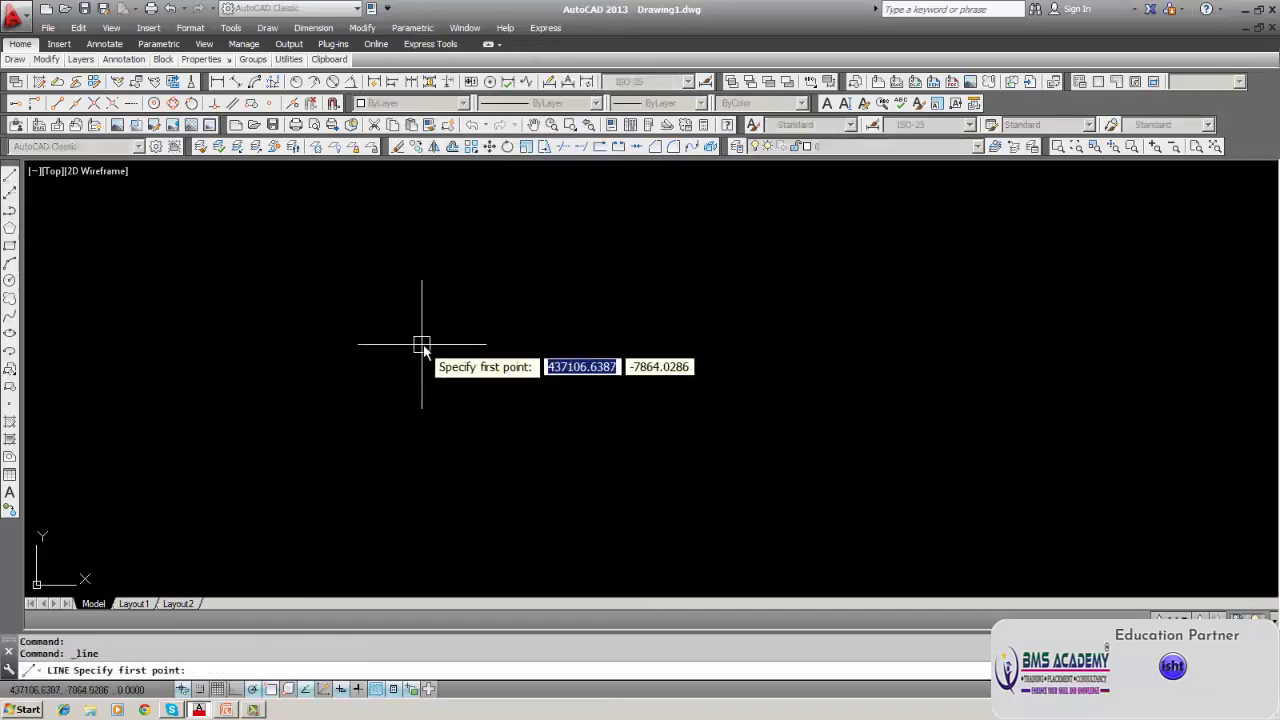
{"action": "left_click", "coordinate": [420, 327]}
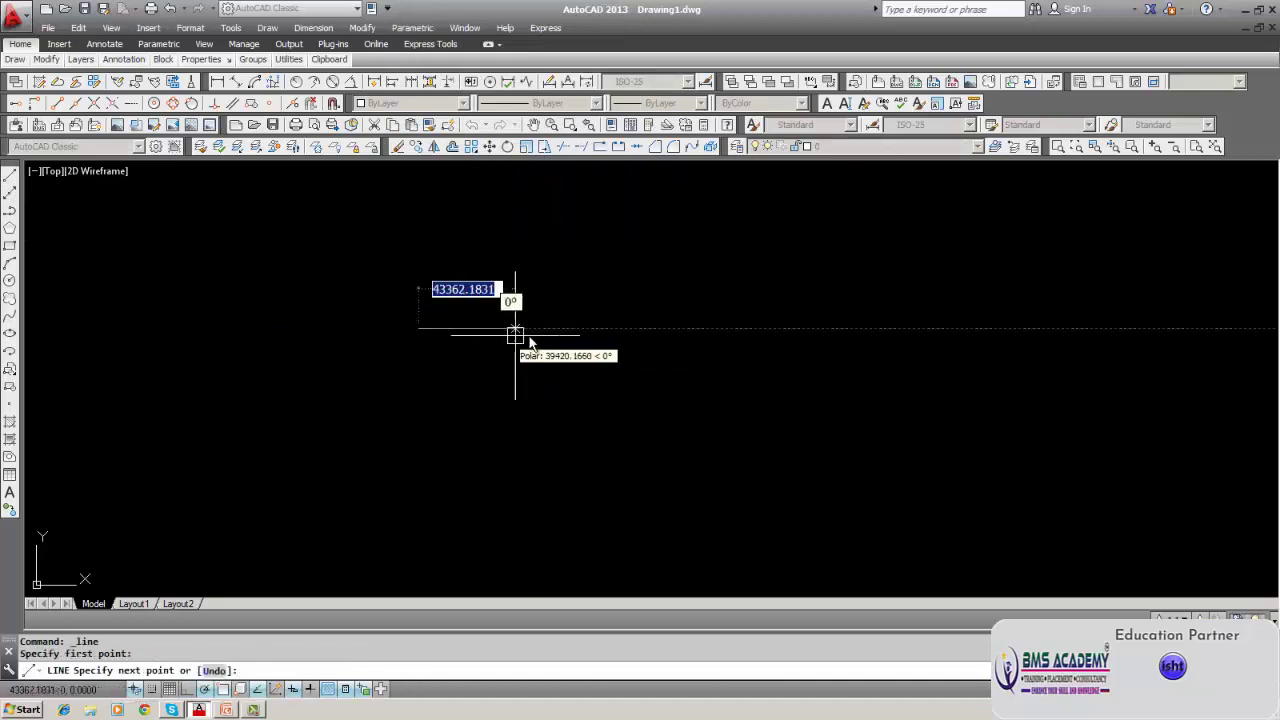
{"action": "left_click", "coordinate": [887, 238]}
{"action": "key", "text": "Escape"}
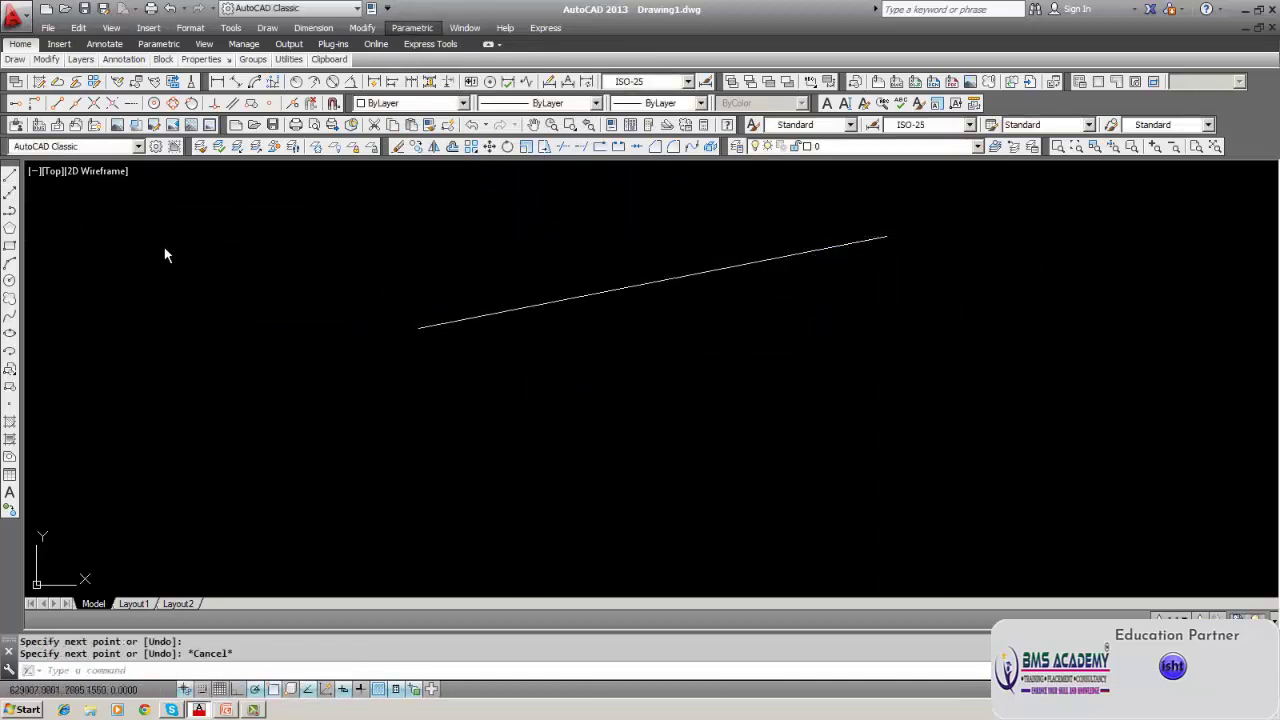
{"action": "left_click", "coordinate": [10, 174]}
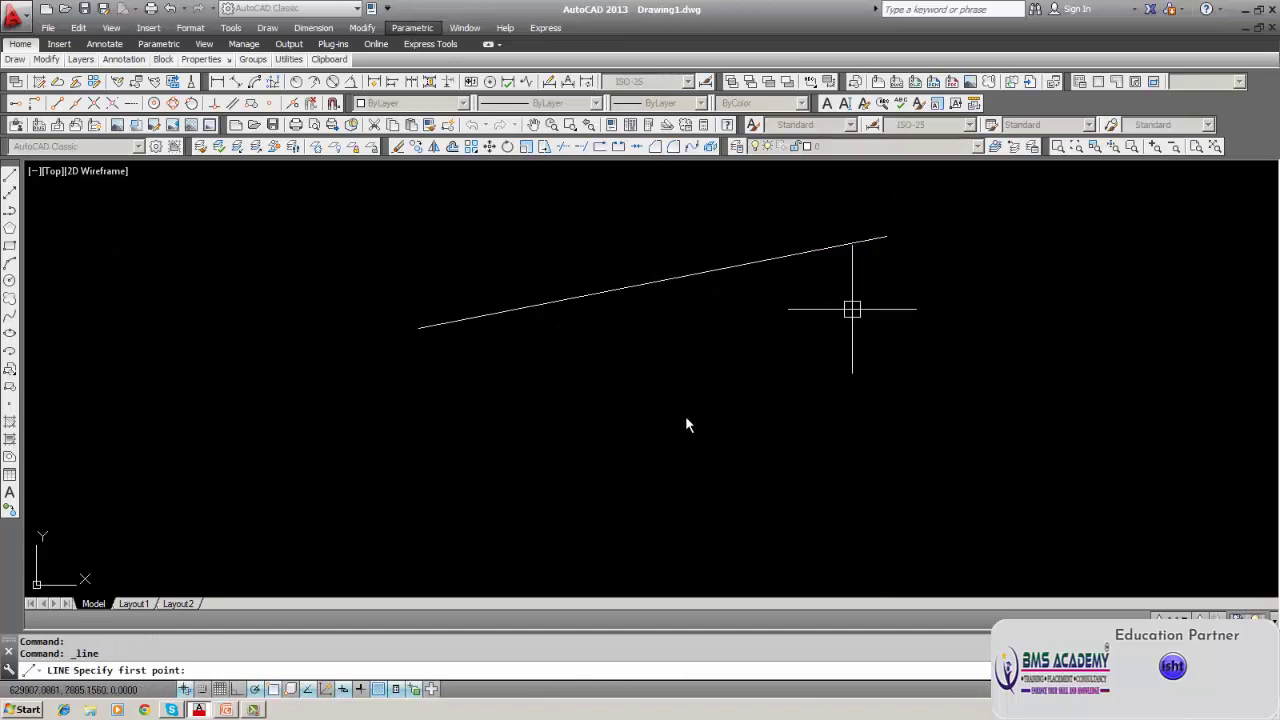
{"action": "left_click", "coordinate": [500, 398]}
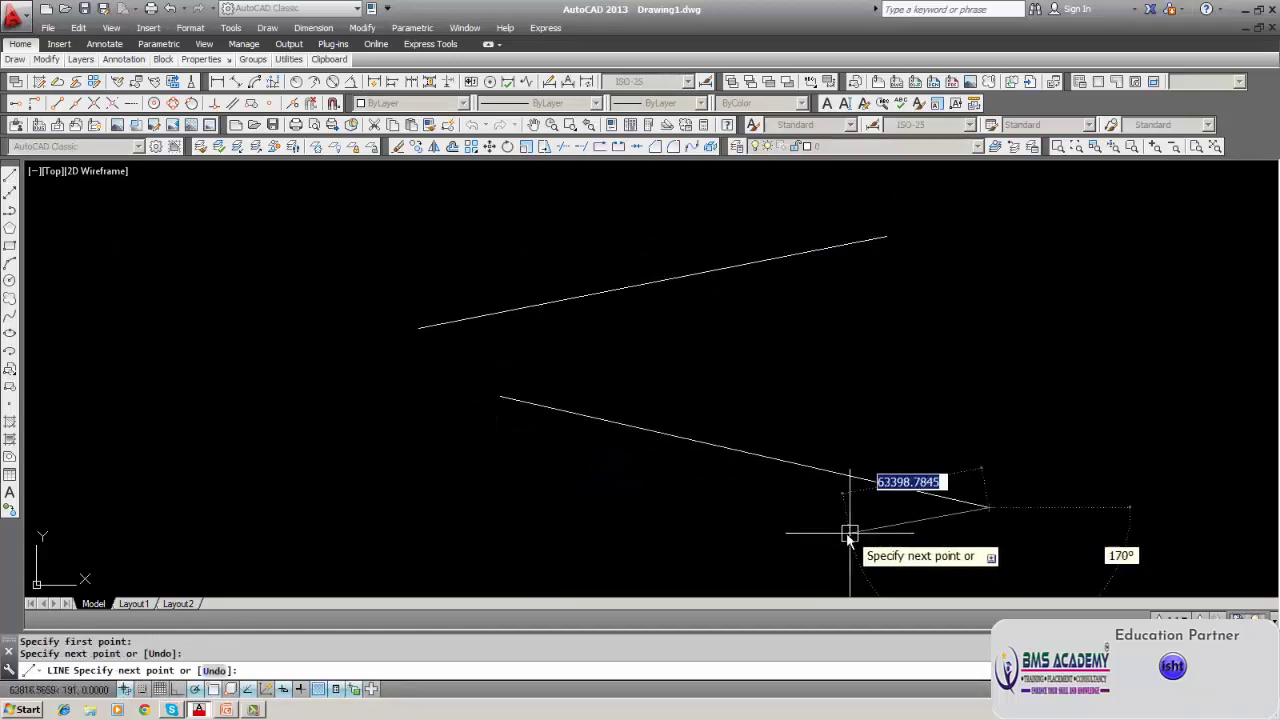
{"action": "key", "text": "Escape"}
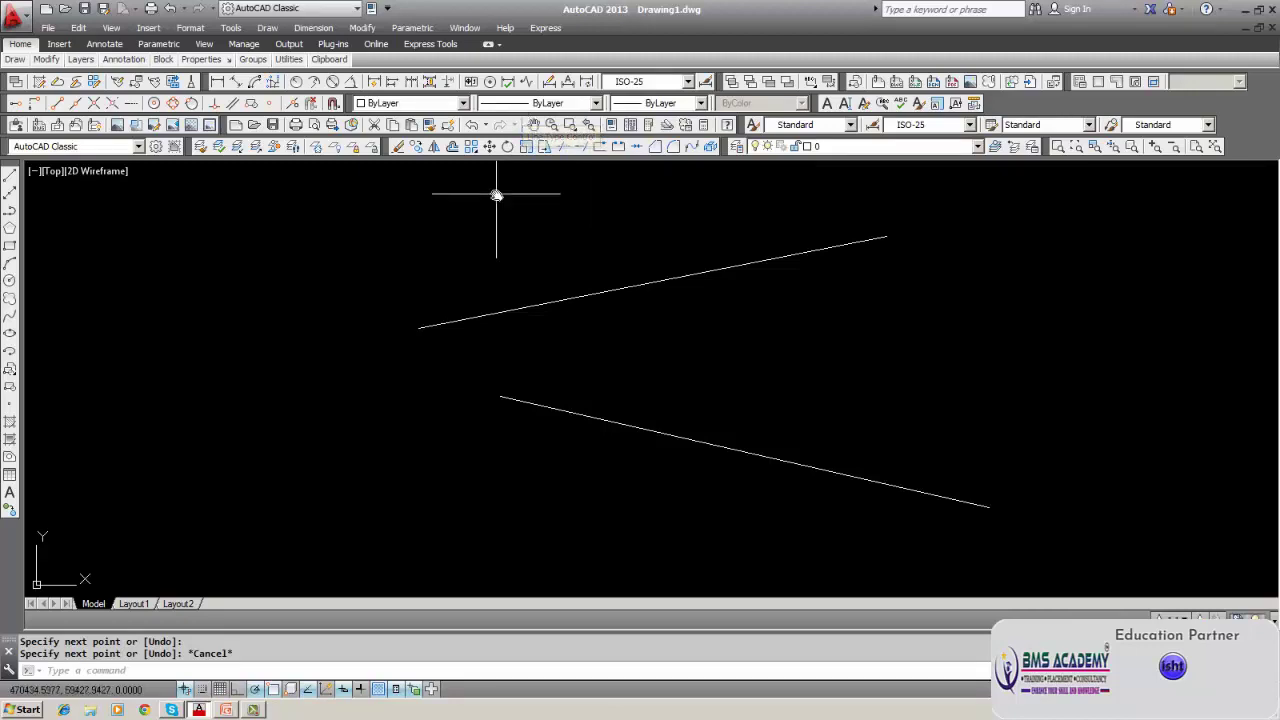
{"action": "middle_click_drag", "start_coordinate": [497, 194], "coordinate": [446, 238]}
Apply a Collinear constraint from the upper line to the lower line, merging them.
{"action": "left_click", "coordinate": [410, 28]}
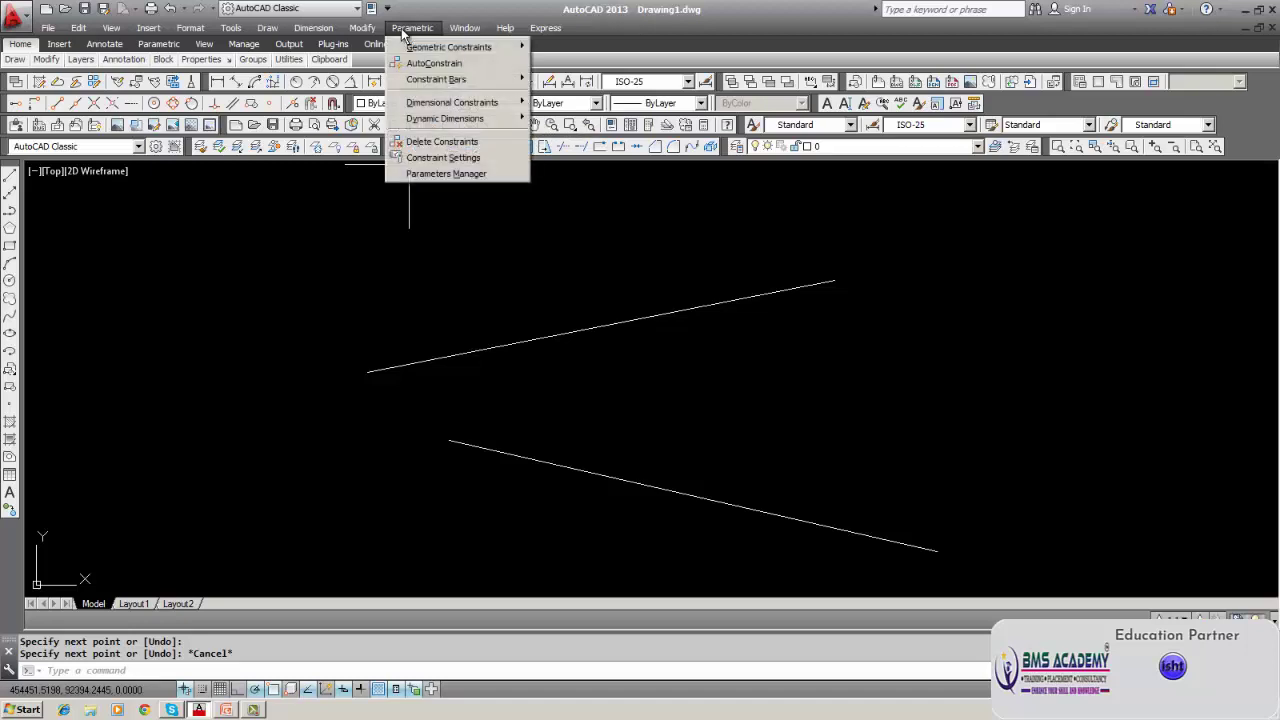
{"action": "mouse_move", "coordinate": [408, 108]}
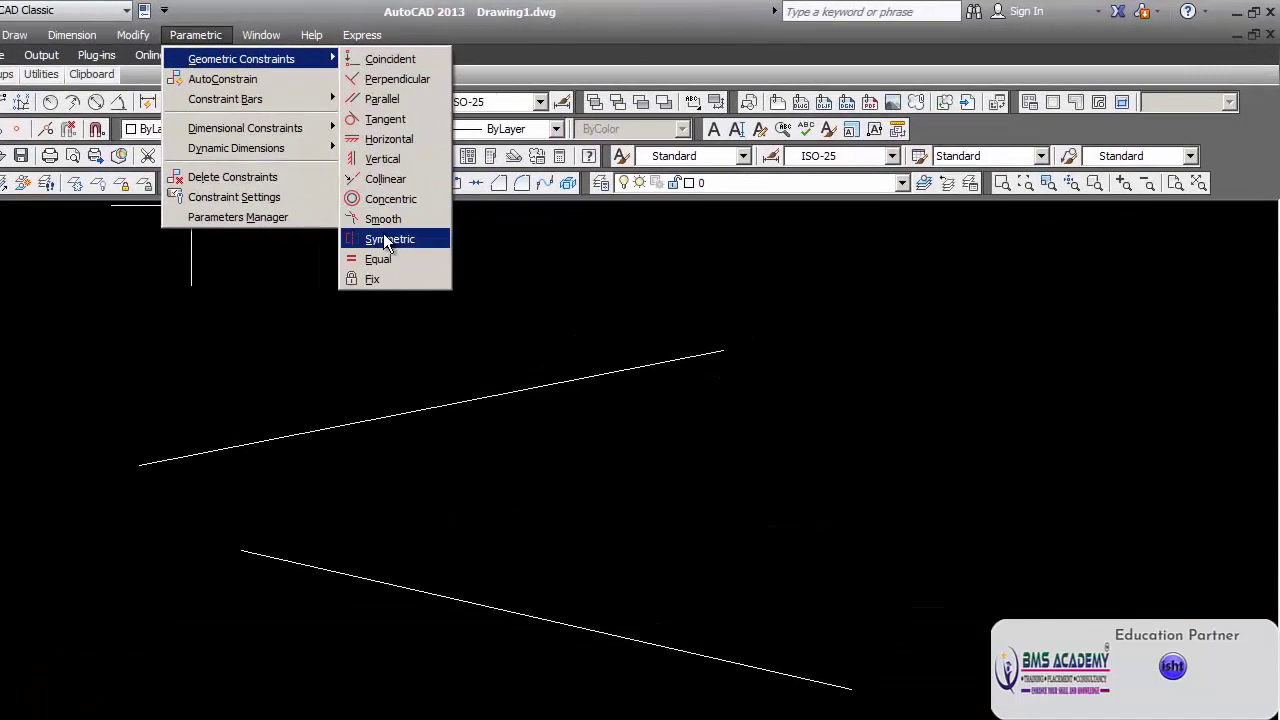
{"action": "left_click", "coordinate": [383, 180]}
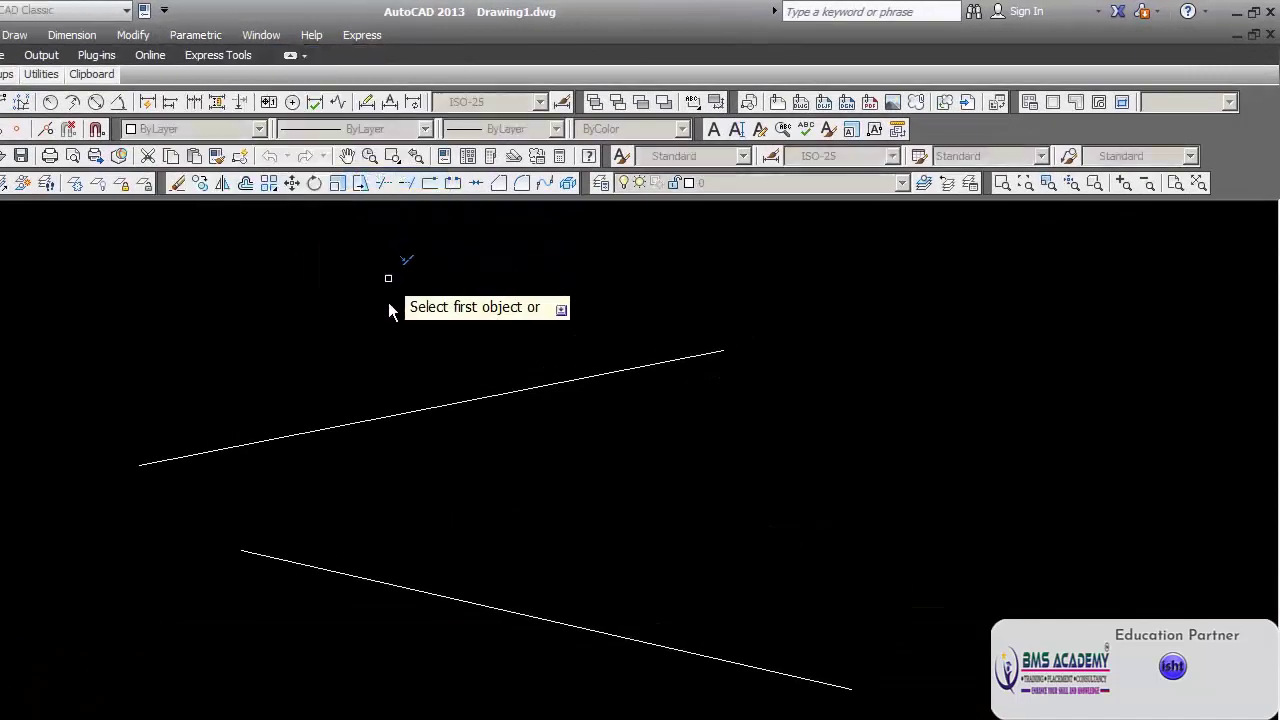
{"action": "left_click", "coordinate": [384, 418]}
{"action": "left_click", "coordinate": [365, 582]}
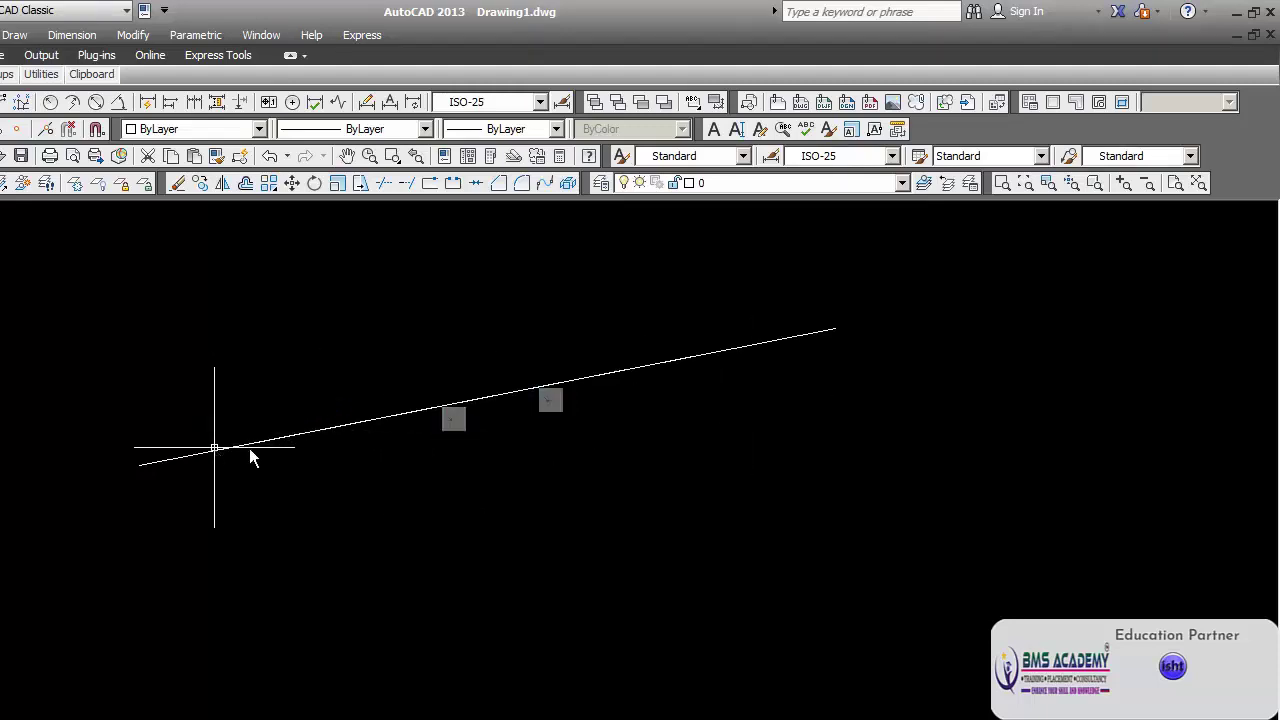
Apply a trial Coincident constraint to the line's left endpoint.
{"action": "left_click", "coordinate": [222, 36]}
{"action": "left_click", "coordinate": [224, 36]}
{"action": "left_click", "coordinate": [224, 35]}
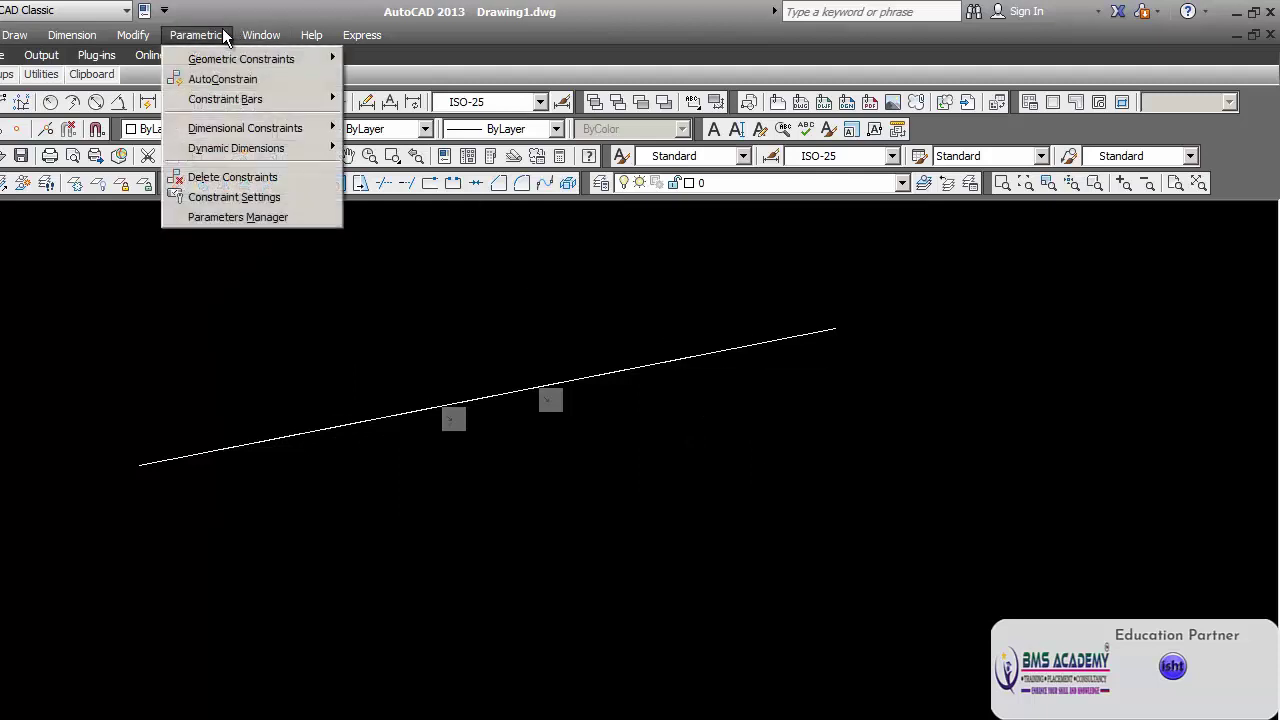
{"action": "mouse_move", "coordinate": [237, 60]}
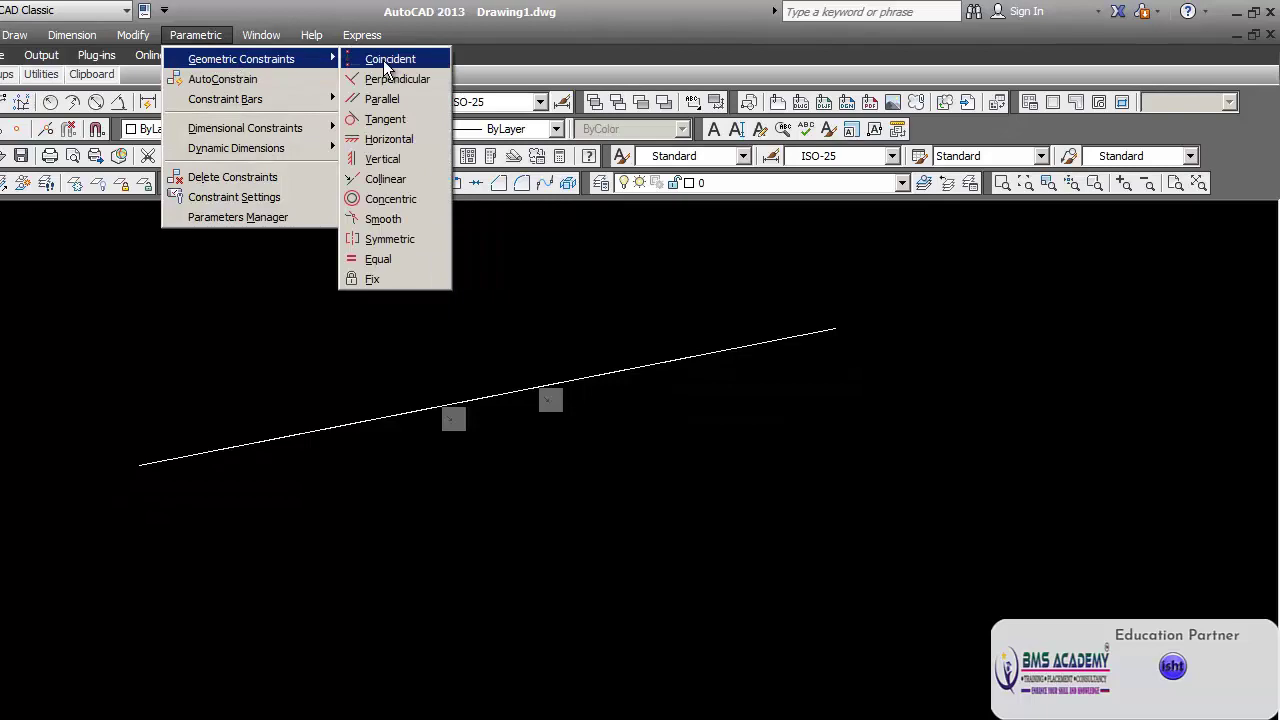
{"action": "left_click", "coordinate": [383, 60]}
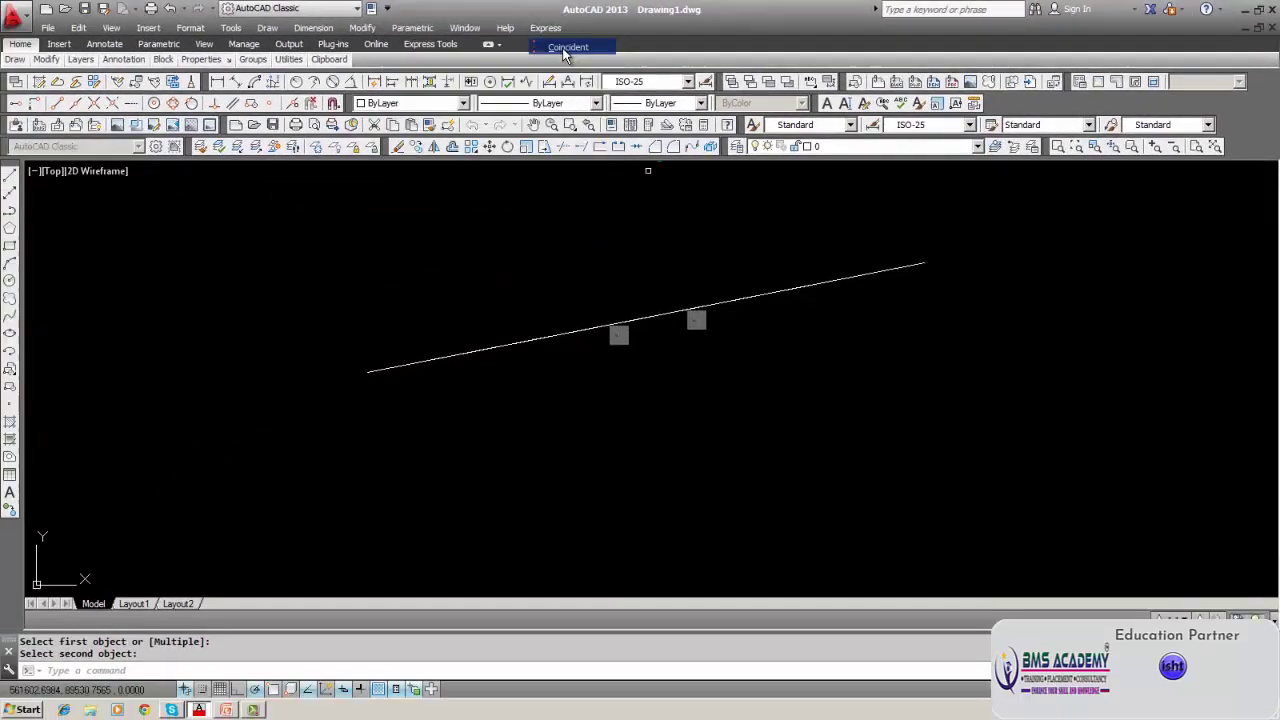
{"action": "left_click", "coordinate": [534, 344]}
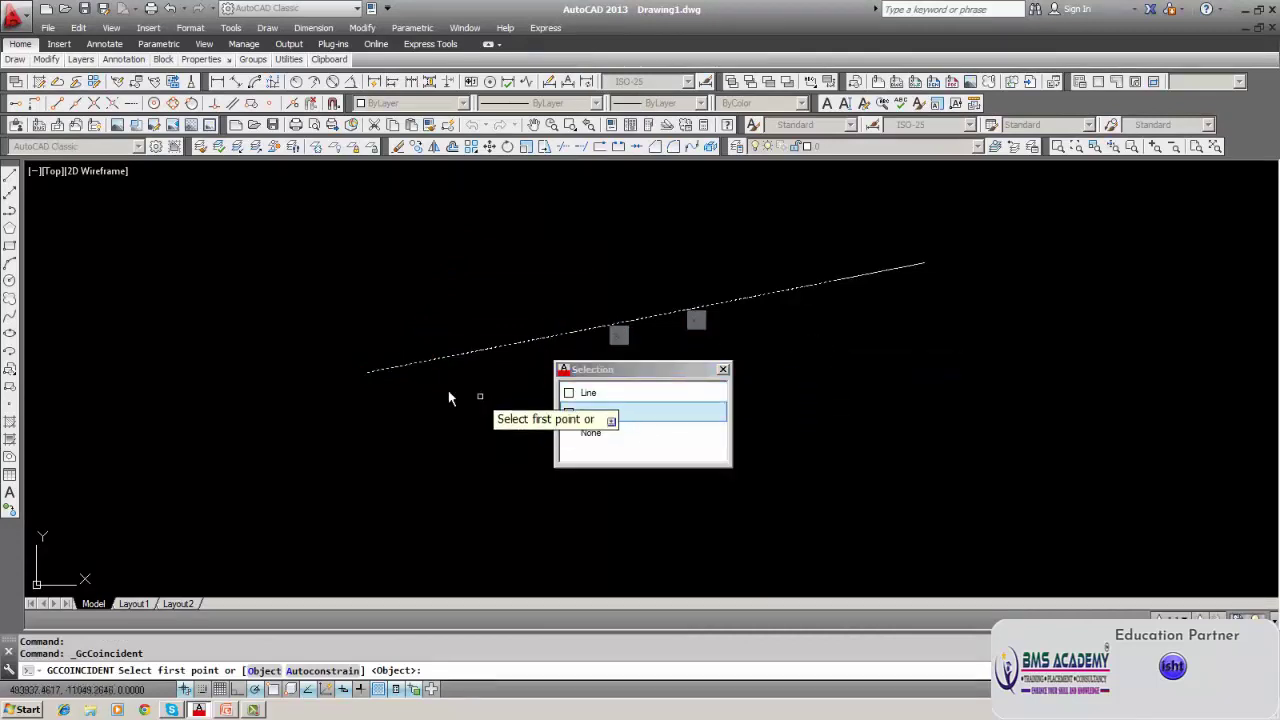
{"action": "left_click", "coordinate": [364, 368]}
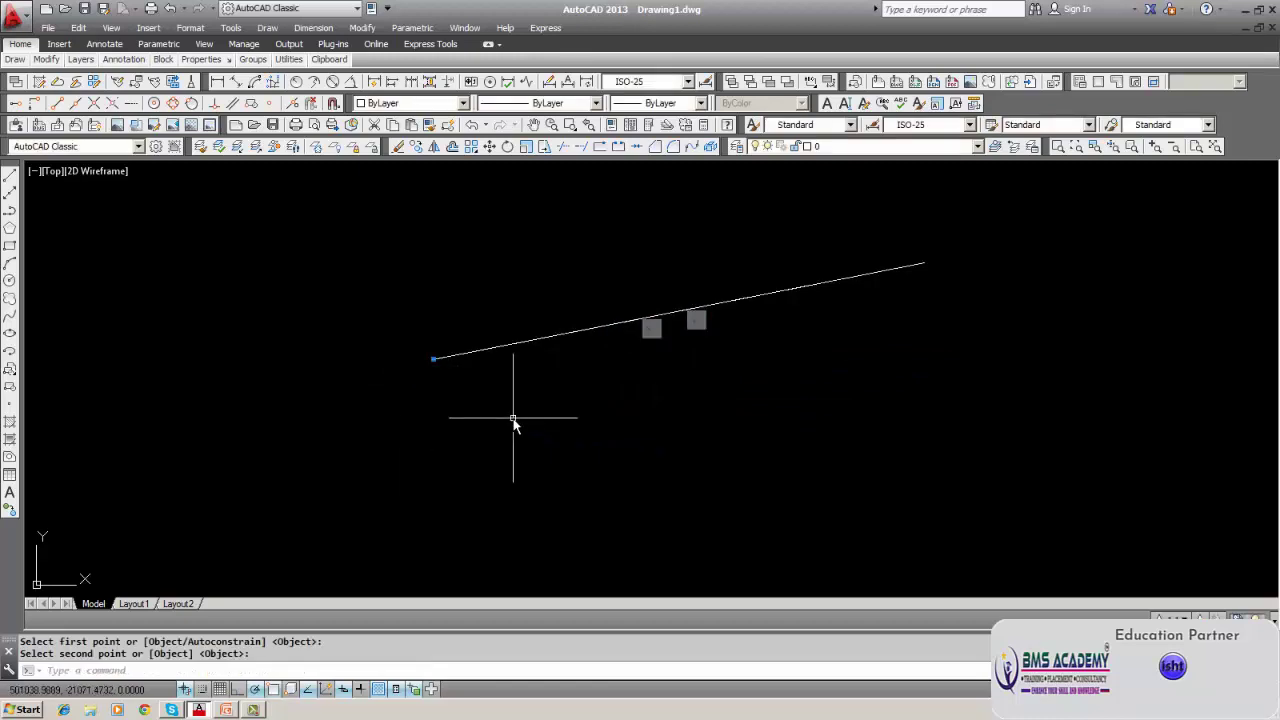
Undo the coincident constraint with U, restoring the collinear line.
{"action": "type", "text": "u"}
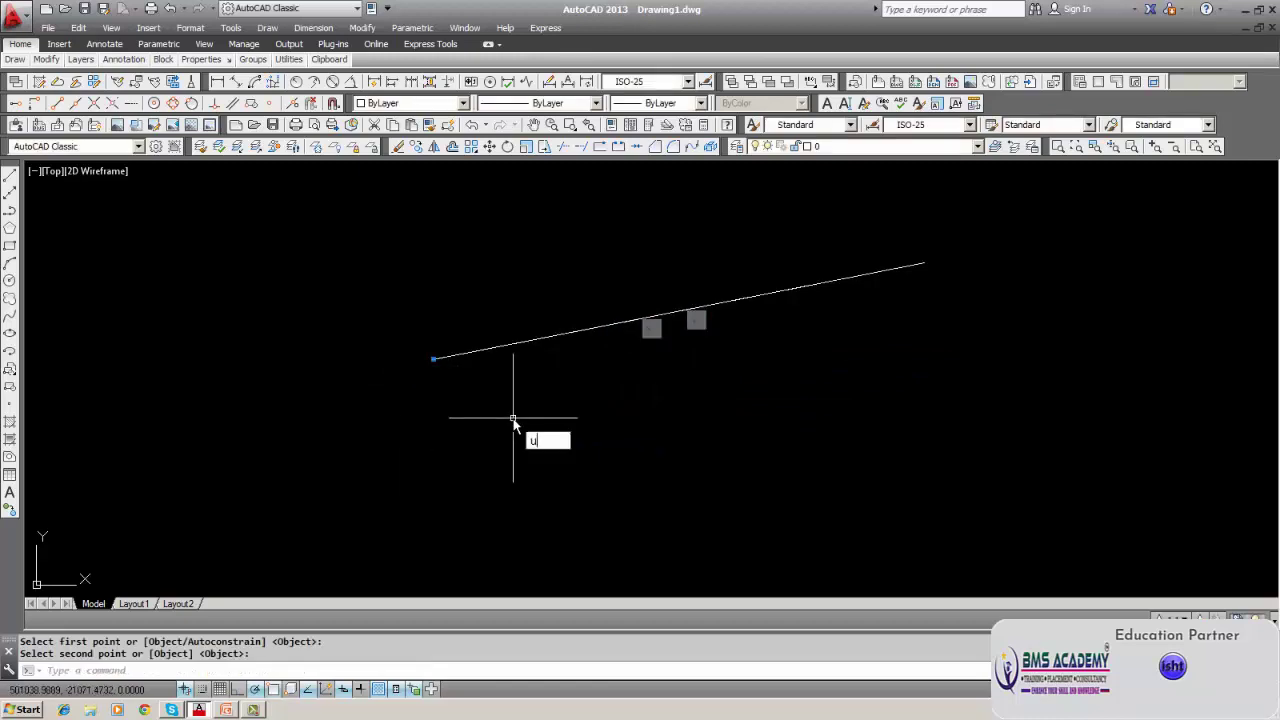
{"action": "key", "text": "Return"}
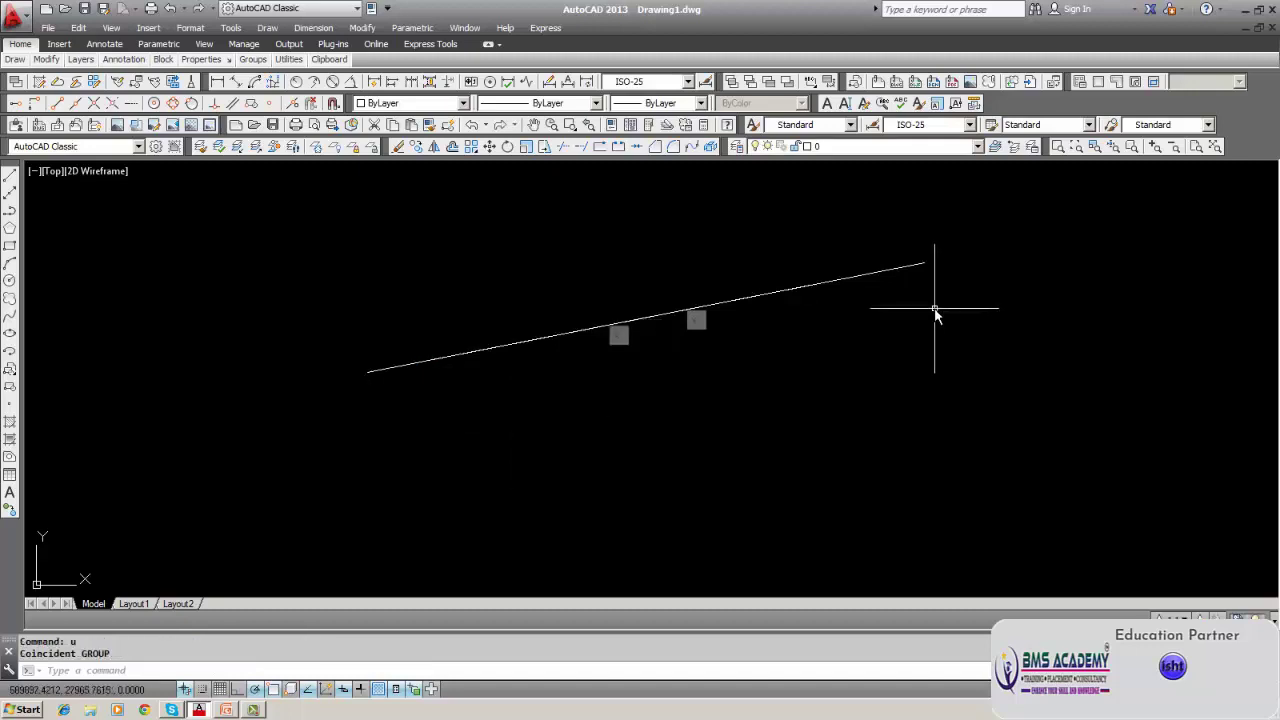
{"action": "left_click", "coordinate": [412, 28]}
{"action": "left_click", "coordinate": [412, 28]}
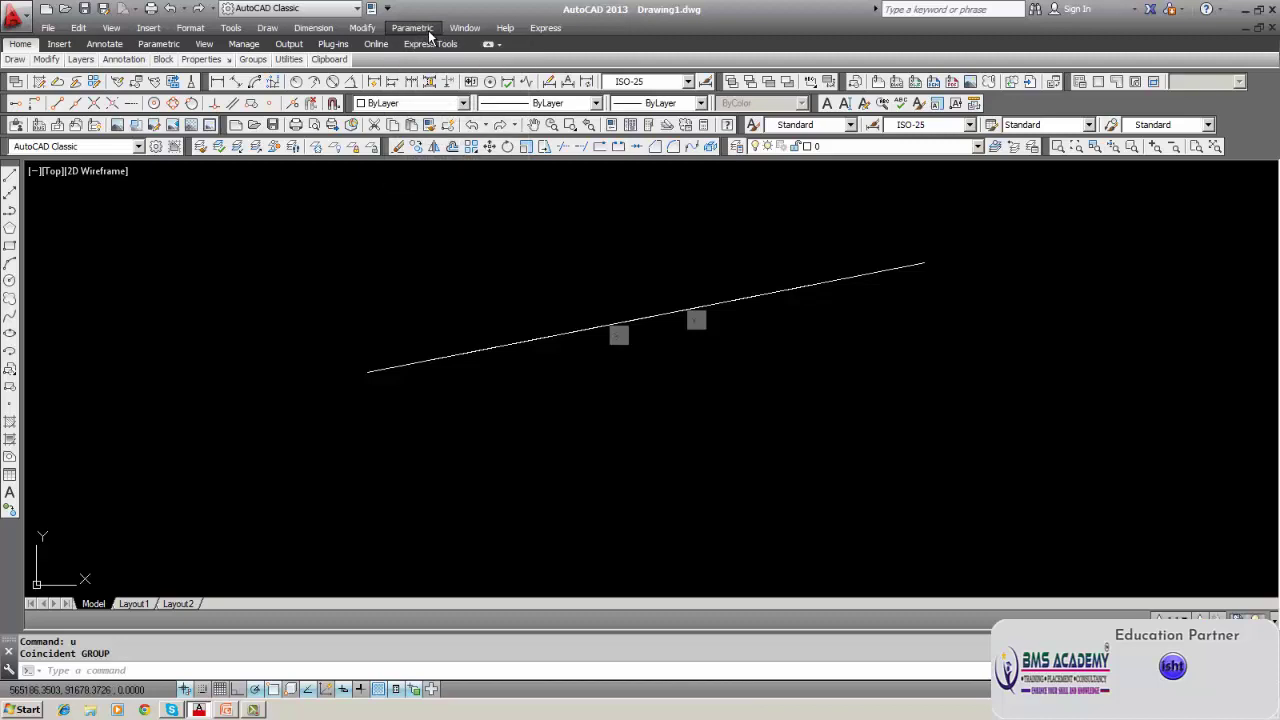
Drop a Concentric attempt, then make the line's right endpoint coincident with its left endpoint.
{"action": "left_click", "coordinate": [428, 30]}
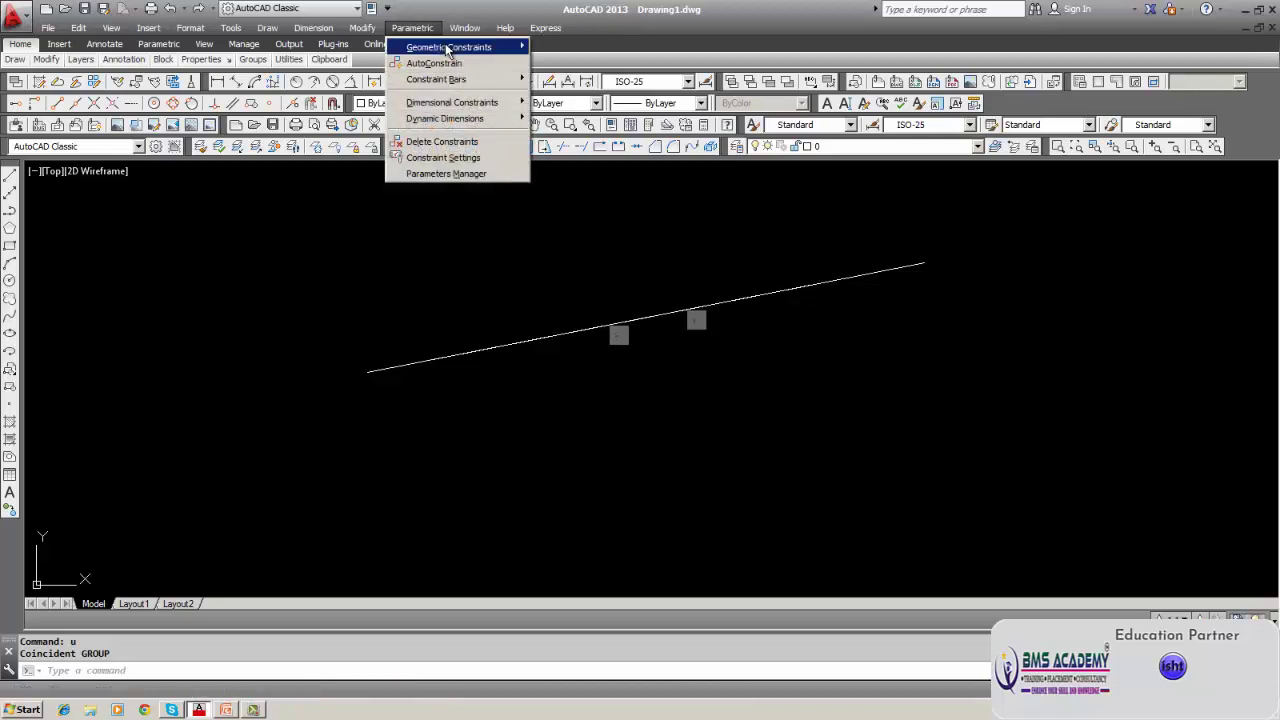
{"action": "mouse_move", "coordinate": [447, 50]}
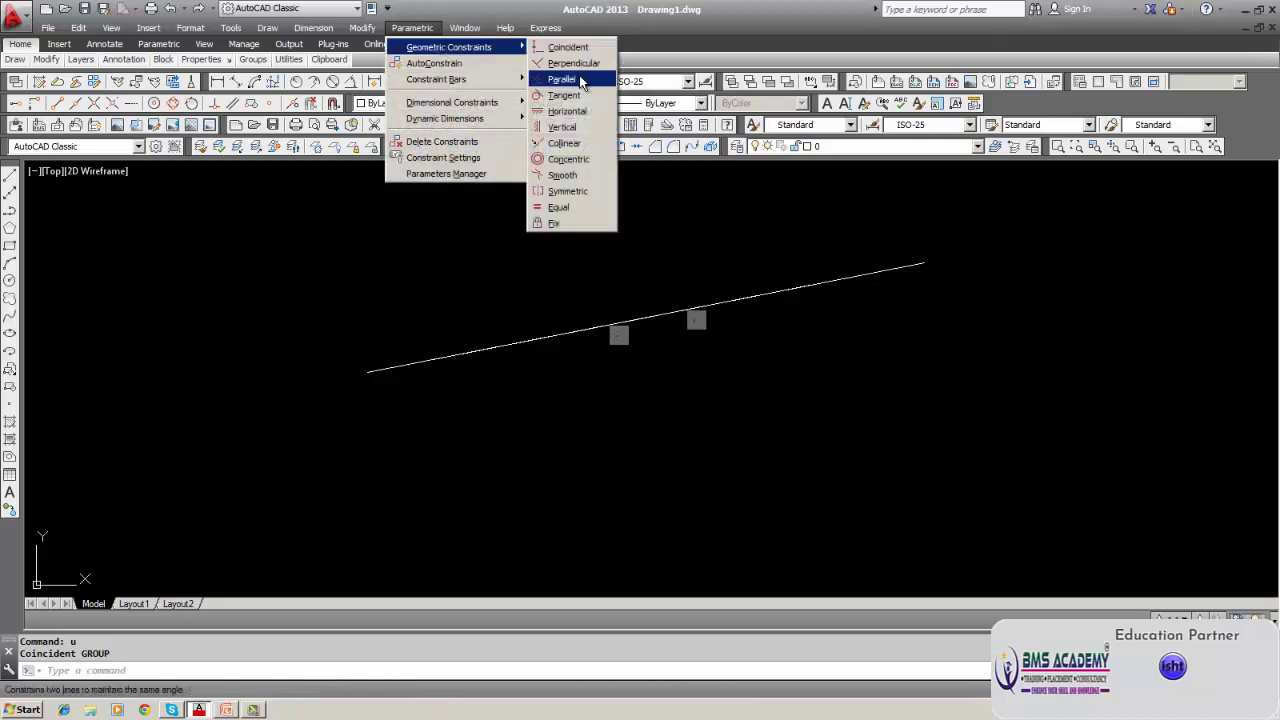
{"action": "left_click", "coordinate": [566, 159]}
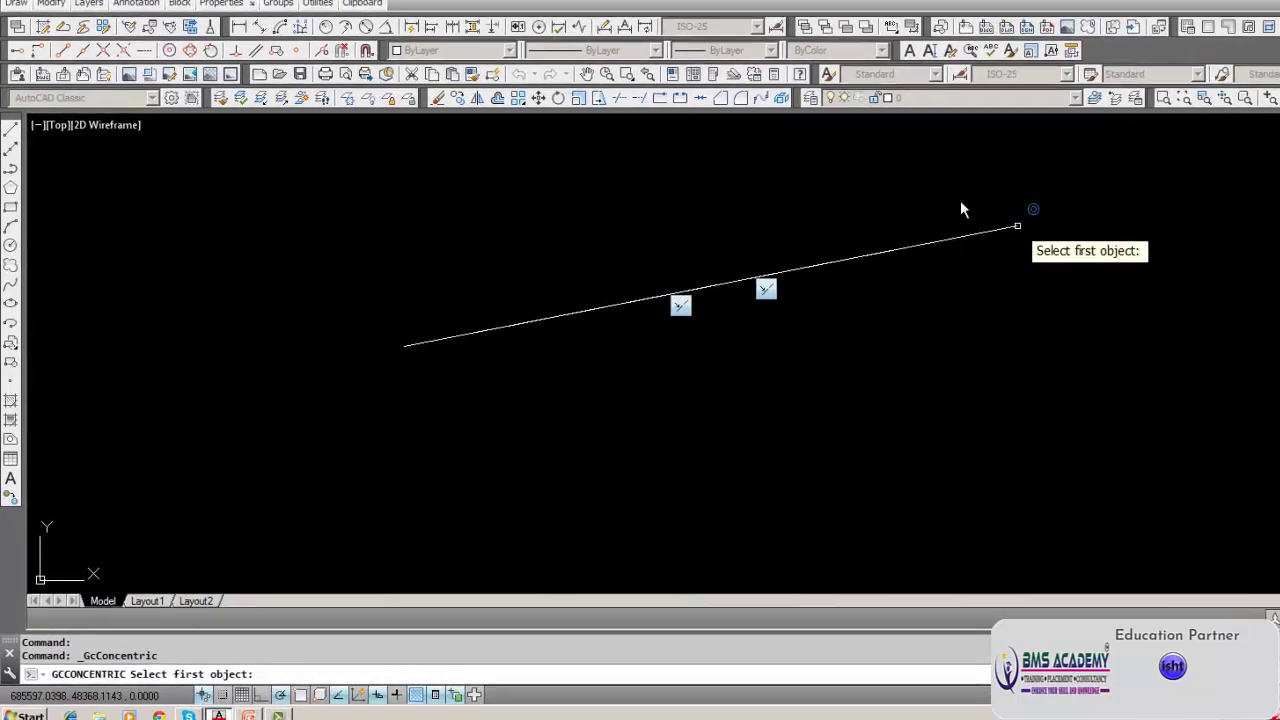
{"action": "key", "text": "Escape"}
{"action": "left_click", "coordinate": [505, 0]}
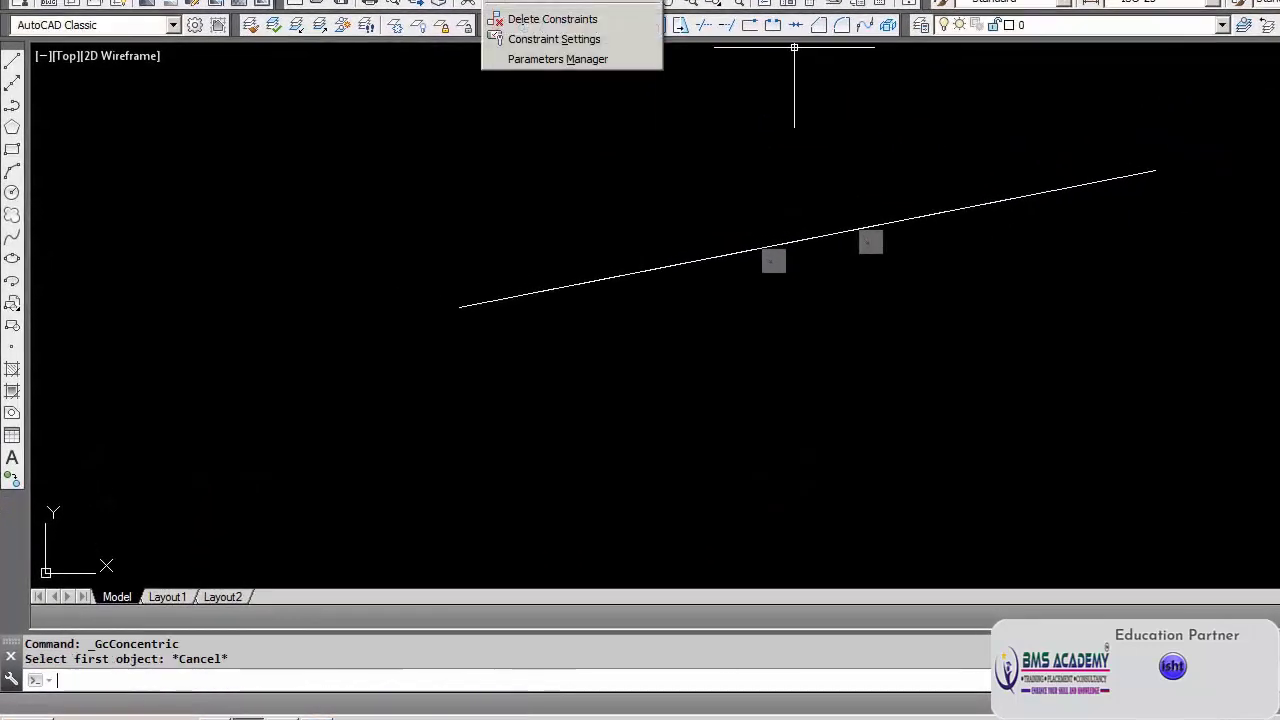
{"action": "mouse_move", "coordinate": [560, 0]}
{"action": "left_click", "coordinate": [680, 0]}
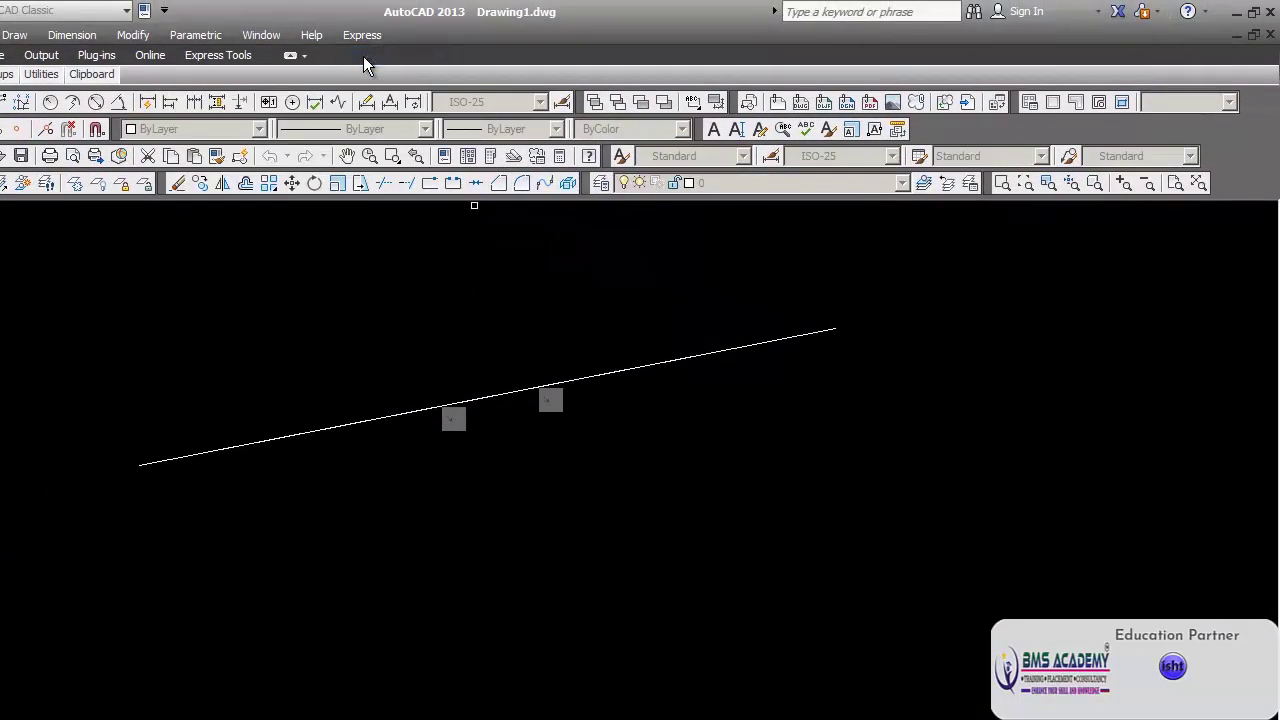
{"action": "left_click", "coordinate": [836, 329]}
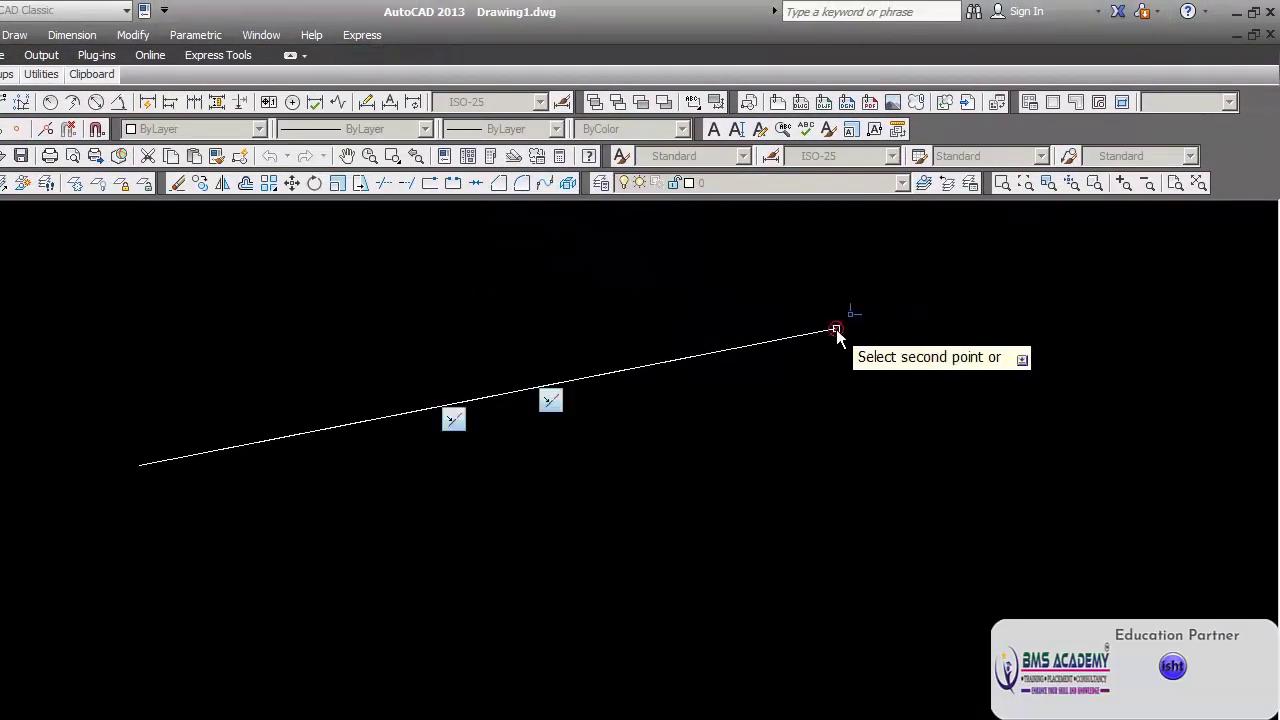
{"action": "left_click", "coordinate": [143, 465]}
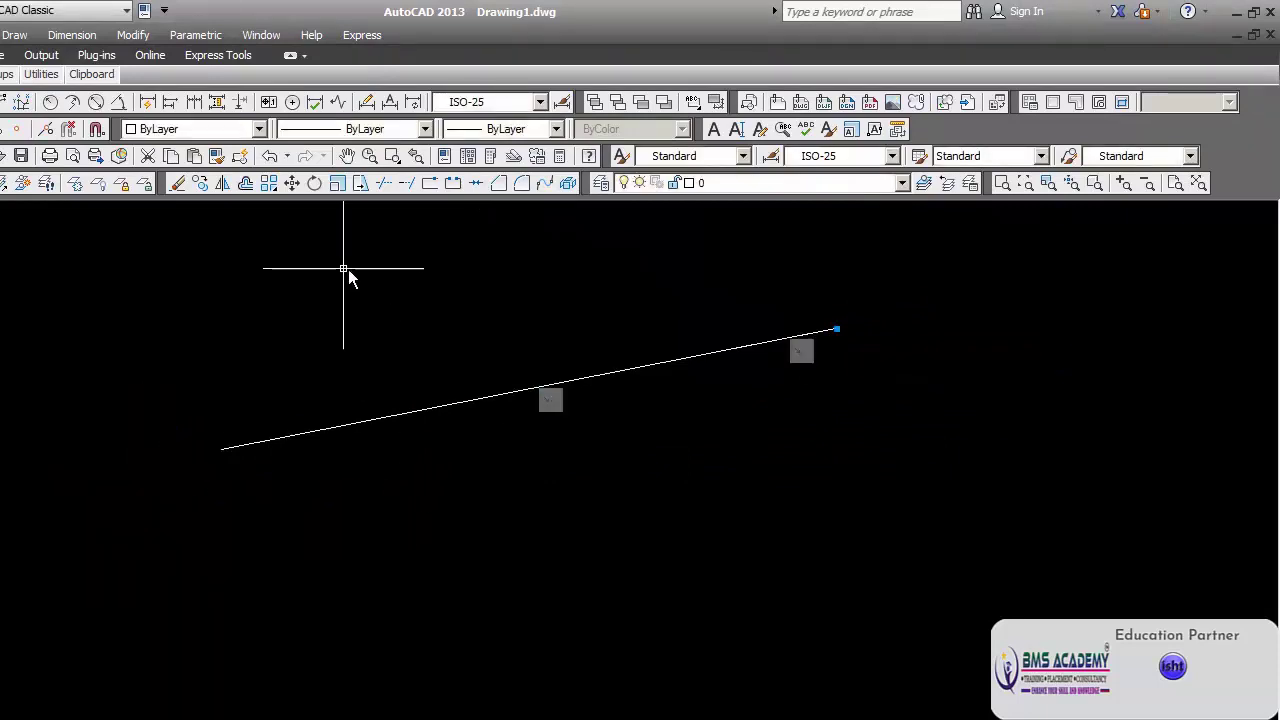
Undo the coincident constraint and move one line off to the upper right.
{"action": "key", "text": "ctrl+z"}
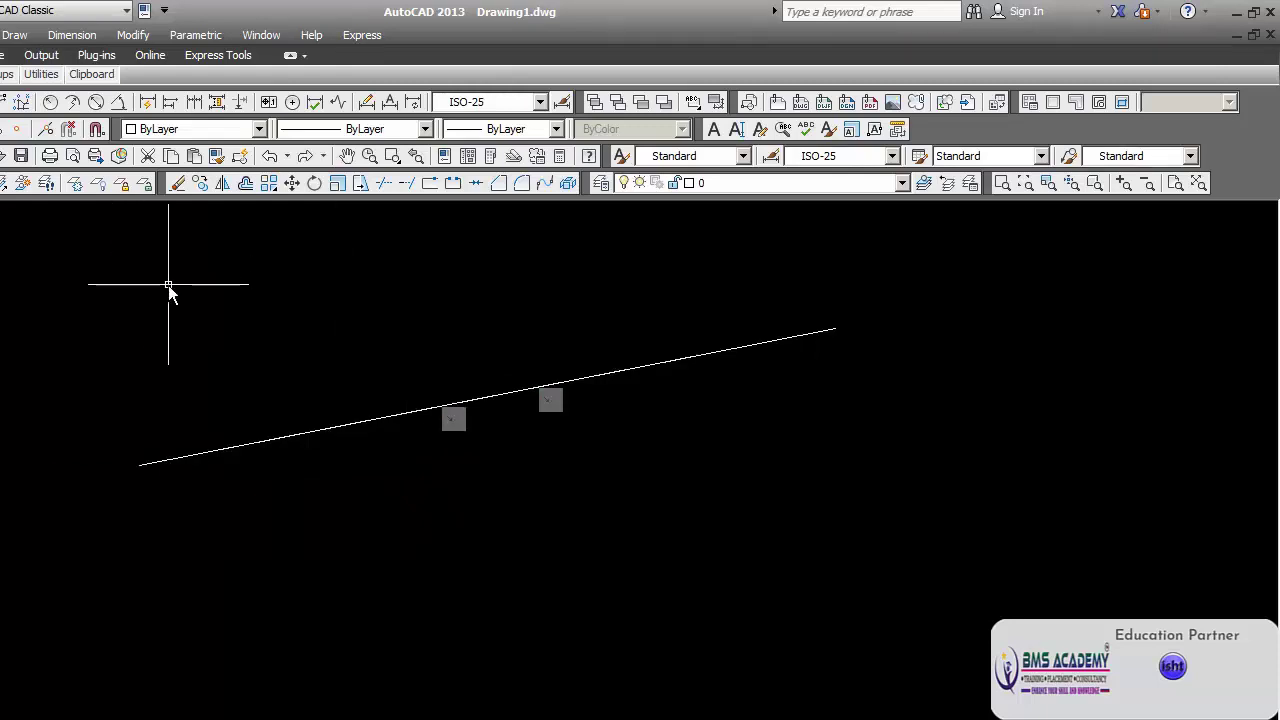
{"action": "type", "text": "m"}
{"action": "key", "text": "Return"}
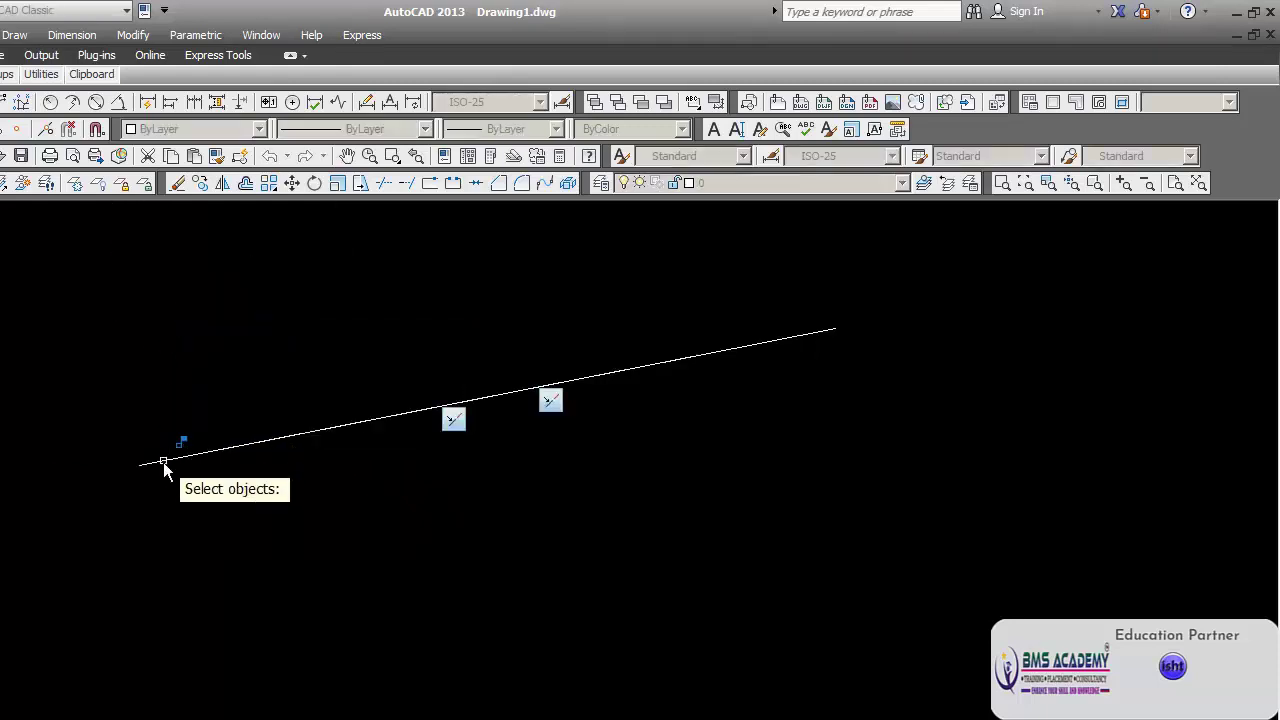
{"action": "left_click", "coordinate": [163, 464]}
{"action": "key", "text": "Return"}
{"action": "left_click", "coordinate": [153, 538]}
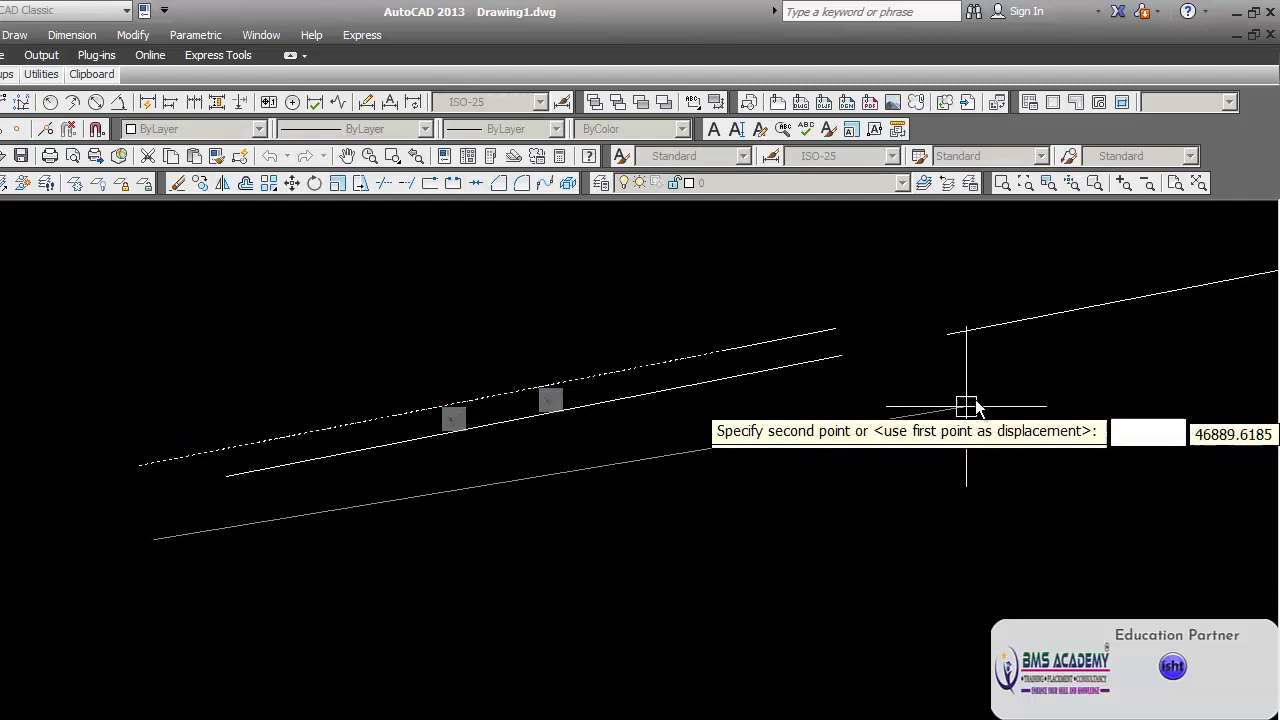
{"action": "left_click", "coordinate": [980, 366]}
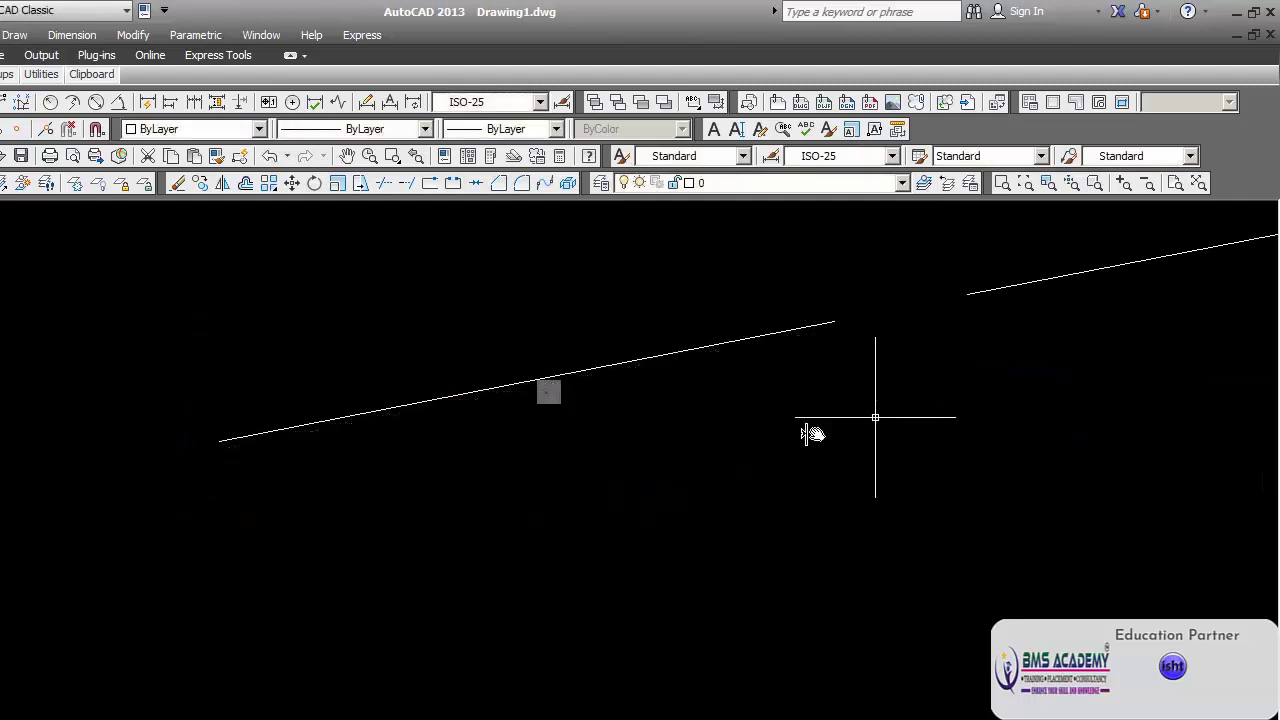
{"action": "middle_click_drag", "start_coordinate": [688, 423], "coordinate": [688, 478]}
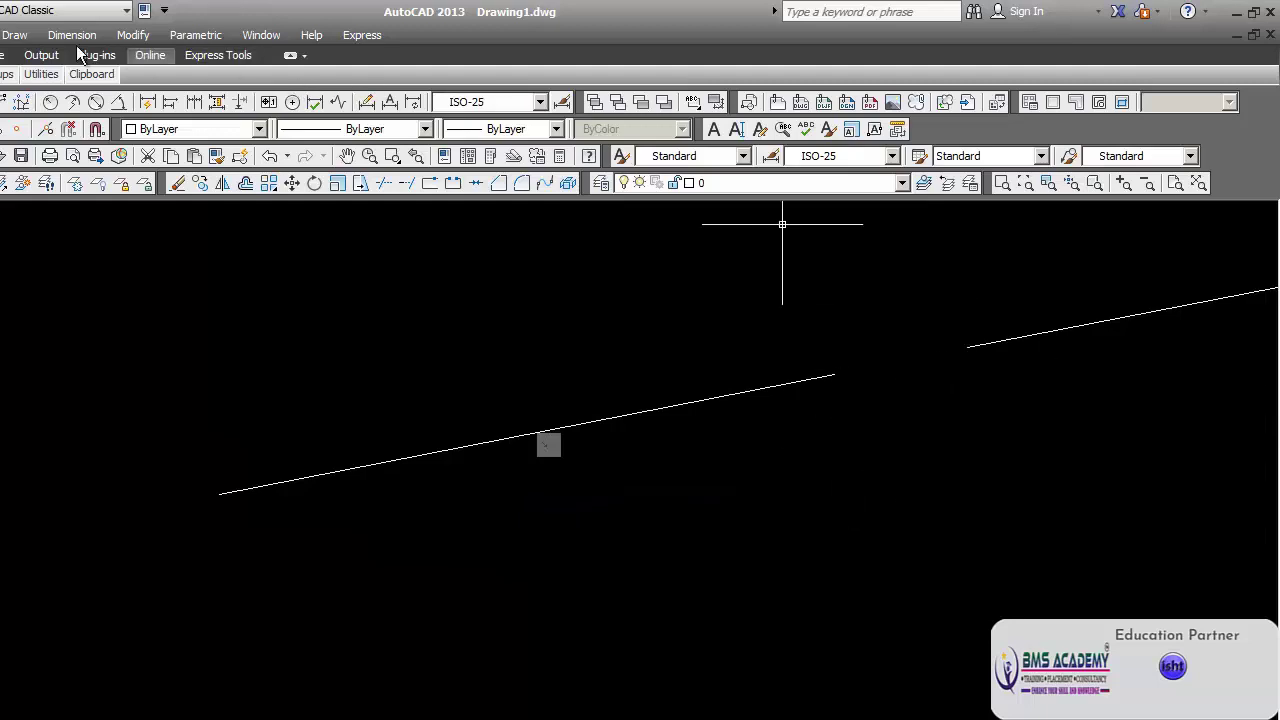
Apply a Coincident constraint at the left line's right endpoint to join the two lines.
{"action": "left_click", "coordinate": [196, 35]}
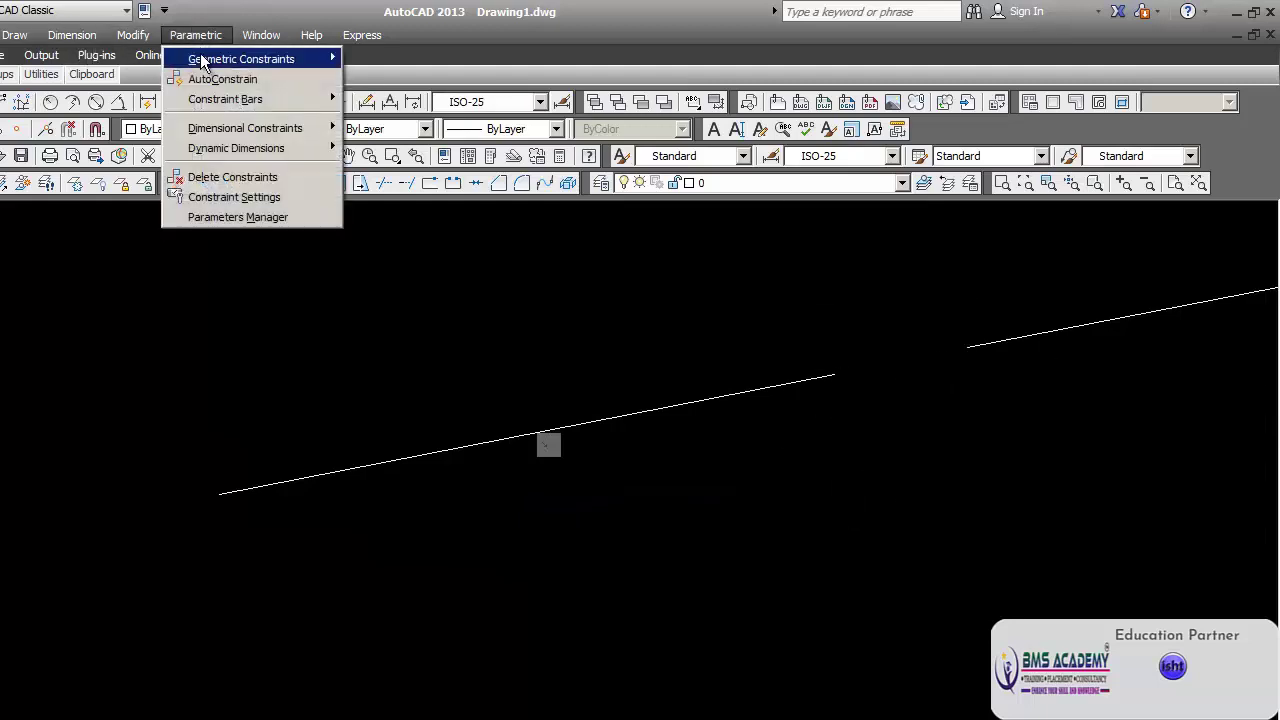
{"action": "mouse_move", "coordinate": [215, 59]}
{"action": "left_click", "coordinate": [445, 62]}
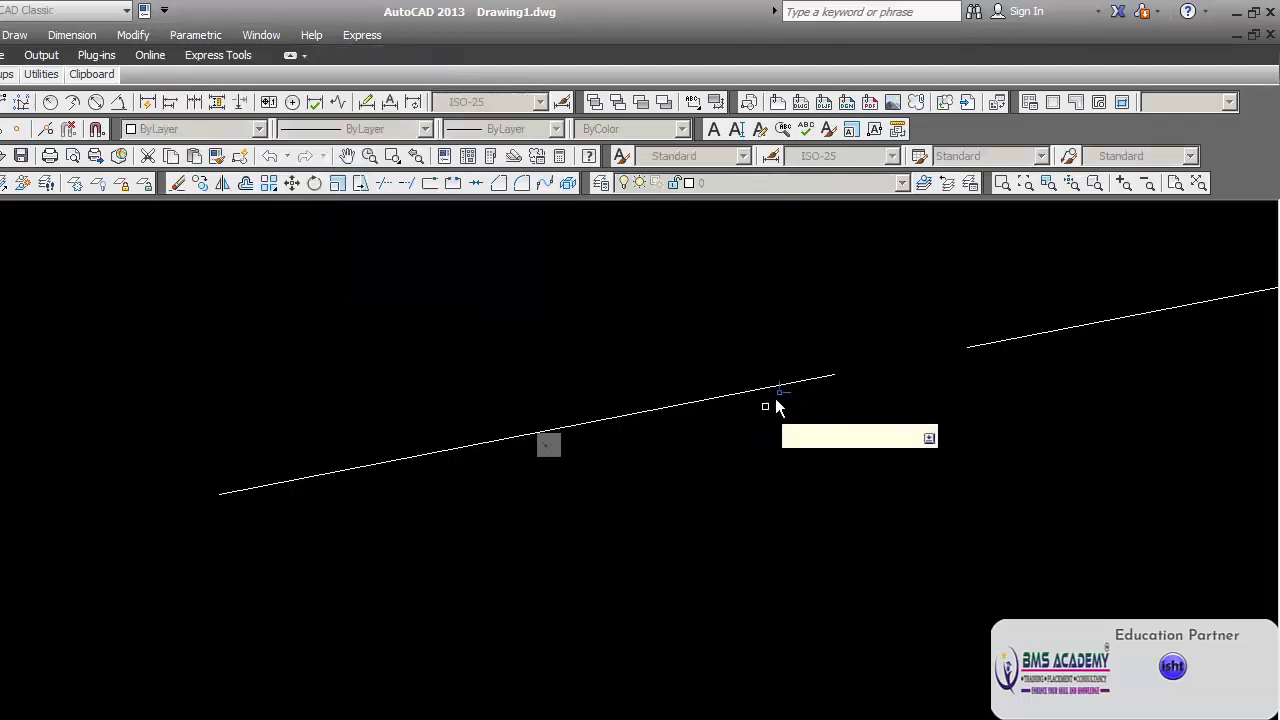
{"action": "left_click", "coordinate": [897, 385]}
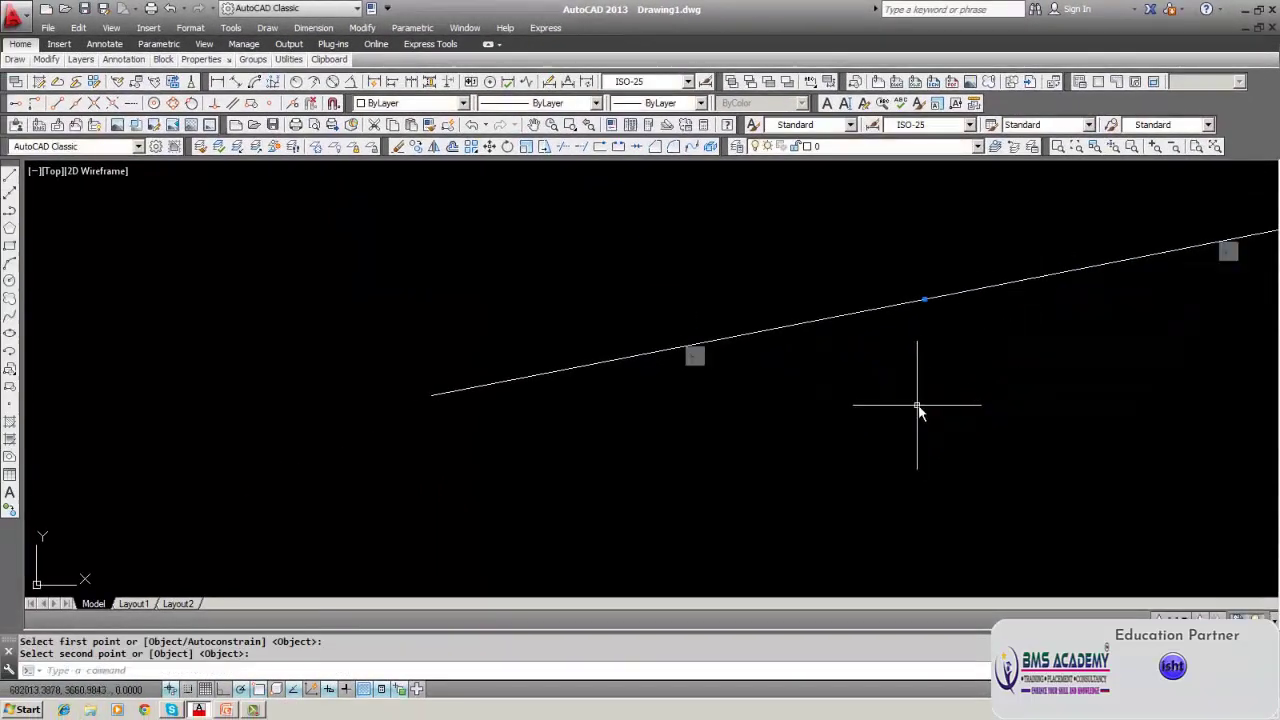
{"action": "scroll", "coordinate": [600, 414], "scroll_direction": "down", "scroll_amount": 3}
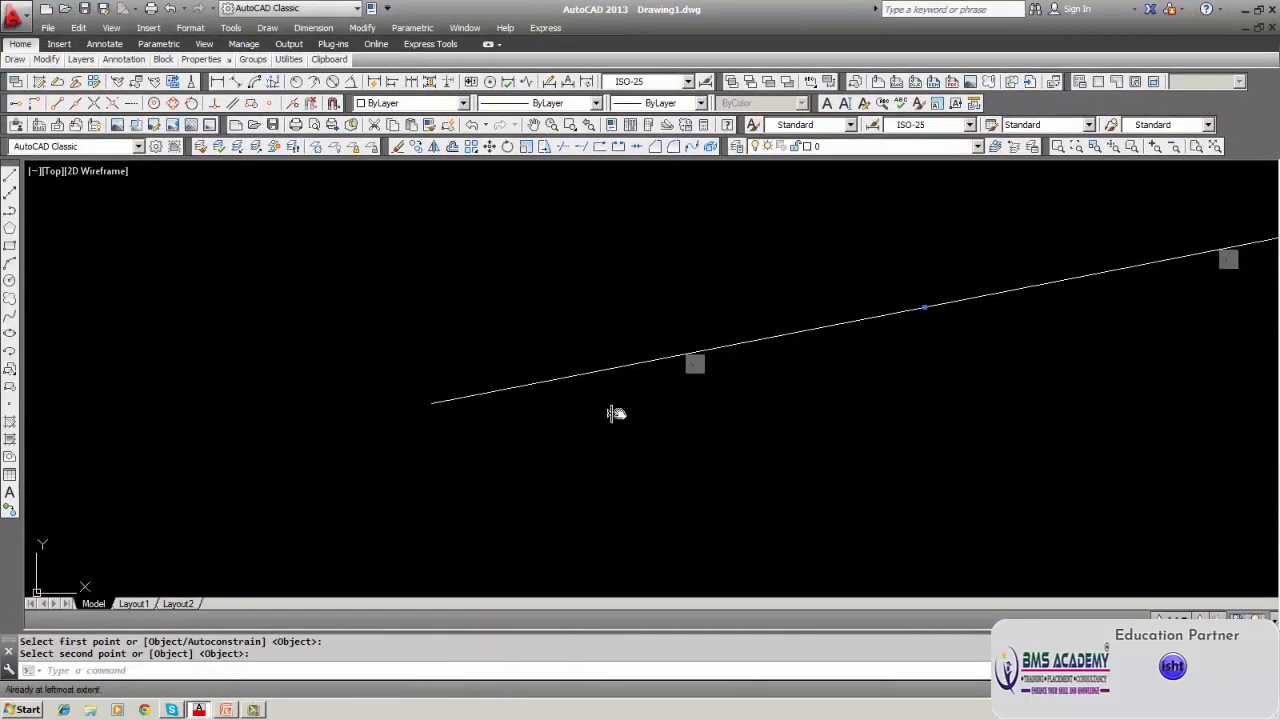
{"action": "key", "text": "Escape"}
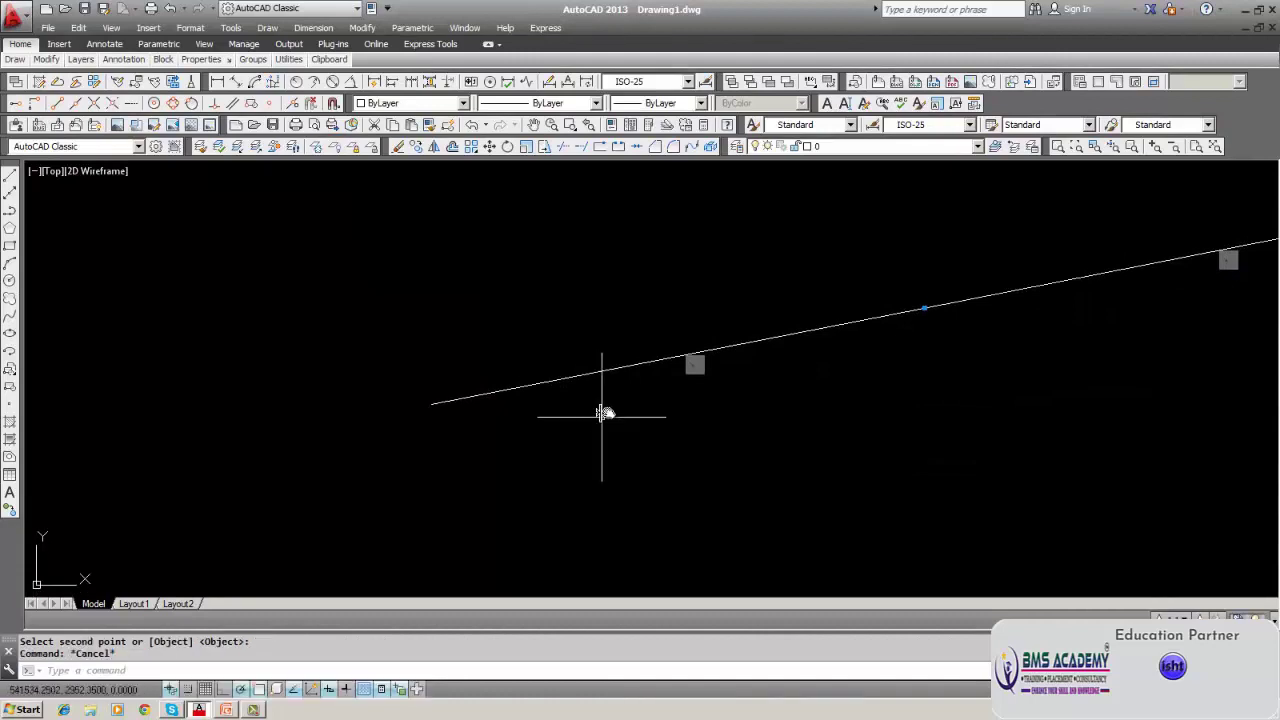
After a cancelled rotation attempt, delete the Collinear constraint from its marker's menu.
{"action": "right_click", "coordinate": [697, 377]}
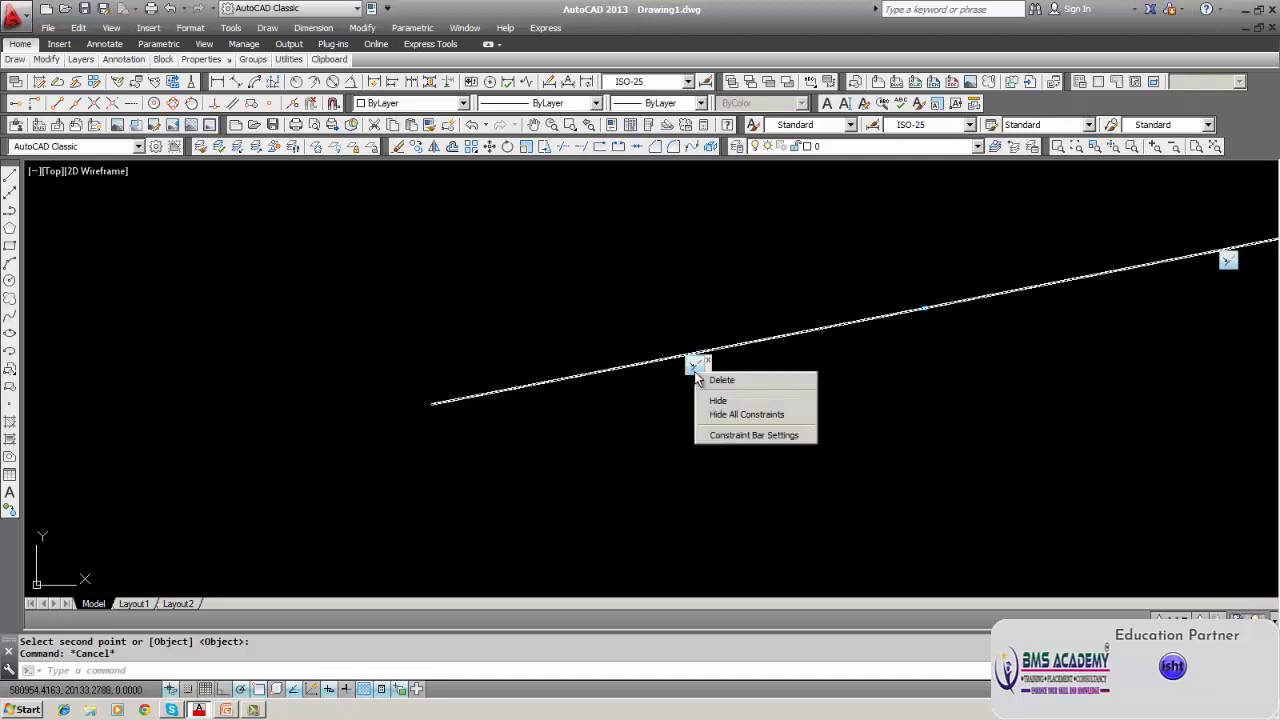
{"action": "left_click", "coordinate": [518, 507]}
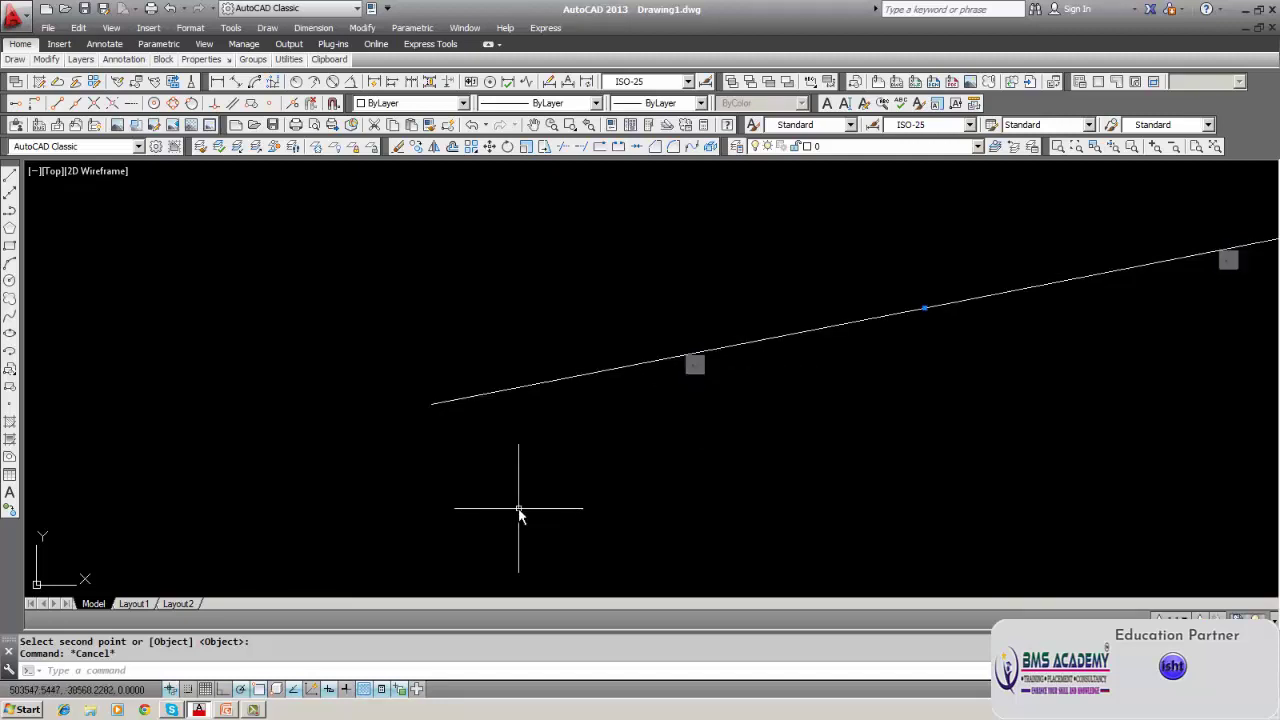
{"action": "type", "text": "ROta"}
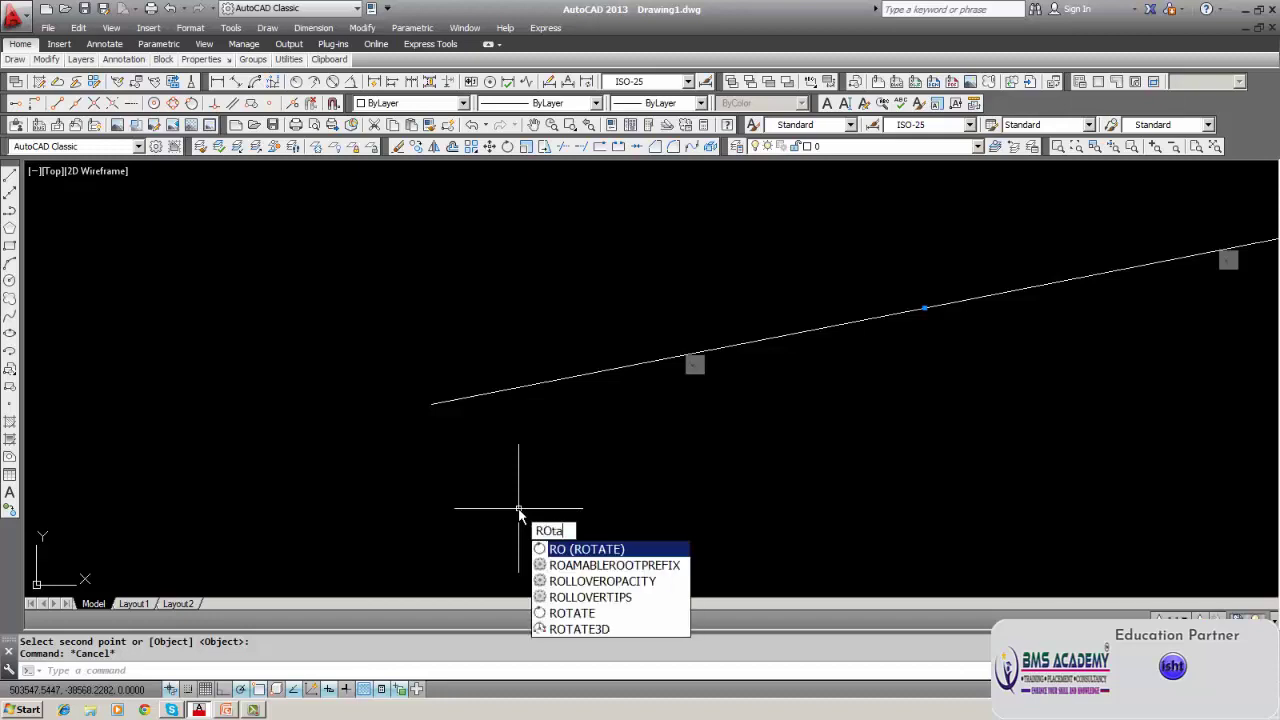
{"action": "type", "text": "te"}
{"action": "key", "text": "Return"}
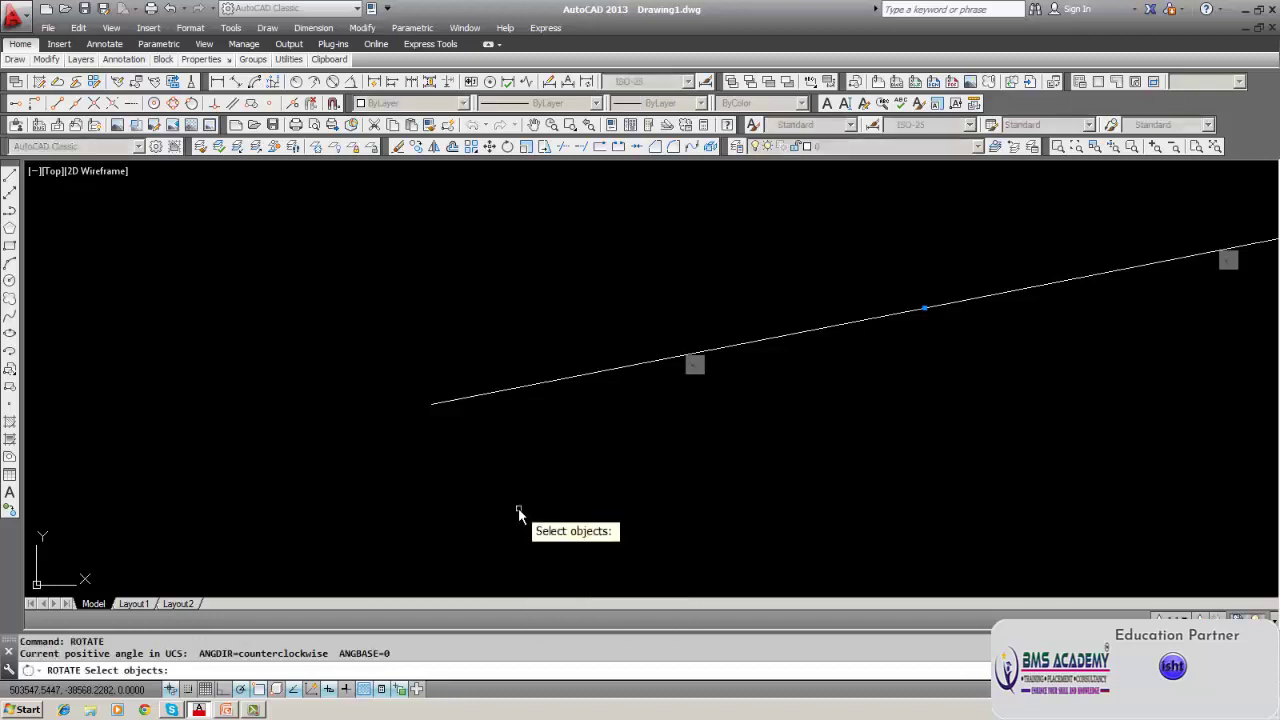
{"action": "left_click", "coordinate": [566, 381]}
{"action": "key", "text": "Return"}
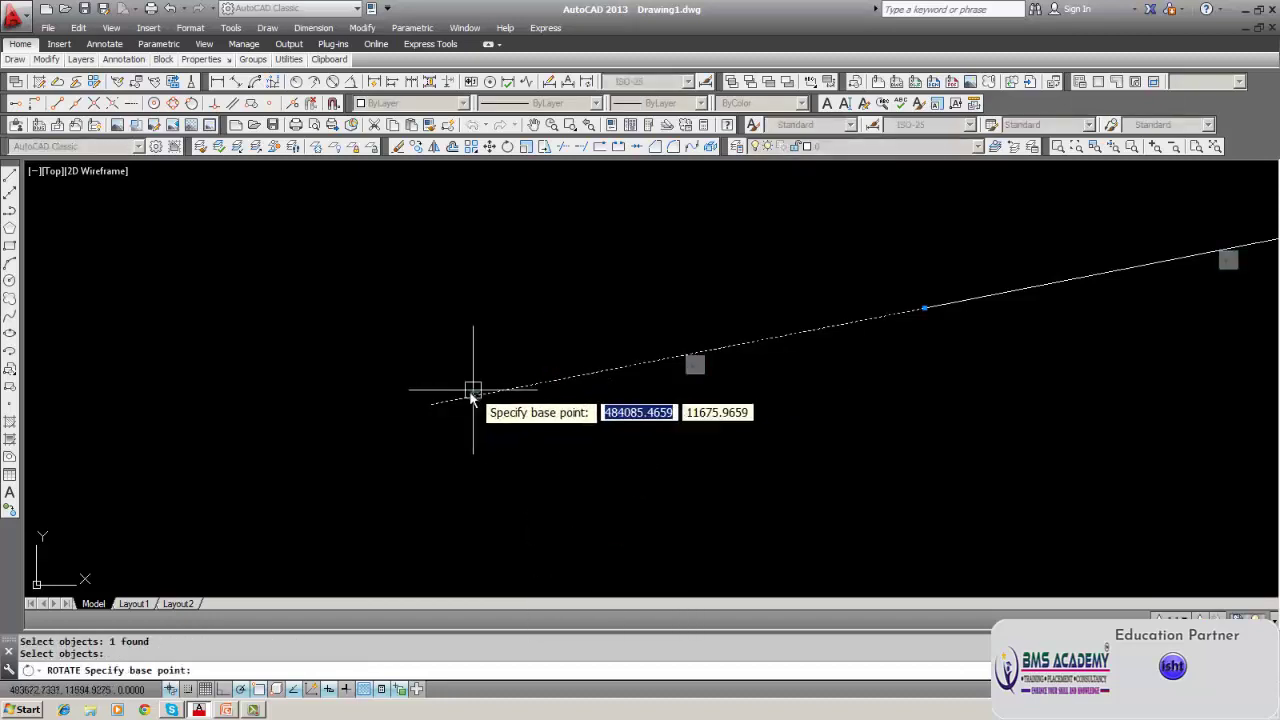
{"action": "left_click", "coordinate": [431, 404]}
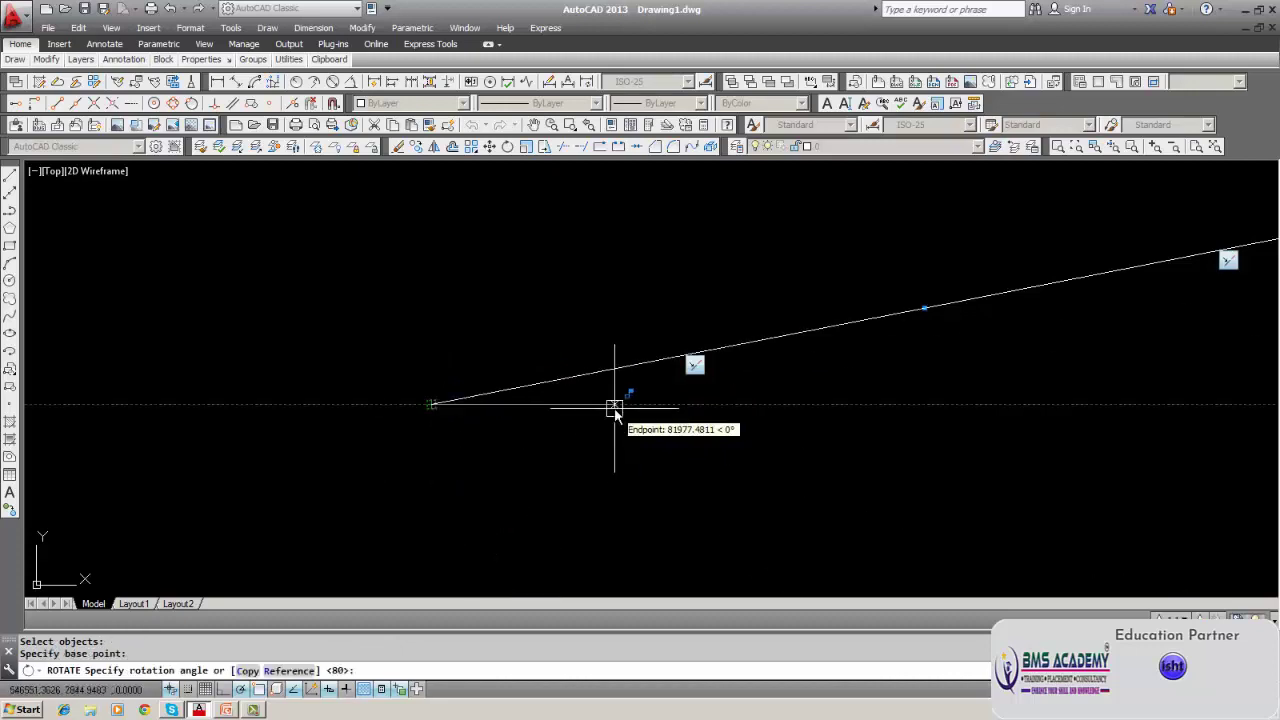
{"action": "key", "text": "Escape"}
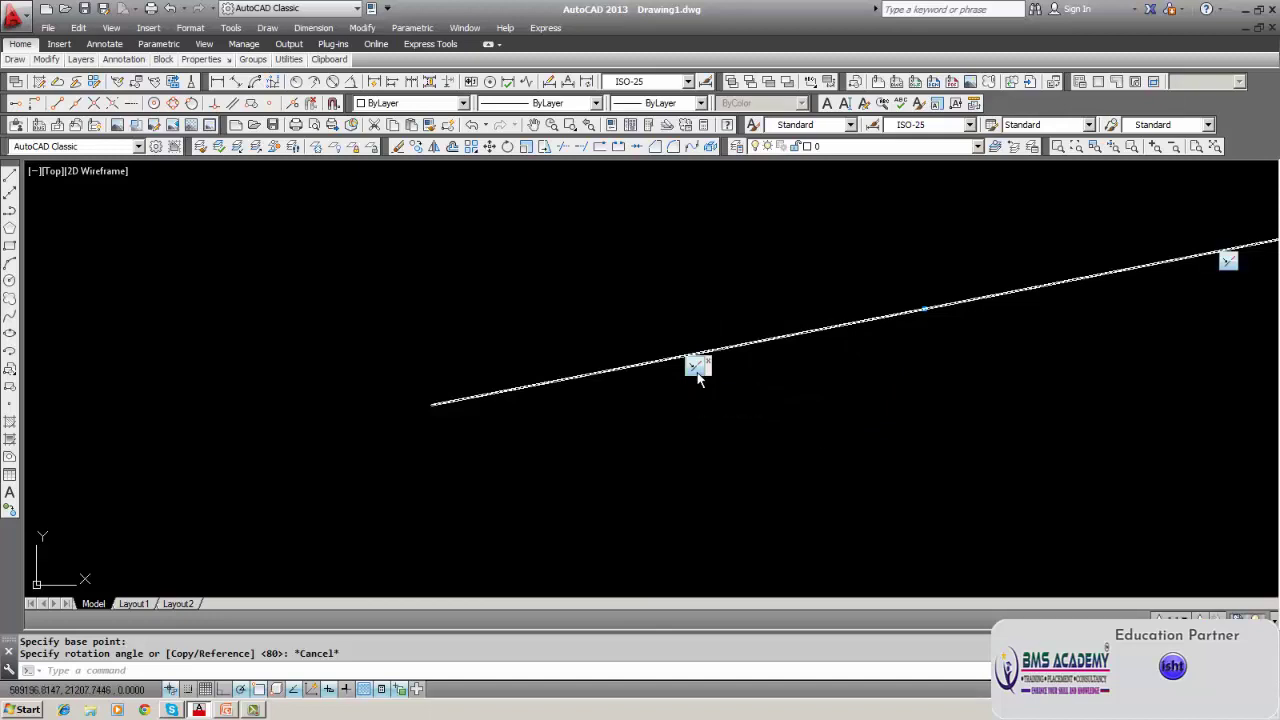
{"action": "right_click", "coordinate": [698, 374]}
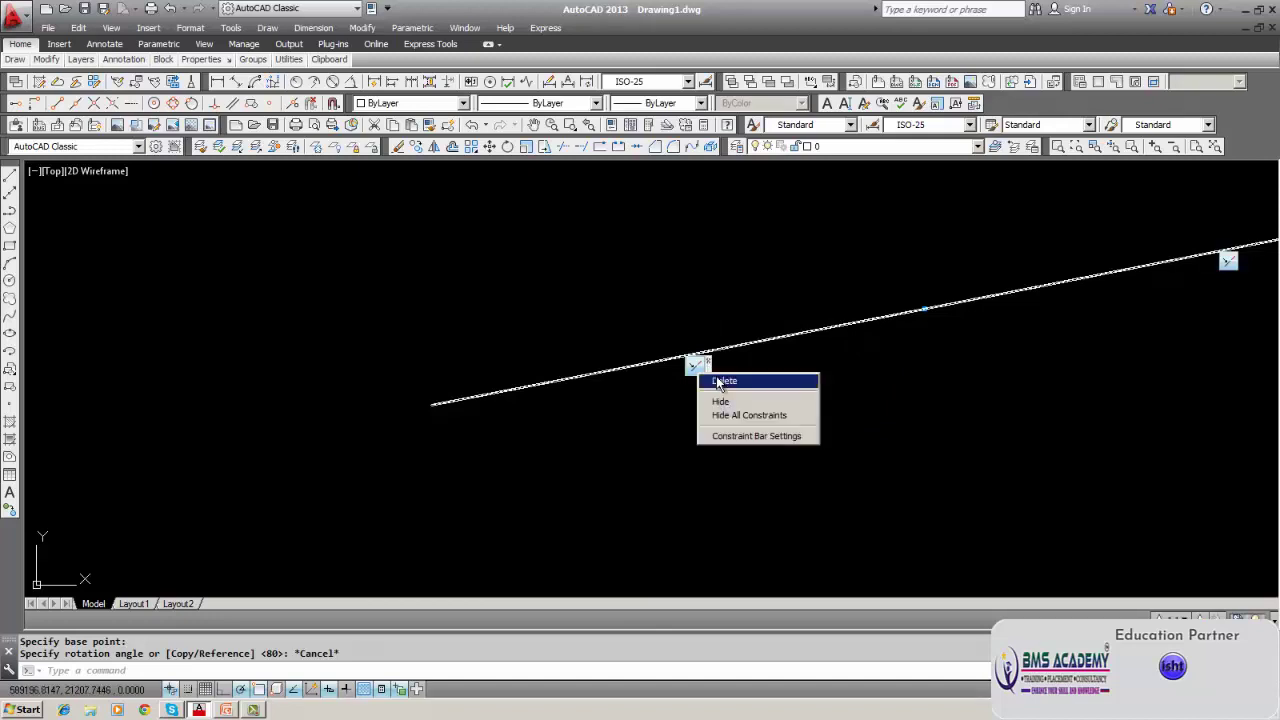
{"action": "left_click", "coordinate": [721, 381]}
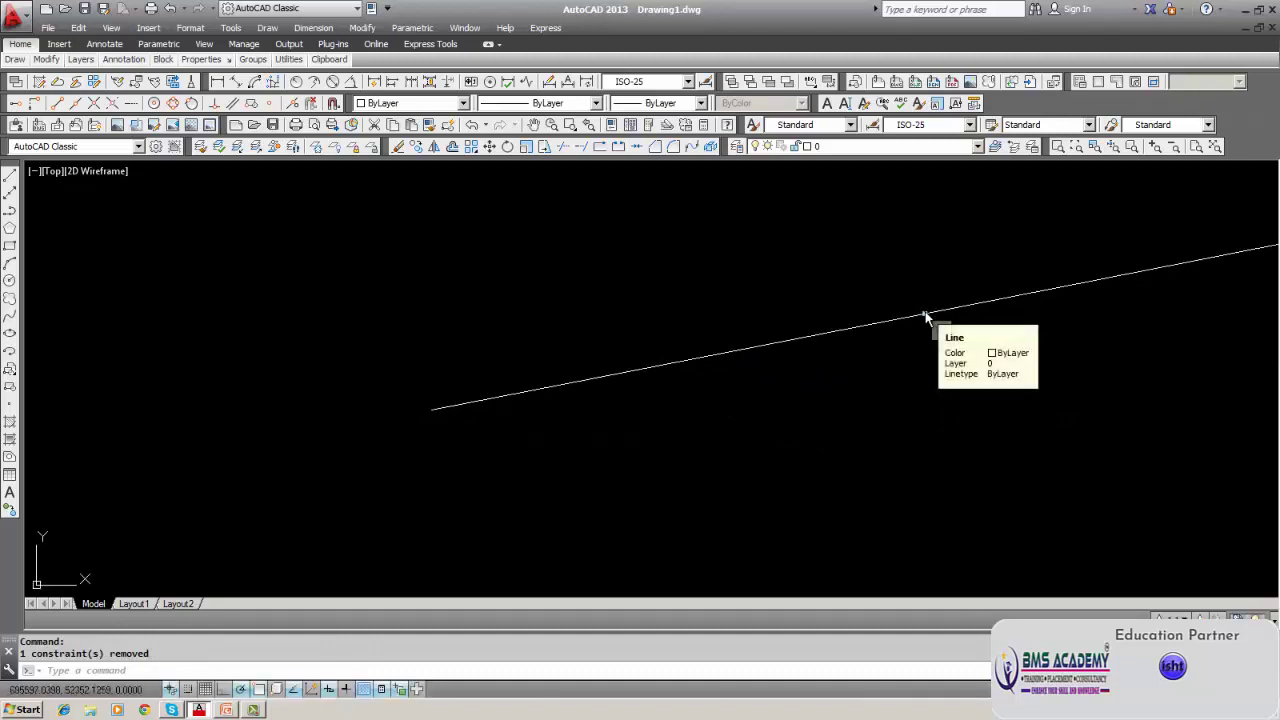
Rotate the slanted line about its left endpoint to a steep rising angle.
{"action": "left_click", "coordinate": [412, 28]}
{"action": "mouse_move", "coordinate": [422, 50]}
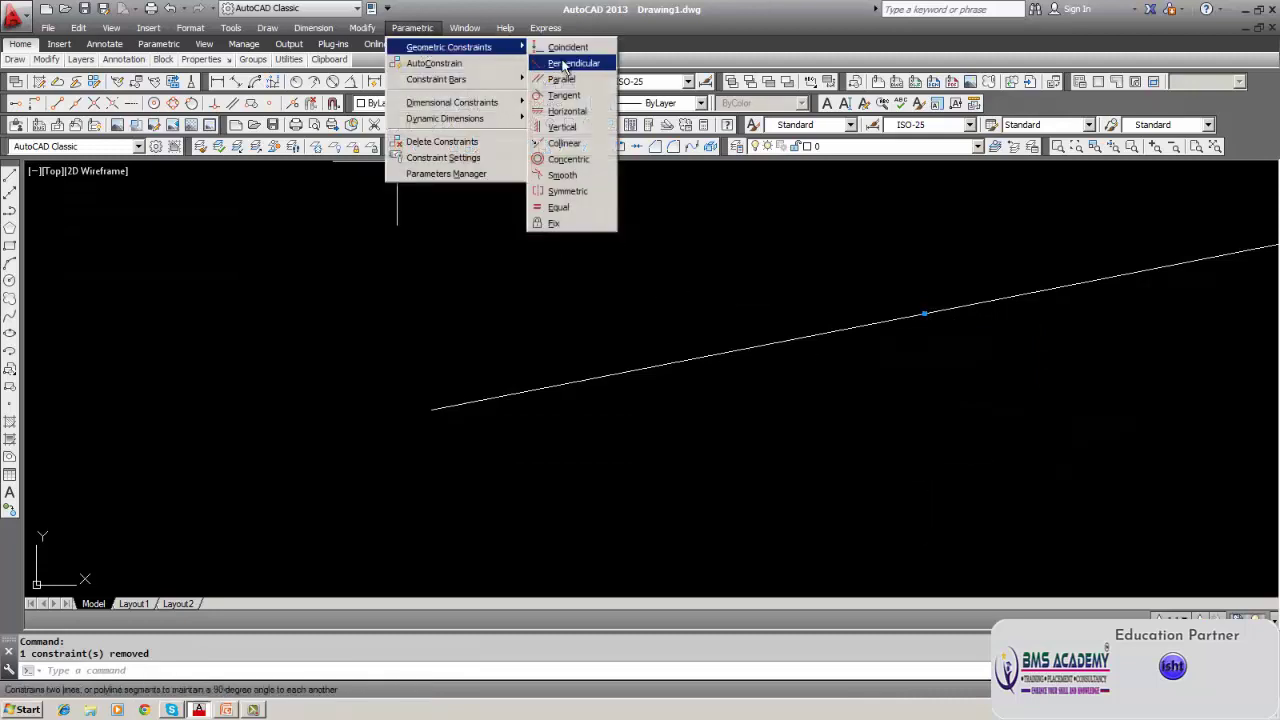
{"action": "key", "text": "Escape"}
{"action": "key", "text": "Escape"}
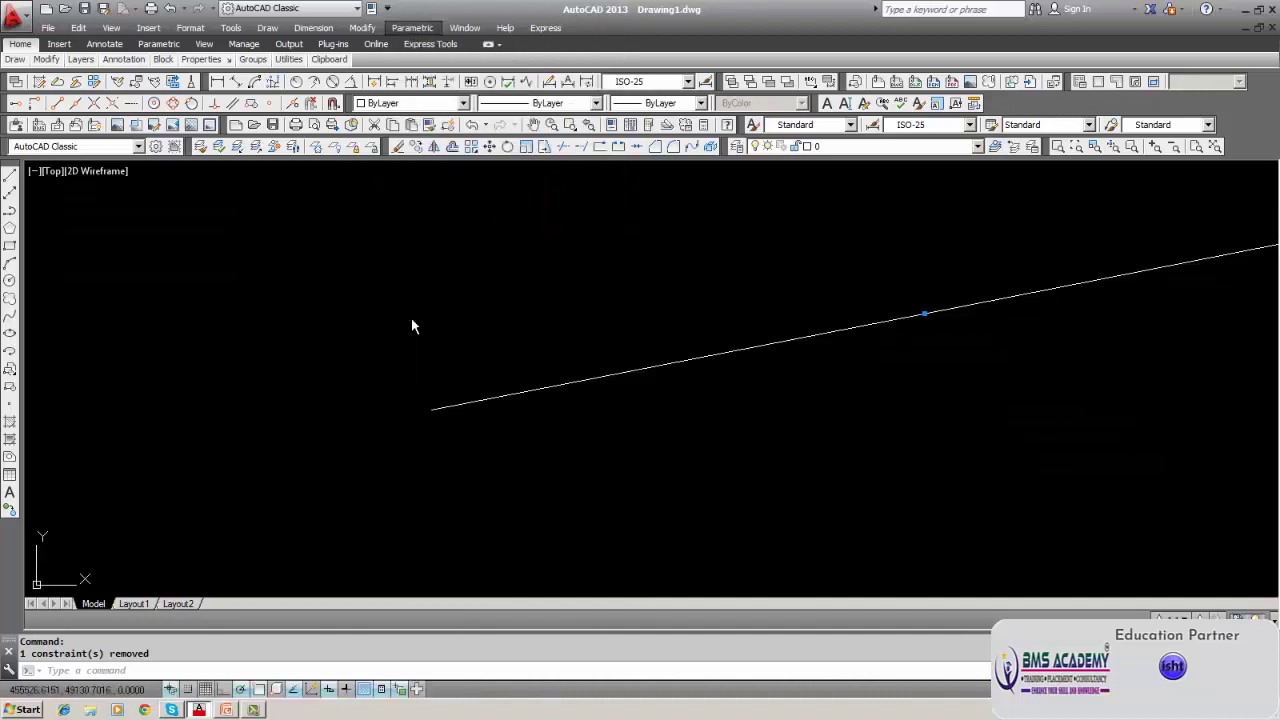
{"action": "left_click", "coordinate": [507, 148]}
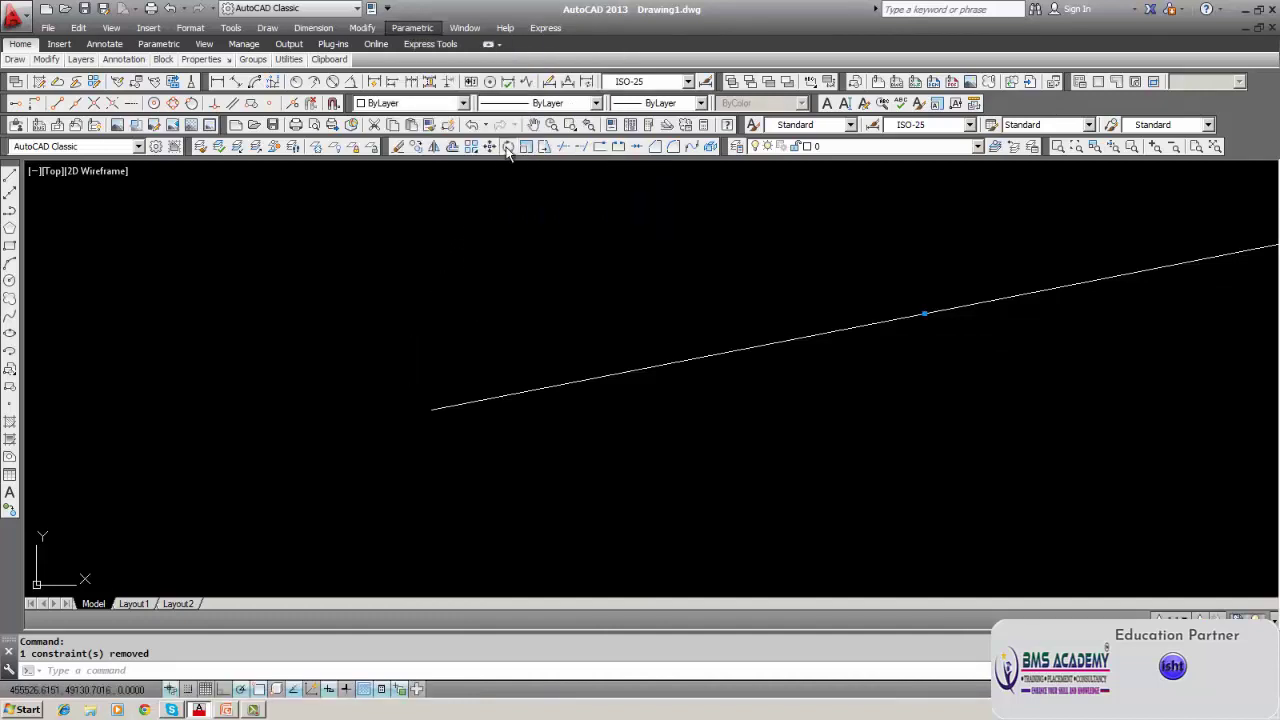
{"action": "left_click", "coordinate": [530, 400]}
{"action": "left_click", "coordinate": [522, 398]}
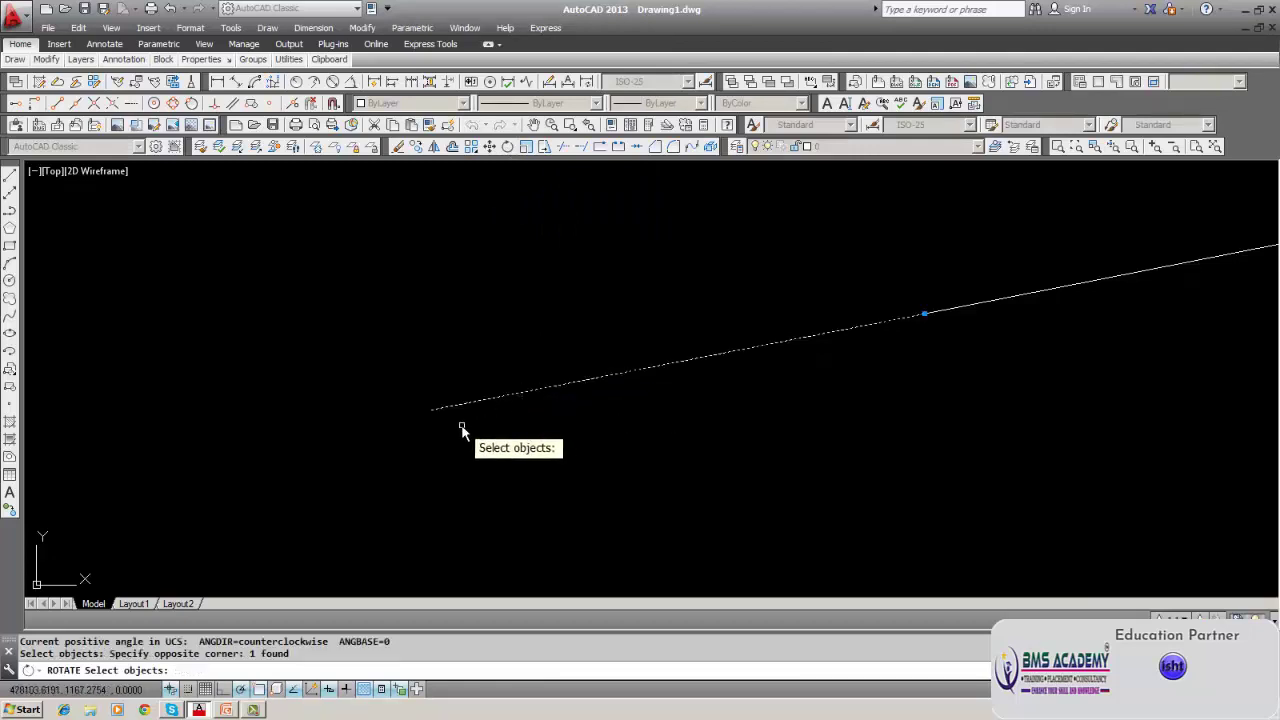
{"action": "key", "text": "Return"}
{"action": "left_click", "coordinate": [431, 409]}
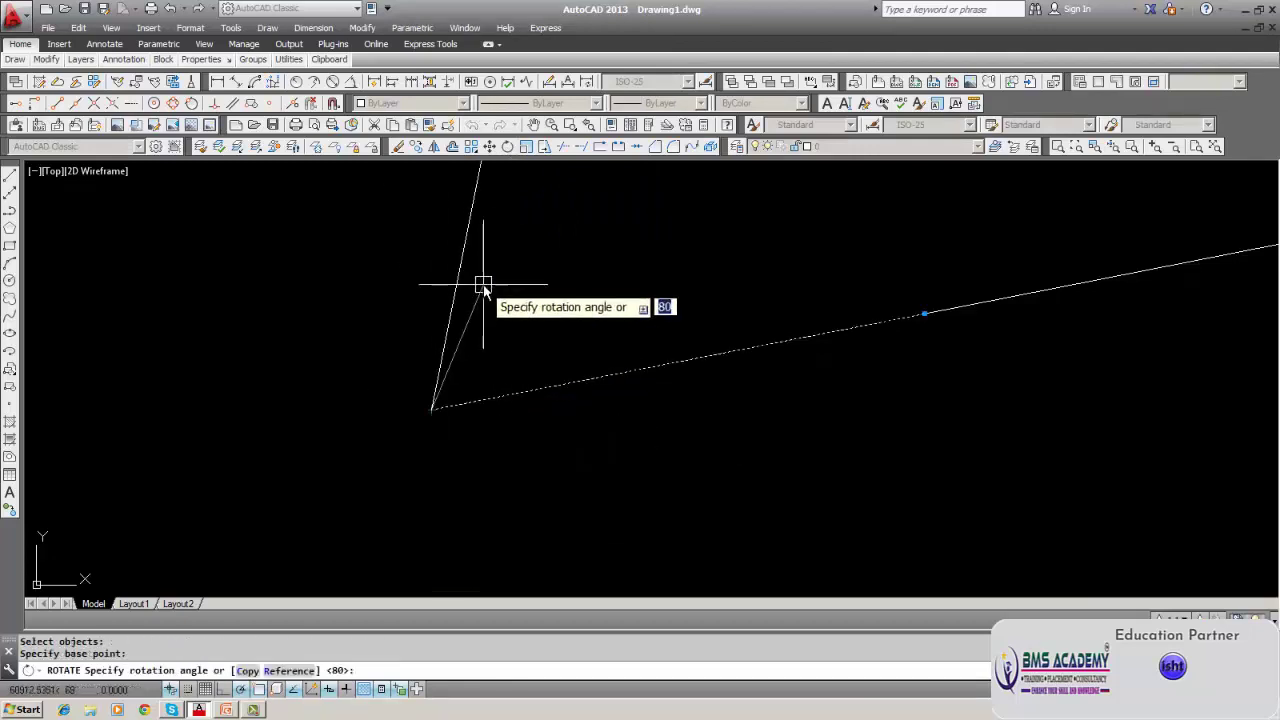
{"action": "left_click", "coordinate": [516, 322]}
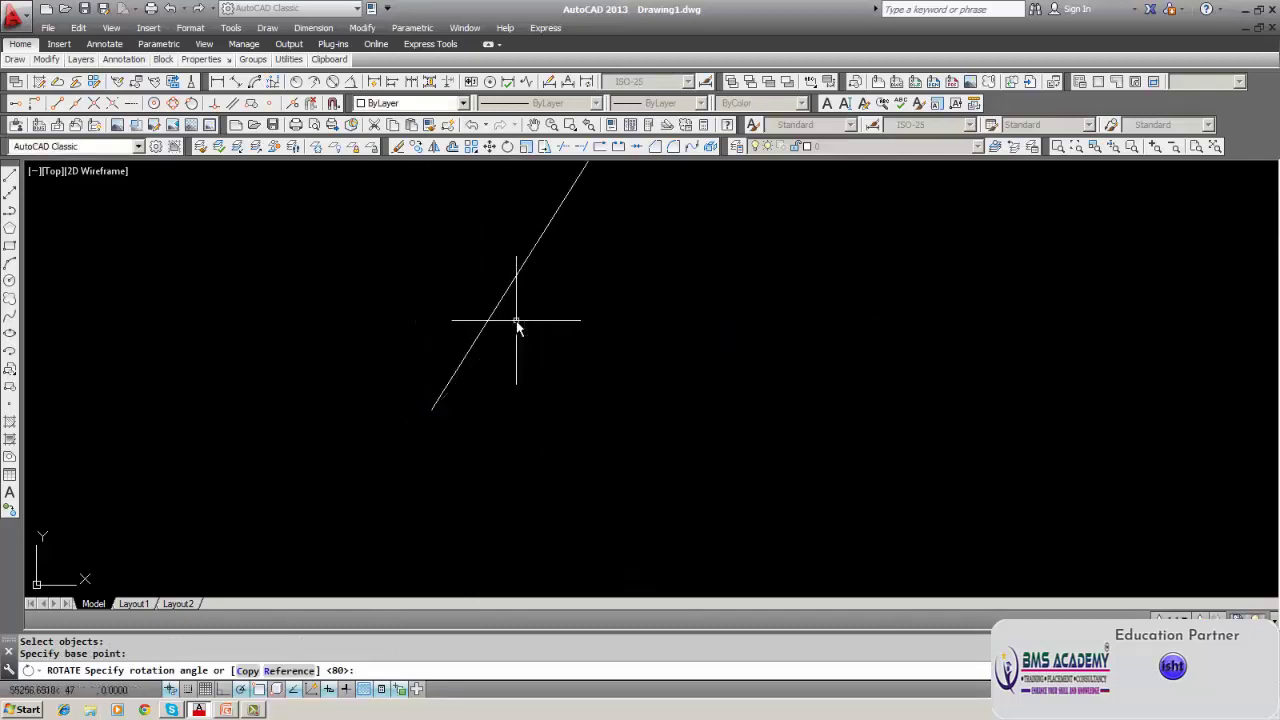
Pan and zoom so both lines and their corner are in view.
{"action": "middle_click_drag", "start_coordinate": [589, 351], "coordinate": [548, 495]}
{"action": "scroll", "coordinate": [548, 495], "scroll_direction": "down", "scroll_amount": 2}
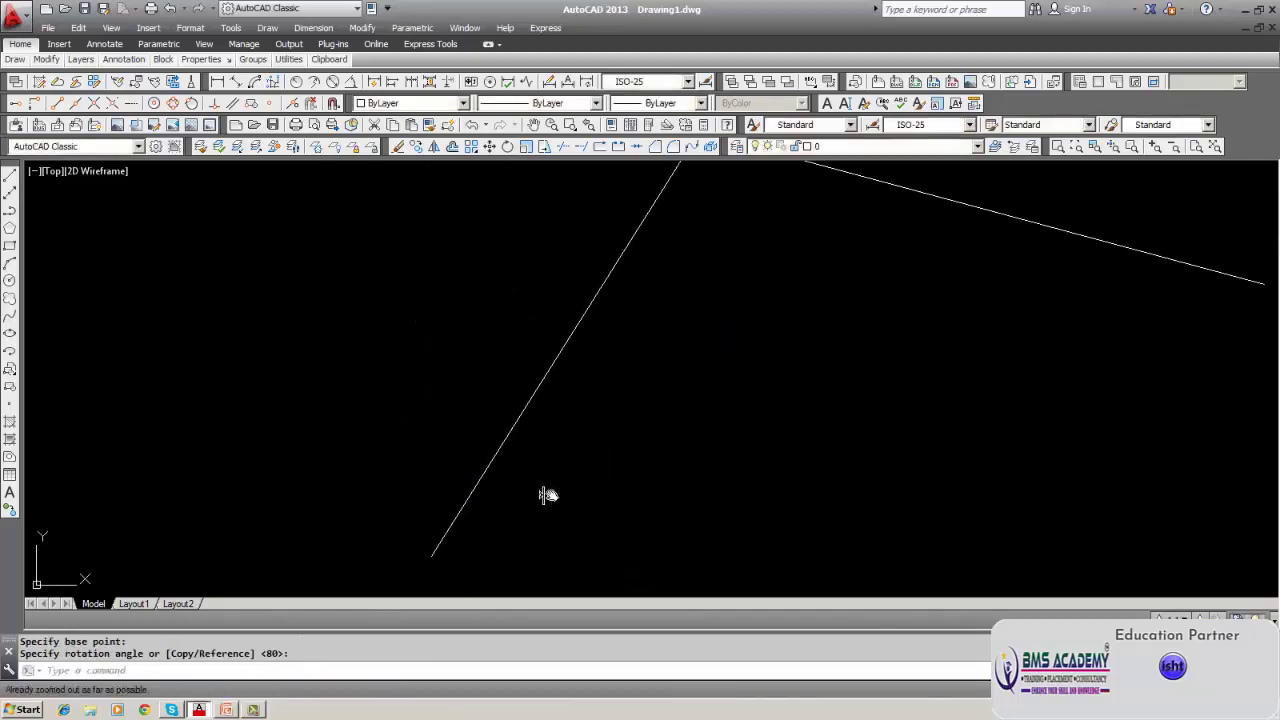
{"action": "middle_click_drag", "start_coordinate": [691, 326], "coordinate": [691, 486]}
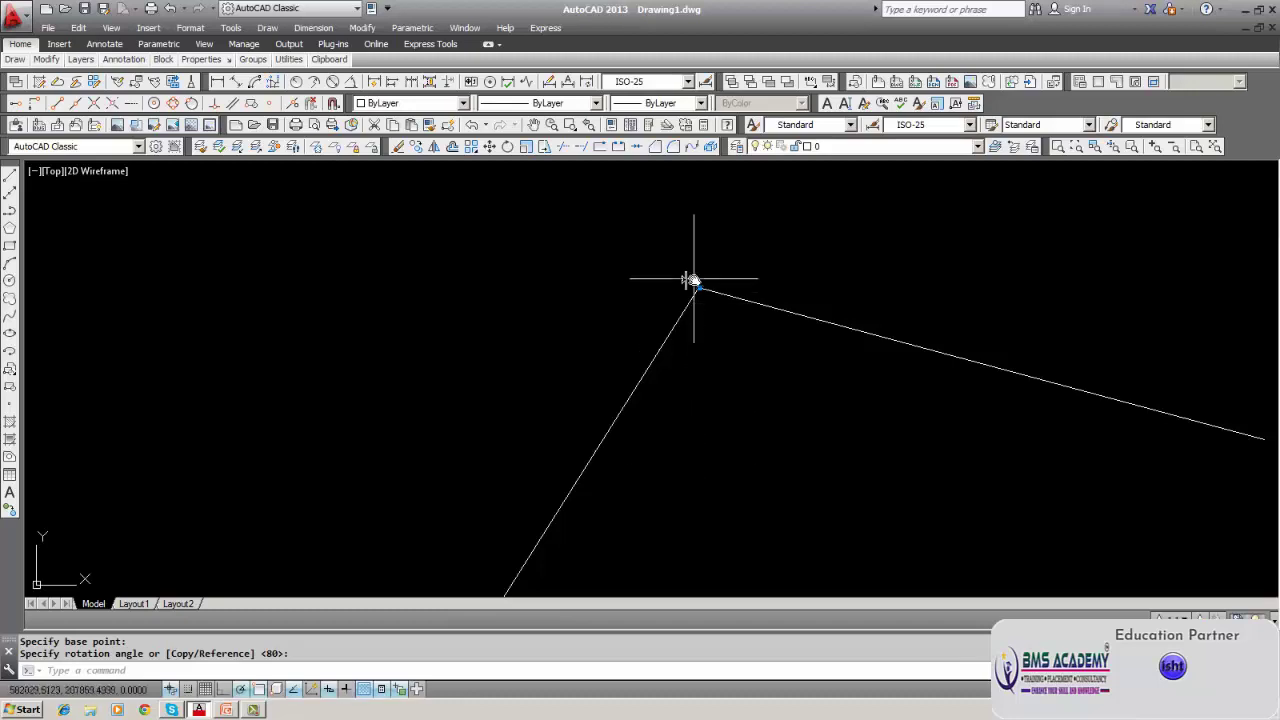
{"action": "mouse_move", "coordinate": [701, 291]}
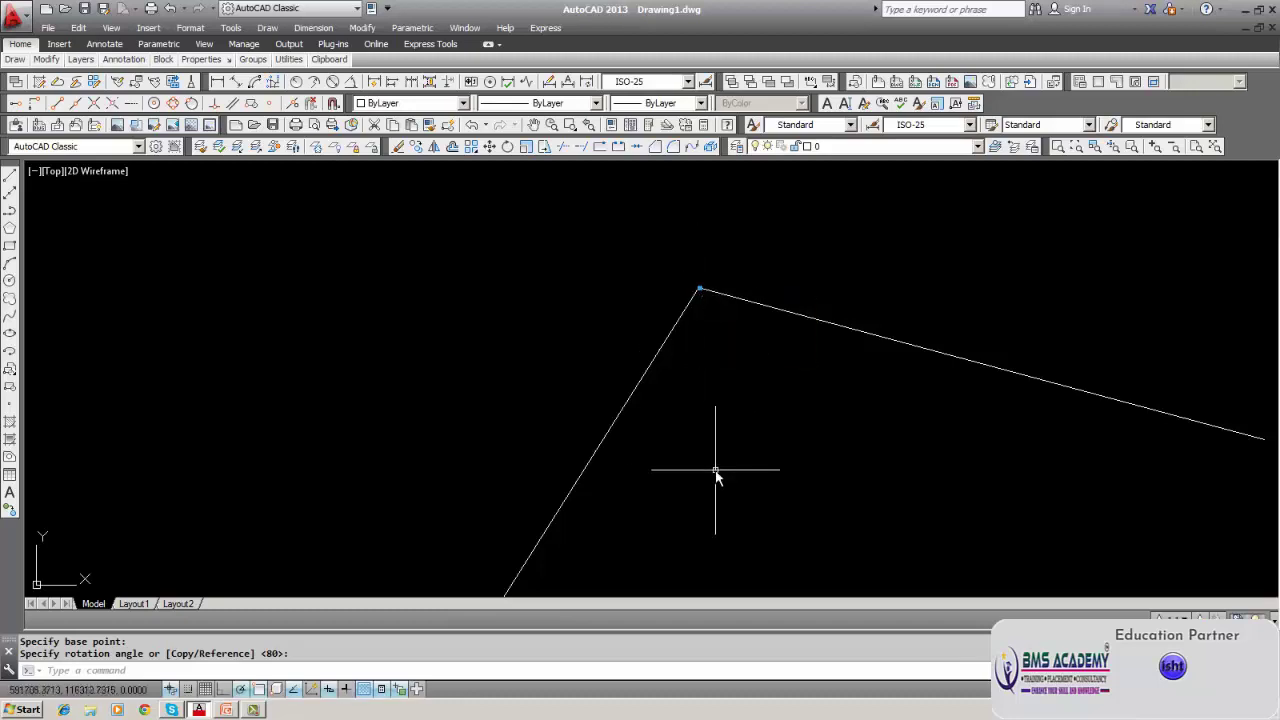
{"action": "middle_click_drag", "start_coordinate": [716, 471], "coordinate": [716, 407]}
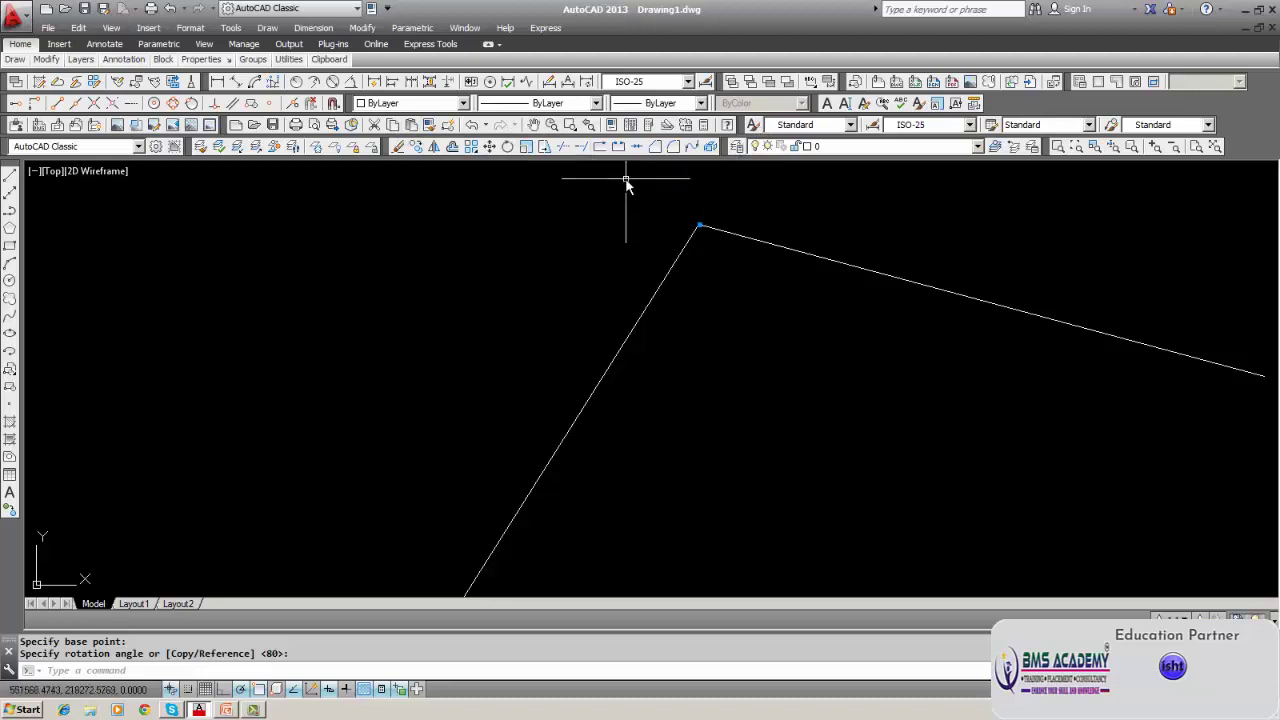
Start rotating the left line about the corner, then cancel.
{"action": "key", "text": "Return"}
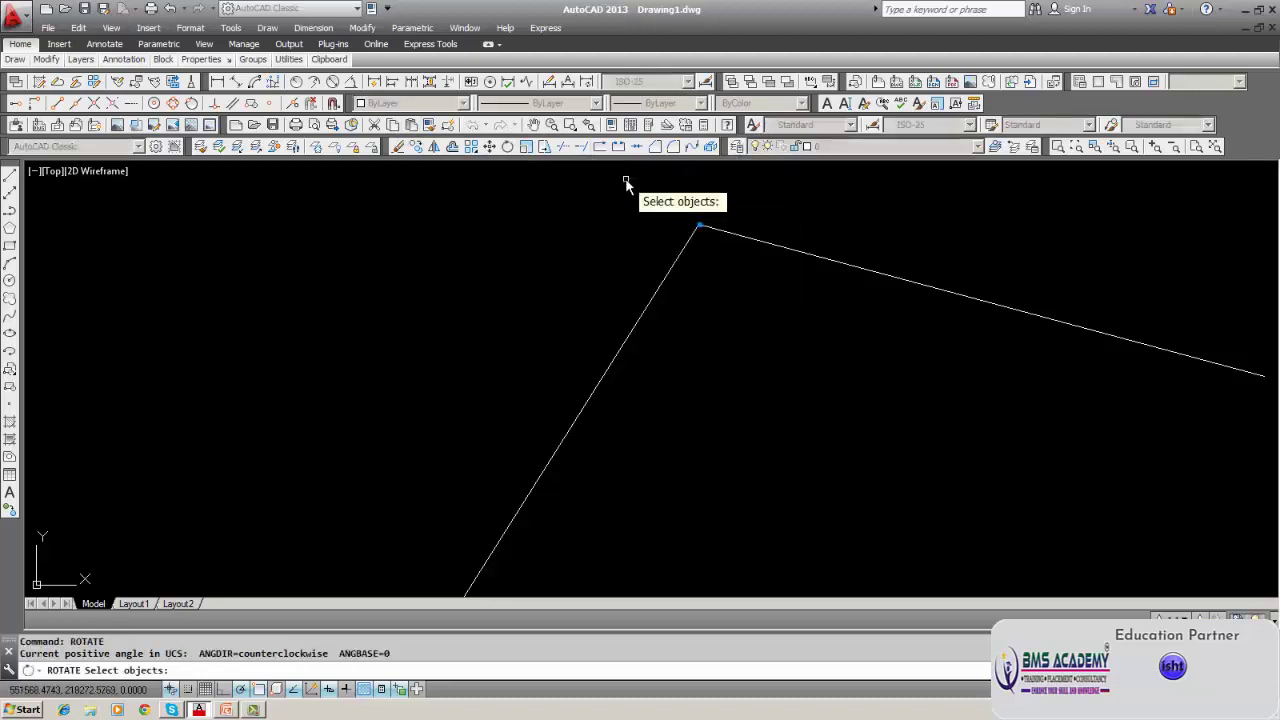
{"action": "left_click", "coordinate": [688, 240]}
{"action": "key", "text": "Return"}
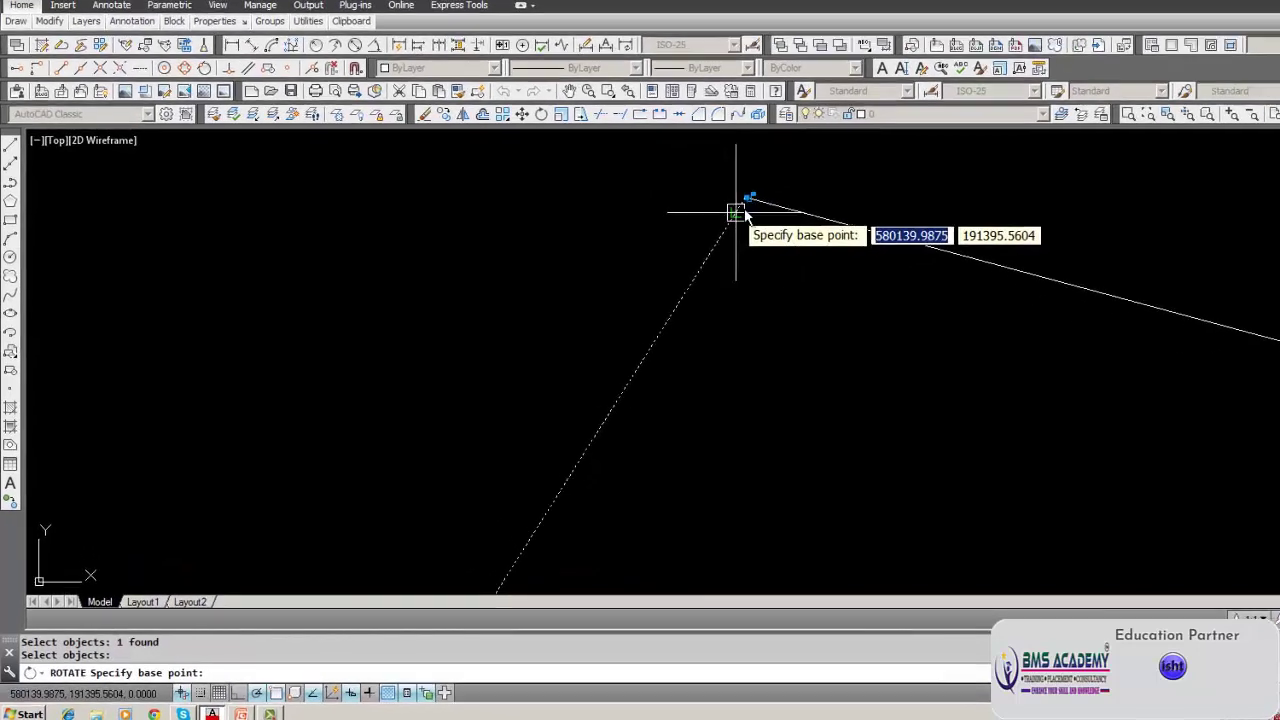
{"action": "left_click", "coordinate": [701, 223]}
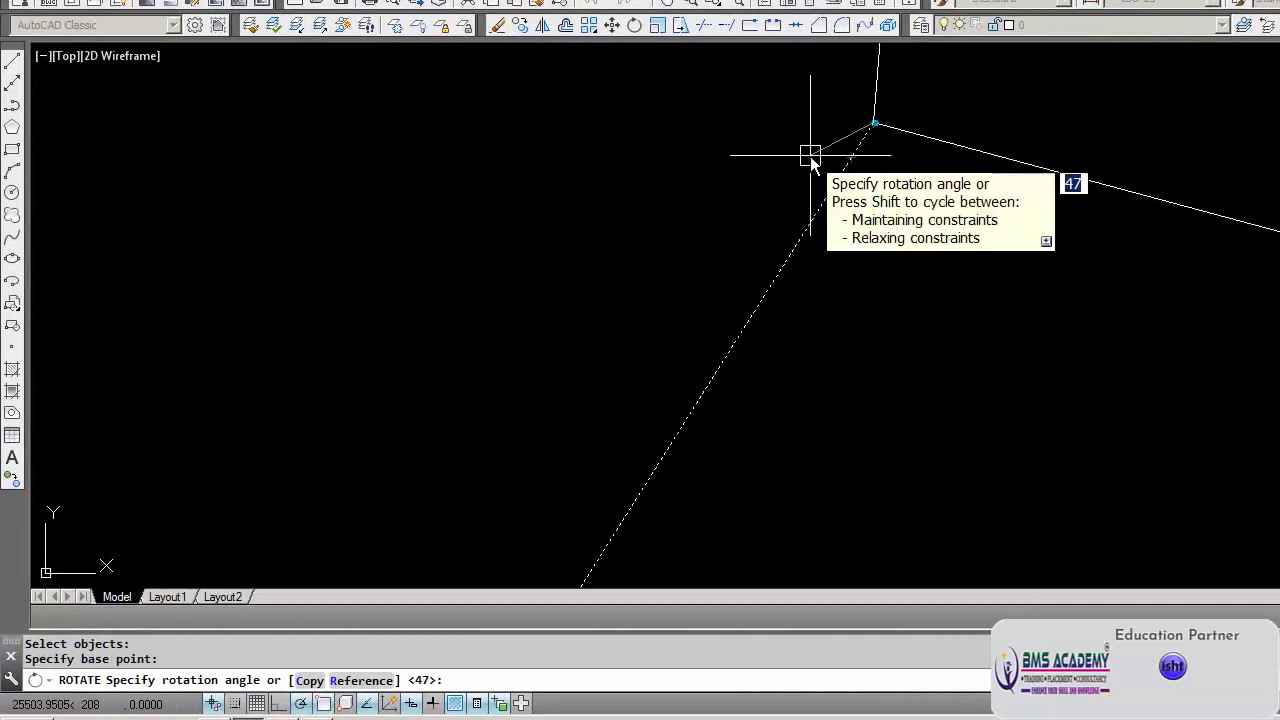
{"action": "key", "text": "Escape"}
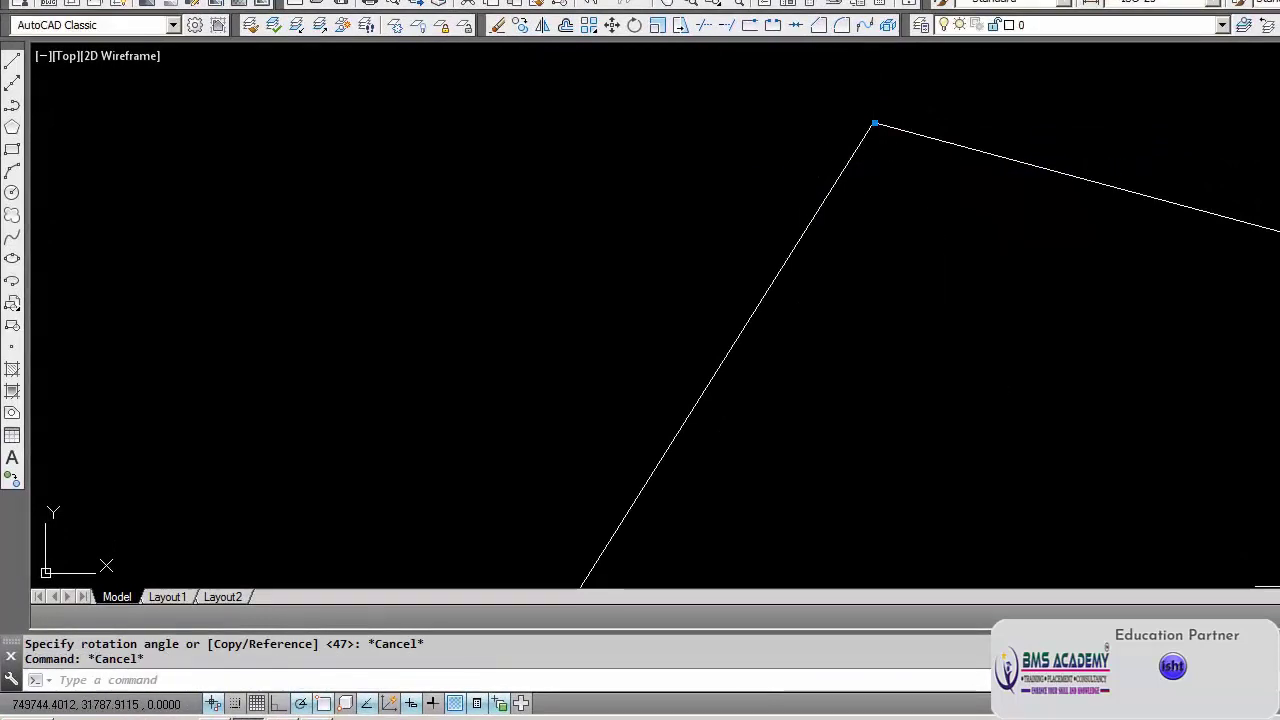
{"action": "key", "text": "Escape"}
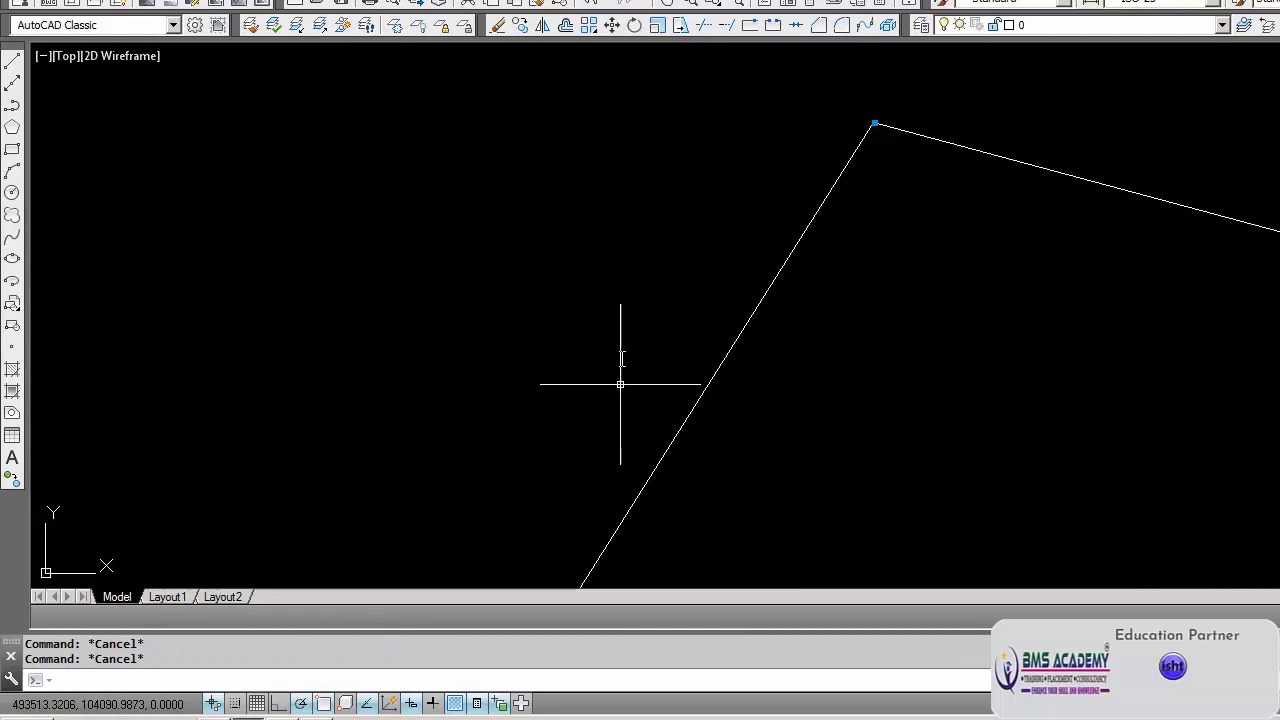
Erase both lines.
{"action": "left_click", "coordinate": [498, 25]}
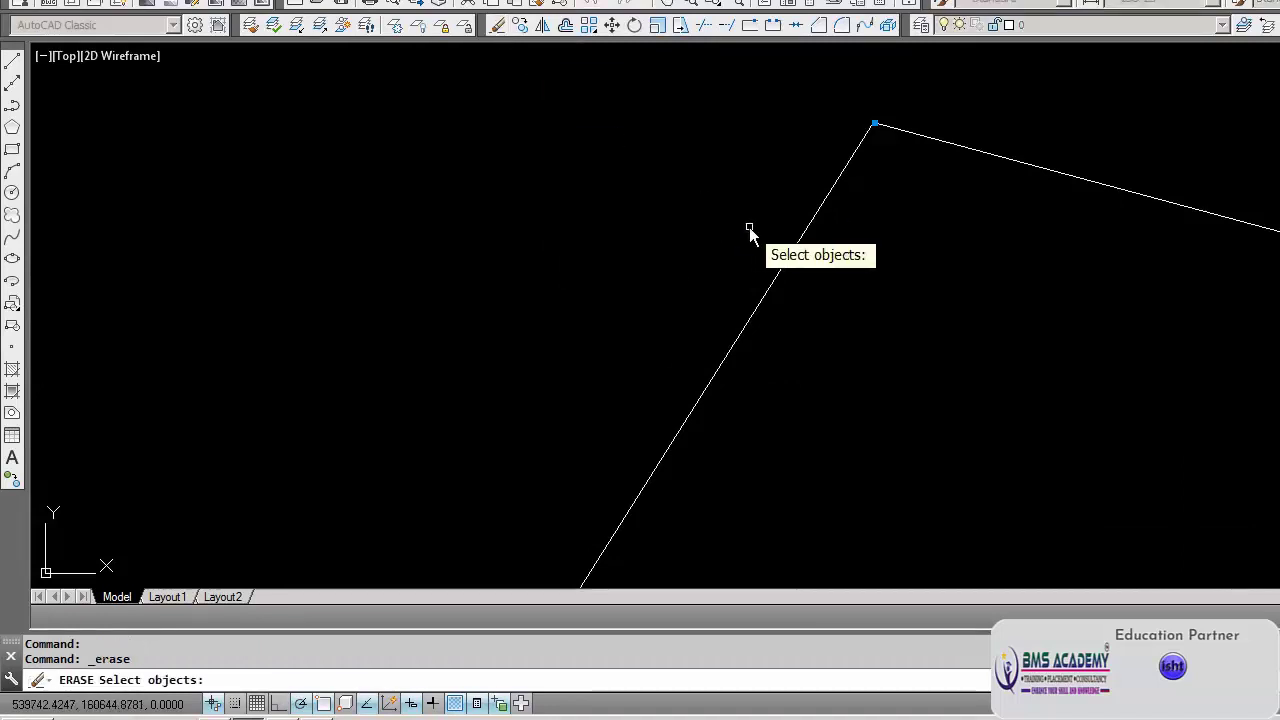
{"action": "left_click", "coordinate": [830, 210]}
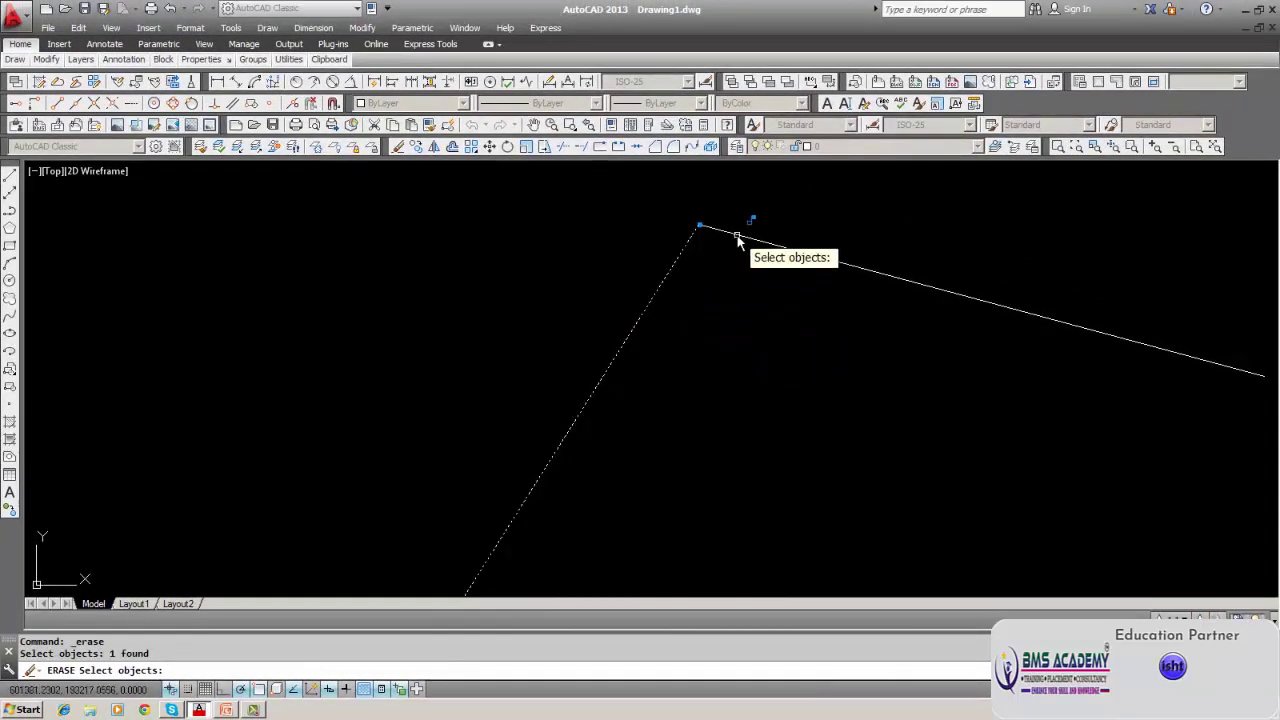
{"action": "left_click", "coordinate": [737, 240]}
{"action": "key", "text": "Return"}
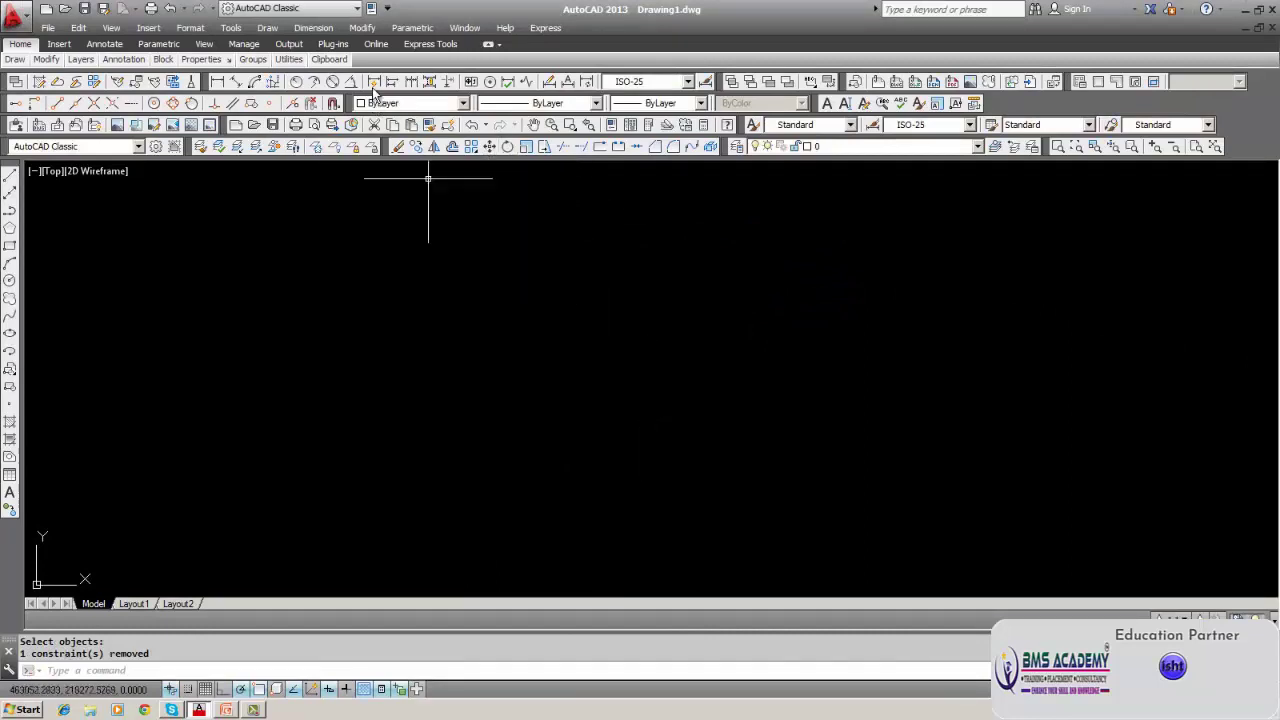
{"action": "left_click", "coordinate": [411, 27]}
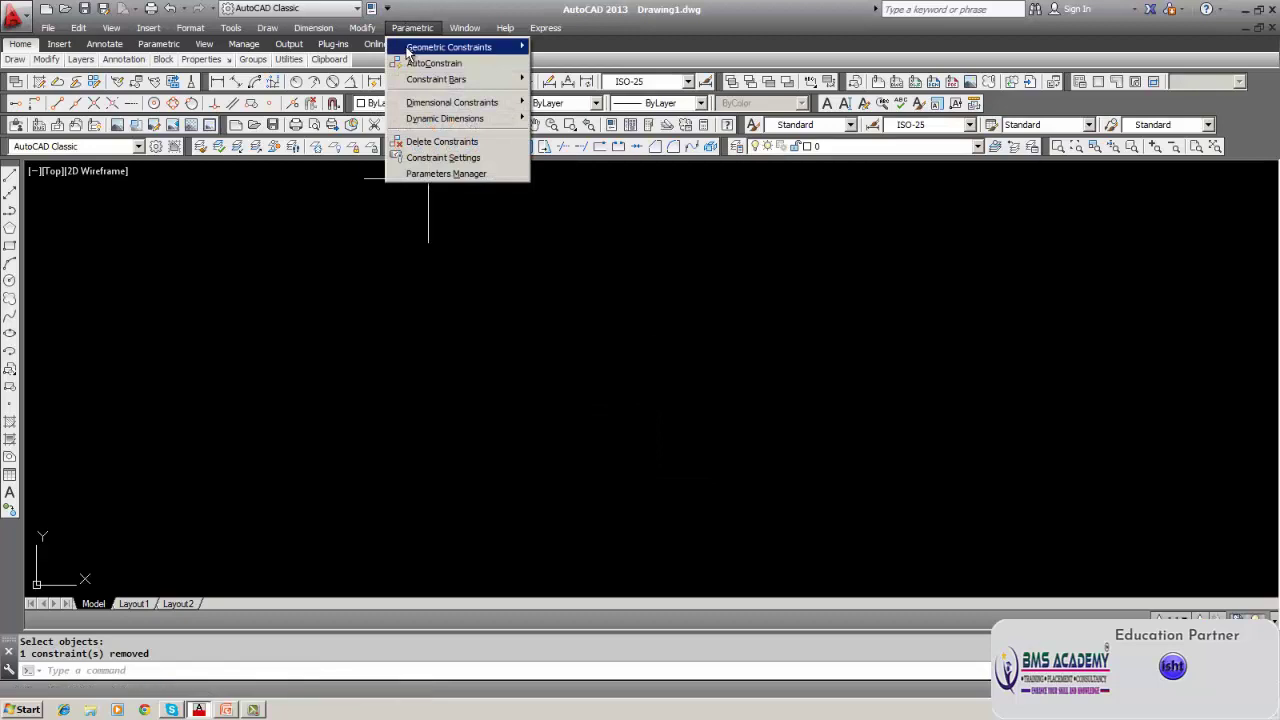
{"action": "mouse_move", "coordinate": [455, 47]}
{"action": "left_click", "coordinate": [337, 452]}
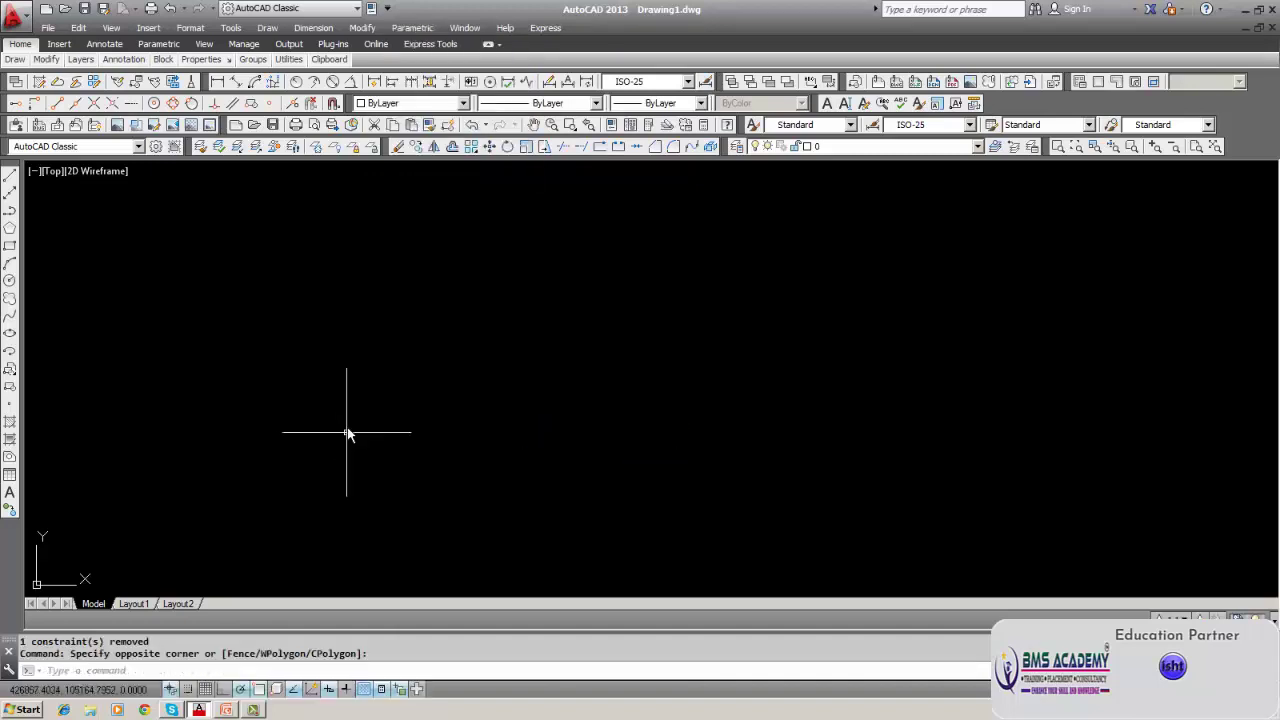
Draw a circle near the middle of the drawing.
{"action": "left_click", "coordinate": [10, 282]}
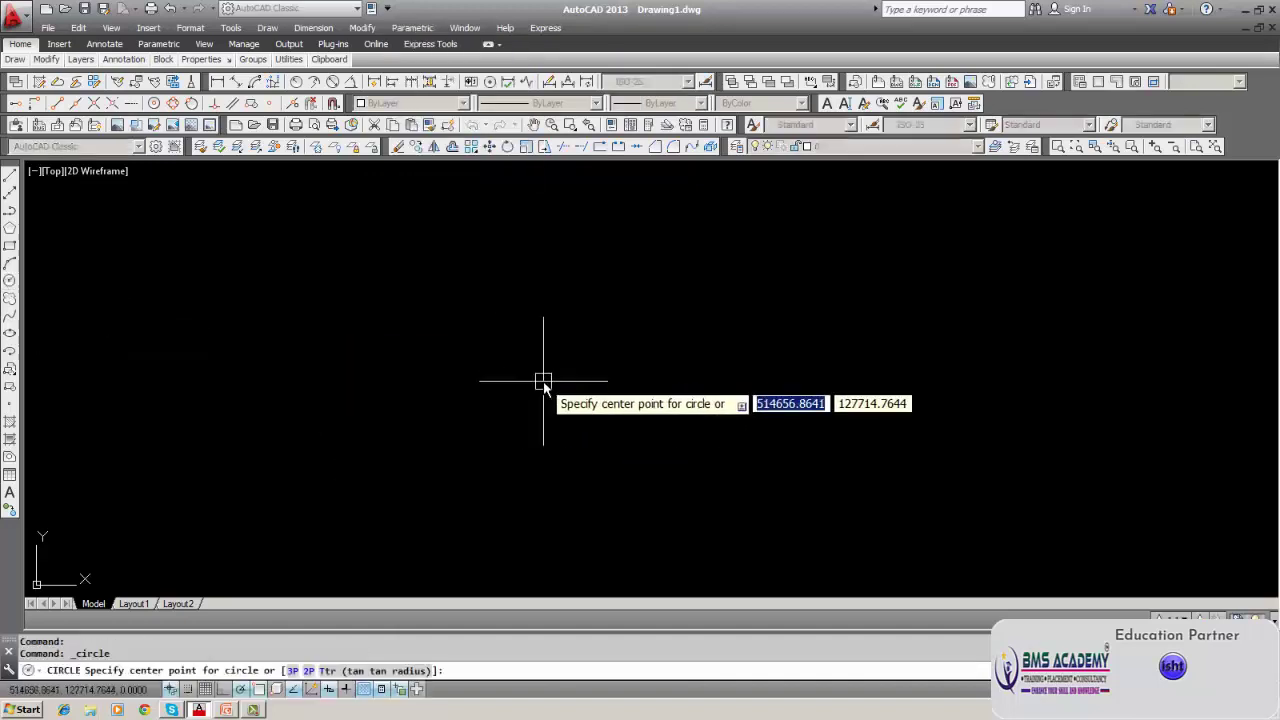
{"action": "left_click", "coordinate": [544, 379]}
{"action": "left_click", "coordinate": [458, 422]}
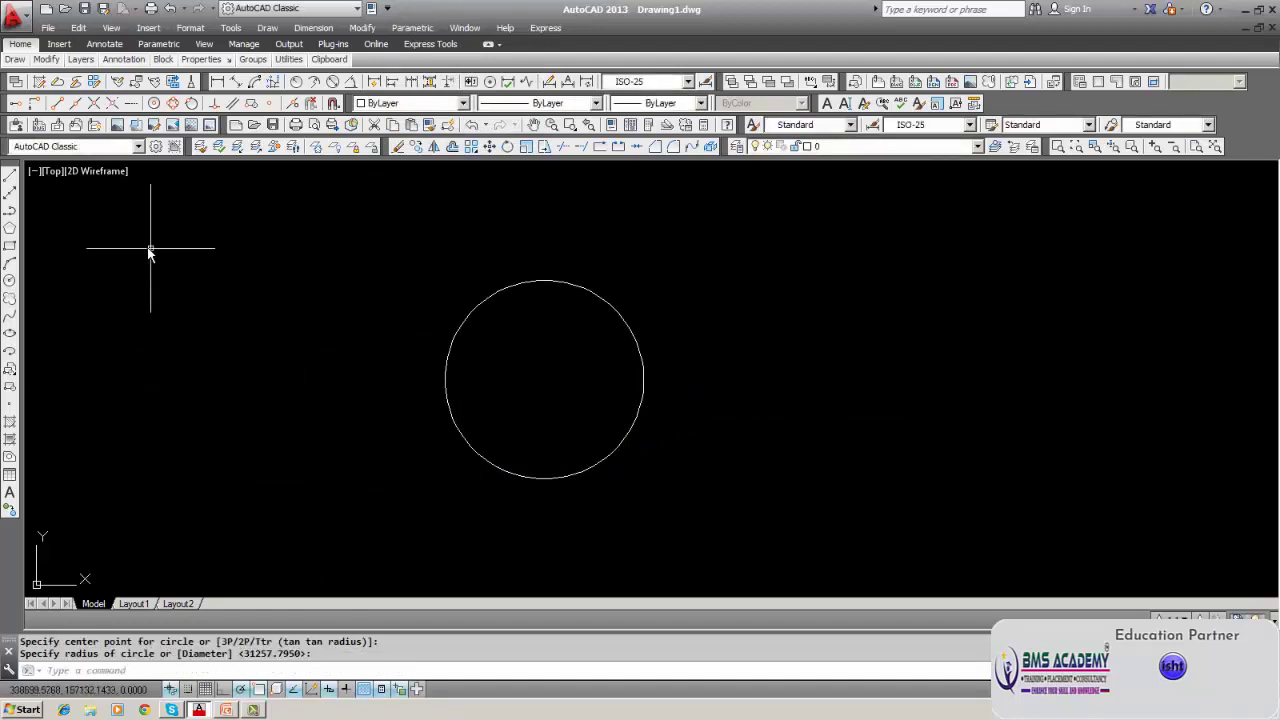
Start a trial line right of the circle, cancel it, and erase it.
{"action": "left_click", "coordinate": [10, 180]}
{"action": "left_click", "coordinate": [1003, 410]}
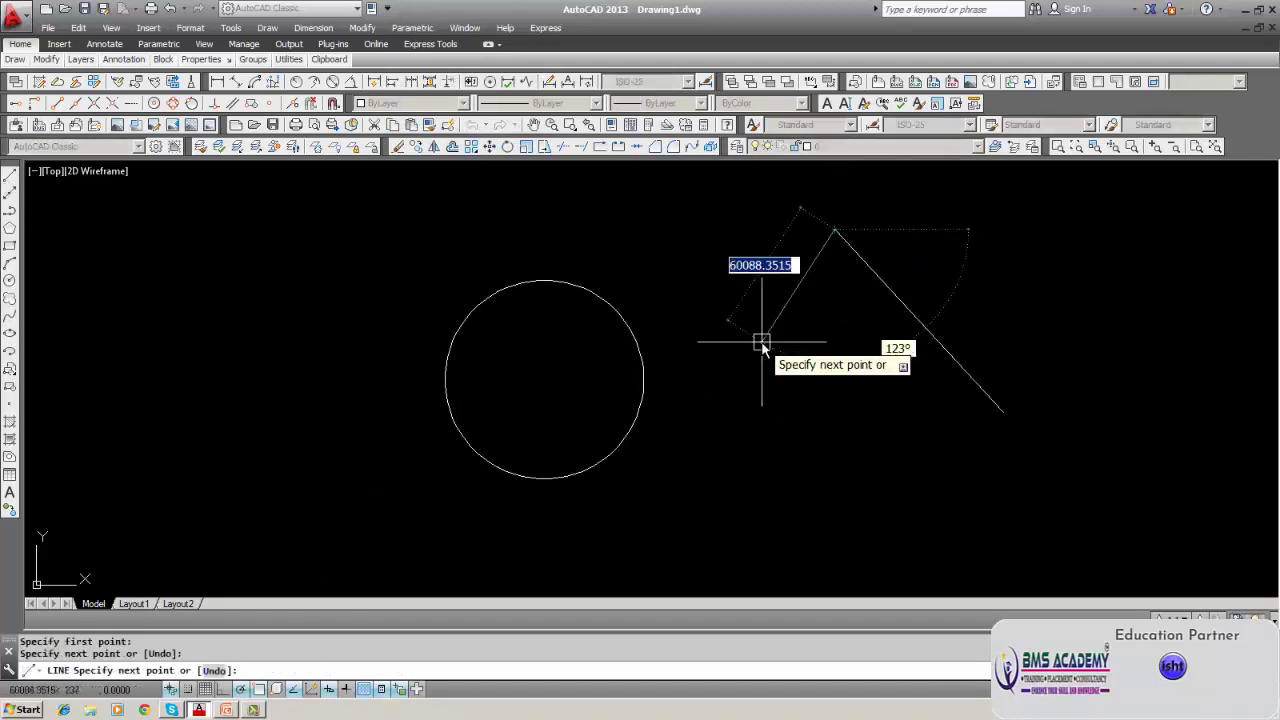
{"action": "key", "text": "Escape"}
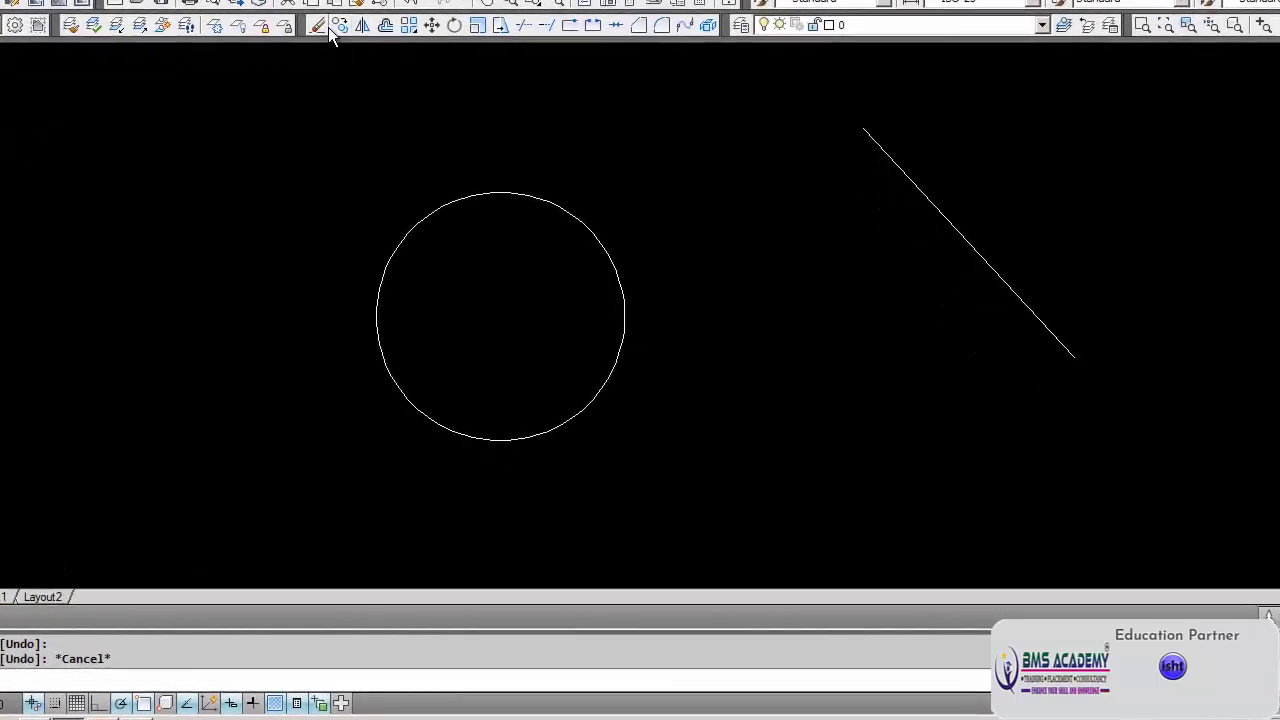
{"action": "left_click", "coordinate": [327, 27]}
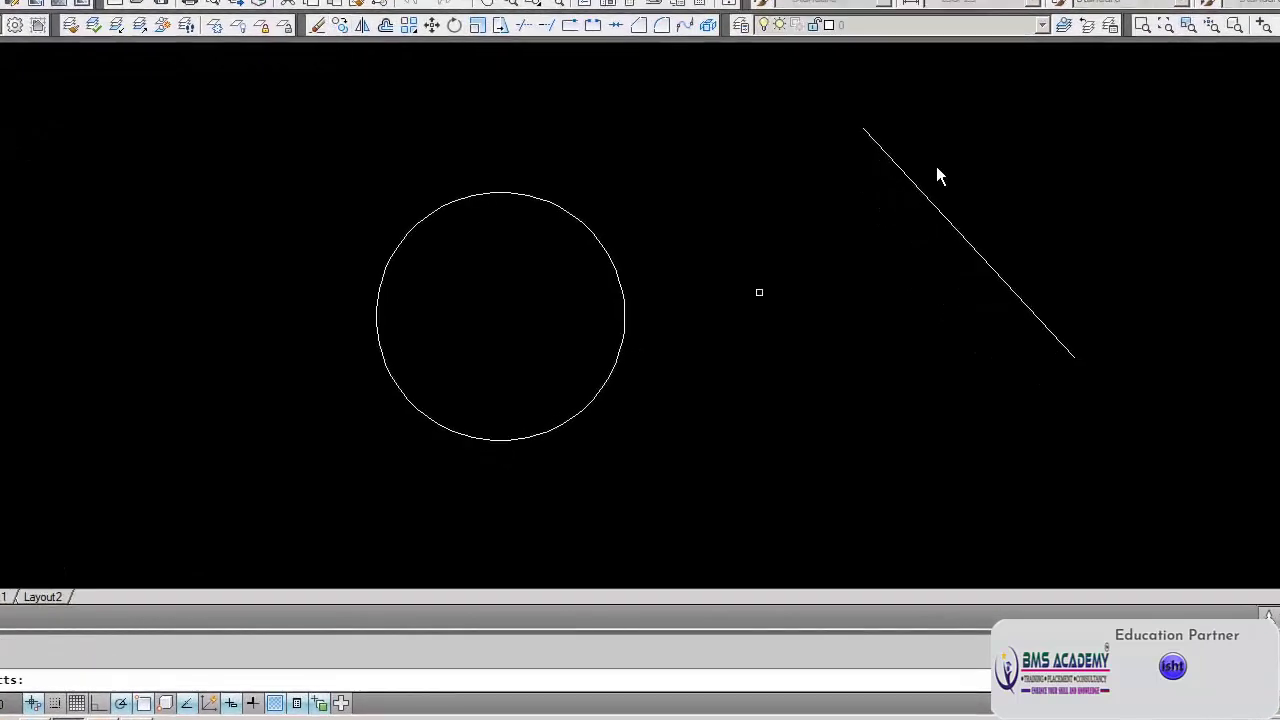
{"action": "left_click", "coordinate": [963, 232]}
{"action": "left_click", "coordinate": [934, 275]}
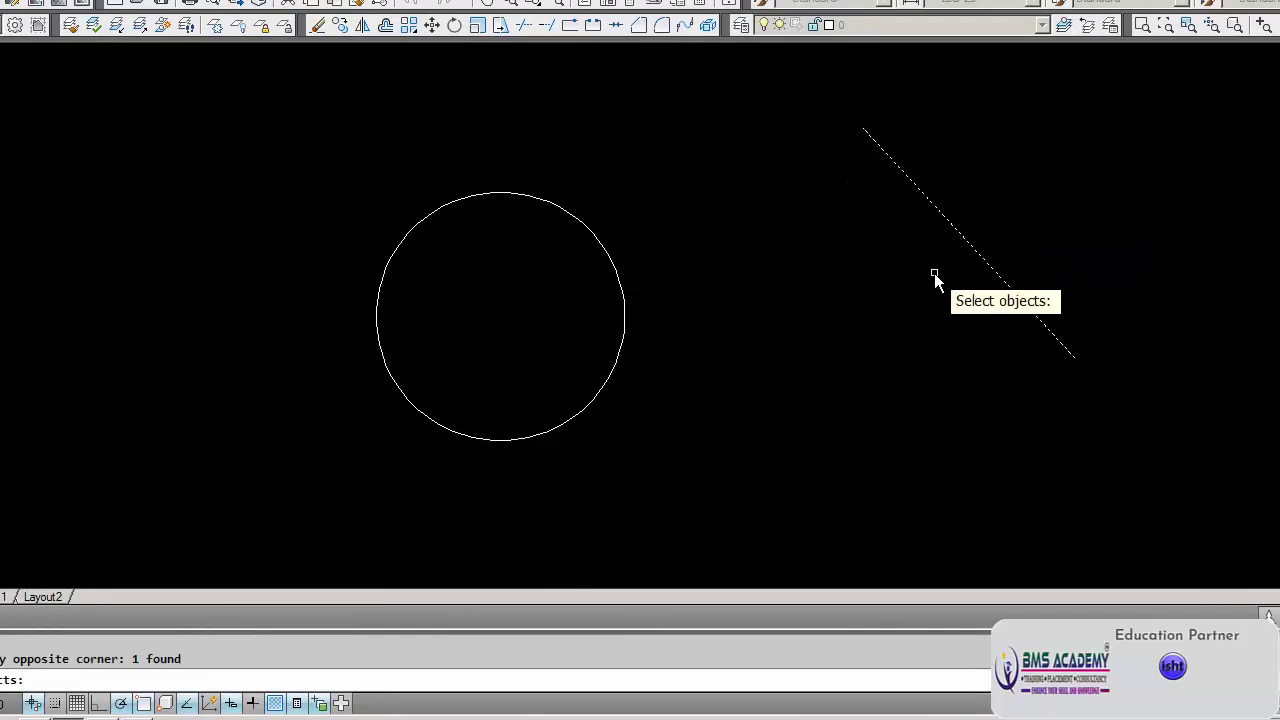
{"action": "key", "text": "Return"}
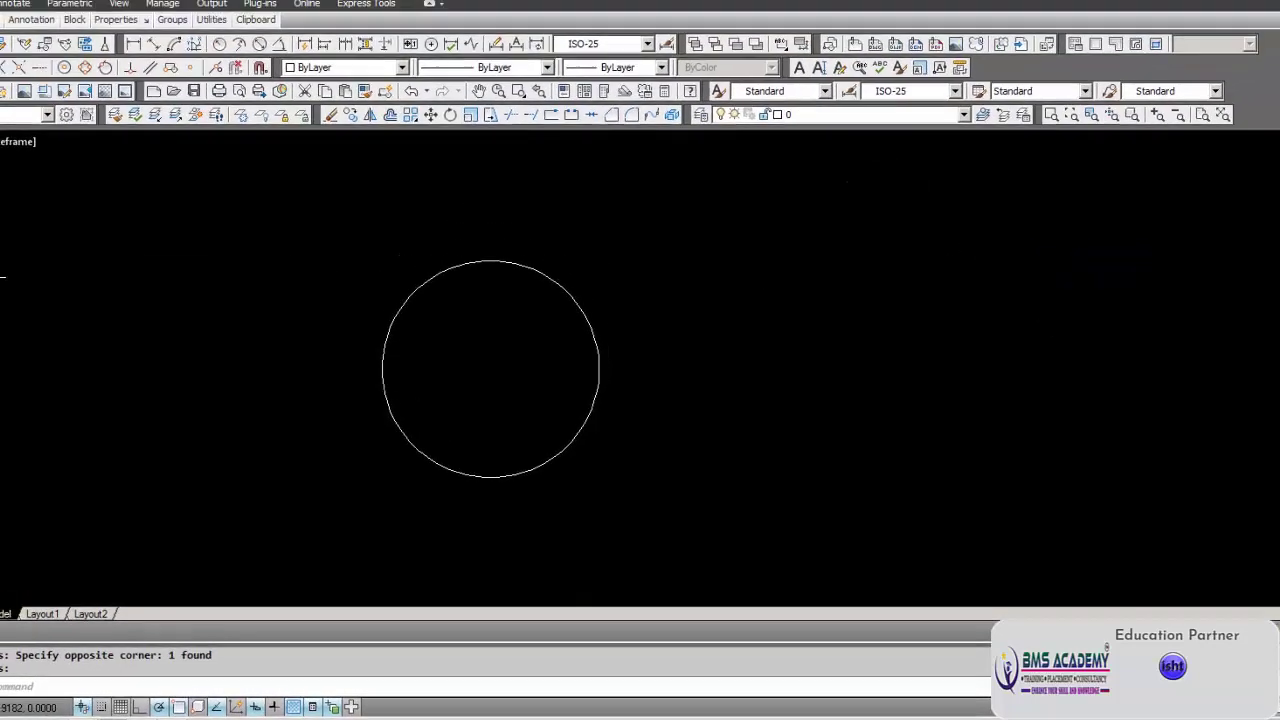
Draw a short line rising toward the upper right of the circle.
{"action": "type", "text": "l"}
{"action": "key", "text": "Return"}
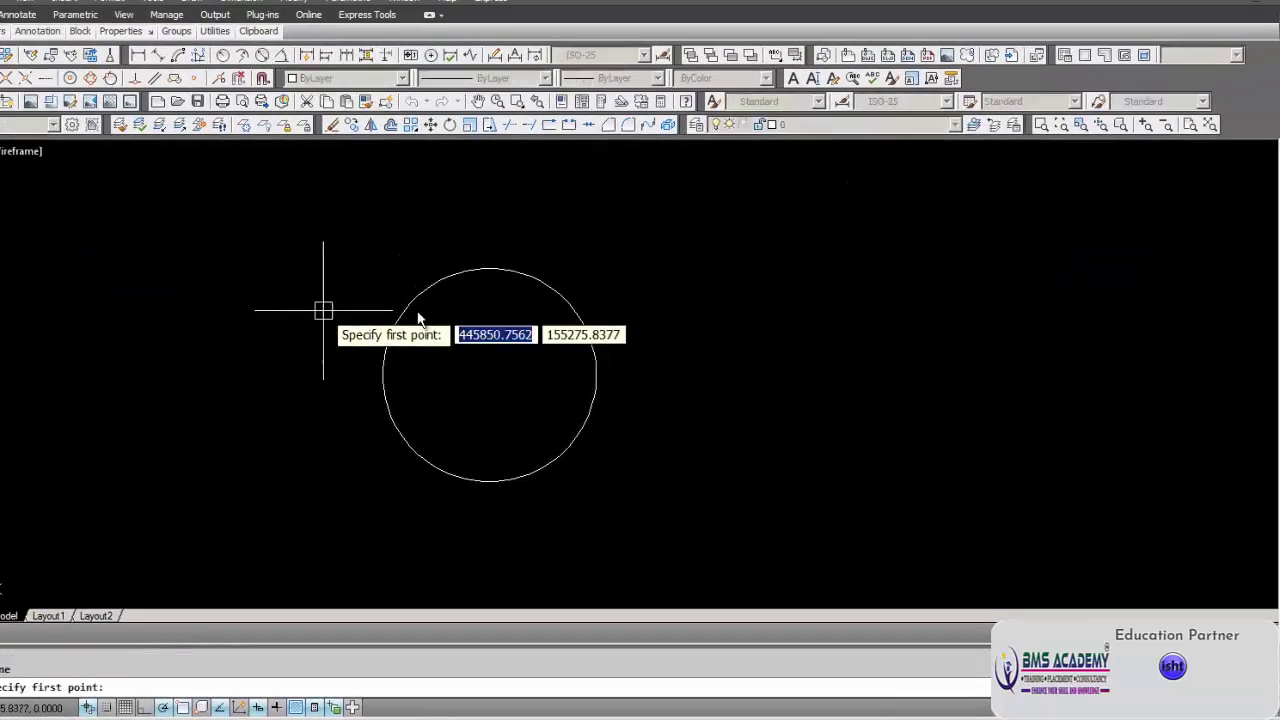
{"action": "left_click", "coordinate": [690, 225]}
{"action": "left_click", "coordinate": [924, 160]}
{"action": "key", "text": "Escape"}
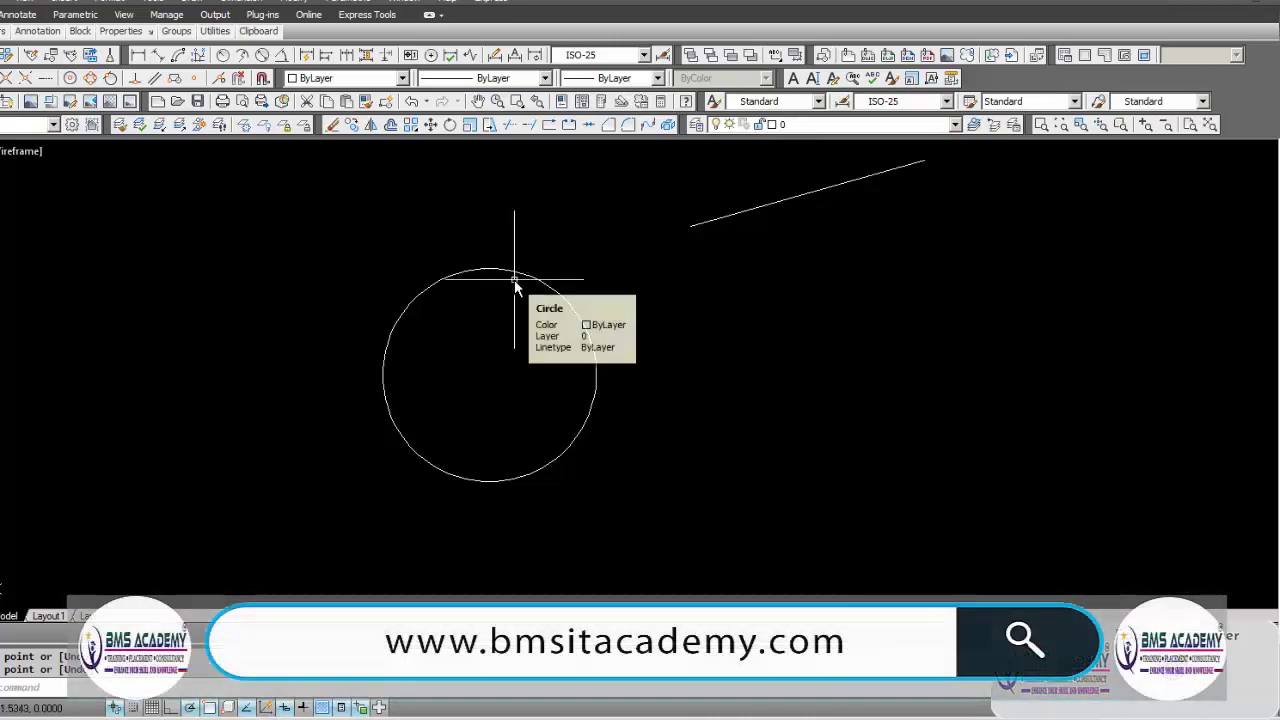
Apply a Tangent constraint between the circle and the short line.
{"action": "left_click", "coordinate": [360, 3]}
{"action": "mouse_move", "coordinate": [366, 20]}
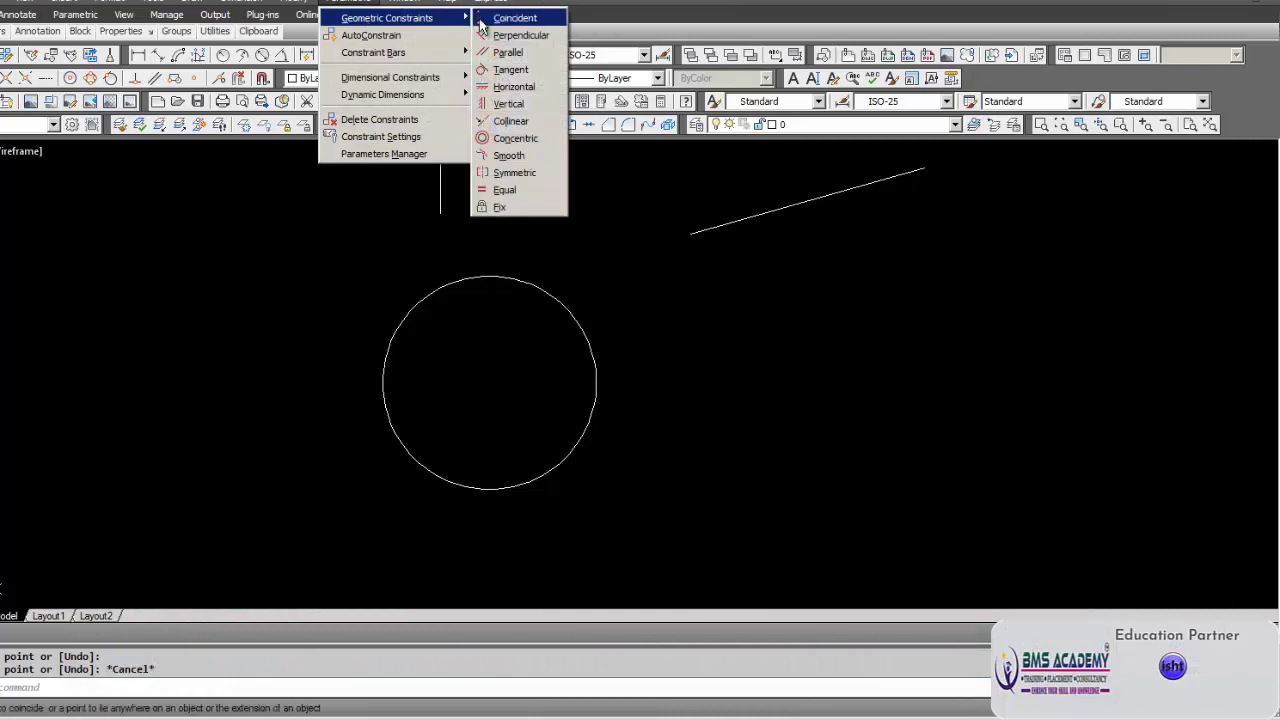
{"action": "left_click", "coordinate": [510, 69]}
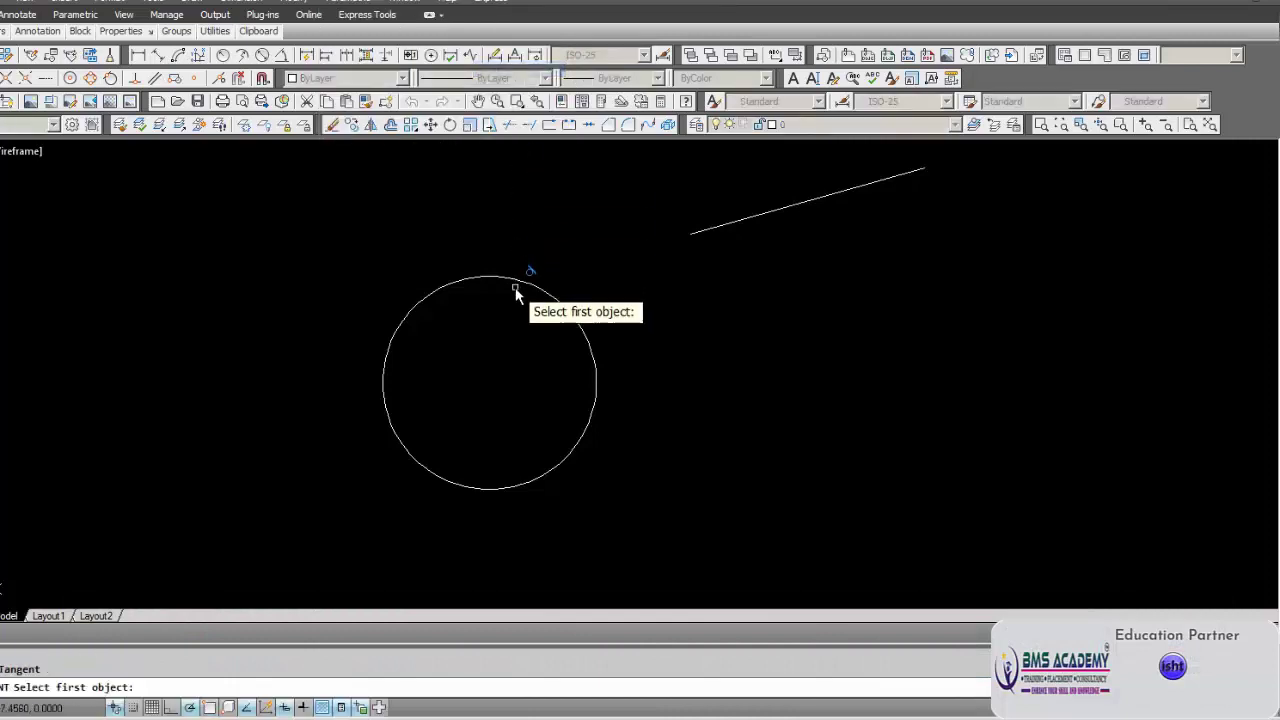
{"action": "left_click", "coordinate": [521, 281]}
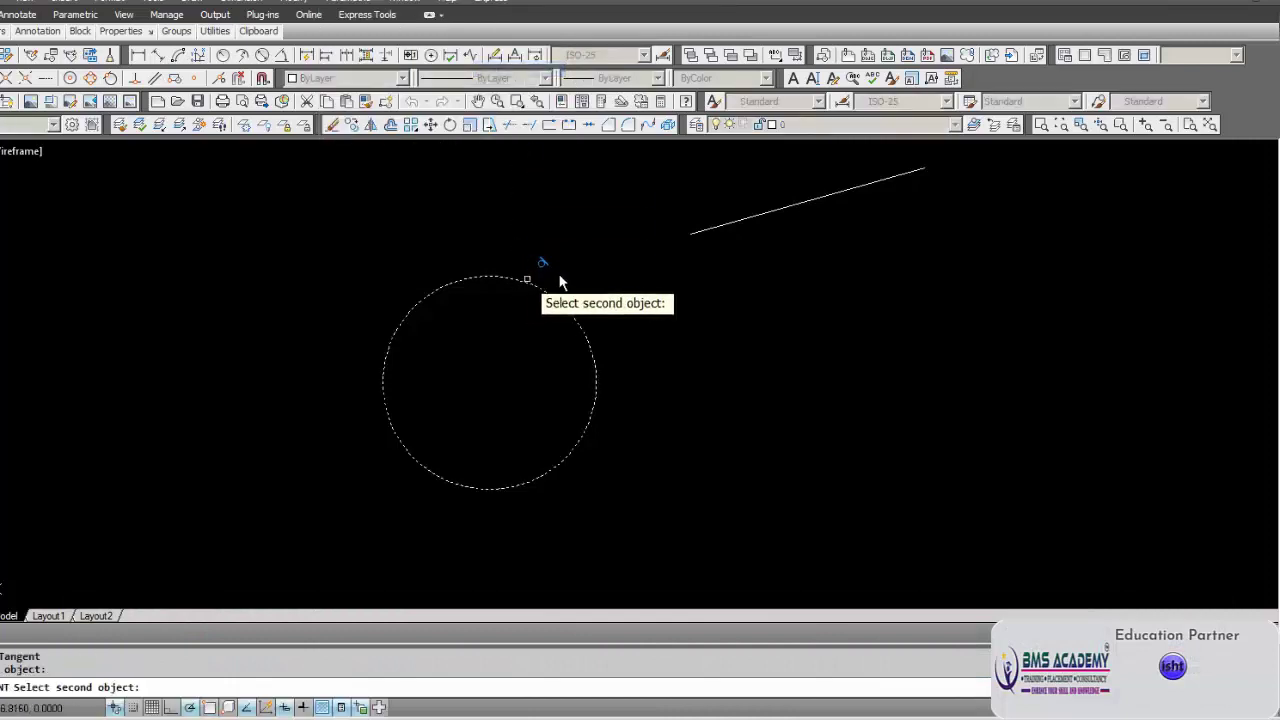
{"action": "left_click", "coordinate": [711, 232]}
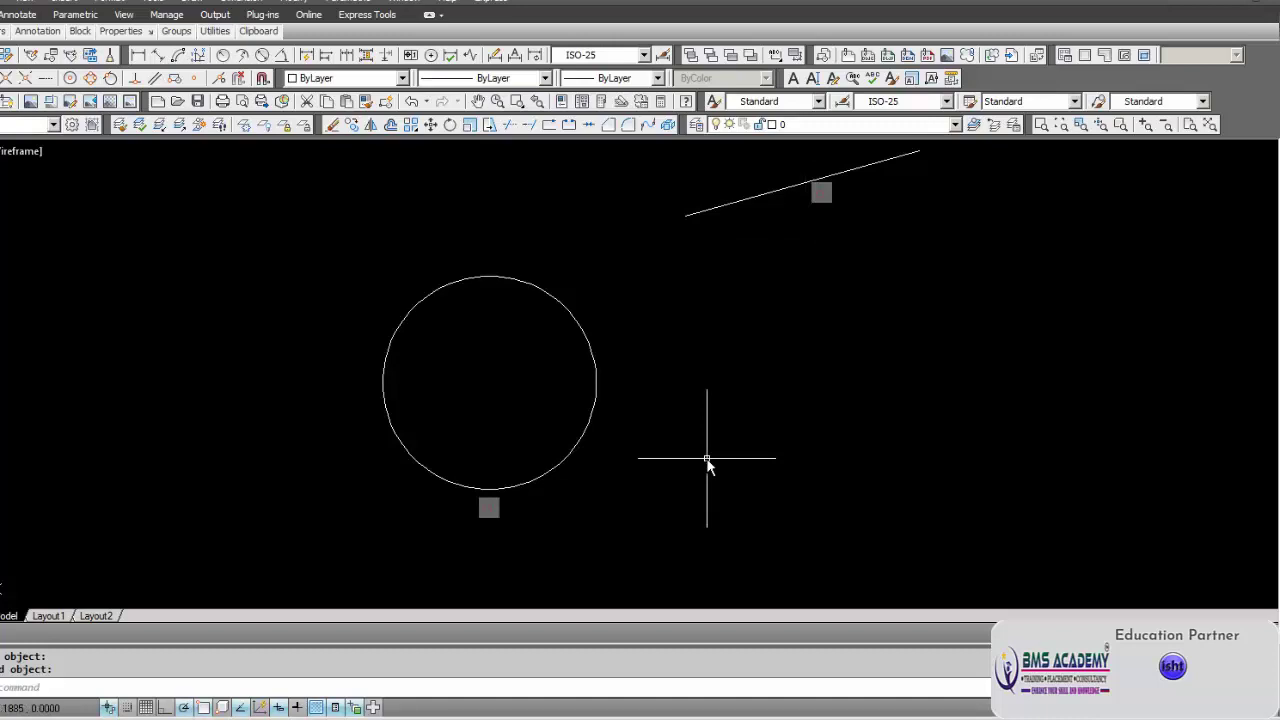
{"action": "left_click", "coordinate": [350, 2]}
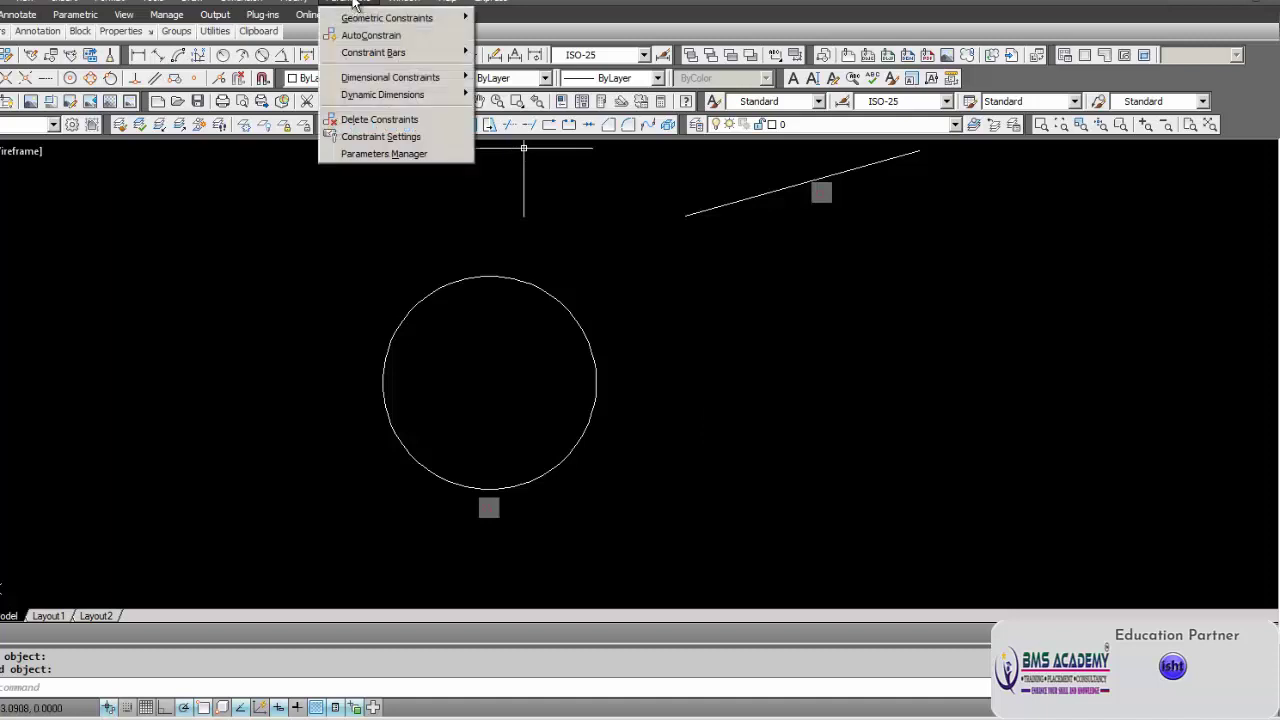
{"action": "mouse_move", "coordinate": [400, 18]}
{"action": "left_click", "coordinate": [503, 20]}
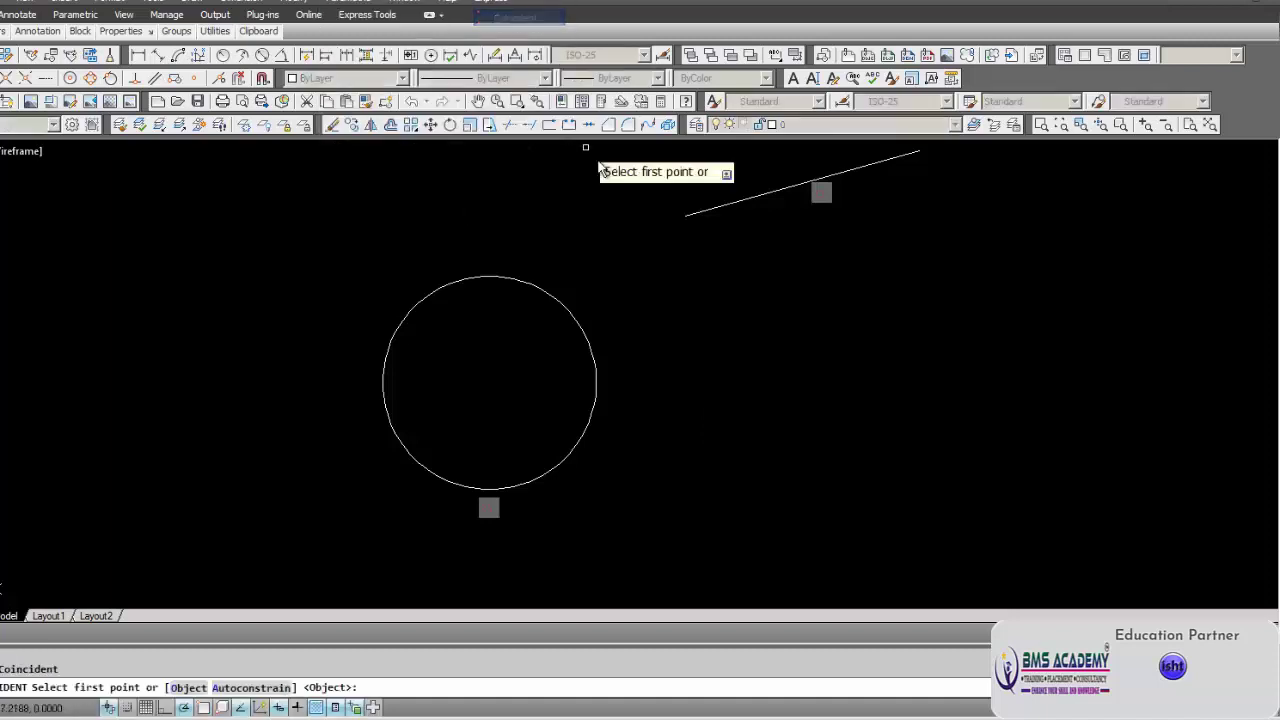
{"action": "left_click", "coordinate": [688, 215]}
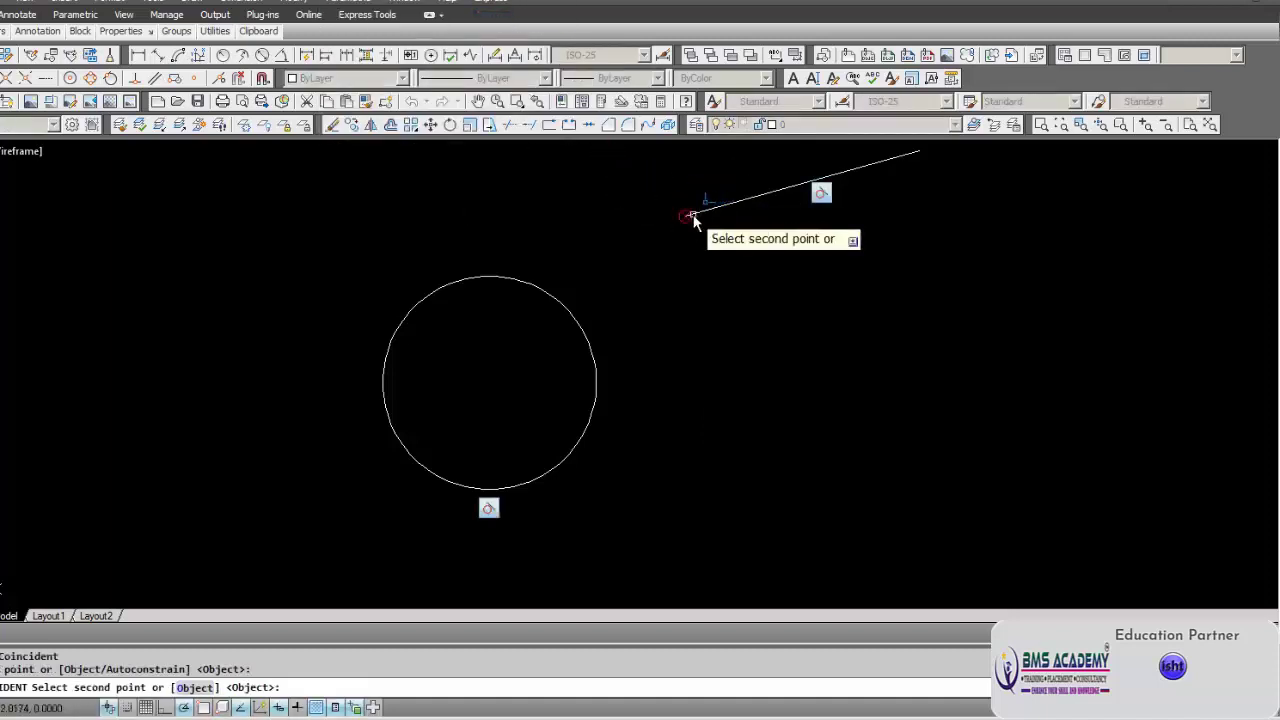
{"action": "left_click", "coordinate": [461, 285]}
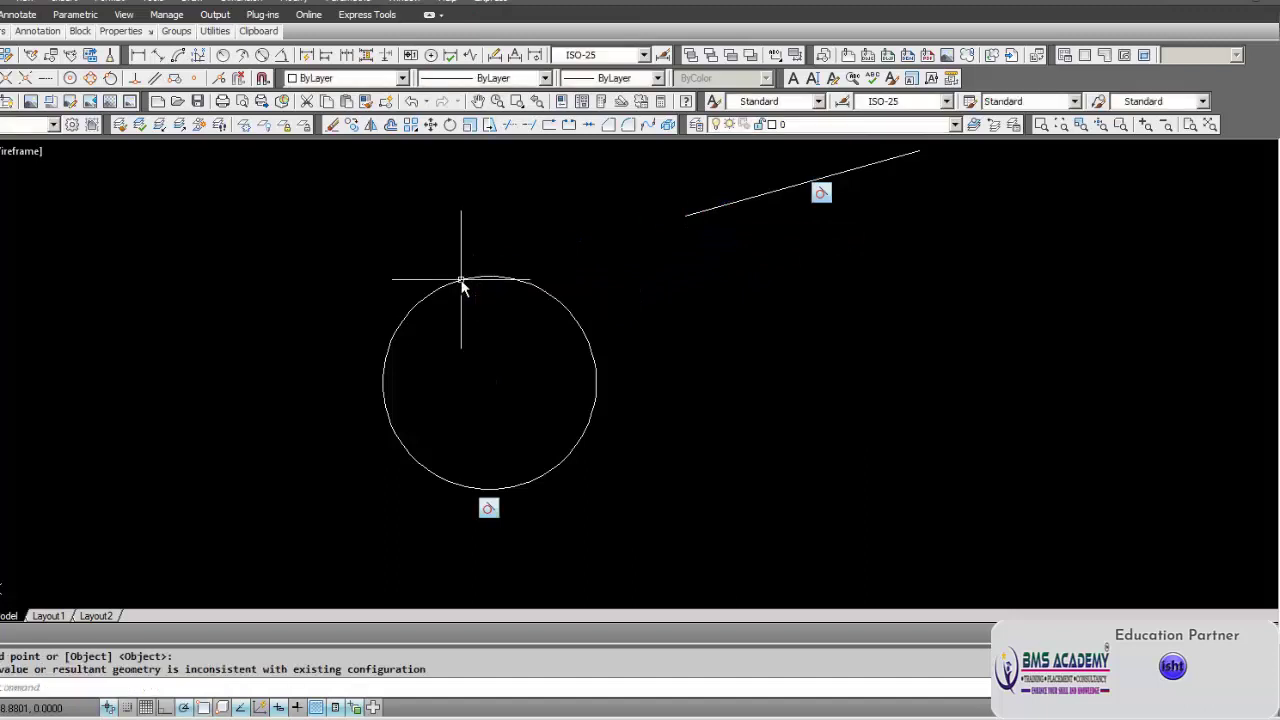
{"action": "left_click", "coordinate": [711, 212]}
{"action": "left_click", "coordinate": [590, 254]}
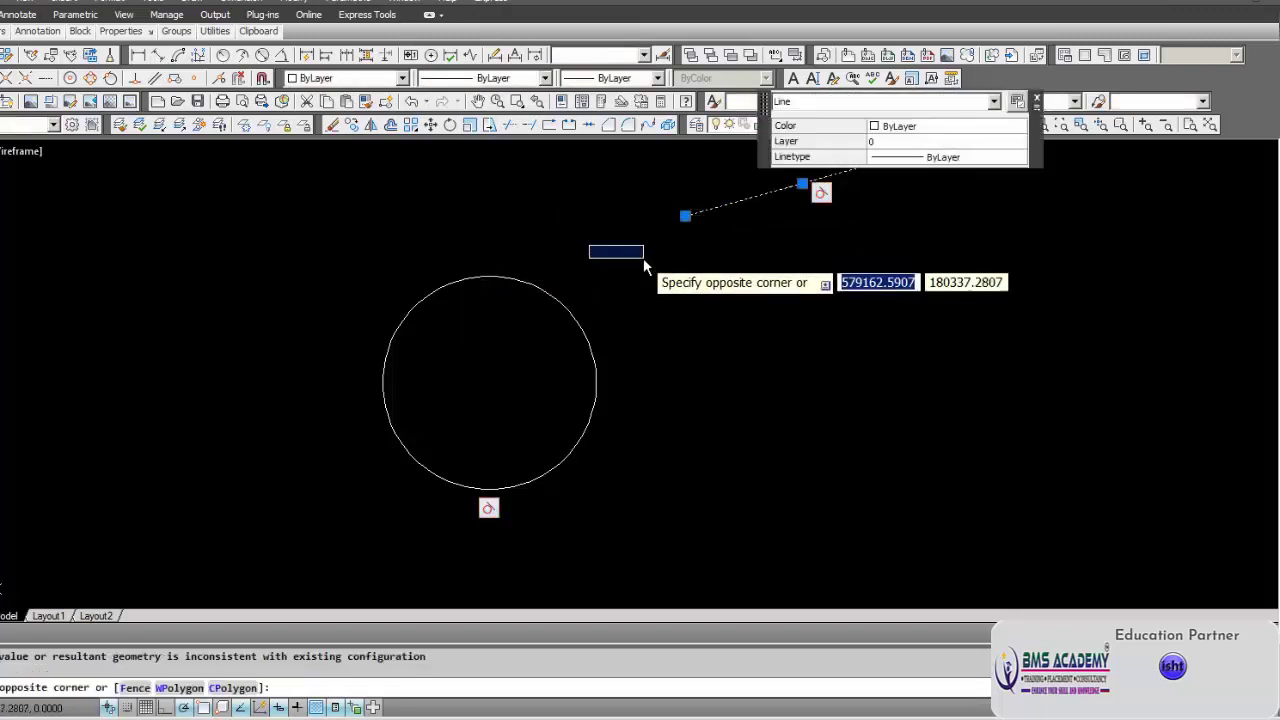
{"action": "key", "text": "Escape"}
{"action": "key", "text": "Escape"}
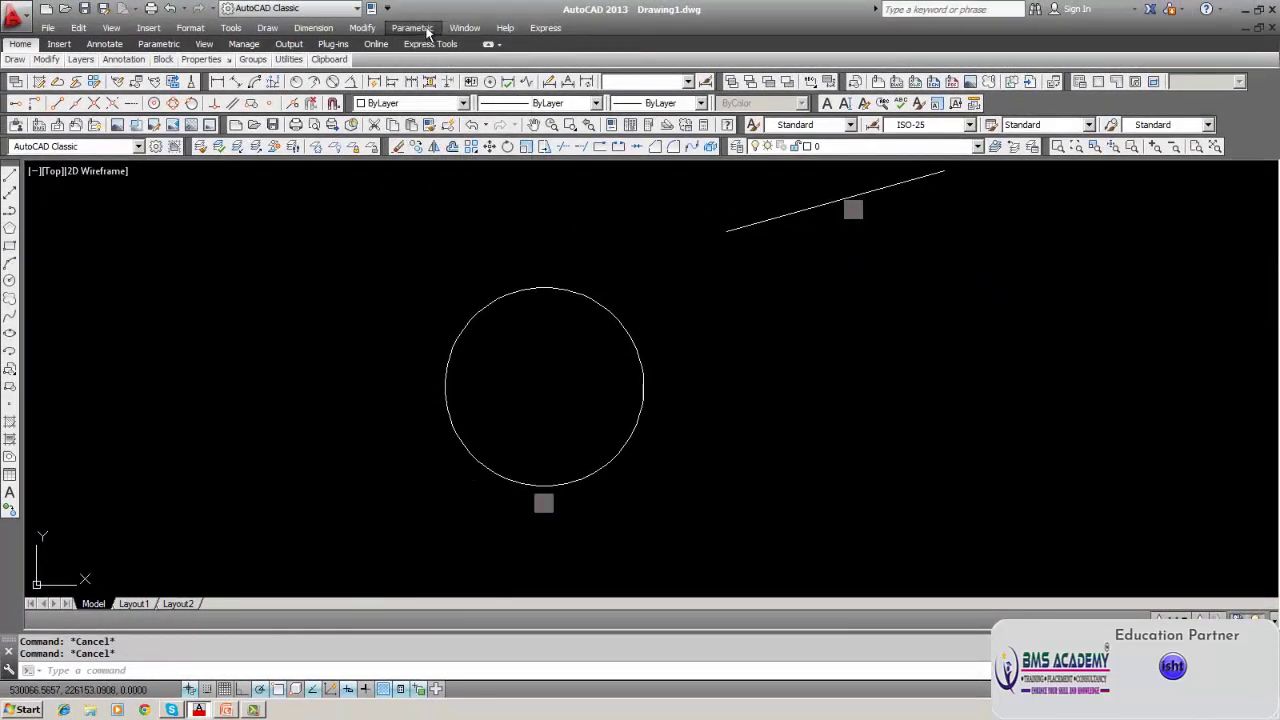
{"action": "left_click", "coordinate": [428, 29]}
{"action": "left_click", "coordinate": [504, 325]}
{"action": "left_click", "coordinate": [10, 175]}
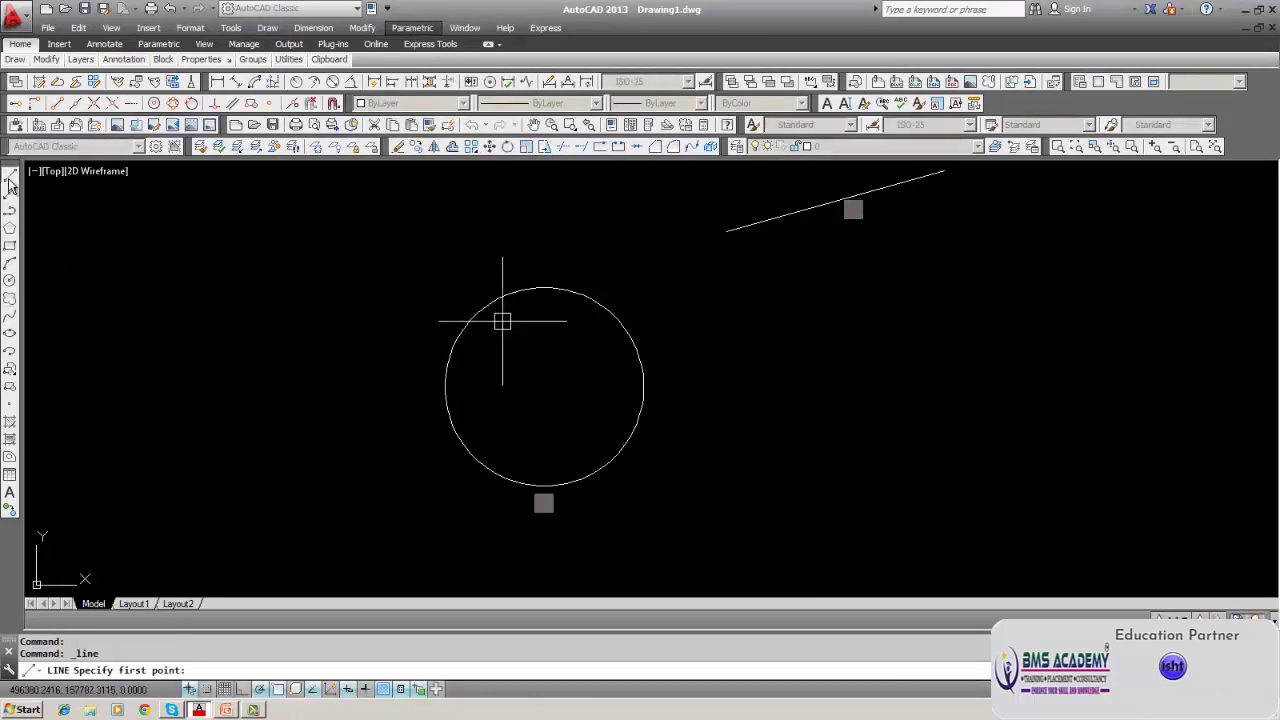
{"action": "left_click", "coordinate": [362, 468]}
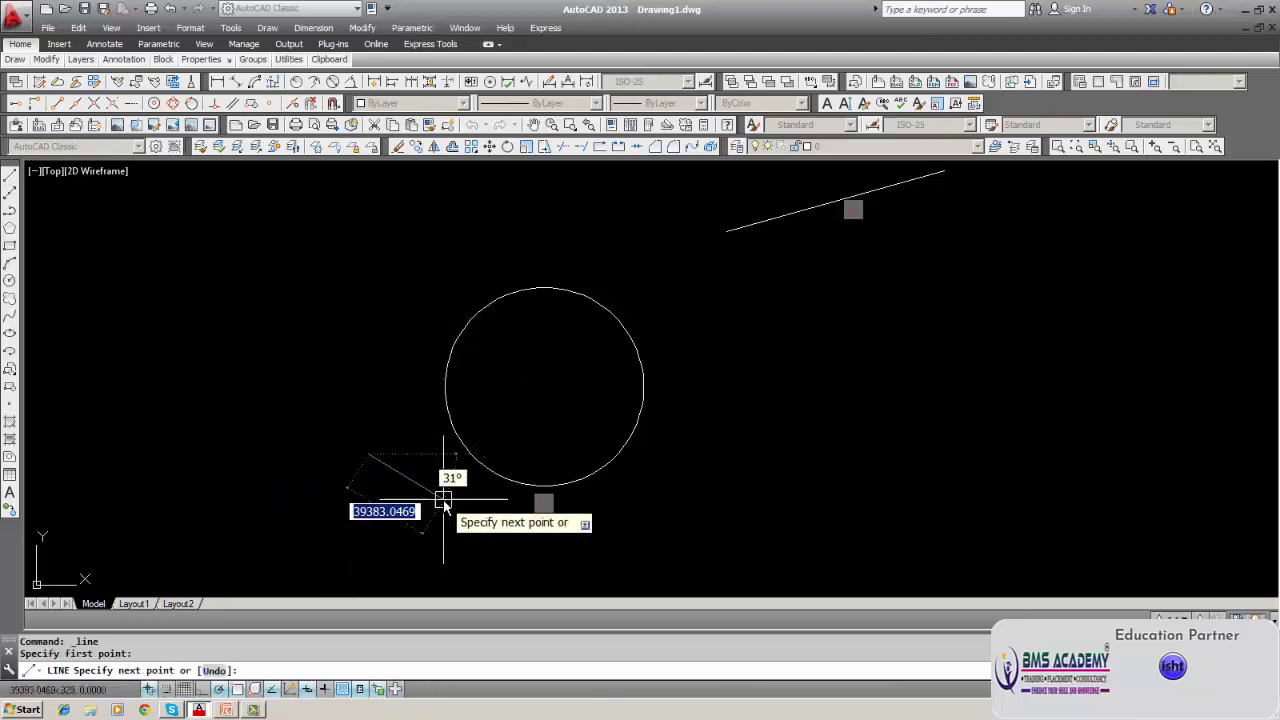
{"action": "key", "text": "Escape"}
{"action": "left_click", "coordinate": [10, 176]}
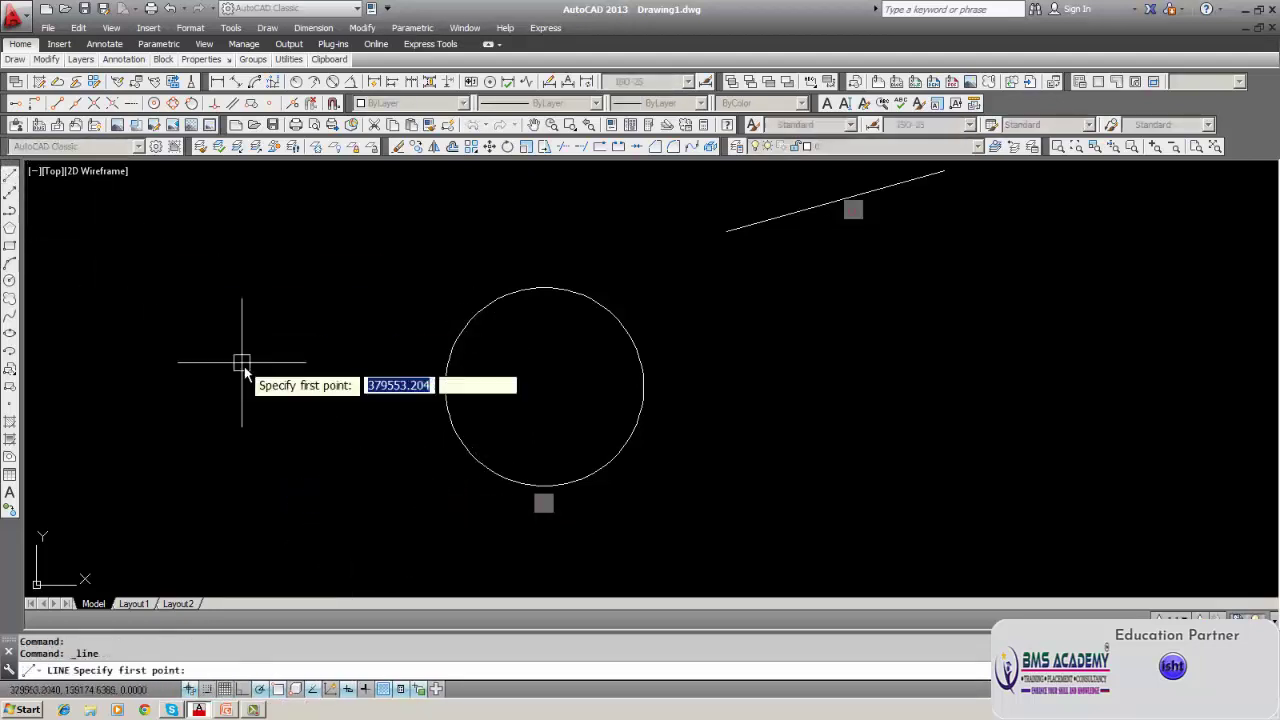
{"action": "type", "text": "cen"}
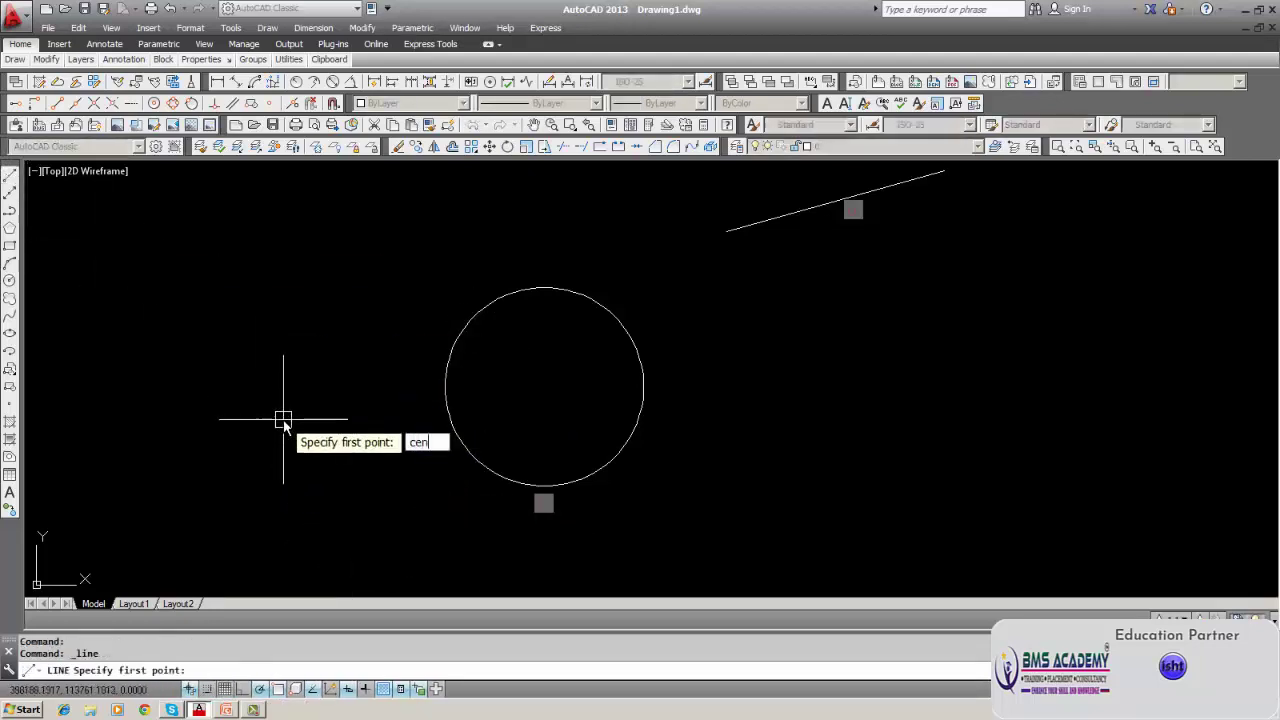
{"action": "key", "text": "Return"}
{"action": "left_click", "coordinate": [458, 434]}
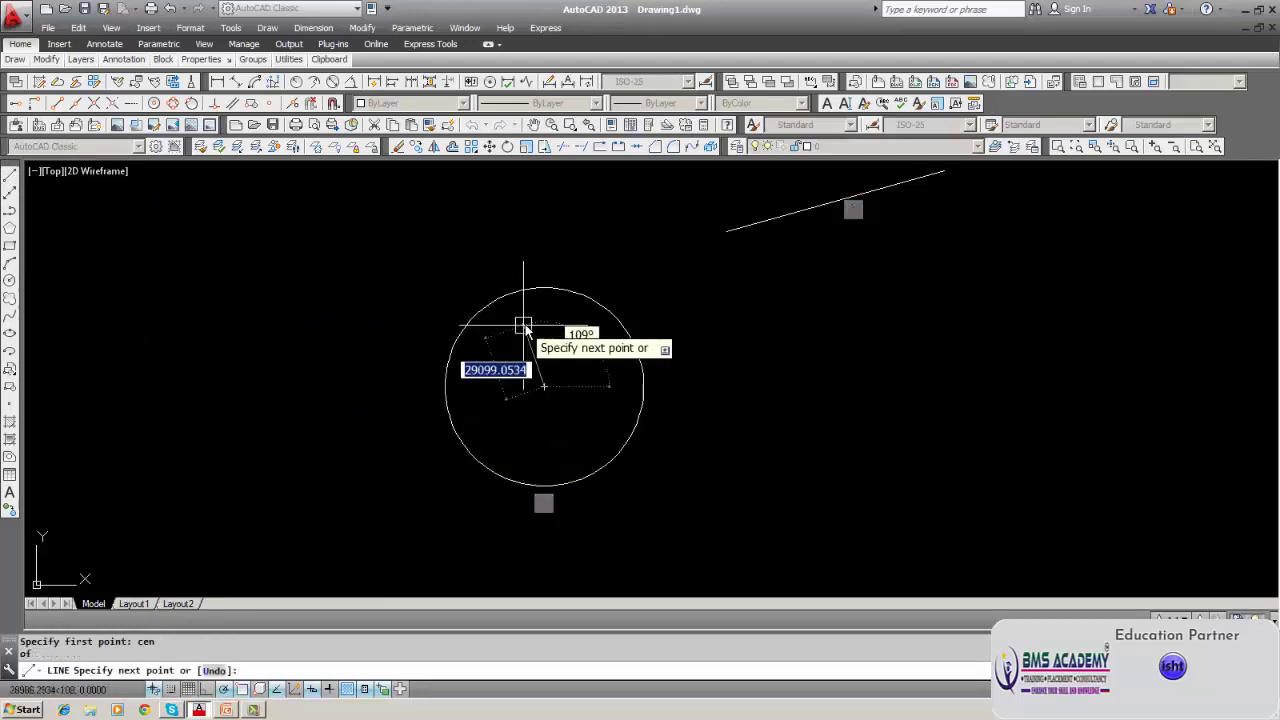
{"action": "key", "text": "Escape"}
{"action": "key", "text": "Escape"}
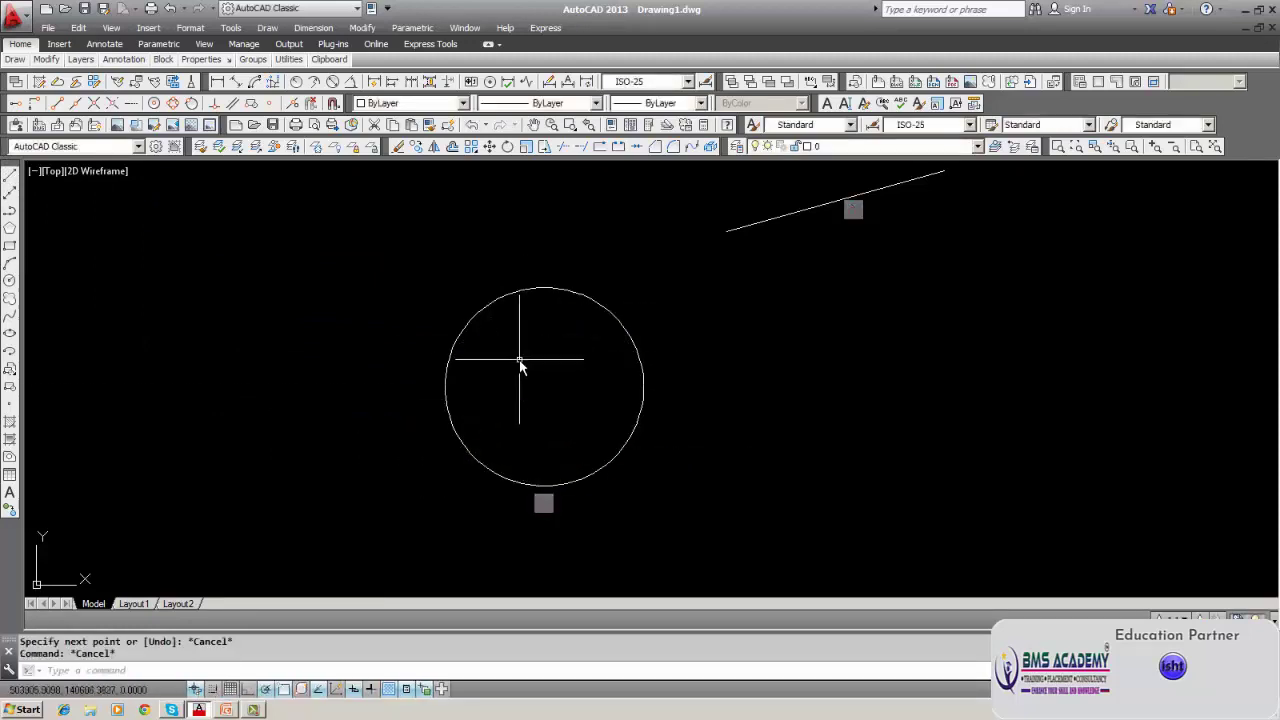
{"action": "middle_click_drag", "start_coordinate": [517, 357], "coordinate": [514, 374]}
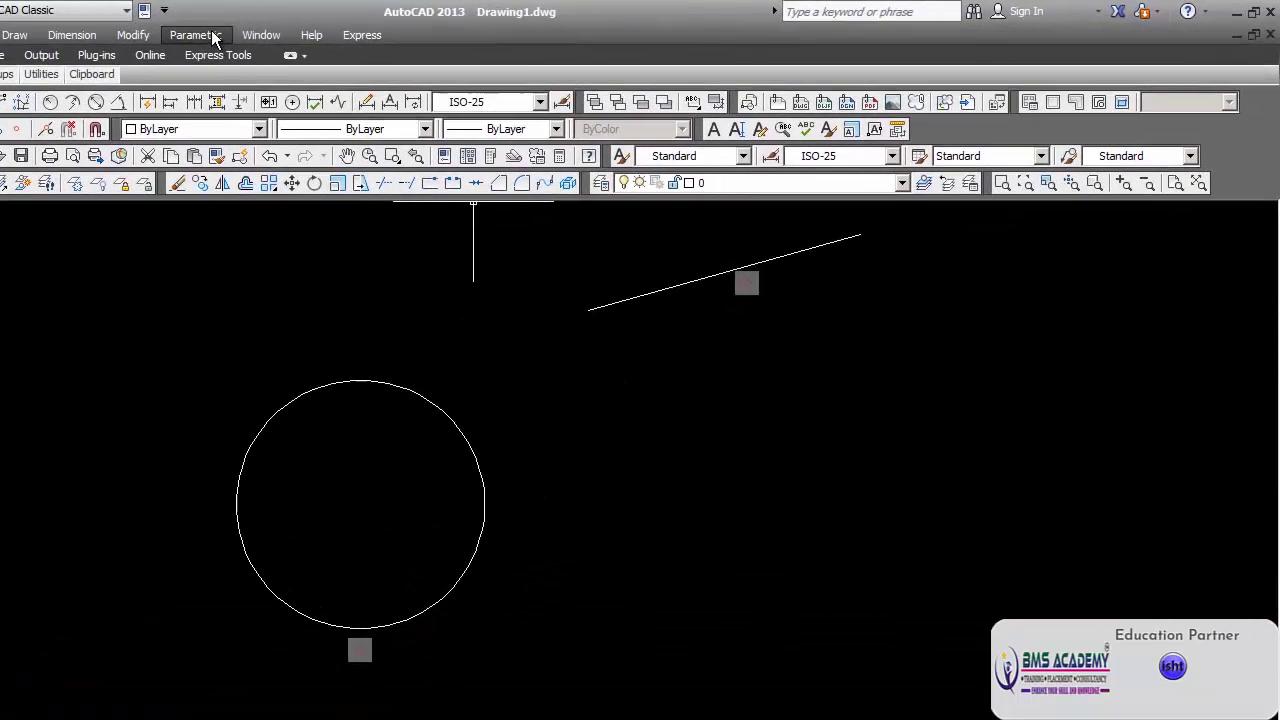
{"action": "left_click", "coordinate": [213, 37]}
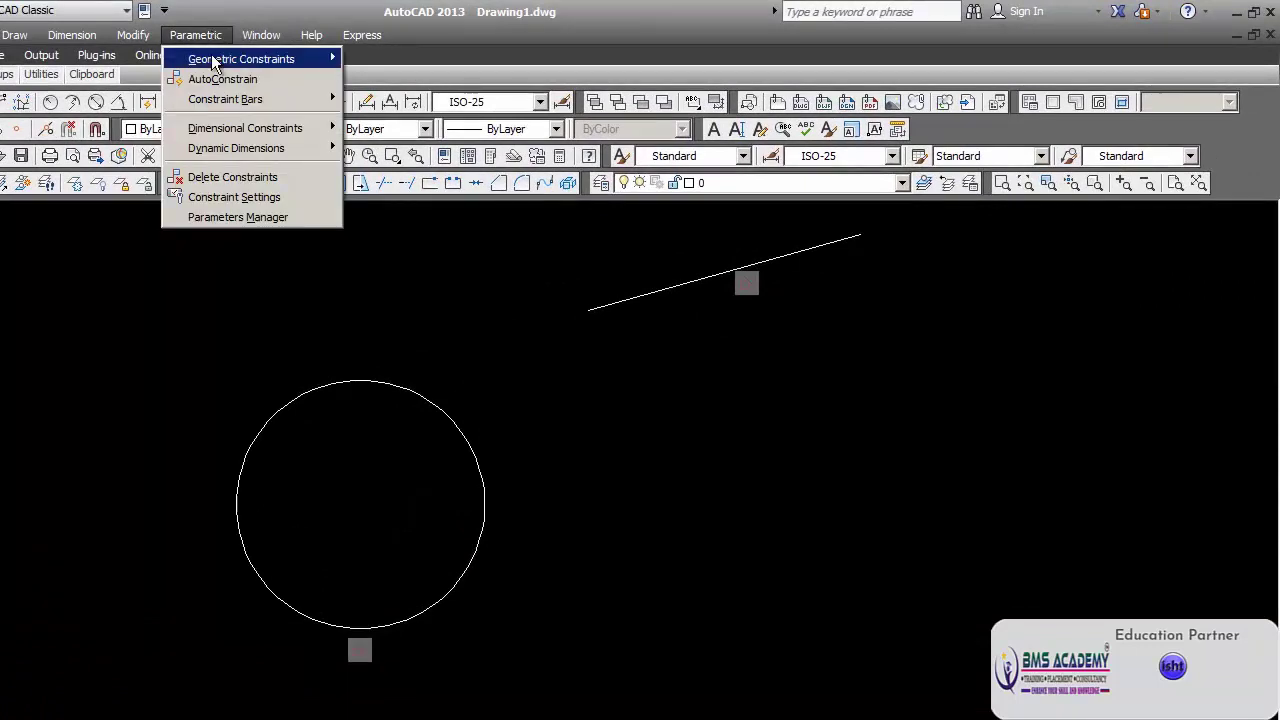
{"action": "mouse_move", "coordinate": [300, 59]}
{"action": "left_click", "coordinate": [397, 60]}
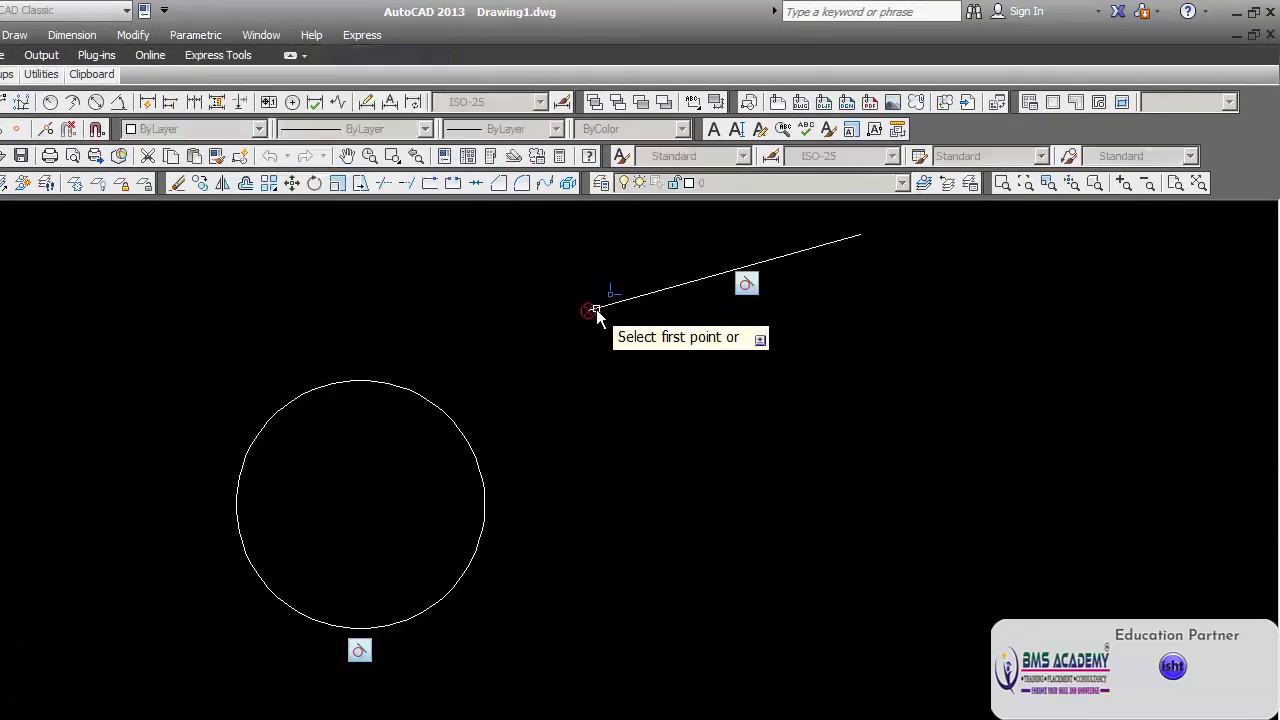
{"action": "left_click", "coordinate": [593, 310]}
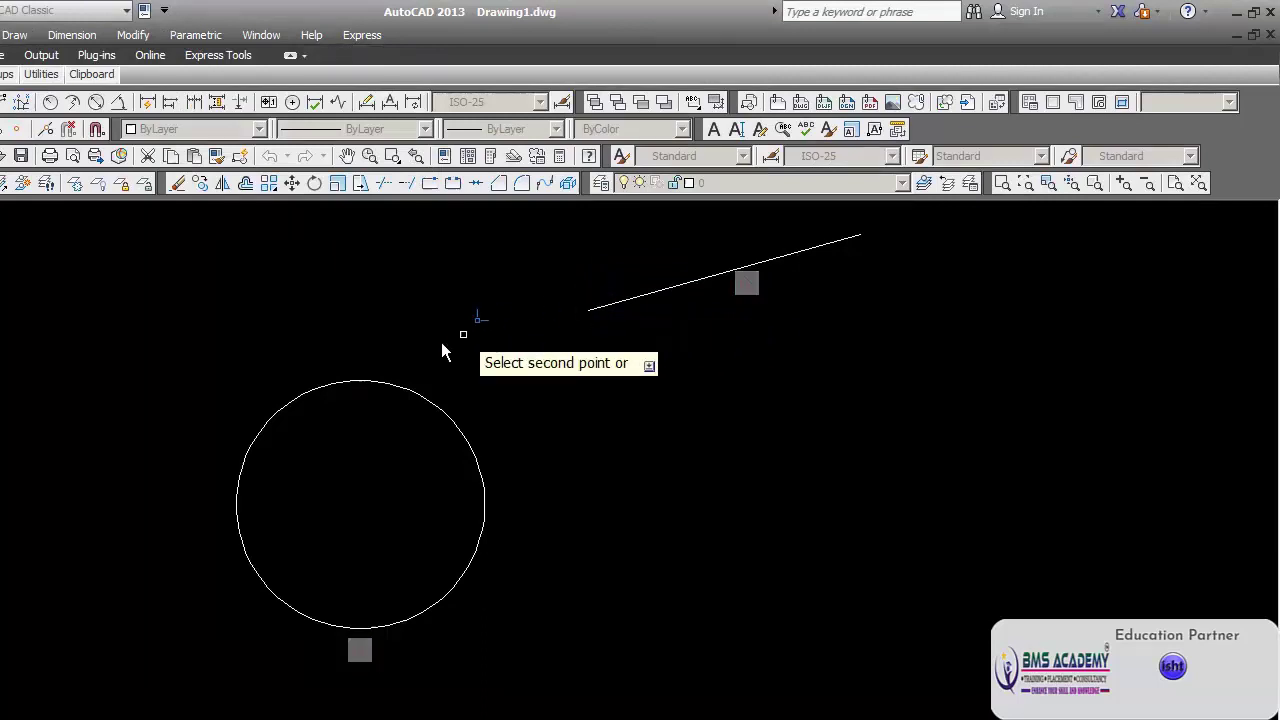
{"action": "left_click", "coordinate": [331, 387]}
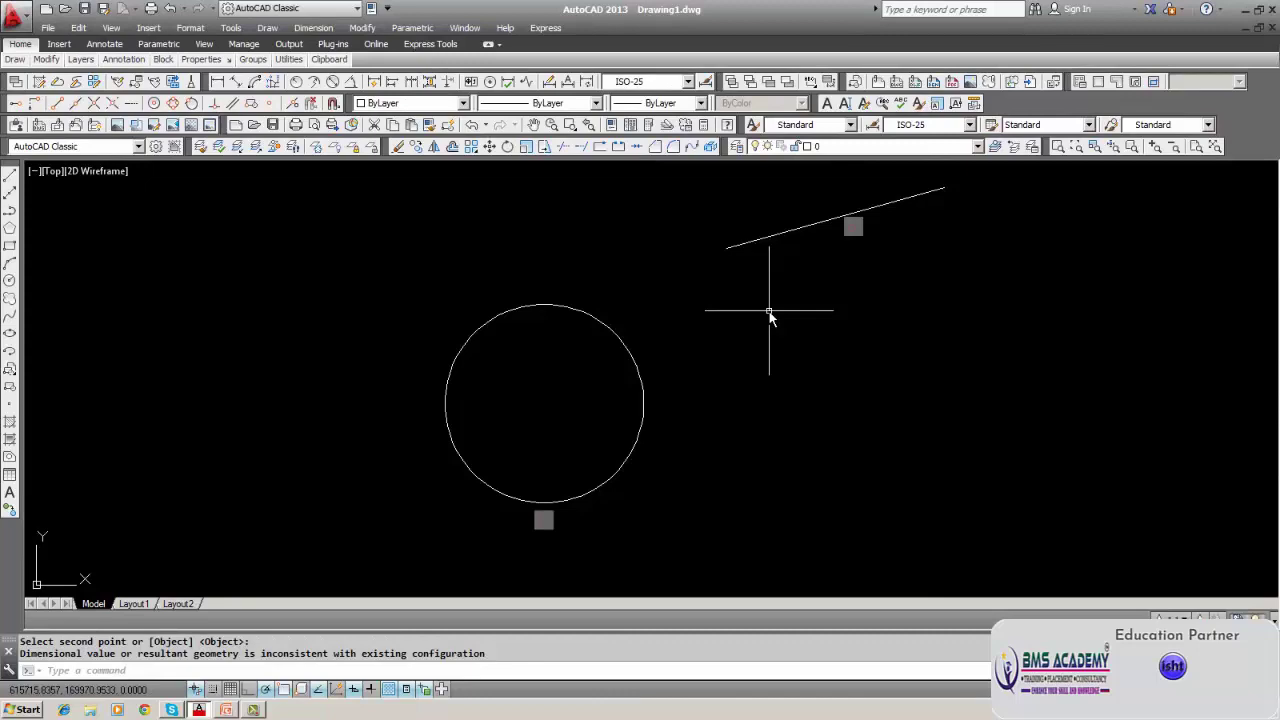
Stretch the line's left endpoint past the left side of the circle.
{"action": "left_click", "coordinate": [760, 240]}
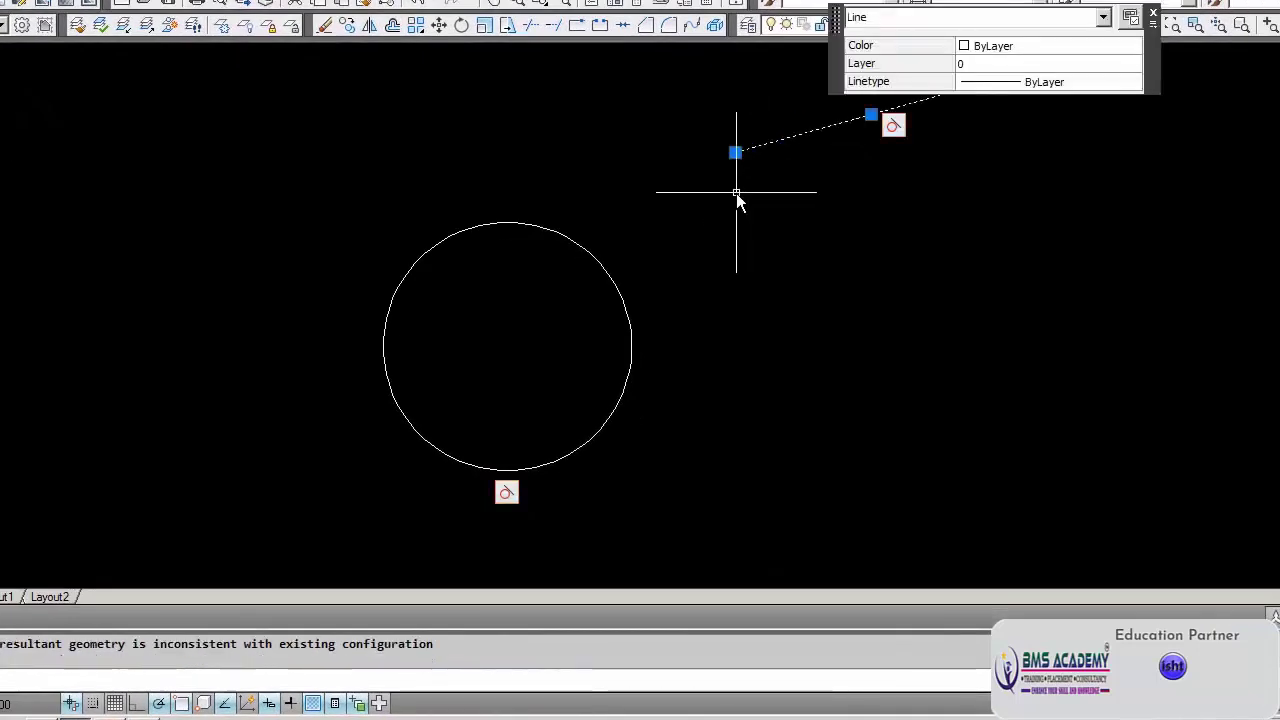
{"action": "left_click", "coordinate": [735, 152]}
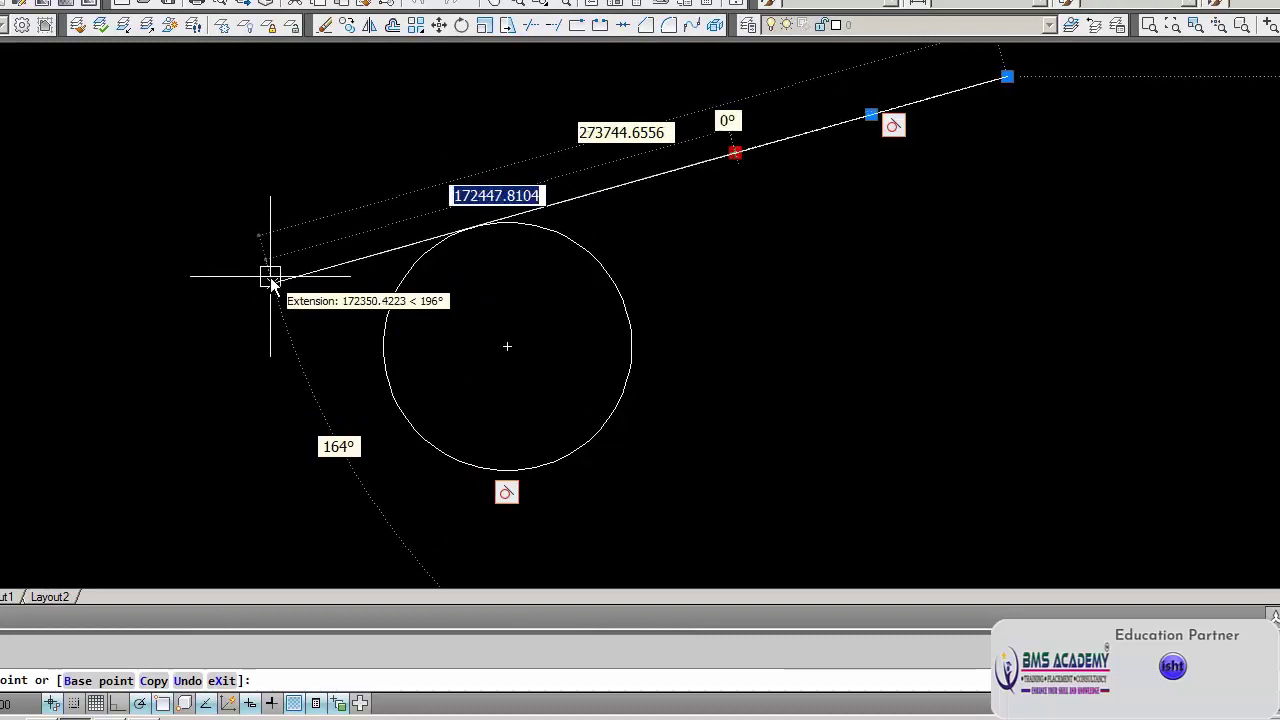
{"action": "left_click", "coordinate": [270, 279]}
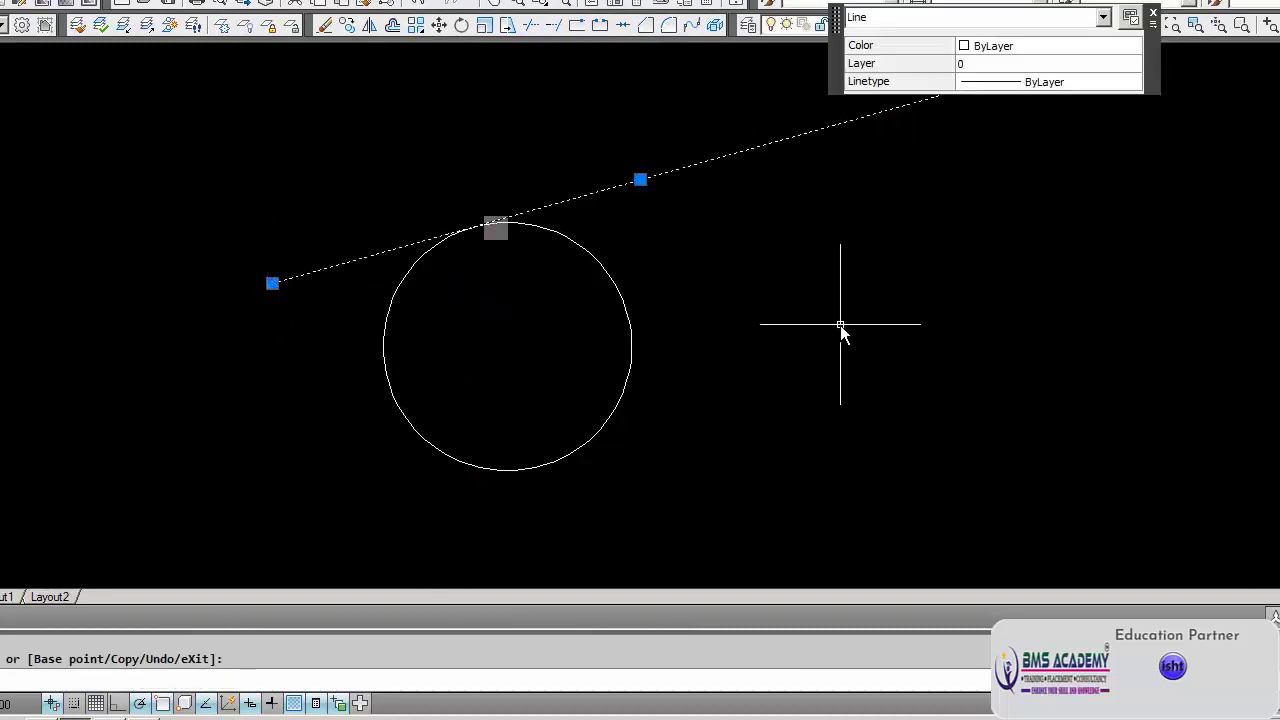
{"action": "key", "text": "Escape"}
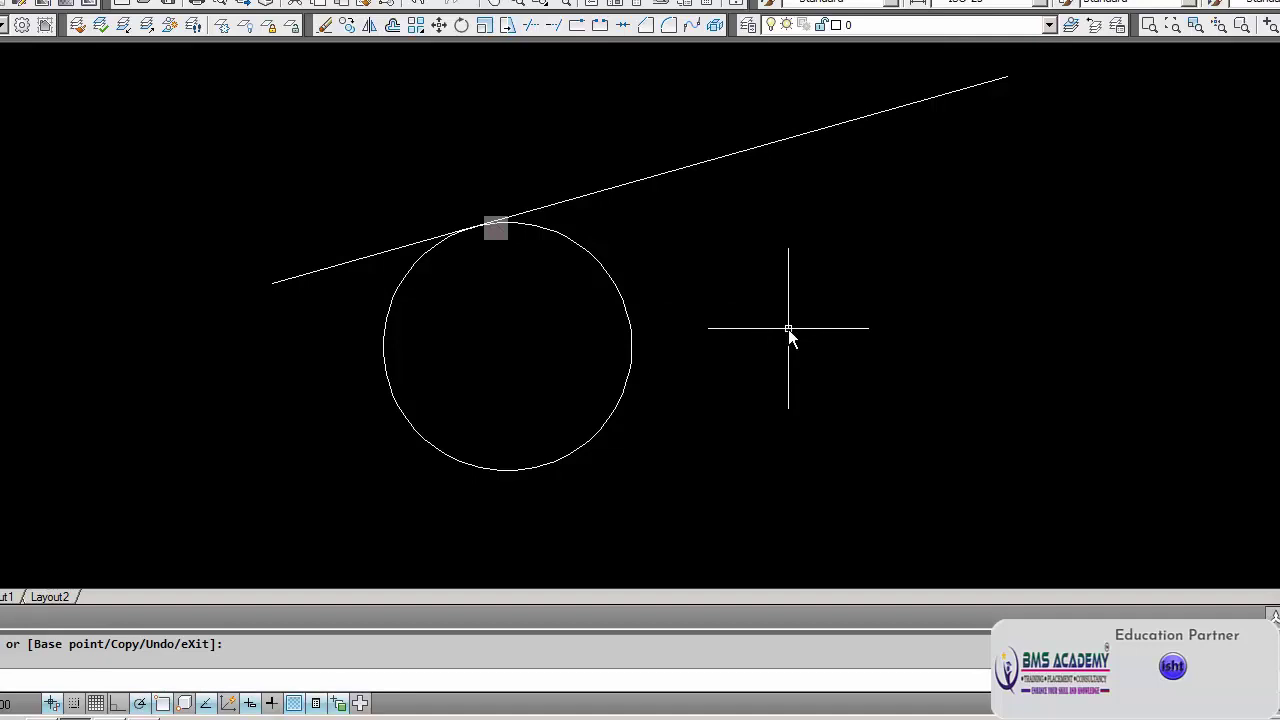
Trim the line's left portion using the circle as the cutting edge.
{"action": "type", "text": "trim"}
{"action": "key", "text": "Return"}
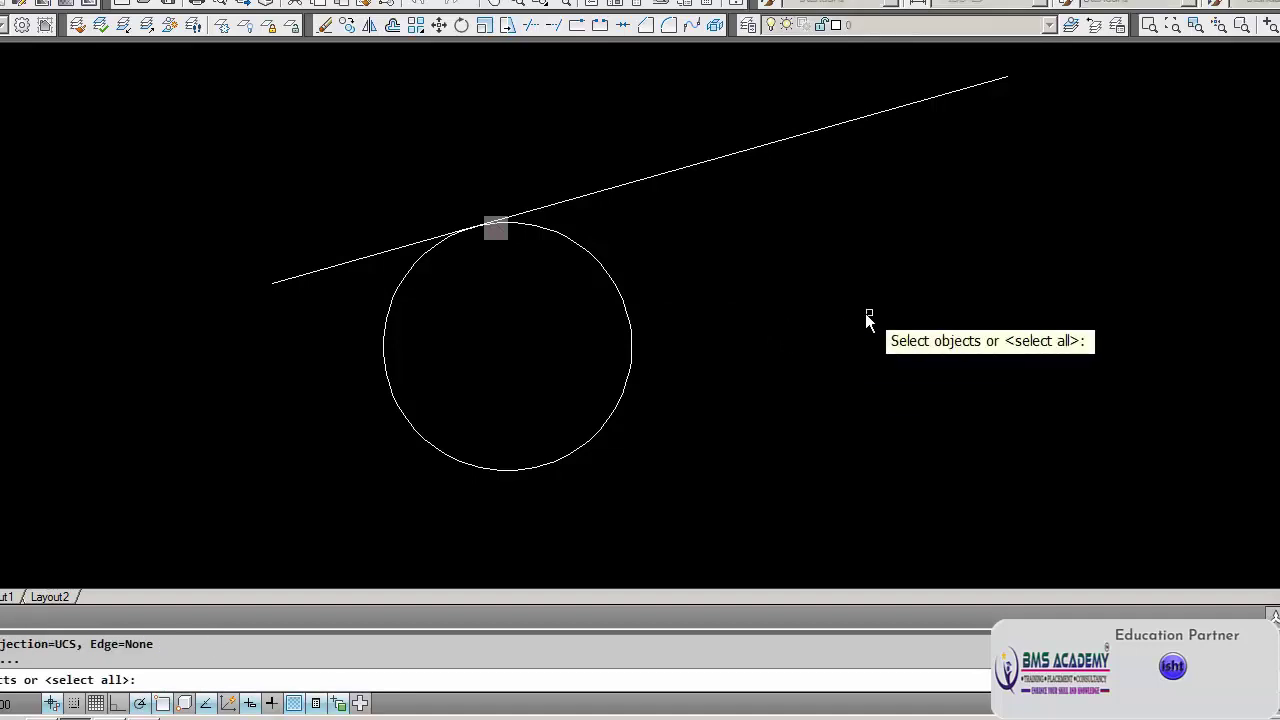
{"action": "left_click", "coordinate": [565, 235]}
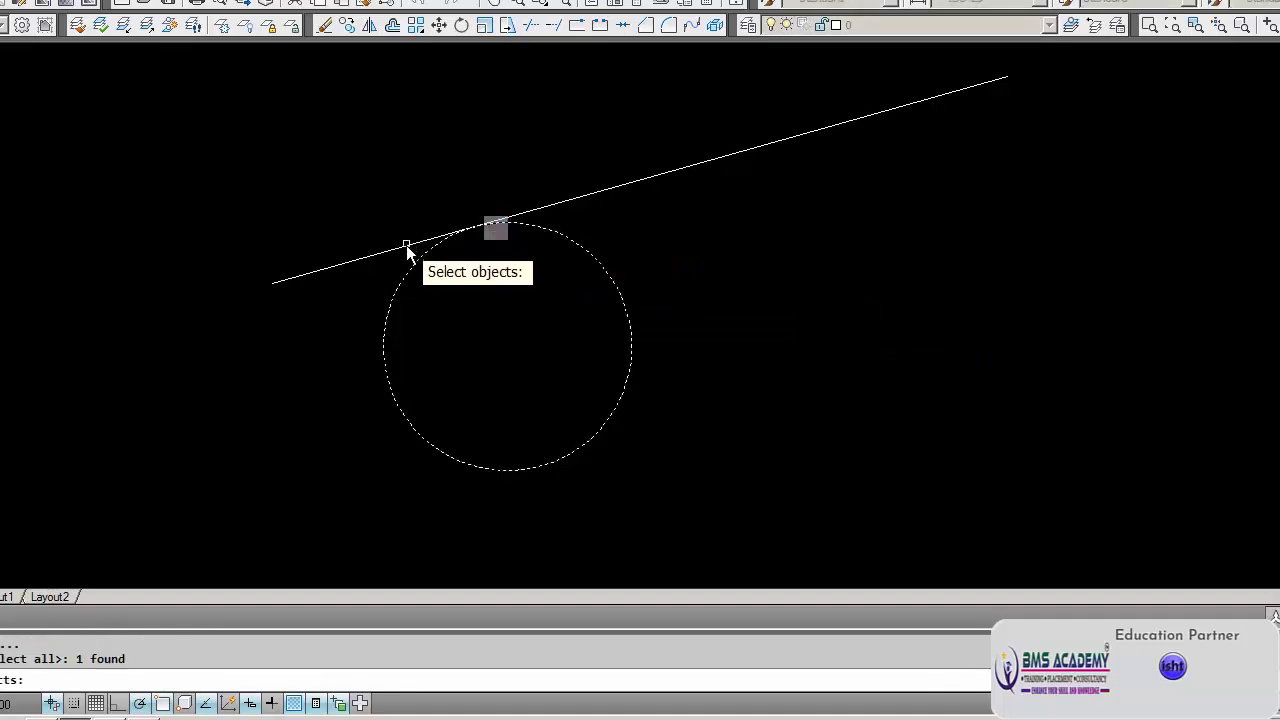
{"action": "key", "text": "Return"}
{"action": "left_click", "coordinate": [407, 250]}
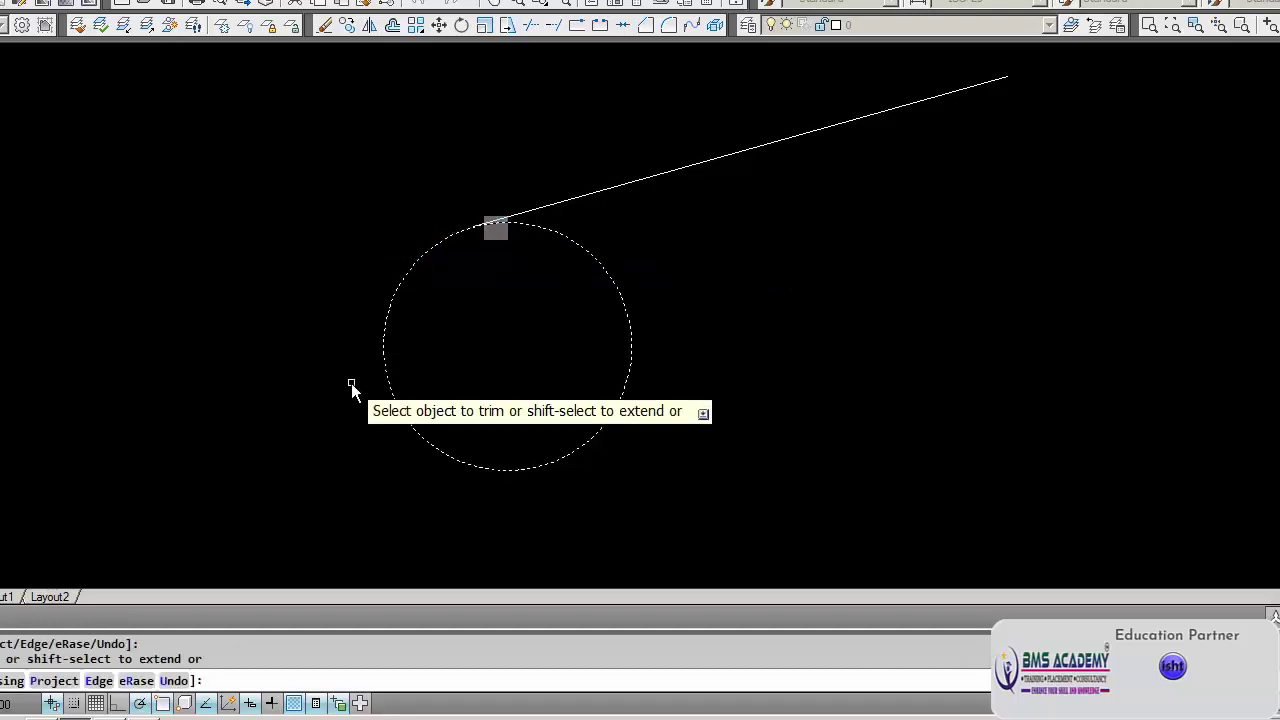
{"action": "key", "text": "Escape"}
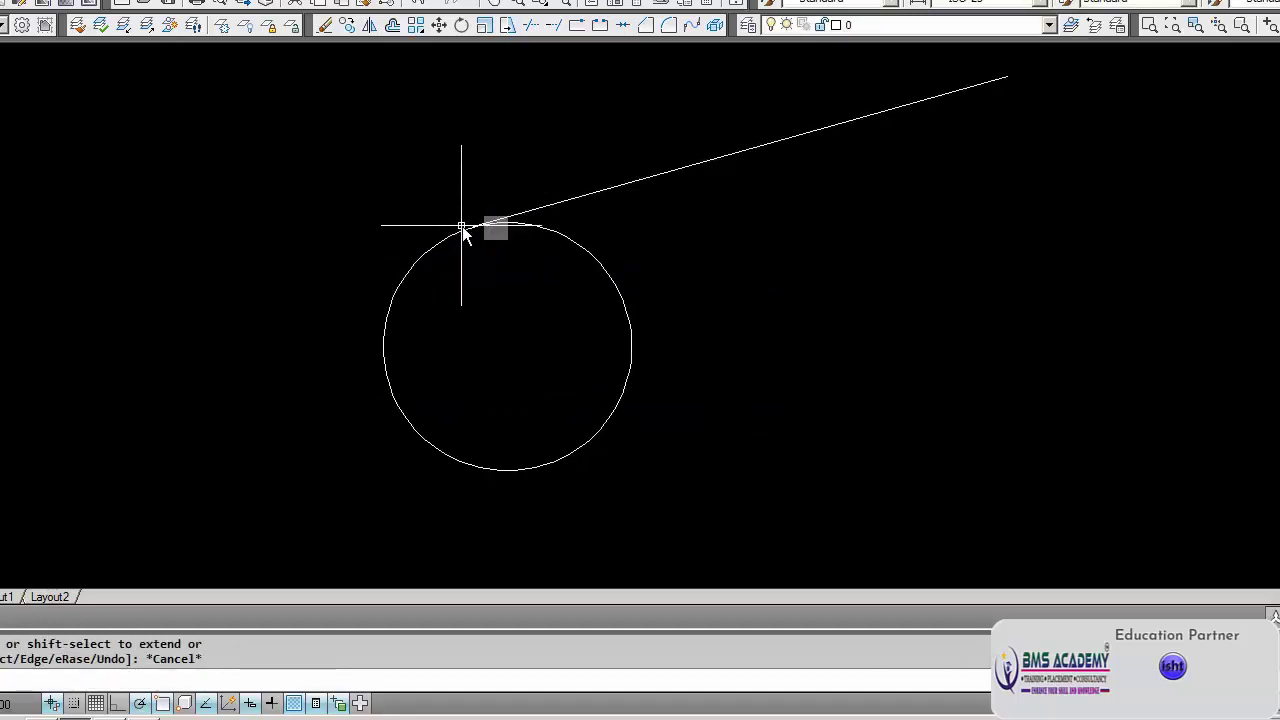
{"action": "key", "text": "Escape"}
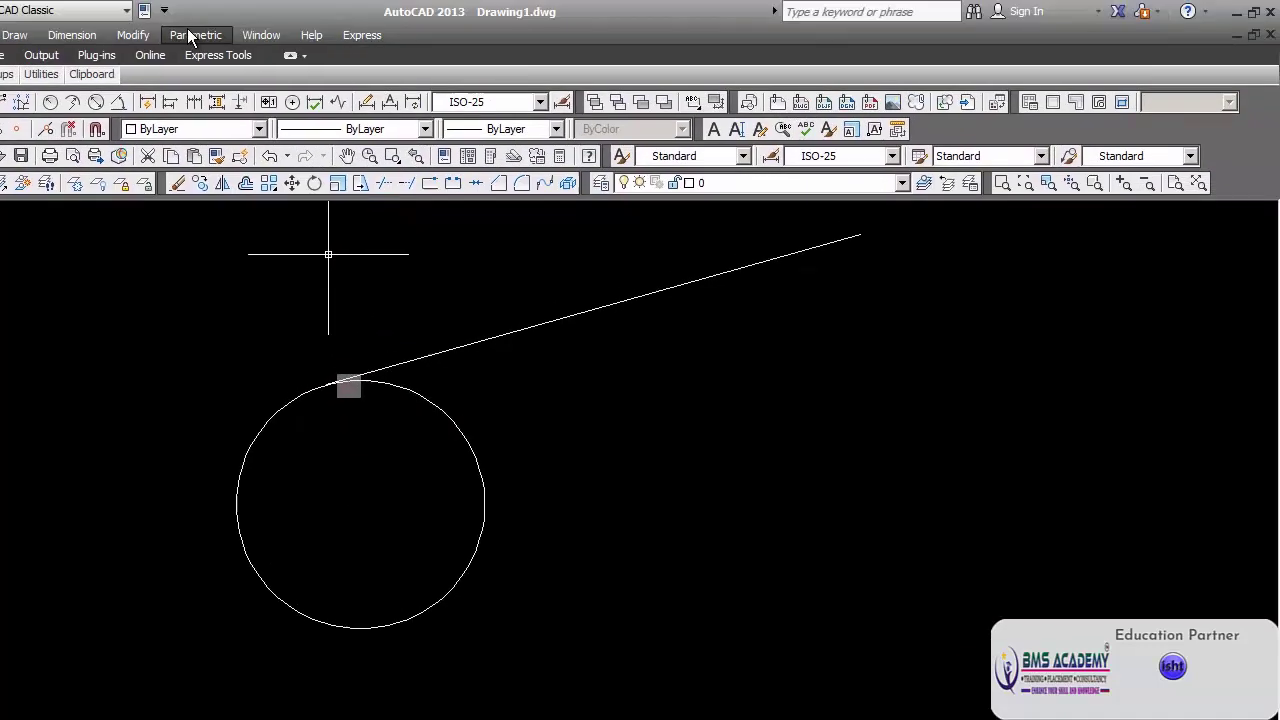
Apply a Coincident constraint between the line's end and the circle.
{"action": "left_click", "coordinate": [190, 36]}
{"action": "mouse_move", "coordinate": [205, 60]}
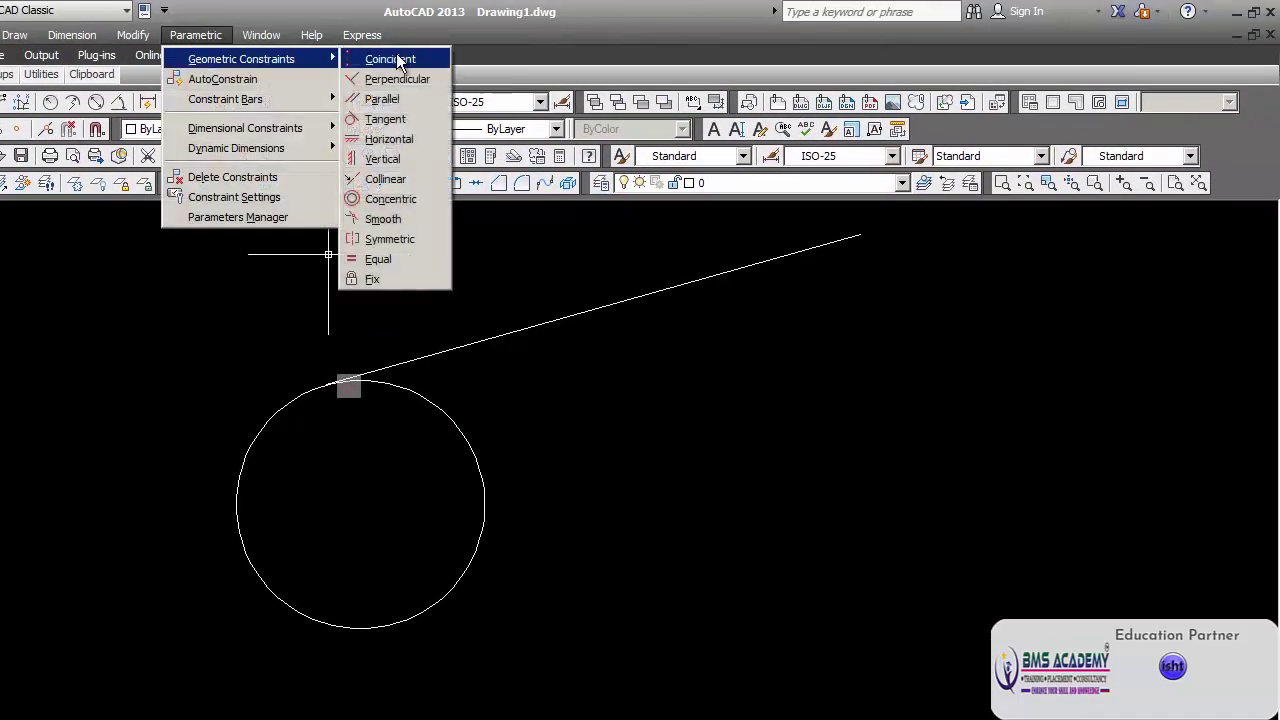
{"action": "left_click", "coordinate": [398, 62]}
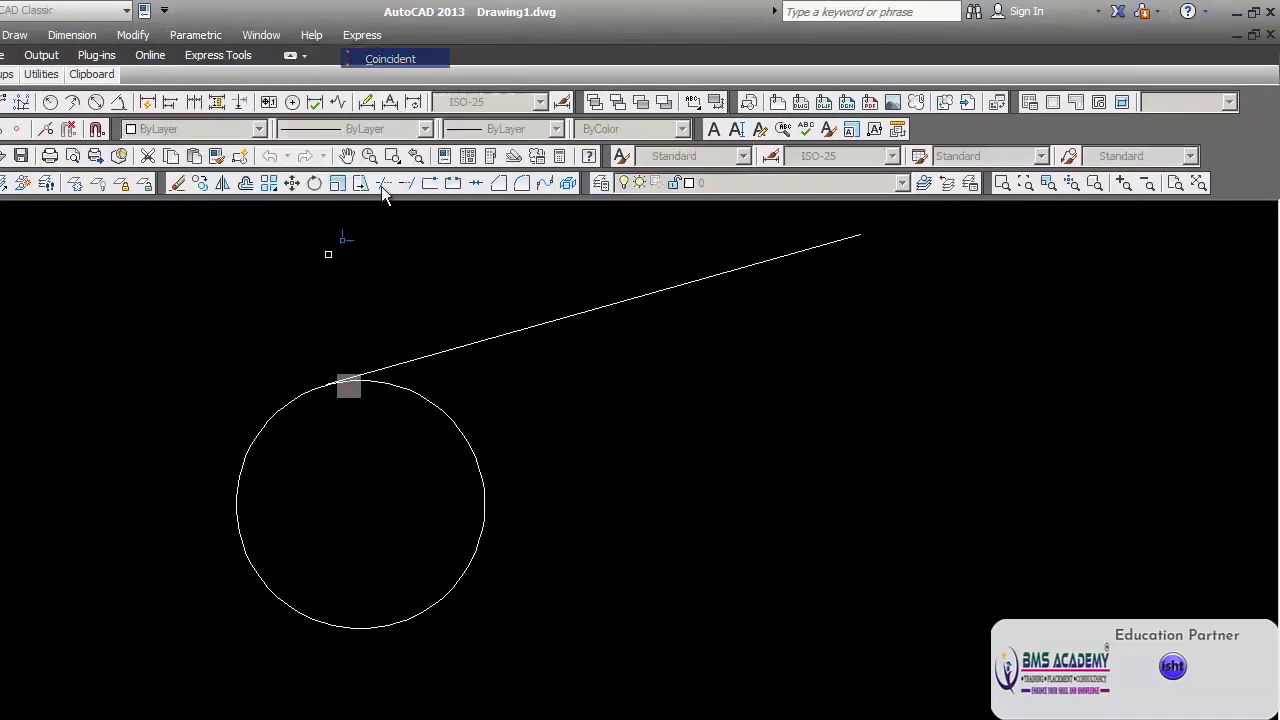
{"action": "left_click", "coordinate": [388, 371]}
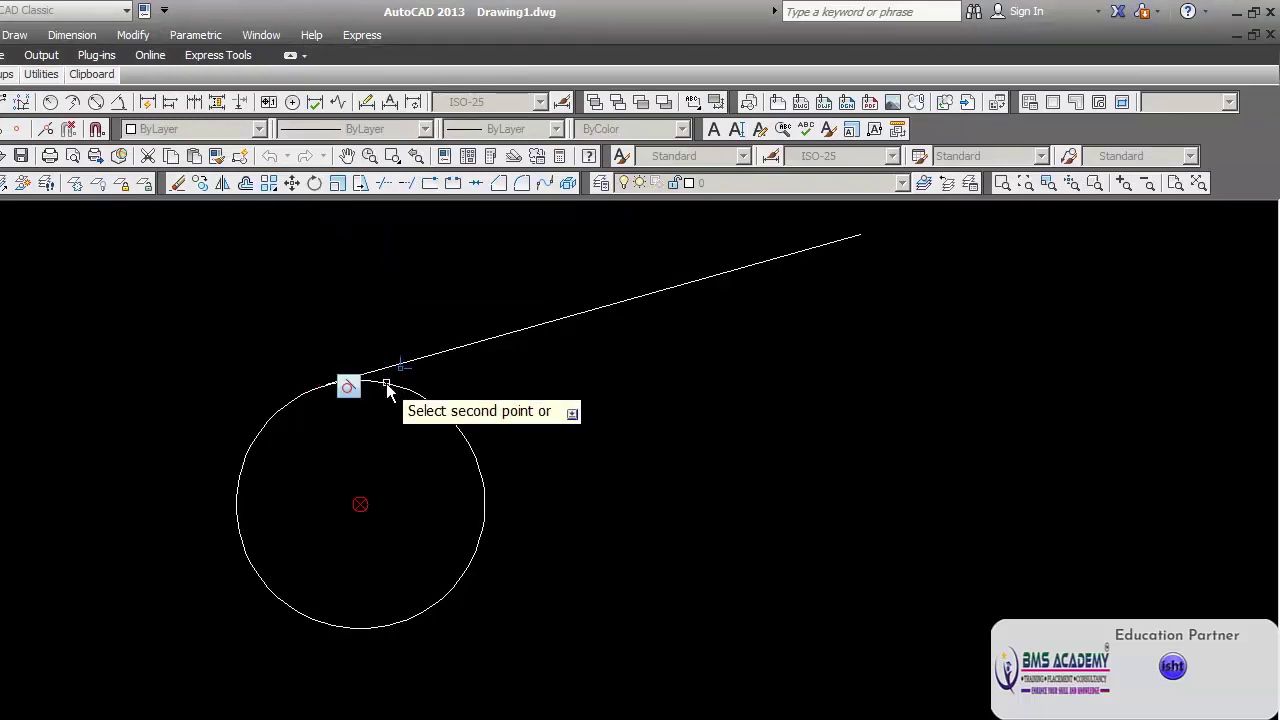
{"action": "left_click", "coordinate": [387, 384]}
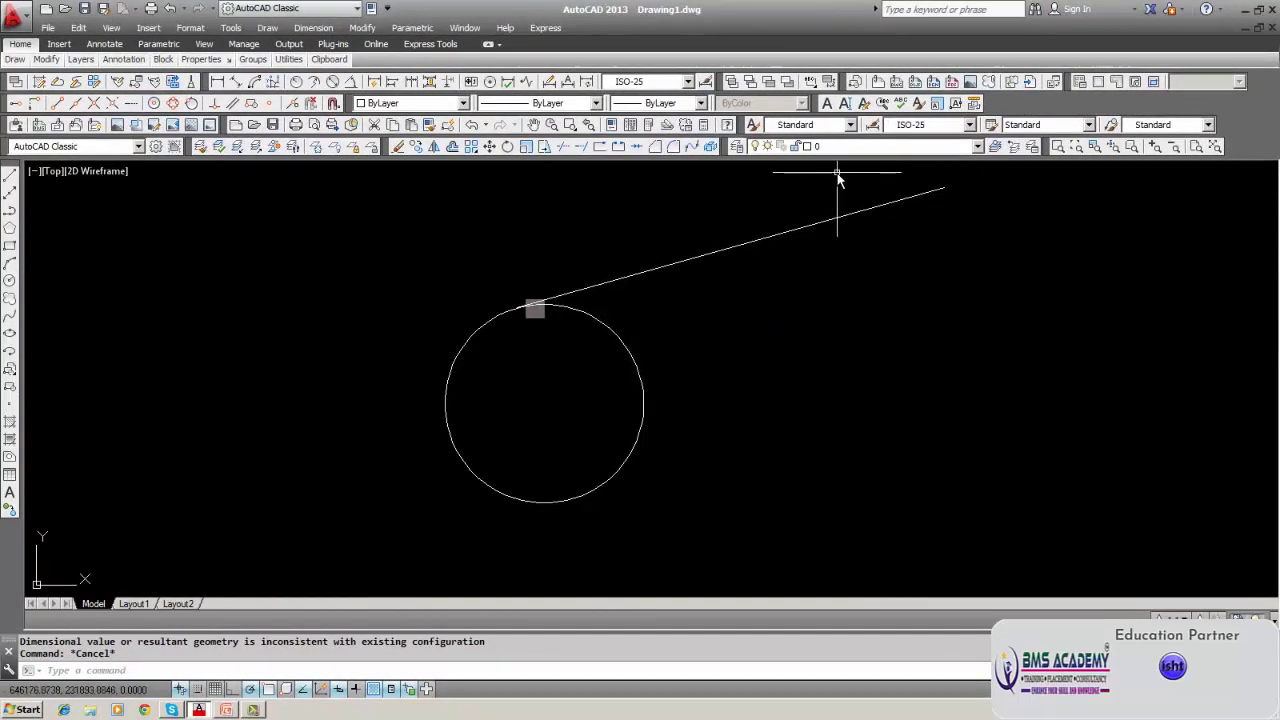
Erase the line and the circle.
{"action": "left_click", "coordinate": [397, 146]}
{"action": "left_click", "coordinate": [582, 286]}
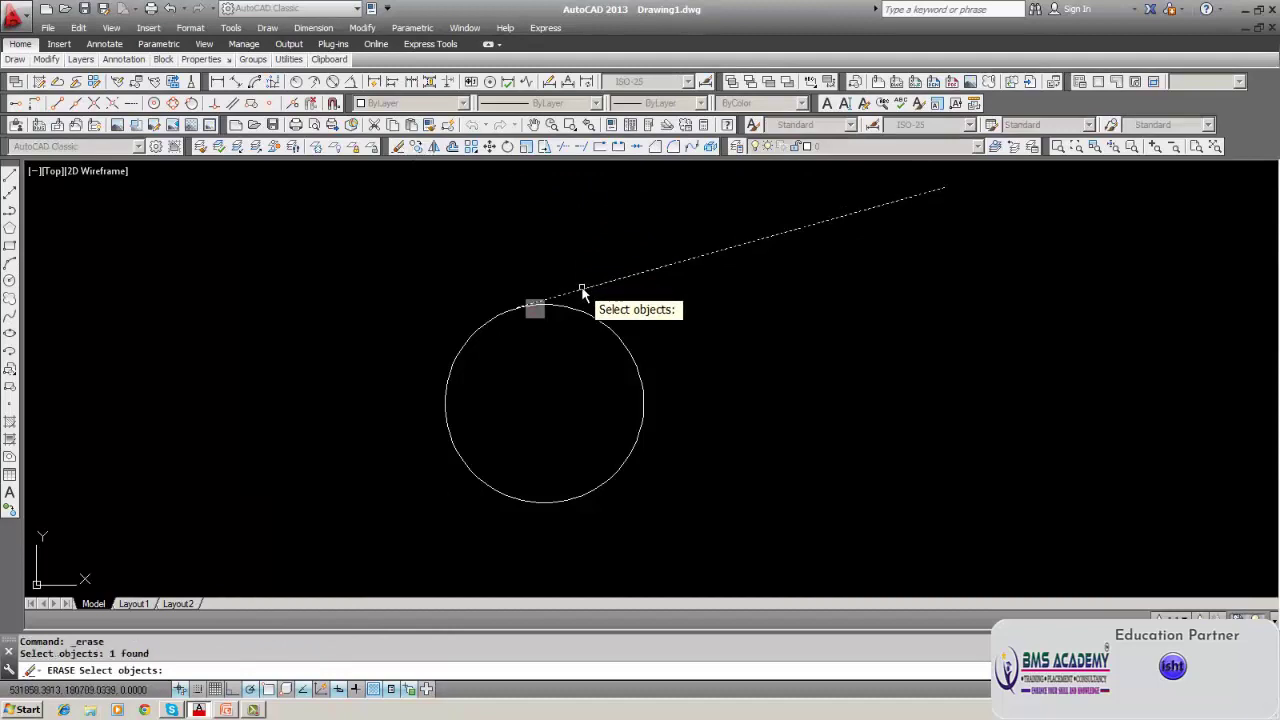
{"action": "left_click", "coordinate": [578, 316]}
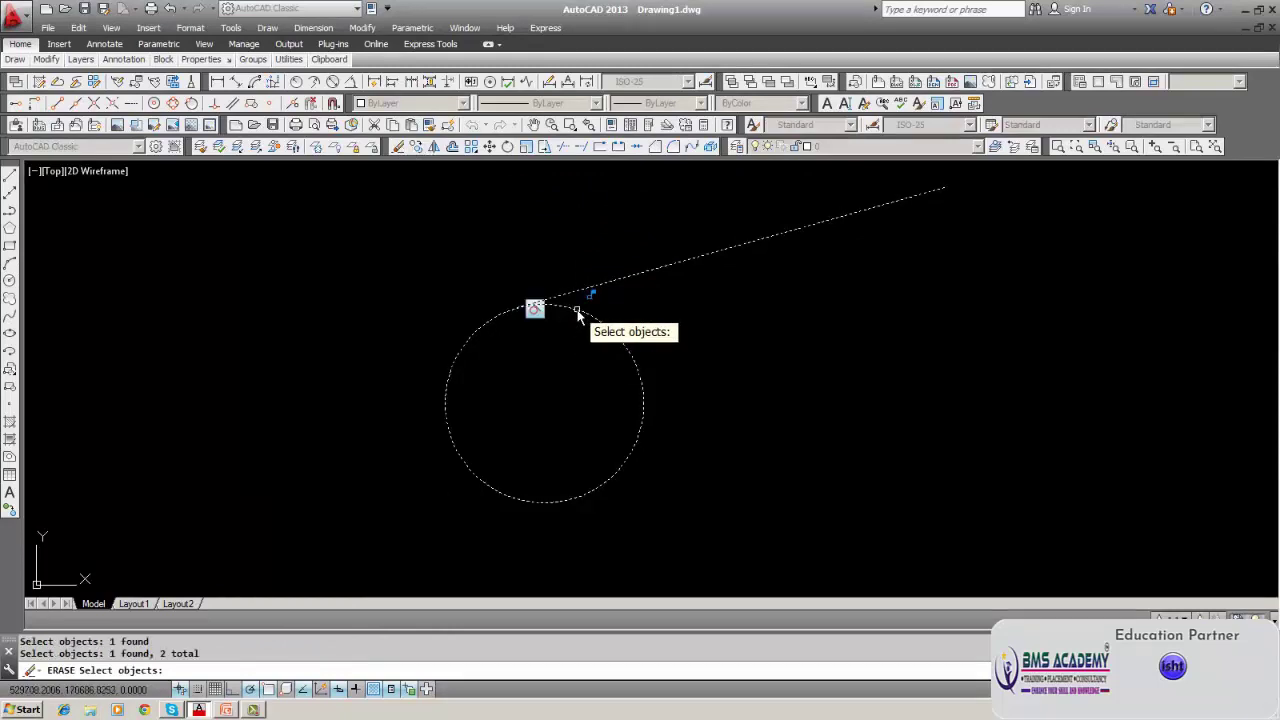
{"action": "key", "text": "Return"}
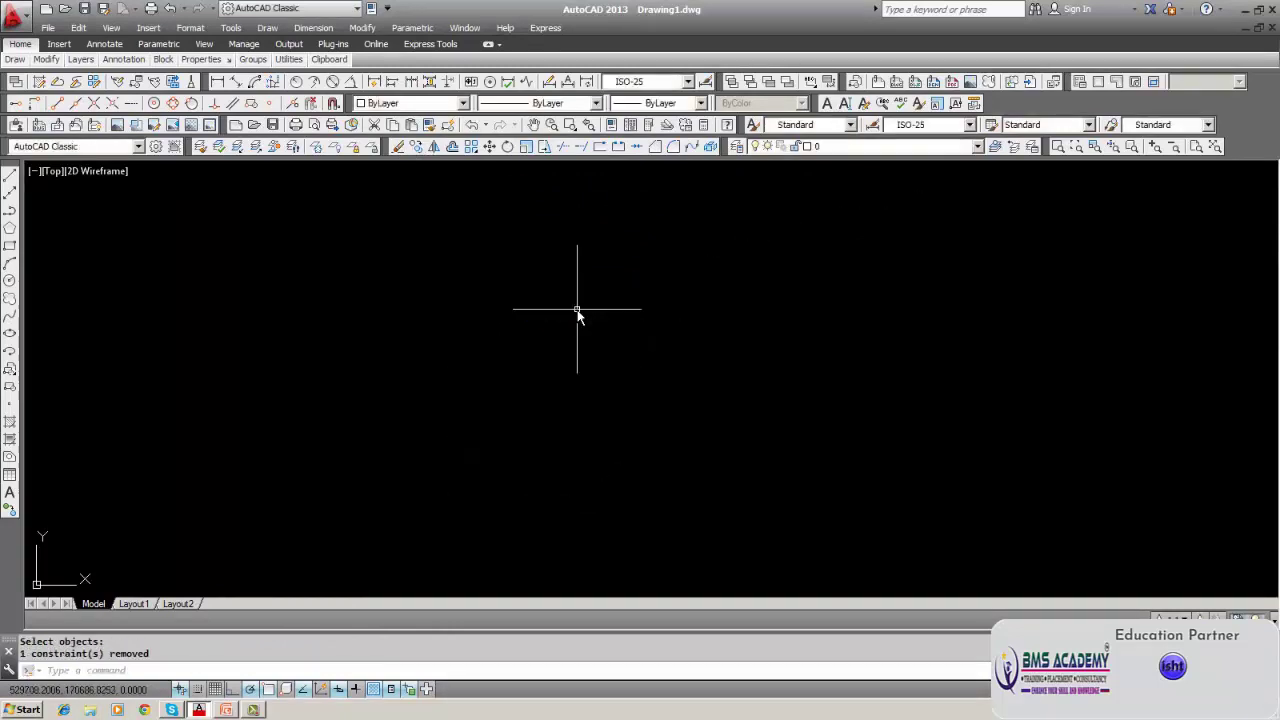
Draw a new circle centred at the middle of the drawing area.
{"action": "left_click", "coordinate": [10, 281]}
{"action": "left_click", "coordinate": [541, 297]}
{"action": "left_click", "coordinate": [491, 371]}
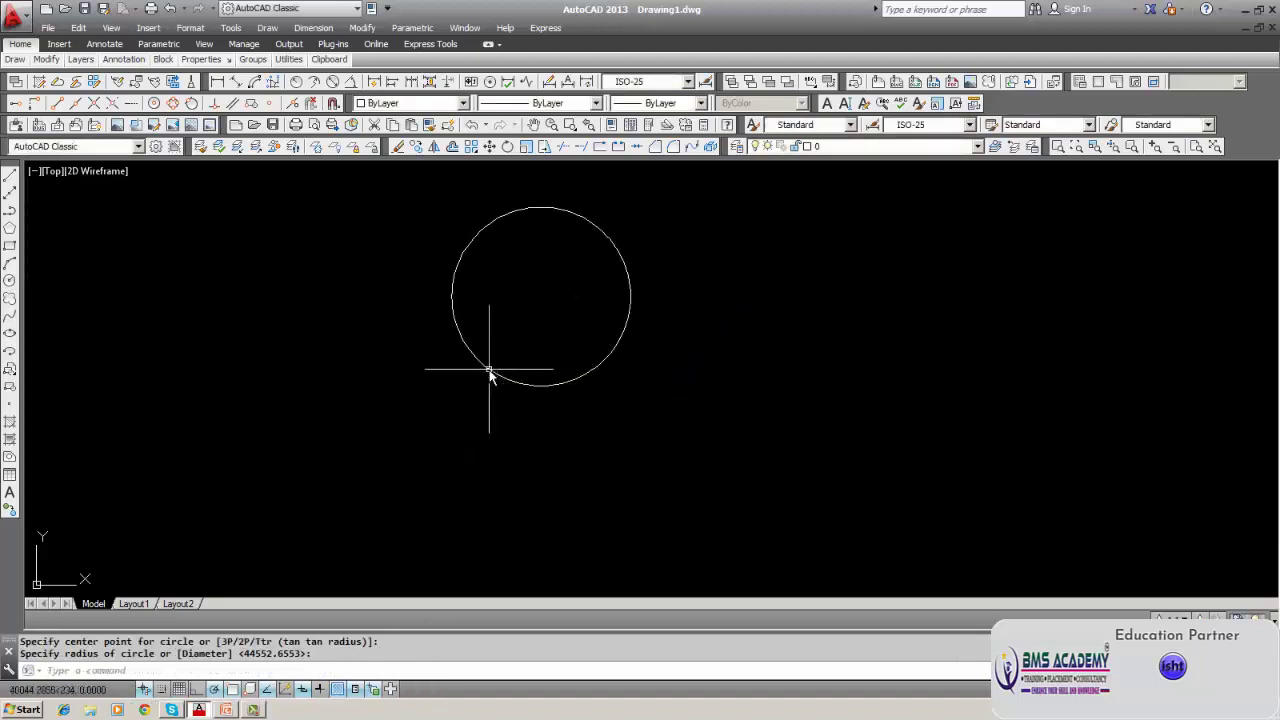
Draw a line from the circle's upper-right edge out to the right.
{"action": "left_click", "coordinate": [10, 176]}
{"action": "left_click", "coordinate": [613, 245]}
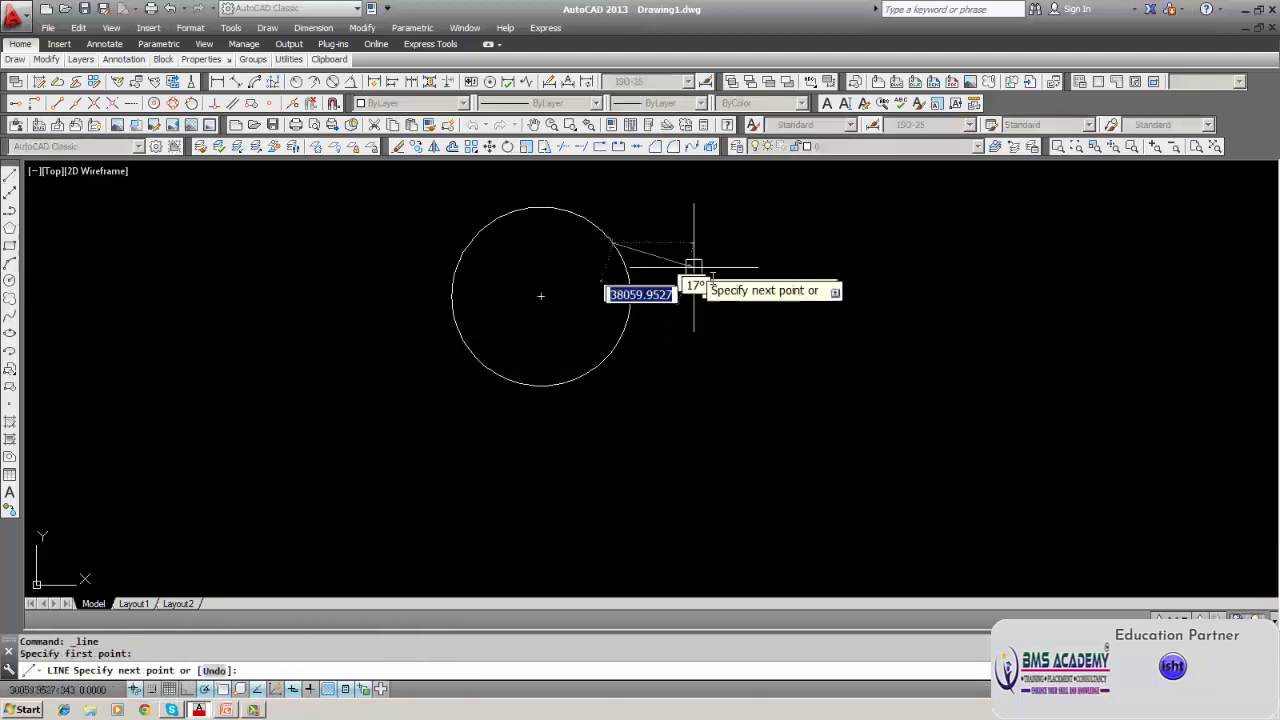
{"action": "left_click", "coordinate": [822, 291]}
{"action": "key", "text": "Escape"}
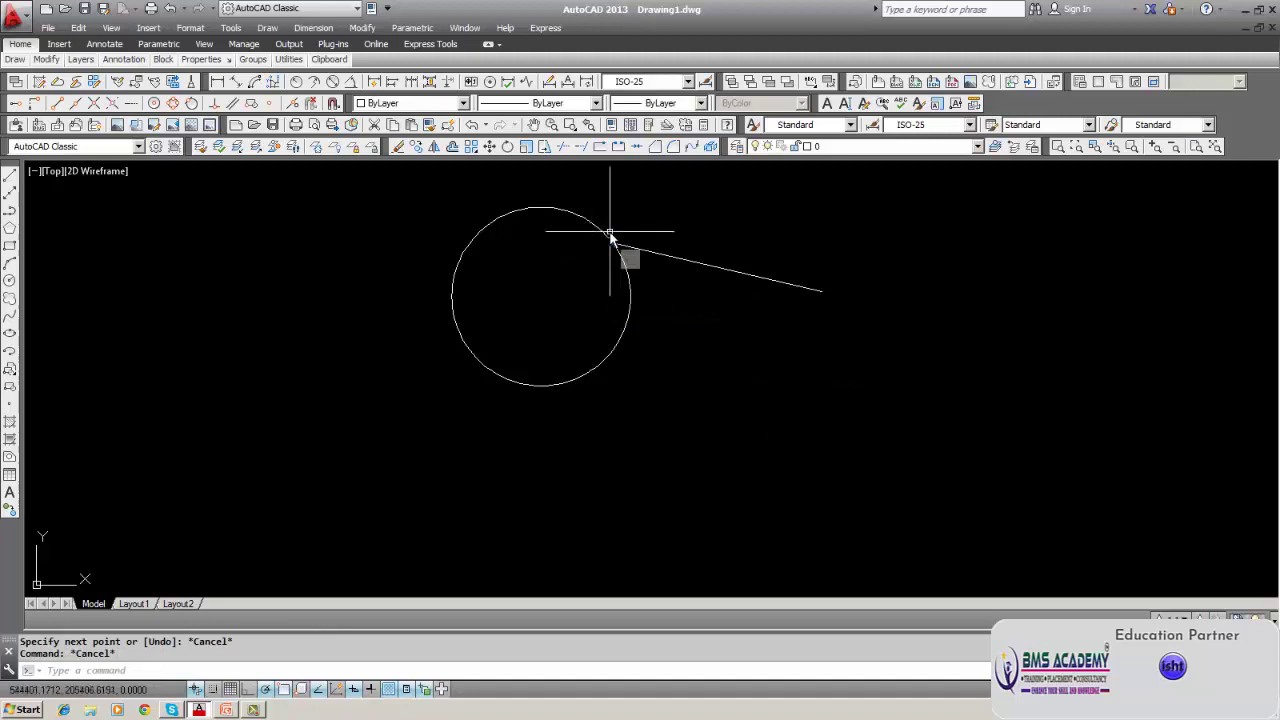
{"action": "key", "text": "Escape"}
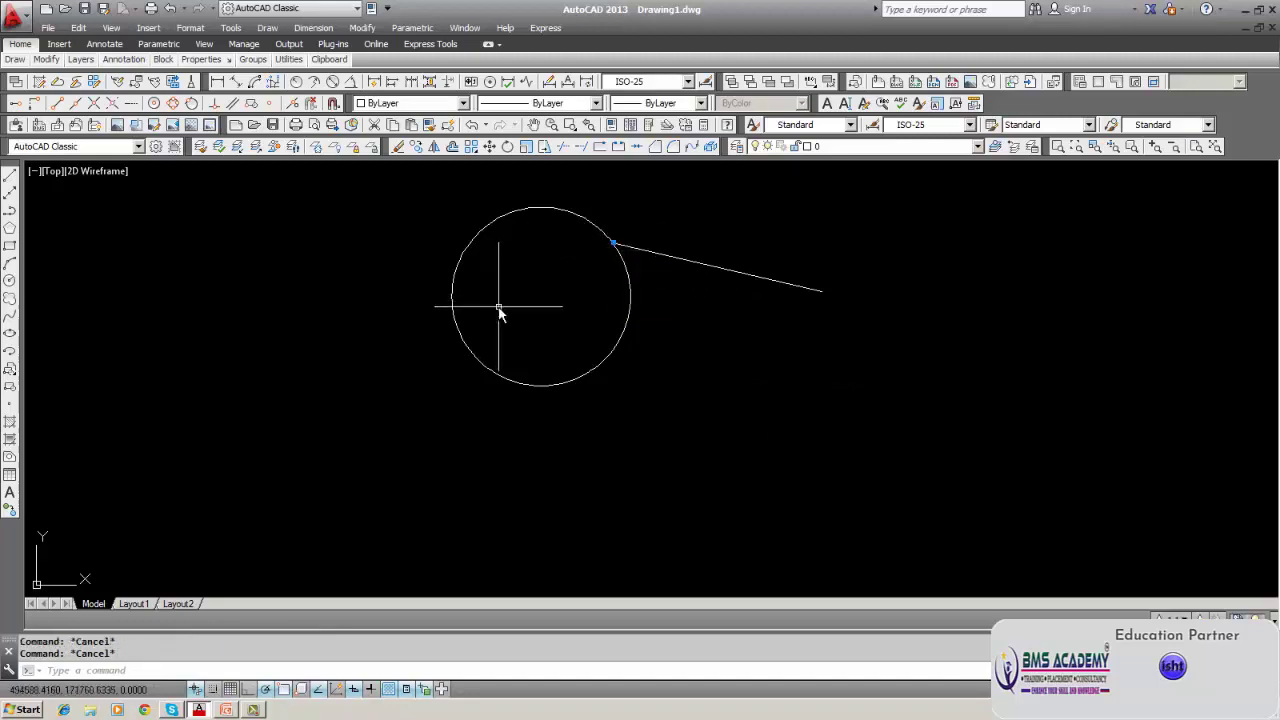
{"action": "left_click", "coordinate": [418, 27]}
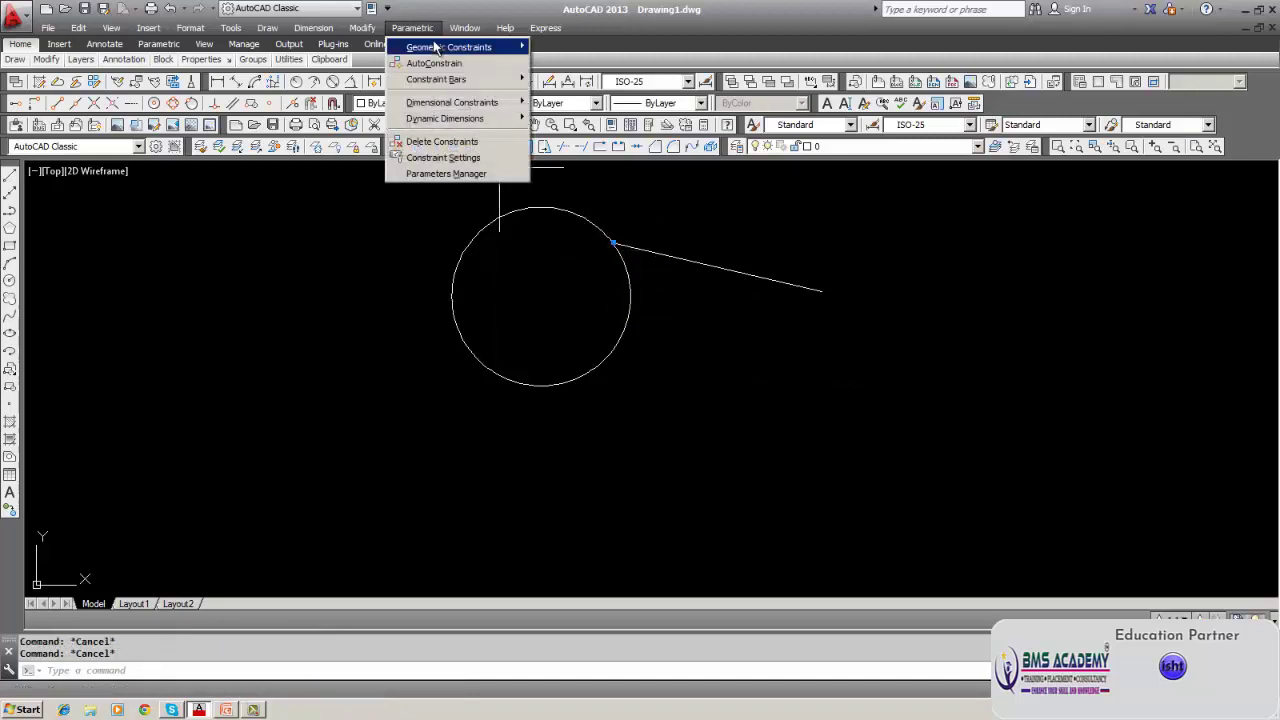
{"action": "mouse_move", "coordinate": [506, 46]}
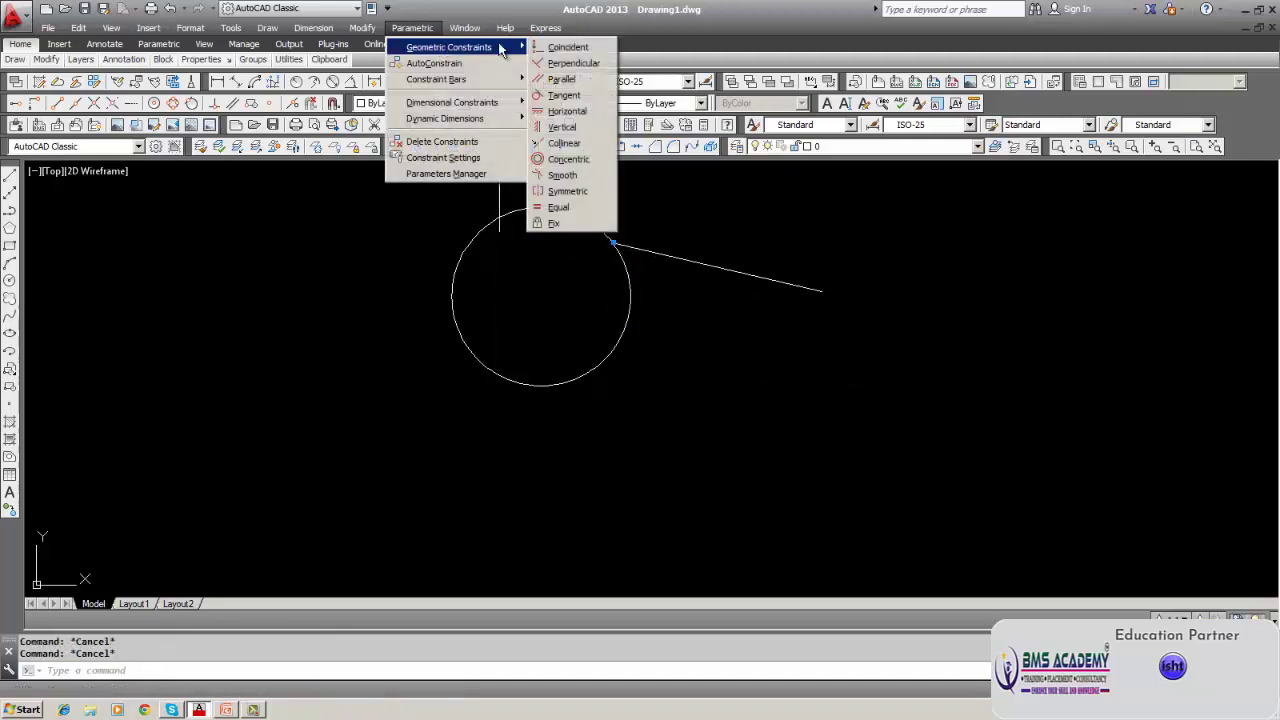
{"action": "left_click", "coordinate": [562, 95]}
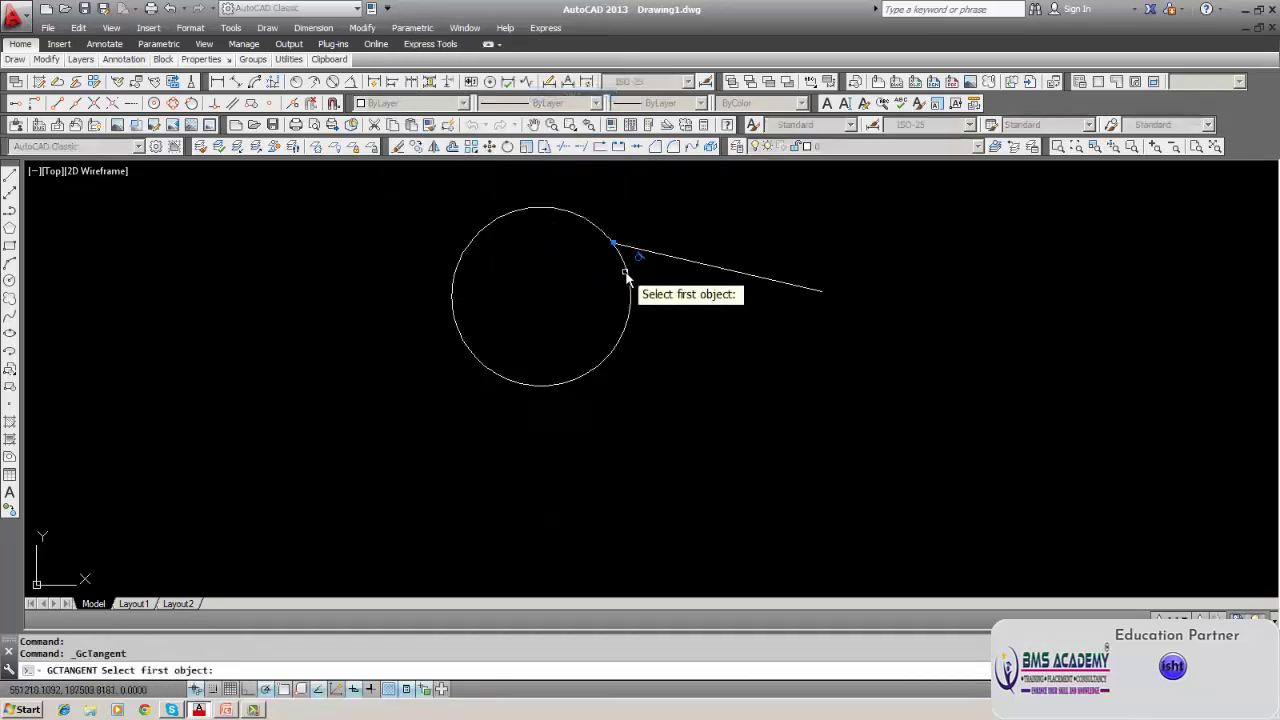
{"action": "left_click", "coordinate": [625, 269]}
{"action": "left_click", "coordinate": [639, 251]}
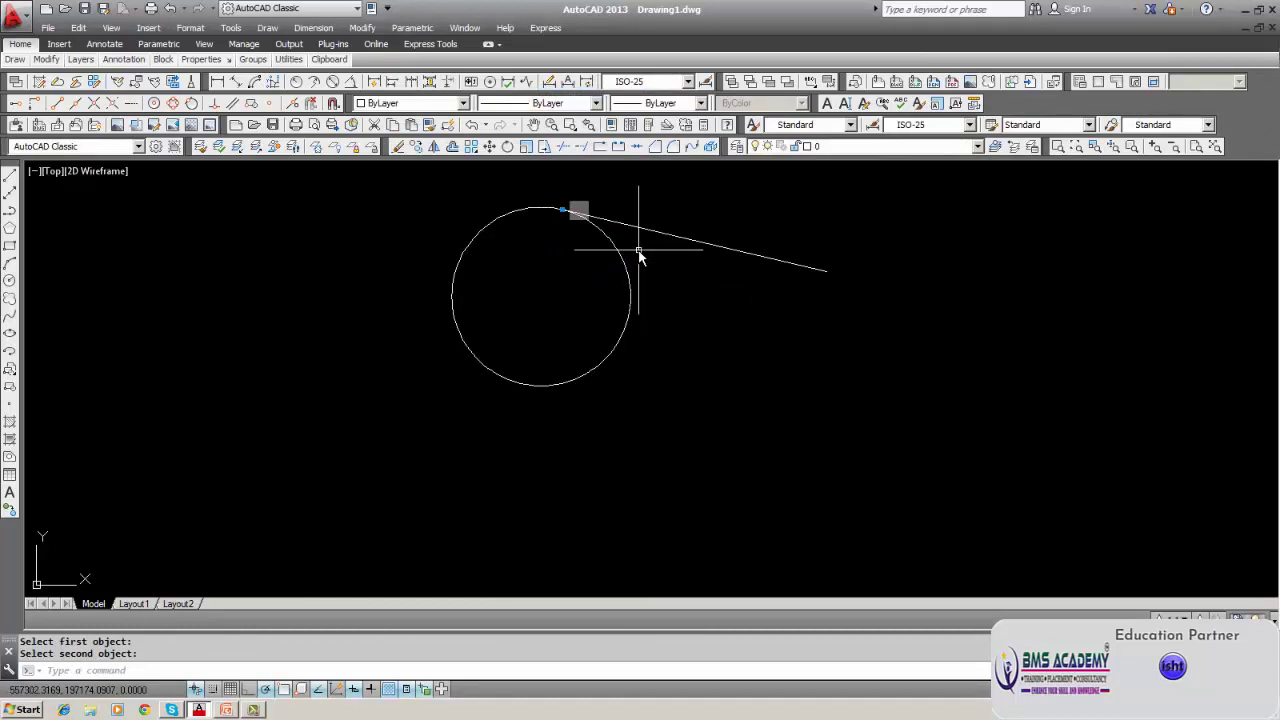
{"action": "middle_click_drag", "start_coordinate": [640, 258], "coordinate": [634, 306]}
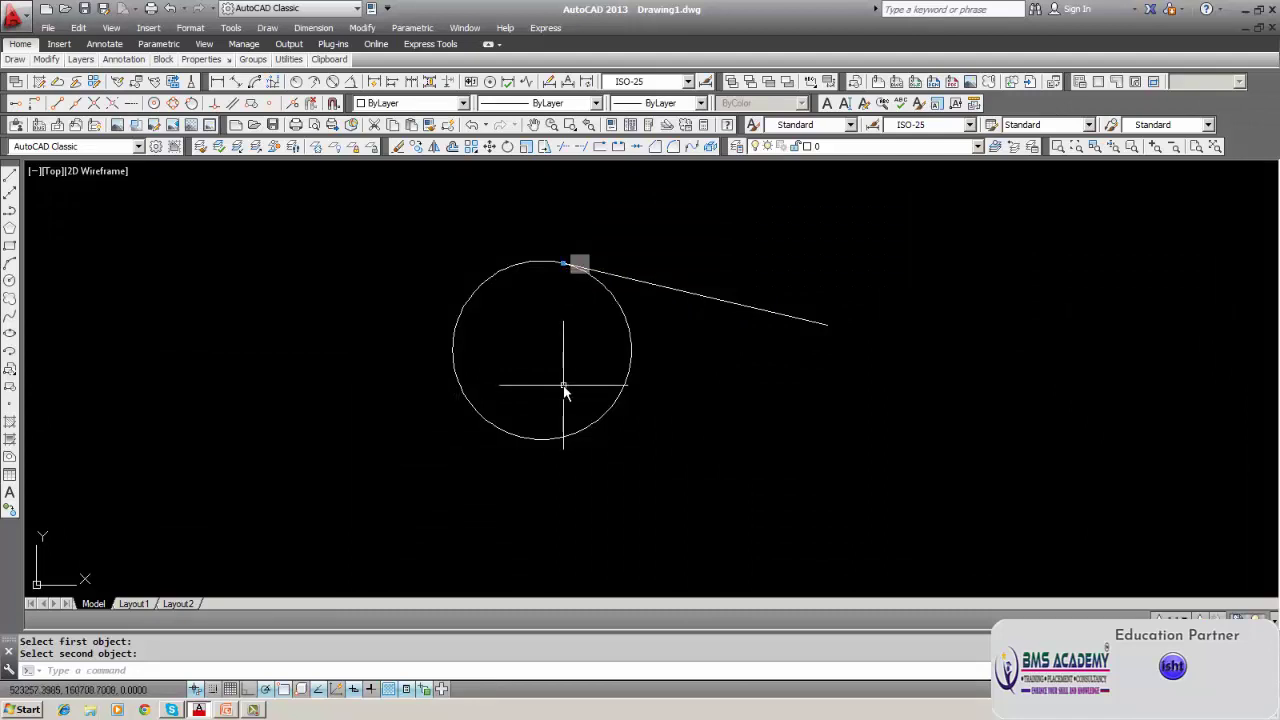
{"action": "type", "text": "u"}
{"action": "key", "text": "Return"}
{"action": "type", "text": "u"}
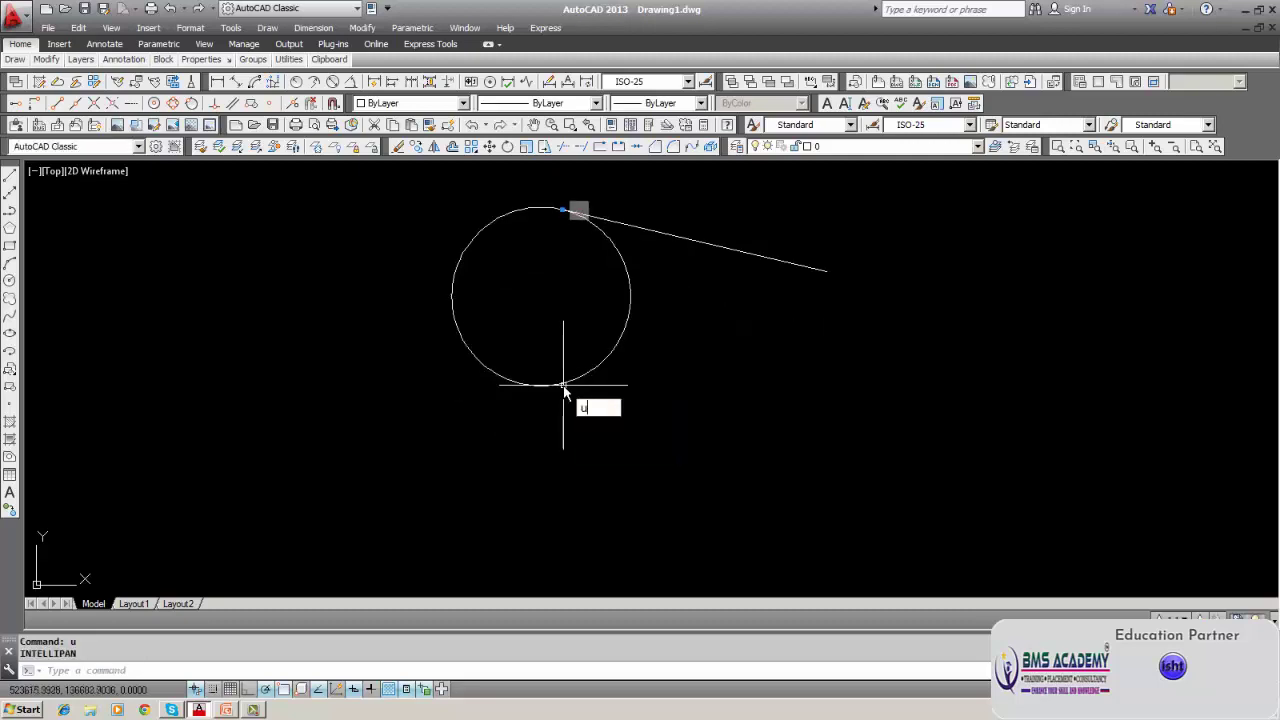
{"action": "key", "text": "Return"}
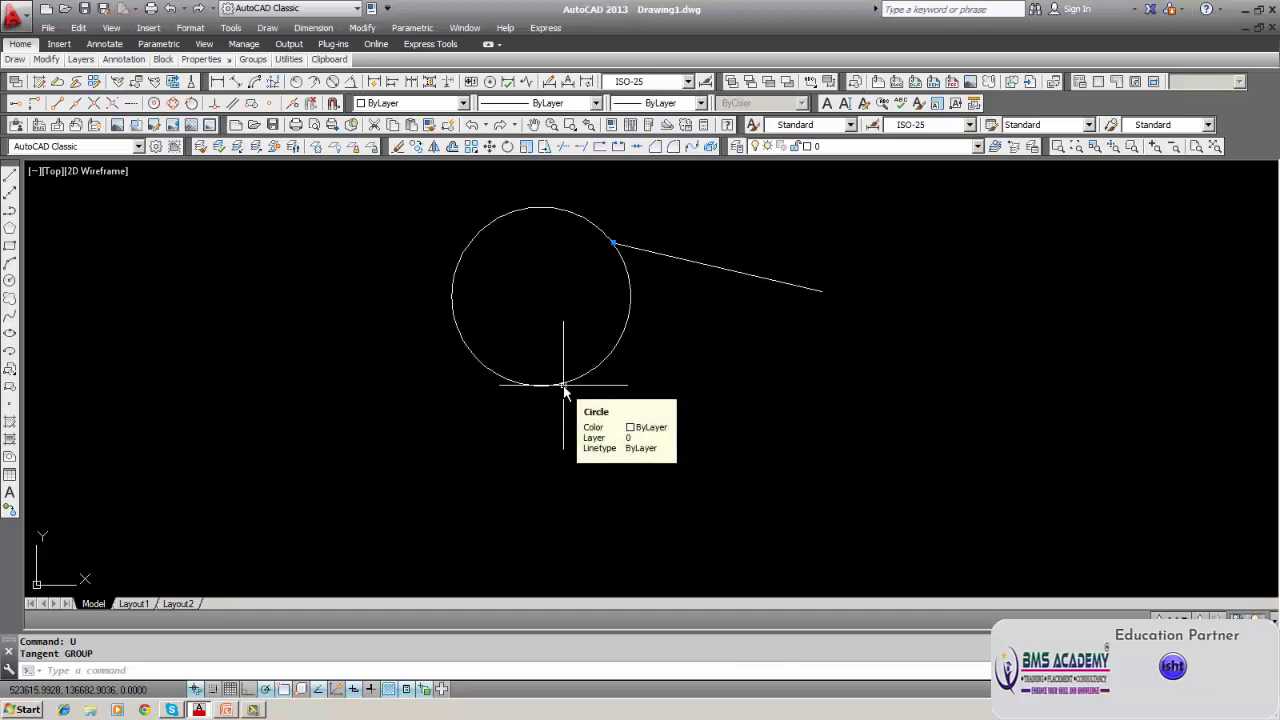
{"action": "middle_click_drag", "start_coordinate": [565, 392], "coordinate": [551, 482]}
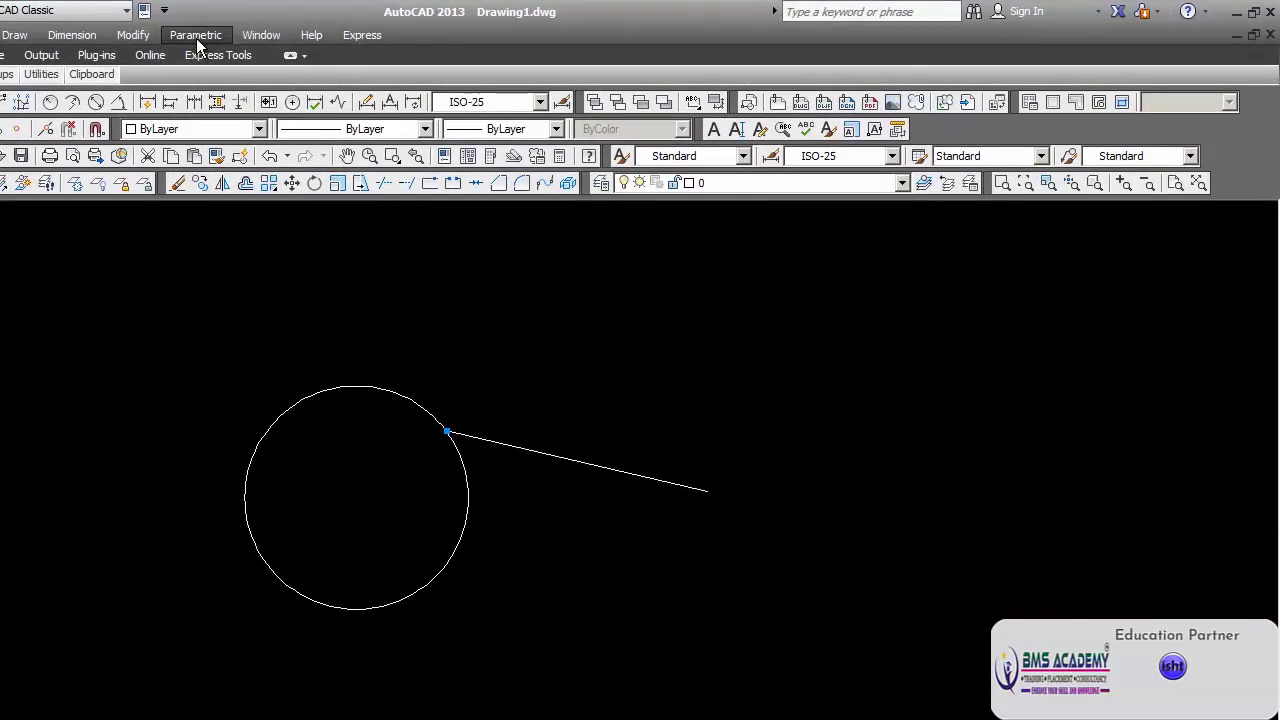
Apply a Tangent constraint between the line and circle, then undo it with Ctrl+Z.
{"action": "left_click", "coordinate": [197, 37]}
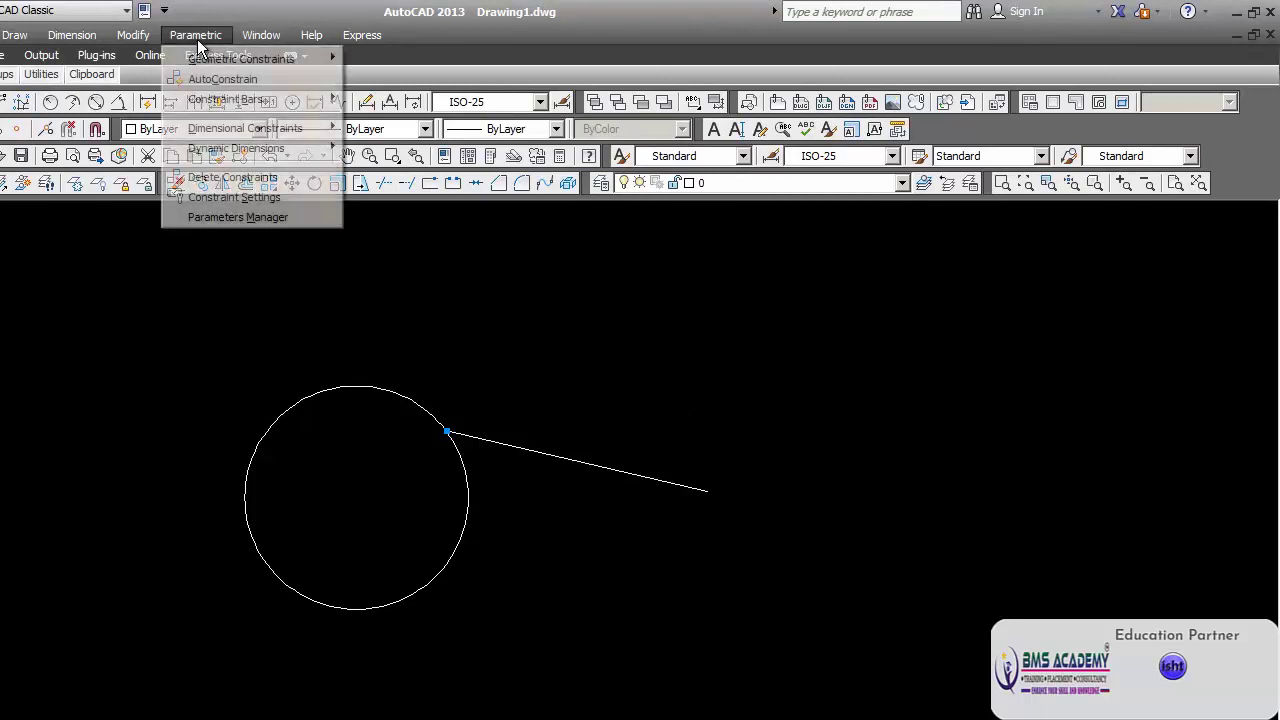
{"action": "mouse_move", "coordinate": [337, 58]}
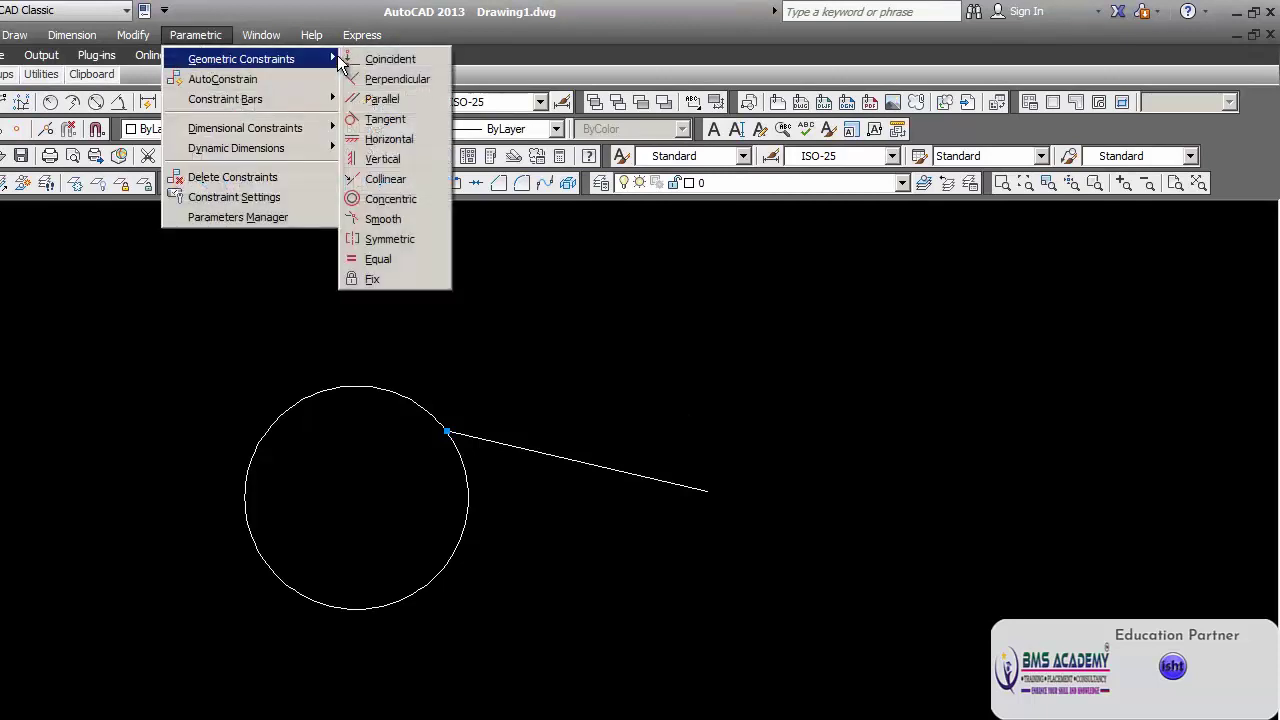
{"action": "left_click", "coordinate": [388, 118]}
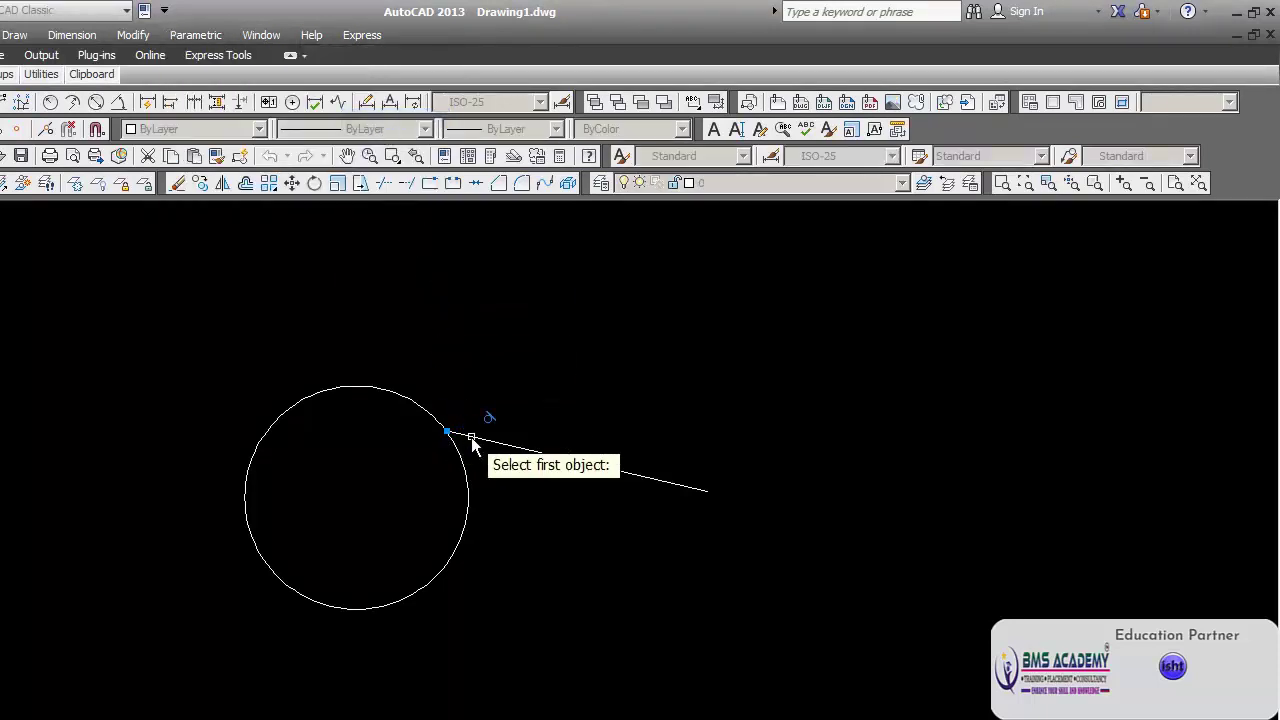
{"action": "left_click", "coordinate": [471, 438]}
{"action": "left_click", "coordinate": [398, 395]}
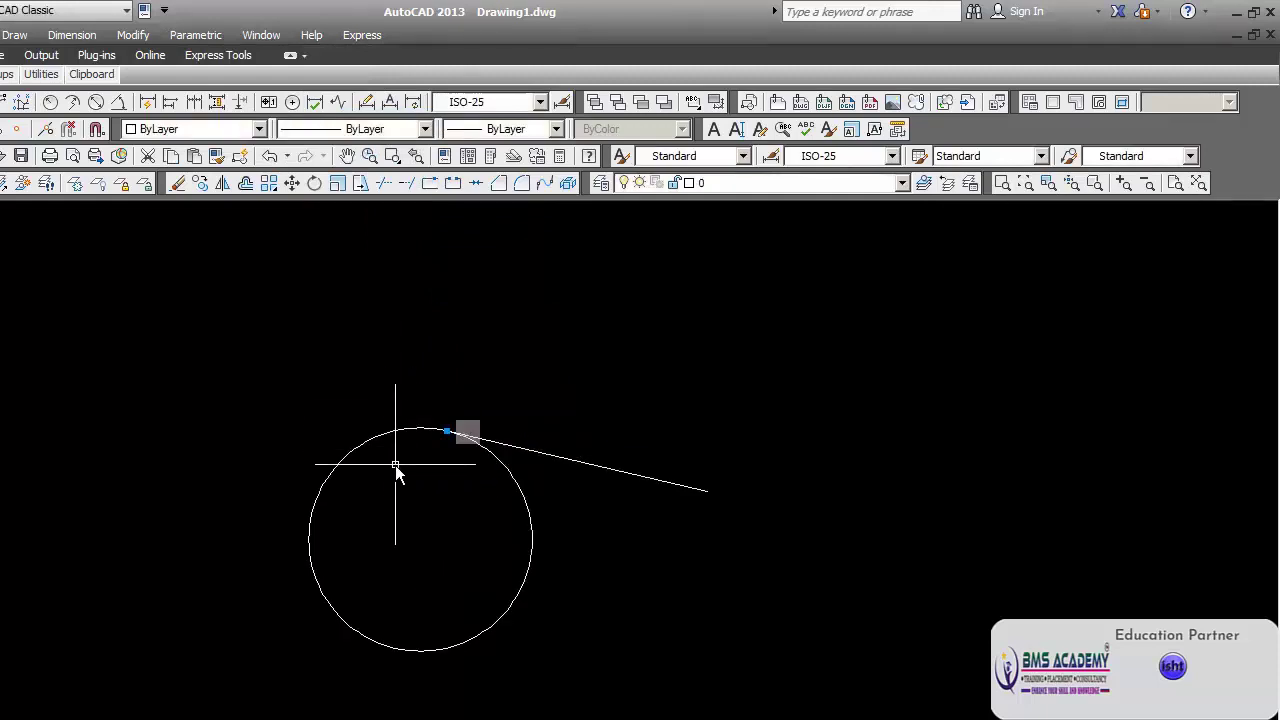
{"action": "key", "text": "ctrl+z"}
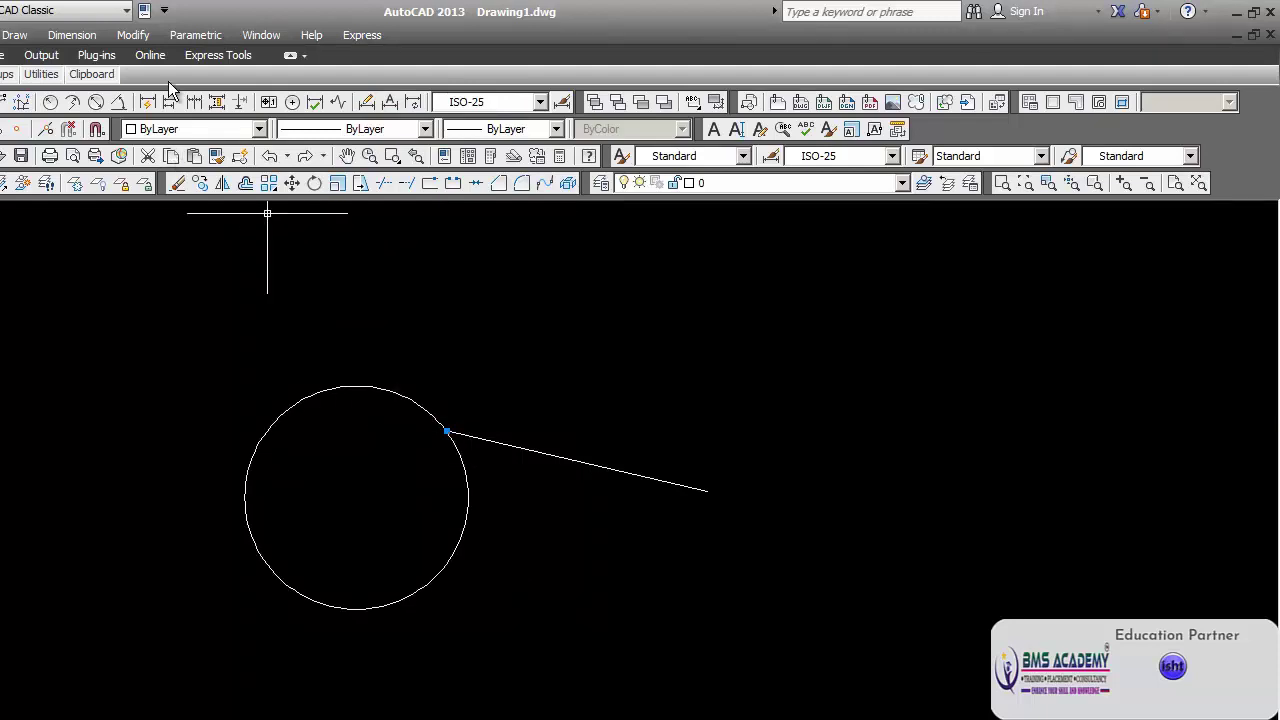
{"action": "left_click", "coordinate": [195, 36]}
Apply a Fix constraint to the circle.
{"action": "mouse_move", "coordinate": [202, 64]}
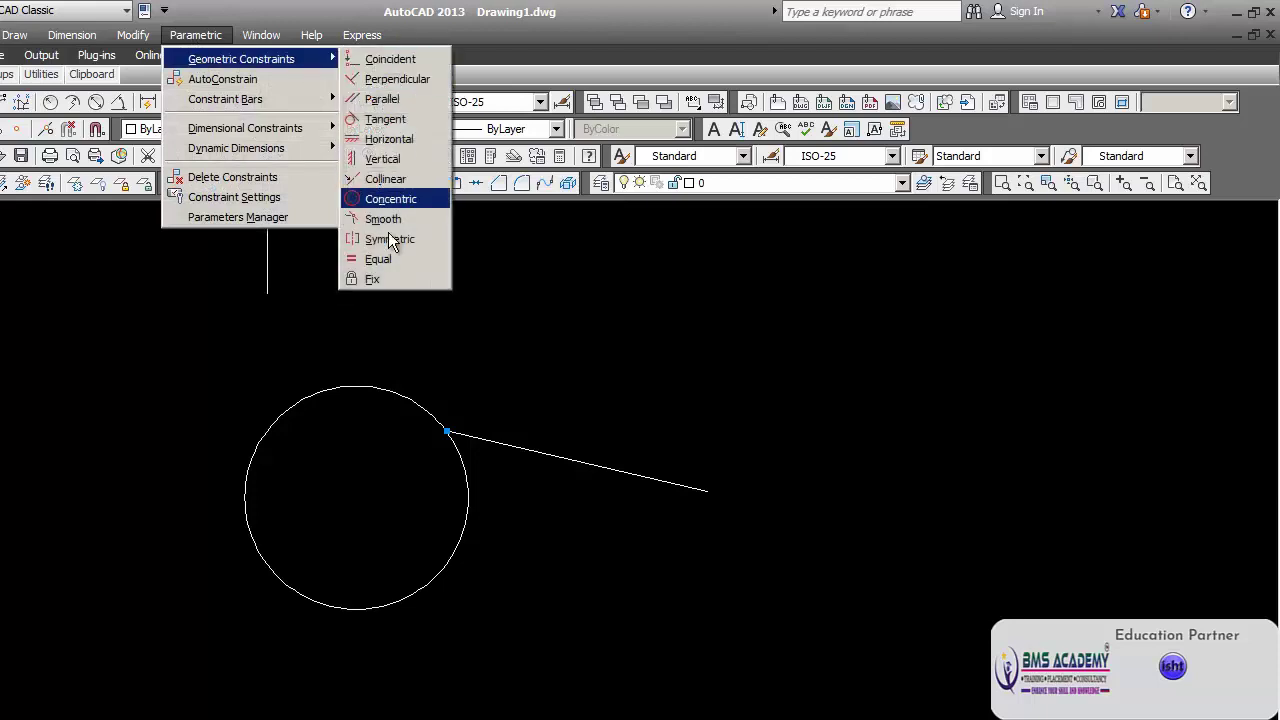
{"action": "left_click", "coordinate": [389, 279]}
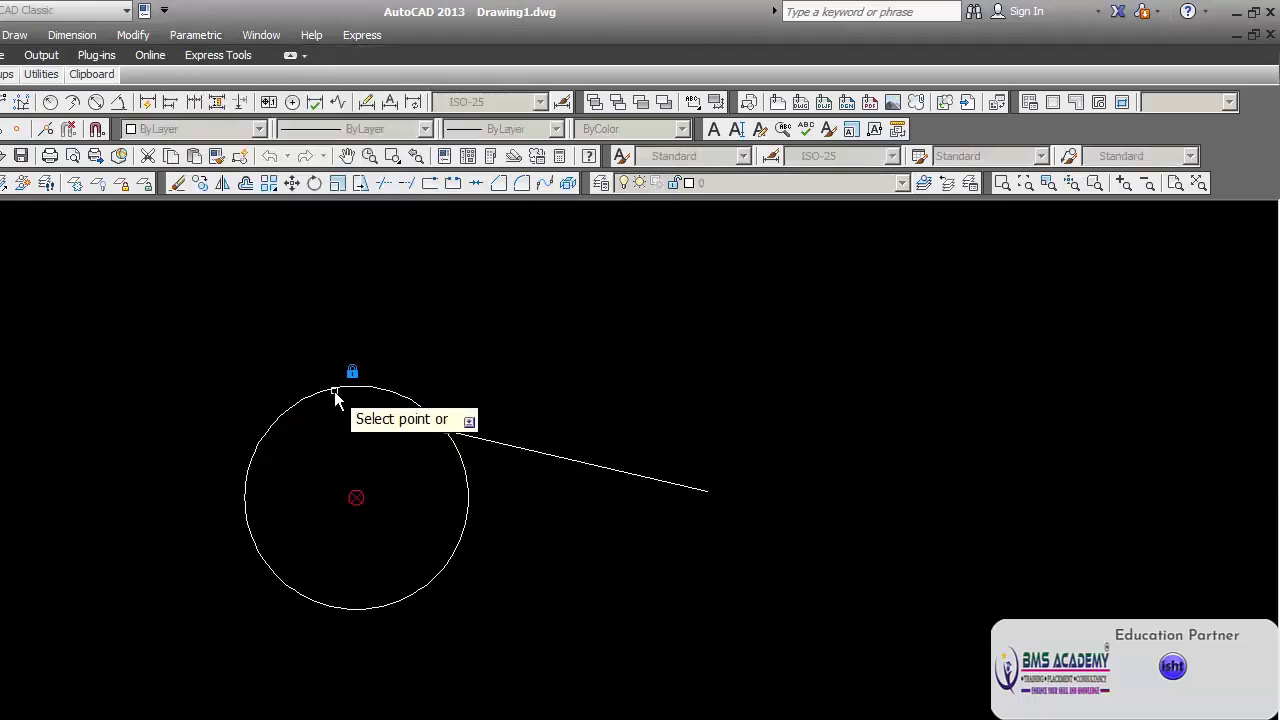
{"action": "left_click", "coordinate": [336, 398]}
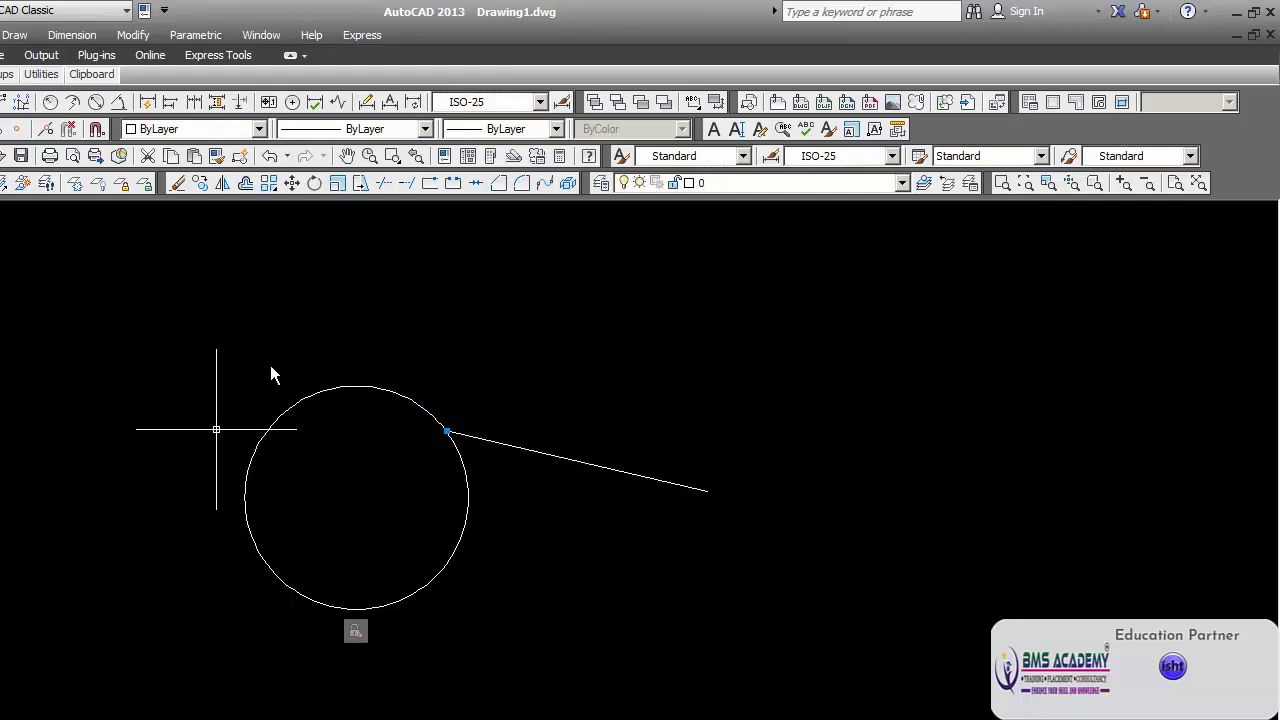
Try a Tangent constraint on the line and fixed circle, then undo it with U.
{"action": "left_click", "coordinate": [205, 38]}
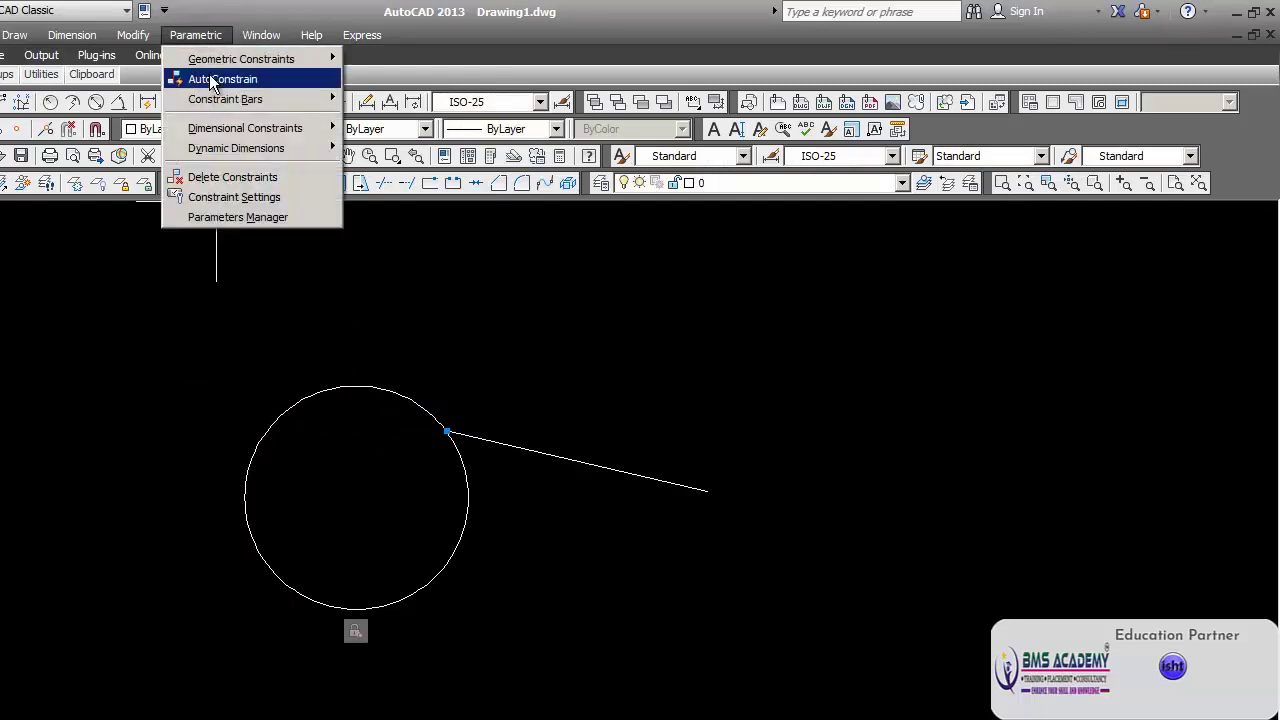
{"action": "mouse_move", "coordinate": [219, 66]}
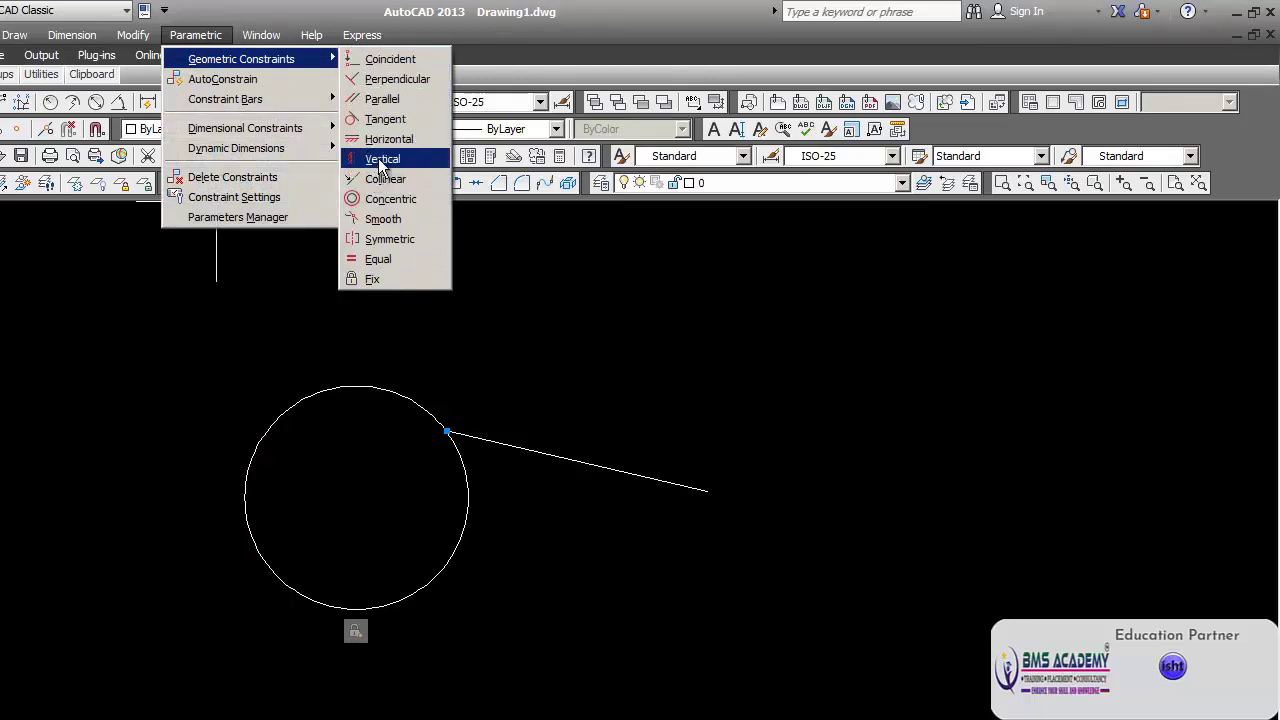
{"action": "left_click", "coordinate": [386, 120]}
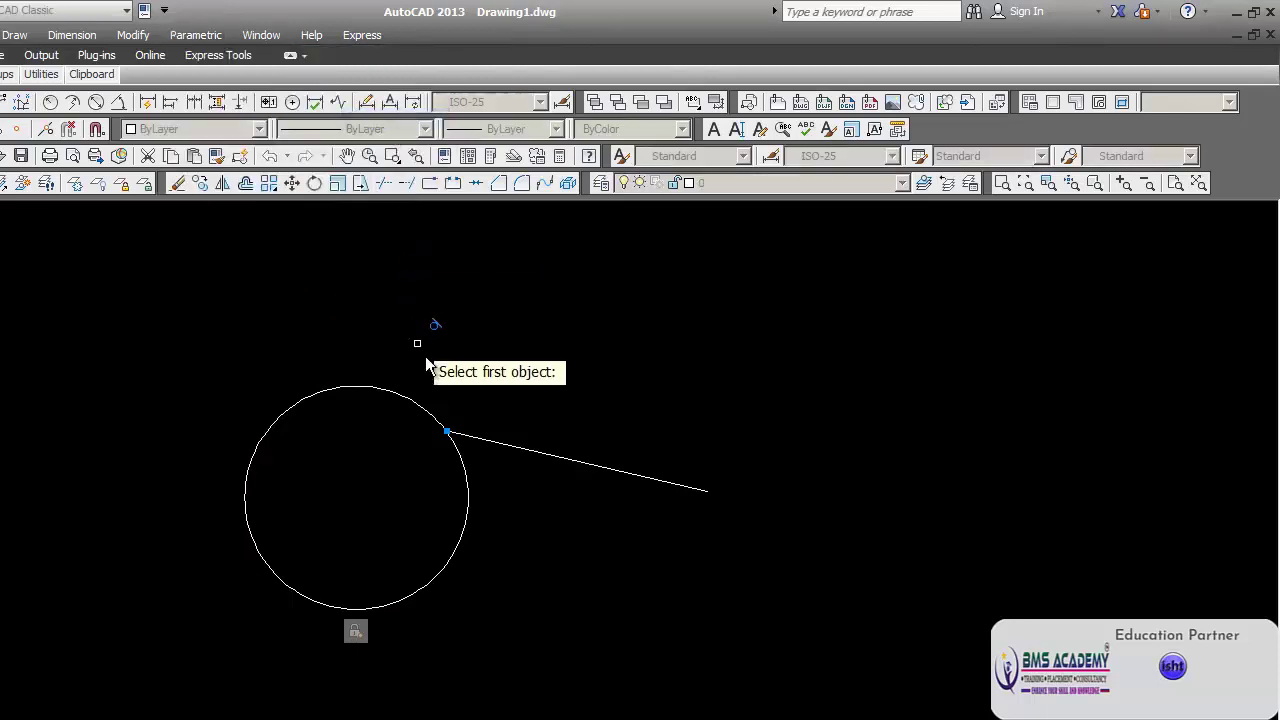
{"action": "left_click", "coordinate": [480, 439]}
{"action": "left_click", "coordinate": [460, 451]}
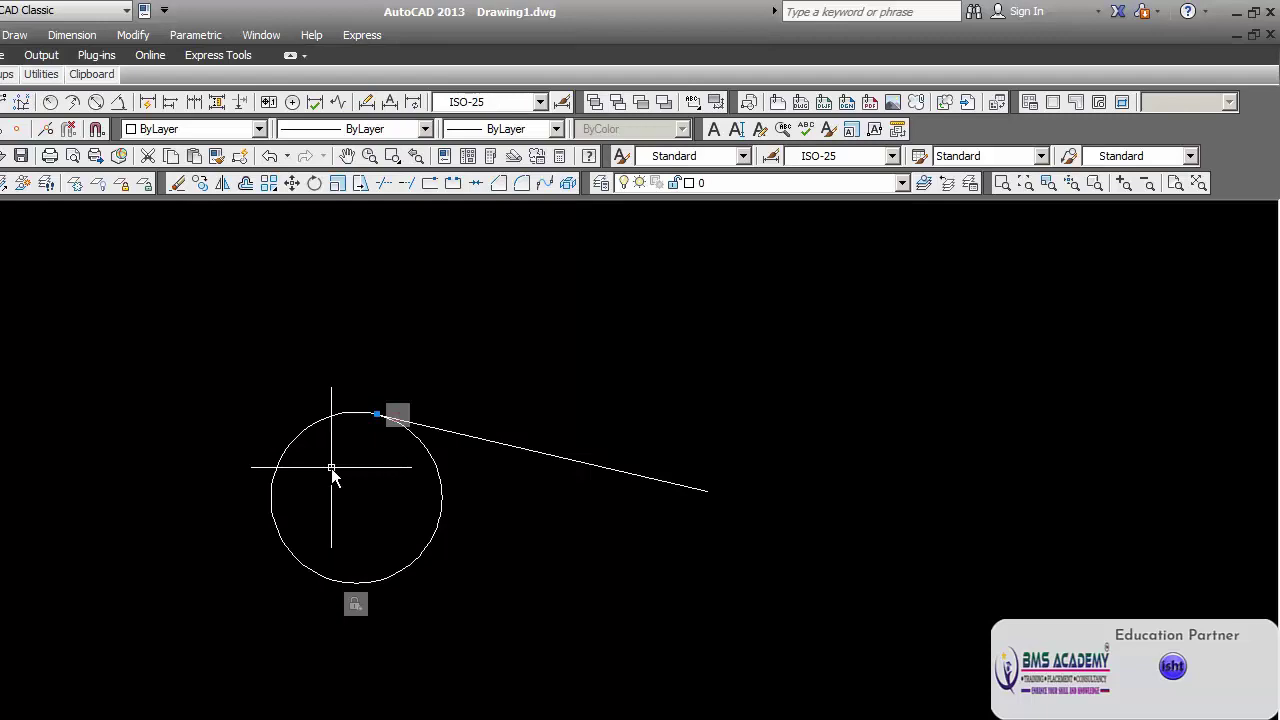
{"action": "type", "text": "u"}
{"action": "key", "text": "Return"}
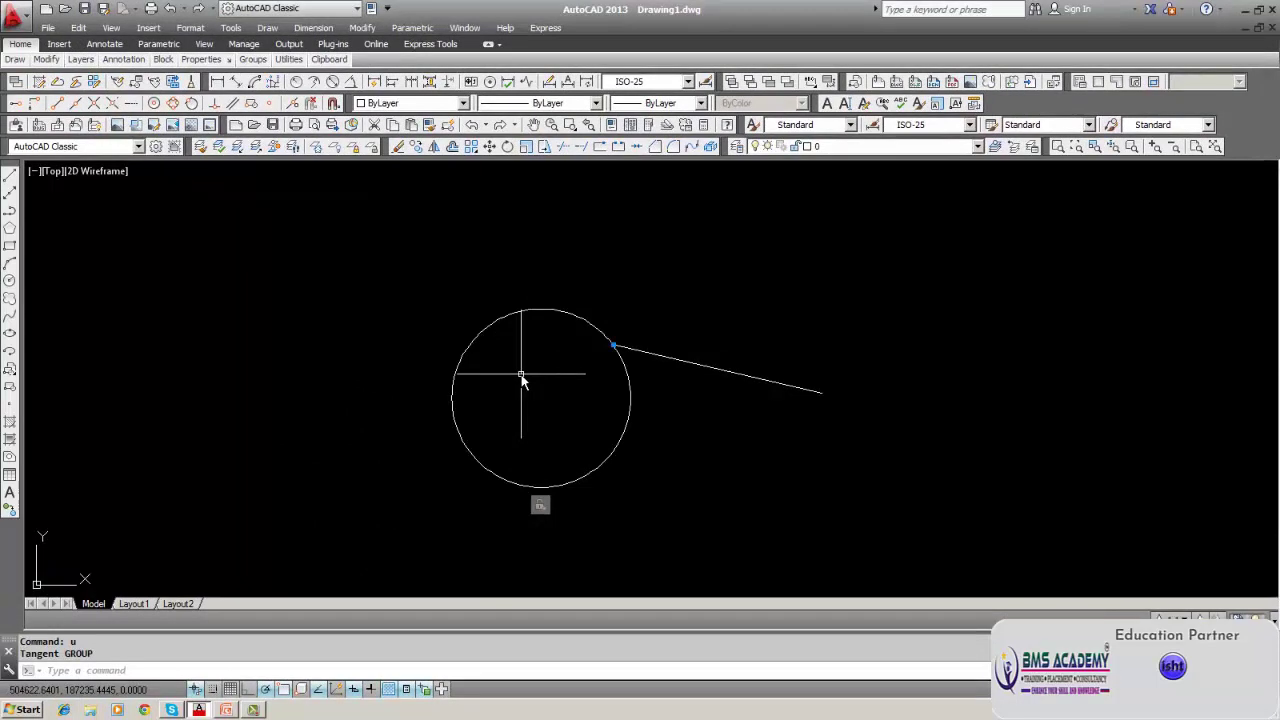
{"action": "left_click", "coordinate": [655, 354]}
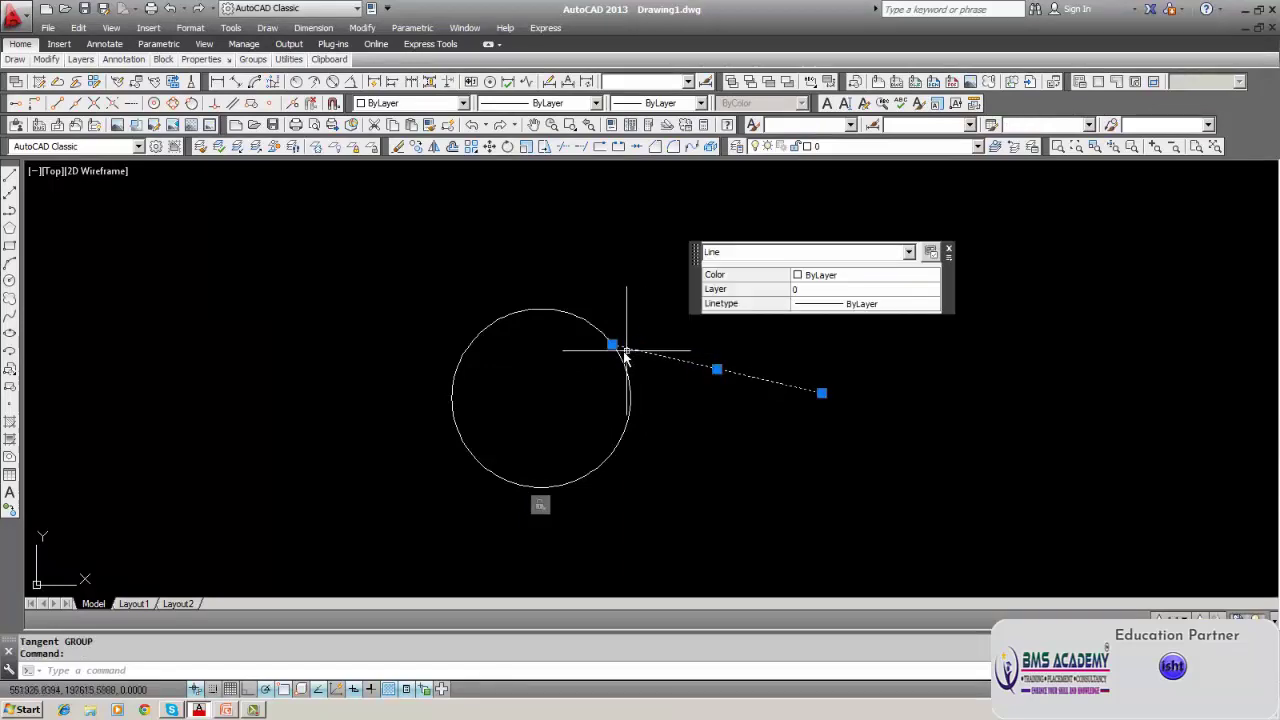
{"action": "left_click", "coordinate": [613, 345]}
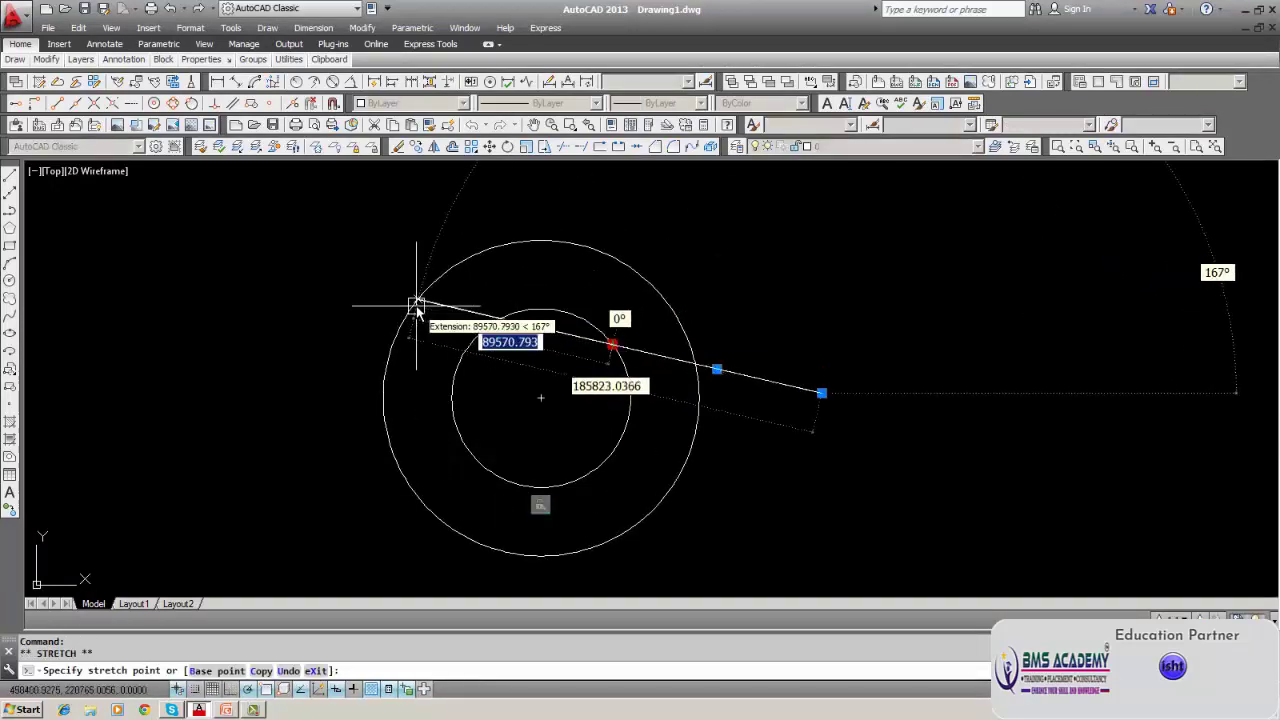
{"action": "left_click", "coordinate": [396, 295]}
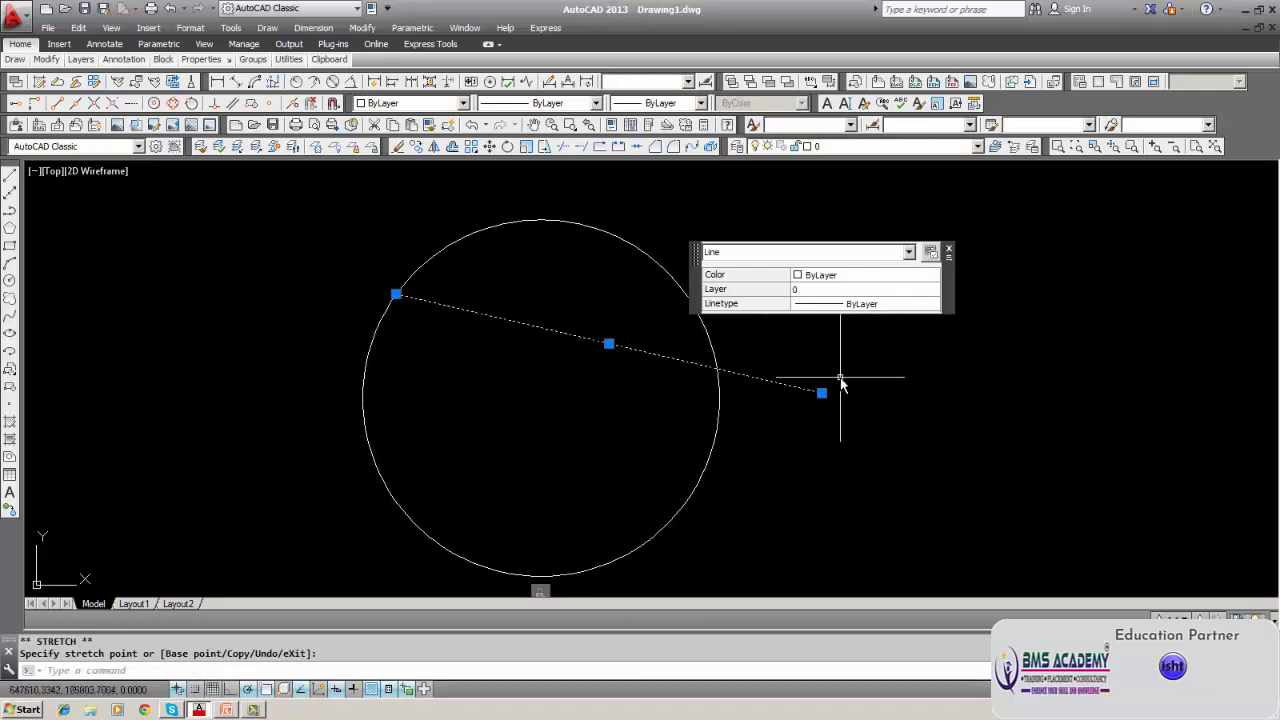
{"action": "mouse_move", "coordinate": [944, 282]}
{"action": "left_click", "coordinate": [949, 252]}
{"action": "key", "text": "Escape"}
{"action": "key", "text": "Escape"}
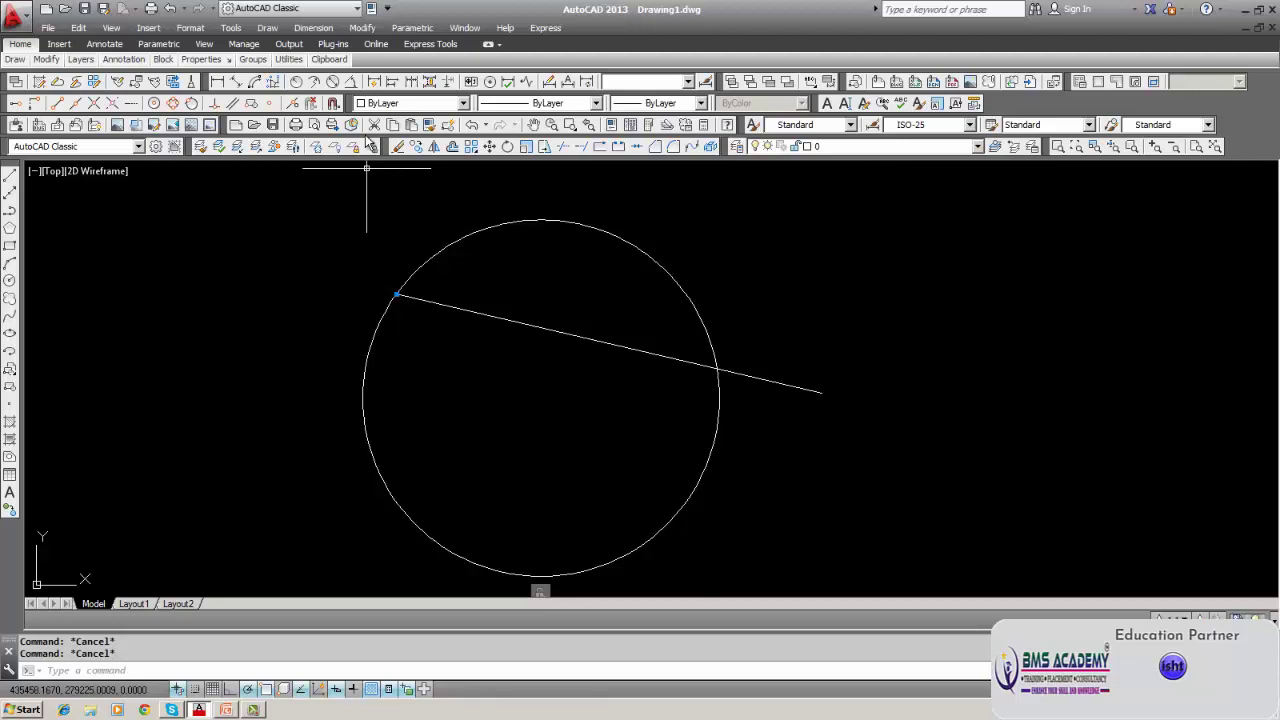
{"action": "type", "text": "u"}
{"action": "key", "text": "Return"}
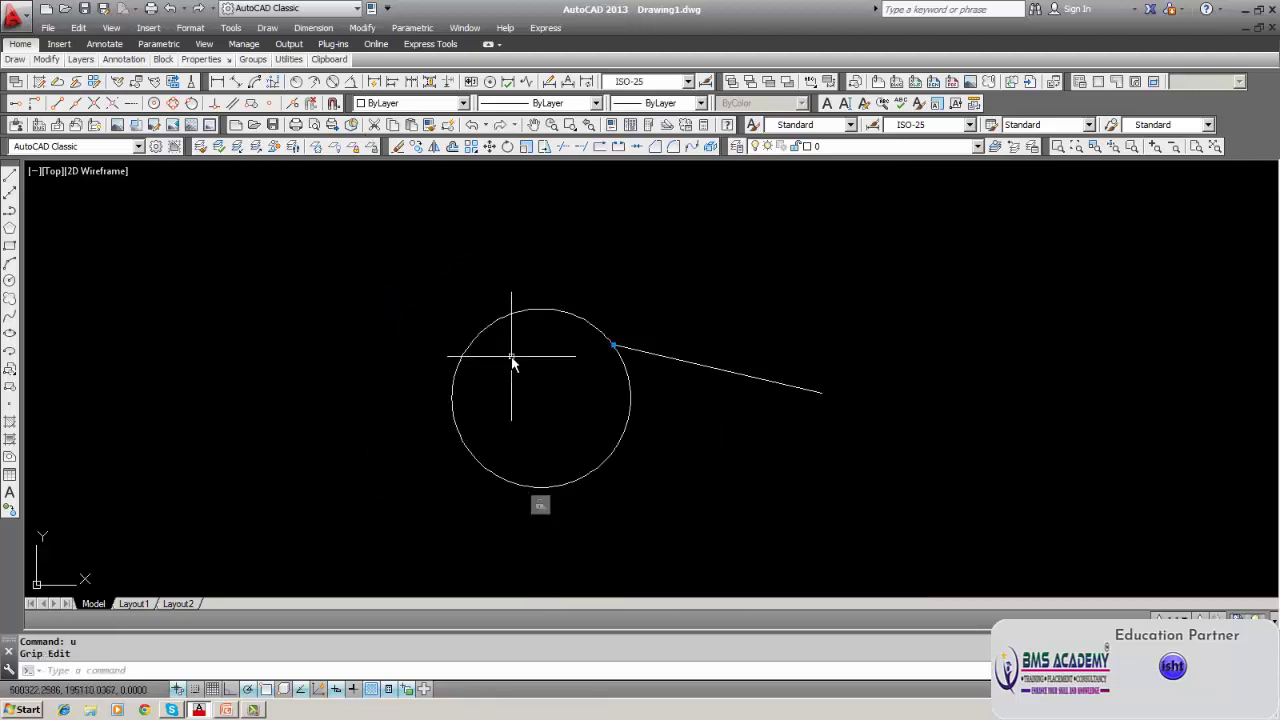
Draw a line from the circle's centre (CEN snap) perpendicular to the touching line (PER snap).
{"action": "type", "text": "cen"}
{"action": "key", "text": "Return"}
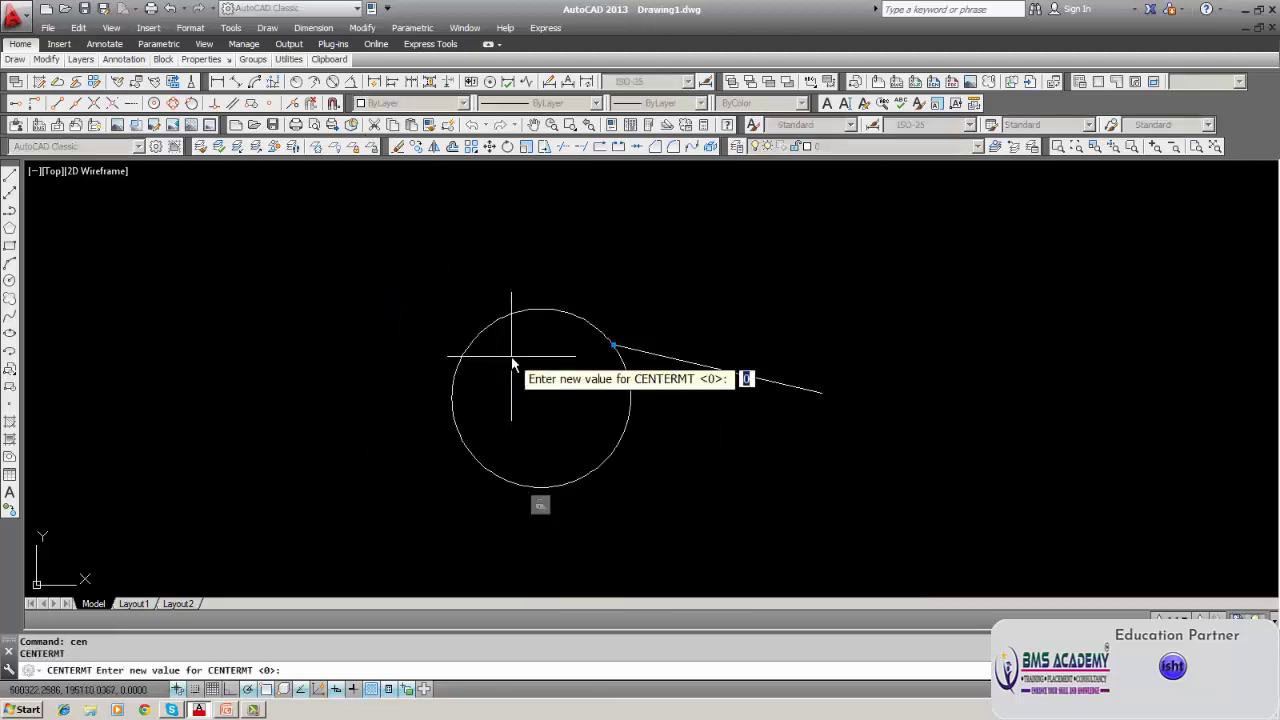
{"action": "key", "text": "Escape"}
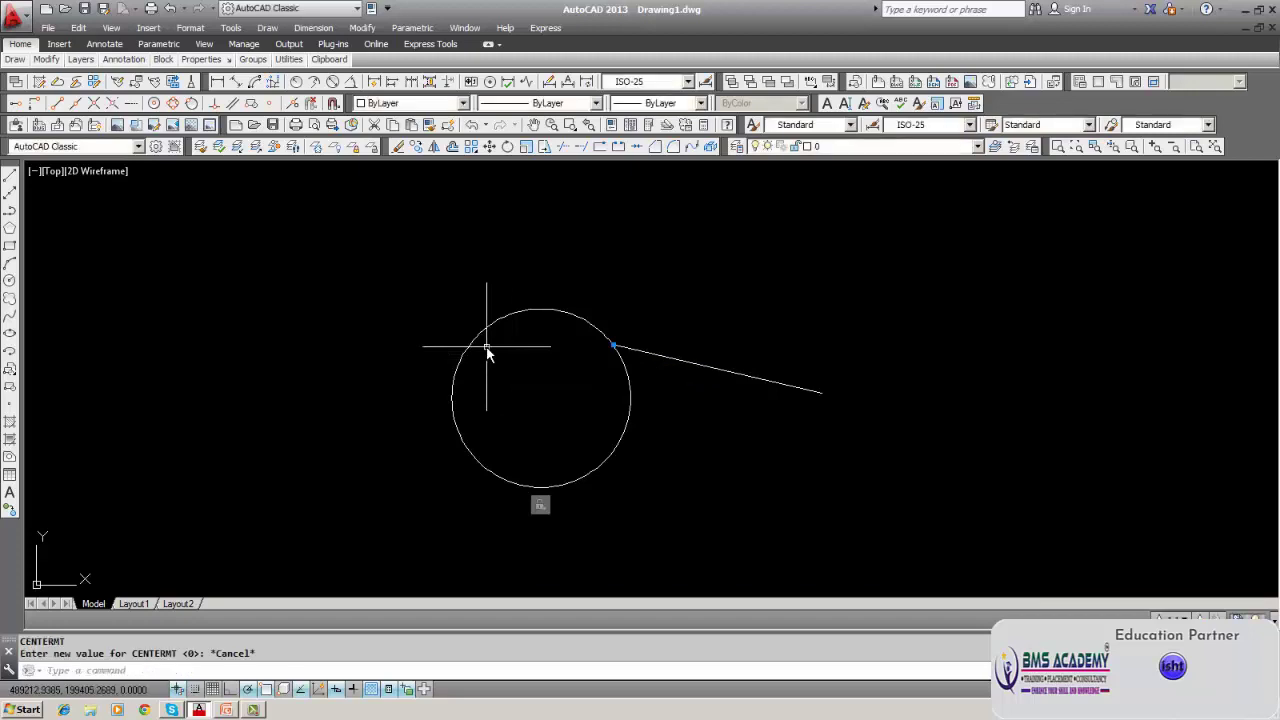
{"action": "type", "text": "l"}
{"action": "key", "text": "Return"}
{"action": "type", "text": "cen"}
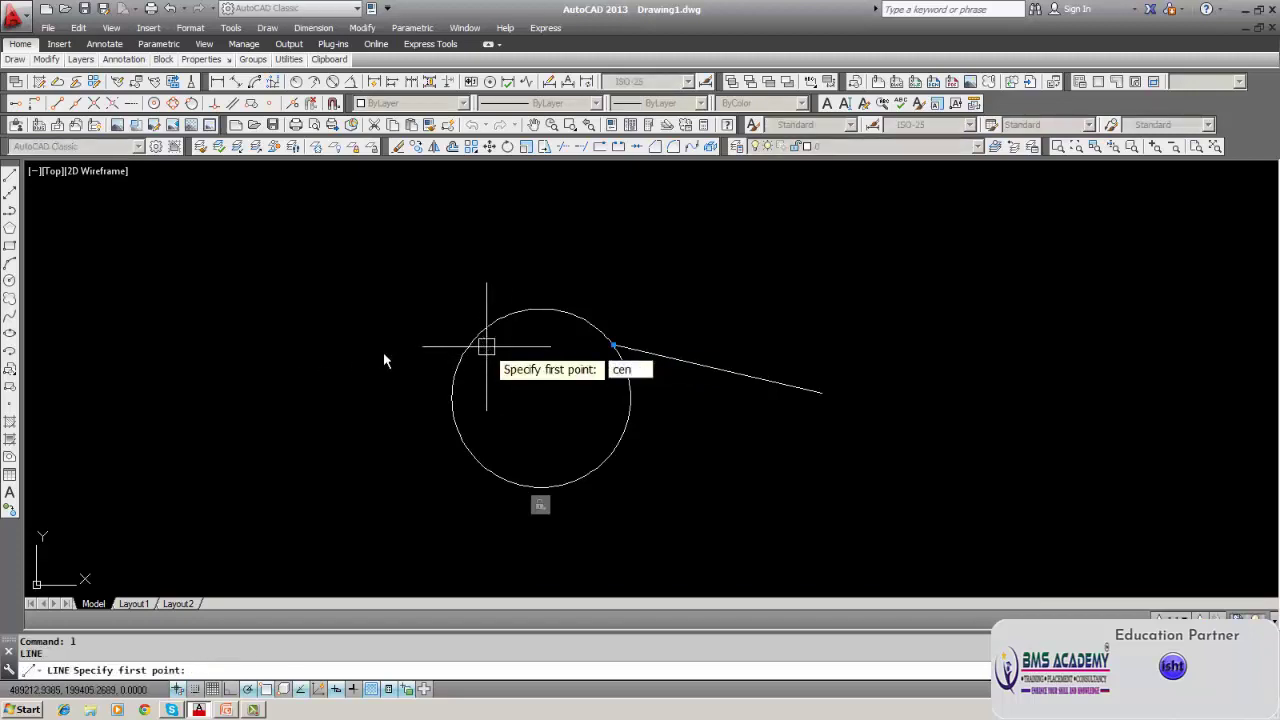
{"action": "key", "text": "Return"}
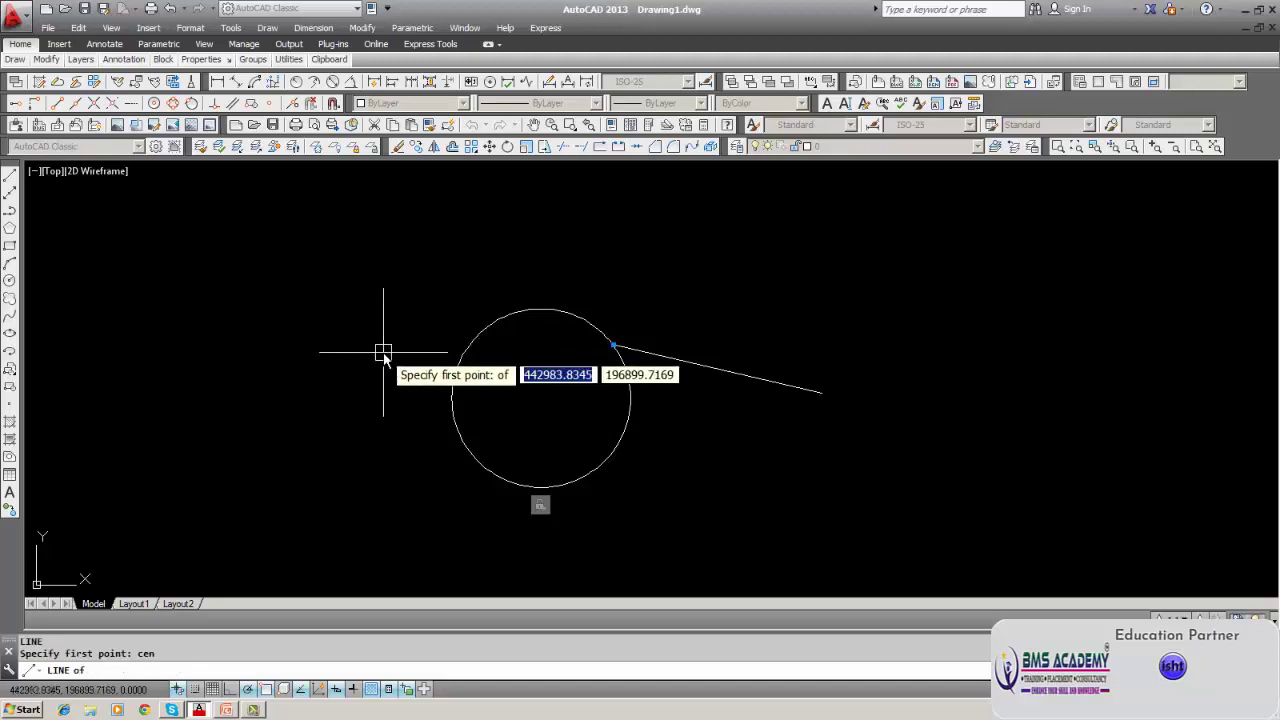
{"action": "left_click", "coordinate": [470, 355]}
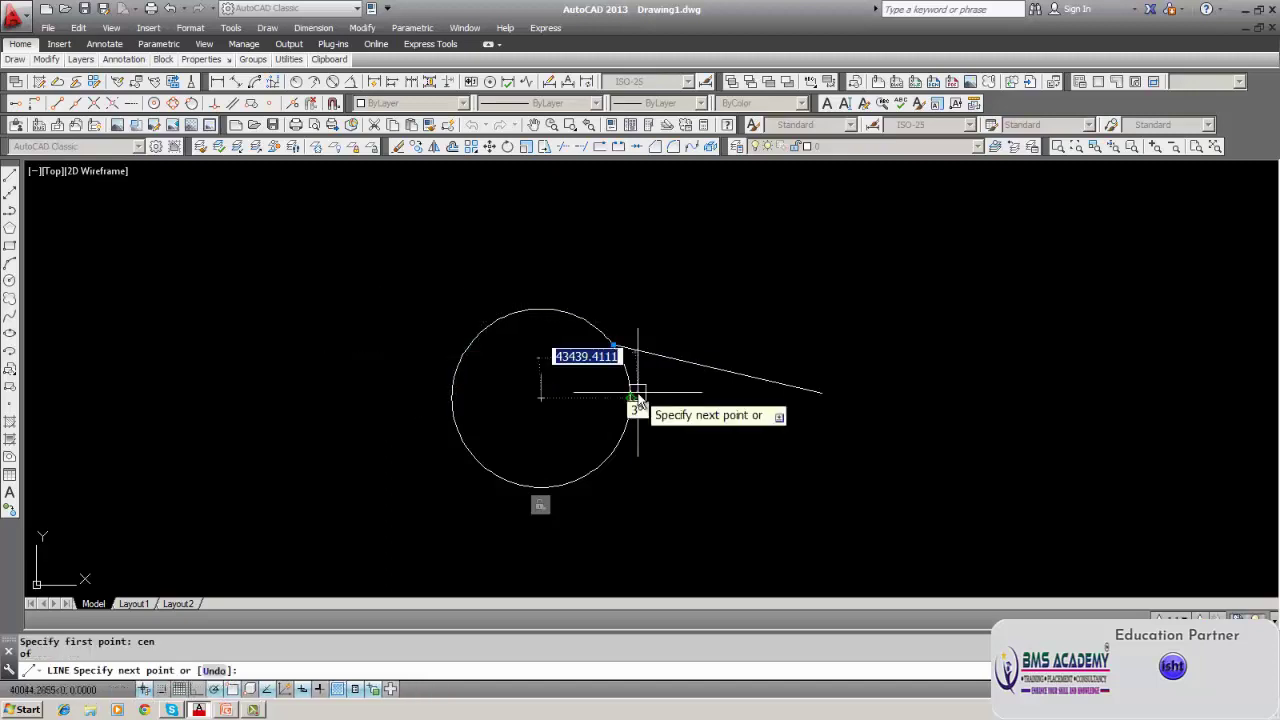
{"action": "type", "text": "per"}
{"action": "key", "text": "Return"}
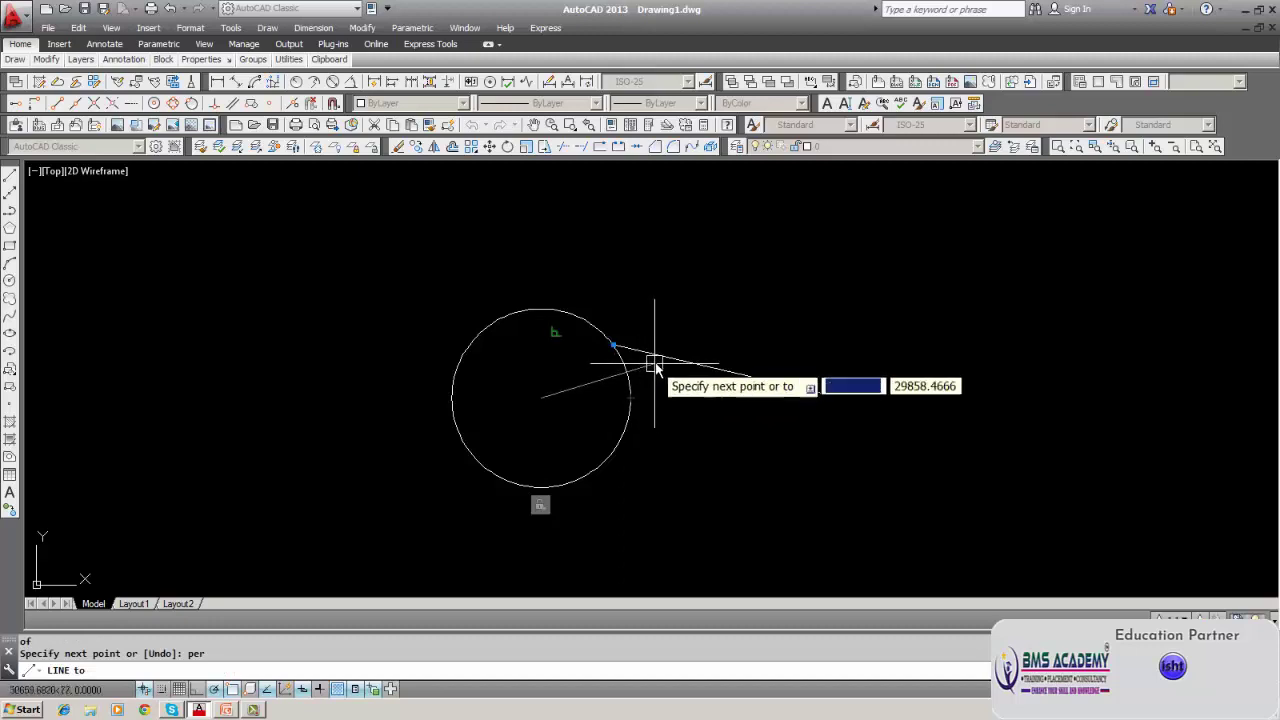
{"action": "left_click", "coordinate": [658, 355]}
{"action": "key", "text": "Escape"}
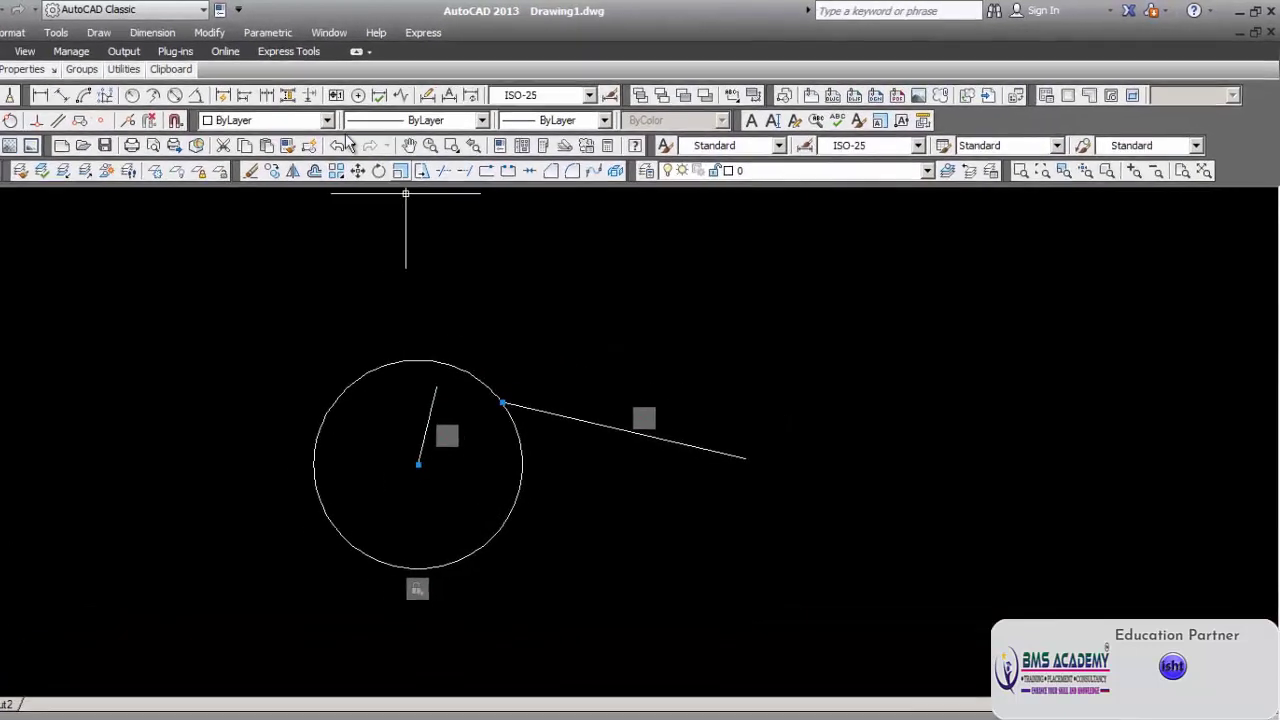
Try a Tangent constraint between the line and circle, then undo it with U.
{"action": "left_click", "coordinate": [203, 37]}
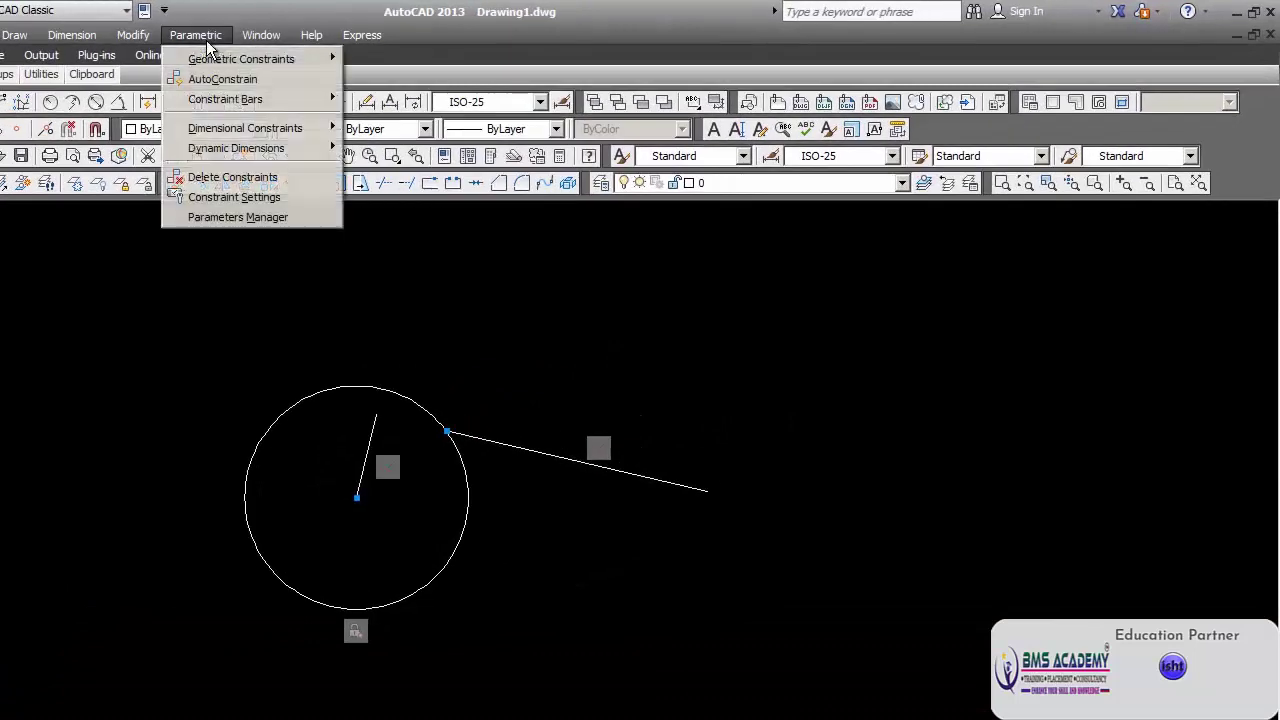
{"action": "mouse_move", "coordinate": [300, 59]}
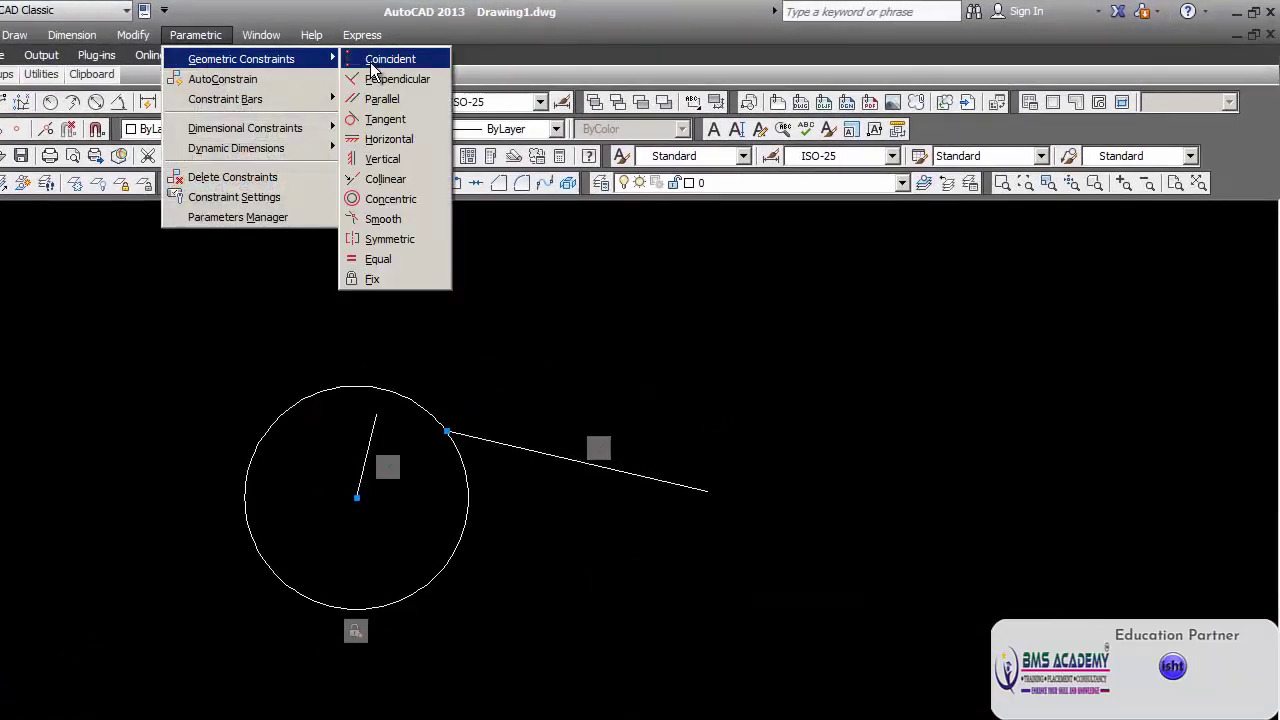
{"action": "left_click", "coordinate": [396, 118]}
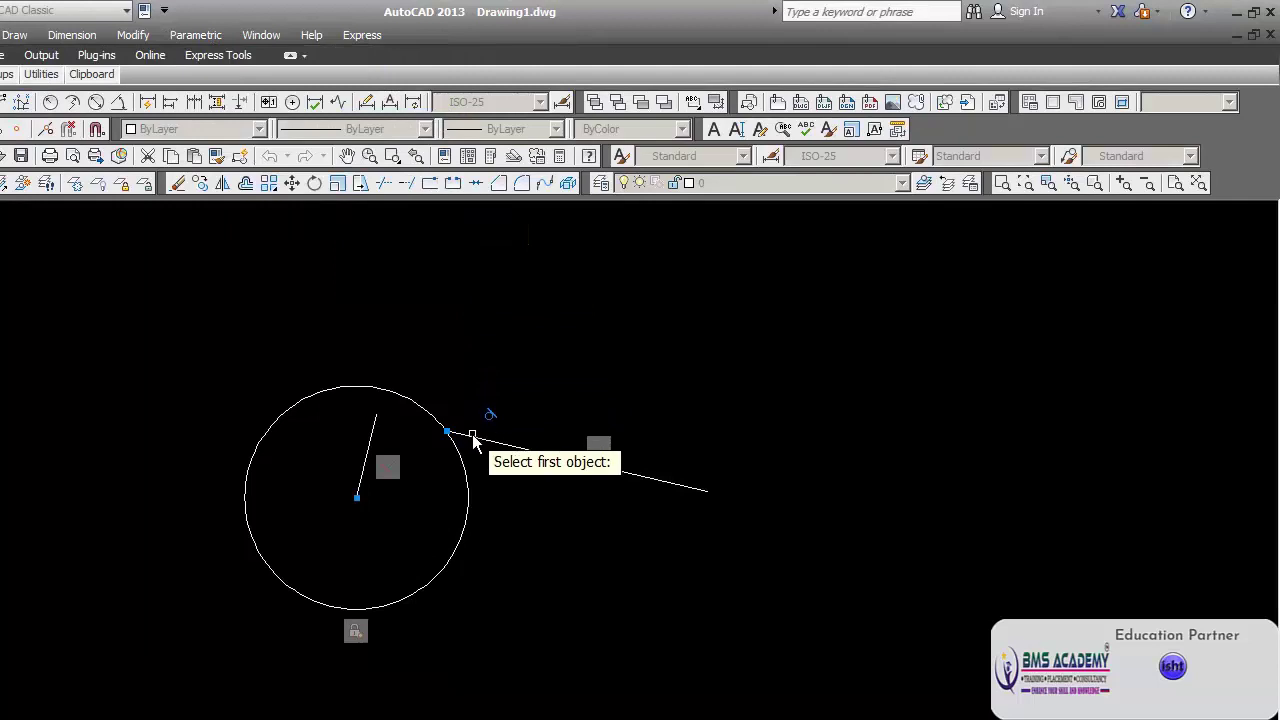
{"action": "left_click", "coordinate": [472, 452]}
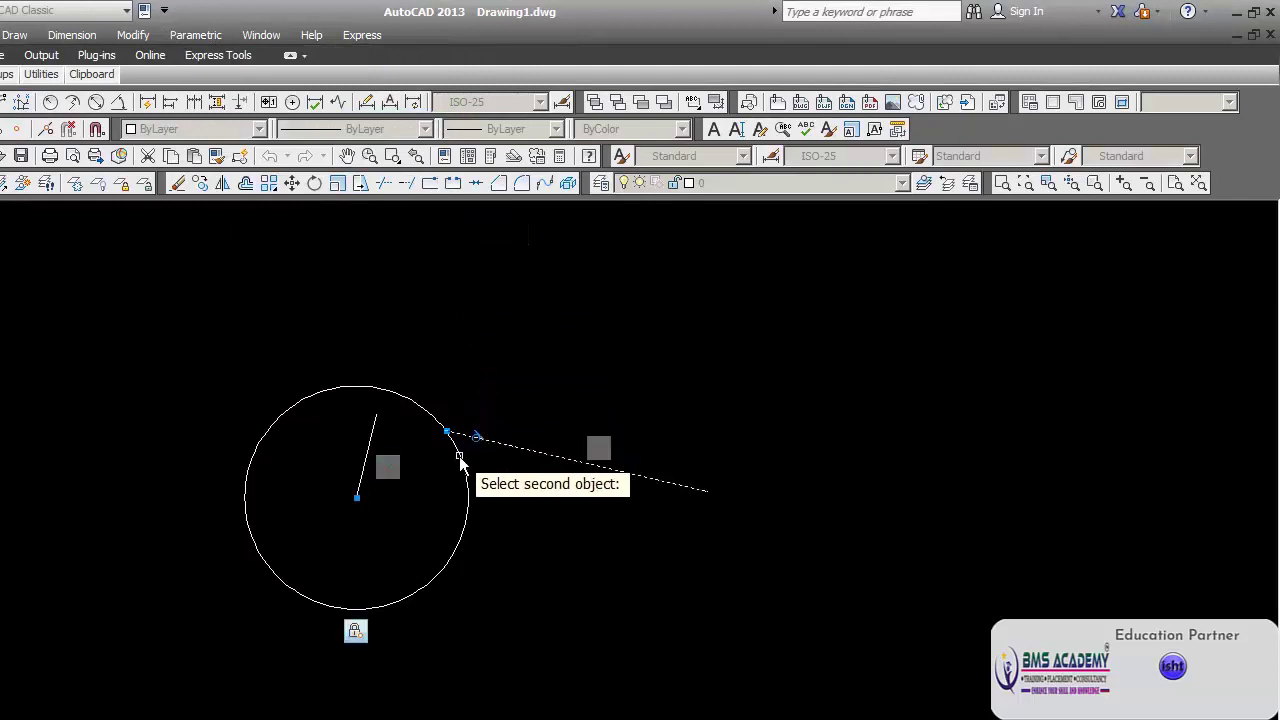
{"action": "left_click", "coordinate": [460, 457]}
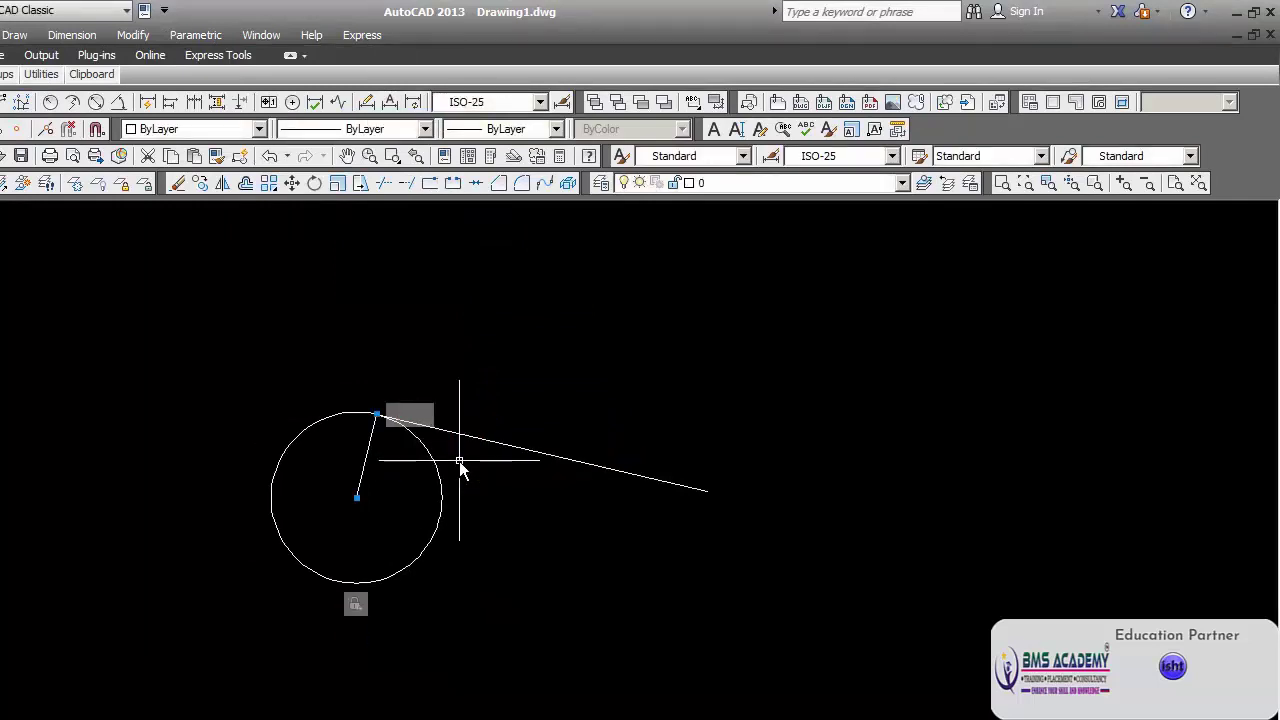
{"action": "type", "text": "u"}
{"action": "key", "text": "Return"}
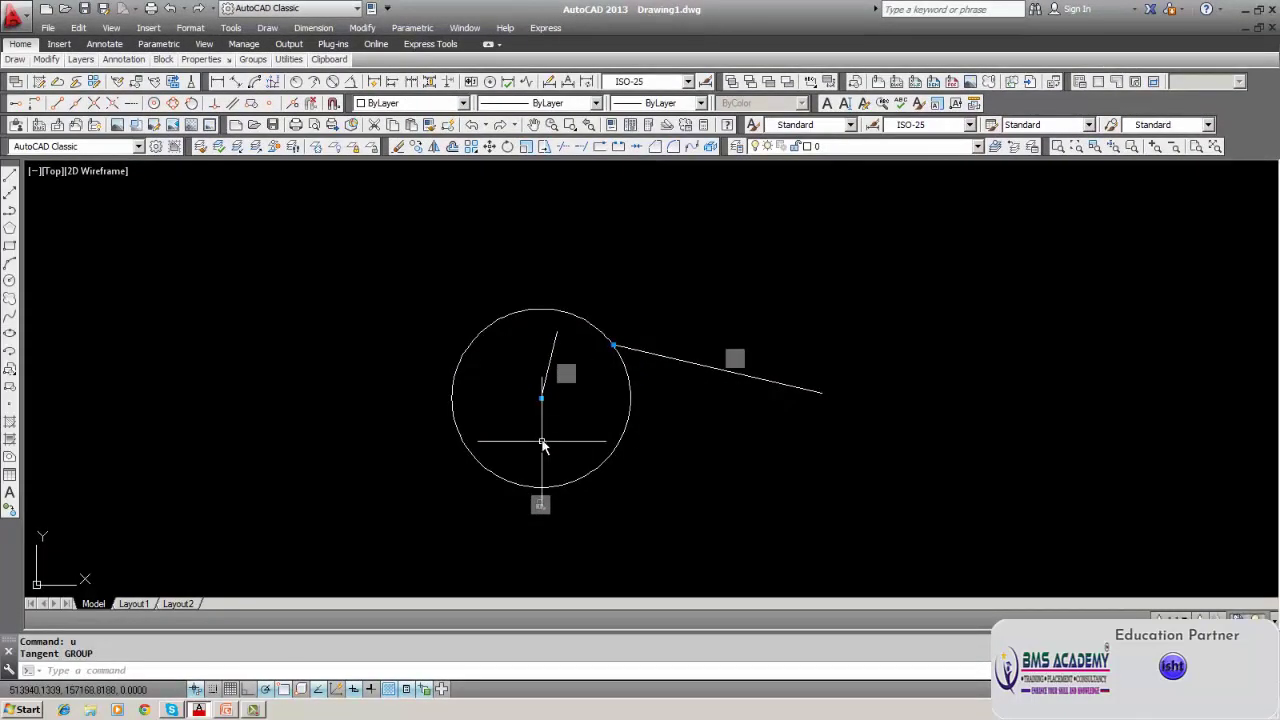
Erase the short line drawn from the circle's centre.
{"action": "type", "text": "U"}
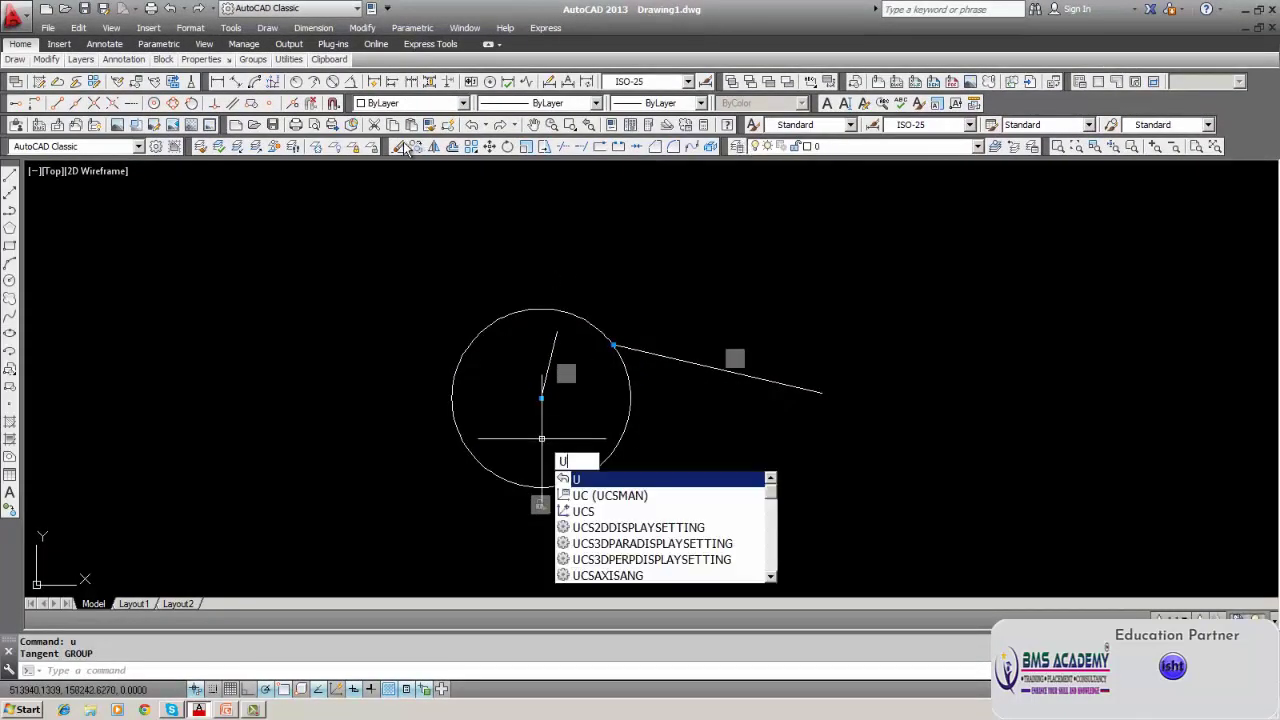
{"action": "left_click", "coordinate": [398, 147]}
{"action": "left_click", "coordinate": [550, 366]}
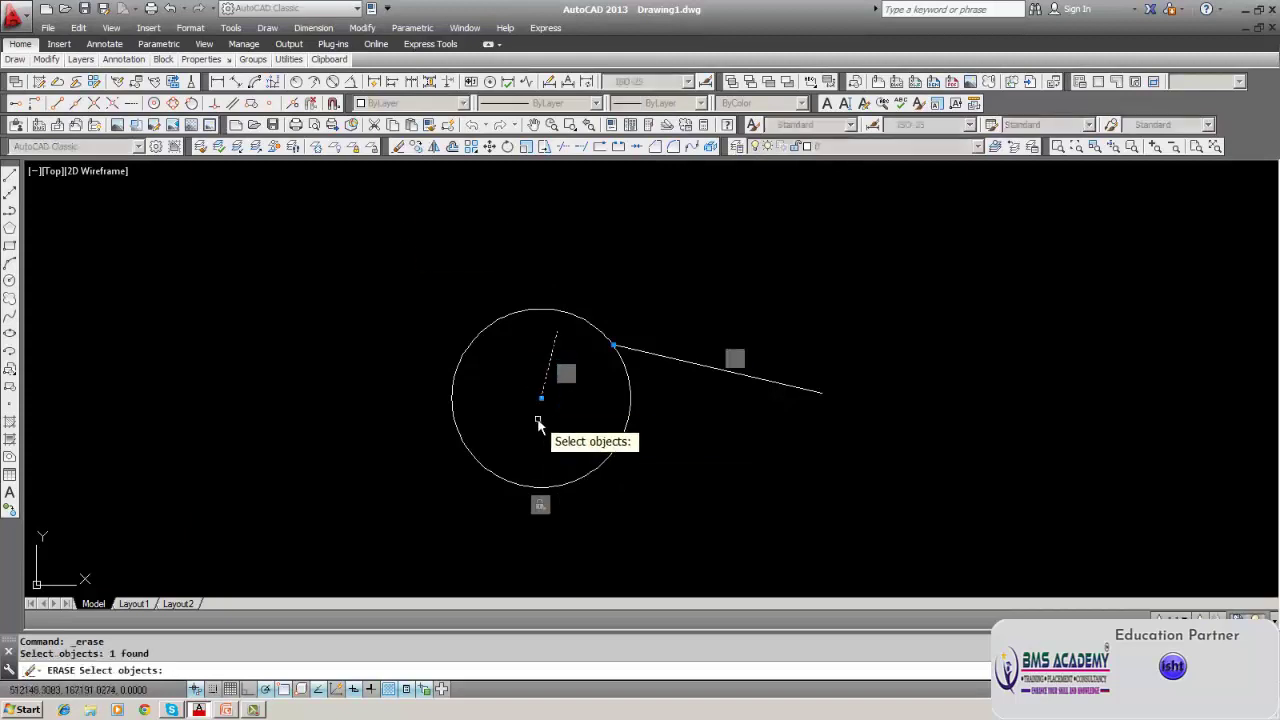
{"action": "key", "text": "Return"}
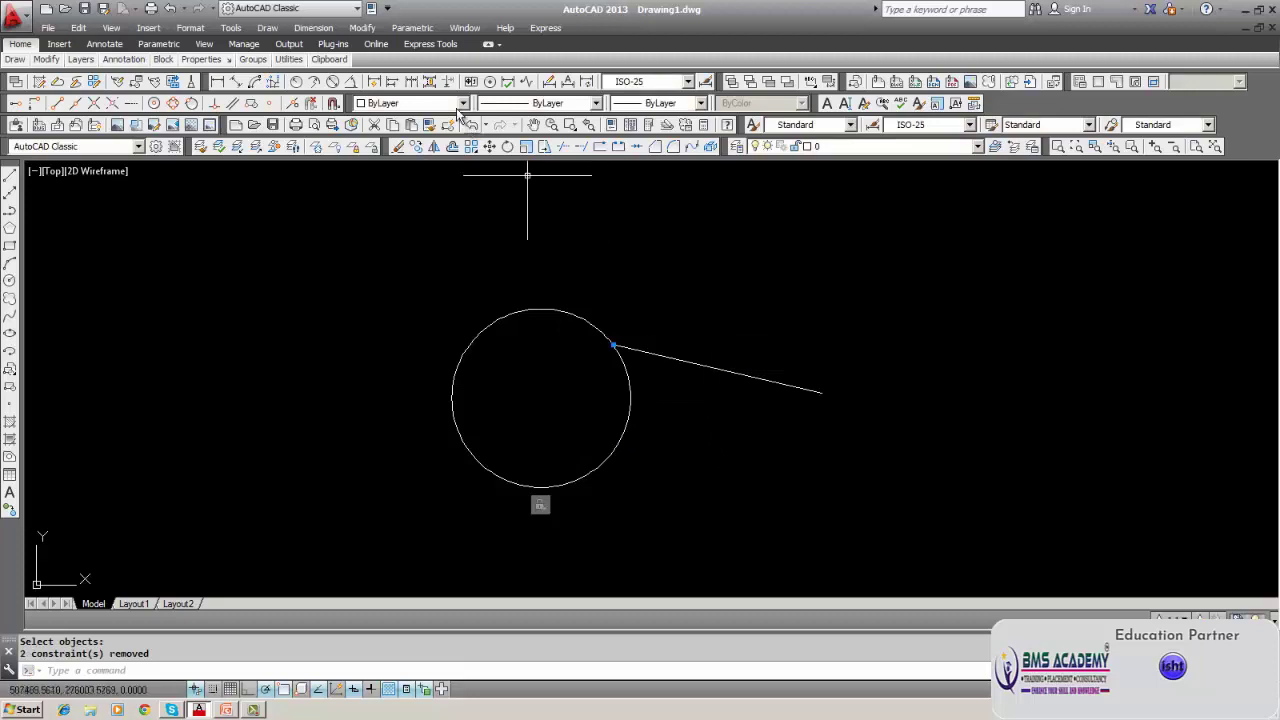
Apply a Fix constraint to the line.
{"action": "left_click", "coordinate": [407, 28]}
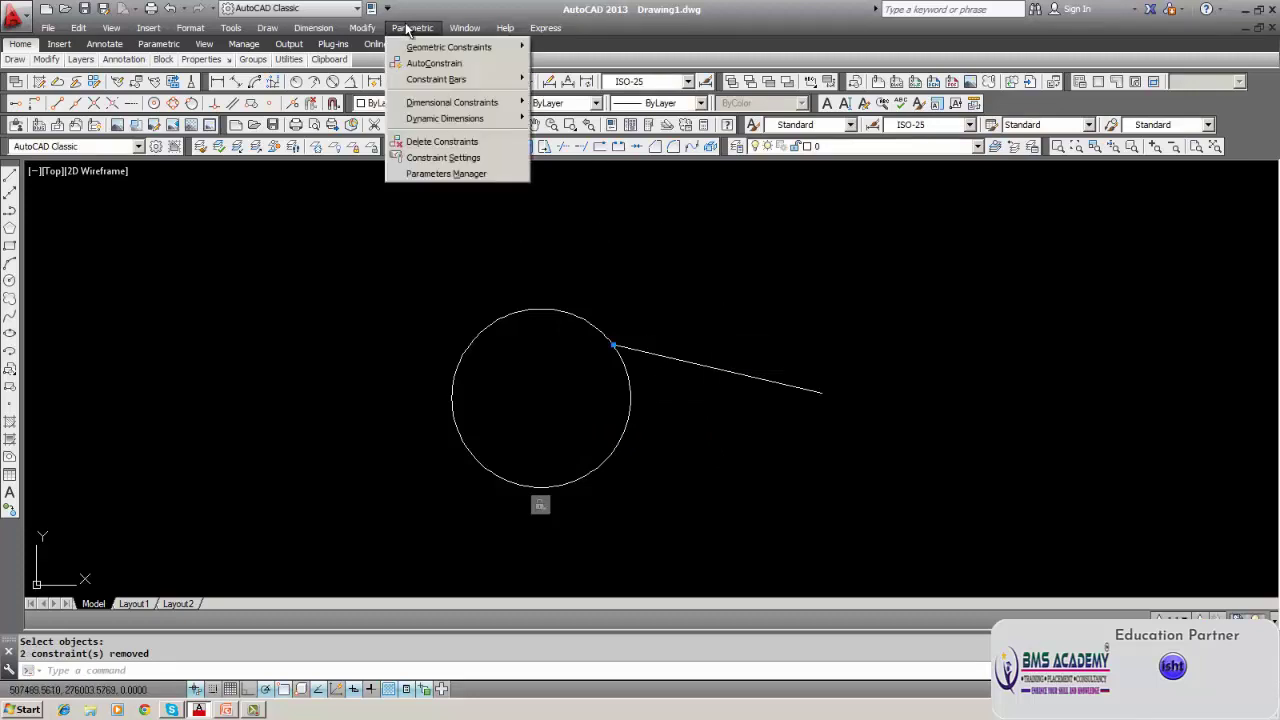
{"action": "left_click", "coordinate": [407, 27]}
{"action": "left_click", "coordinate": [407, 27]}
{"action": "mouse_move", "coordinate": [485, 53]}
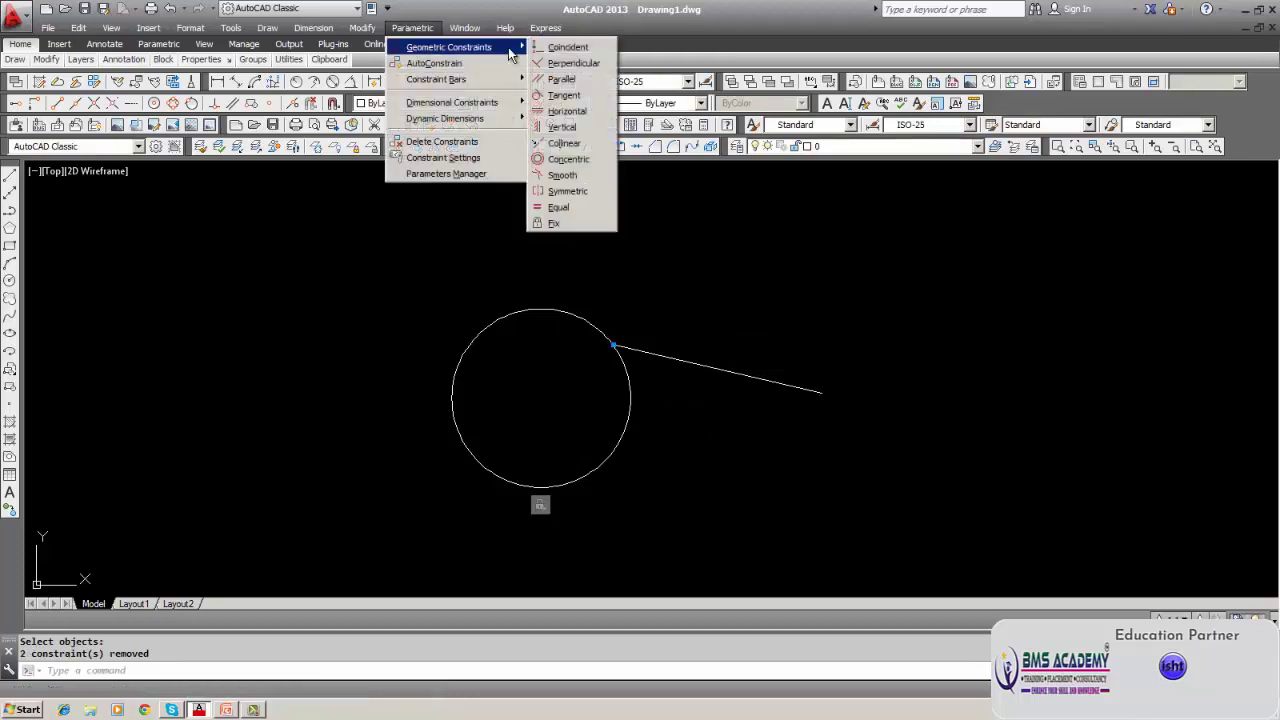
{"action": "left_click", "coordinate": [557, 222]}
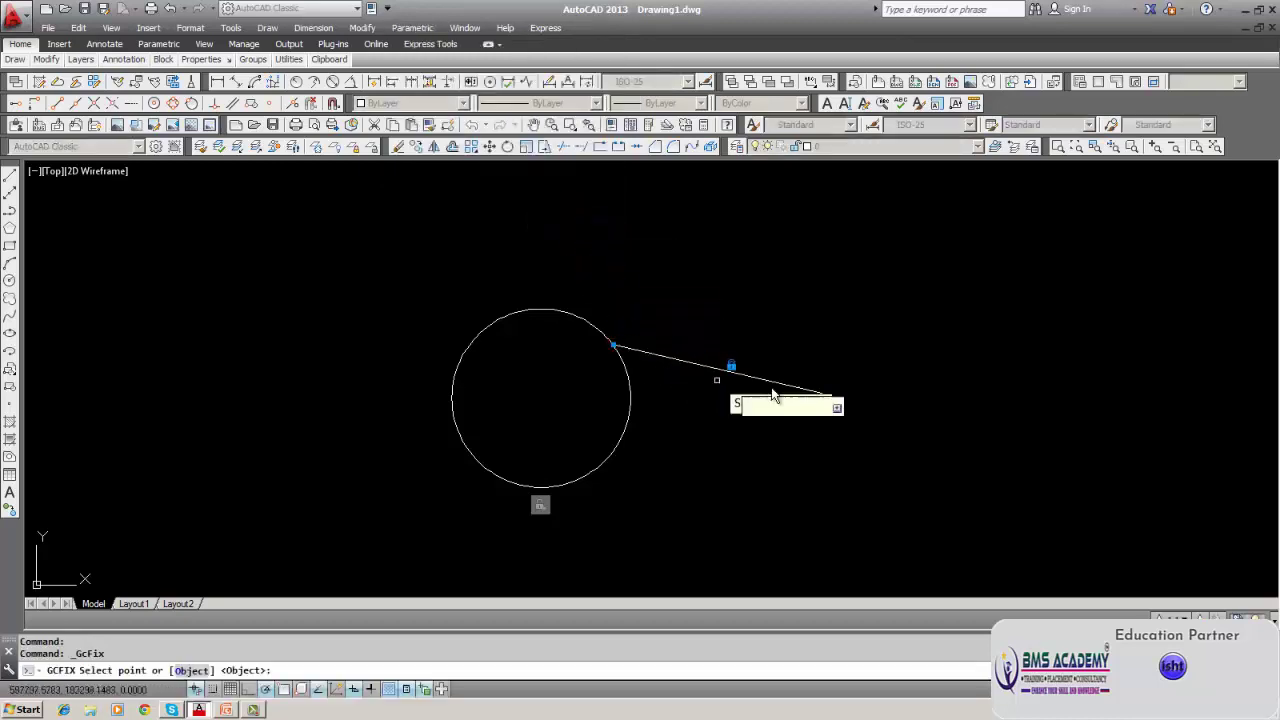
{"action": "left_click", "coordinate": [820, 392]}
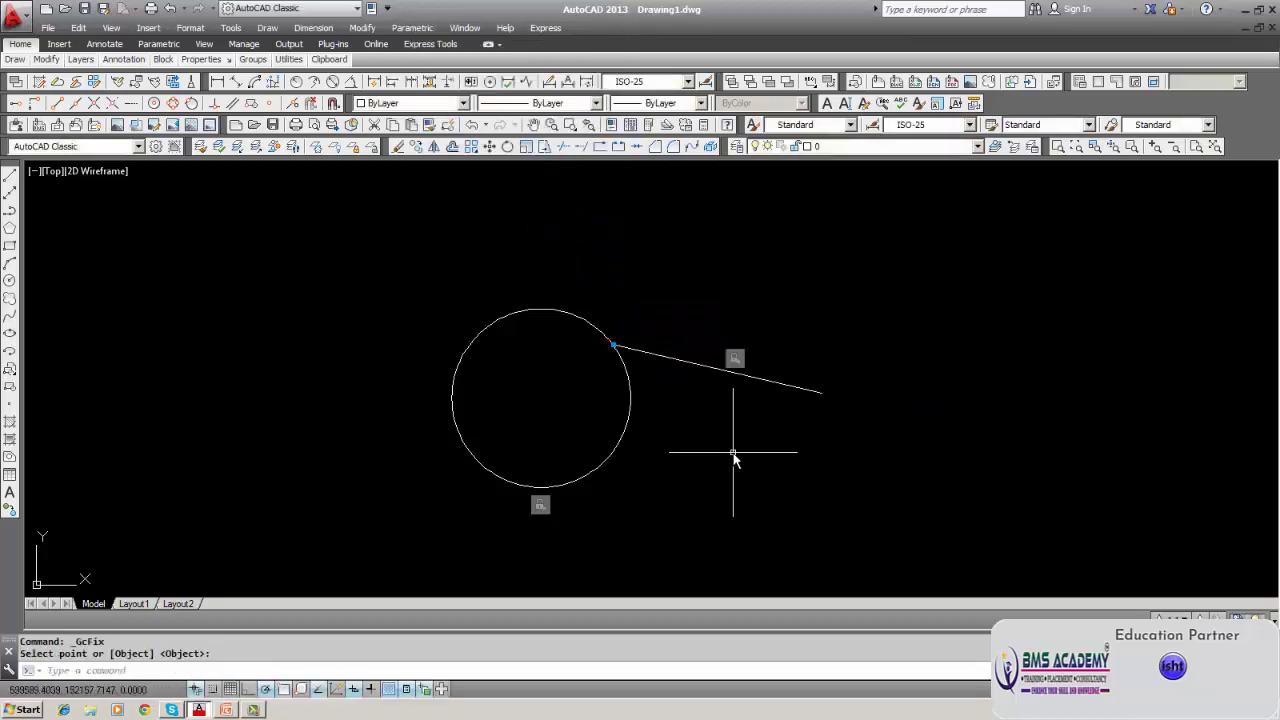
Try a Tangent constraint on the circle and fixed line, then undo it with U.
{"action": "left_click", "coordinate": [433, 28]}
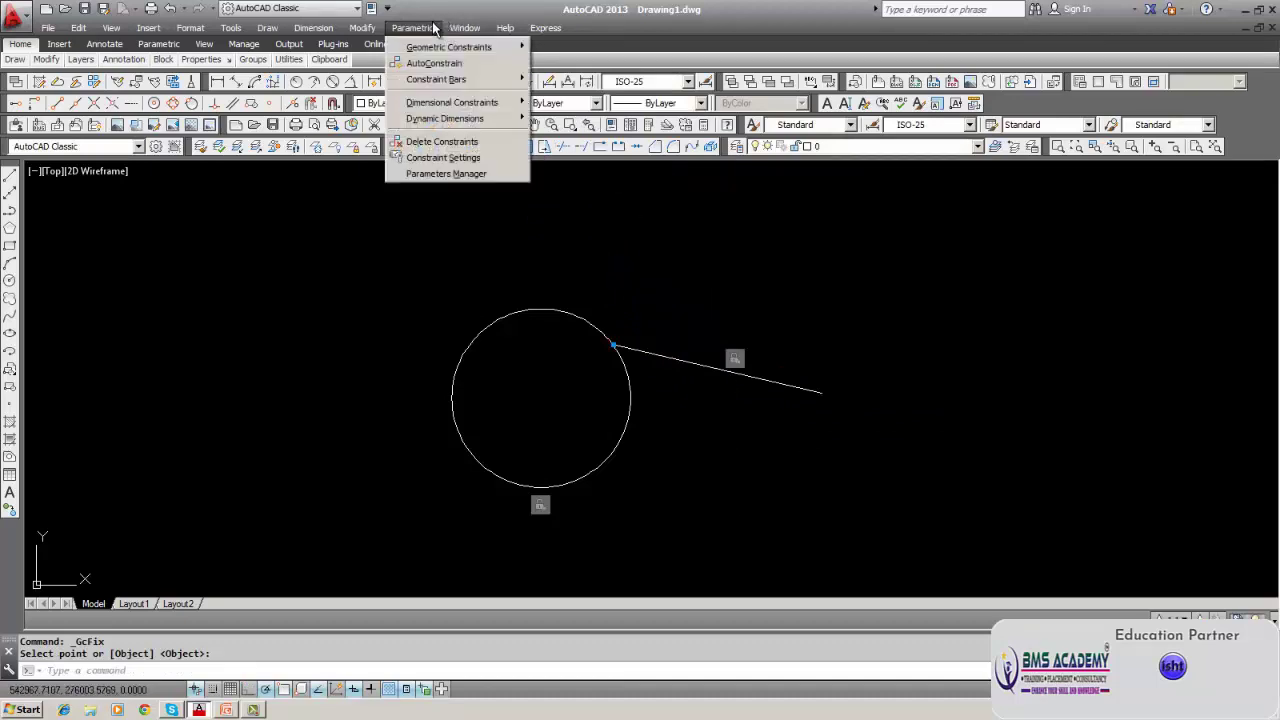
{"action": "mouse_move", "coordinate": [450, 47]}
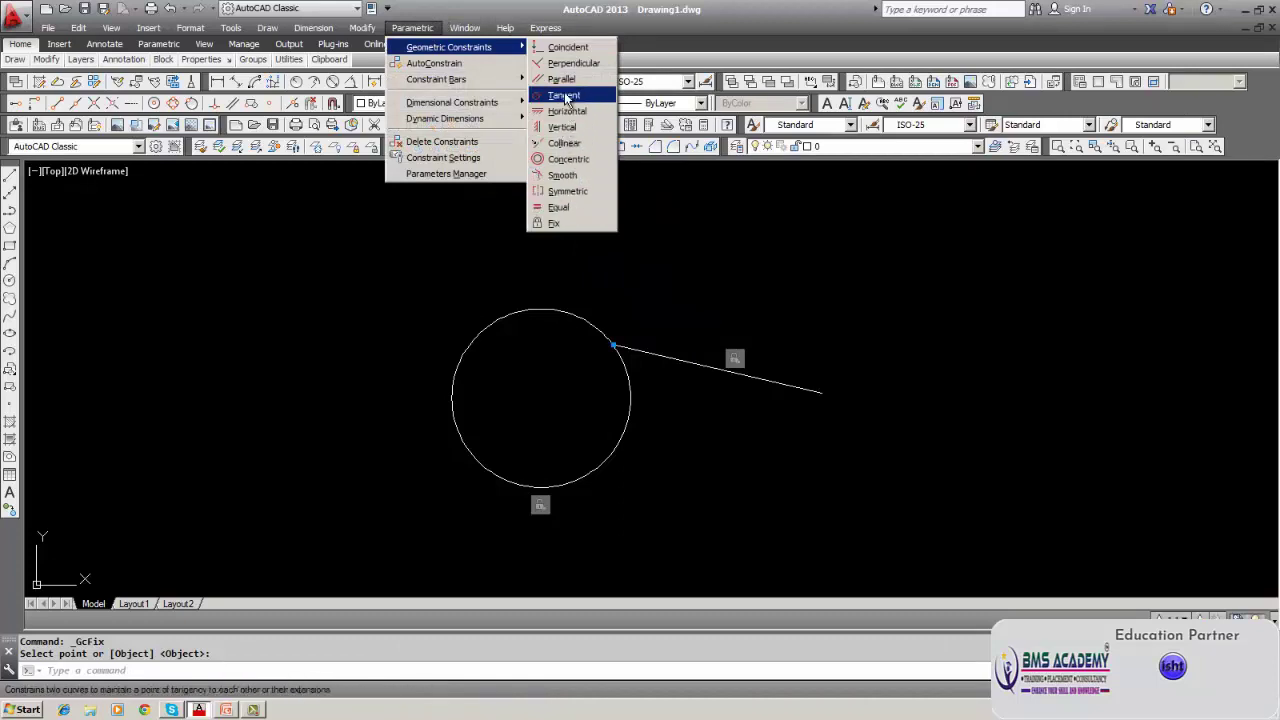
{"action": "left_click", "coordinate": [565, 95]}
{"action": "left_click", "coordinate": [566, 312]}
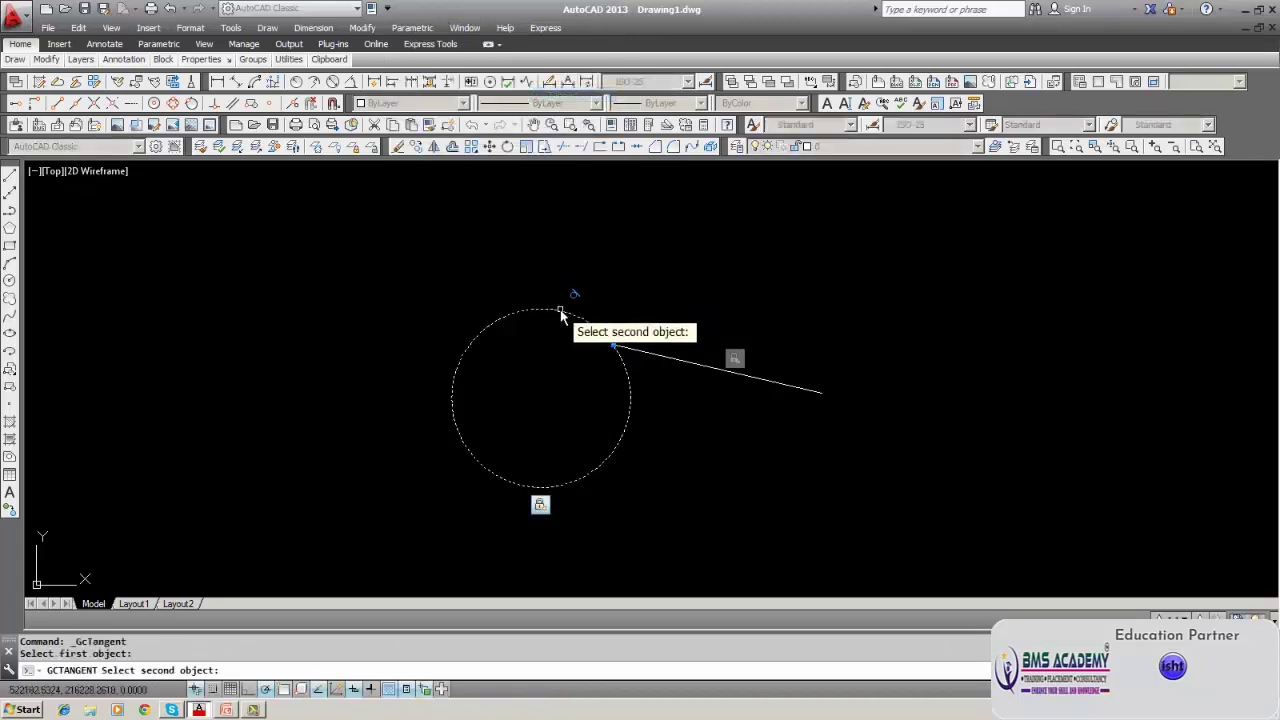
{"action": "left_click", "coordinate": [638, 353]}
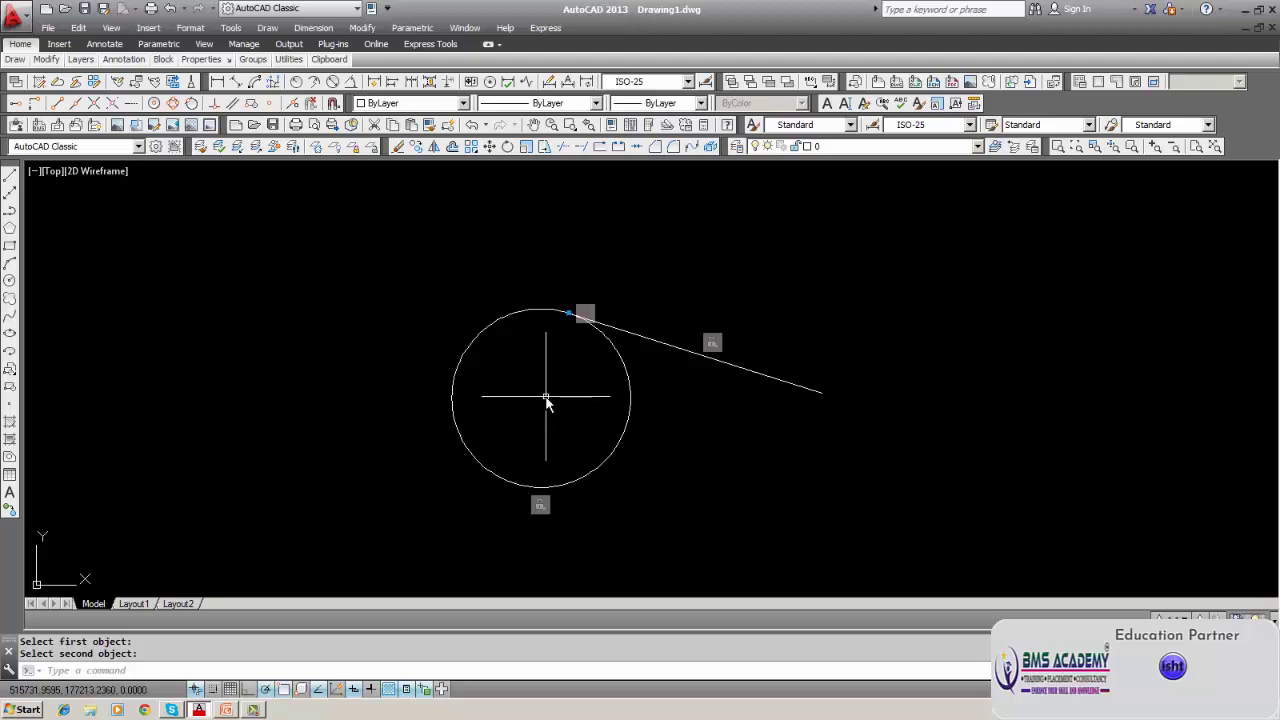
{"action": "type", "text": "u"}
{"action": "key", "text": "Return"}
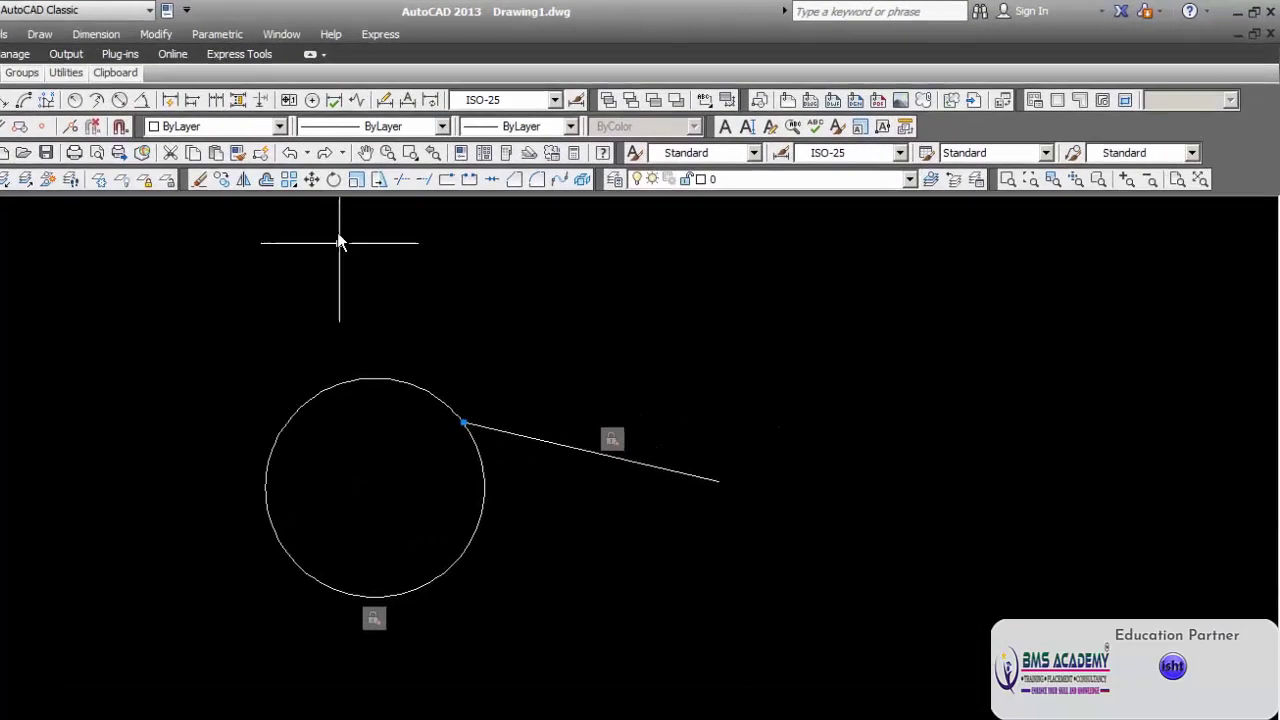
{"action": "left_click", "coordinate": [205, 38]}
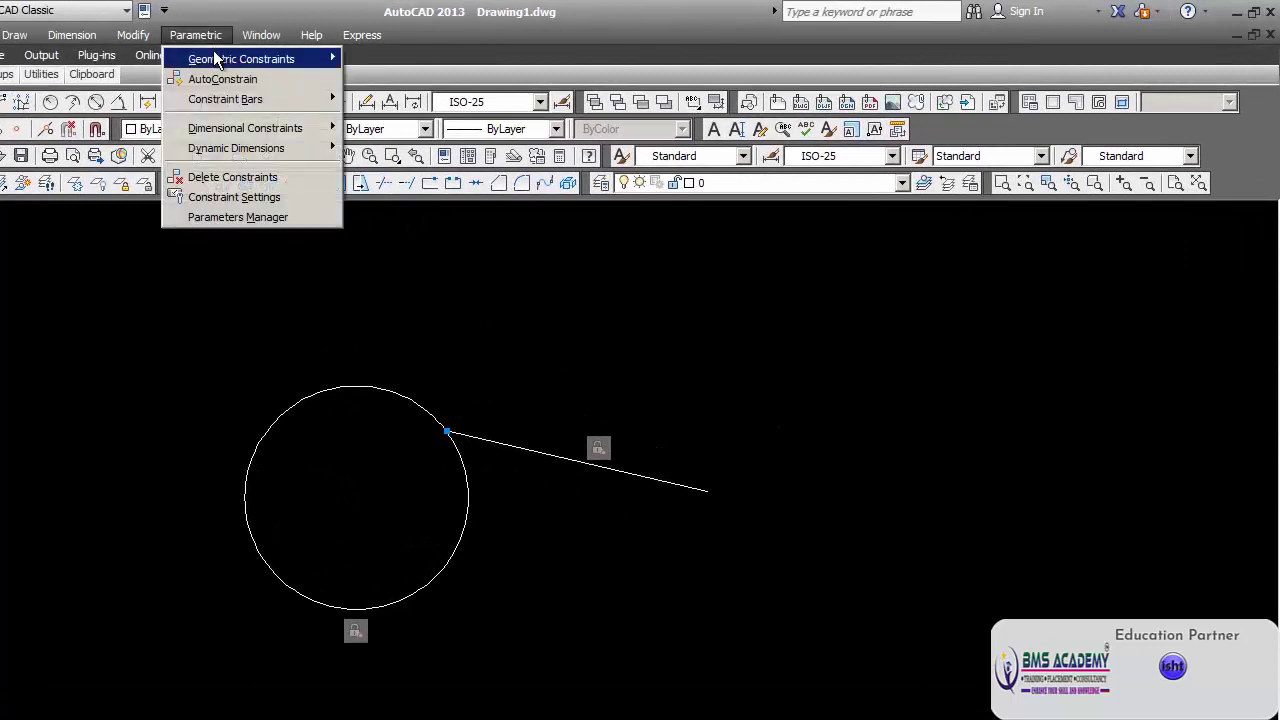
{"action": "mouse_move", "coordinate": [214, 58]}
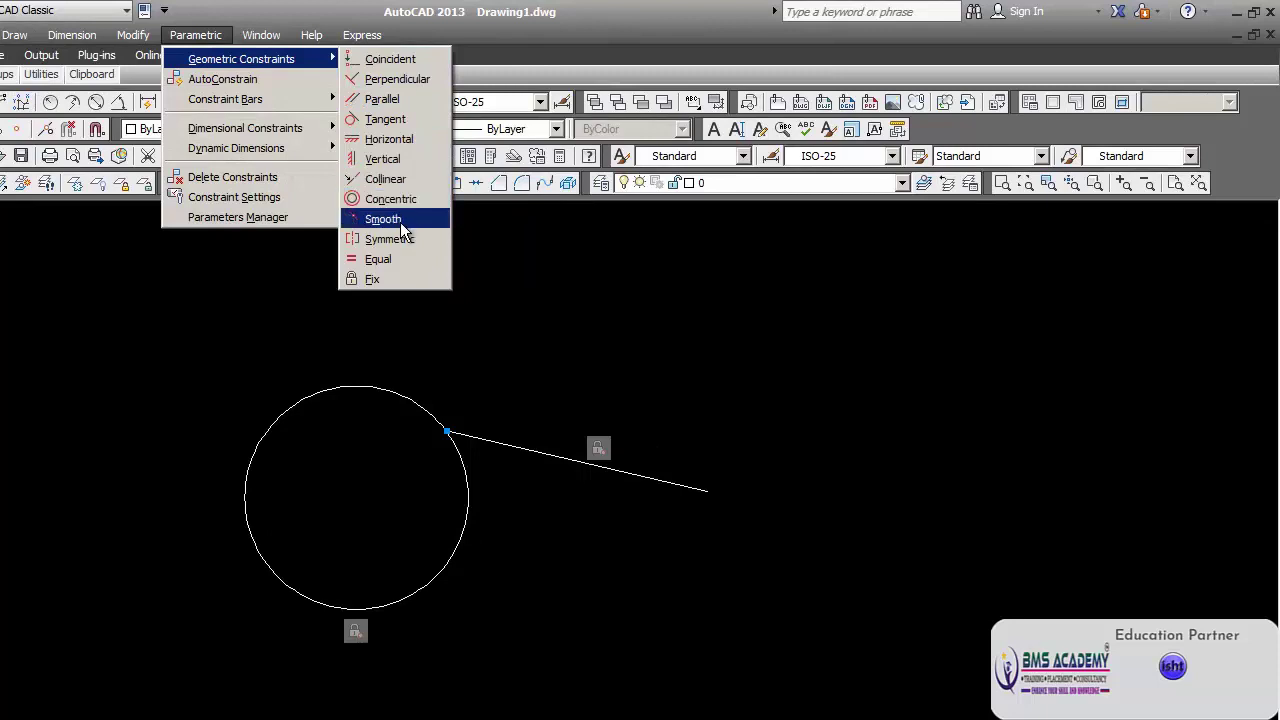
{"action": "left_click", "coordinate": [389, 116]}
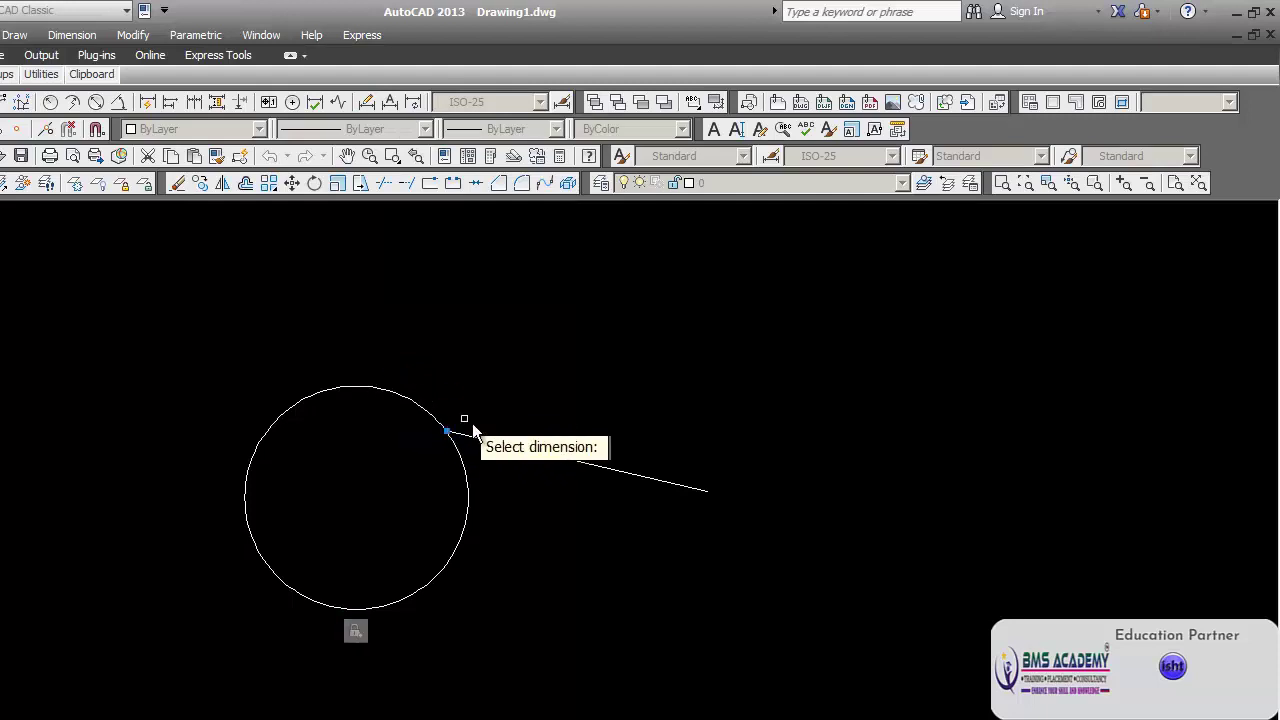
{"action": "key", "text": "Escape"}
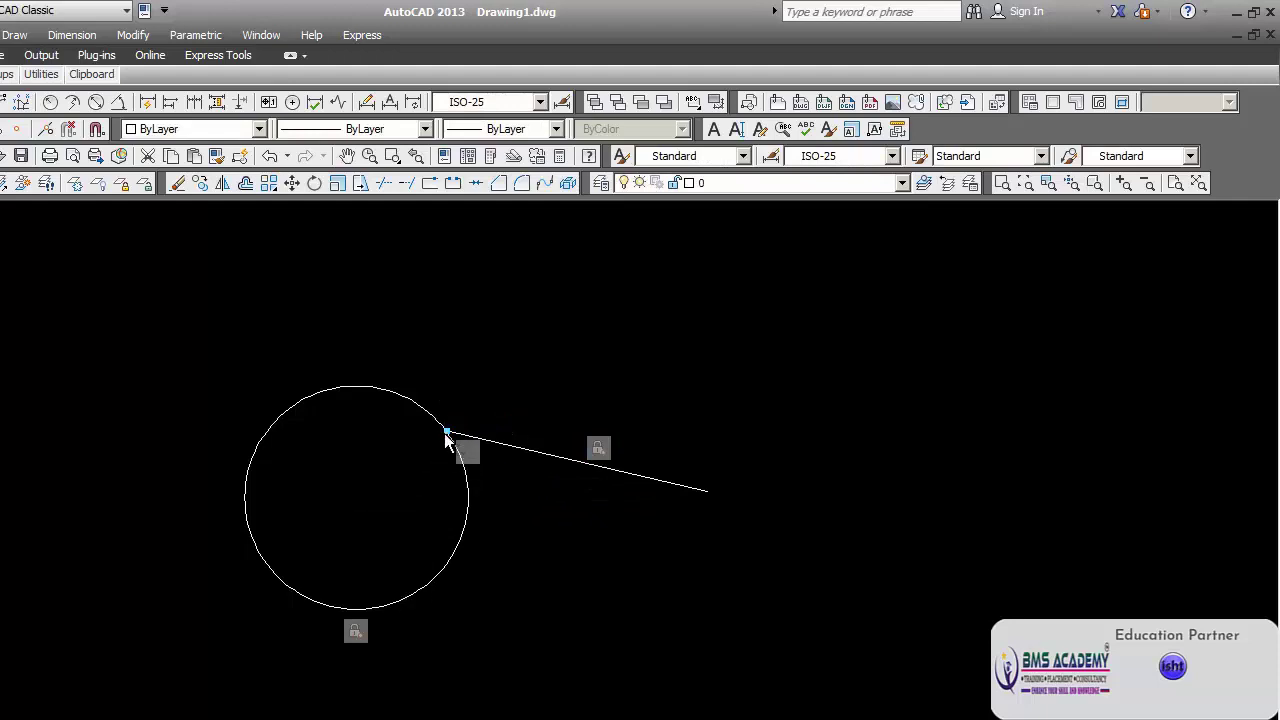
{"action": "left_click", "coordinate": [196, 43]}
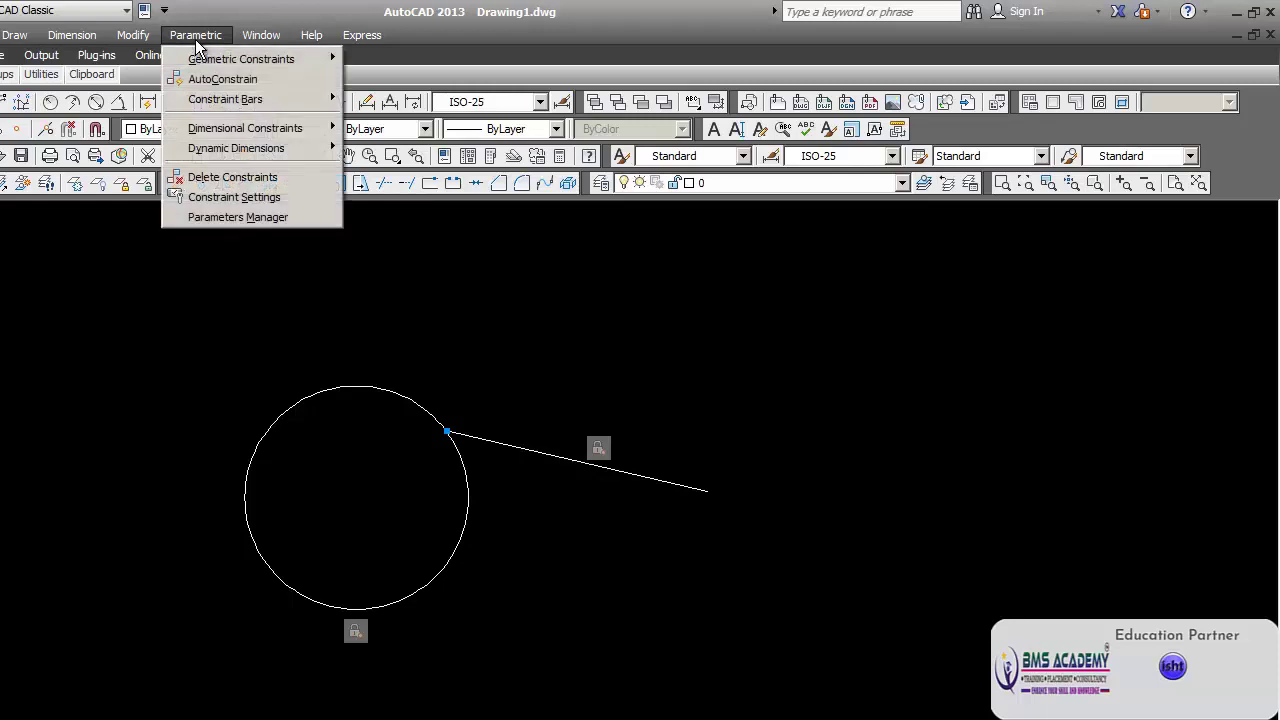
{"action": "mouse_move", "coordinate": [207, 60]}
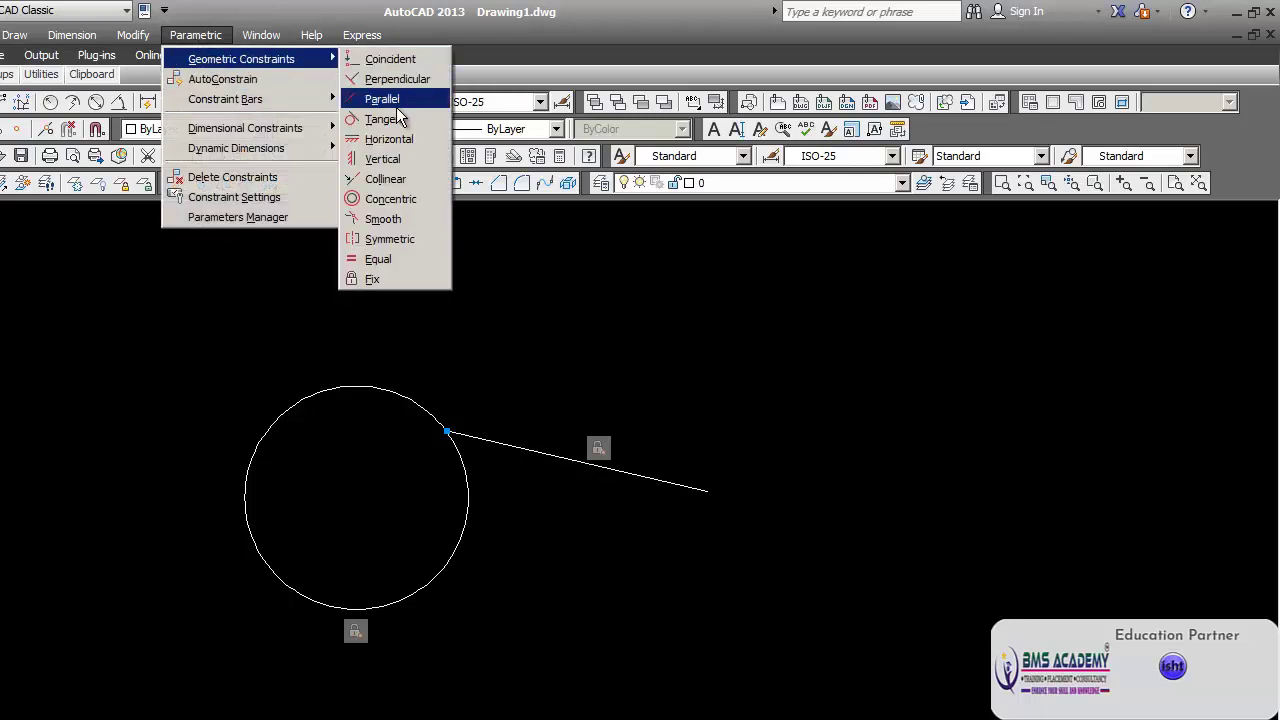
{"action": "left_click", "coordinate": [402, 100]}
{"action": "left_click", "coordinate": [398, 393]}
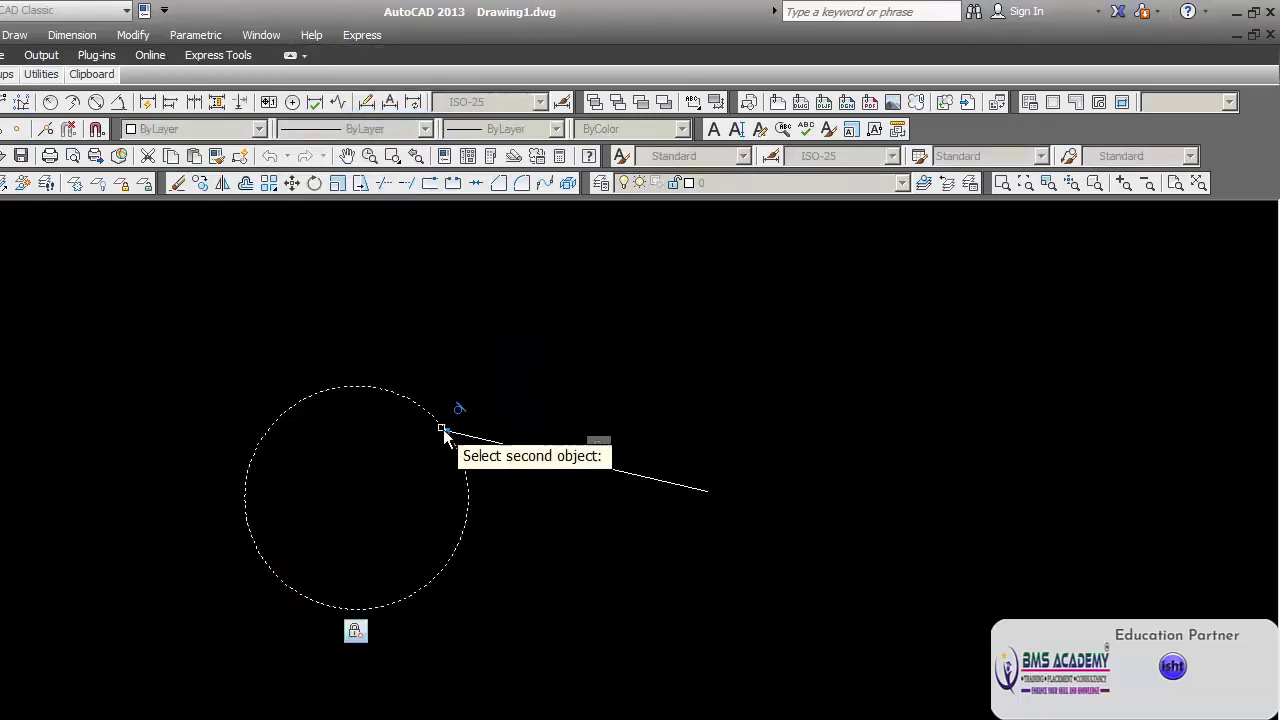
{"action": "left_click", "coordinate": [471, 436]}
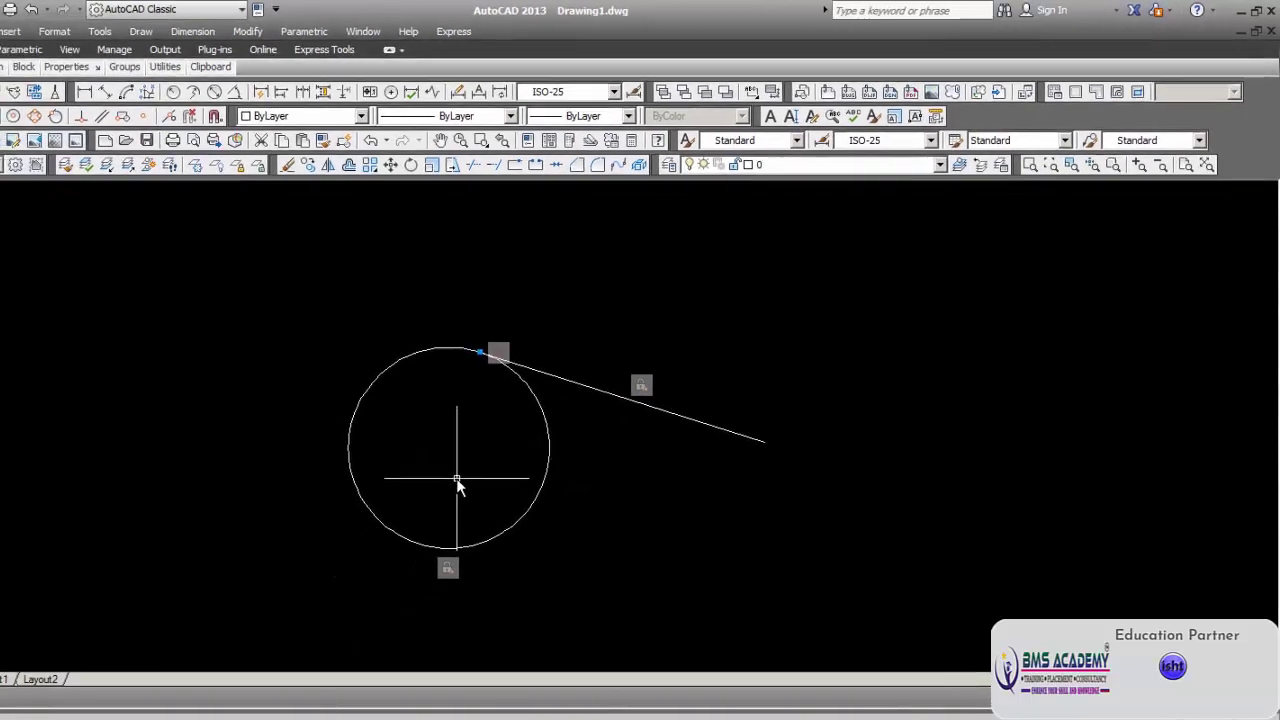
{"action": "type", "text": "u"}
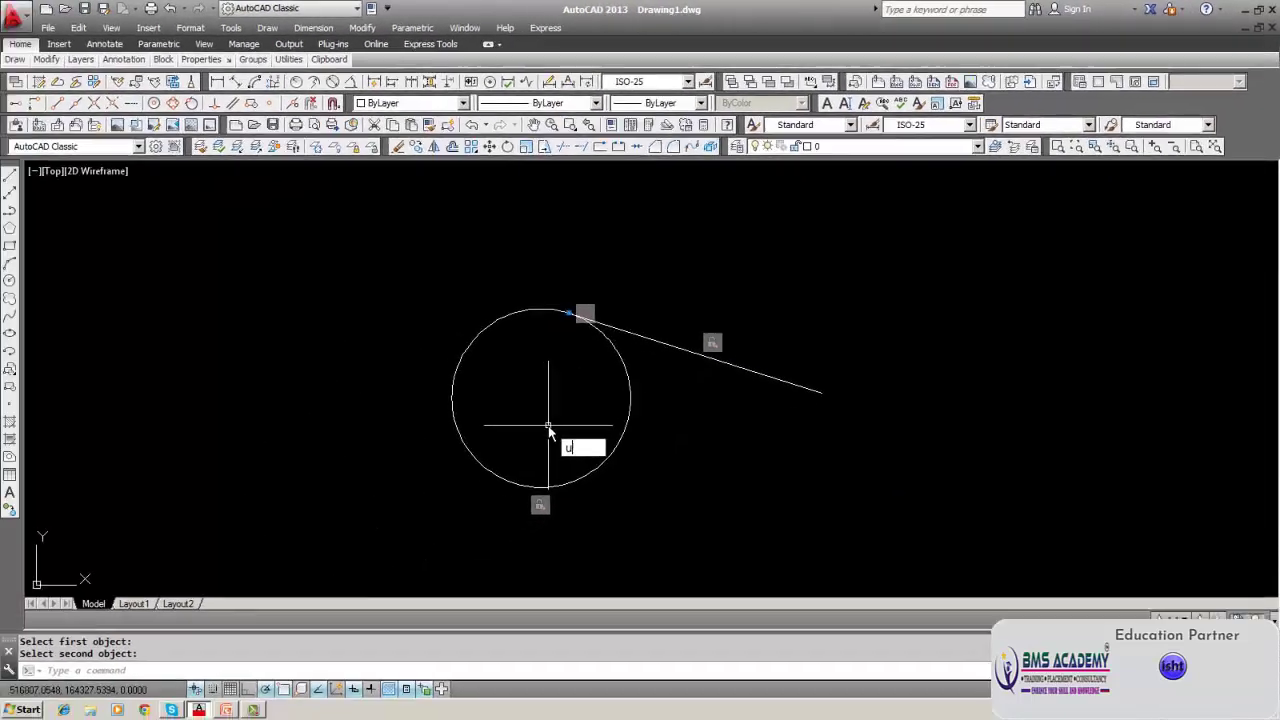
{"action": "key", "text": "Return"}
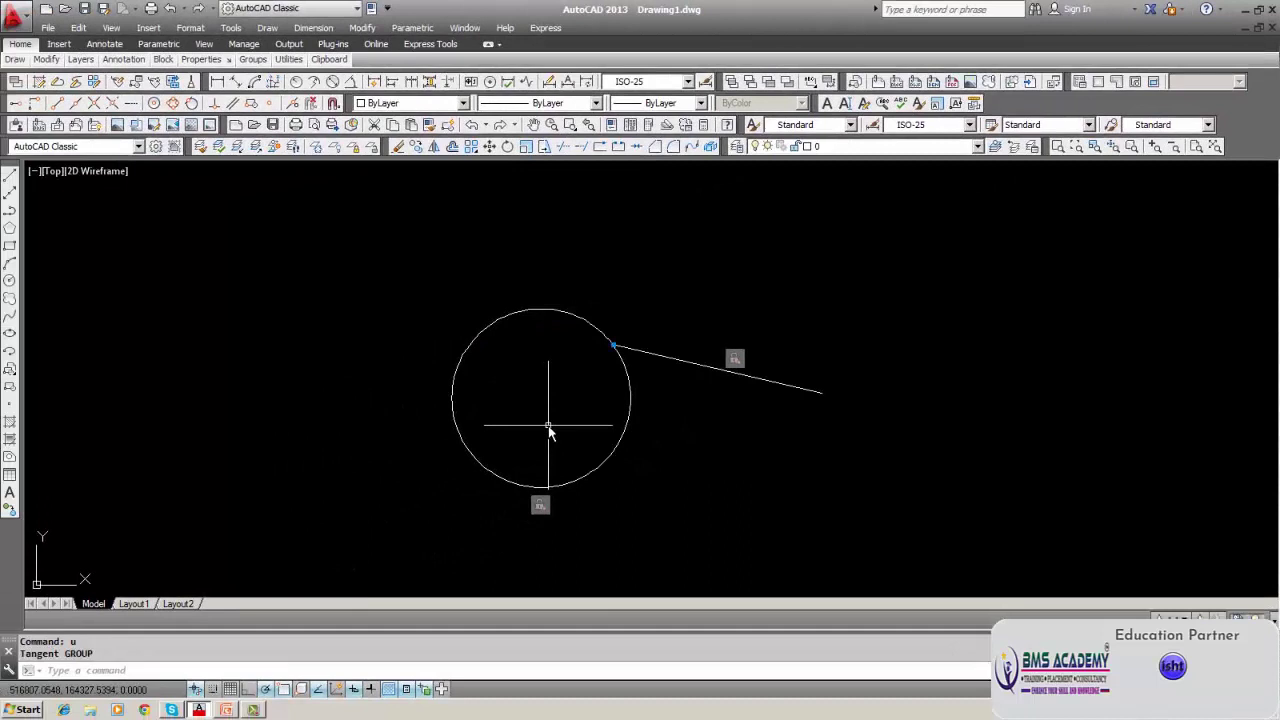
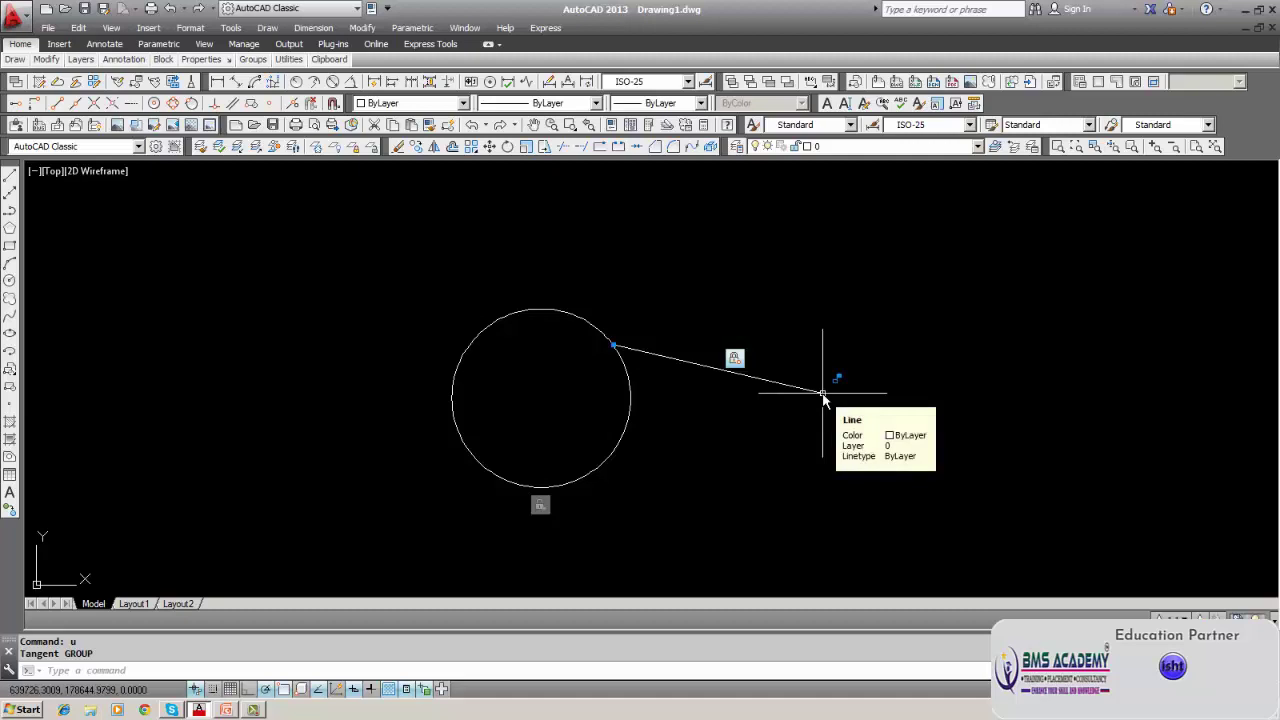
Window-erase the circle and its tangent line, then review the Geometric Constraints menu.
{"action": "left_click", "coordinate": [398, 146]}
{"action": "type", "text": "w"}
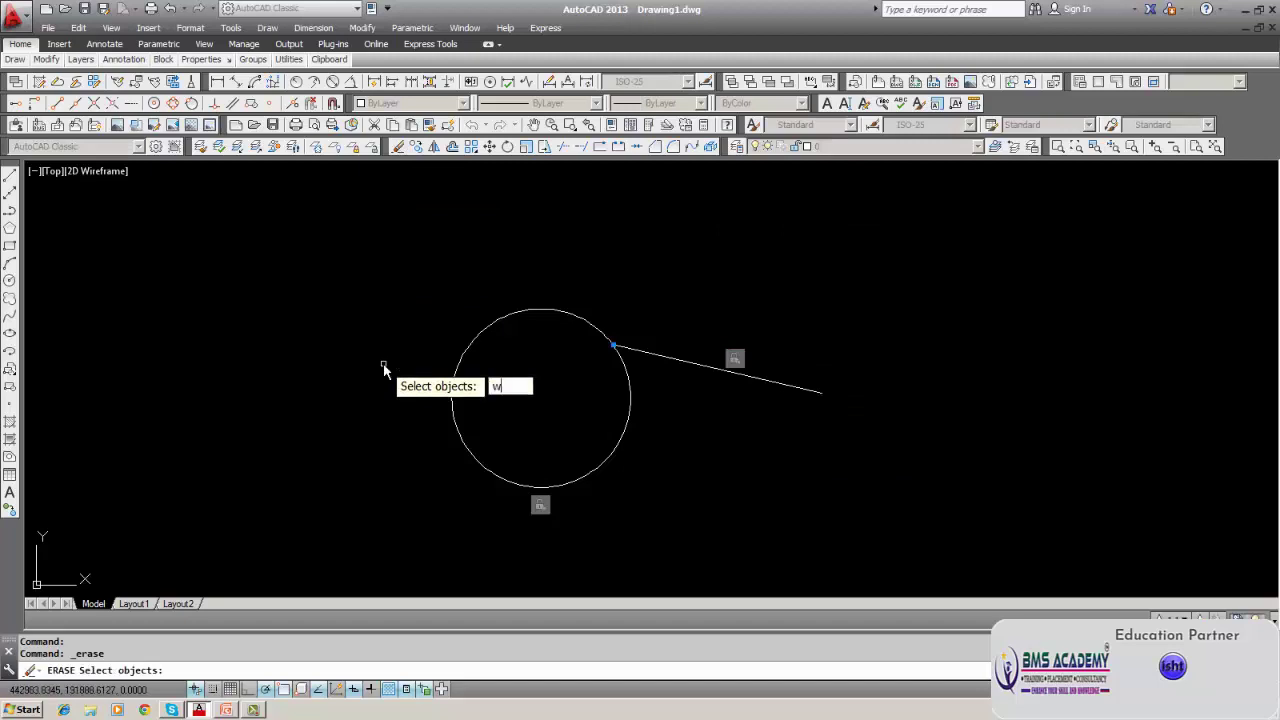
{"action": "key", "text": "Return"}
{"action": "left_click", "coordinate": [383, 249]}
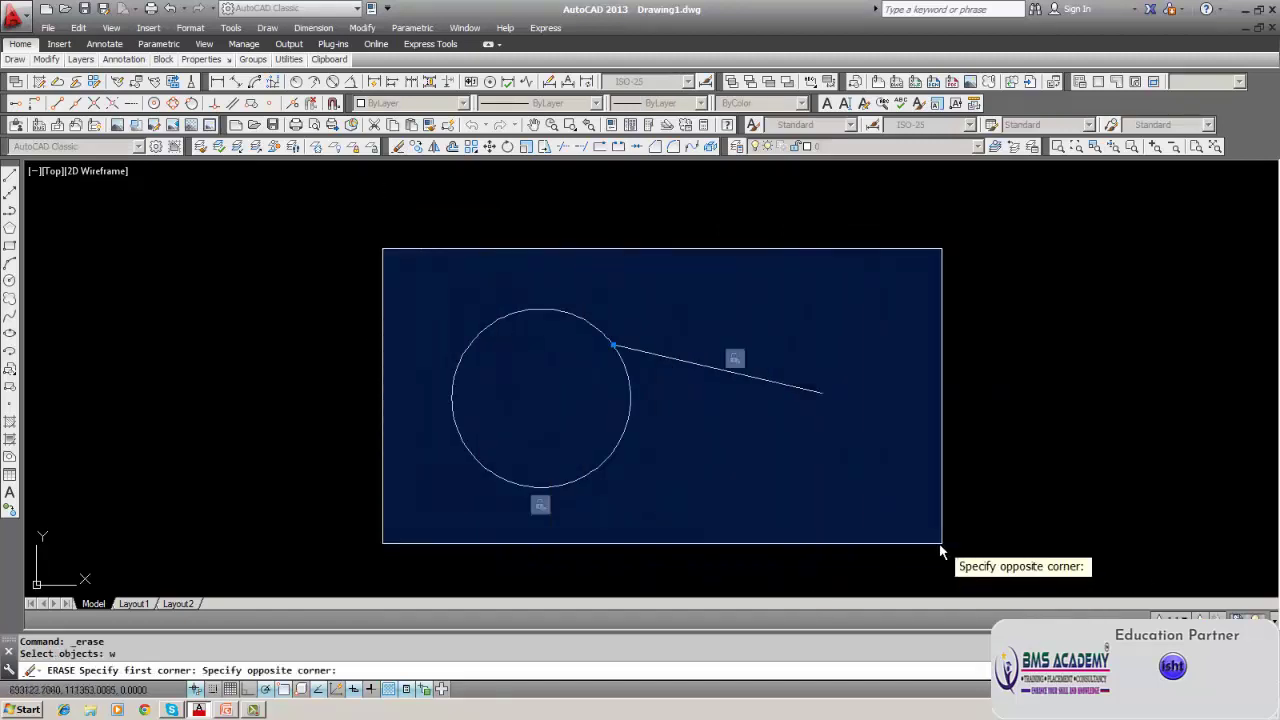
{"action": "left_click", "coordinate": [928, 547]}
{"action": "key", "text": "Return"}
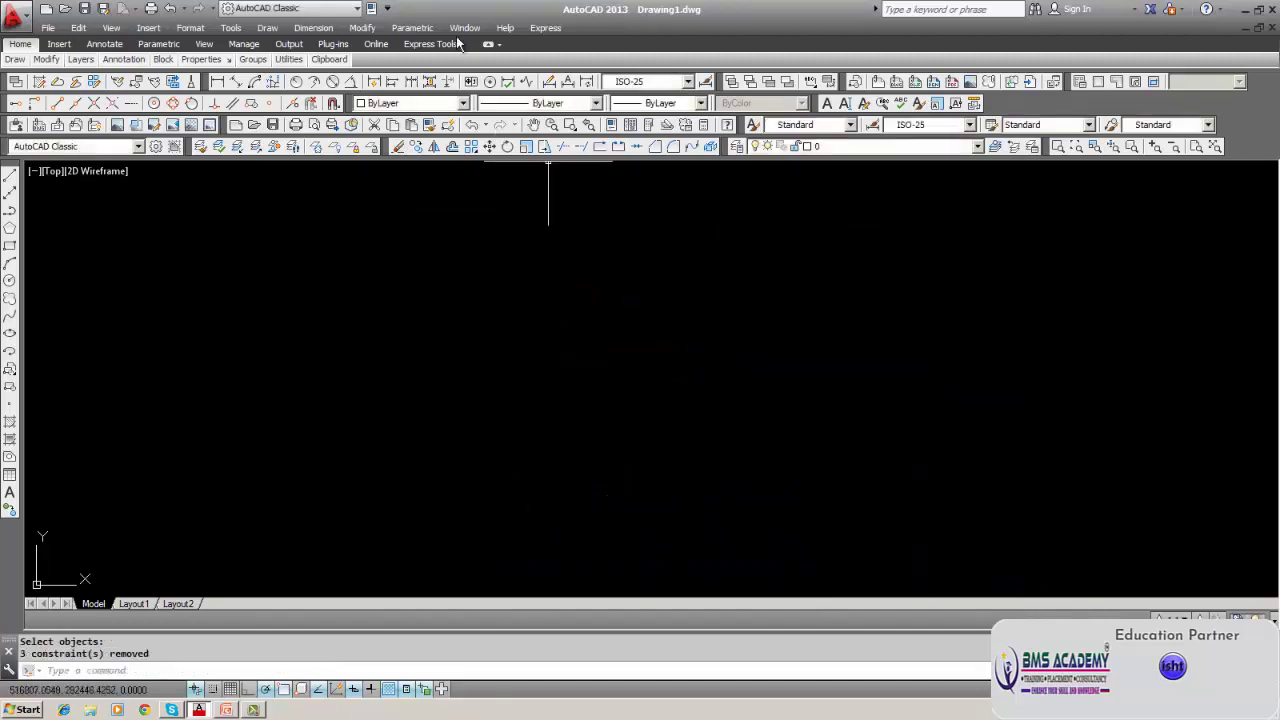
{"action": "left_click", "coordinate": [413, 28]}
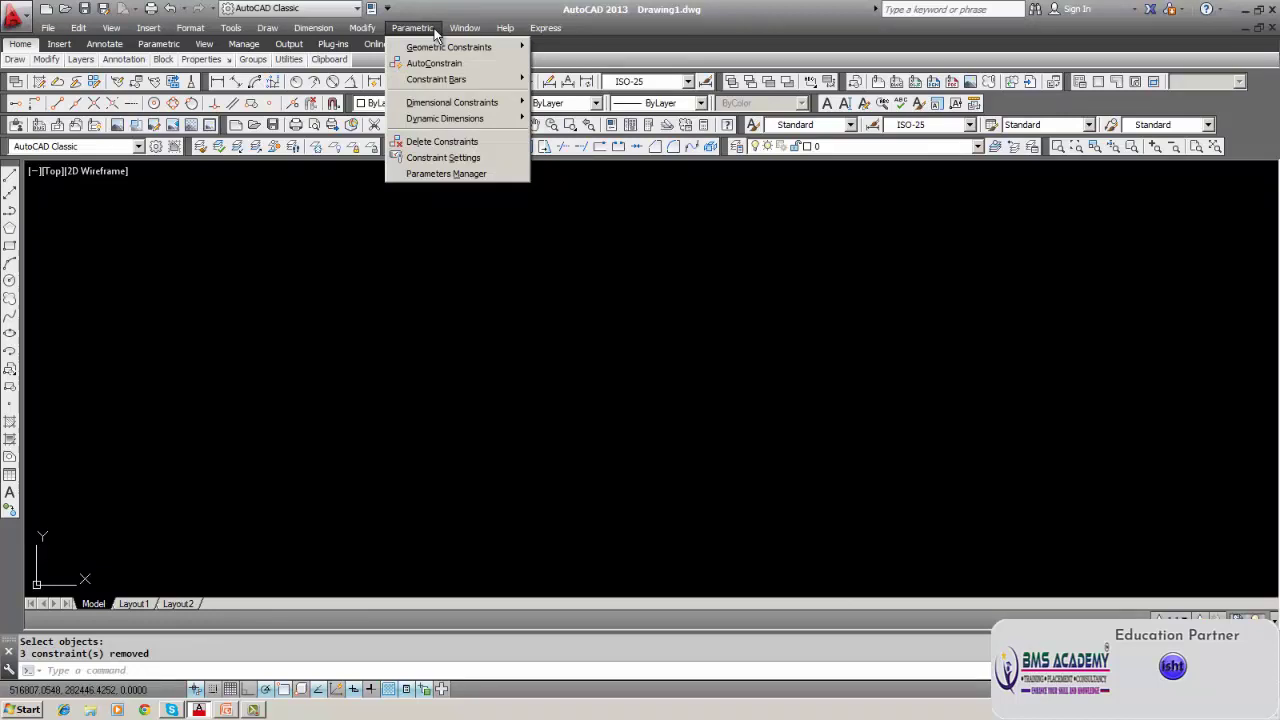
{"action": "mouse_move", "coordinate": [435, 50]}
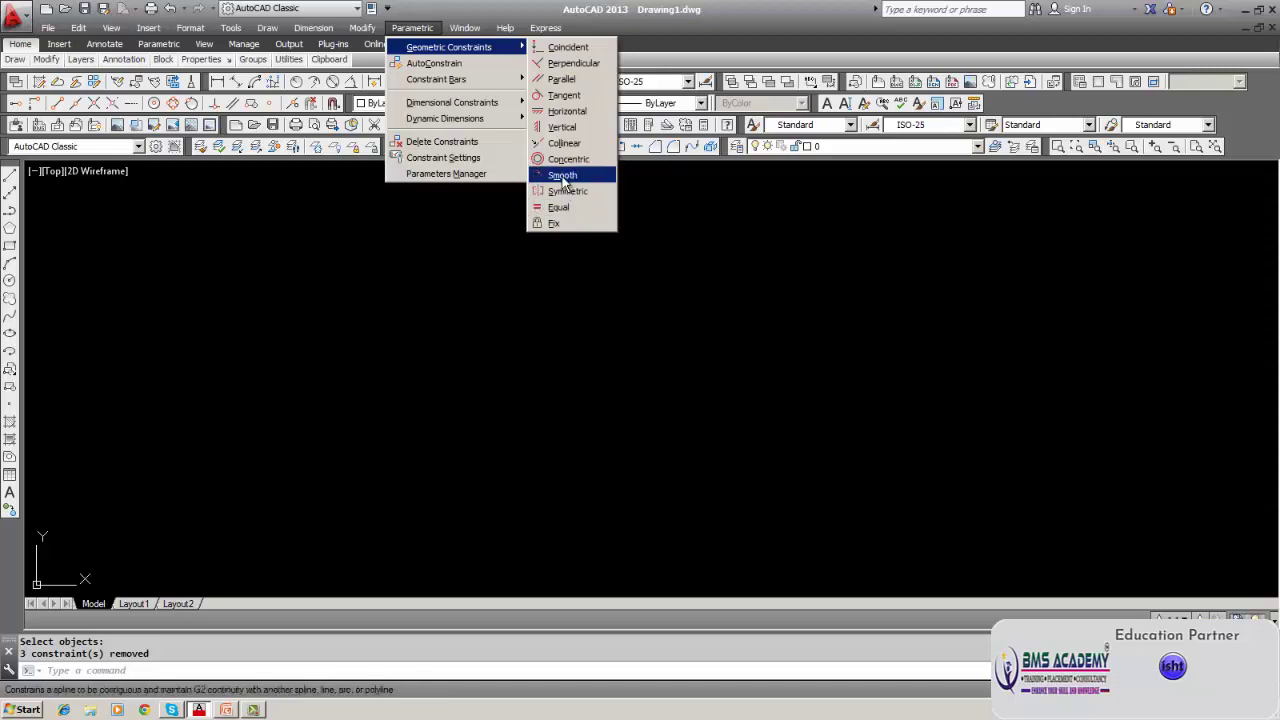
Draw two separate parallel diagonal lines running from upper right to lower left.
{"action": "left_click", "coordinate": [444, 279]}
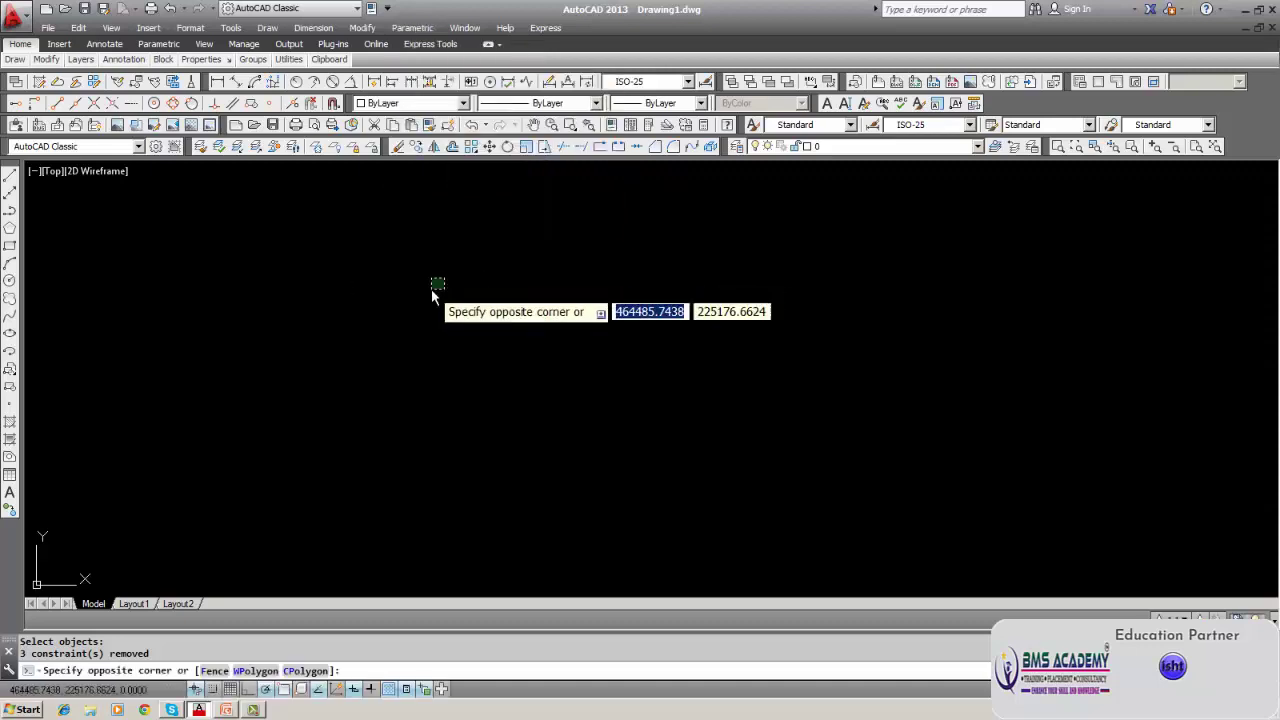
{"action": "left_click", "coordinate": [431, 289]}
{"action": "left_click", "coordinate": [9, 176]}
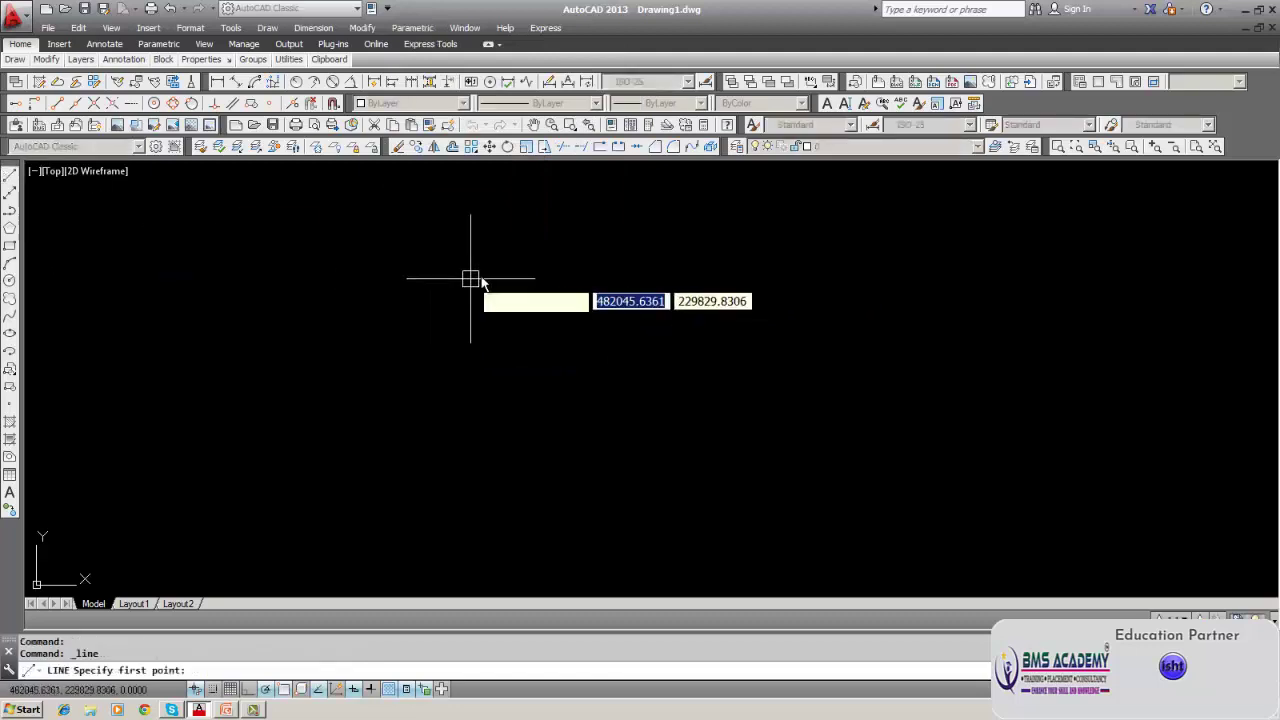
{"action": "left_click", "coordinate": [497, 250]}
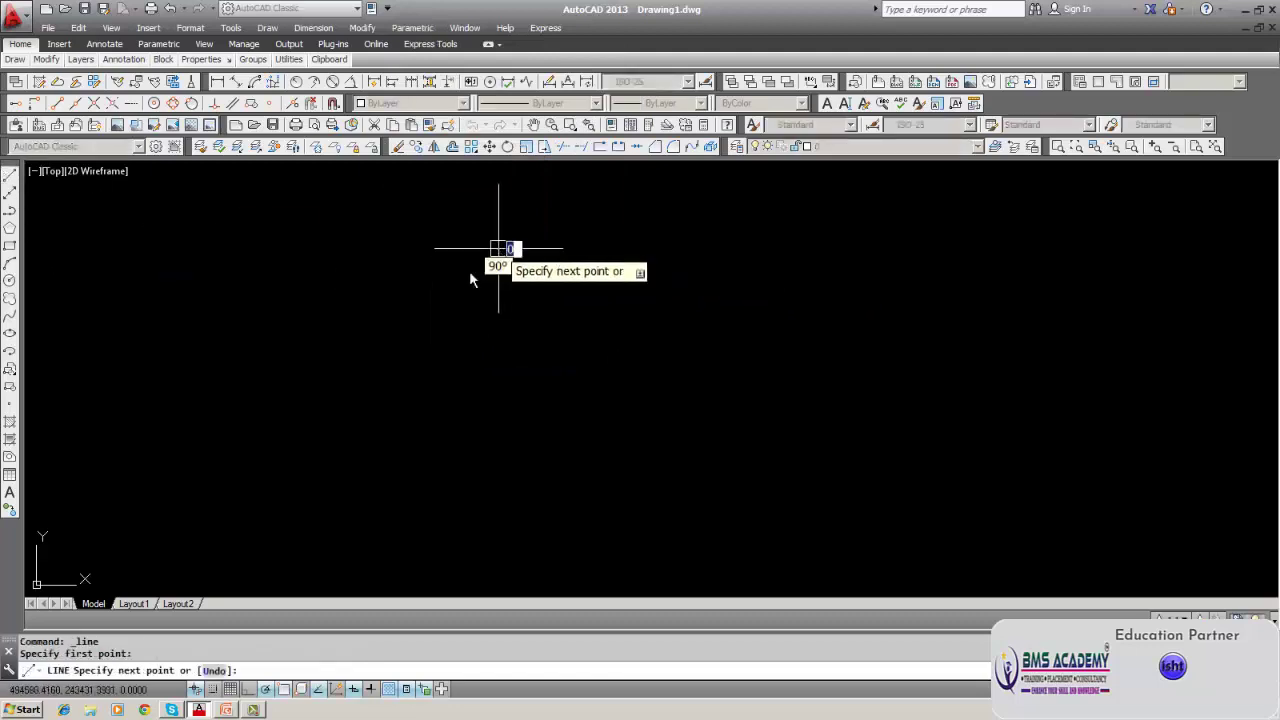
{"action": "left_click", "coordinate": [344, 426]}
{"action": "key", "text": "Return"}
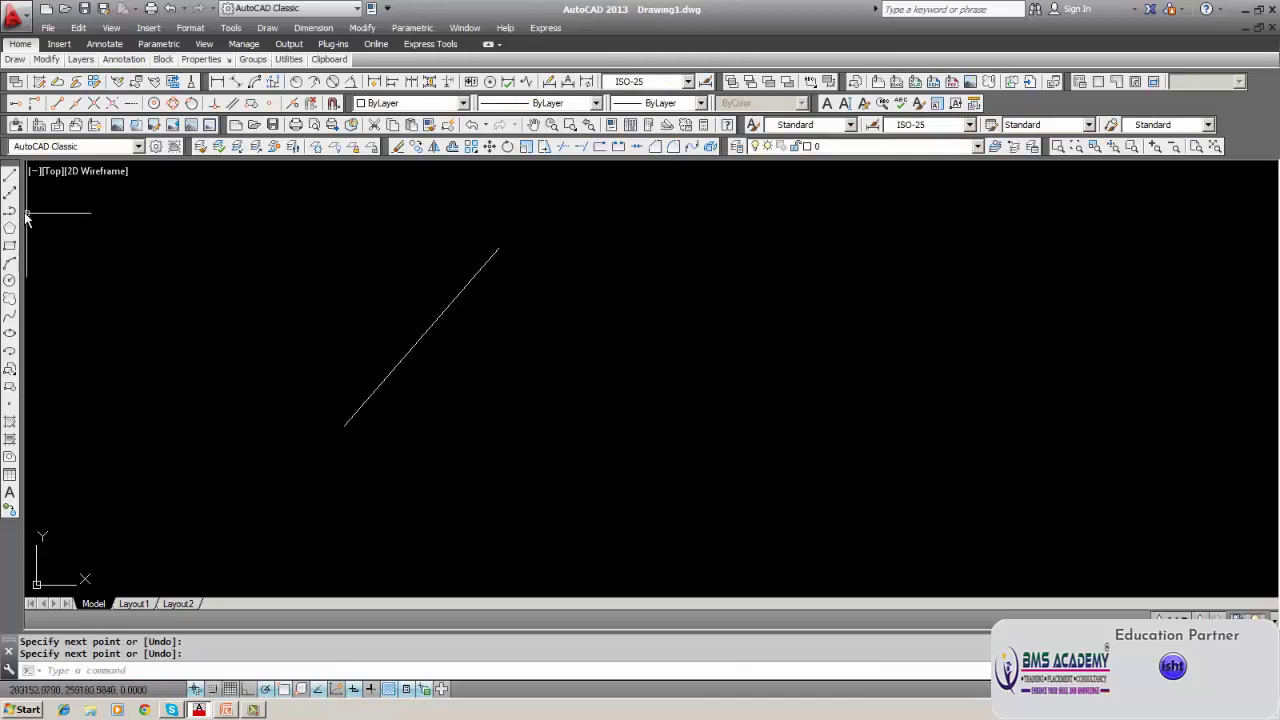
{"action": "left_click", "coordinate": [10, 177]}
{"action": "left_click", "coordinate": [741, 325]}
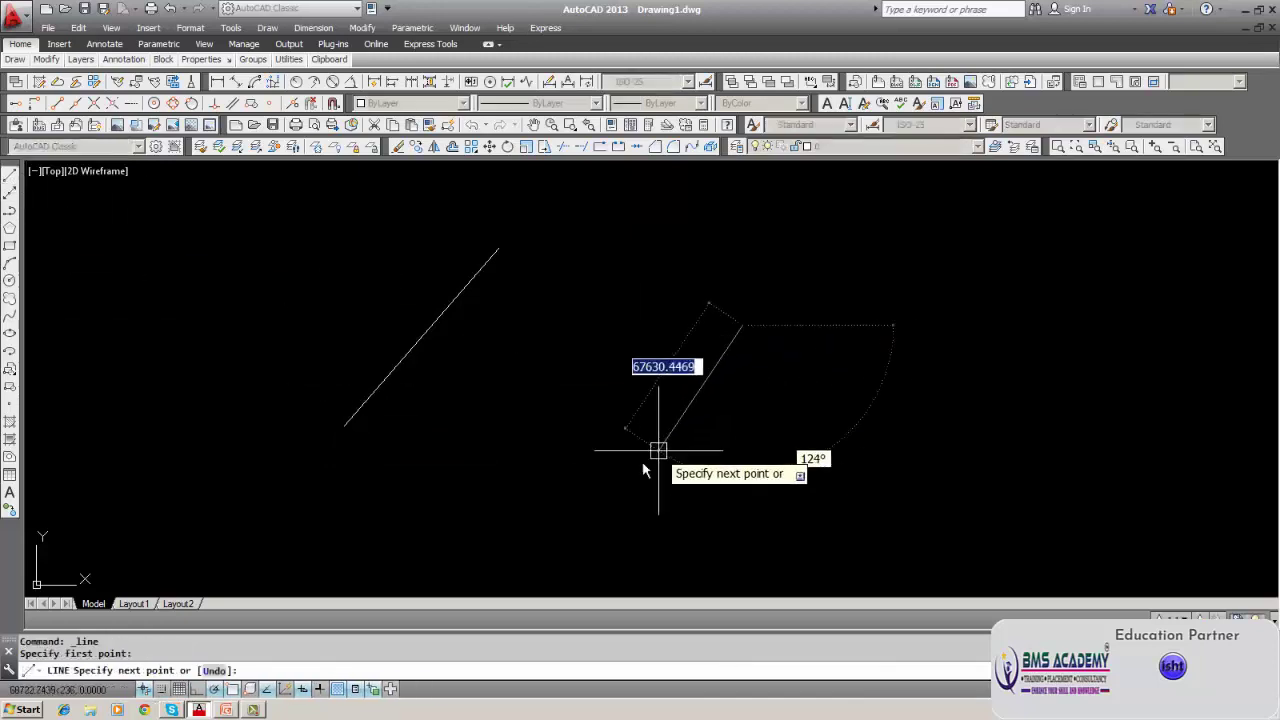
{"action": "left_click", "coordinate": [524, 535]}
{"action": "key", "text": "Escape"}
Draw a third diagonal line between the first two, from lower left to upper right.
{"action": "middle_click_drag", "start_coordinate": [484, 516], "coordinate": [594, 458]}
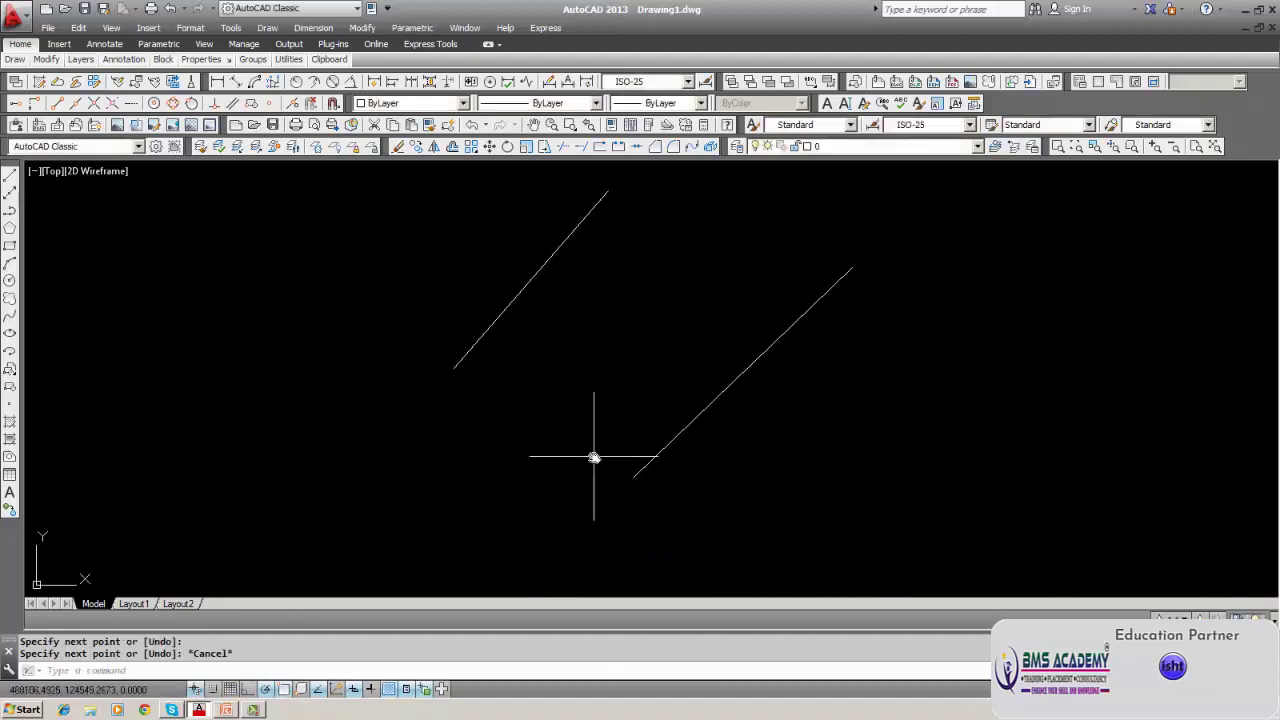
{"action": "middle_click_drag", "start_coordinate": [594, 352], "coordinate": [569, 380]}
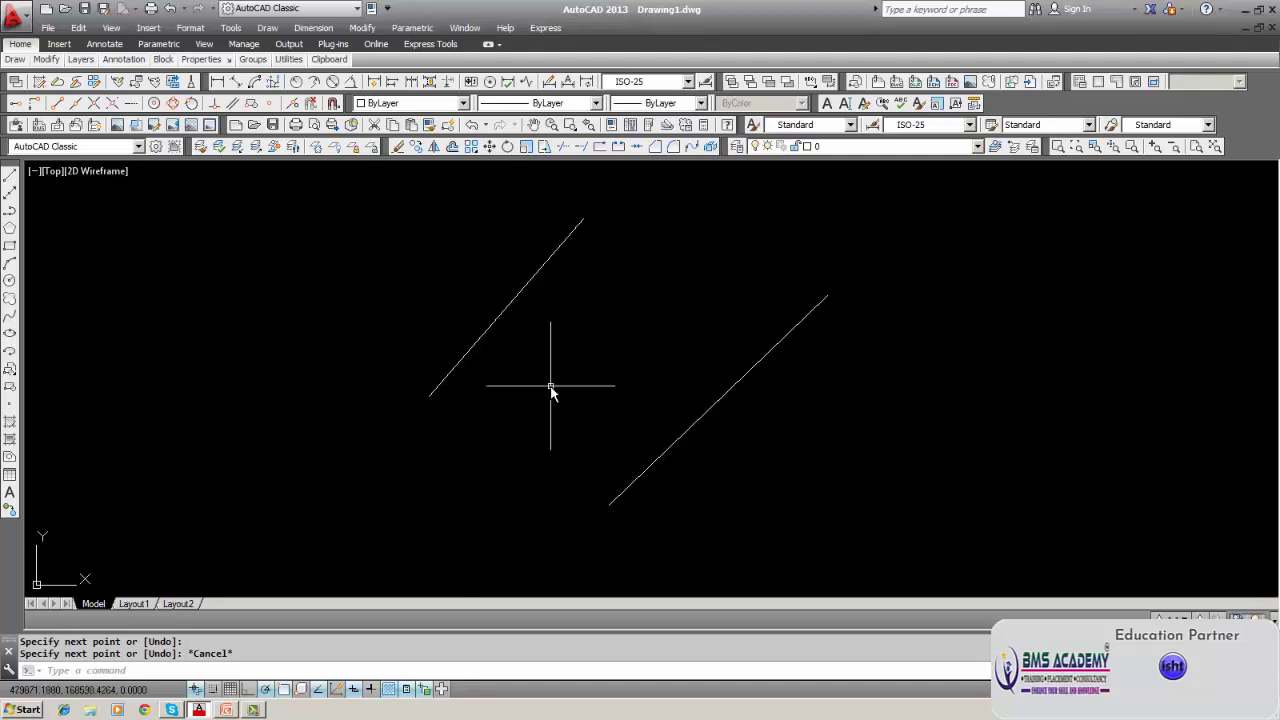
{"action": "left_click", "coordinate": [10, 176]}
{"action": "left_click", "coordinate": [400, 497]}
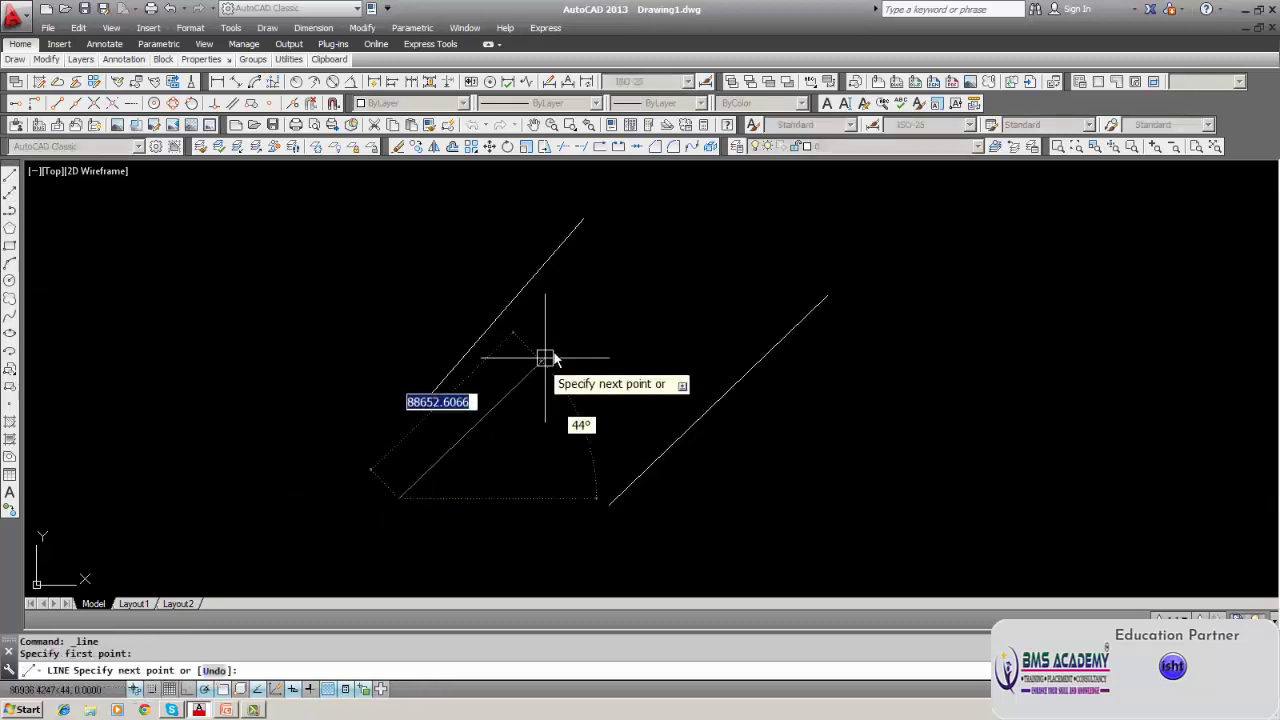
{"action": "left_click", "coordinate": [773, 203]}
{"action": "key", "text": "Return"}
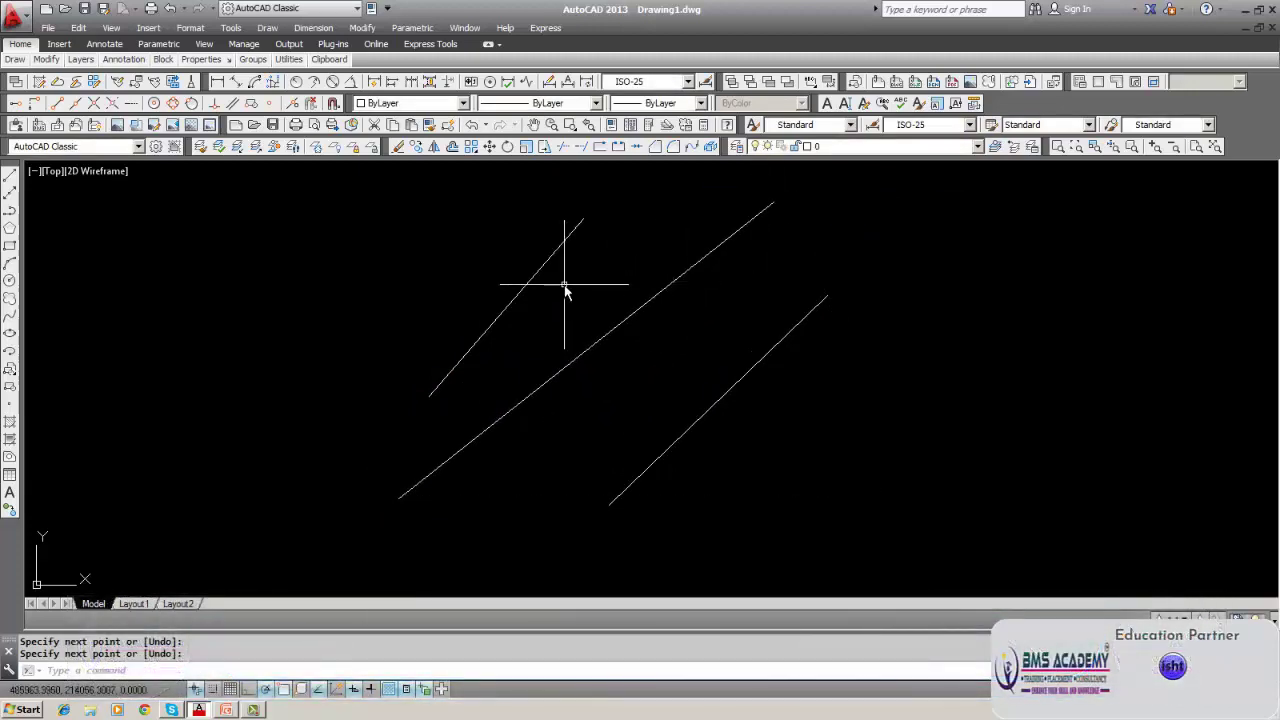
Make the upper-left and lower-right lines symmetric about the middle line.
{"action": "left_click", "coordinate": [423, 30]}
{"action": "mouse_move", "coordinate": [440, 47]}
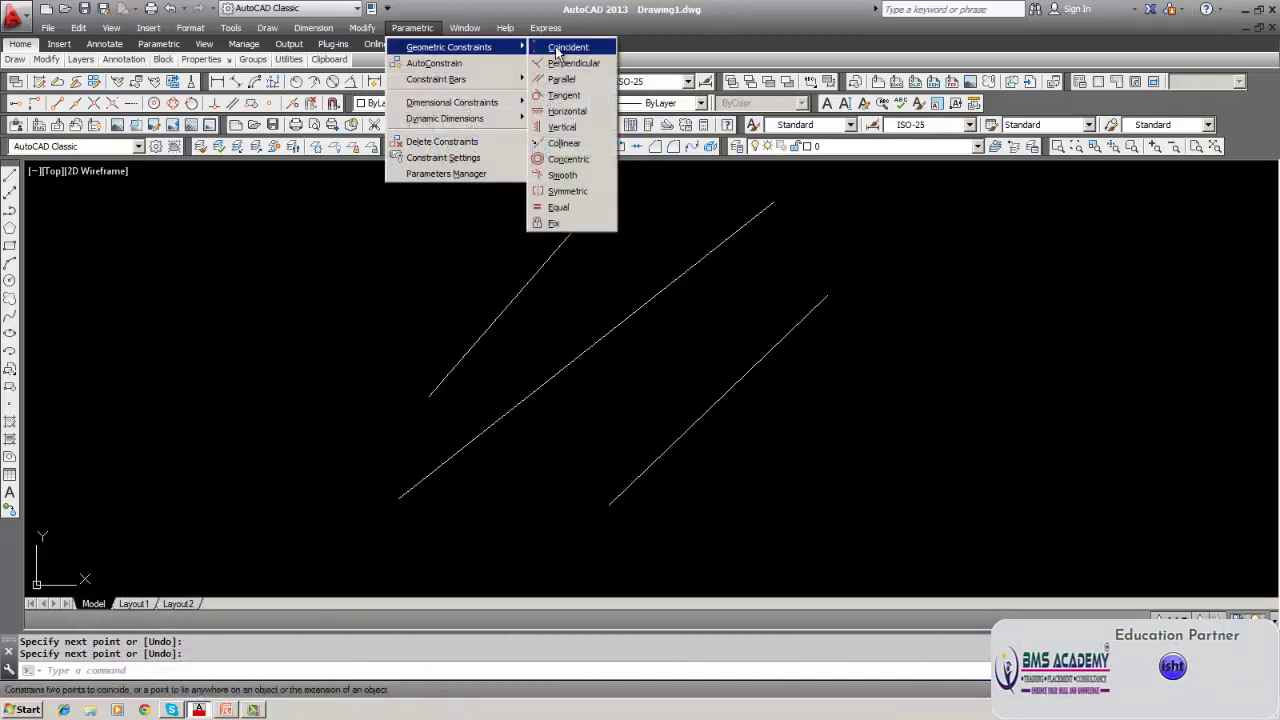
{"action": "left_click", "coordinate": [566, 192]}
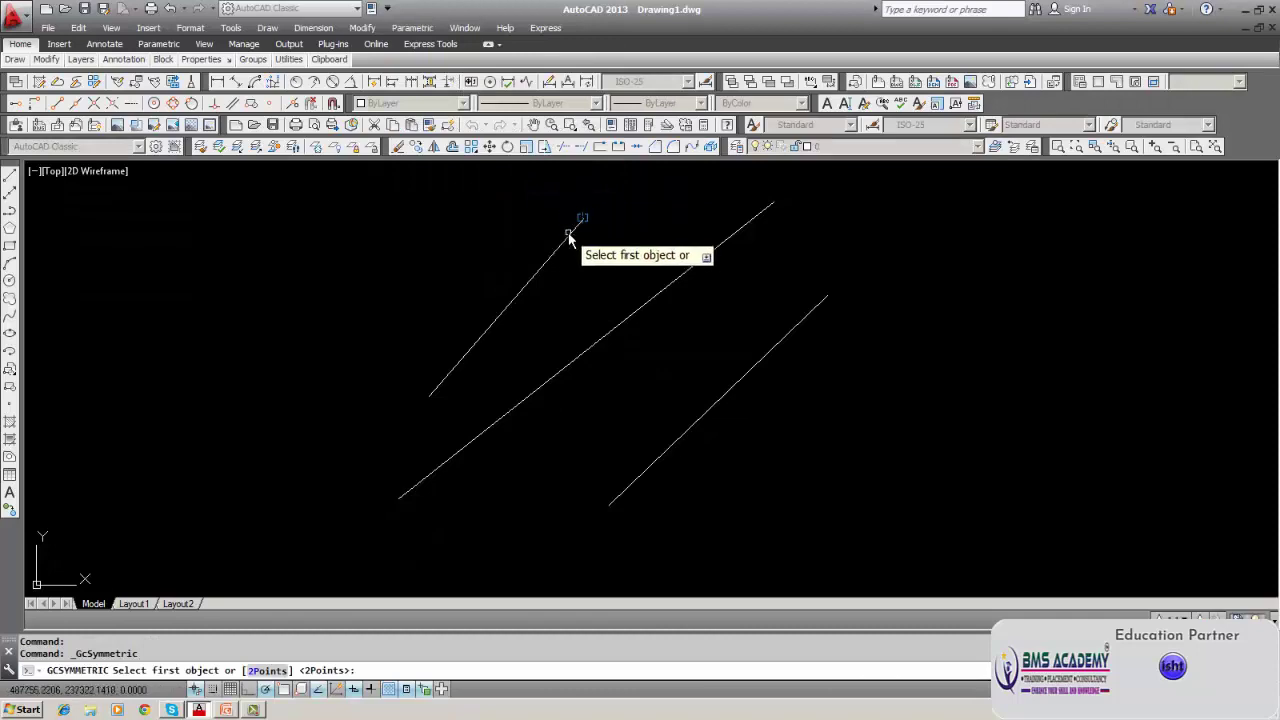
{"action": "left_click", "coordinate": [567, 239]}
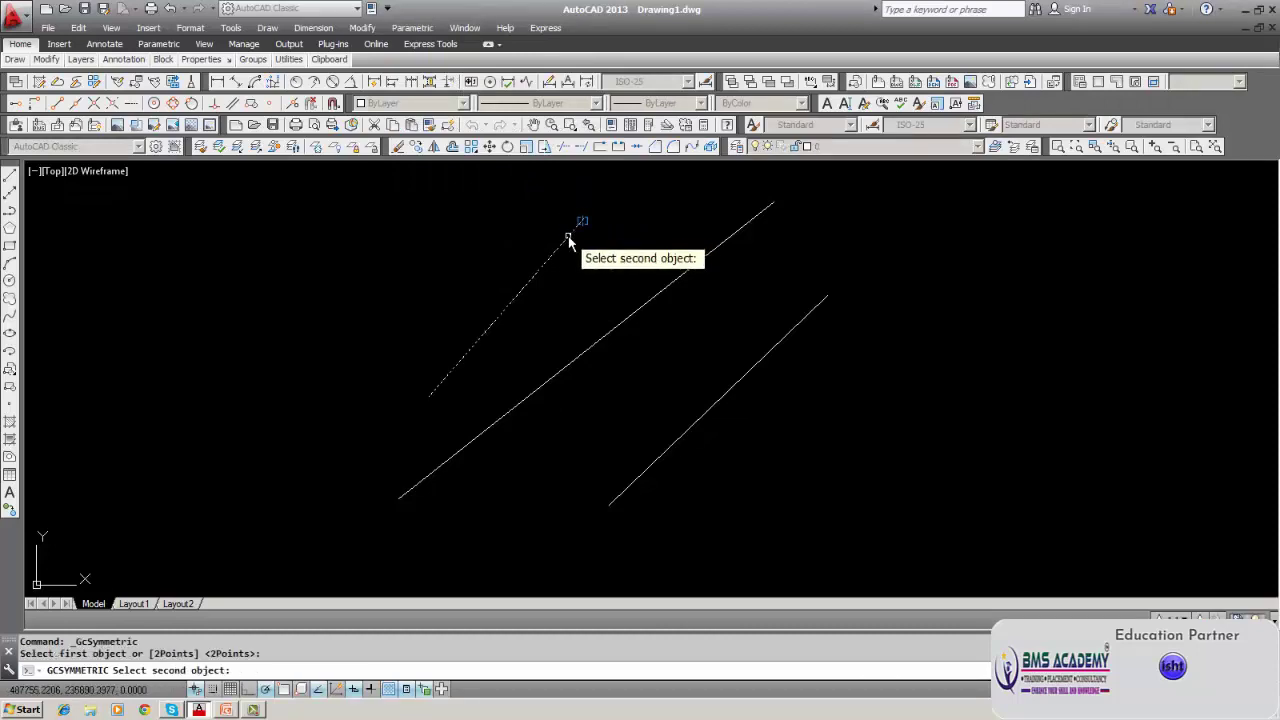
{"action": "left_click", "coordinate": [770, 352]}
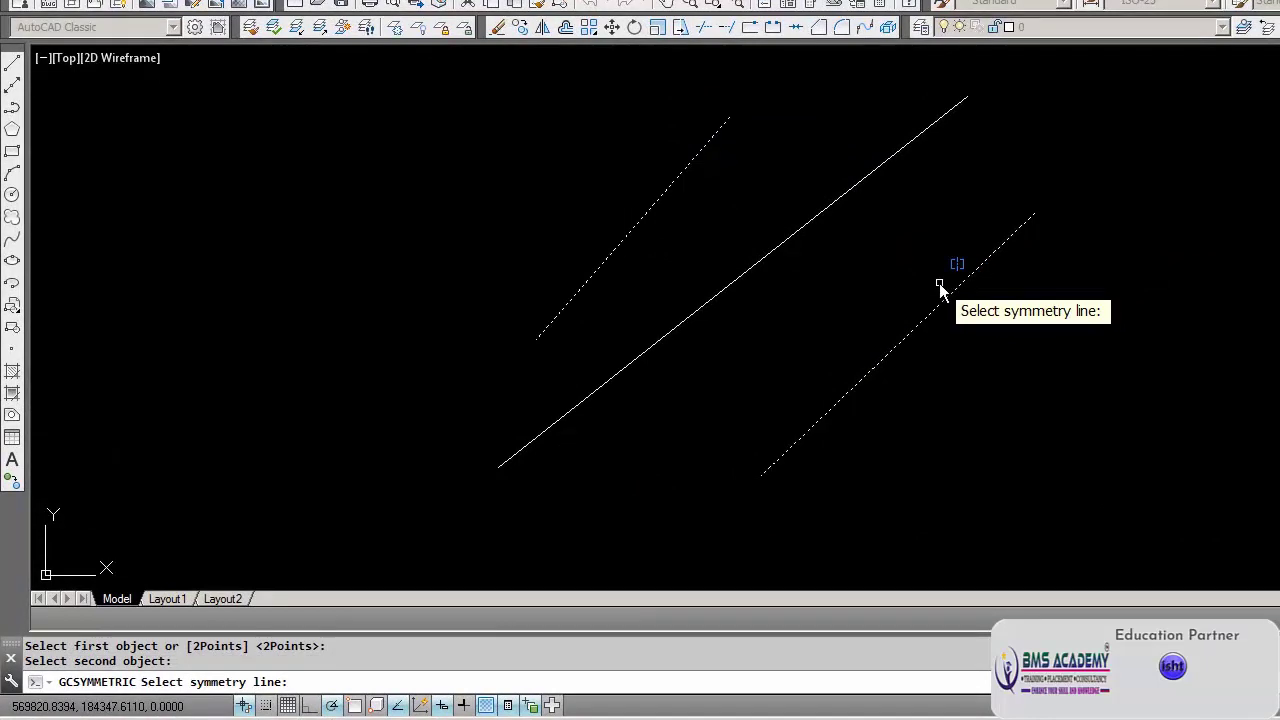
{"action": "left_click", "coordinate": [841, 199]}
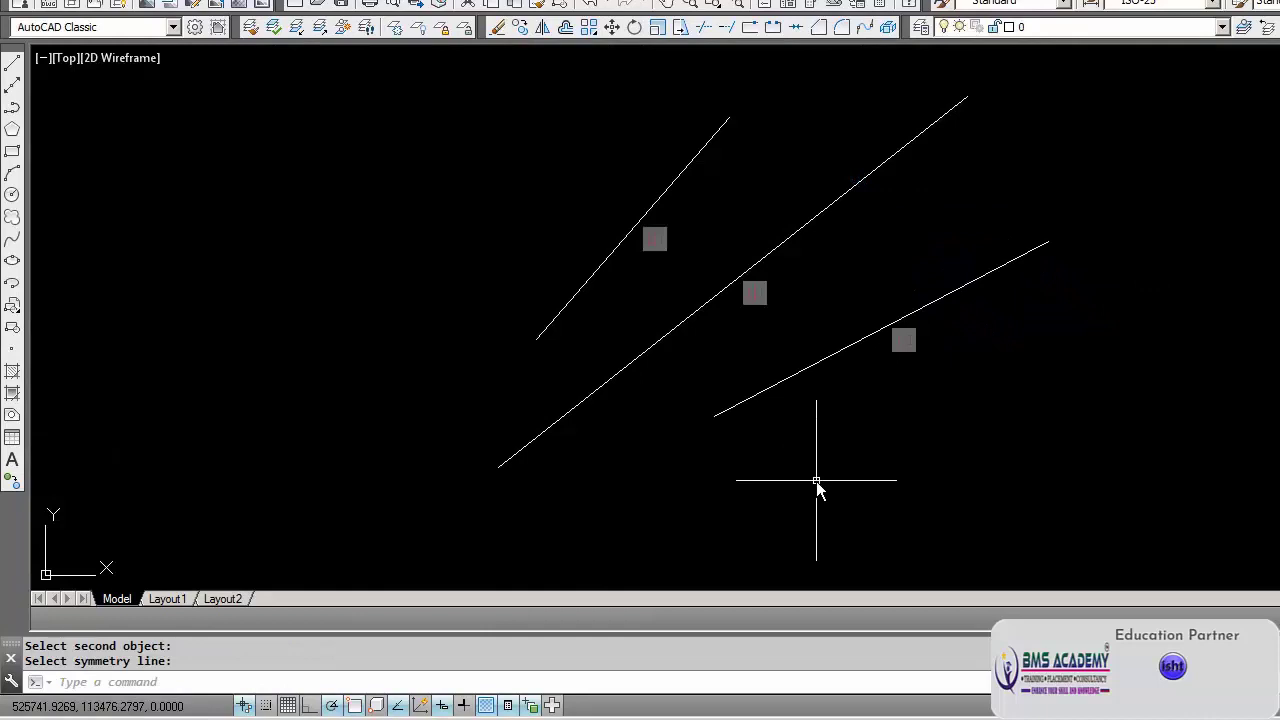
{"action": "key", "text": "Escape"}
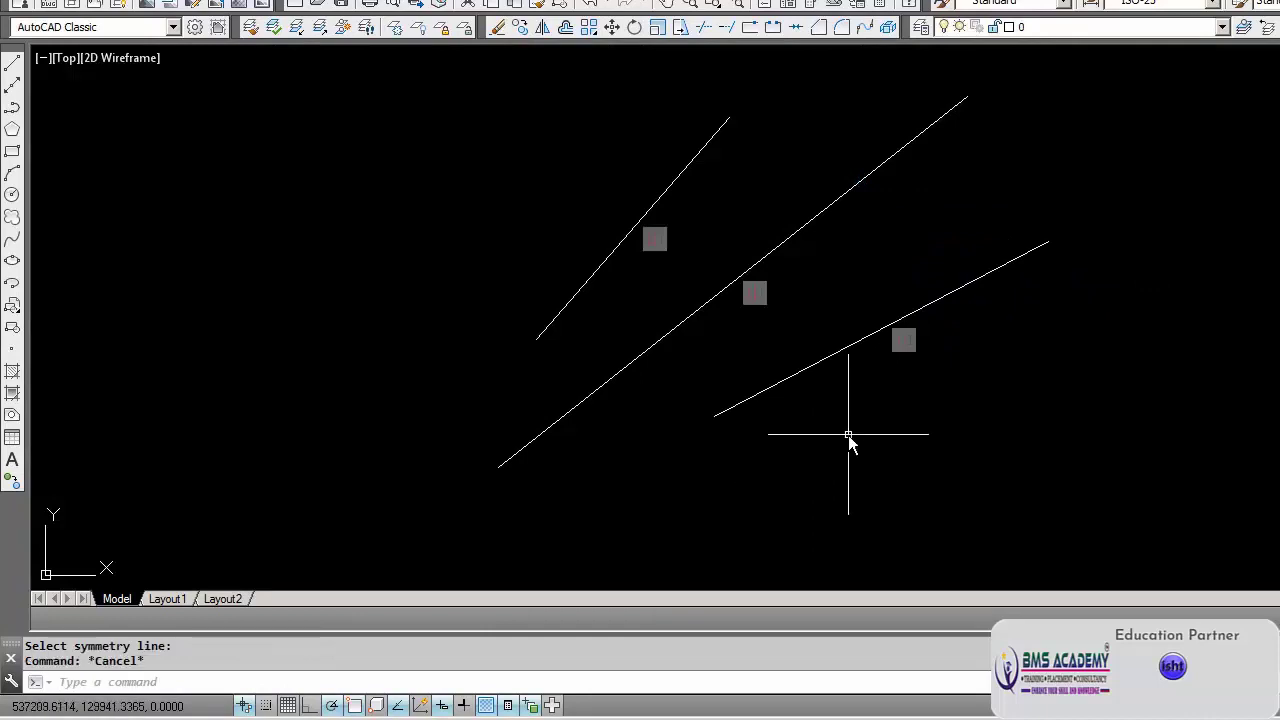
{"action": "middle_click_drag", "start_coordinate": [849, 437], "coordinate": [849, 495]}
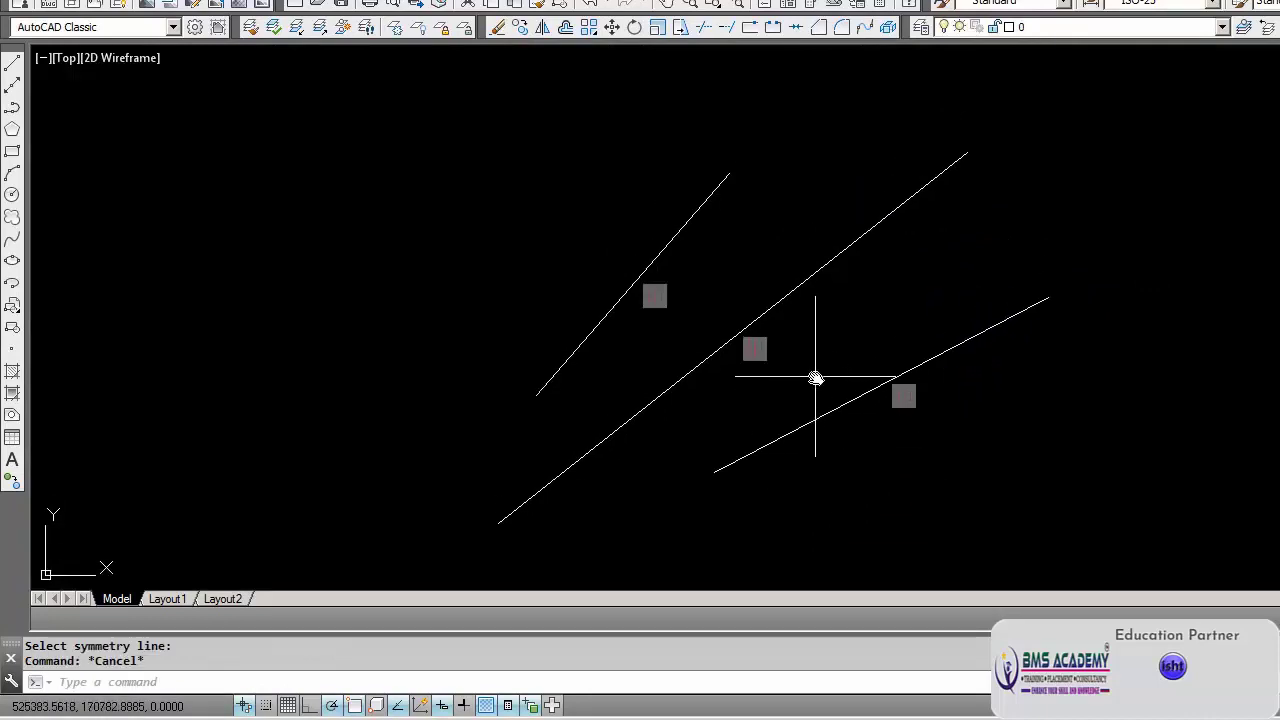
{"action": "key", "text": "Escape"}
{"action": "scroll", "coordinate": [790, 375], "scroll_direction": "up", "scroll_amount": 2}
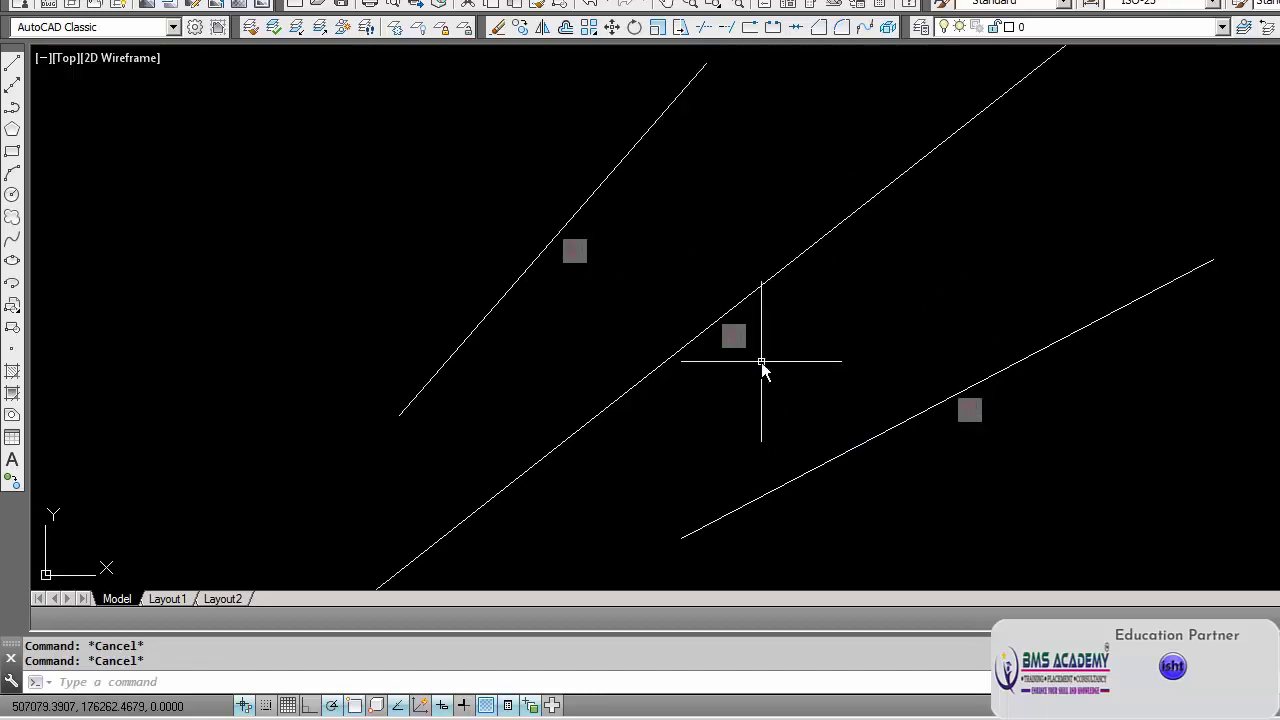
{"action": "scroll", "coordinate": [758, 400], "scroll_direction": "down", "scroll_amount": 2}
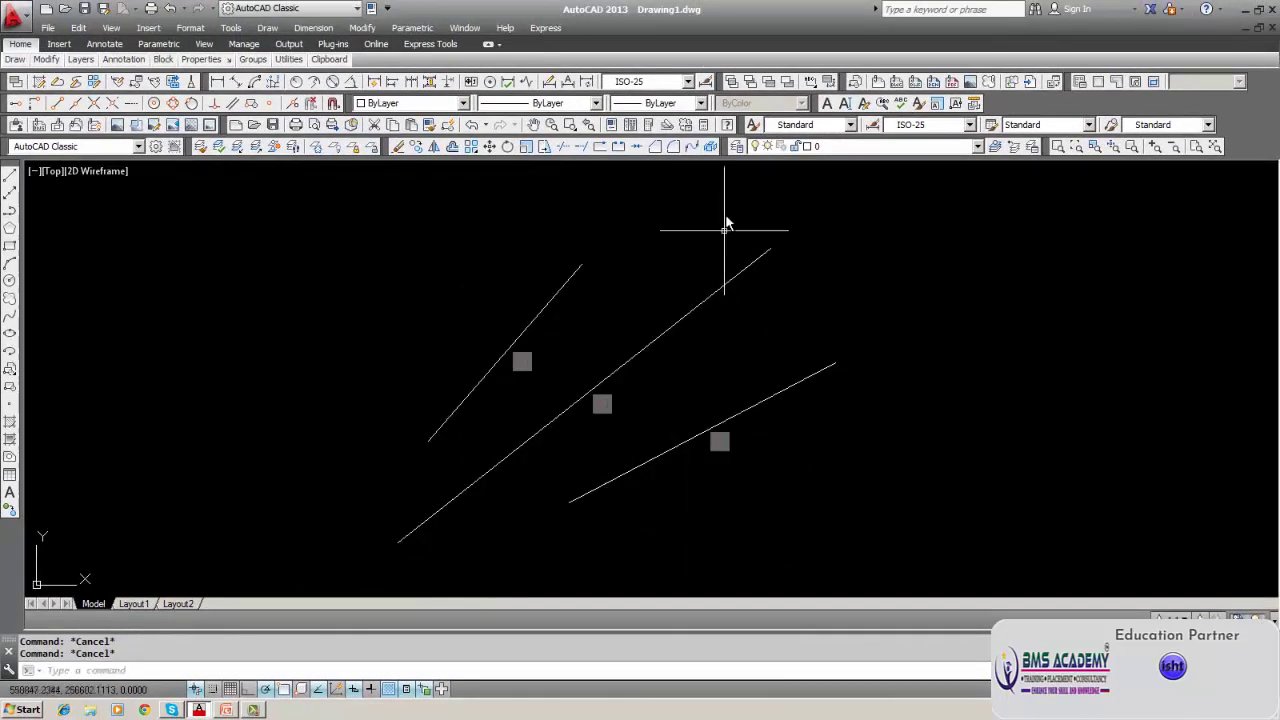
{"action": "left_click", "coordinate": [399, 147]}
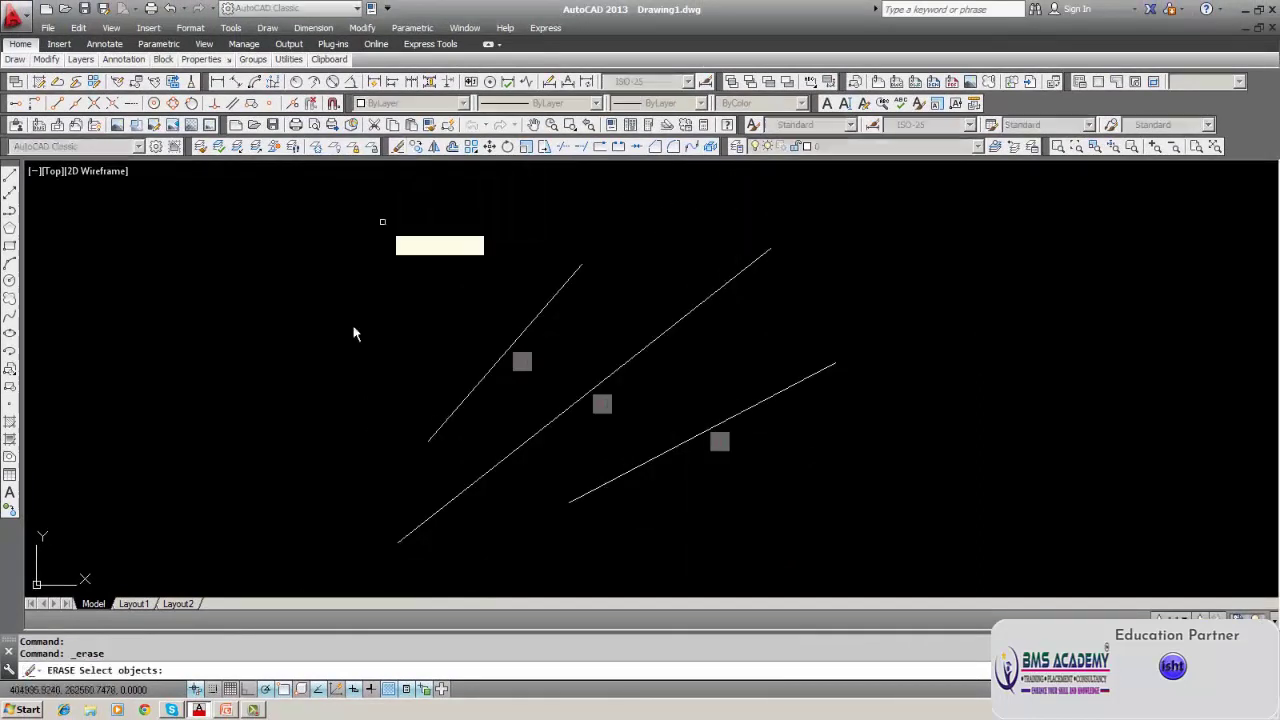
{"action": "type", "text": "w"}
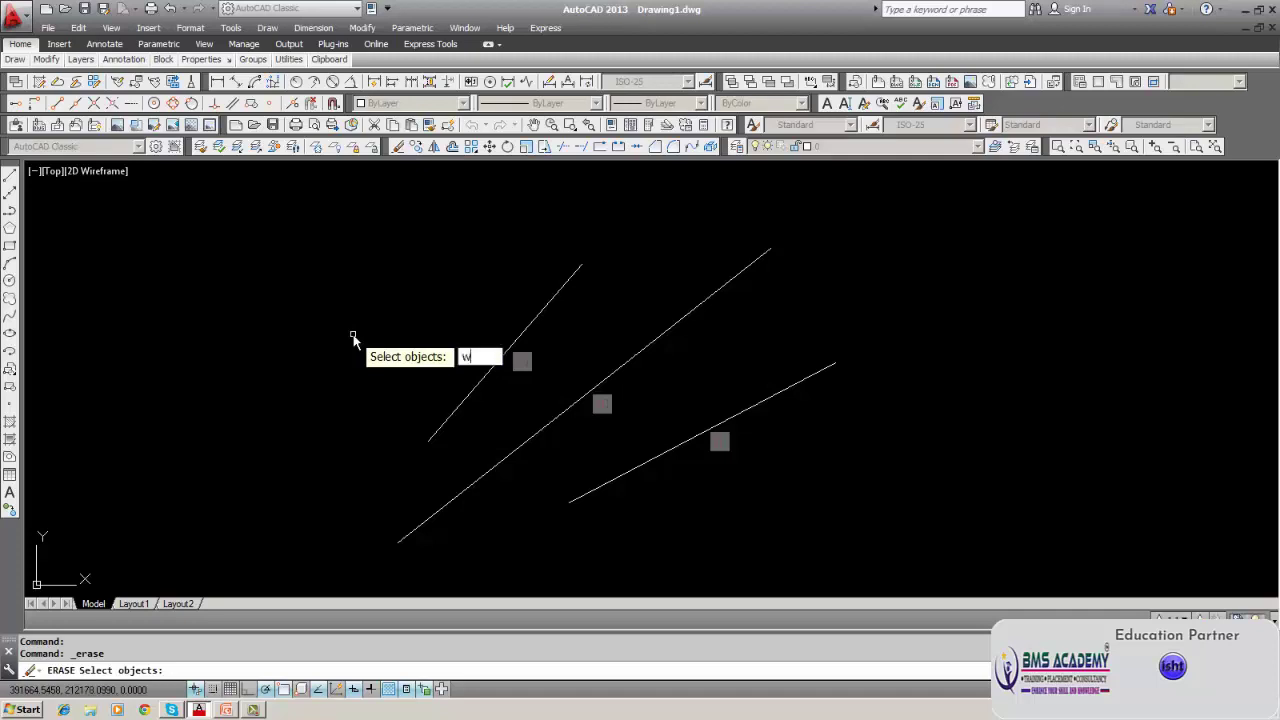
{"action": "key", "text": "Return"}
{"action": "left_click", "coordinate": [356, 240]}
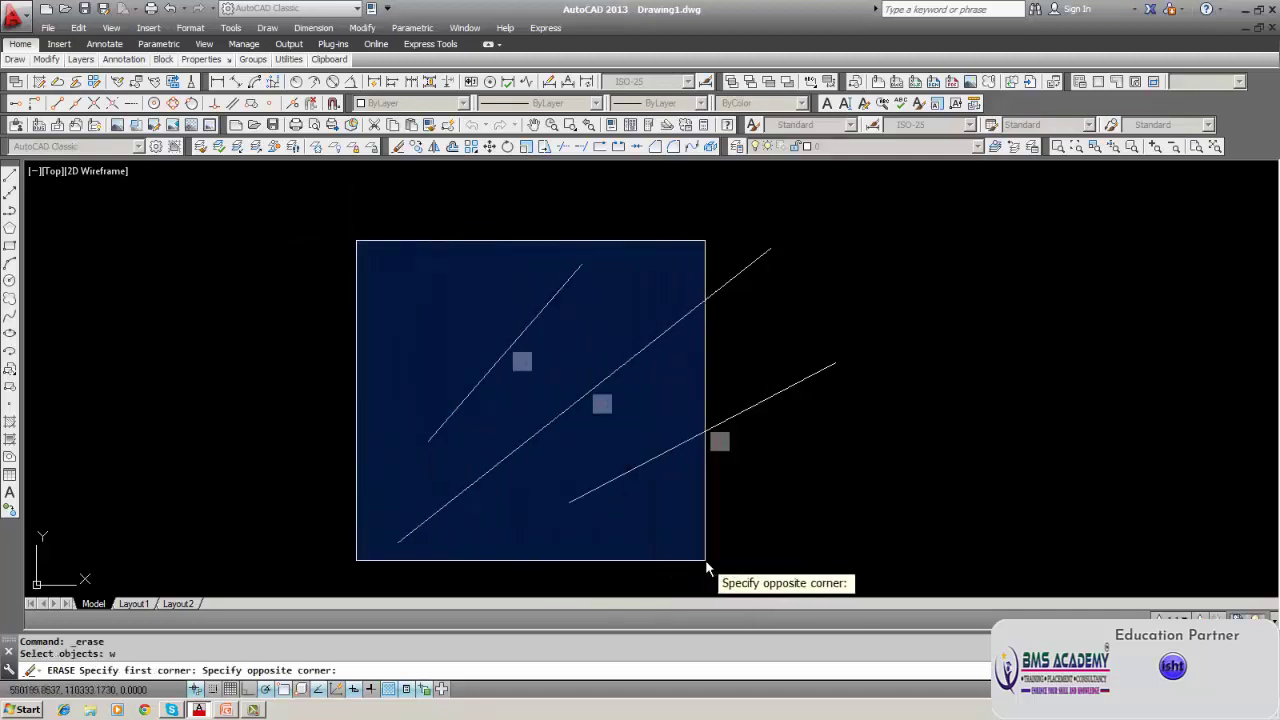
{"action": "left_click", "coordinate": [155, 490]}
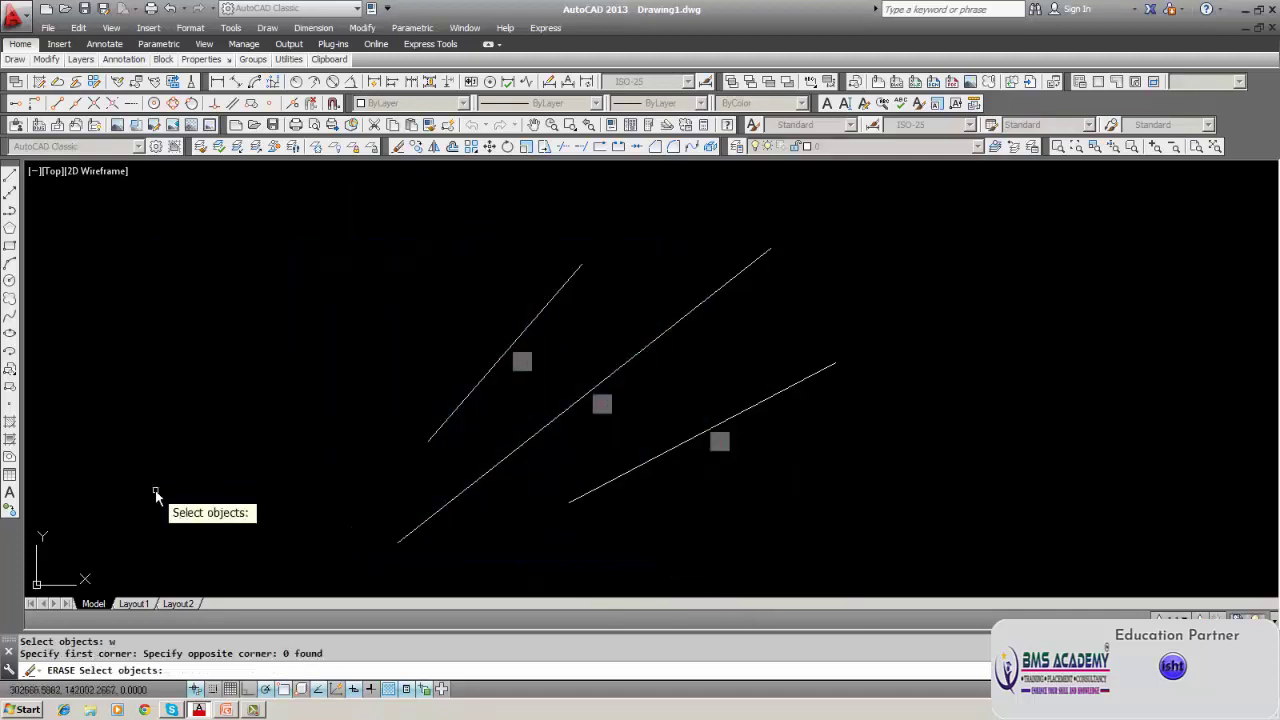
{"action": "key", "text": "Escape"}
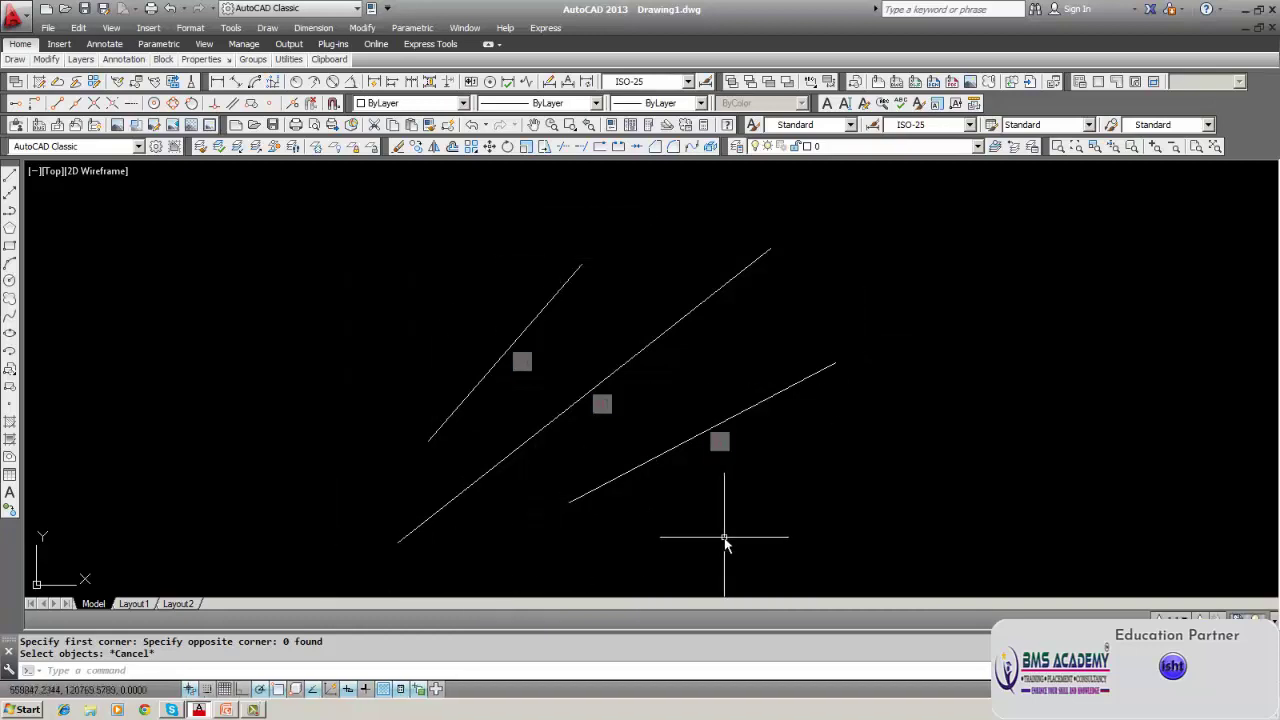
{"action": "type", "text": "dim"}
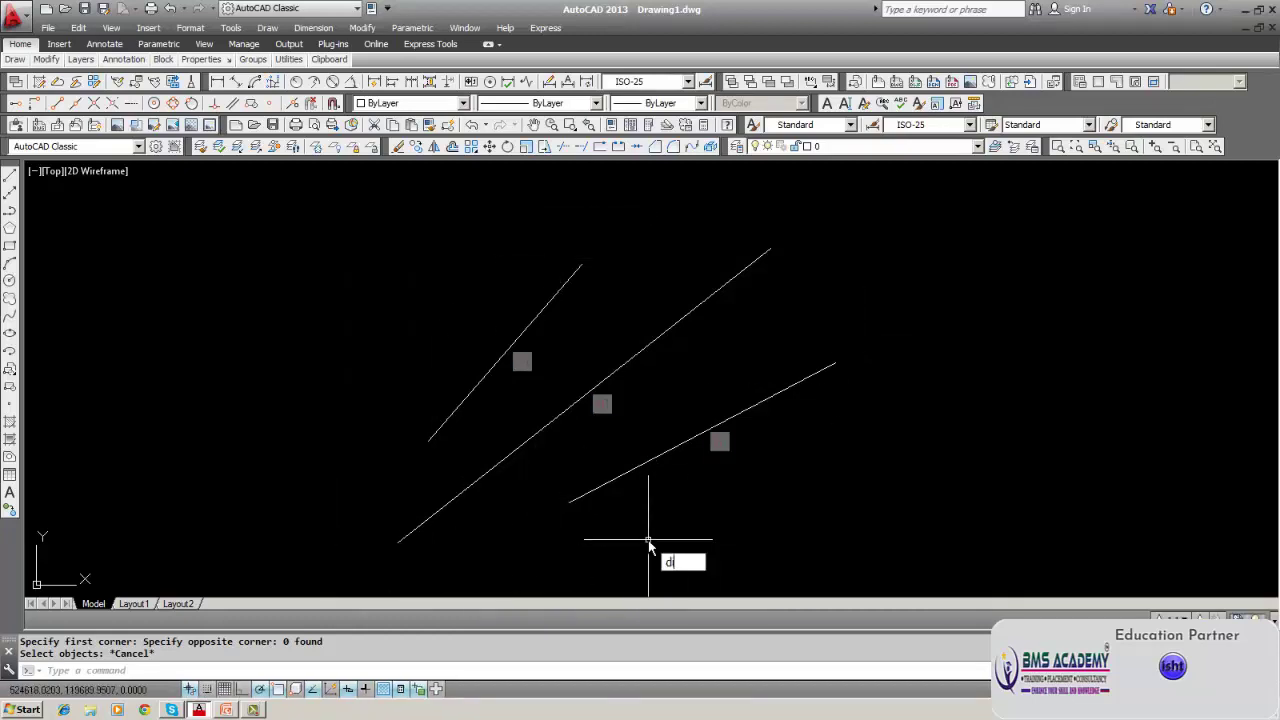
{"action": "key", "text": "Return"}
{"action": "type", "text": "angula"}
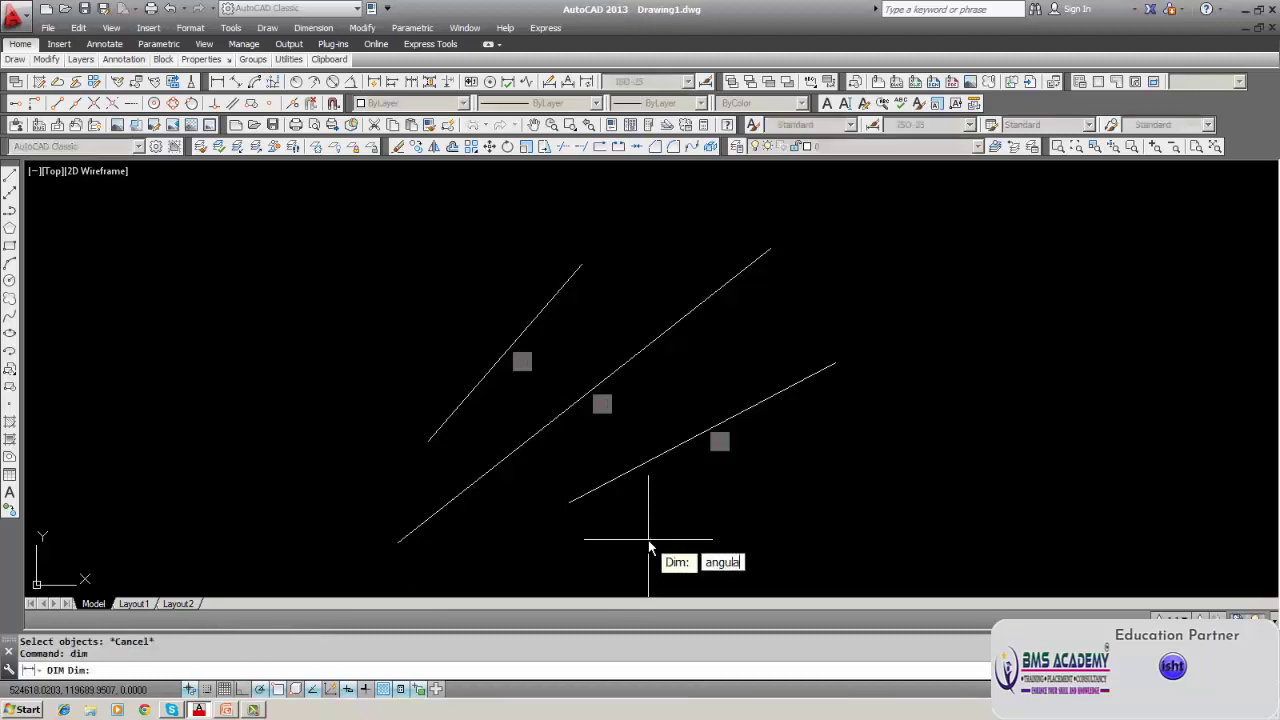
{"action": "type", "text": "r"}
{"action": "key", "text": "Return"}
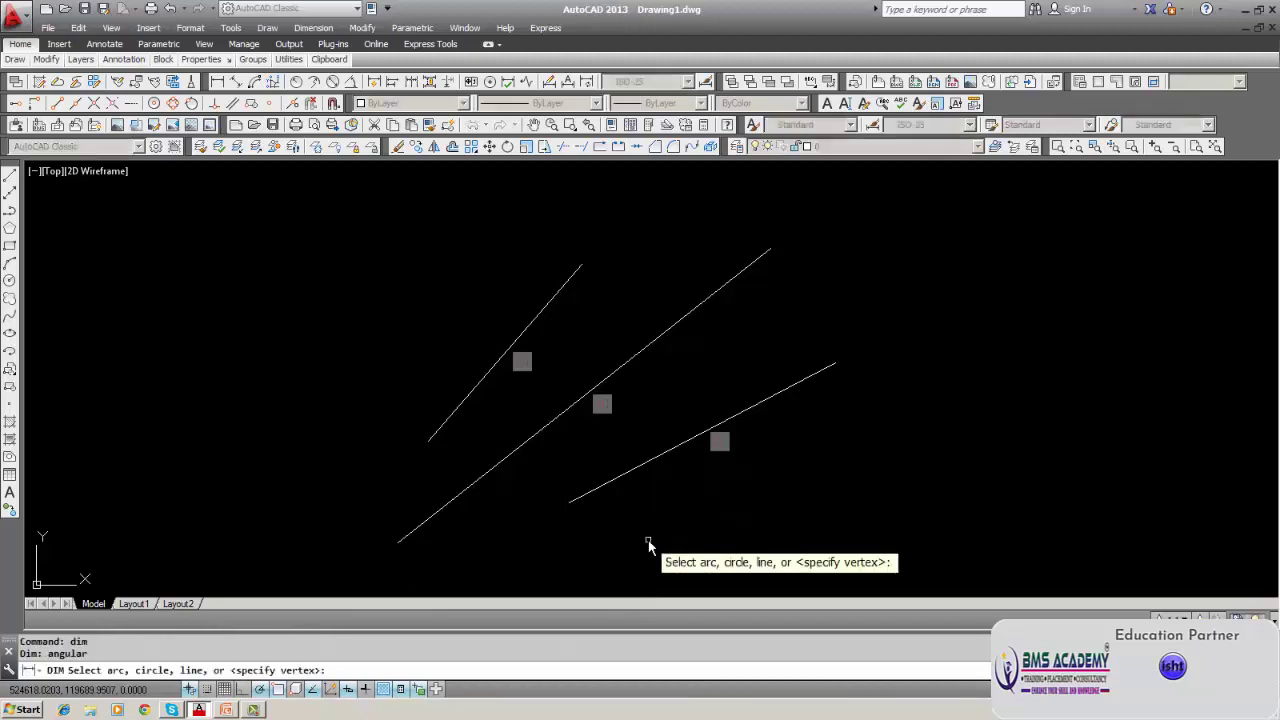
{"action": "left_click", "coordinate": [602, 486]}
{"action": "left_click", "coordinate": [553, 429]}
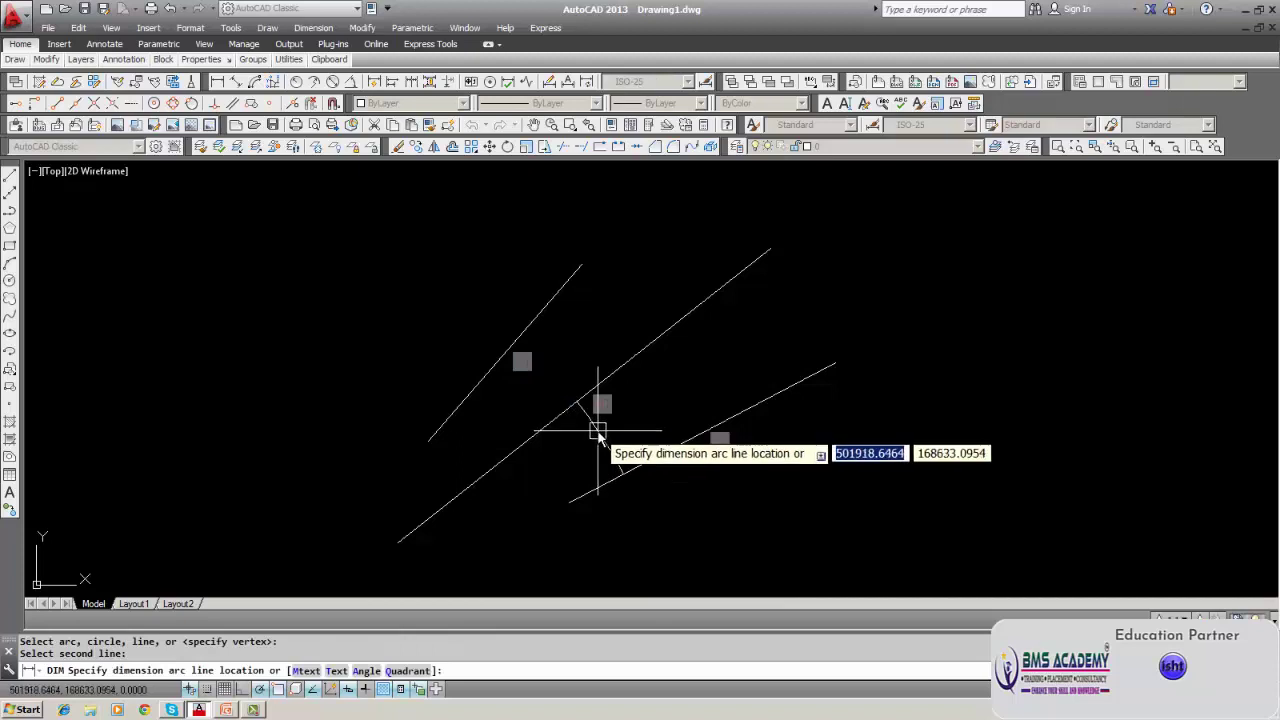
{"action": "left_click", "coordinate": [598, 433]}
{"action": "key", "text": "Escape"}
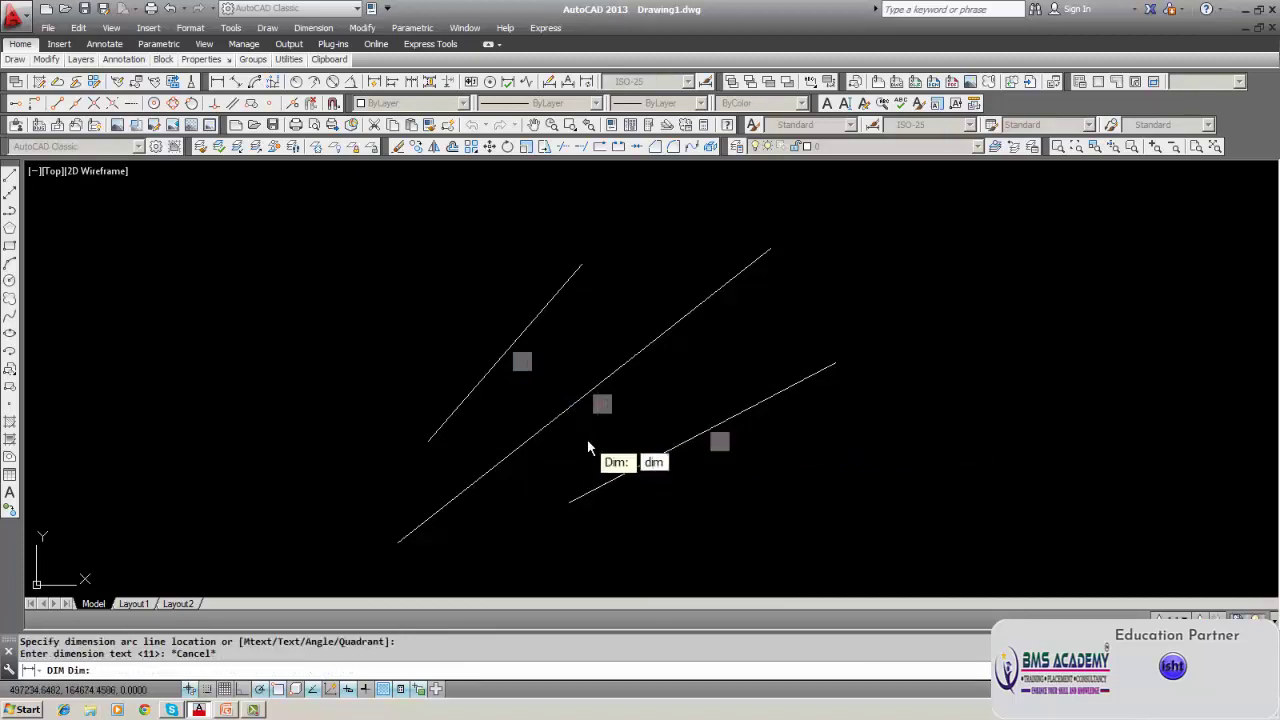
{"action": "key", "text": "Return"}
{"action": "type", "text": "angular"}
{"action": "key", "text": "Return"}
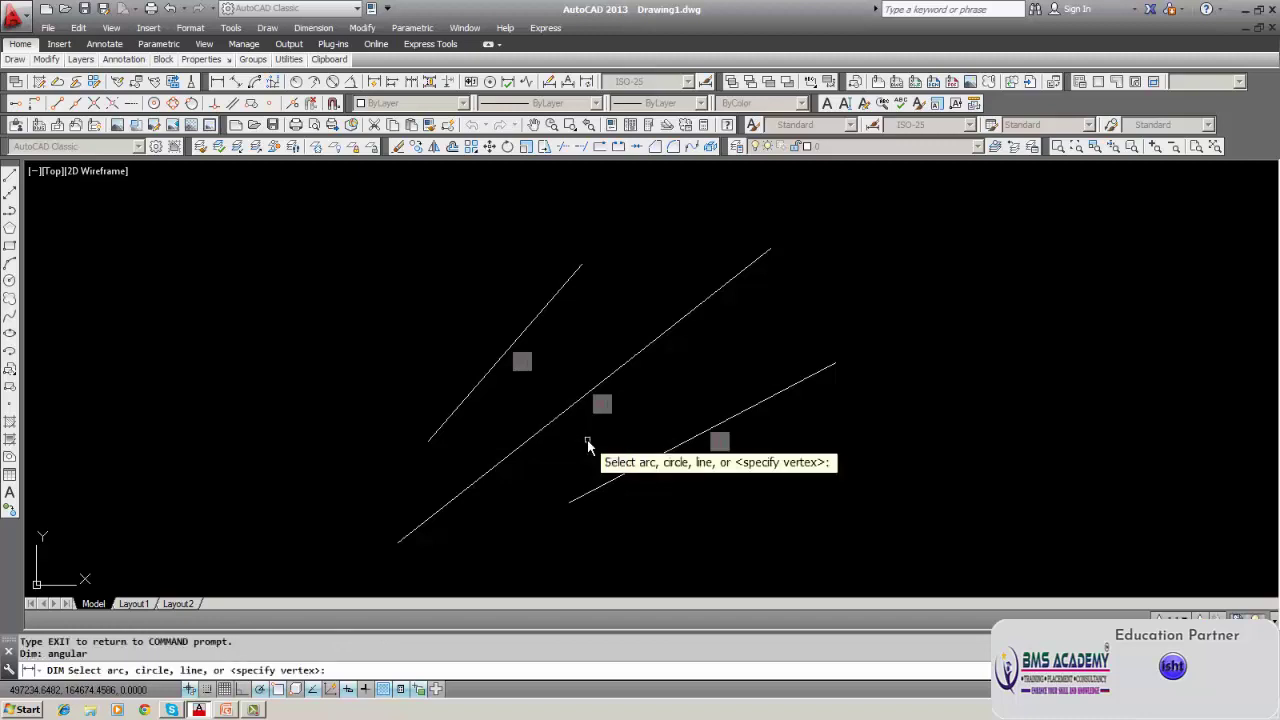
{"action": "left_click", "coordinate": [505, 458]}
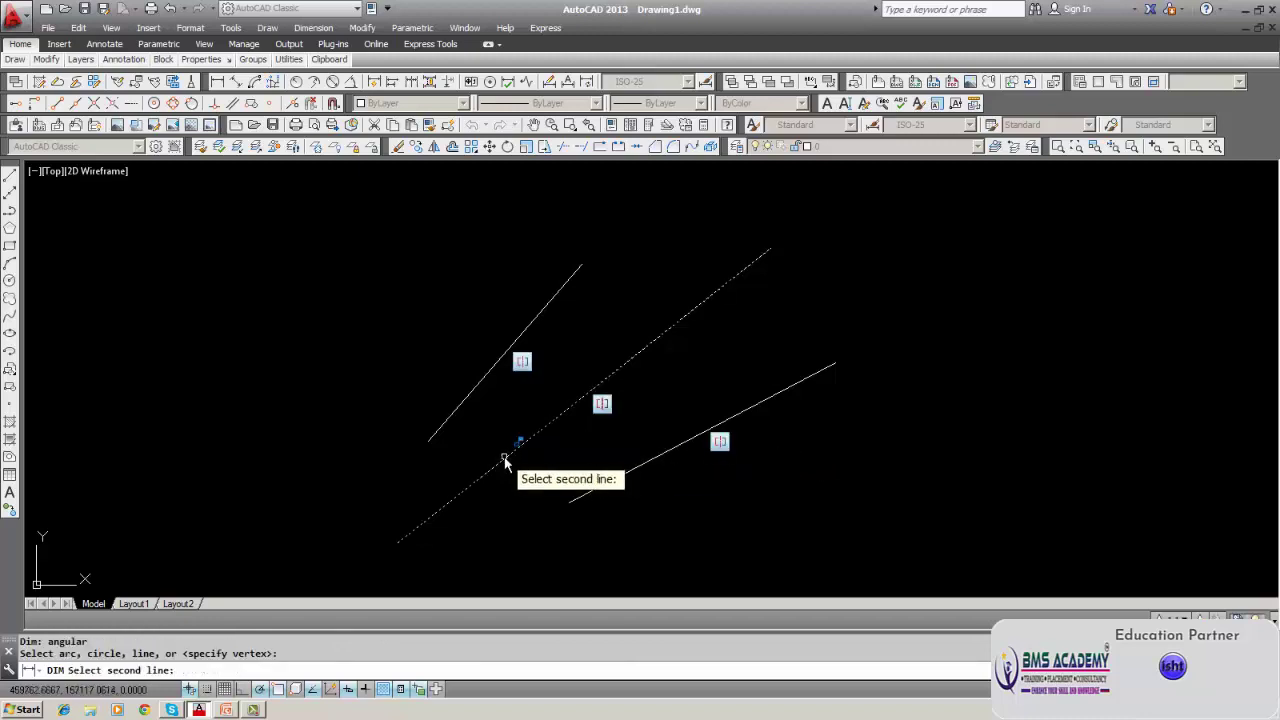
{"action": "left_click", "coordinate": [458, 407]}
{"action": "left_click", "coordinate": [477, 424]}
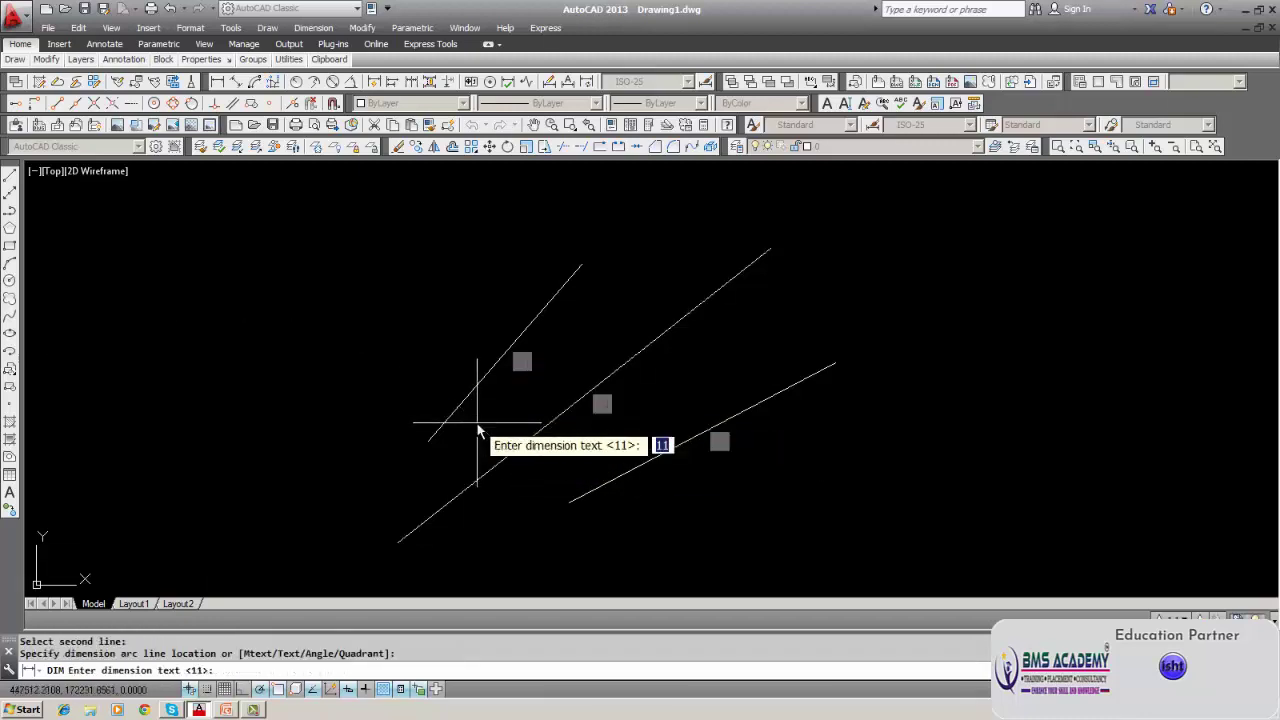
{"action": "key", "text": "Escape"}
{"action": "key", "text": "Escape"}
{"action": "key", "text": "Escape"}
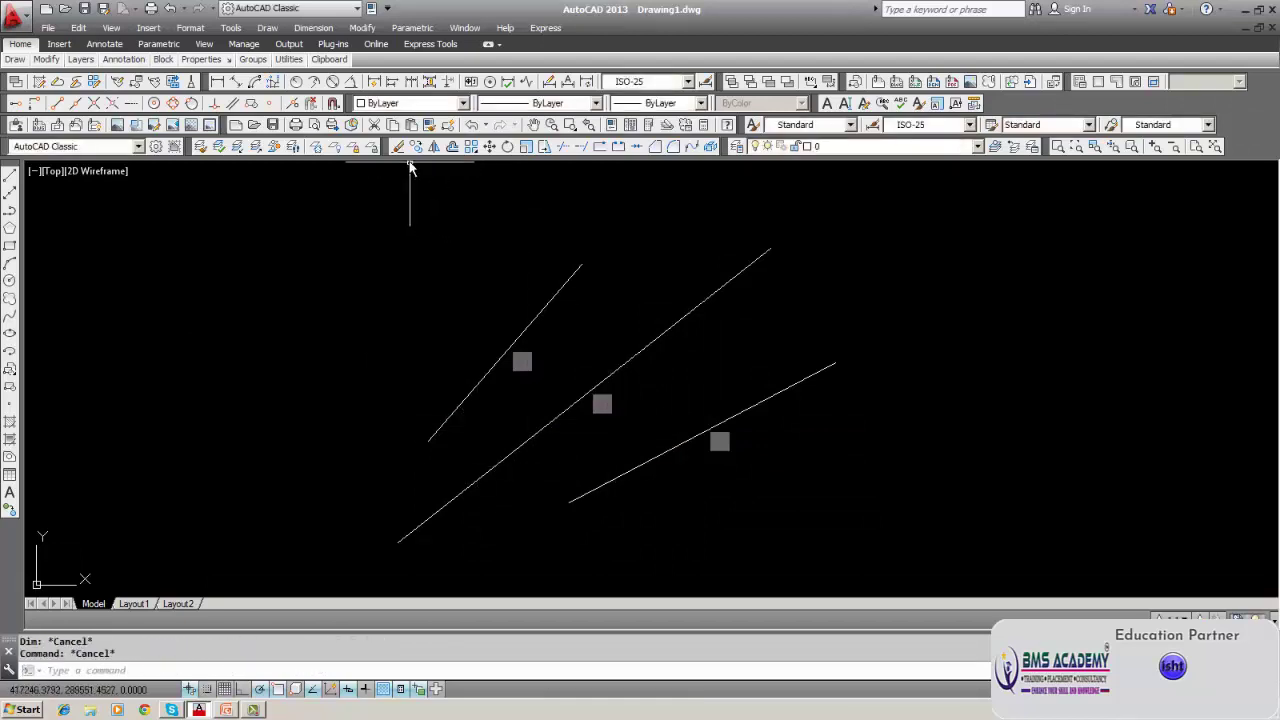
Apply an Equal constraint so the lower-right line matches the upper-left line's length.
{"action": "left_click", "coordinate": [592, 492]}
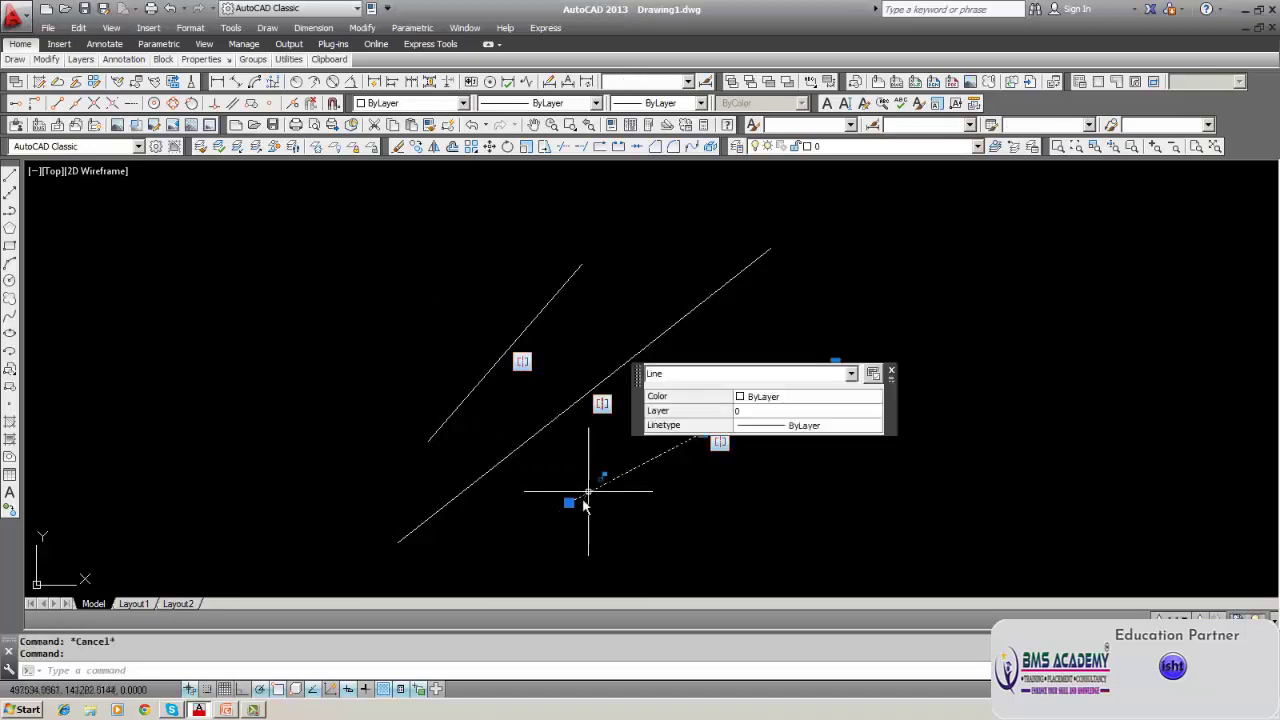
{"action": "key", "text": "Escape"}
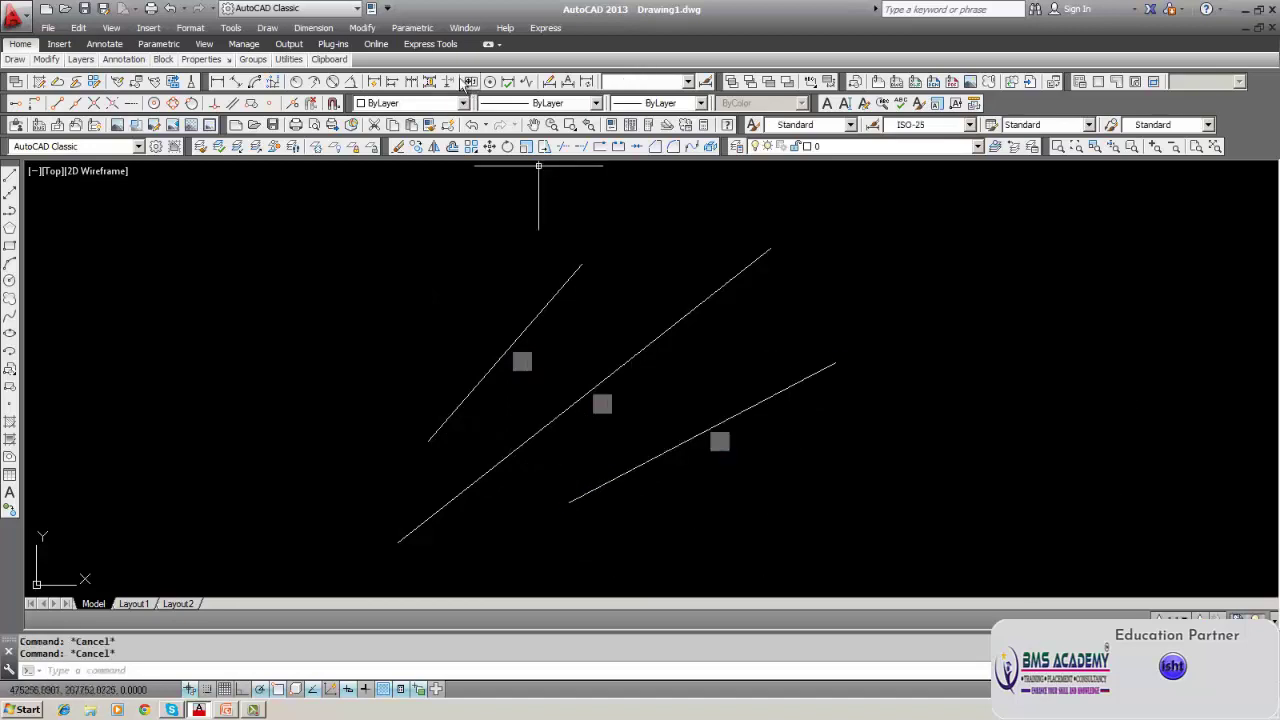
{"action": "left_click", "coordinate": [411, 28]}
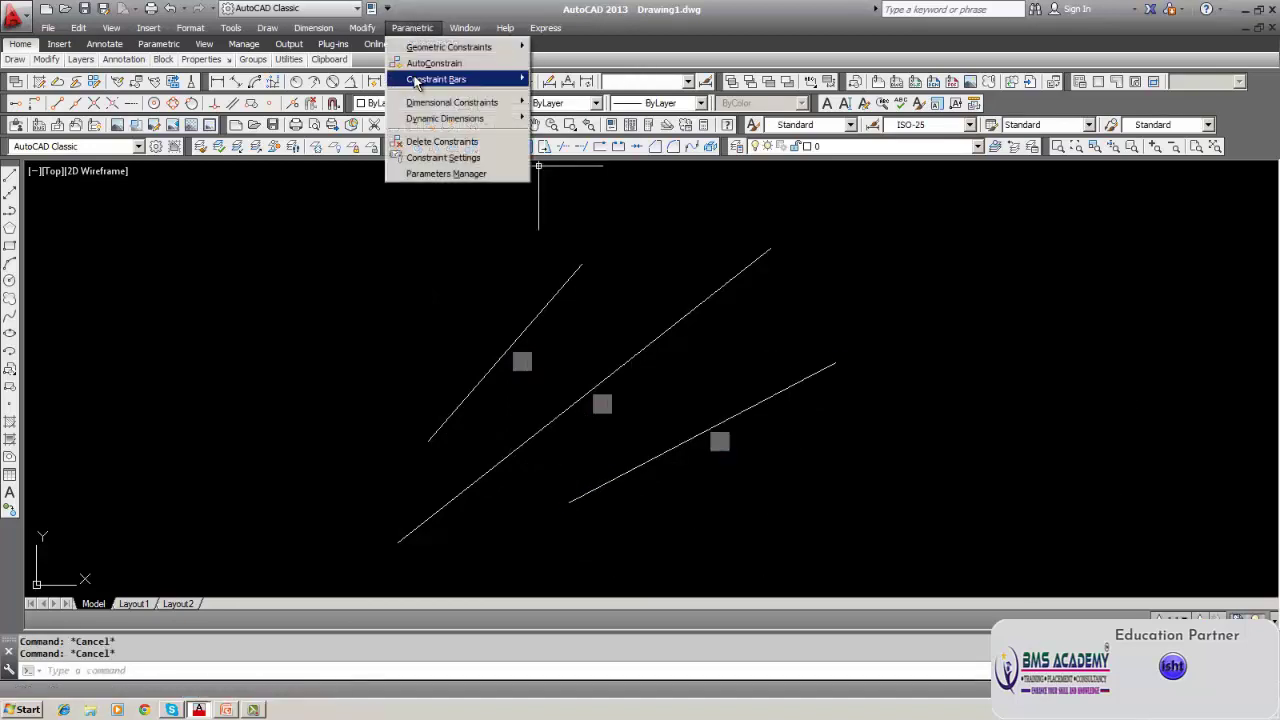
{"action": "mouse_move", "coordinate": [470, 47]}
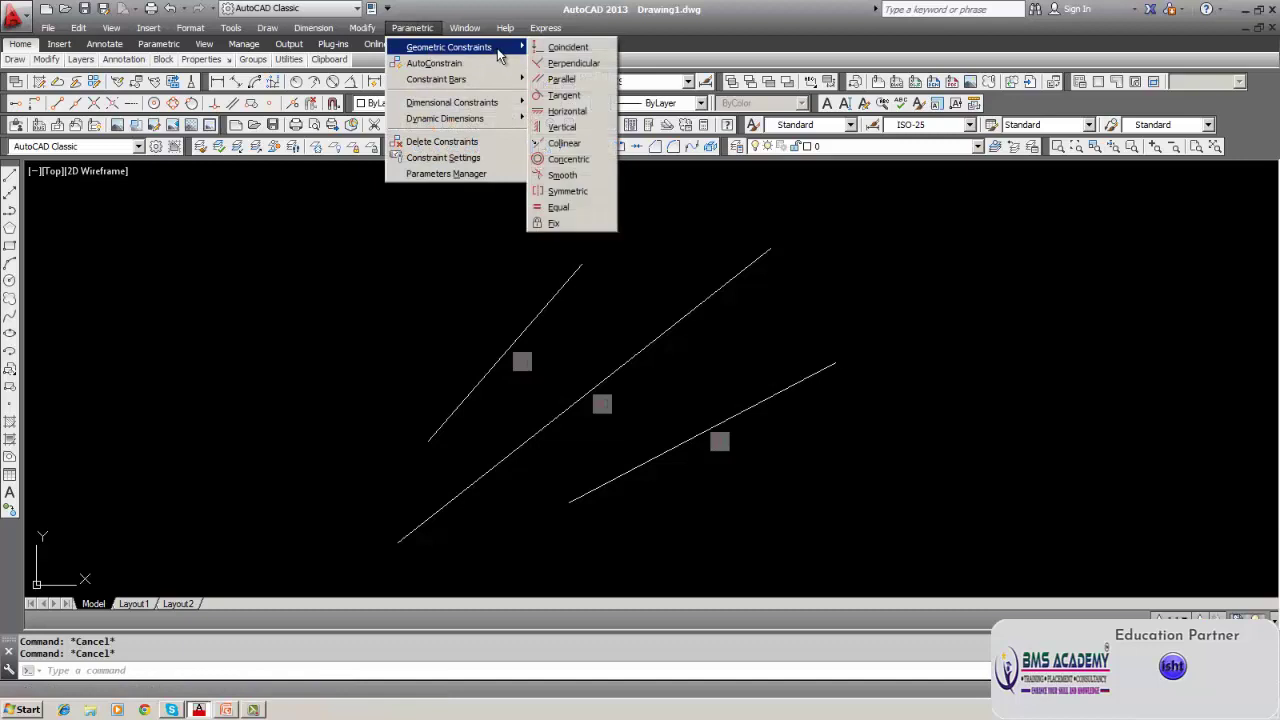
{"action": "left_click", "coordinate": [578, 208]}
{"action": "left_click", "coordinate": [563, 287]}
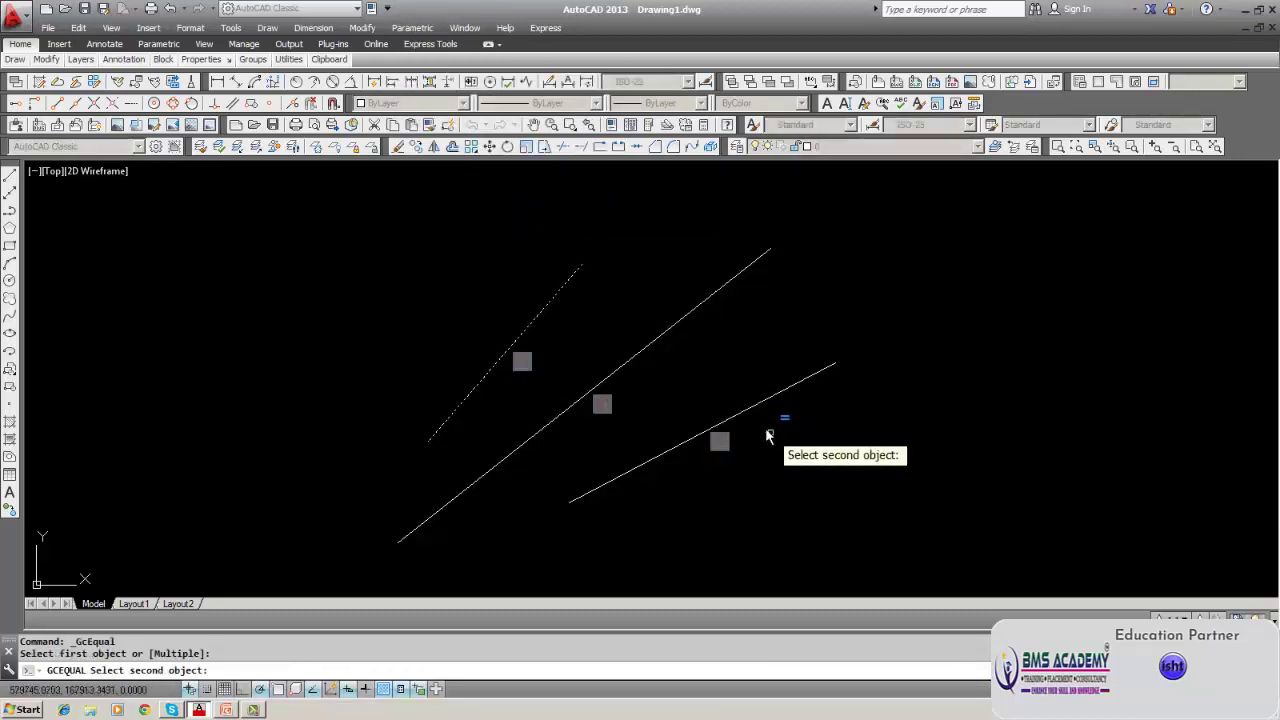
{"action": "left_click", "coordinate": [757, 404]}
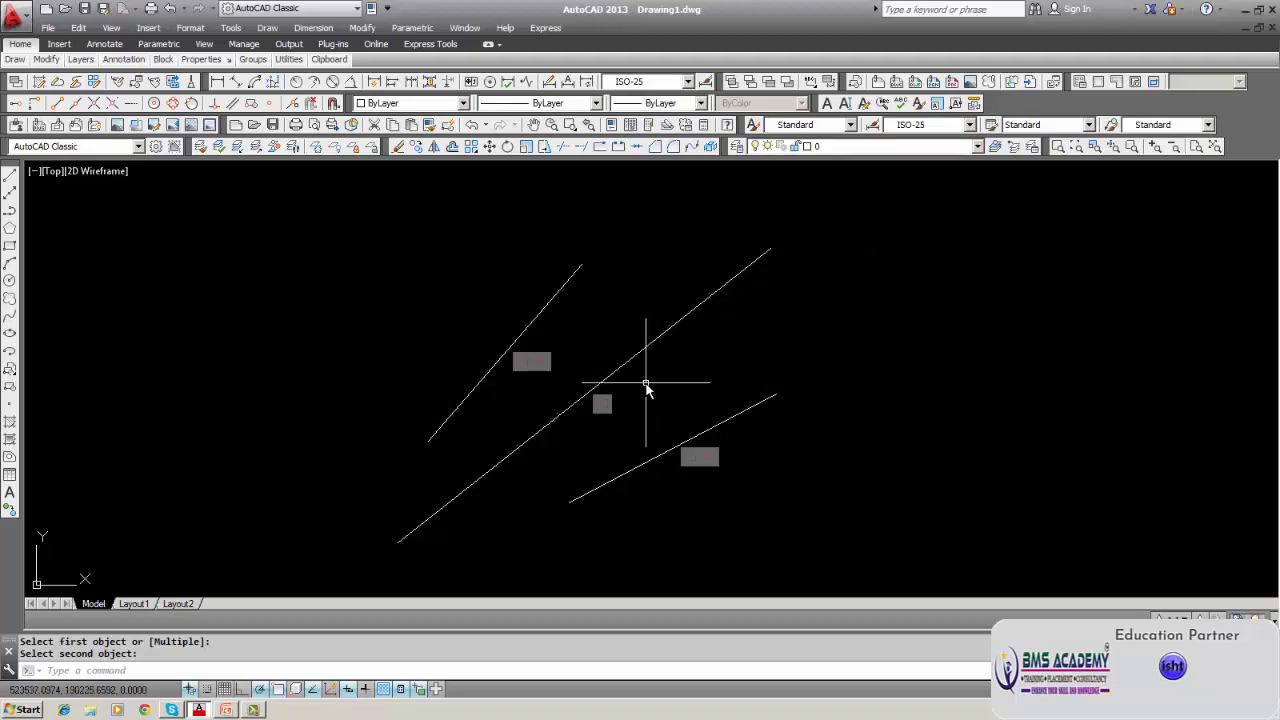
Adjust the view and start the Erase command with window selection.
{"action": "middle_click_drag", "start_coordinate": [646, 390], "coordinate": [654, 363]}
{"action": "scroll", "coordinate": [653, 367], "scroll_direction": "down", "scroll_amount": 1}
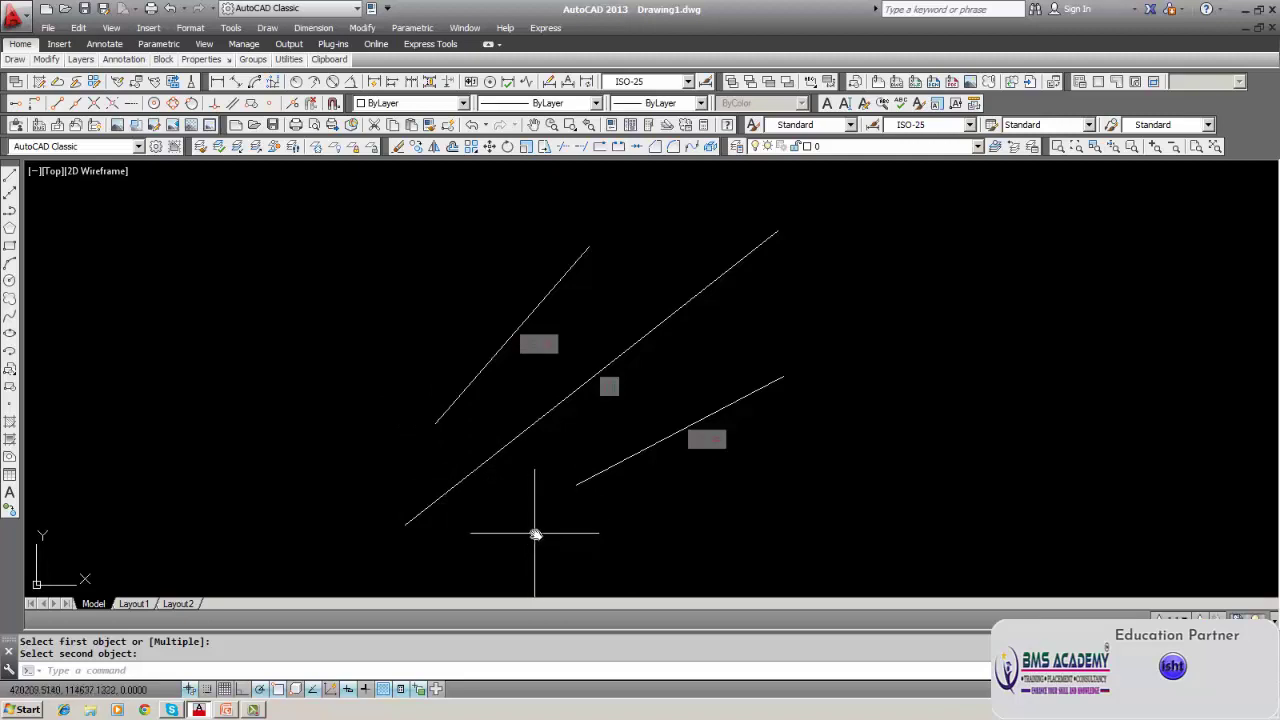
{"action": "scroll", "coordinate": [536, 535], "scroll_direction": "down", "scroll_amount": 2}
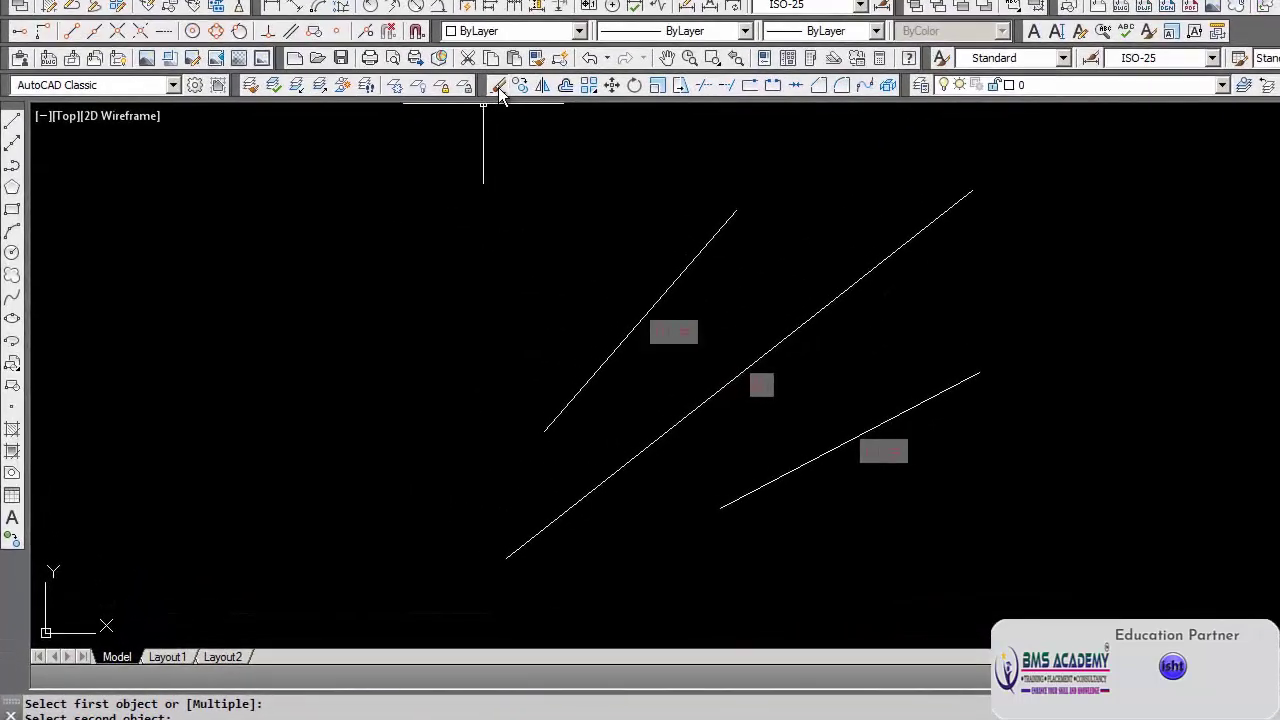
{"action": "left_click", "coordinate": [401, 144]}
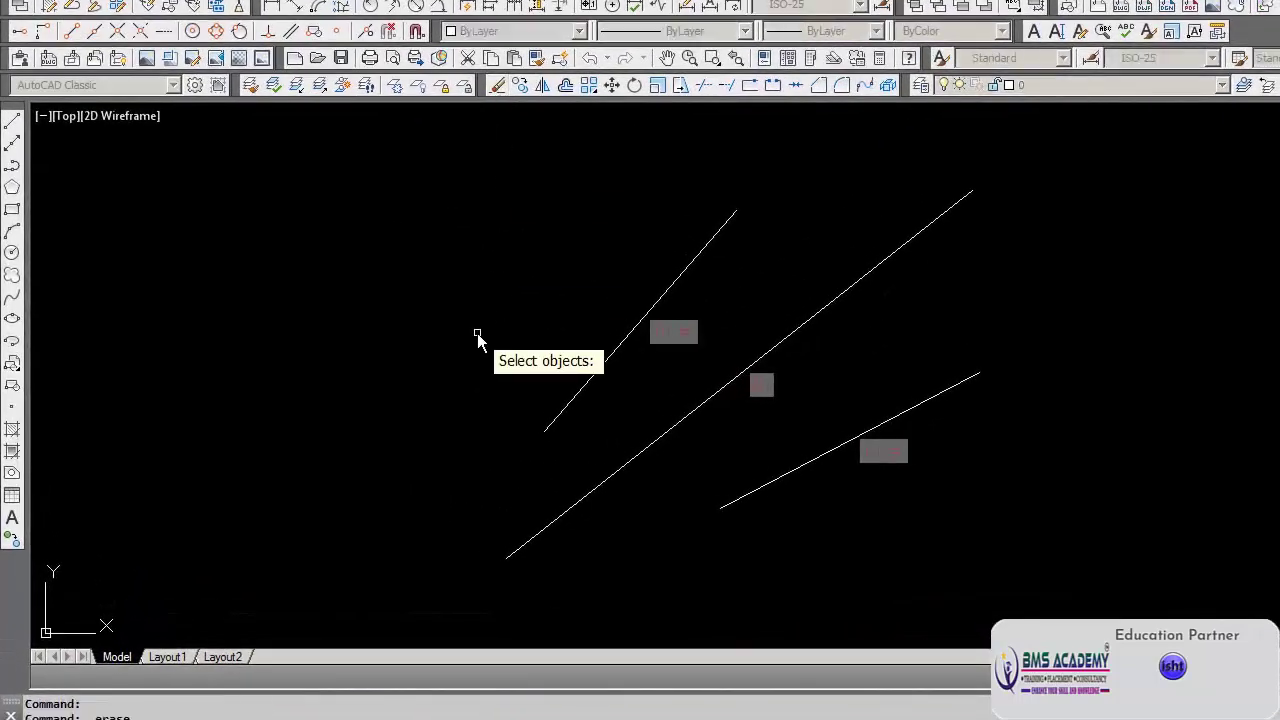
{"action": "type", "text": "2"}
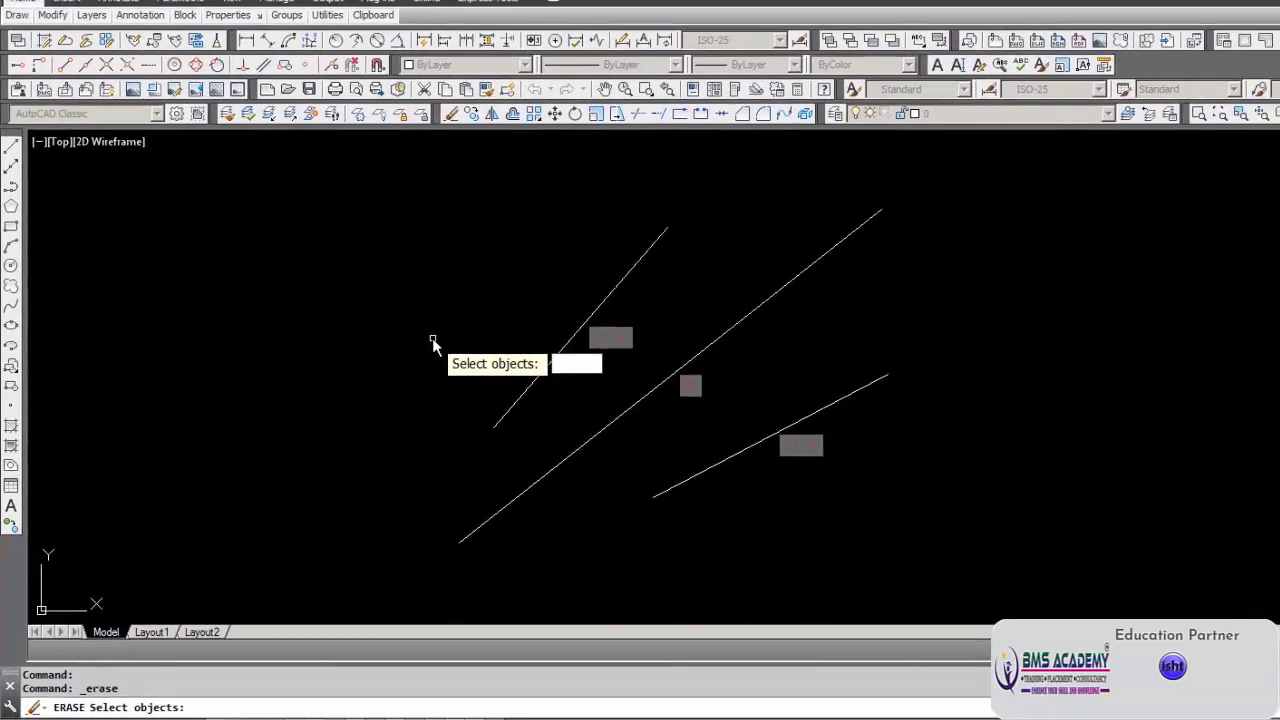
{"action": "type", "text": "w"}
Erase the three slanted lines with a selection window.
{"action": "key", "text": "Return"}
{"action": "left_click", "coordinate": [443, 145]}
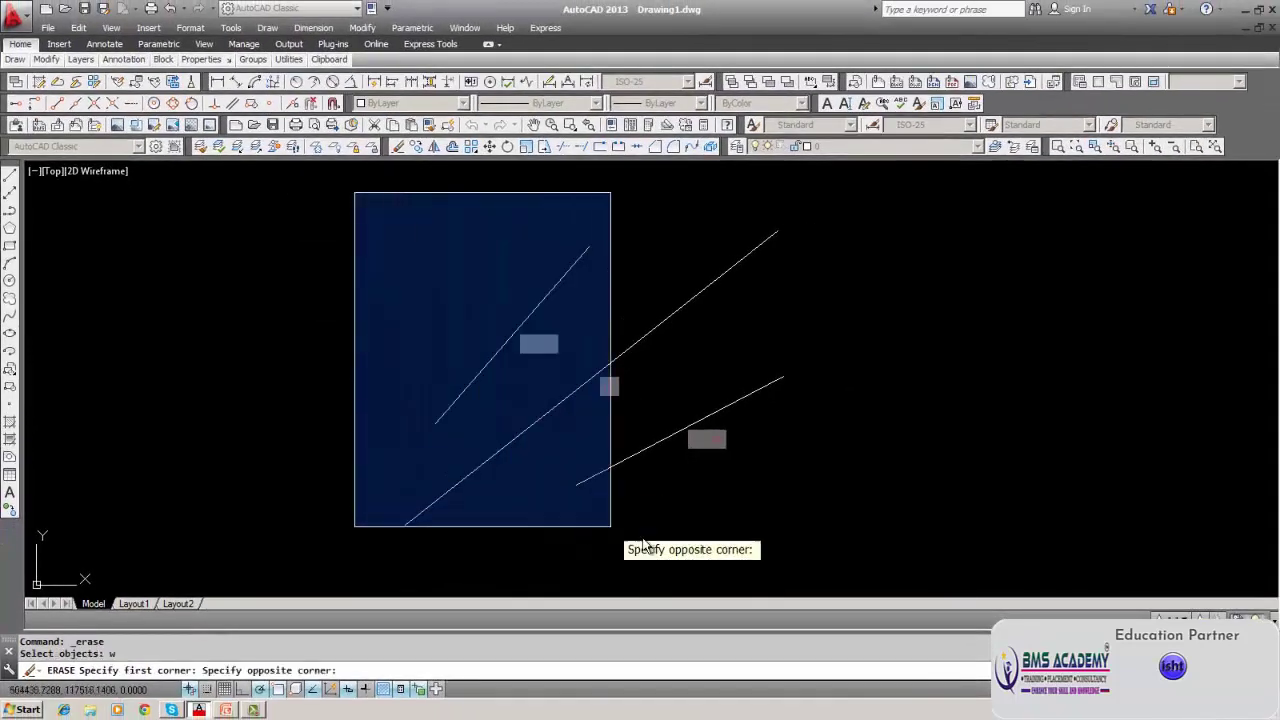
{"action": "left_click", "coordinate": [860, 551]}
{"action": "key", "text": "Return"}
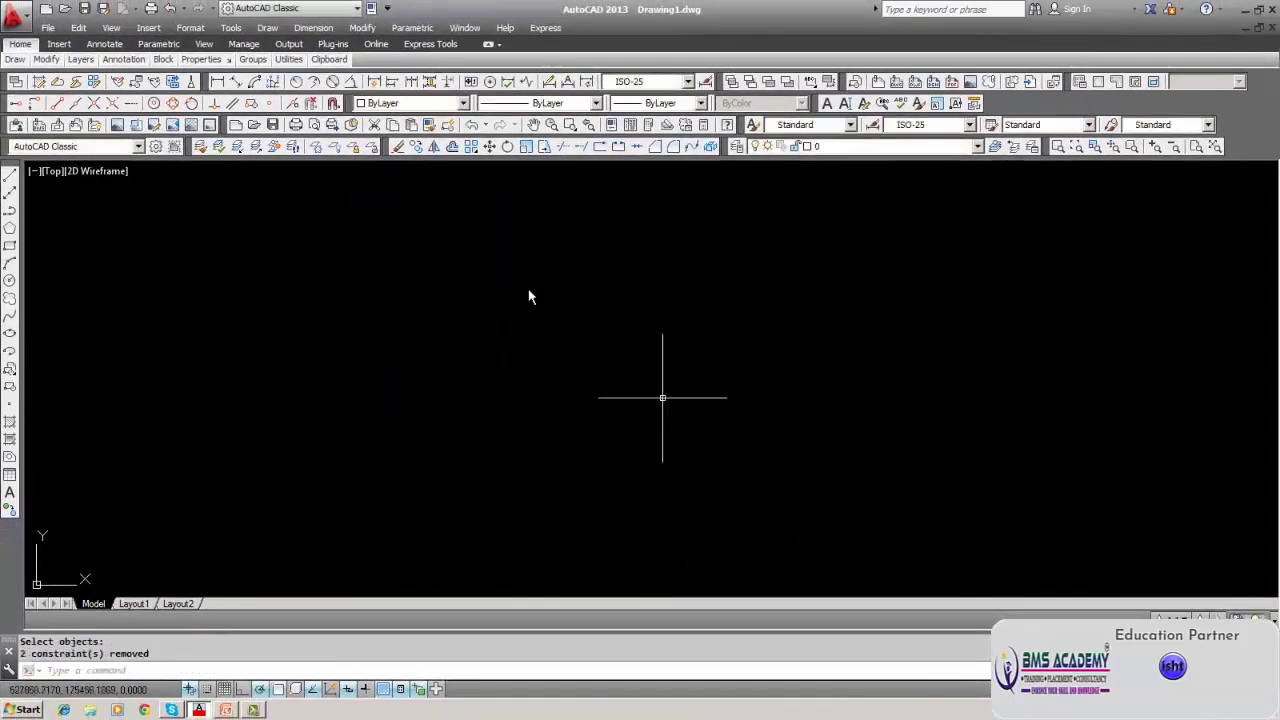
Draw a left and a right vertical line of similar length.
{"action": "left_click", "coordinate": [10, 174]}
{"action": "left_click", "coordinate": [446, 289]}
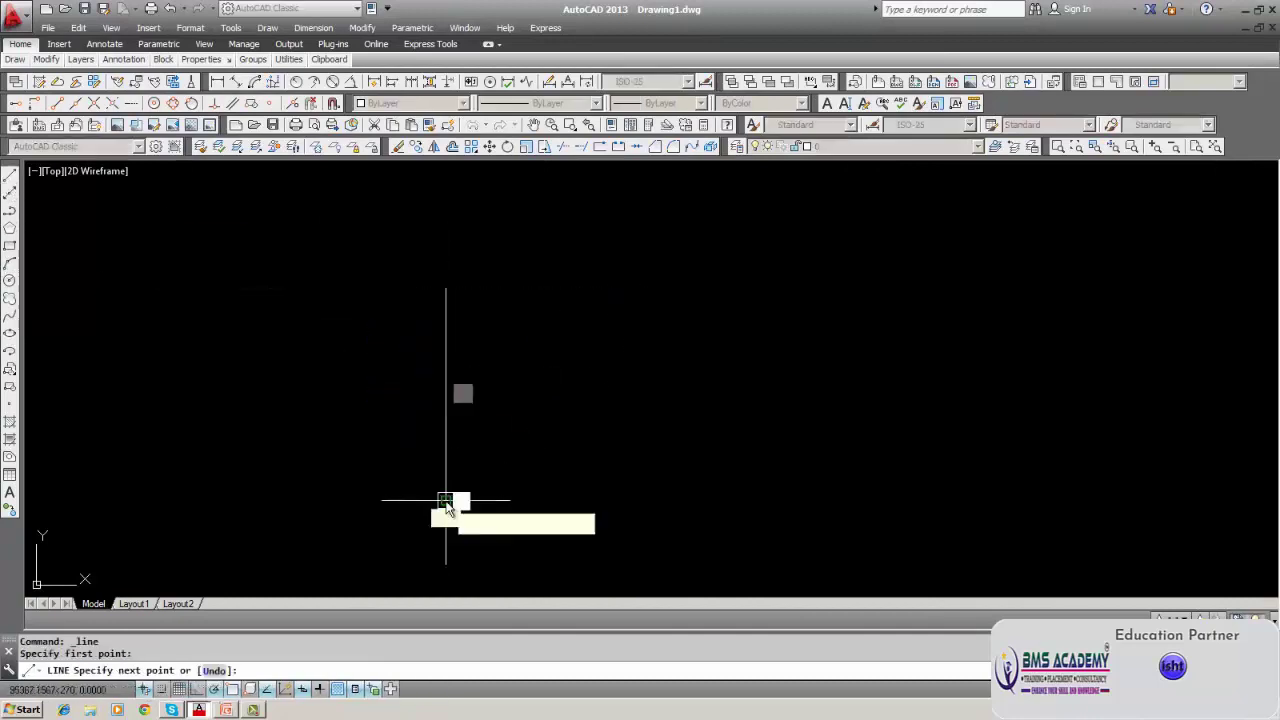
{"action": "left_click", "coordinate": [446, 500]}
{"action": "key", "text": "Escape"}
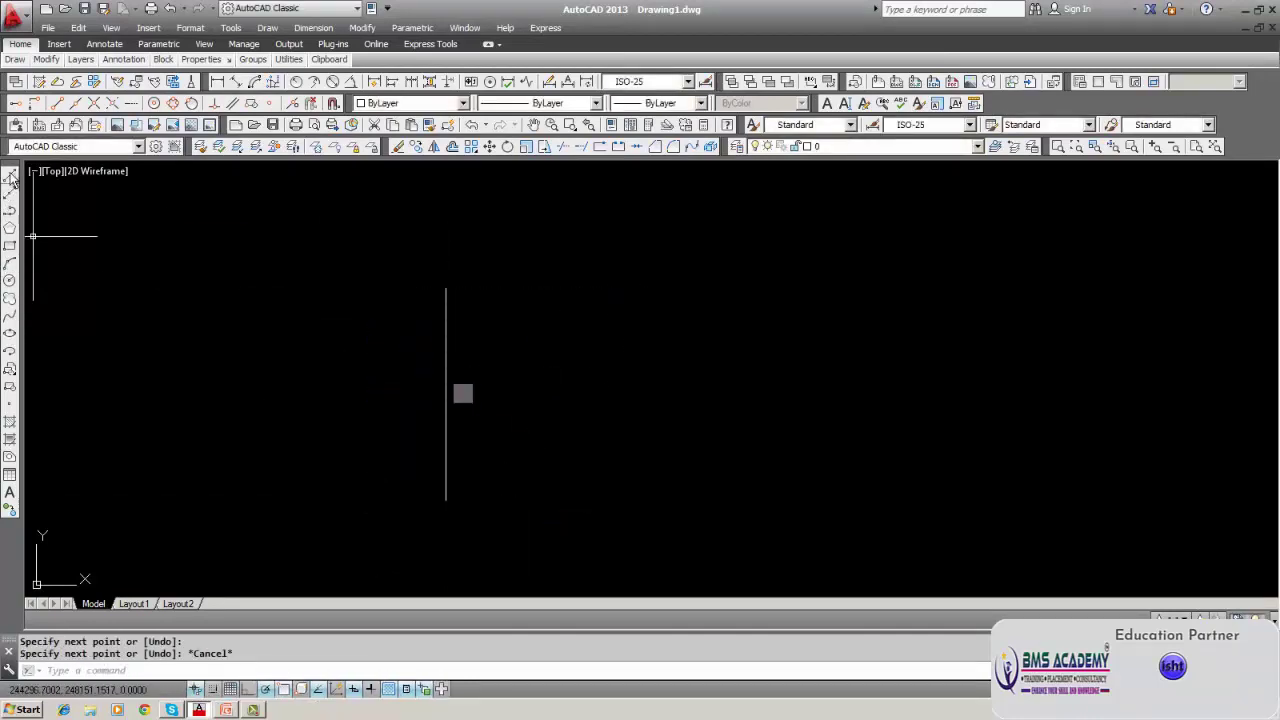
{"action": "left_click", "coordinate": [10, 175]}
{"action": "left_click", "coordinate": [727, 280]}
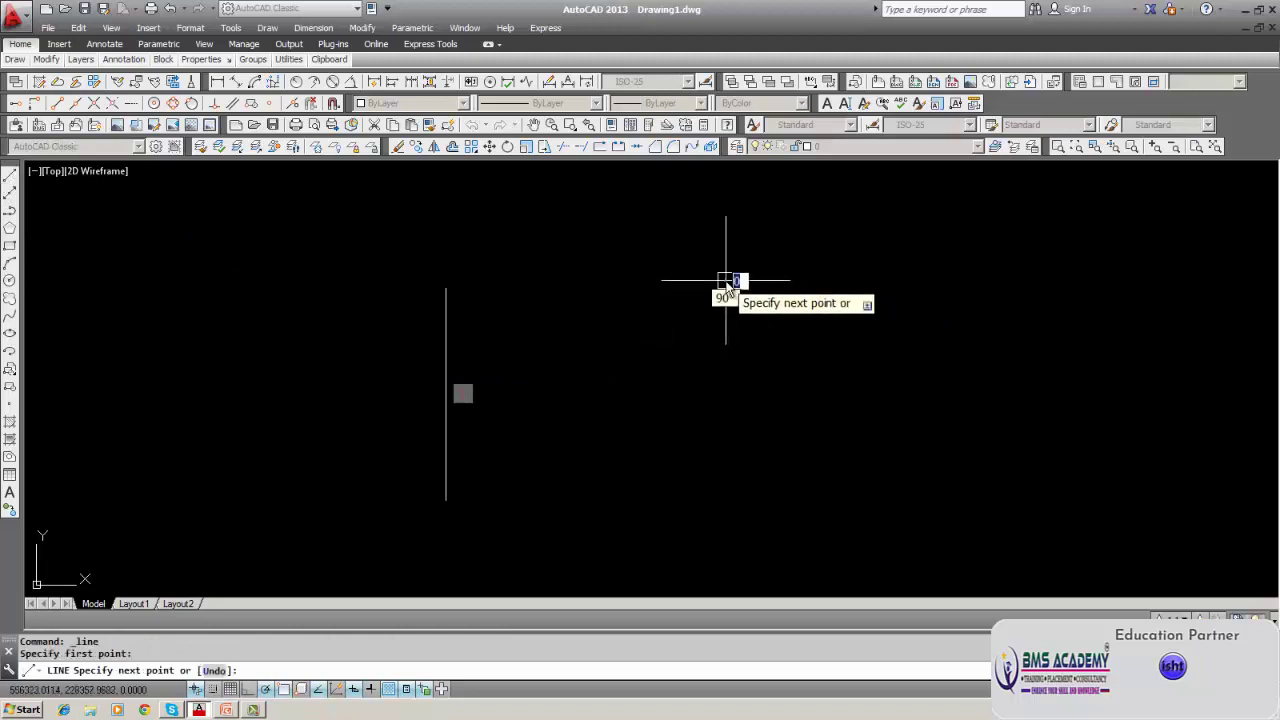
{"action": "left_click", "coordinate": [726, 486]}
{"action": "key", "text": "Escape"}
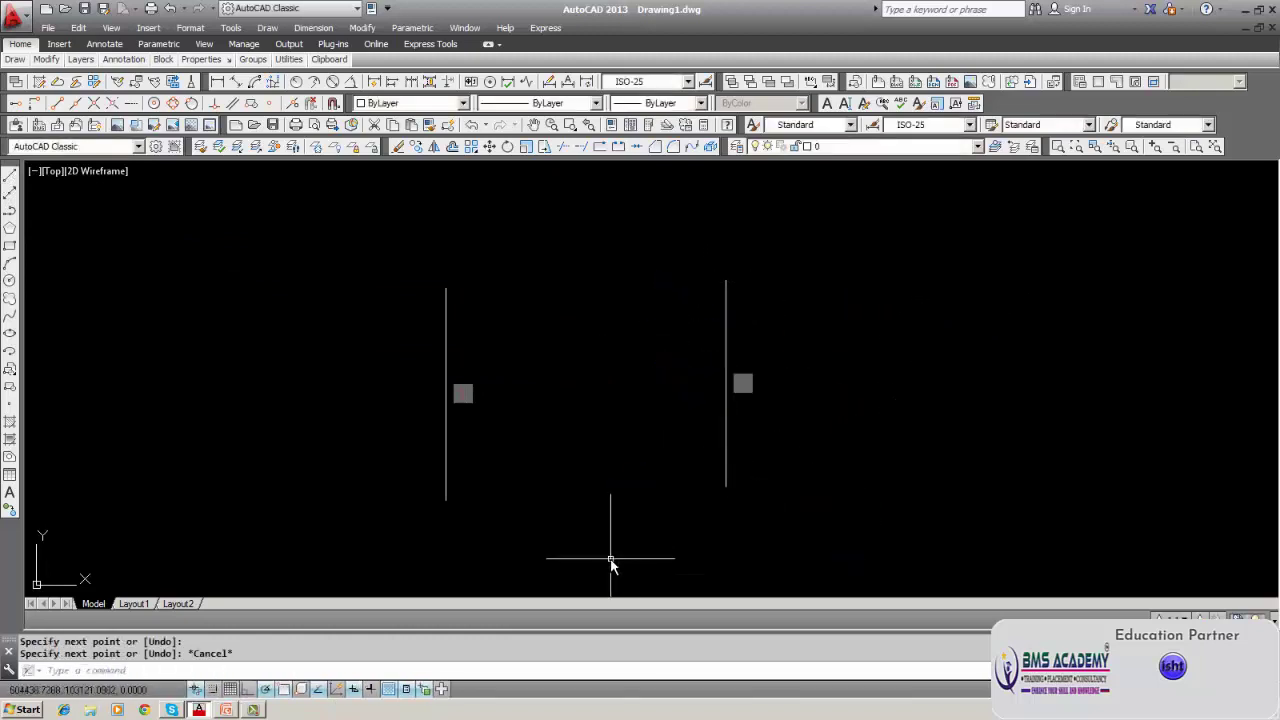
{"action": "key", "text": "Escape"}
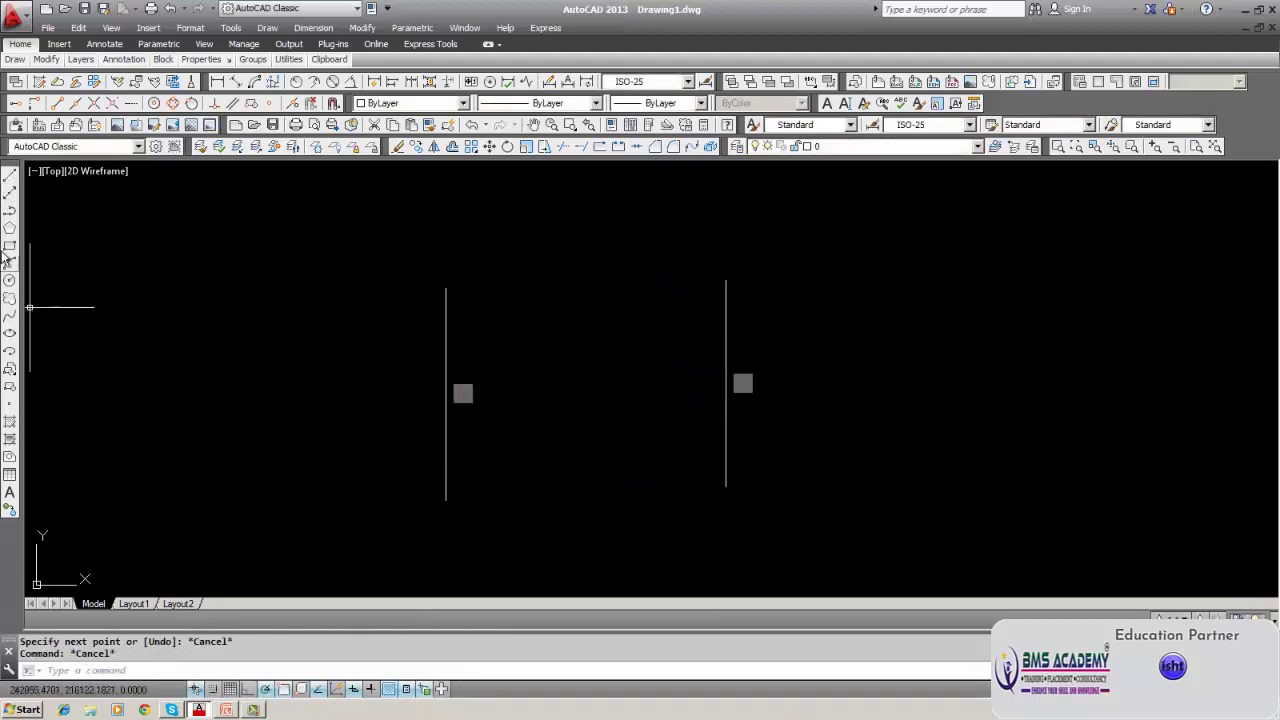
Draw a longer middle vertical line extending below the outer two.
{"action": "left_click", "coordinate": [10, 175]}
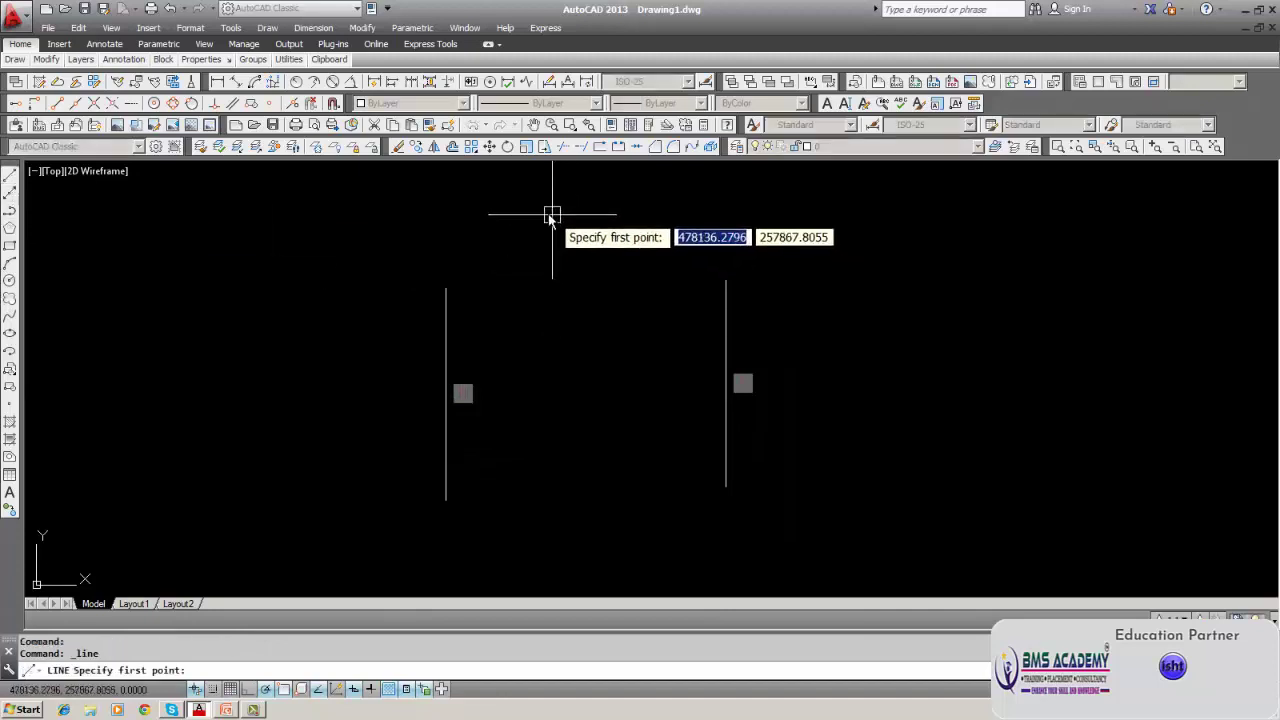
{"action": "left_click", "coordinate": [536, 310]}
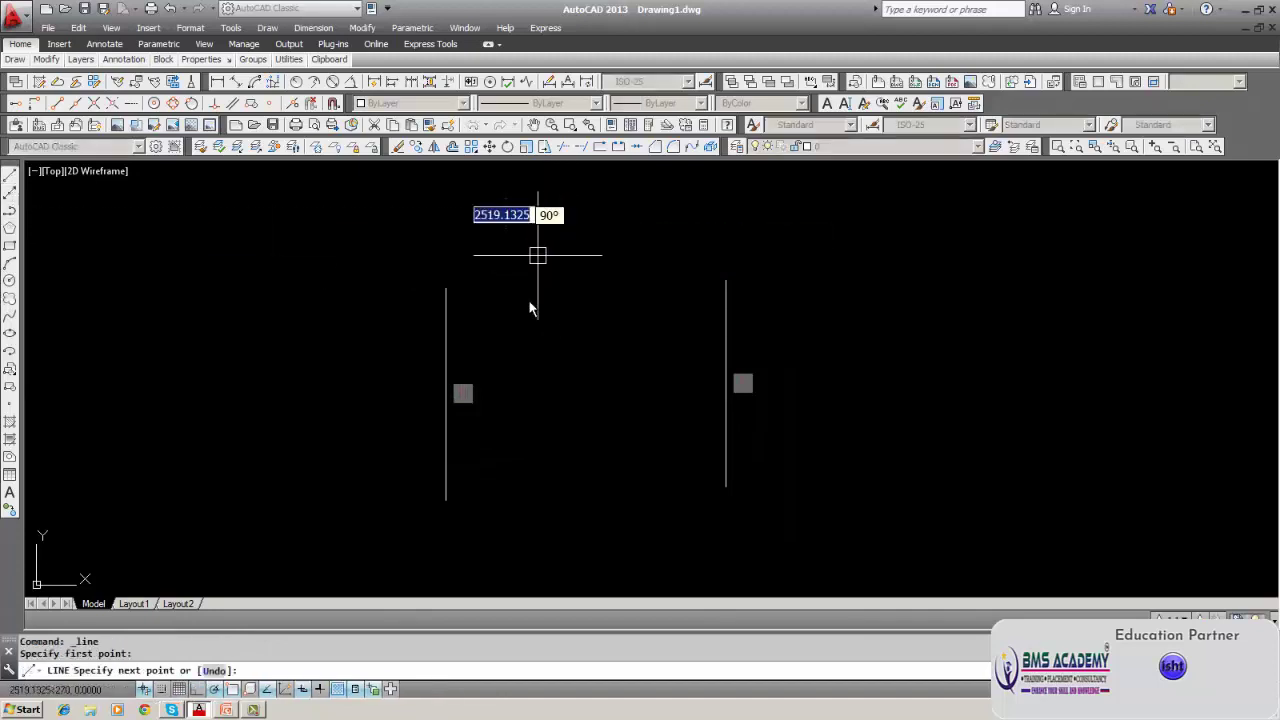
{"action": "left_click", "coordinate": [546, 548]}
{"action": "key", "text": "Escape"}
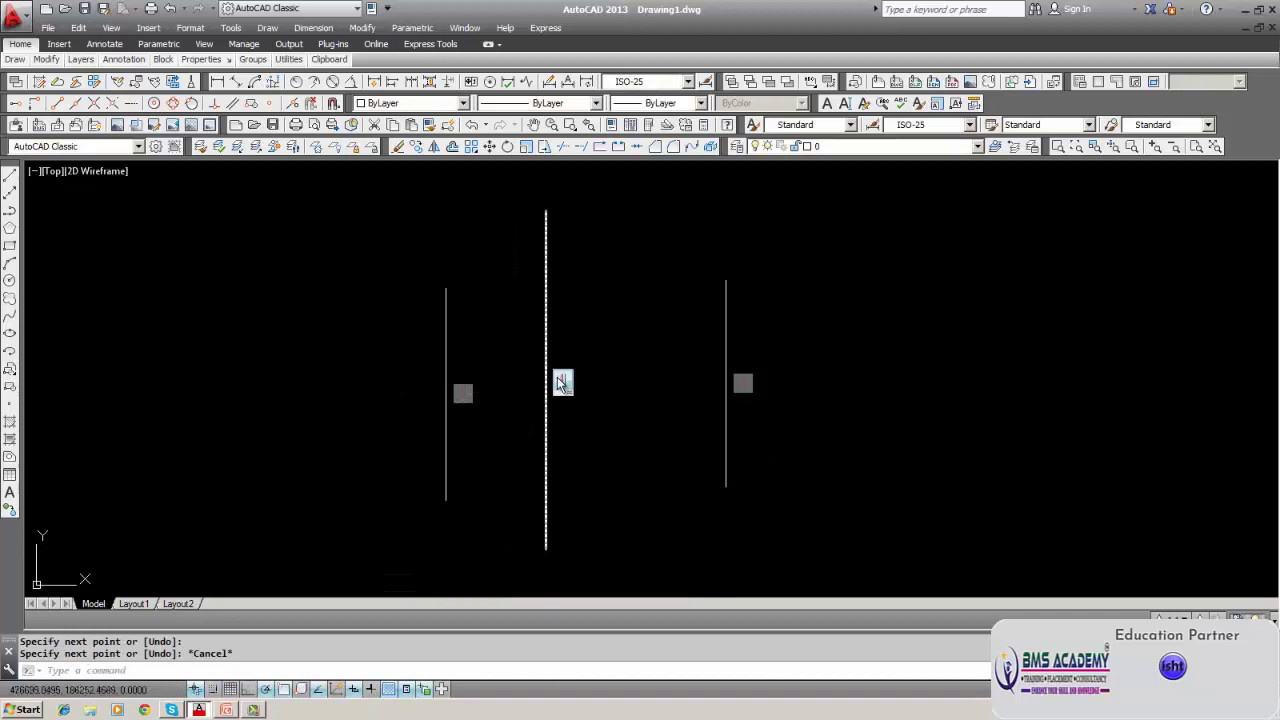
Make the left and right vertical lines symmetric about the middle line.
{"action": "left_click", "coordinate": [422, 28]}
{"action": "mouse_move", "coordinate": [445, 47]}
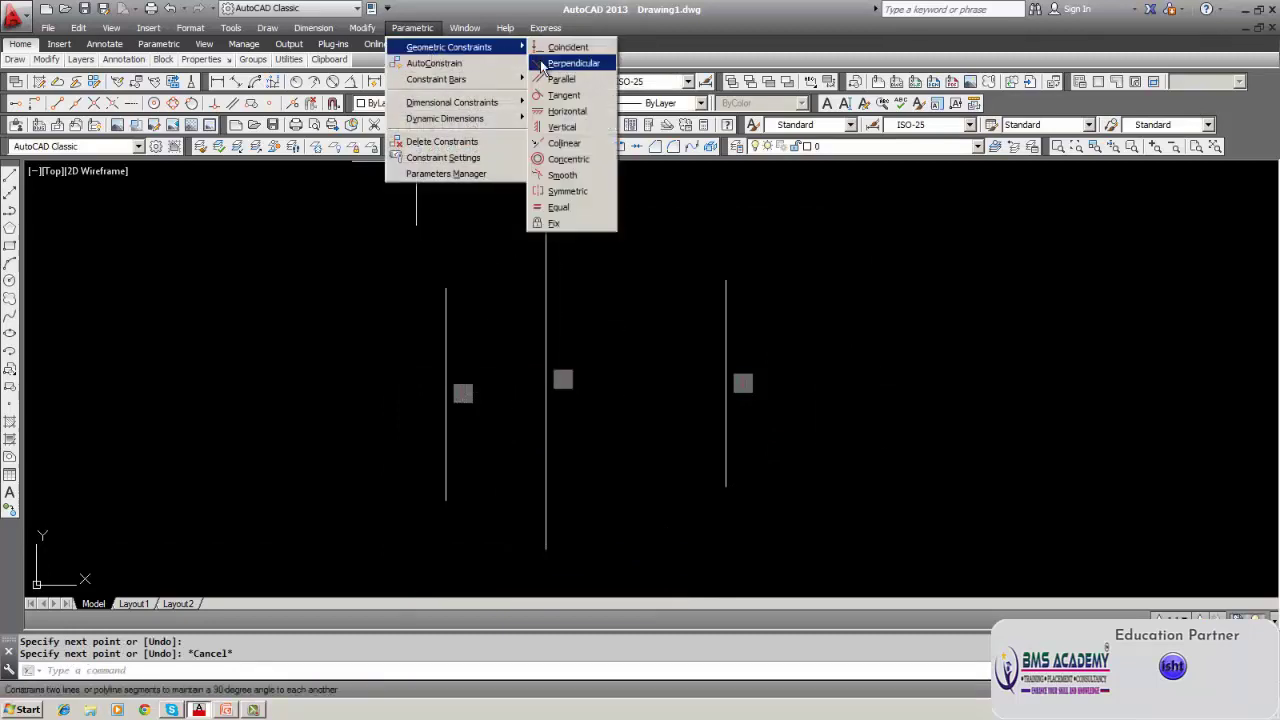
{"action": "left_click", "coordinate": [565, 190]}
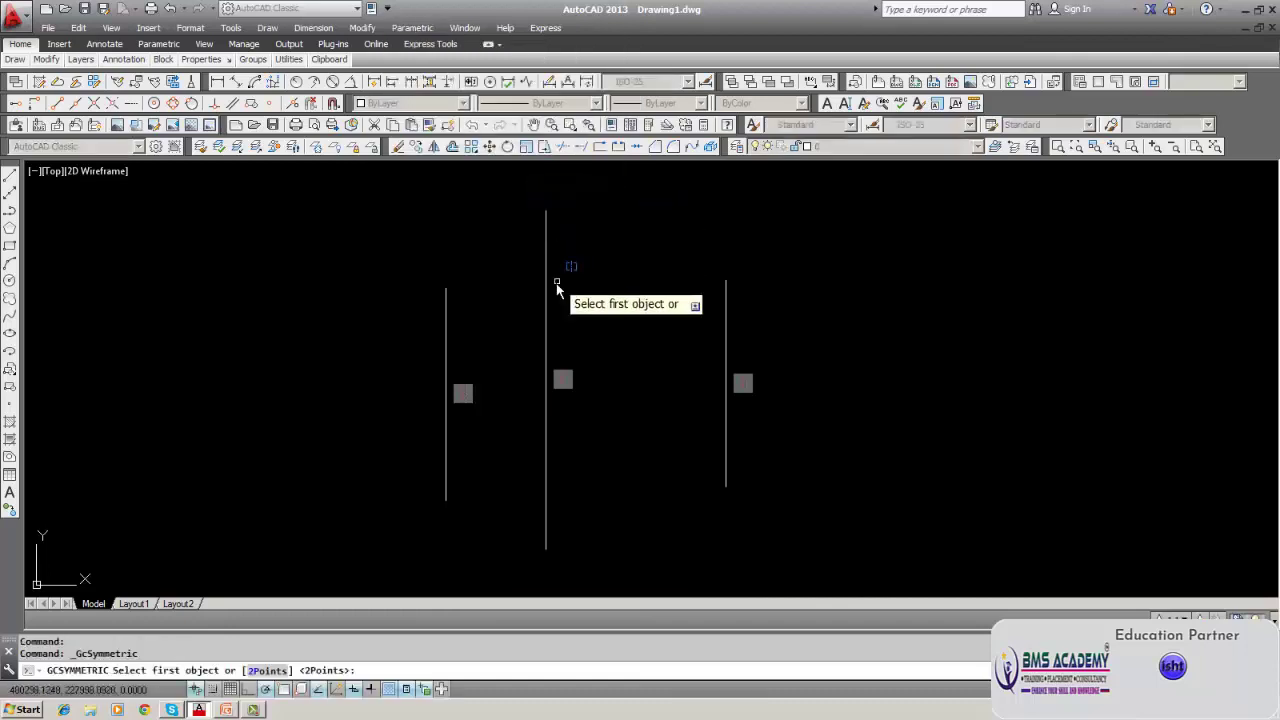
{"action": "left_click", "coordinate": [444, 324]}
{"action": "left_click", "coordinate": [726, 340]}
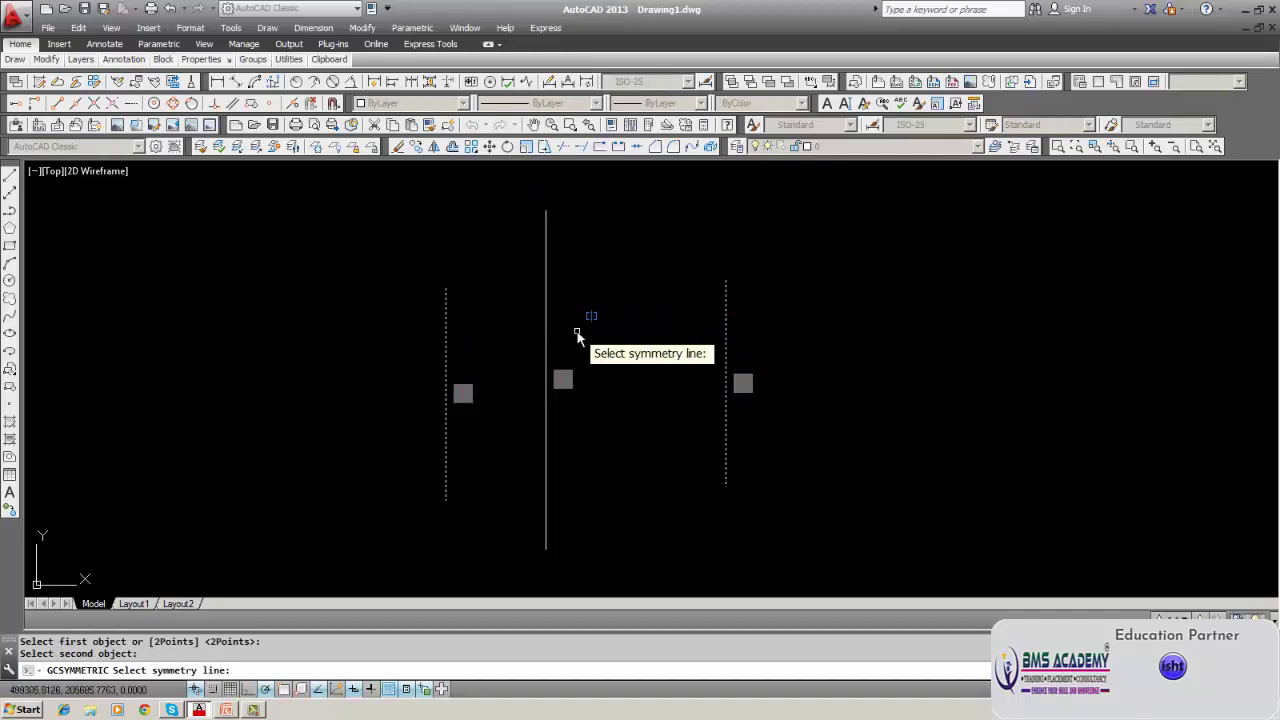
{"action": "left_click", "coordinate": [546, 328]}
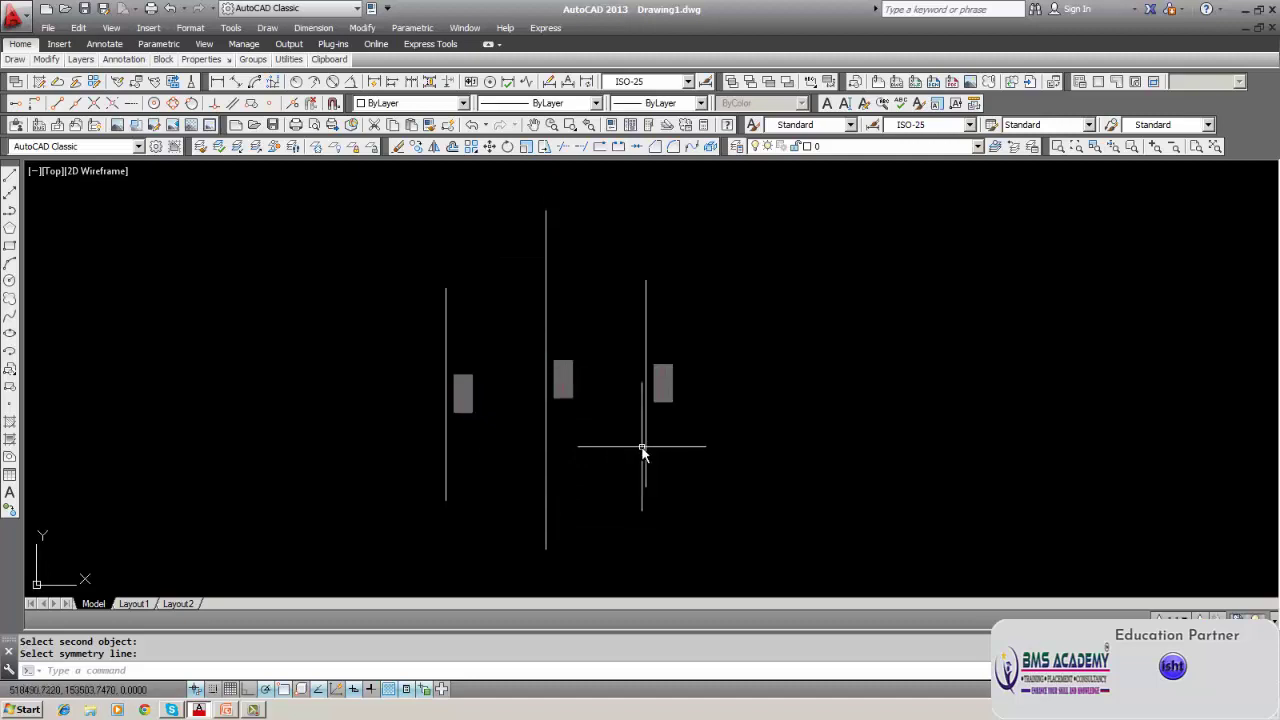
Cancel a started Erase, zoom the view, and bring up the Parametric menu.
{"action": "left_click", "coordinate": [397, 146]}
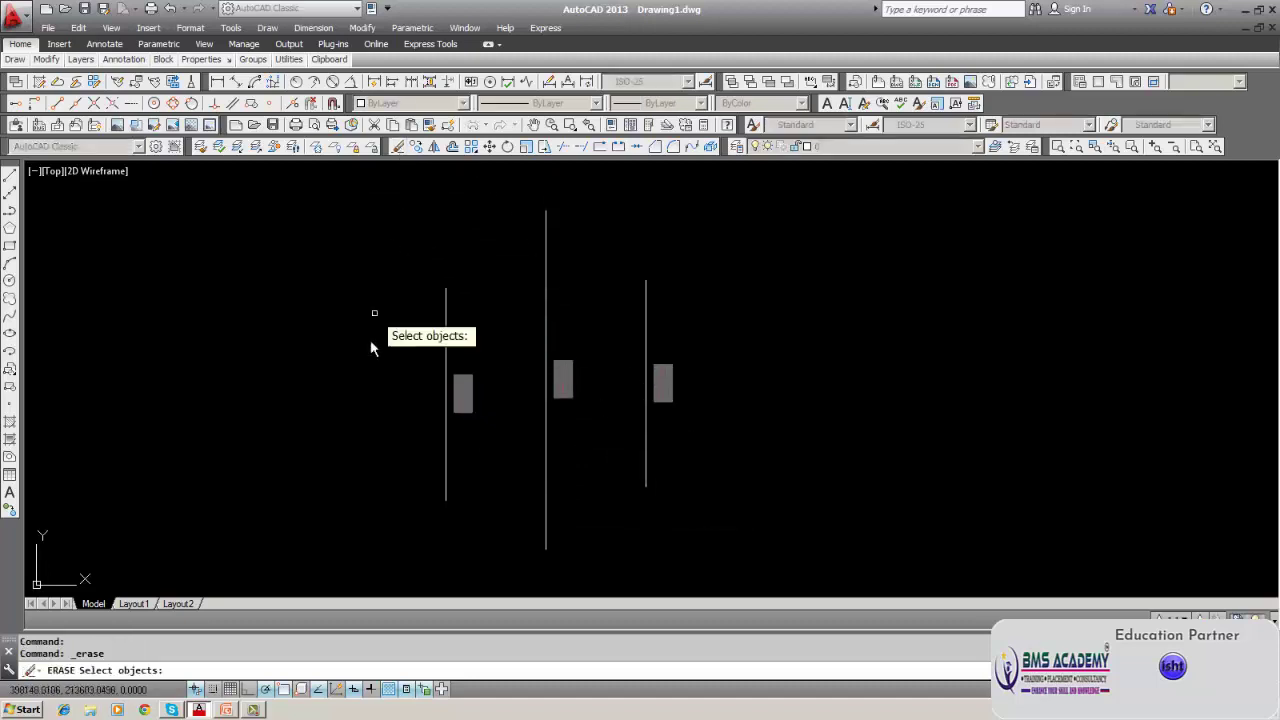
{"action": "key", "text": "Escape"}
{"action": "scroll", "coordinate": [460, 412], "scroll_direction": "up", "scroll_amount": 2}
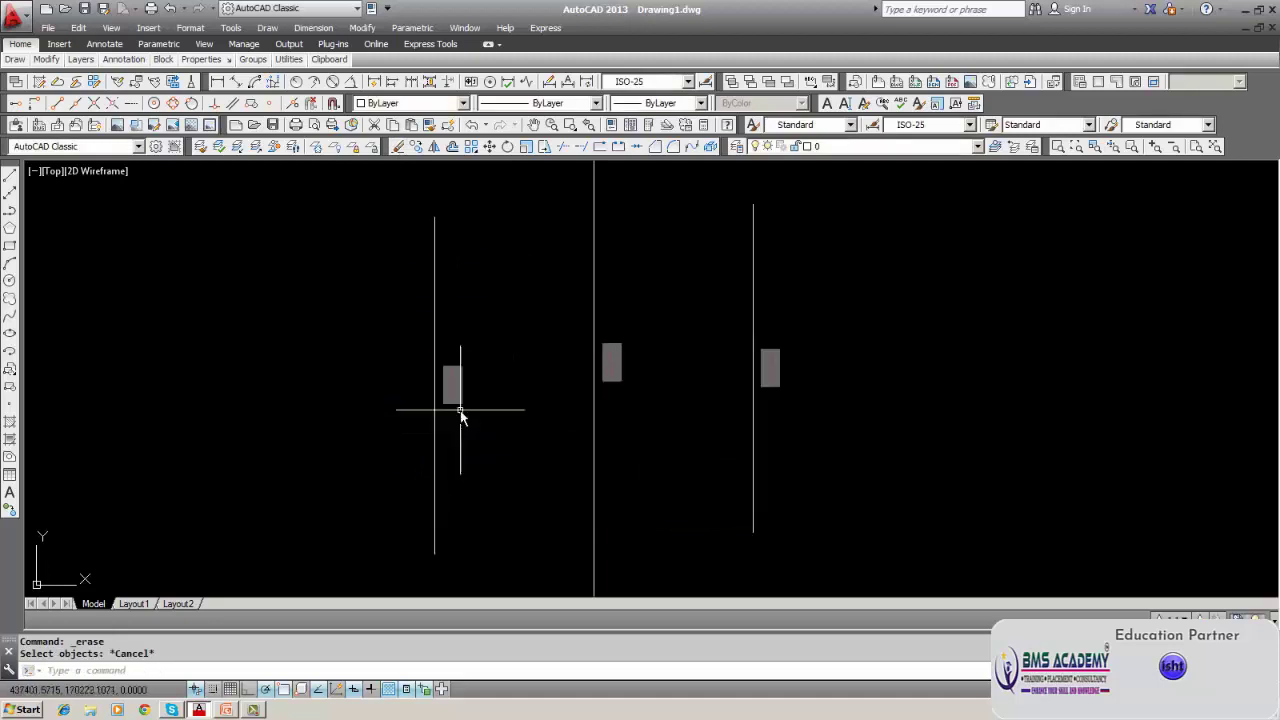
{"action": "scroll", "coordinate": [460, 412], "scroll_direction": "up", "scroll_amount": 2}
{"action": "scroll", "coordinate": [457, 409], "scroll_direction": "down", "scroll_amount": 4}
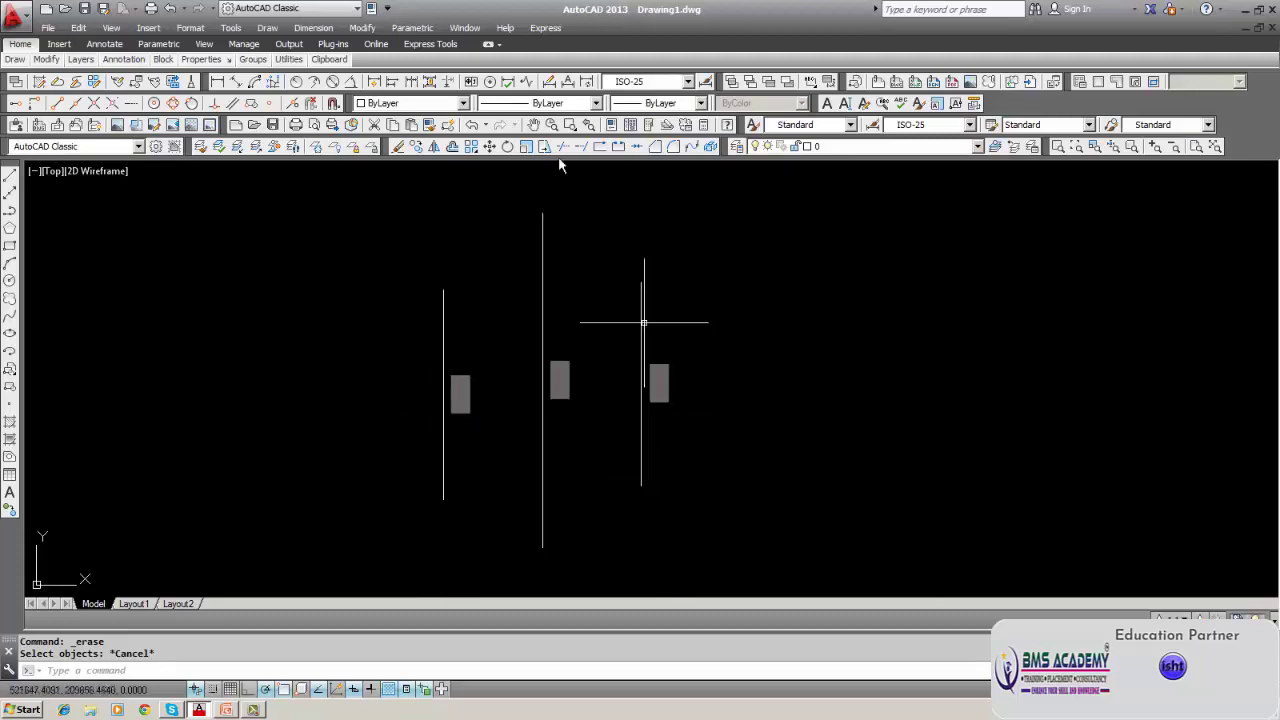
{"action": "left_click", "coordinate": [420, 28]}
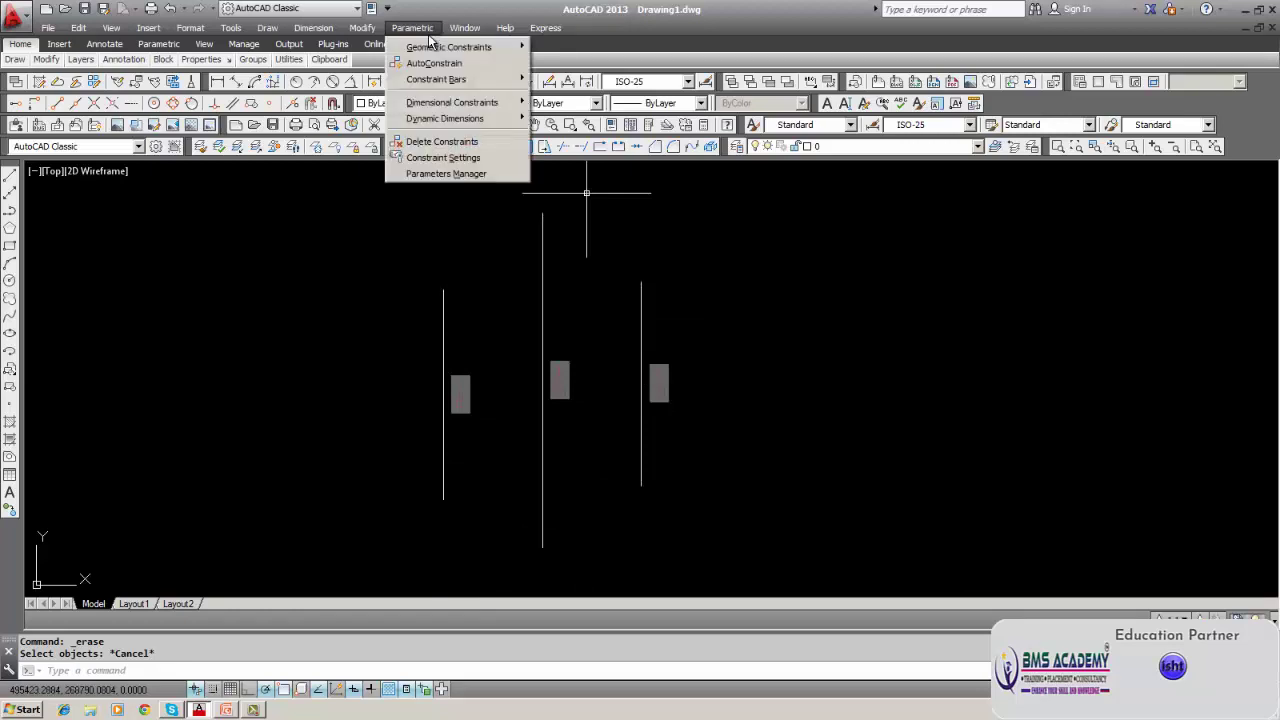
Check the Constraint Settings dialog and close it with OK.
{"action": "left_click", "coordinate": [443, 158]}
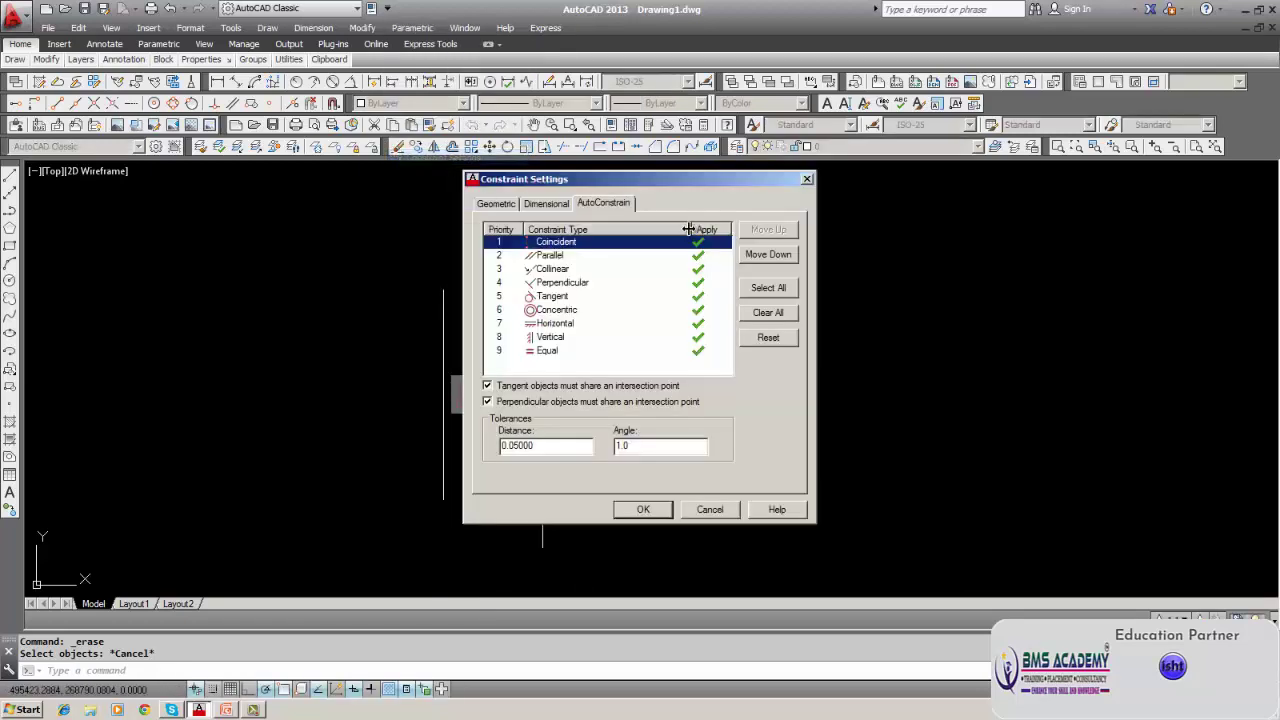
{"action": "left_click", "coordinate": [641, 510]}
{"action": "key", "text": "Escape"}
{"action": "key", "text": "Escape"}
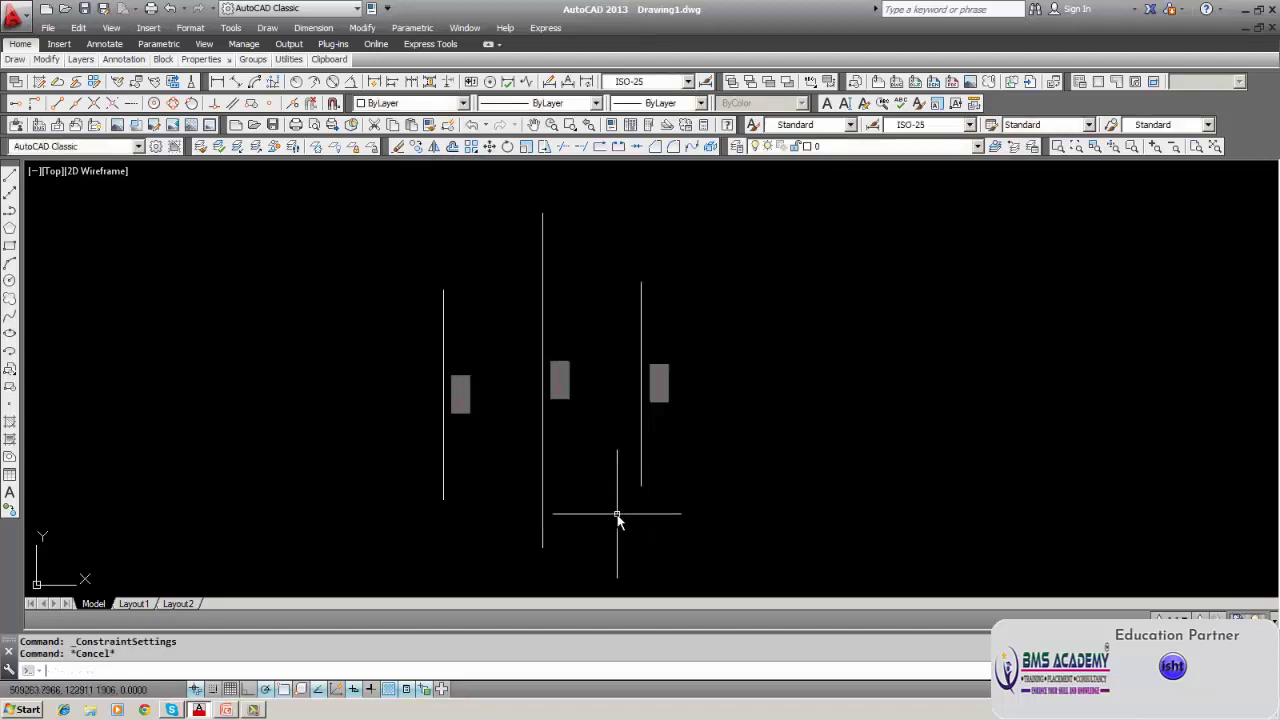
{"action": "mouse_move", "coordinate": [560, 395]}
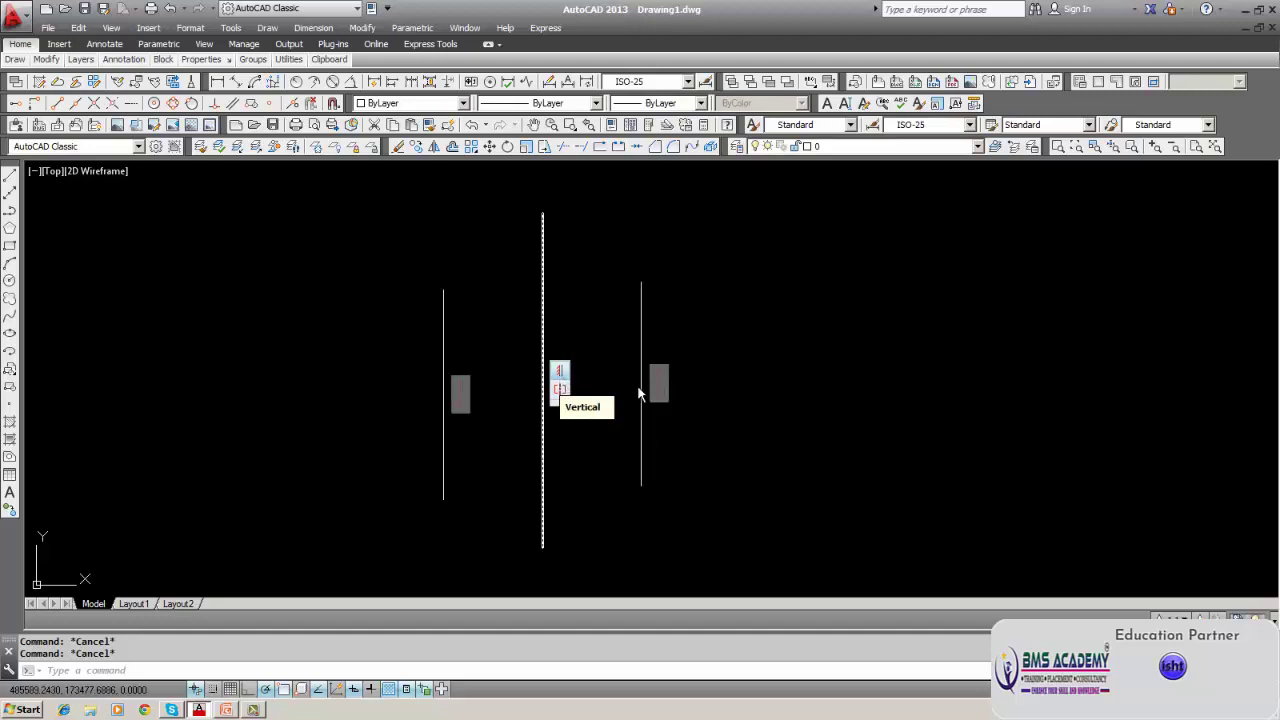
{"action": "scroll", "coordinate": [606, 478], "scroll_direction": "down", "scroll_amount": 2}
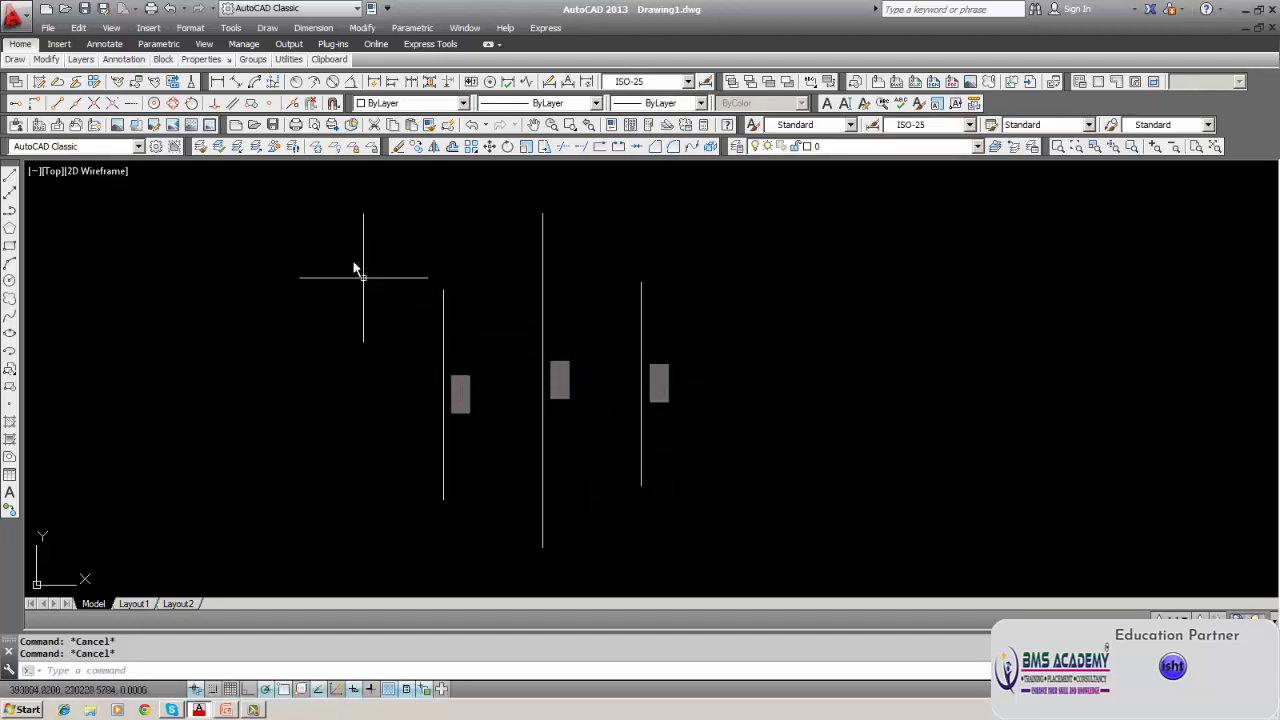
Window-erase all three vertical lines, removing their four constraints.
{"action": "left_click", "coordinate": [397, 146]}
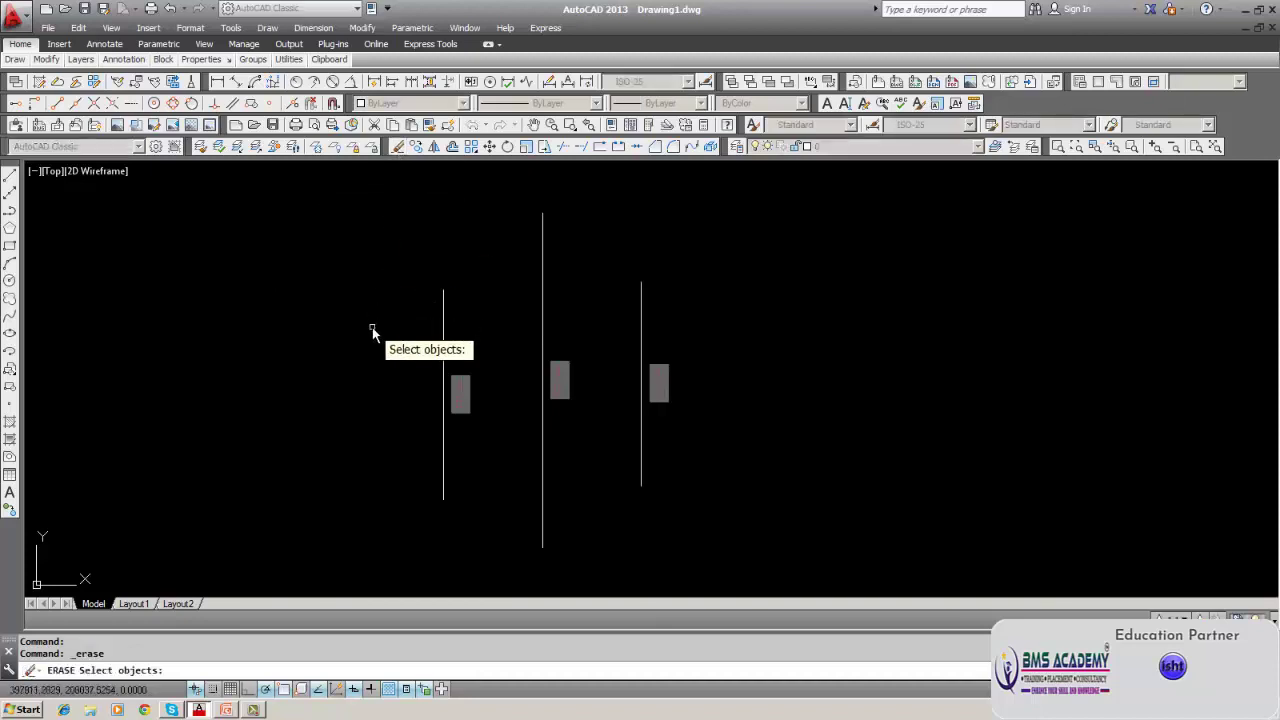
{"action": "type", "text": "w"}
{"action": "key", "text": "Return"}
{"action": "left_click", "coordinate": [375, 197]}
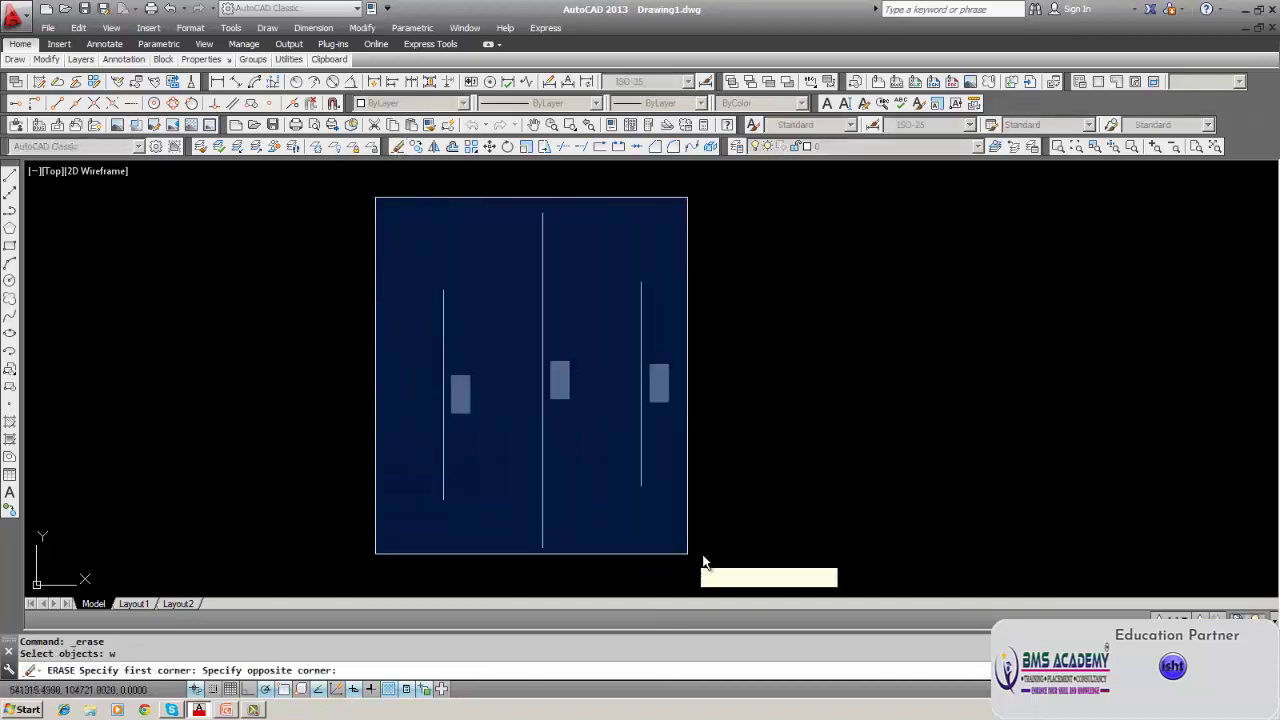
{"action": "left_click", "coordinate": [733, 554]}
{"action": "key", "text": "Return"}
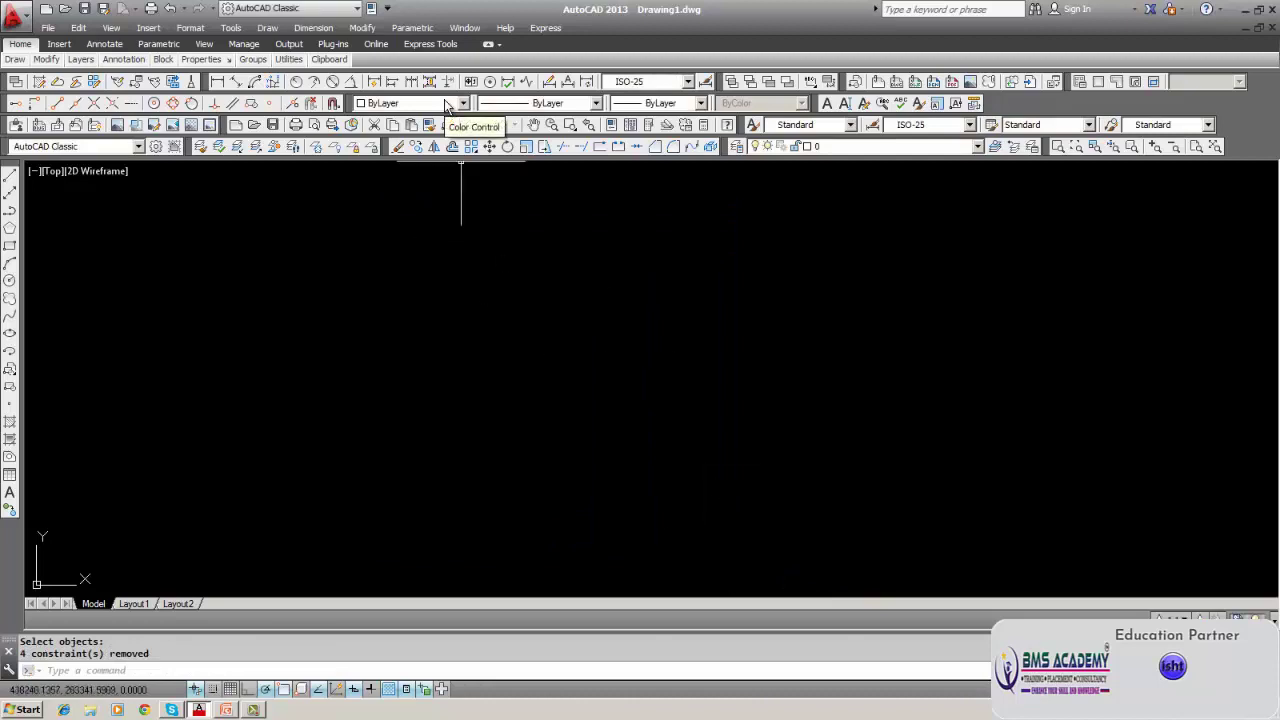
{"action": "left_click", "coordinate": [412, 27]}
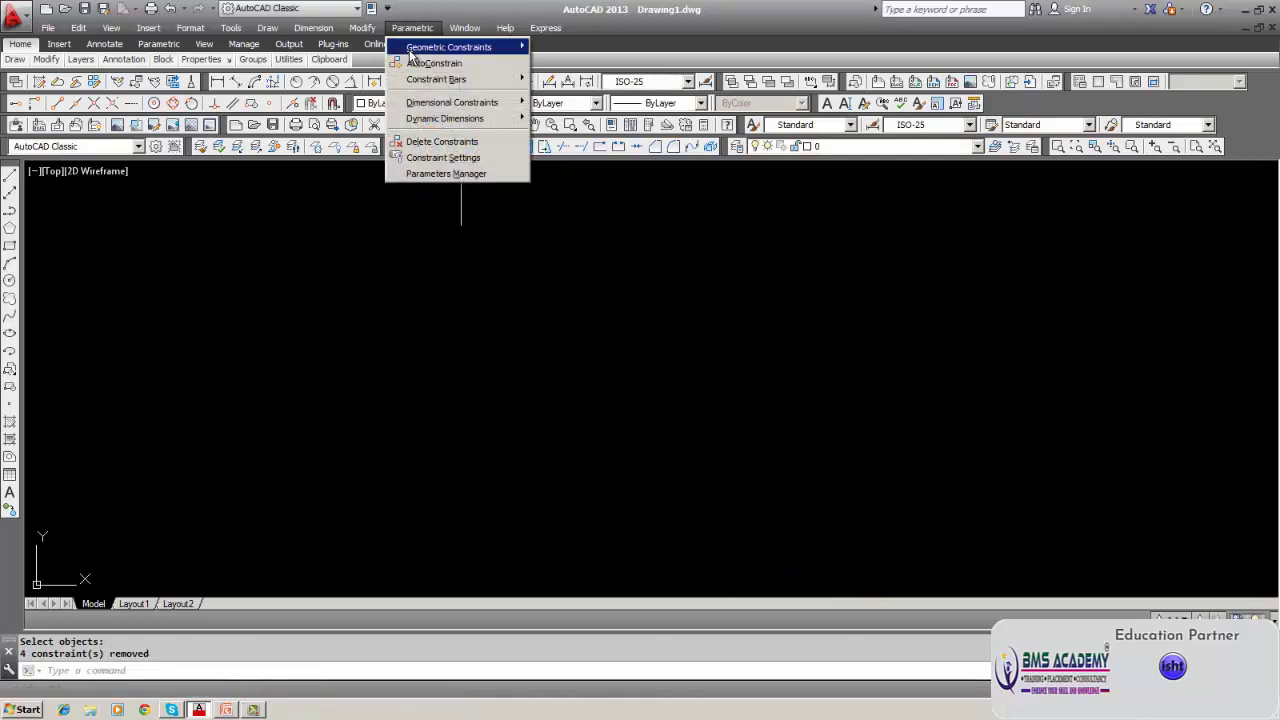
Browse the Geometric Constraints and Express menus, then close them.
{"action": "mouse_move", "coordinate": [410, 50]}
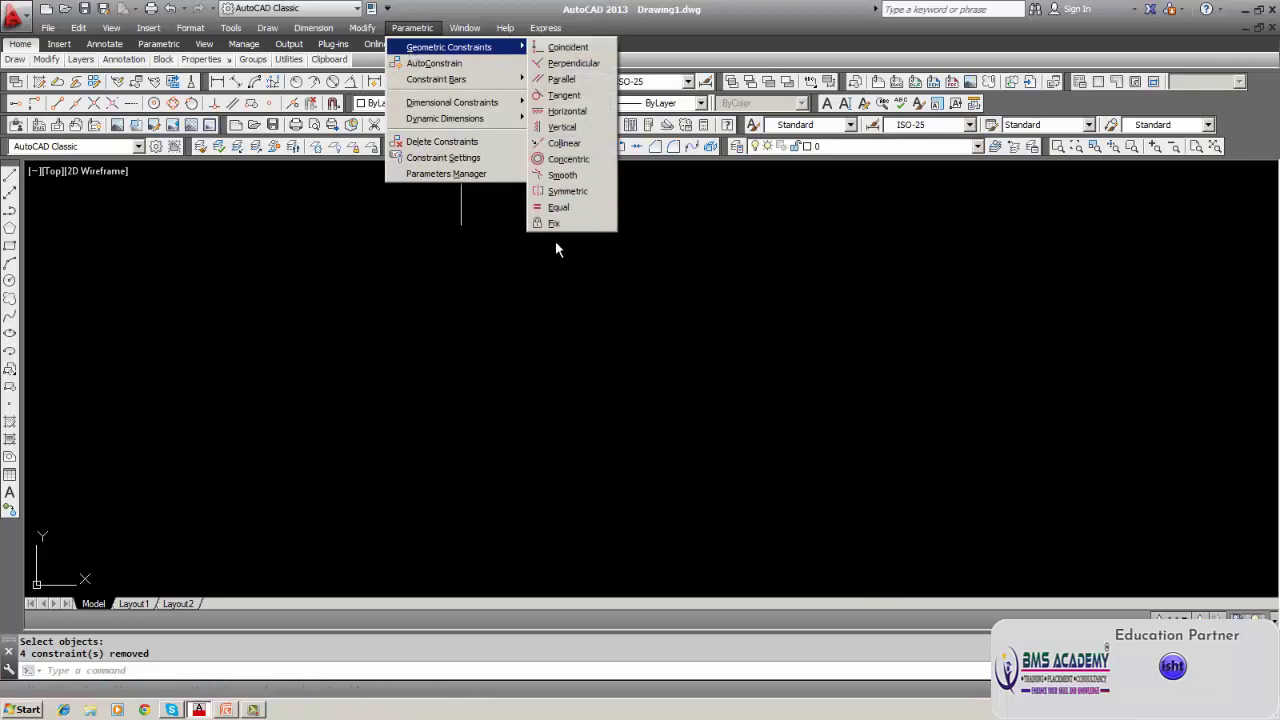
{"action": "mouse_move", "coordinate": [545, 27]}
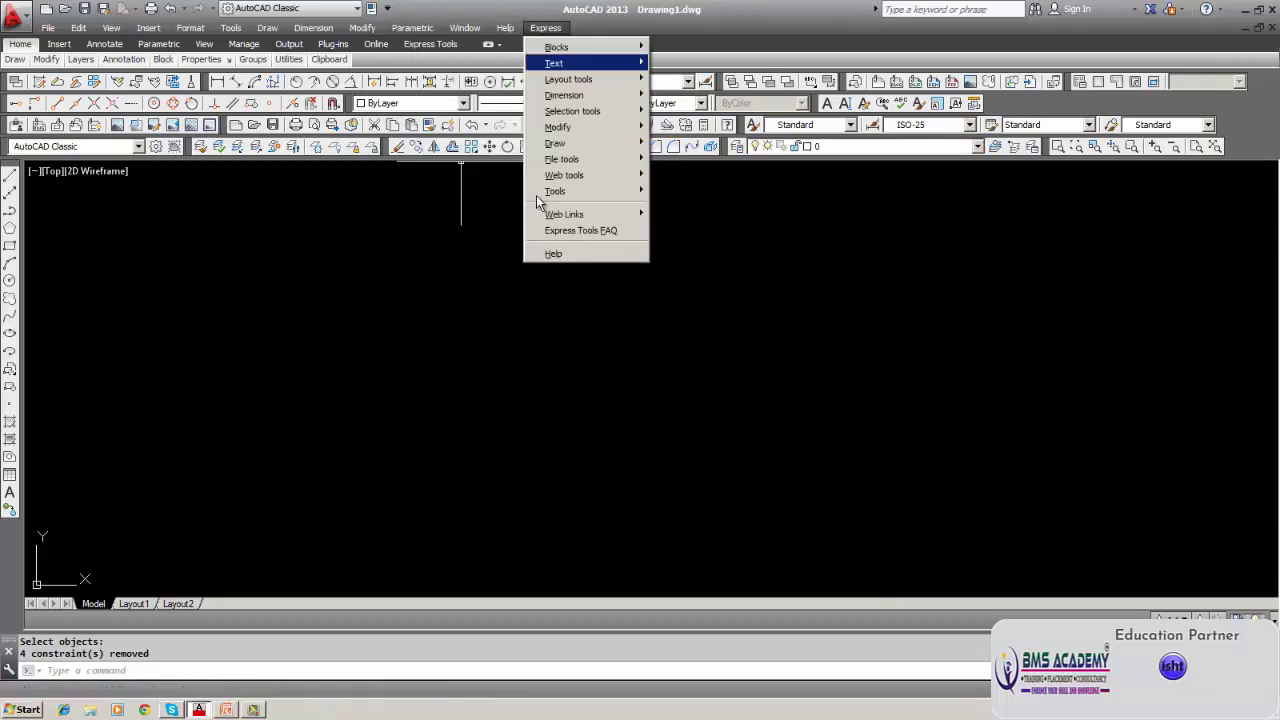
{"action": "left_click", "coordinate": [445, 311]}
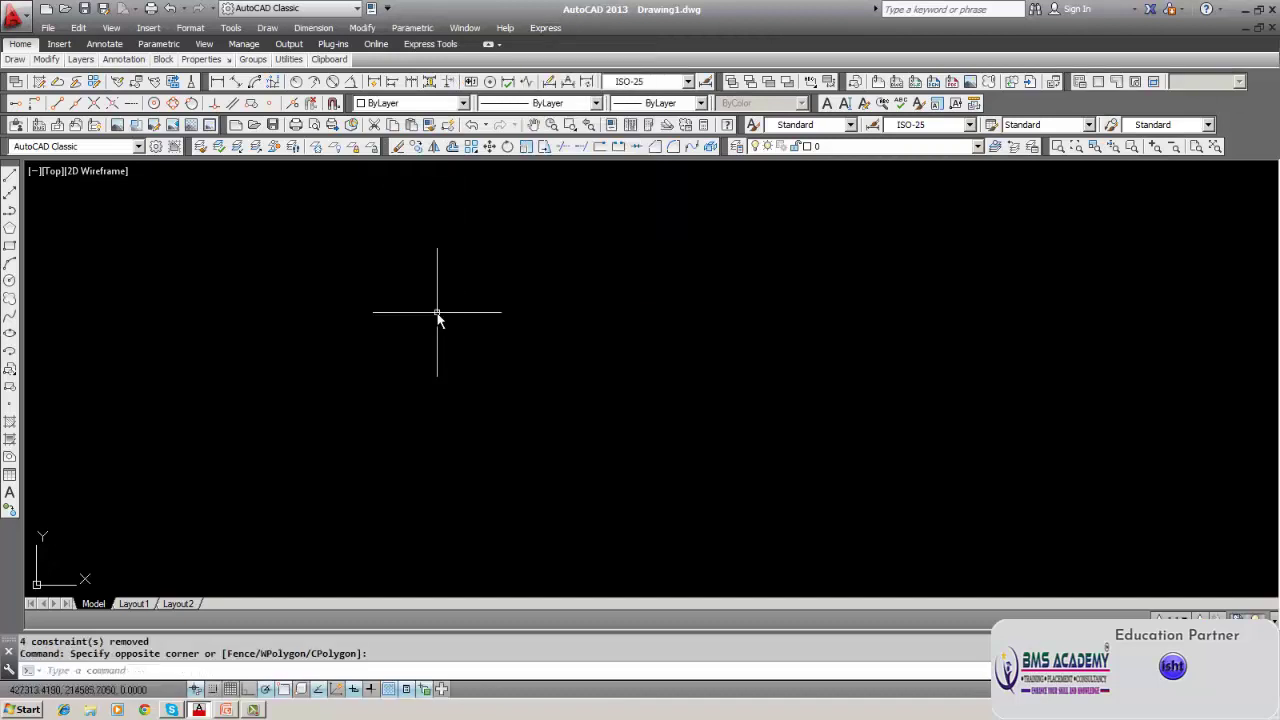
{"action": "left_click", "coordinate": [414, 27]}
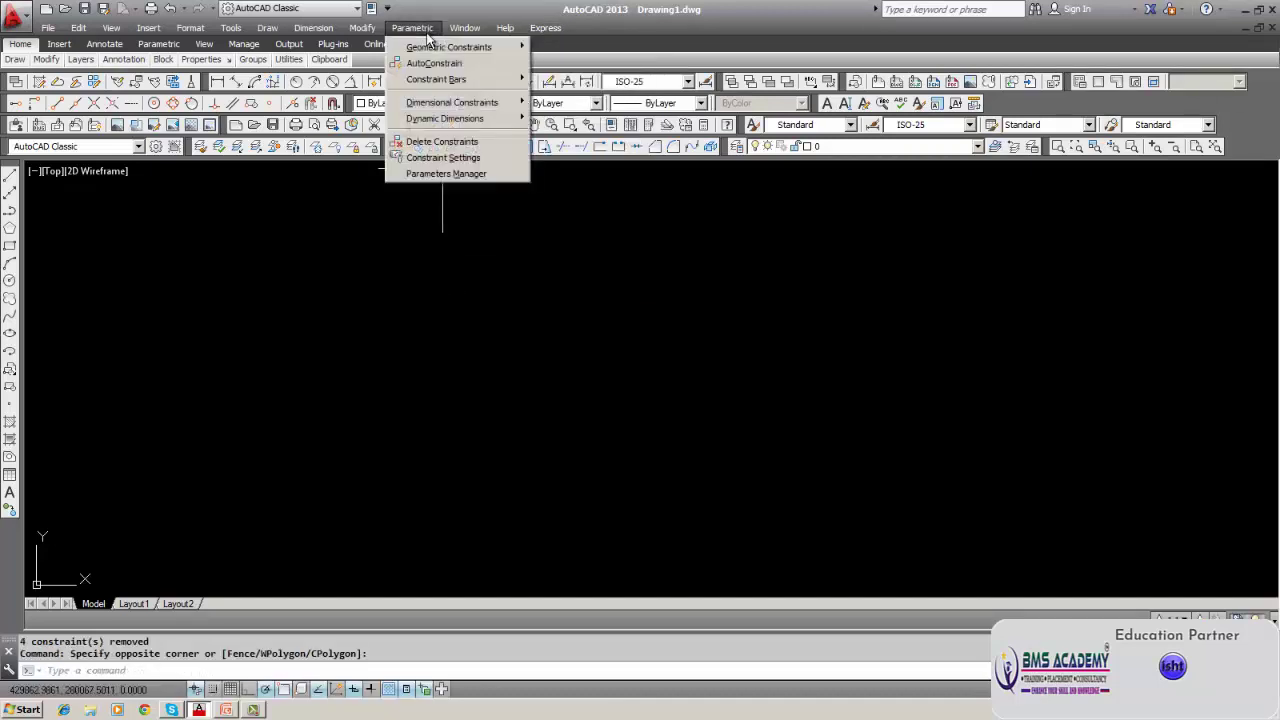
{"action": "mouse_move", "coordinate": [500, 47]}
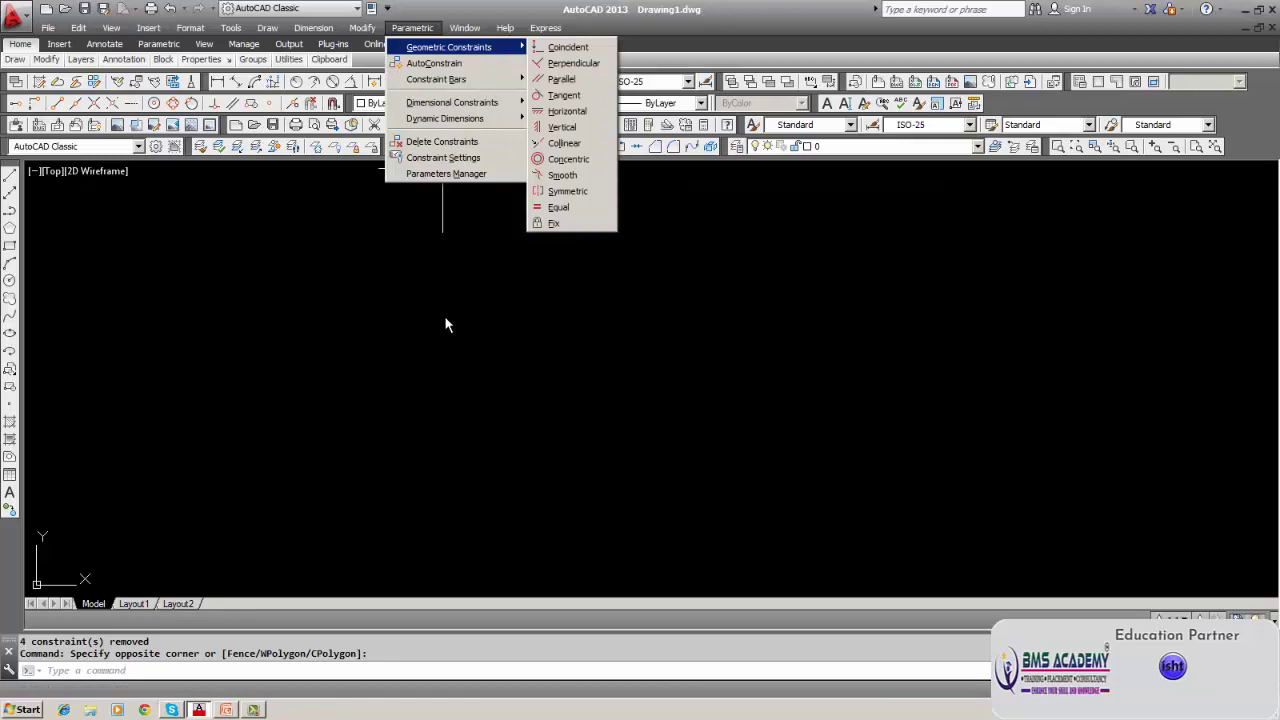
{"action": "key", "text": "Escape"}
{"action": "key", "text": "Escape"}
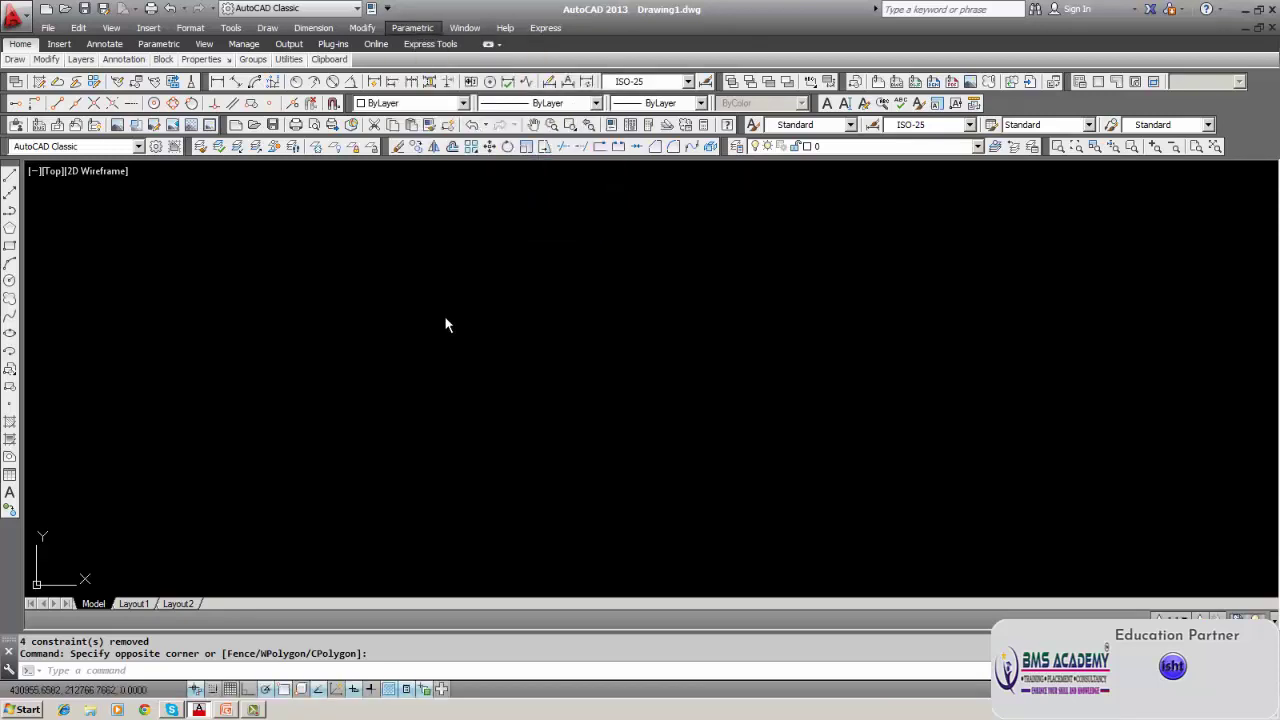
Draw a four-segment zigzag of connected lines from left to lower right.
{"action": "left_click", "coordinate": [10, 174]}
{"action": "left_click", "coordinate": [430, 367]}
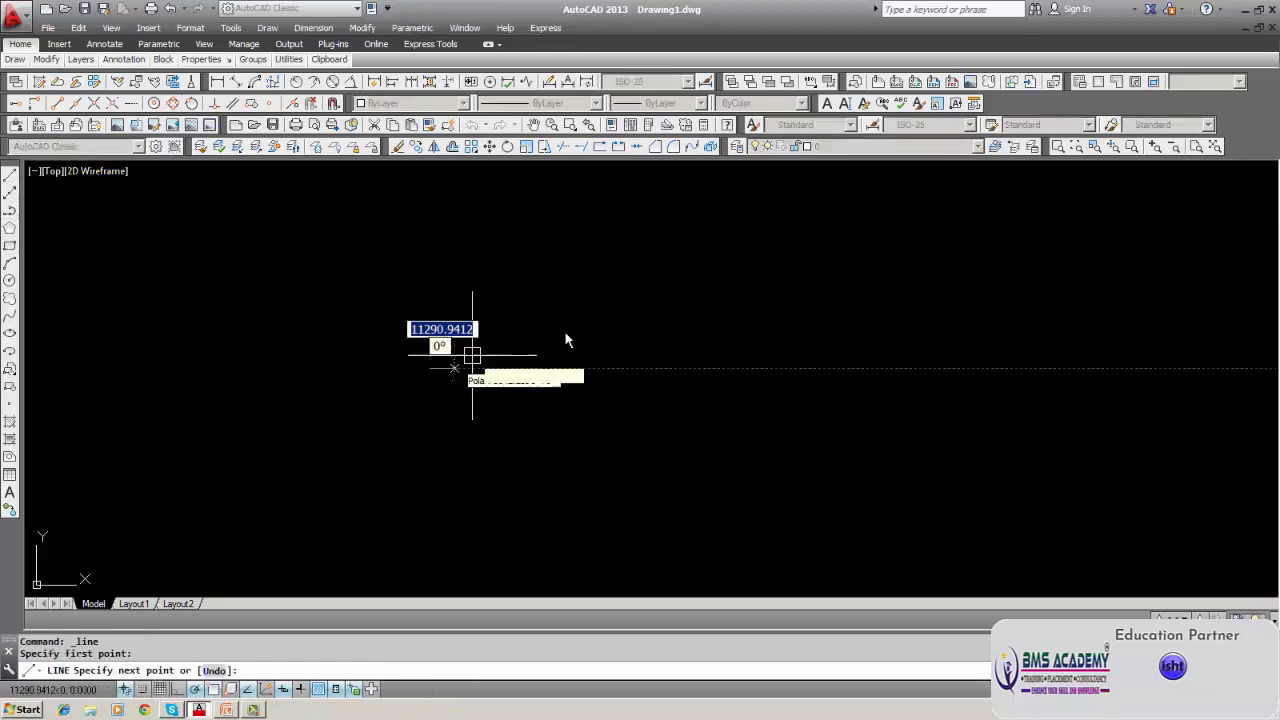
{"action": "left_click", "coordinate": [659, 278]}
{"action": "left_click", "coordinate": [798, 372]}
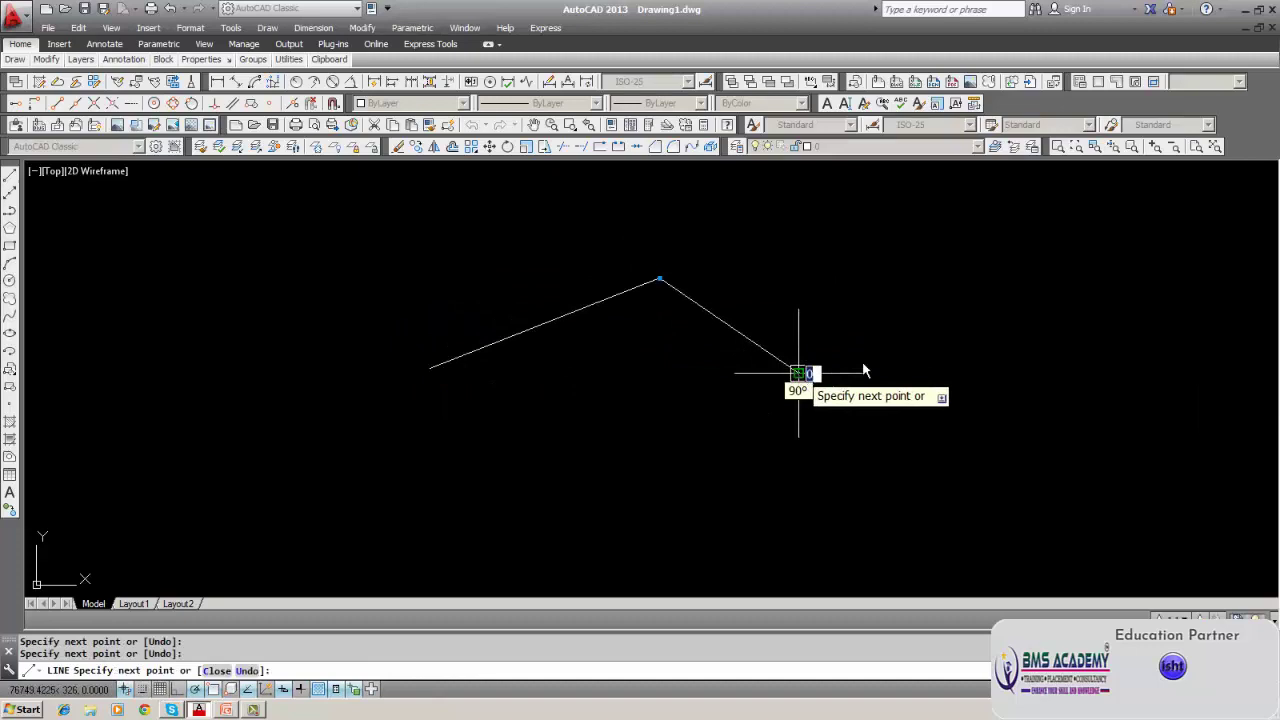
{"action": "left_click", "coordinate": [1025, 265]}
{"action": "left_click", "coordinate": [1155, 478]}
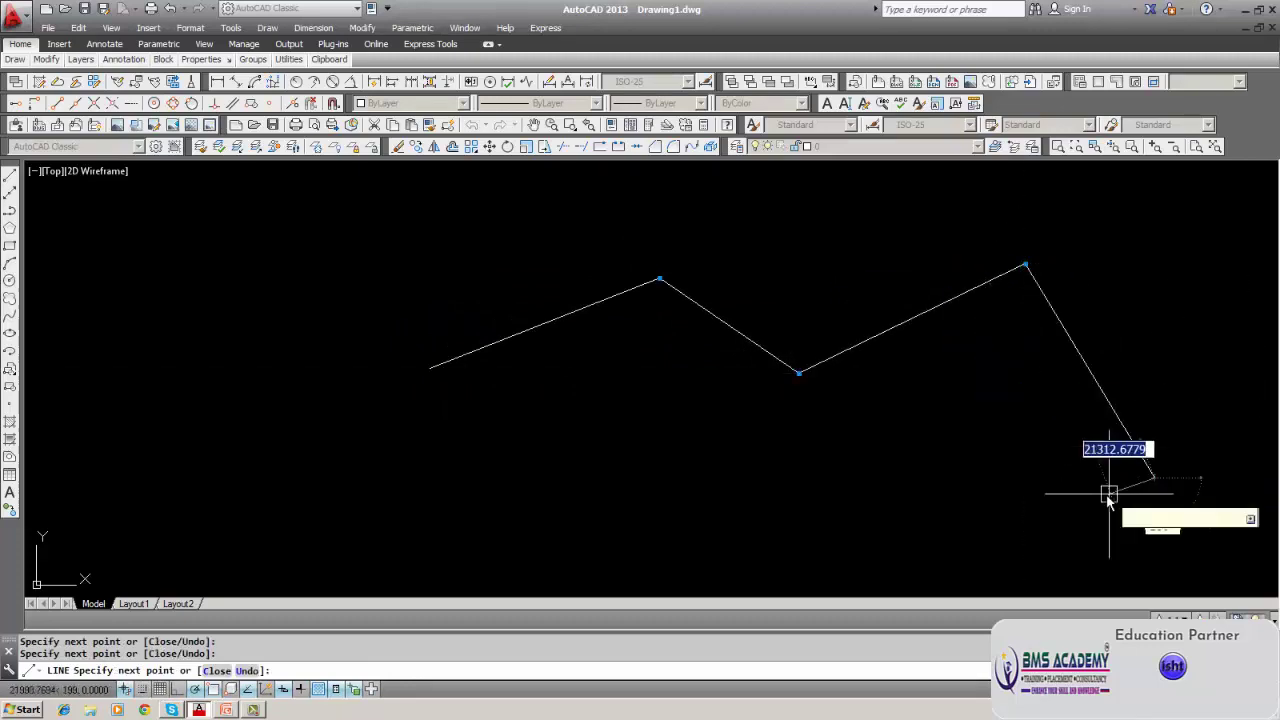
{"action": "key", "text": "Return"}
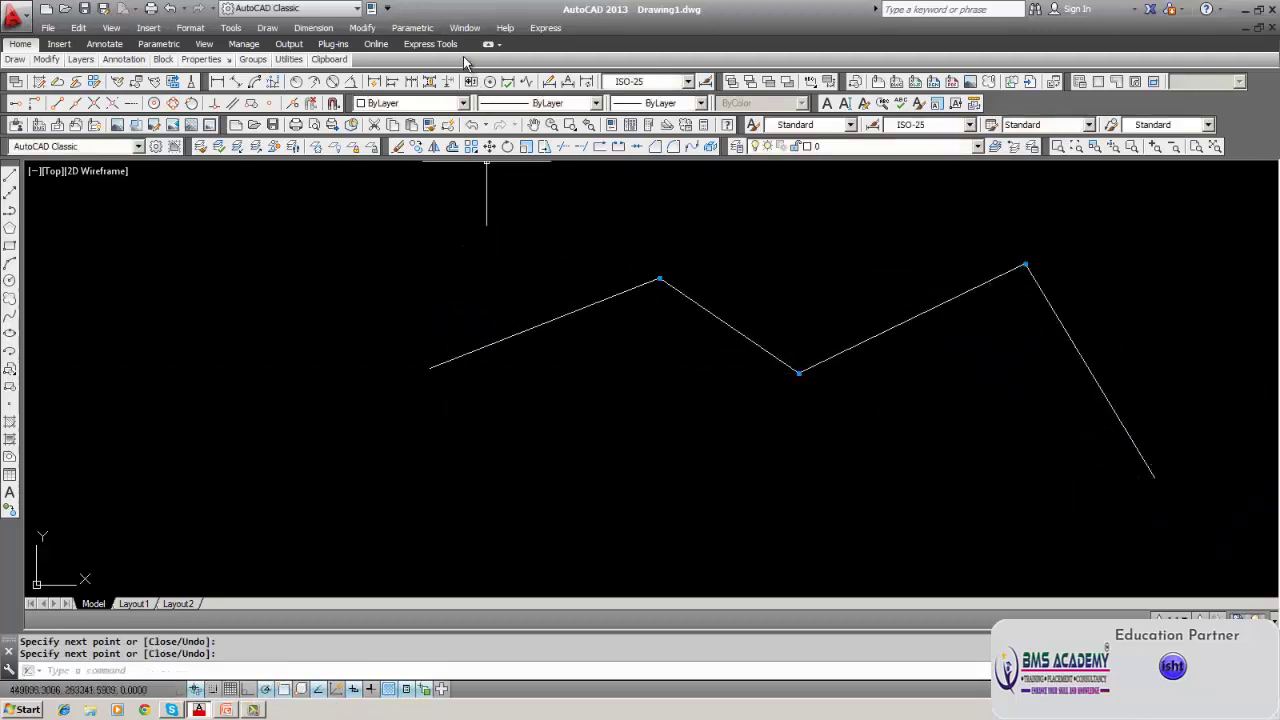
Try a Smooth constraint on the first zigzag line, then cancel it.
{"action": "left_click", "coordinate": [410, 30]}
{"action": "mouse_move", "coordinate": [450, 47]}
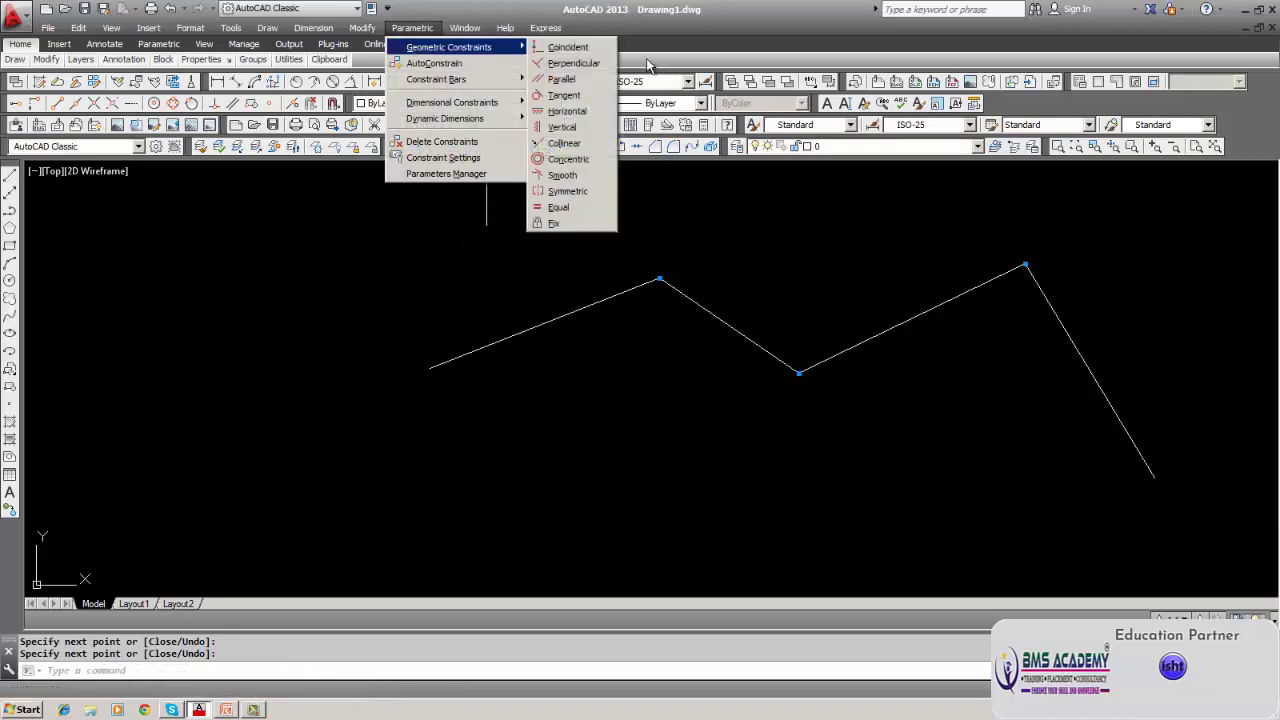
{"action": "left_click", "coordinate": [562, 175]}
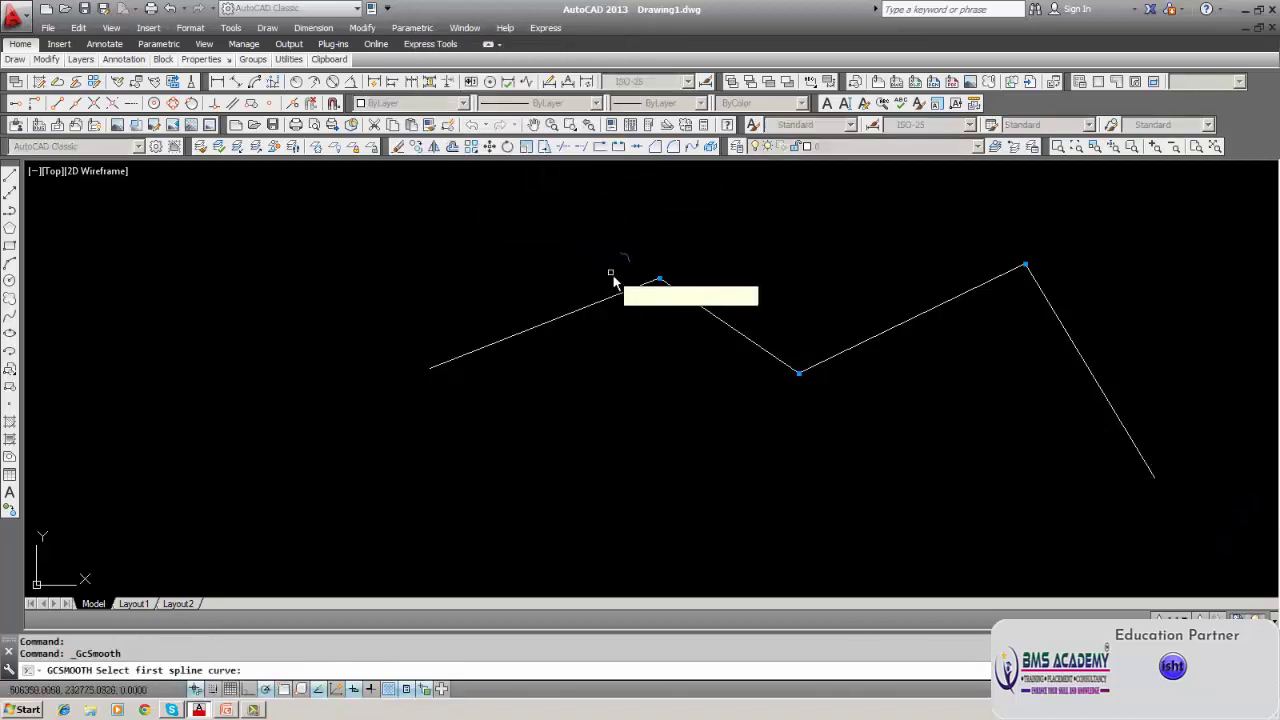
{"action": "left_click", "coordinate": [662, 283]}
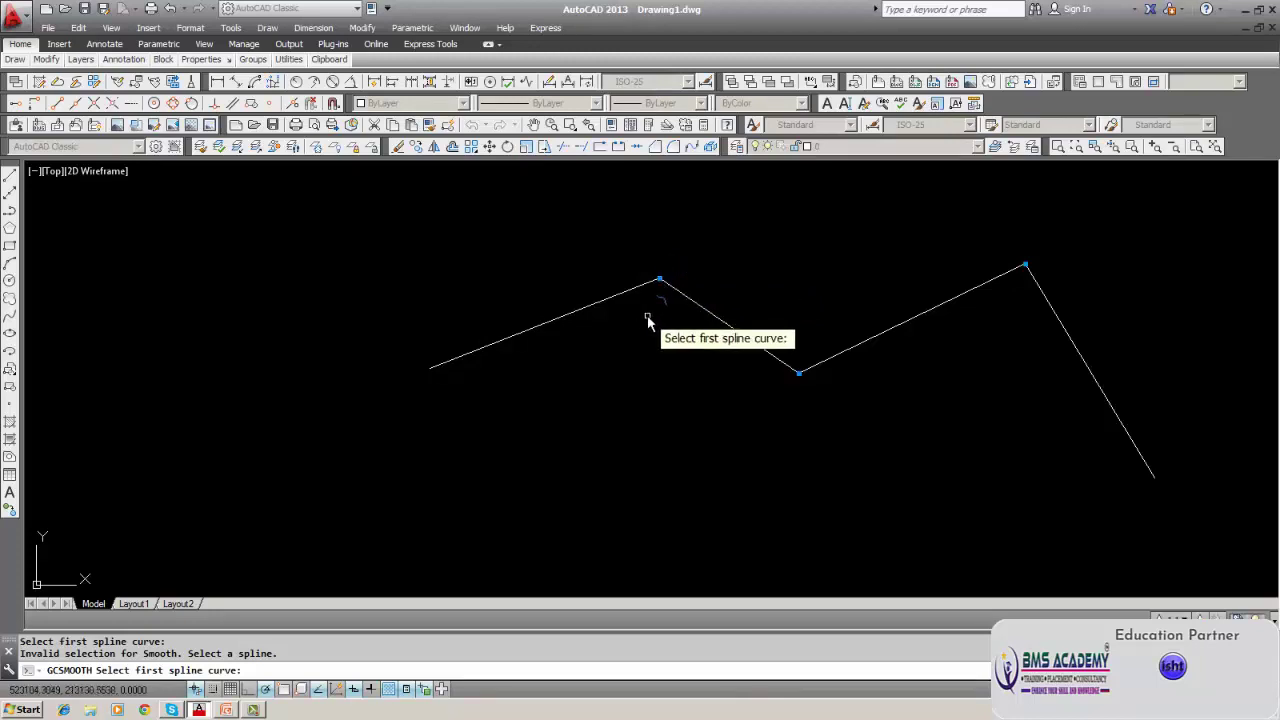
{"action": "key", "text": "Escape"}
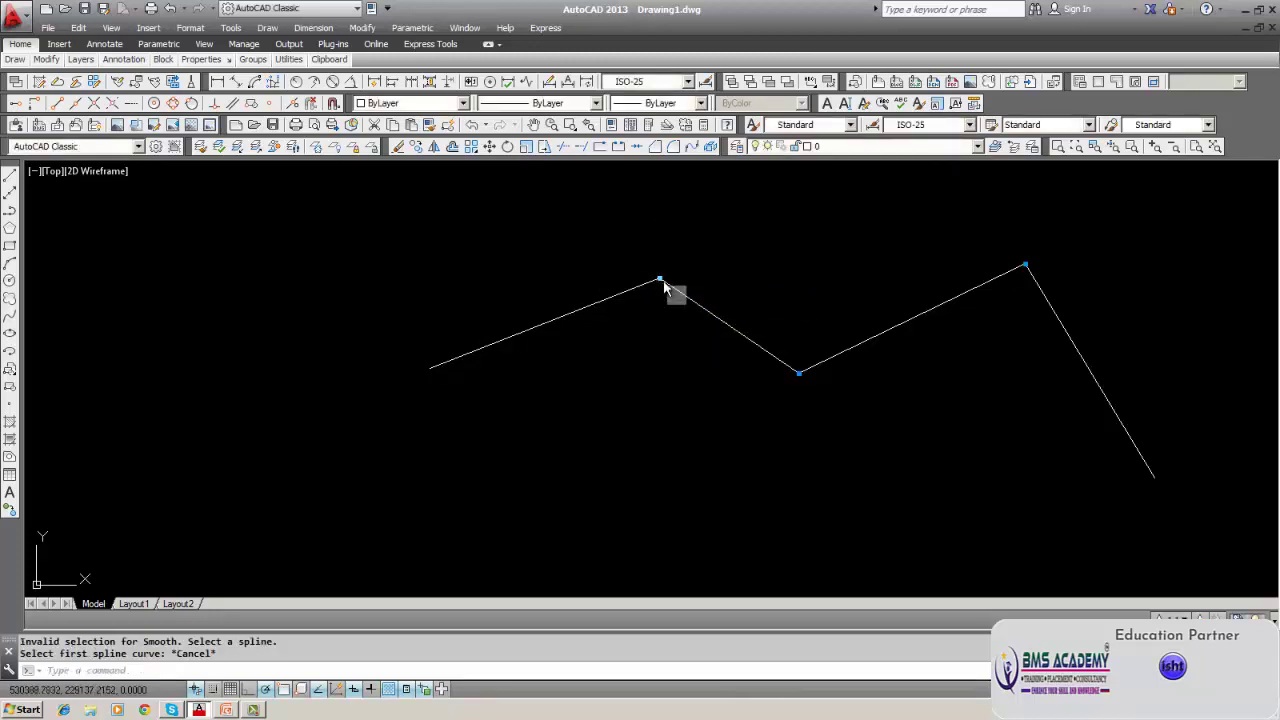
Delete the constraint marker at the zigzag's first peak.
{"action": "right_click", "coordinate": [679, 297]}
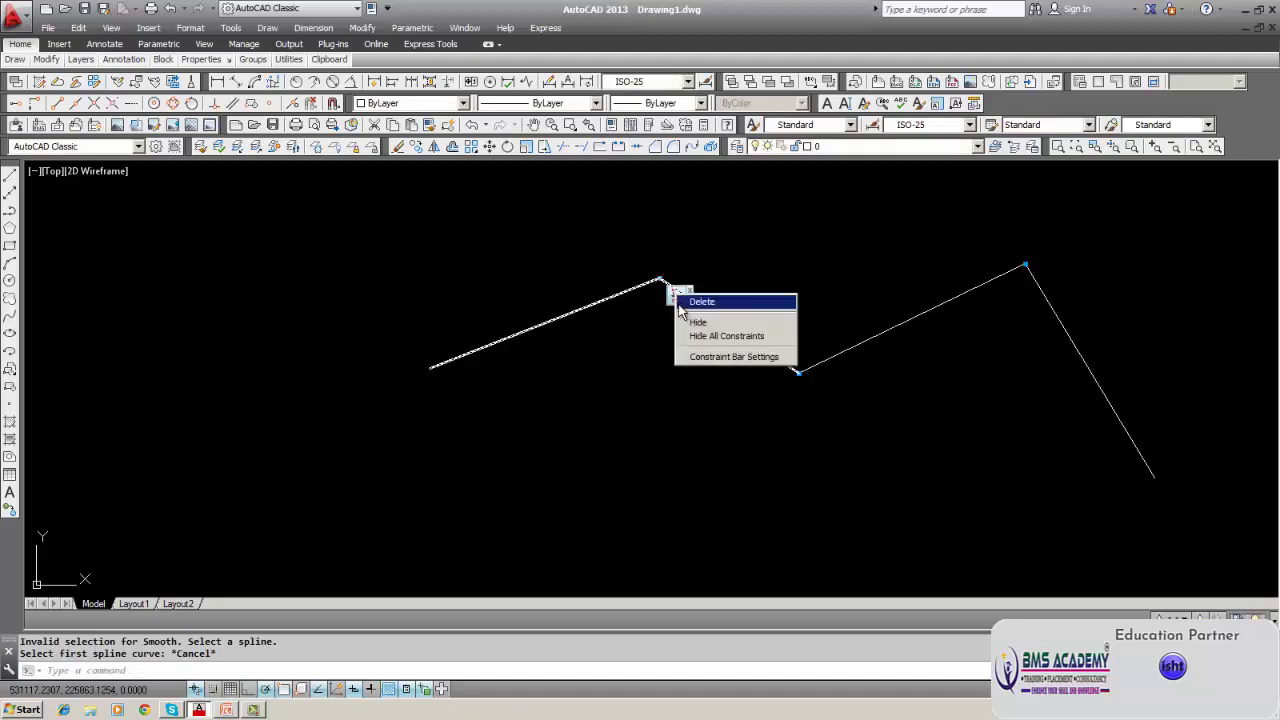
{"action": "left_click", "coordinate": [690, 301]}
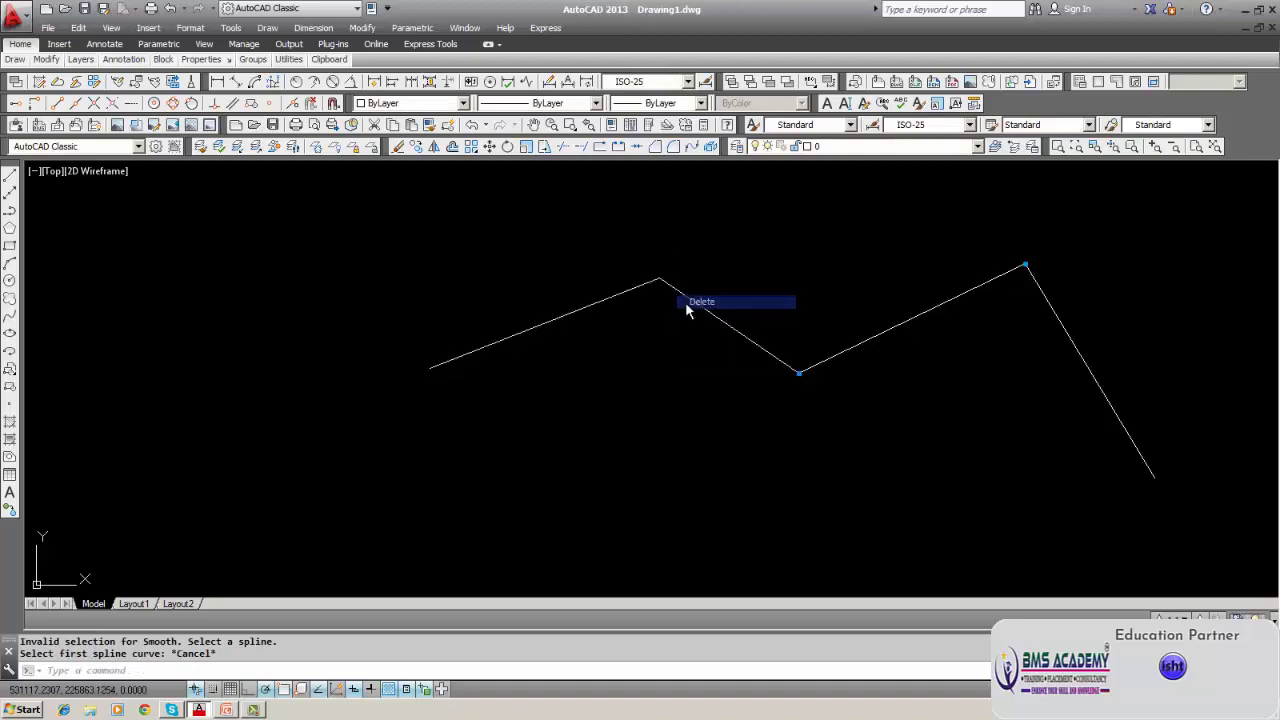
{"action": "right_click", "coordinate": [803, 380]}
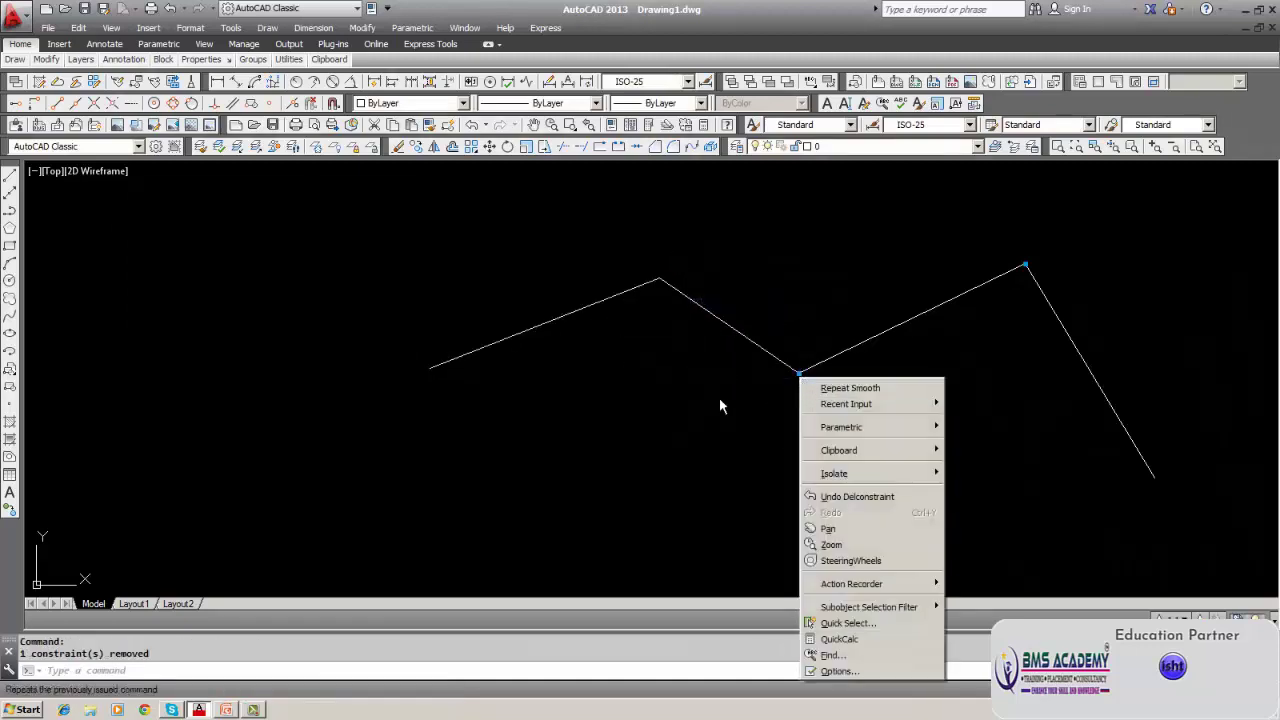
{"action": "key", "text": "Escape"}
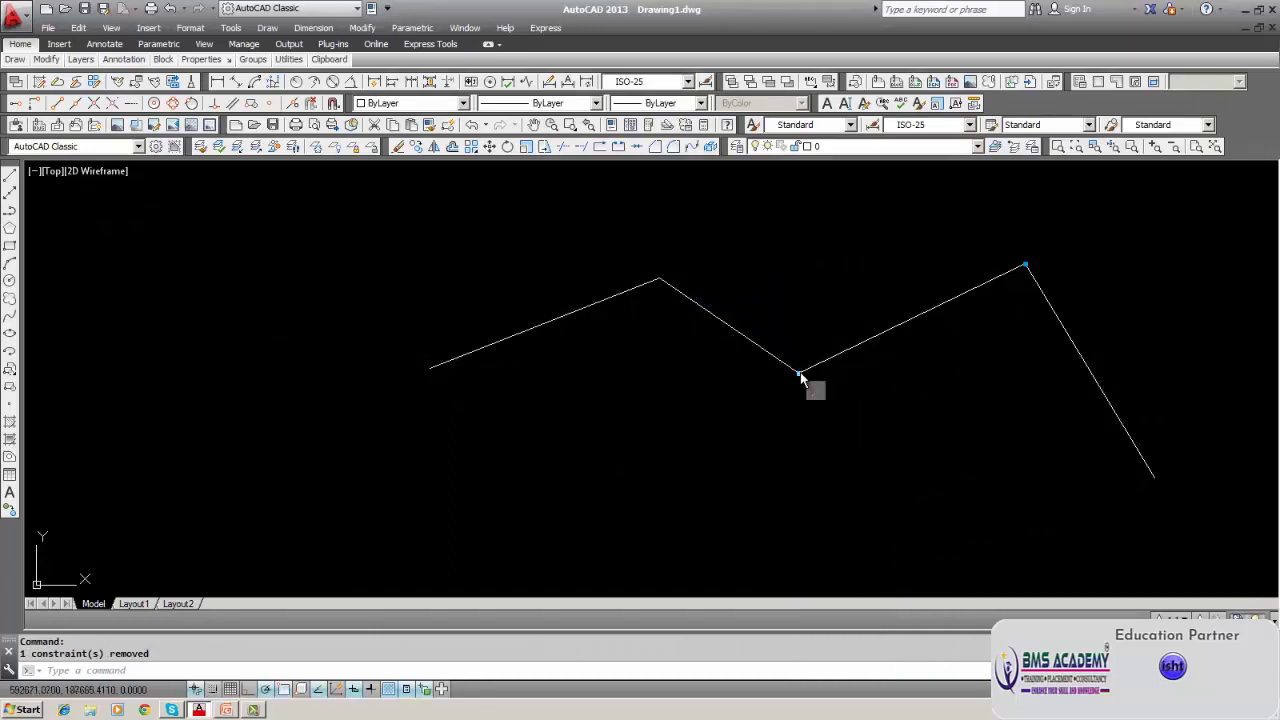
{"action": "right_click", "coordinate": [802, 380]}
{"action": "key", "text": "Escape"}
Delete the coincident constraint at the lower middle vertex and show the Geometric Constraints choices.
{"action": "right_click", "coordinate": [800, 377]}
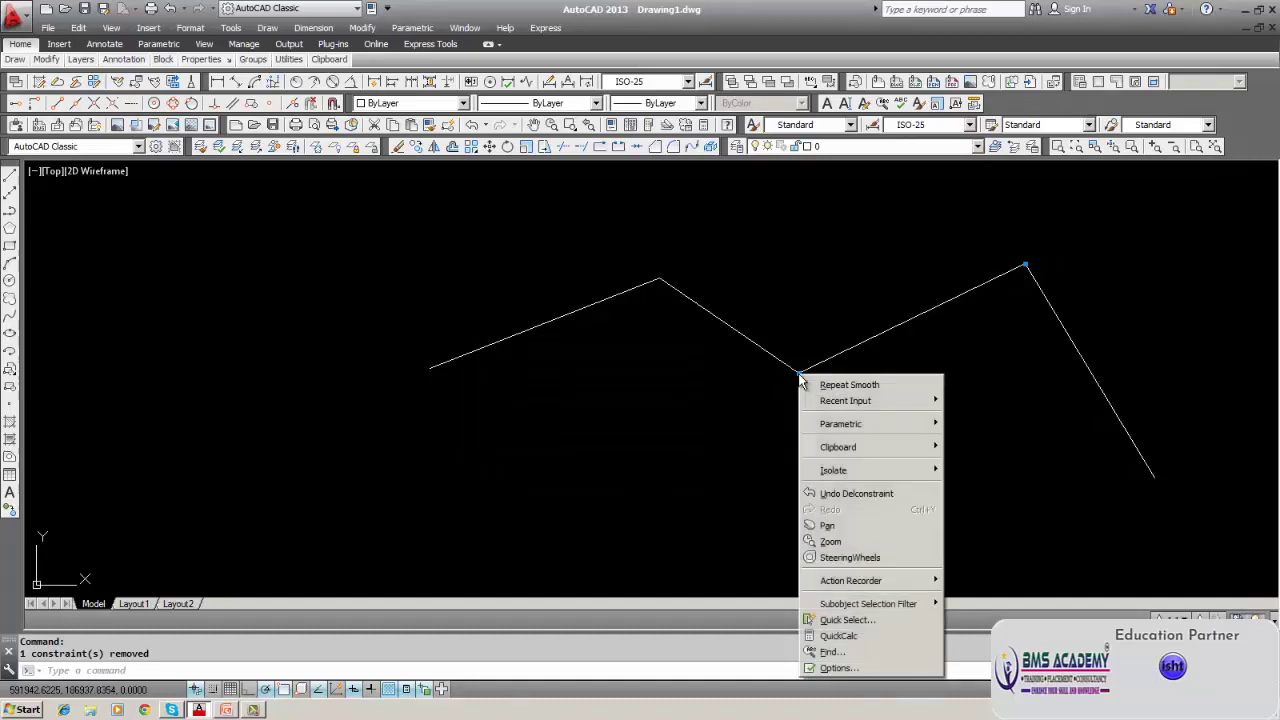
{"action": "key", "text": "Escape"}
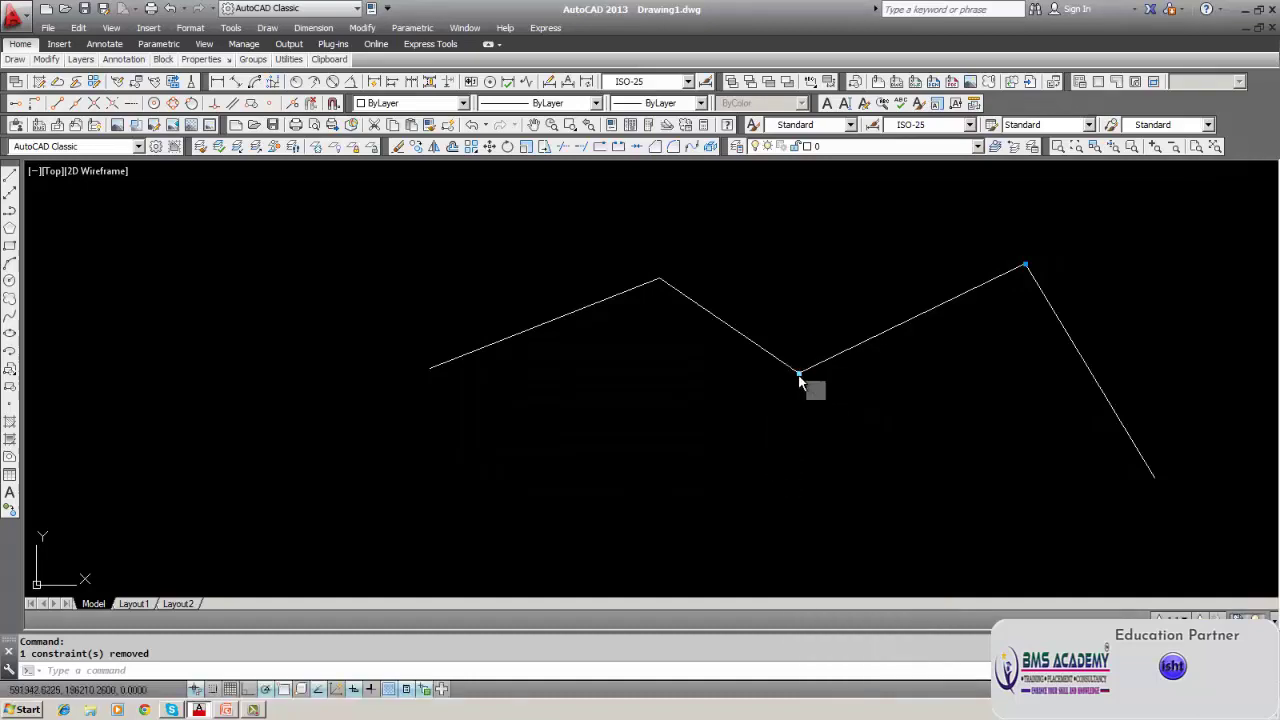
{"action": "right_click", "coordinate": [800, 376]}
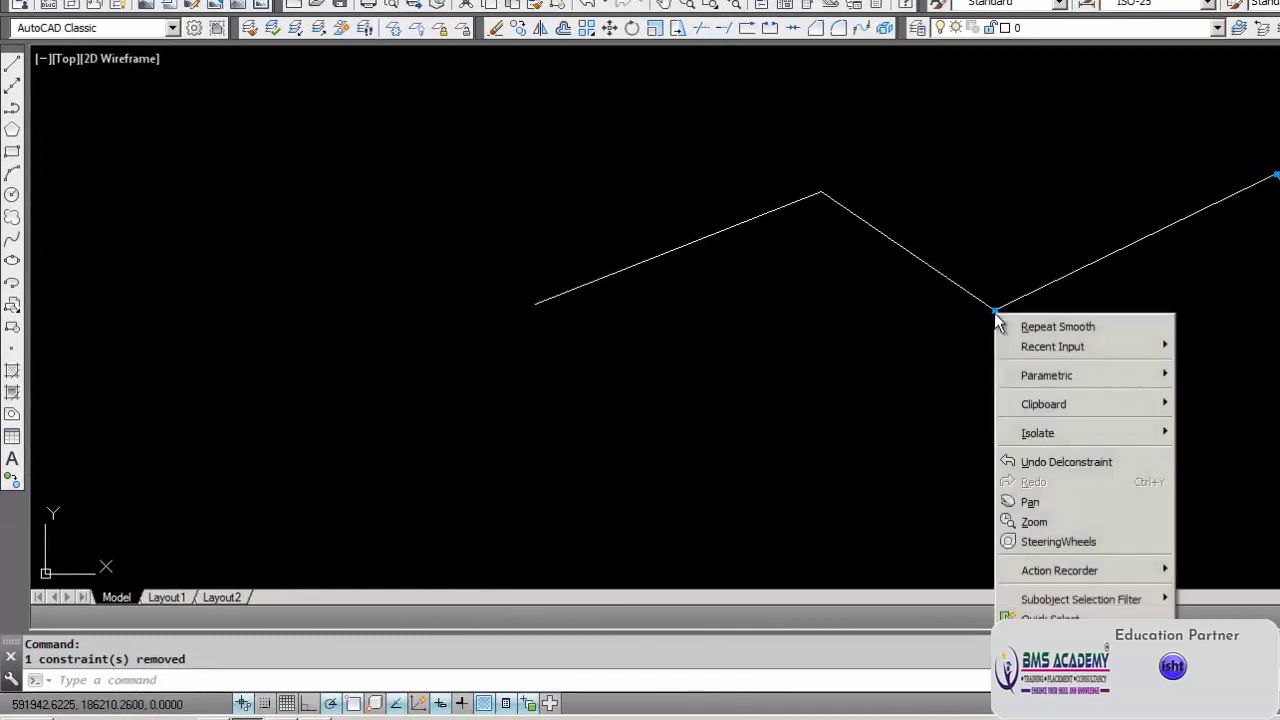
{"action": "left_click", "coordinate": [979, 403]}
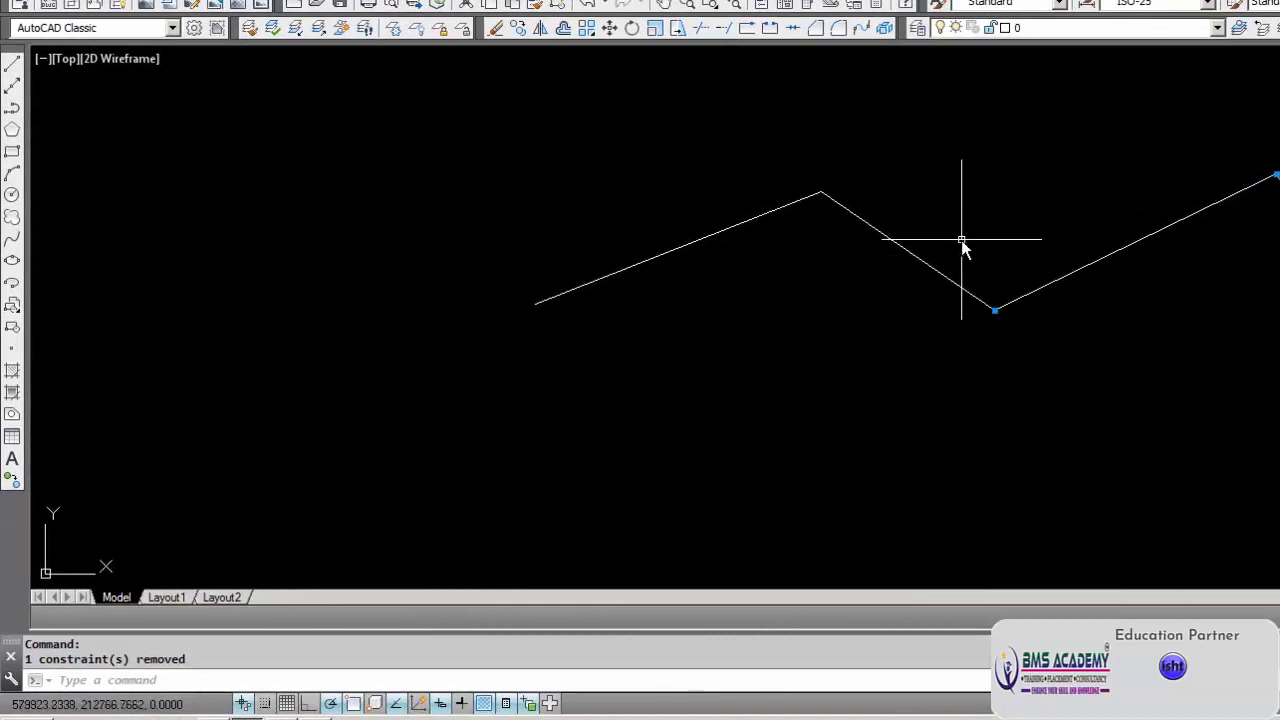
{"action": "left_click", "coordinate": [976, 298]}
{"action": "left_click", "coordinate": [1034, 375]}
{"action": "key", "text": "Escape"}
{"action": "key", "text": "Escape"}
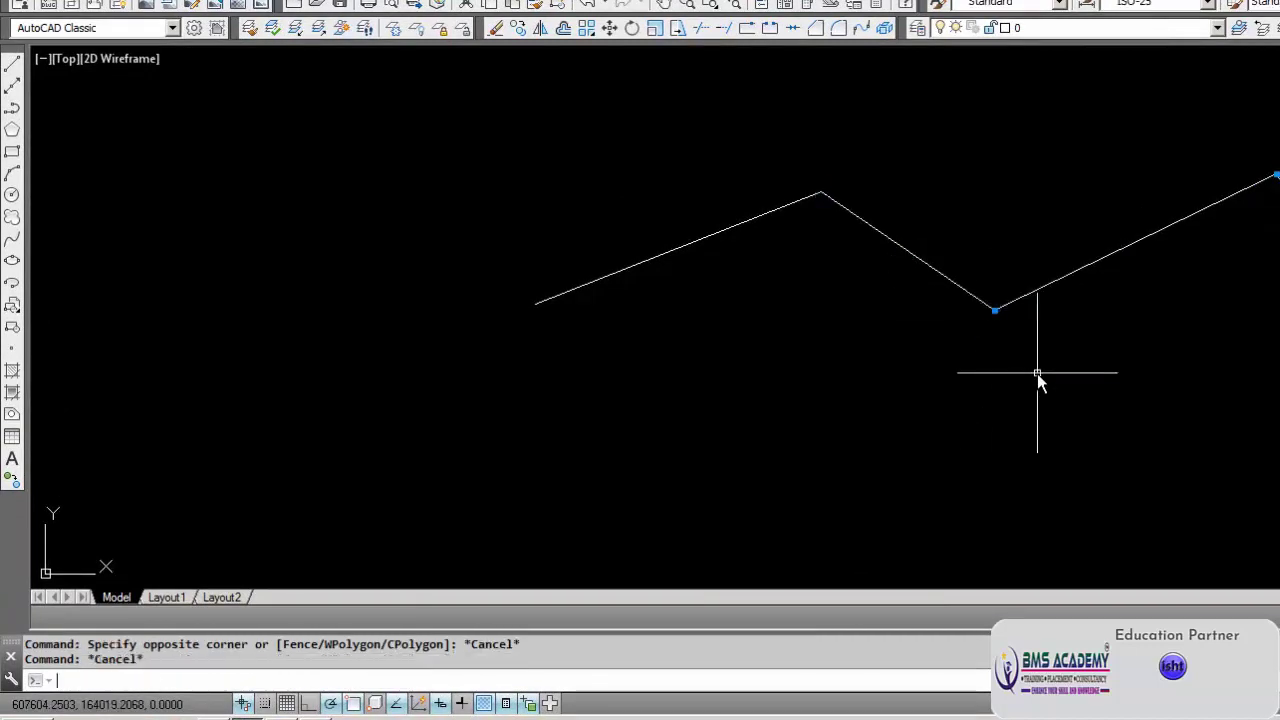
{"action": "left_click", "coordinate": [1003, 366]}
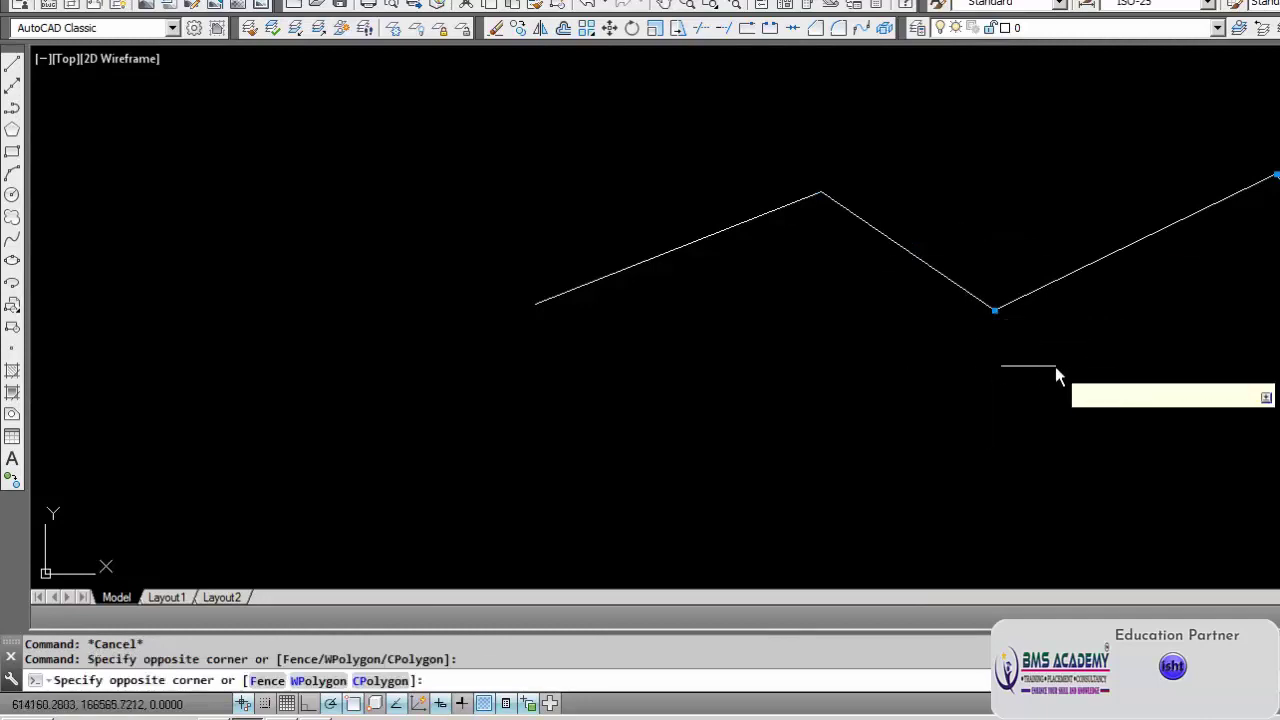
{"action": "right_click", "coordinate": [1013, 331]}
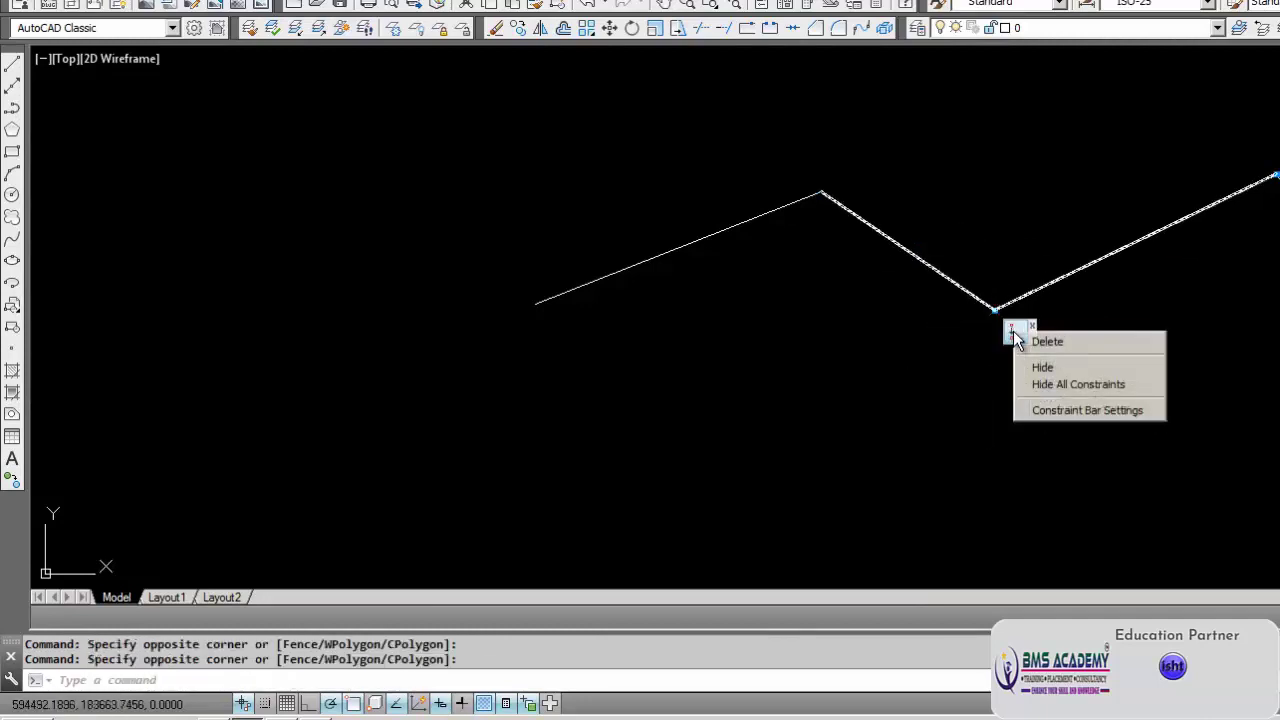
{"action": "left_click", "coordinate": [1022, 341]}
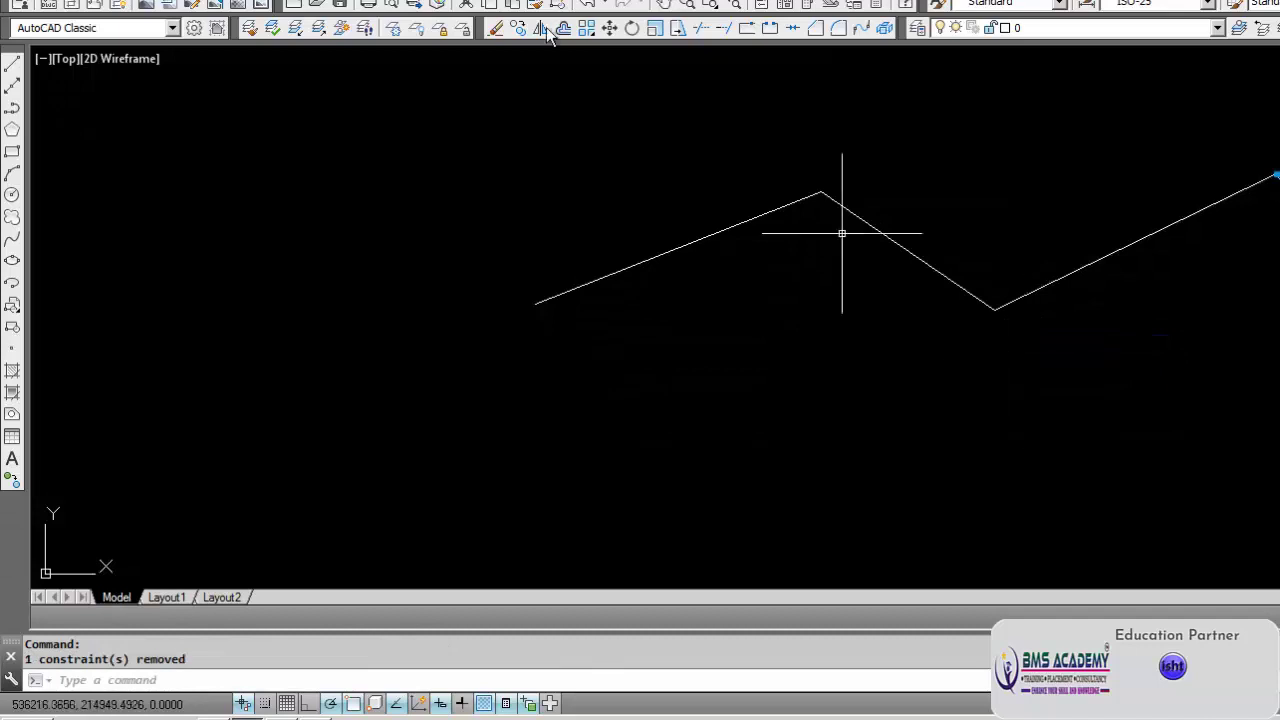
{"action": "left_click", "coordinate": [520, 0]}
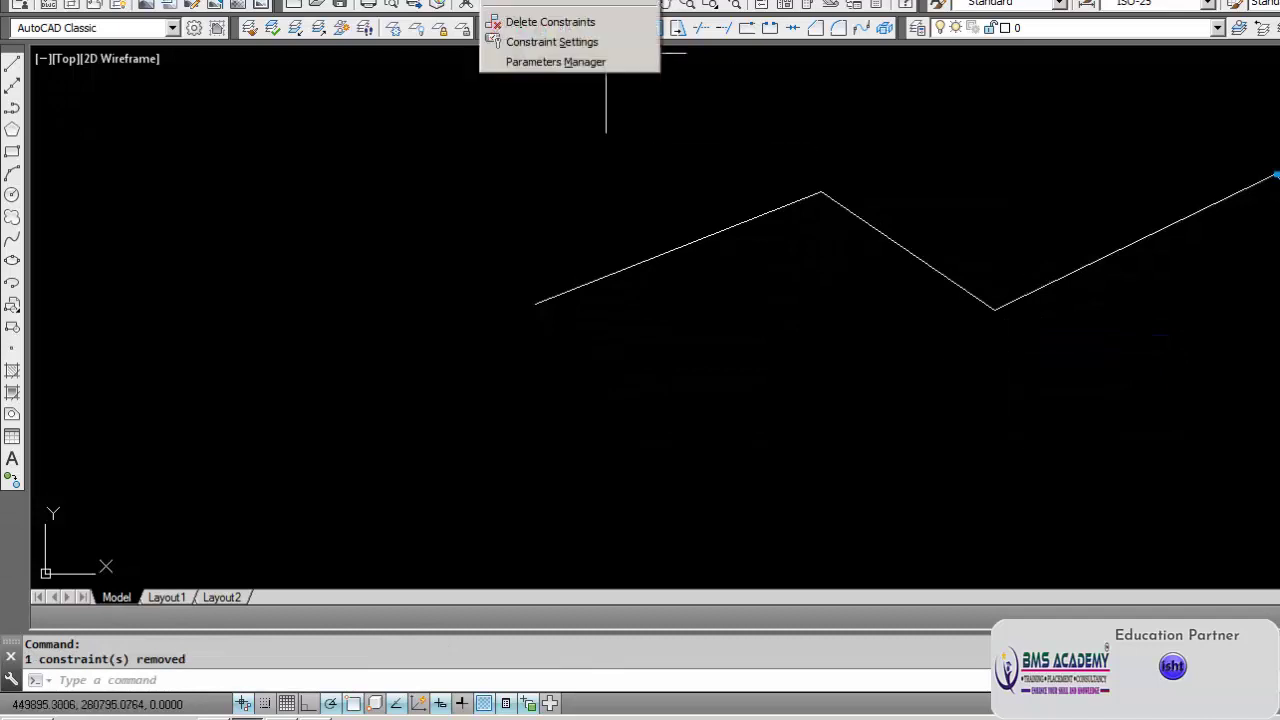
{"action": "mouse_move", "coordinate": [570, 0]}
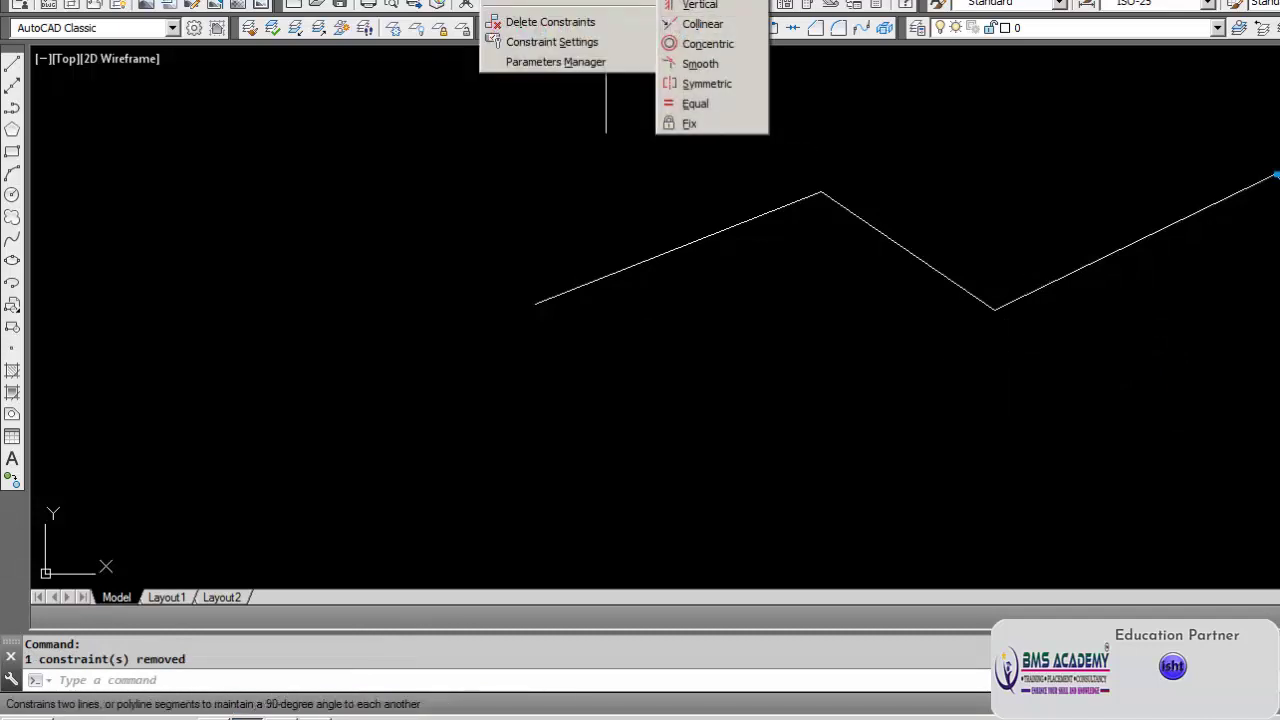
{"action": "left_click", "coordinate": [700, 63]}
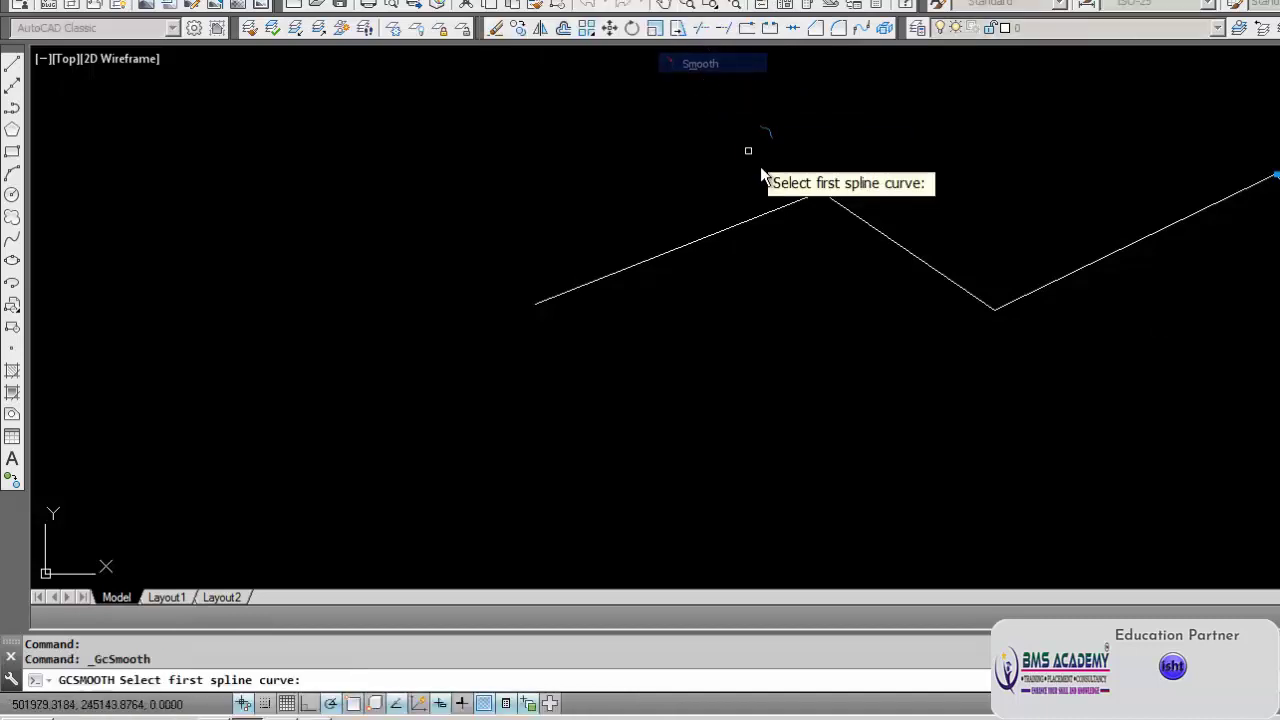
{"action": "left_click", "coordinate": [782, 209]}
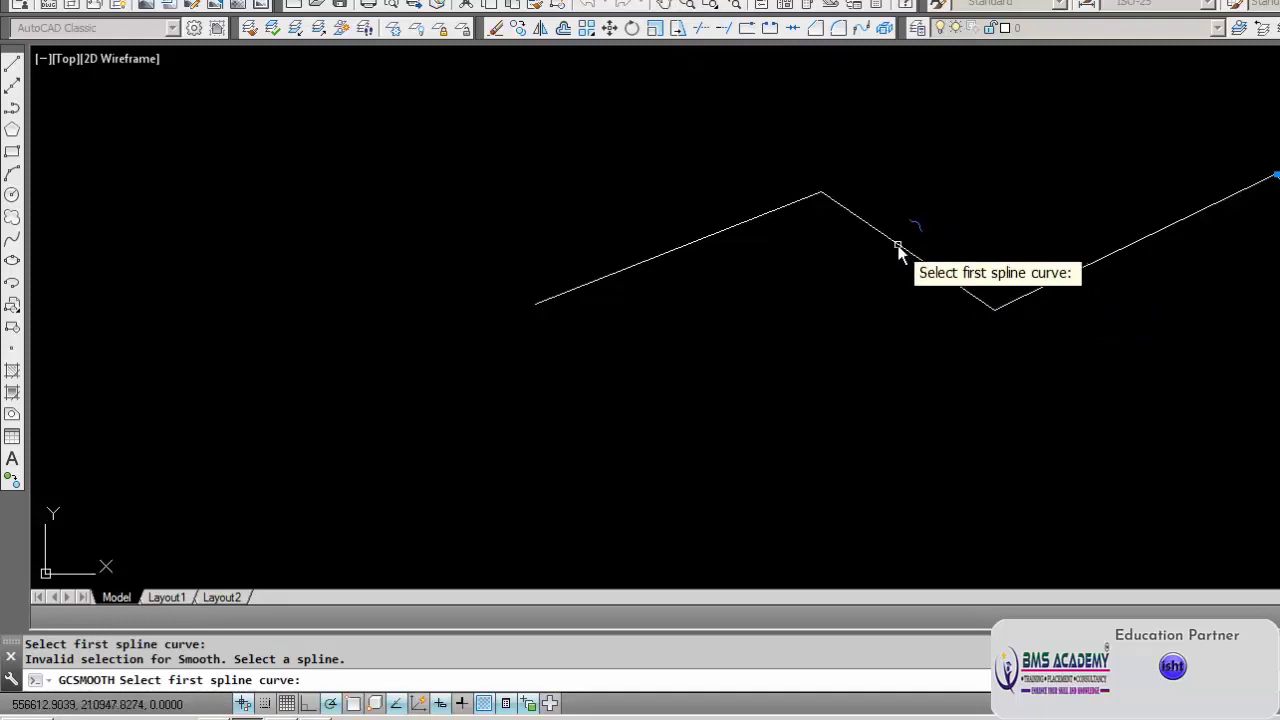
{"action": "key", "text": "Escape"}
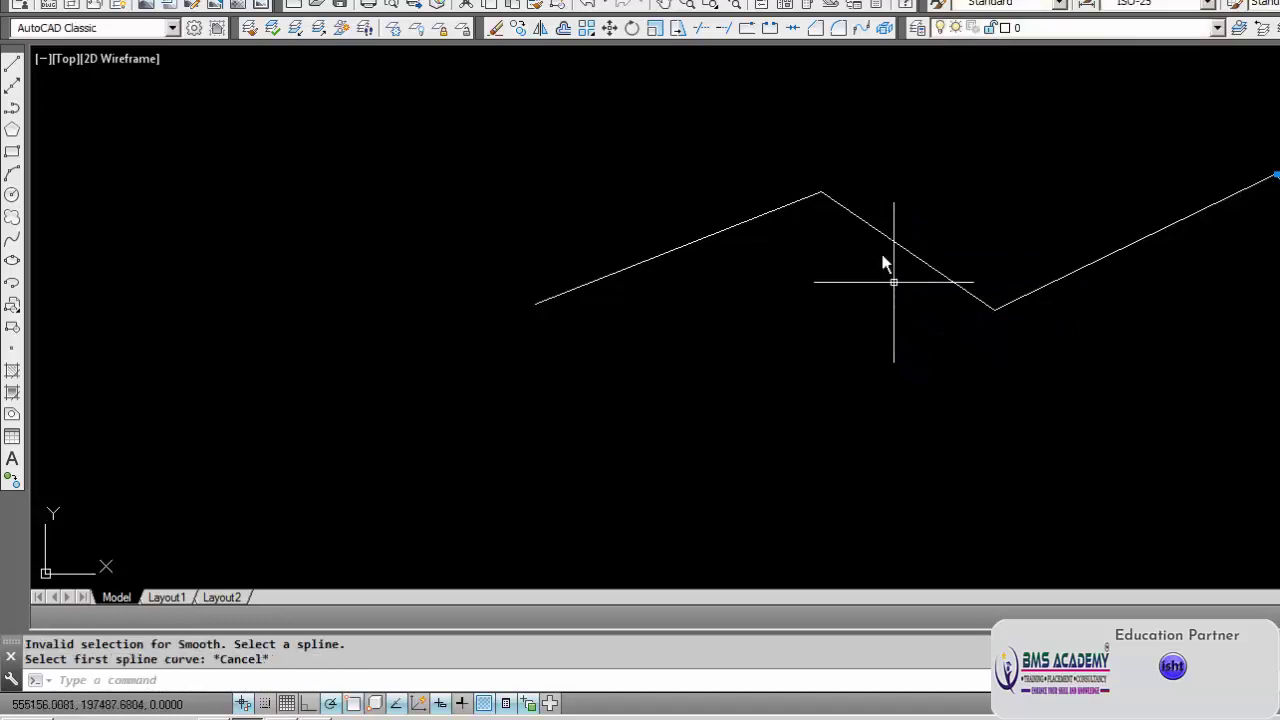
Erase all four zigzag lines with a W window selection around them.
{"action": "left_click", "coordinate": [494, 30]}
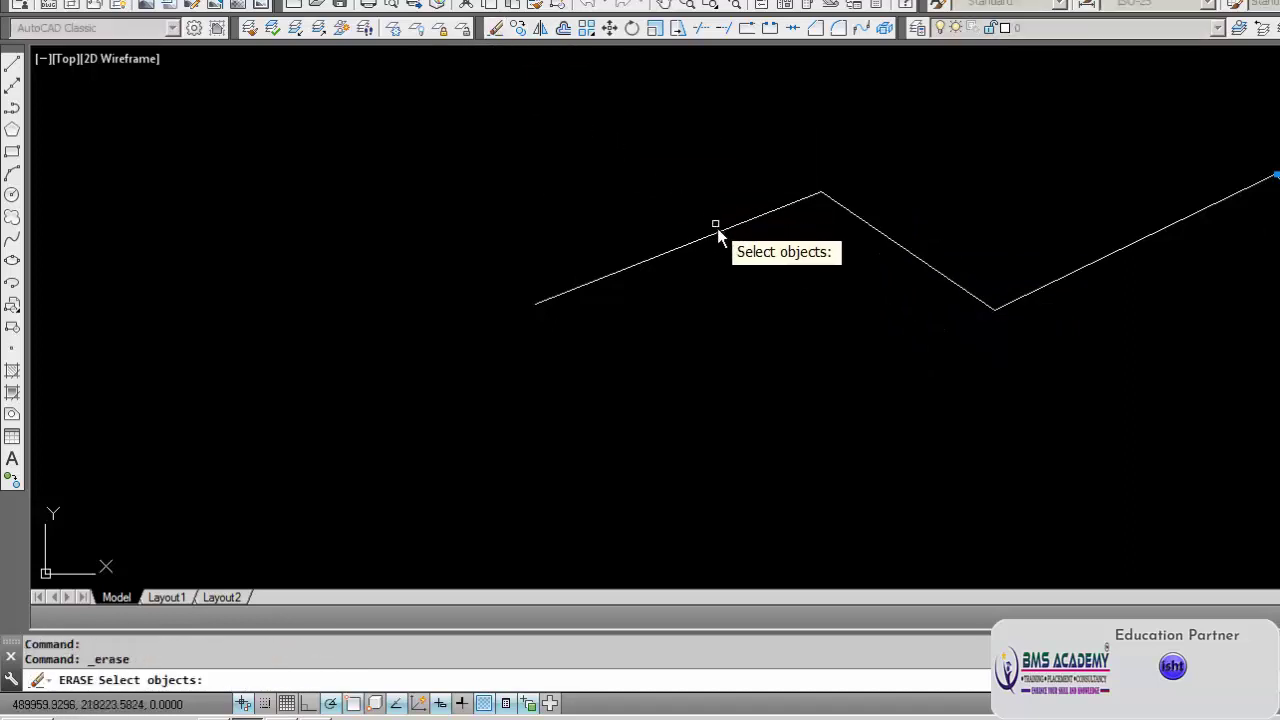
{"action": "left_click", "coordinate": [718, 231]}
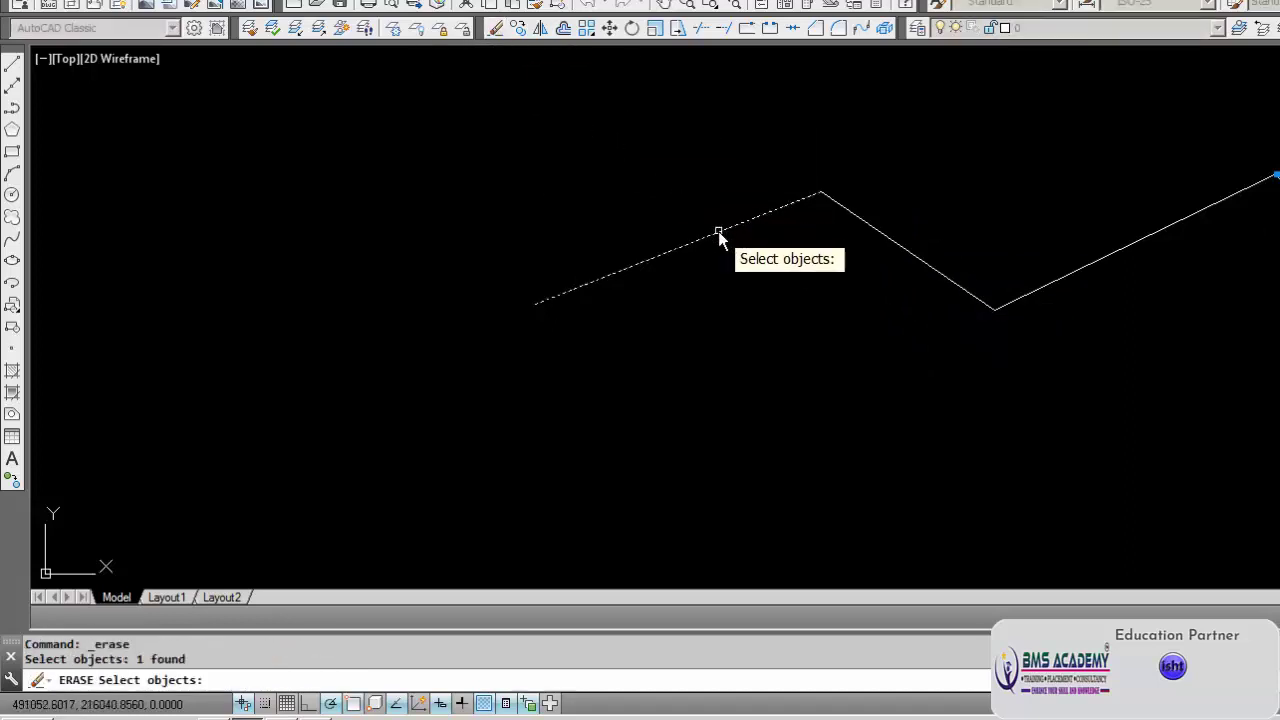
{"action": "left_click", "coordinate": [866, 224]}
{"action": "left_click", "coordinate": [1110, 256]}
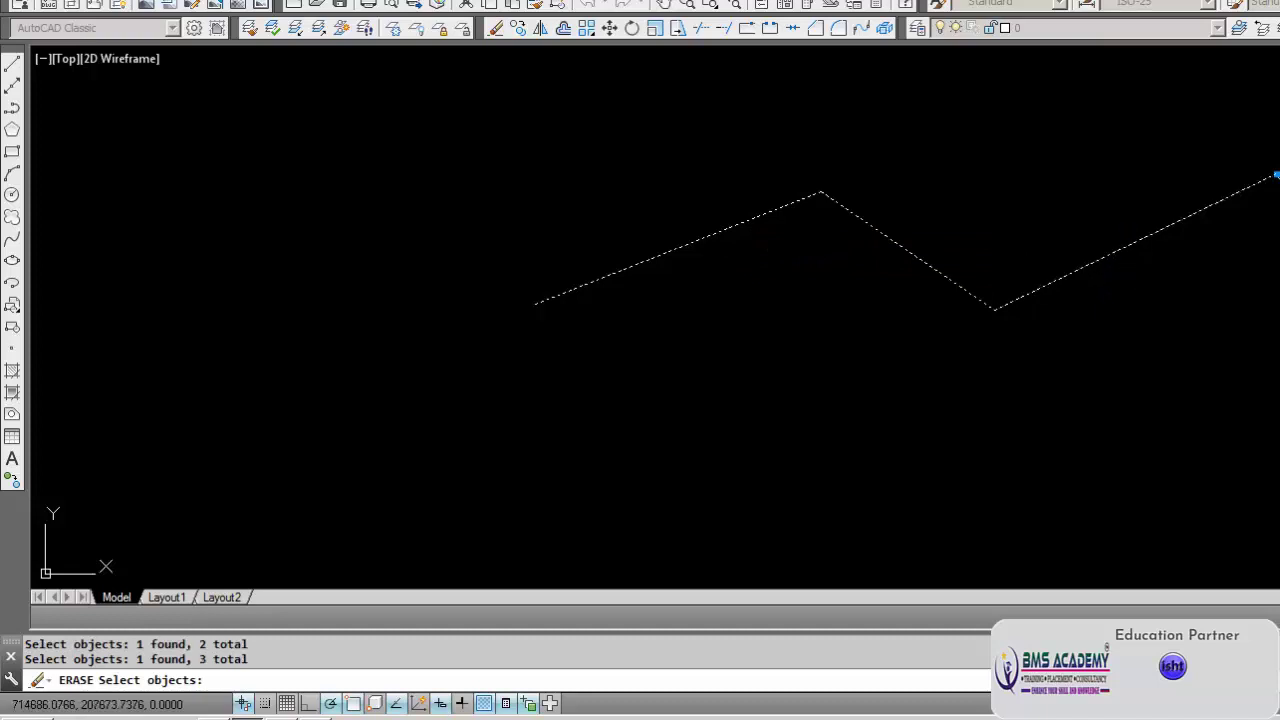
{"action": "key", "text": "Escape"}
{"action": "key", "text": "Escape"}
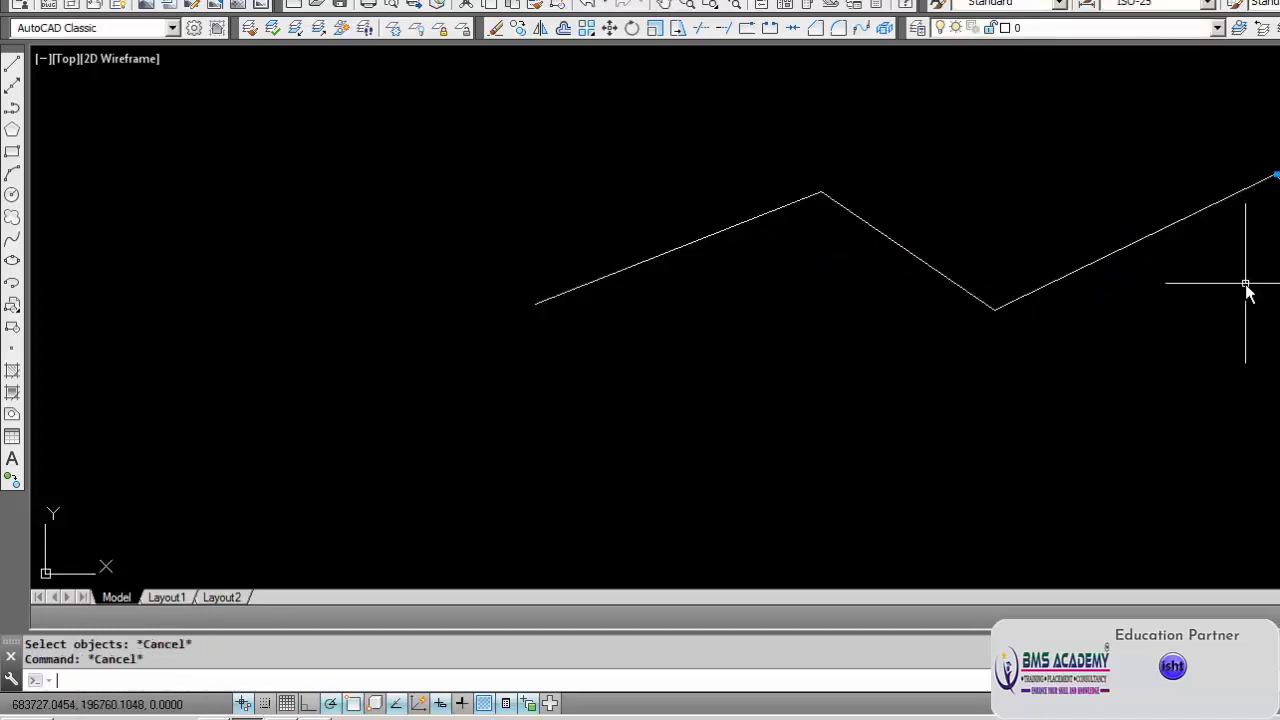
{"action": "left_click", "coordinate": [494, 30]}
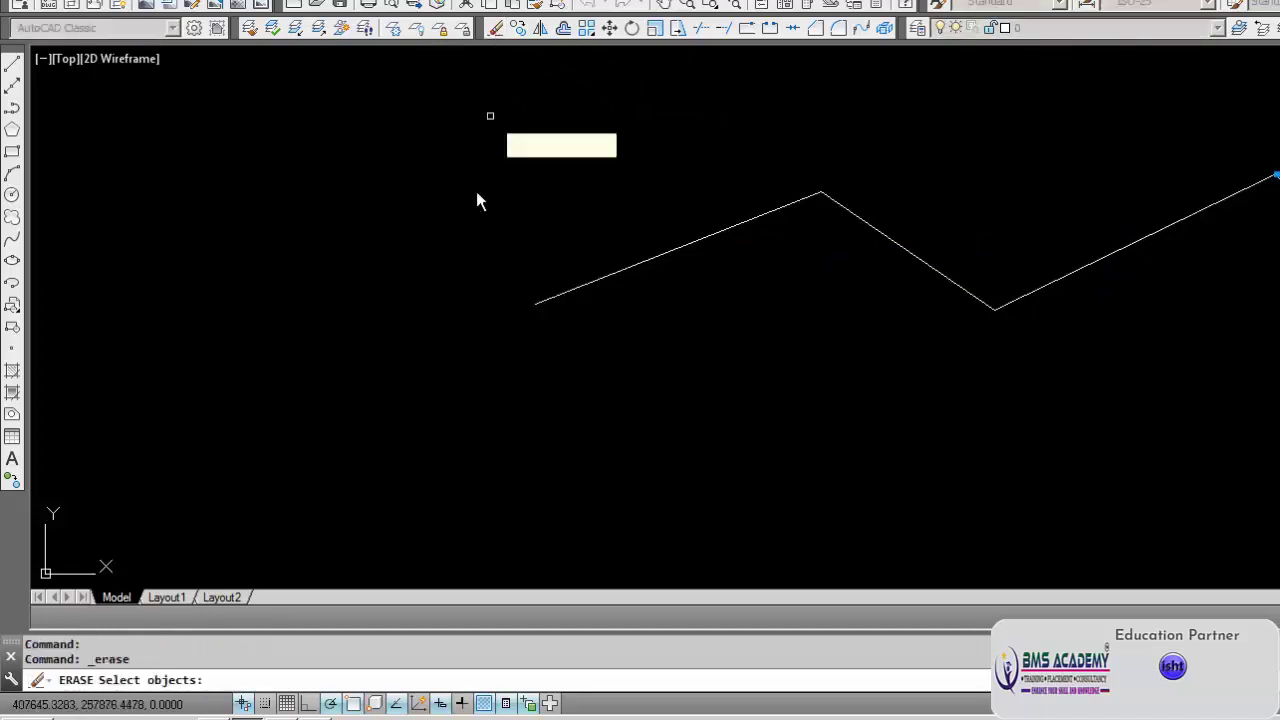
{"action": "type", "text": "w"}
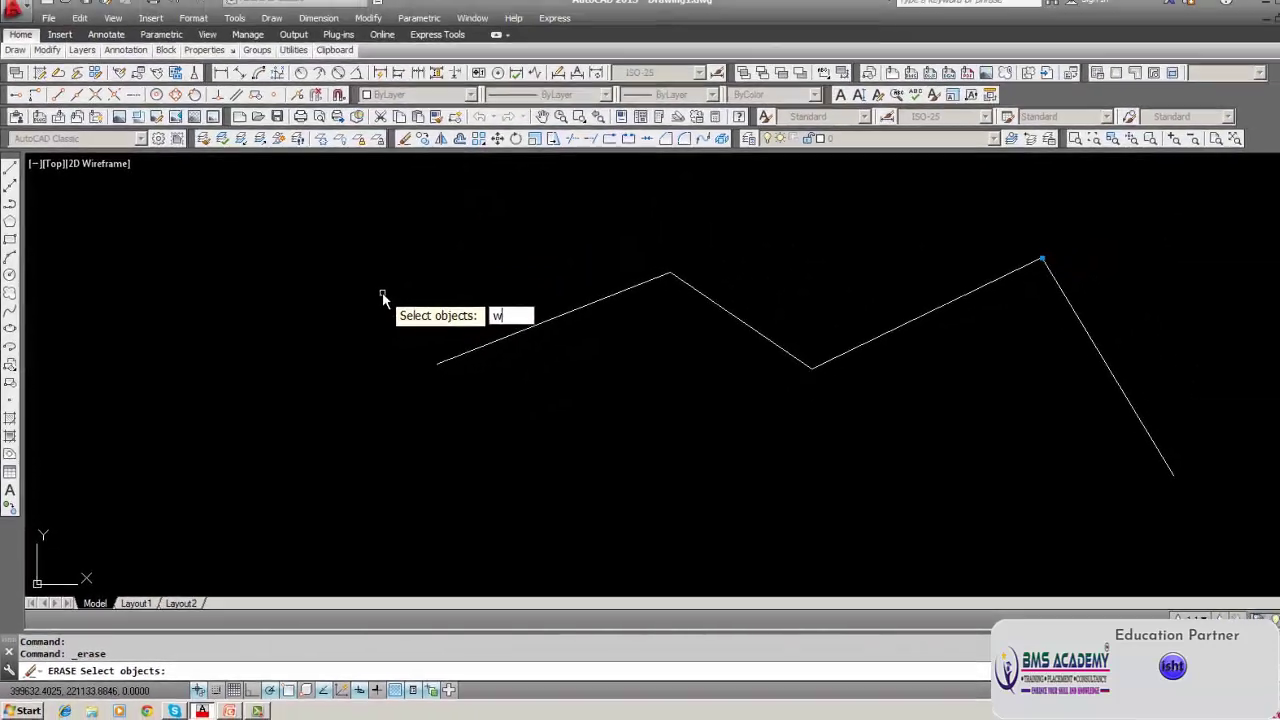
{"action": "key", "text": "Return"}
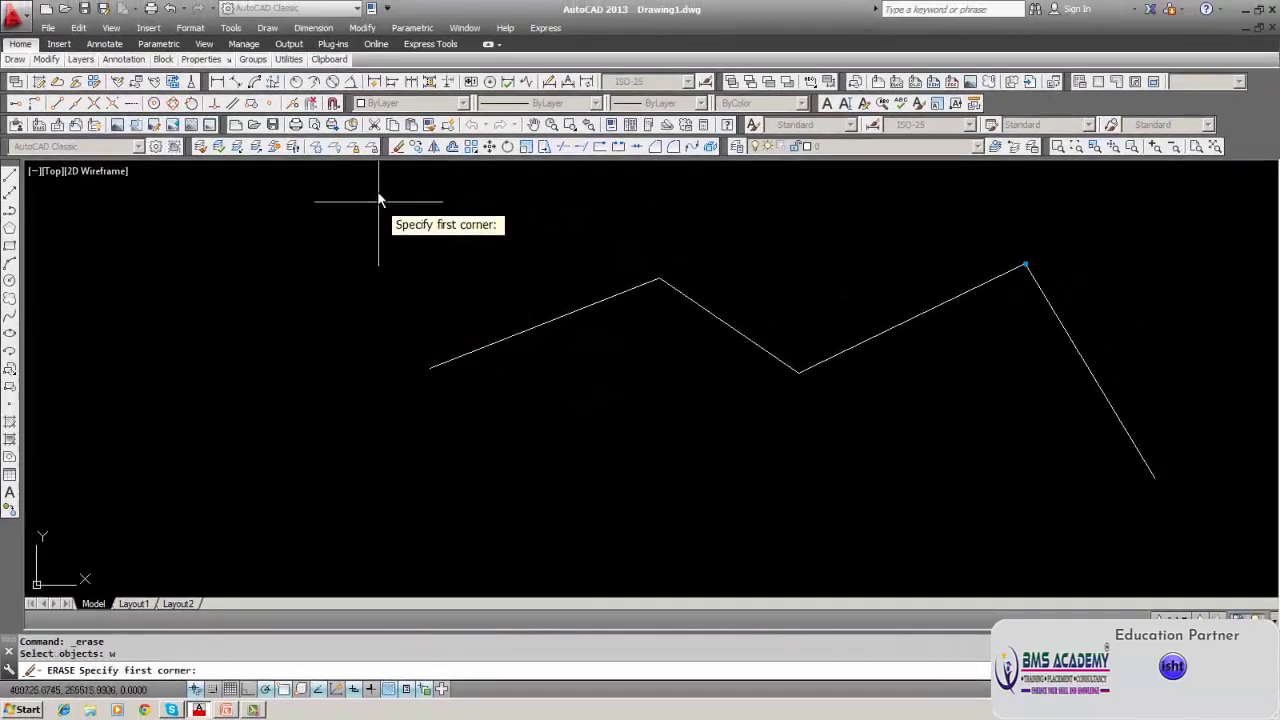
{"action": "left_click", "coordinate": [386, 176]}
{"action": "left_click", "coordinate": [1278, 547]}
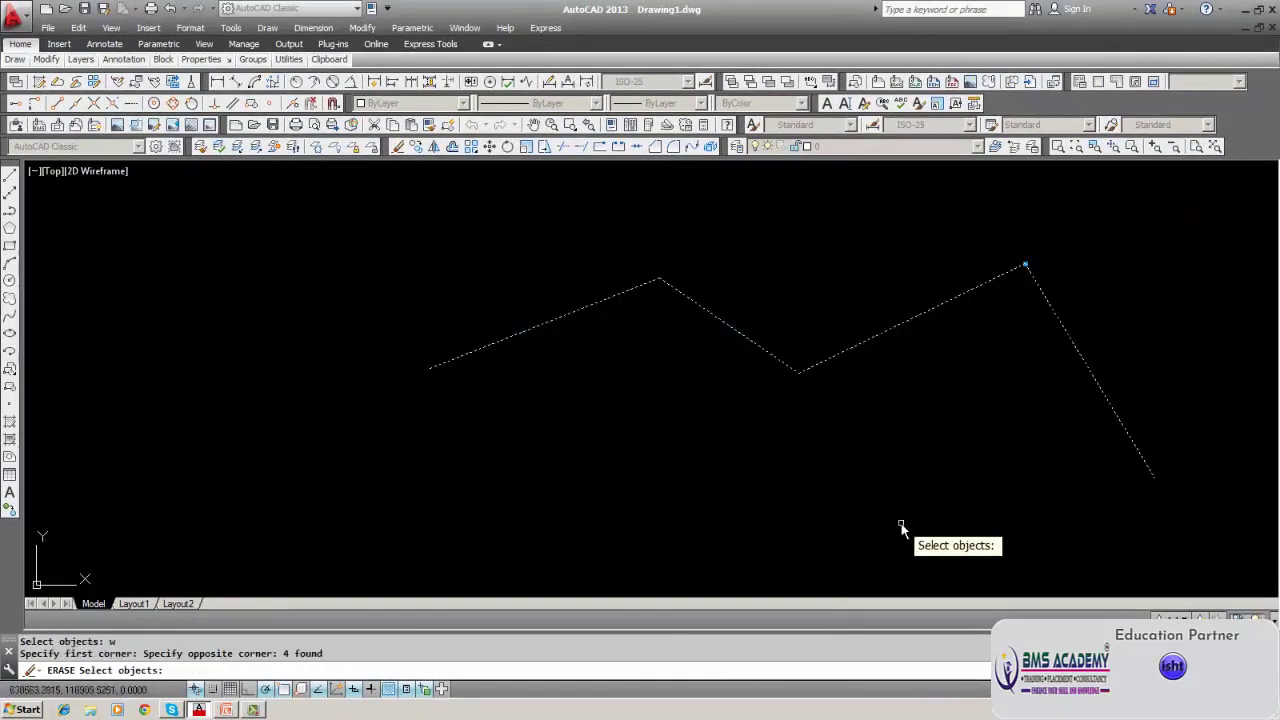
{"action": "key", "text": "Return"}
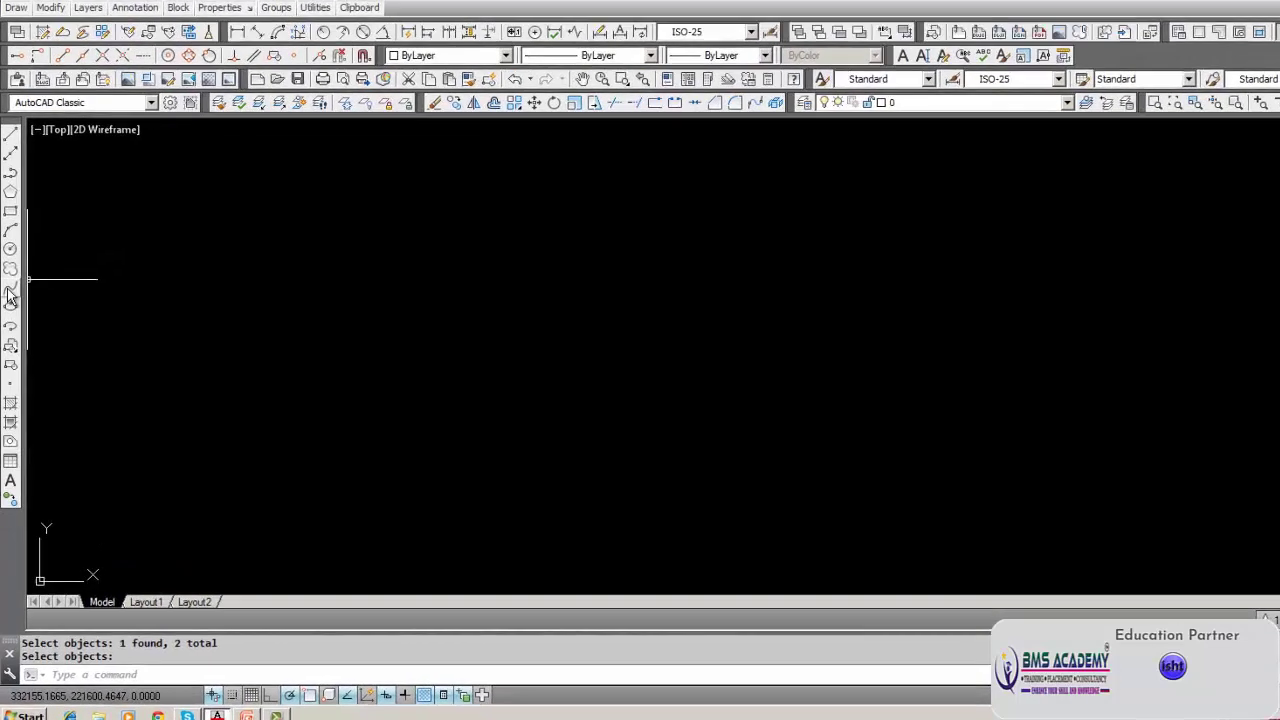
Draw an open spline arching over the top and down to the lower right.
{"action": "left_click", "coordinate": [17, 243]}
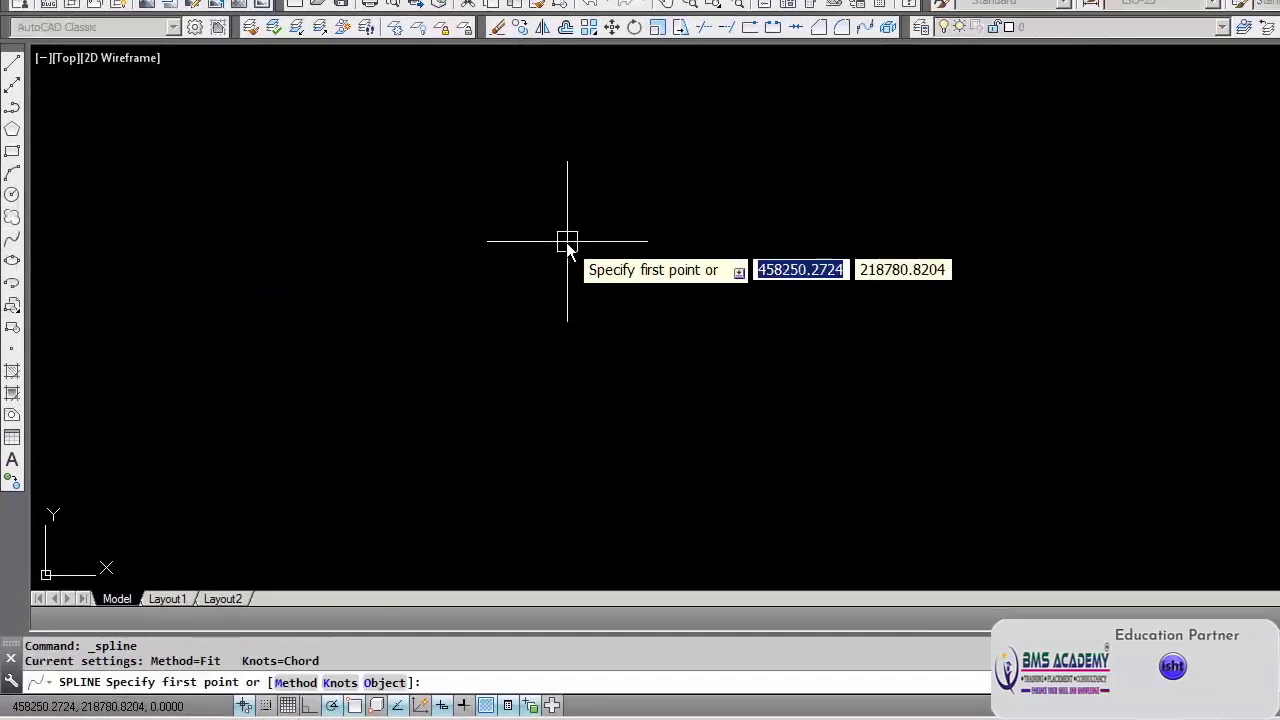
{"action": "left_click", "coordinate": [566, 241]}
{"action": "left_click", "coordinate": [720, 121]}
{"action": "left_click", "coordinate": [1085, 350]}
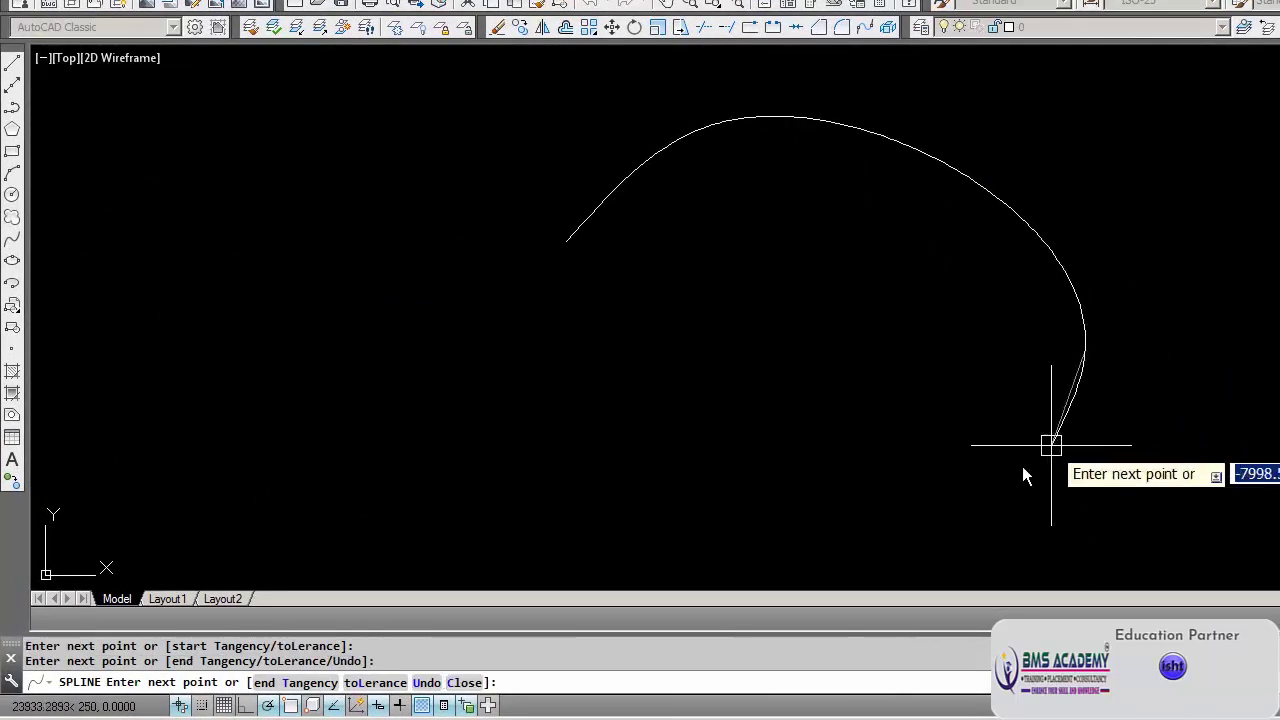
{"action": "left_click", "coordinate": [962, 488]}
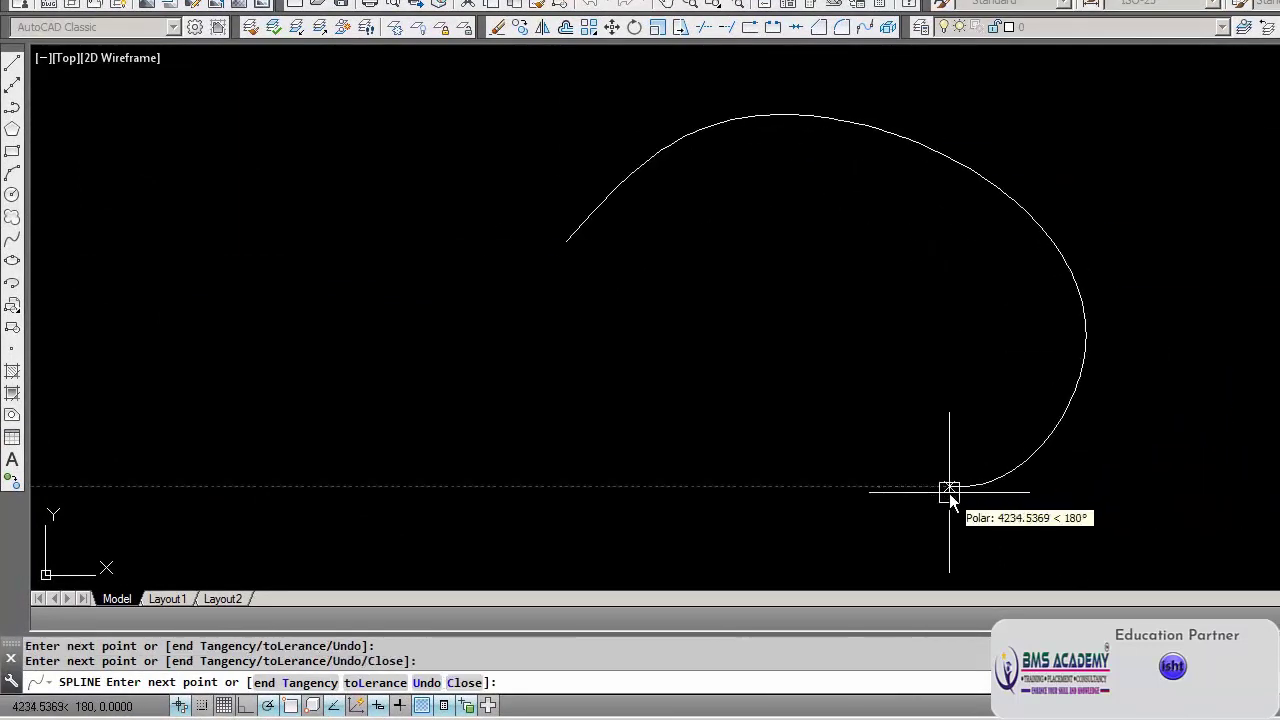
{"action": "key", "text": "Return"}
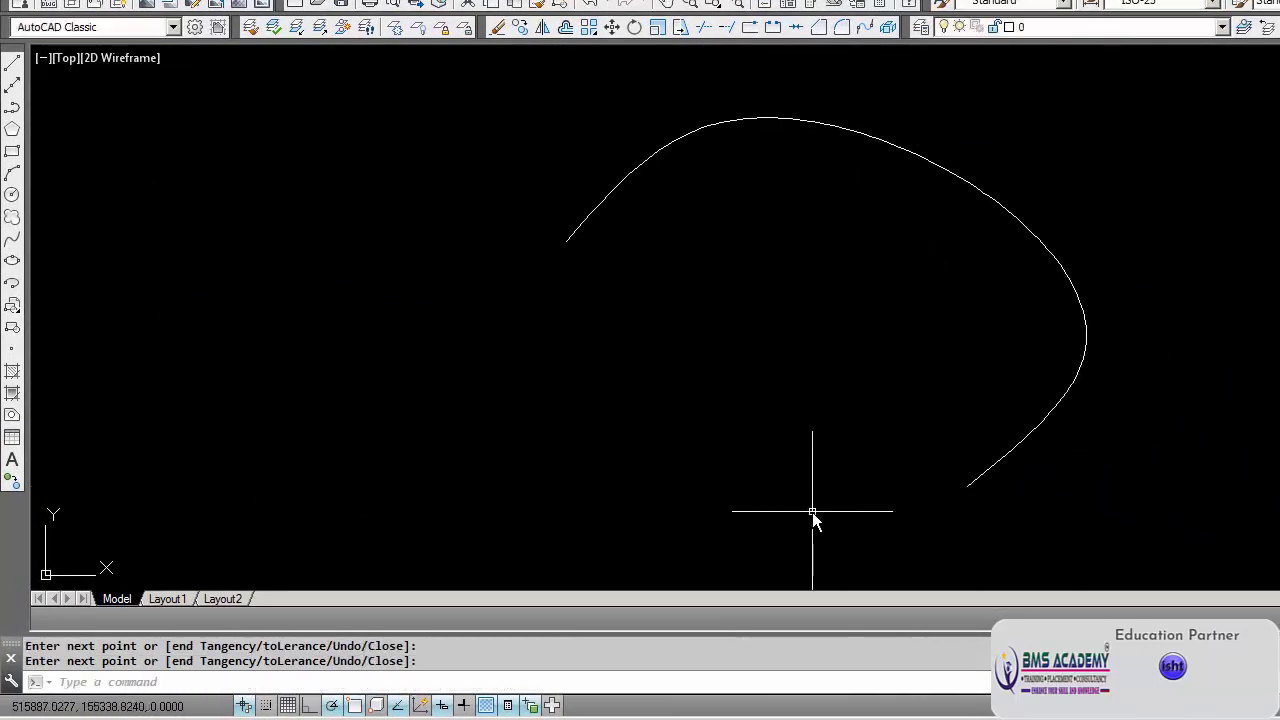
Draw a second spline from the first curve's start, along the bottom, to its end point.
{"action": "left_click", "coordinate": [11, 248]}
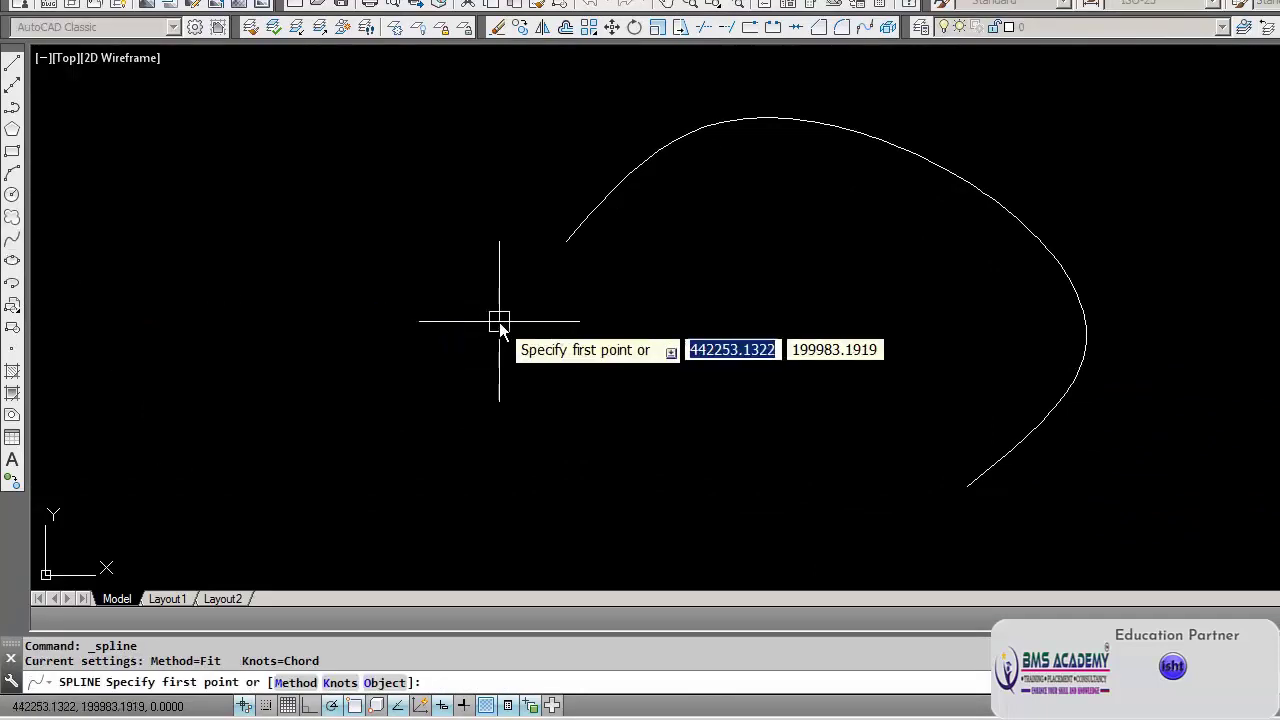
{"action": "left_click", "coordinate": [581, 280]}
{"action": "key", "text": "Escape"}
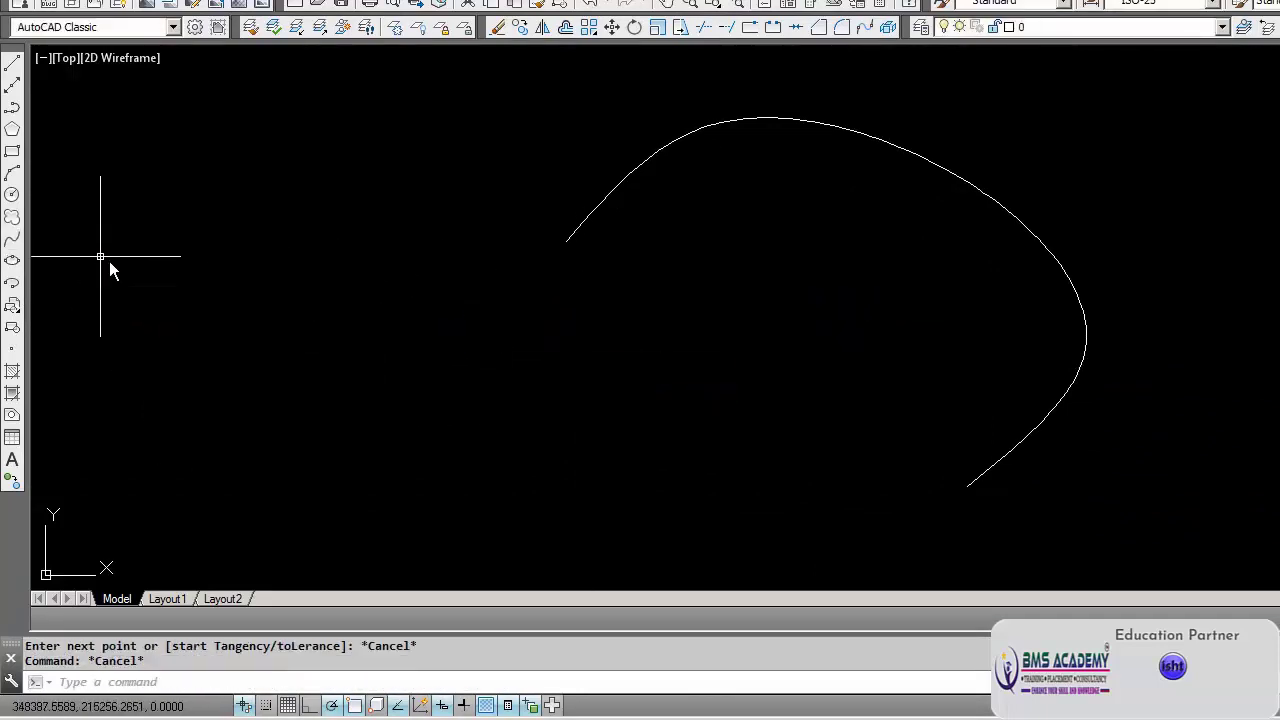
{"action": "left_click", "coordinate": [12, 249]}
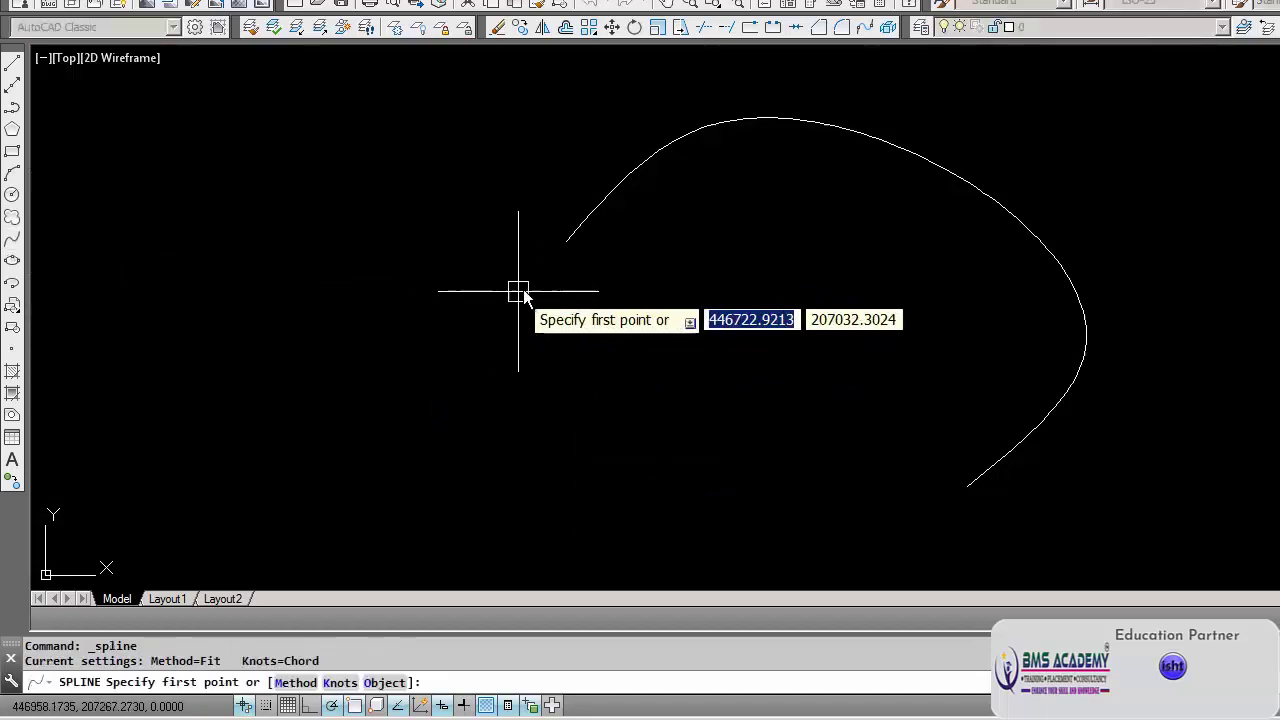
{"action": "left_click", "coordinate": [570, 245]}
{"action": "left_click", "coordinate": [572, 457]}
{"action": "left_click", "coordinate": [691, 457]}
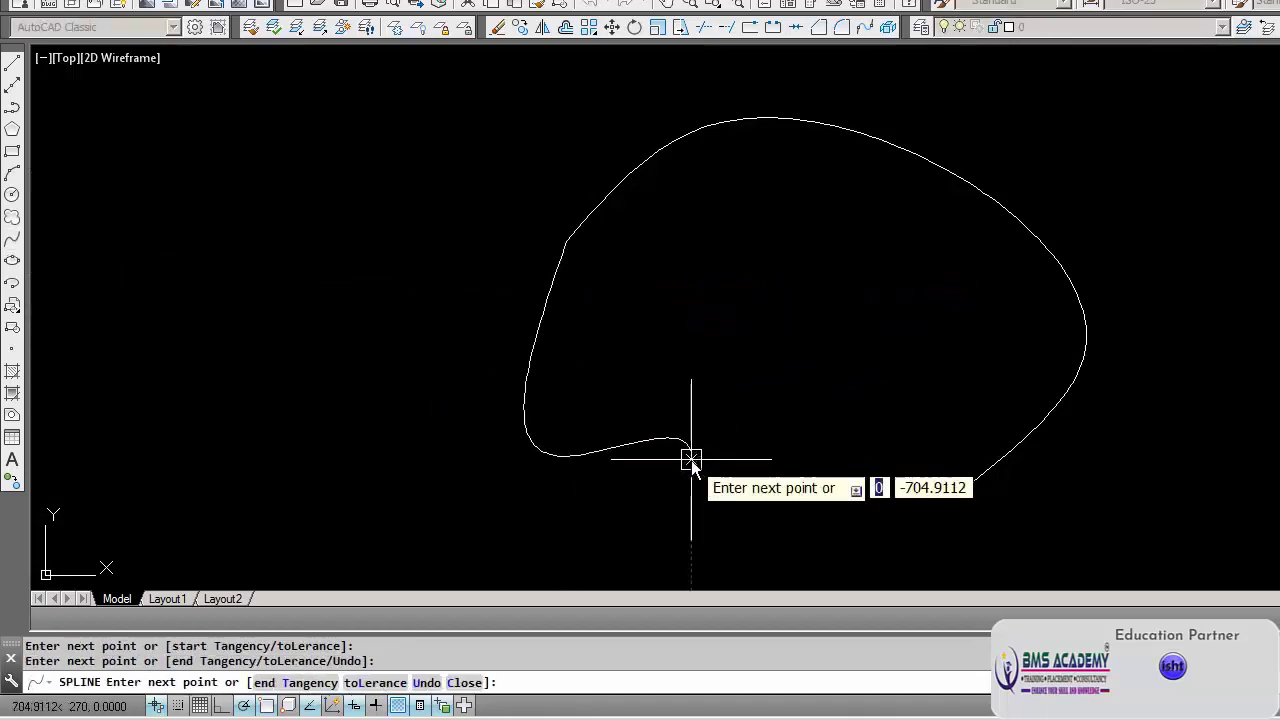
{"action": "left_click", "coordinate": [806, 508]}
{"action": "left_click", "coordinate": [966, 490]}
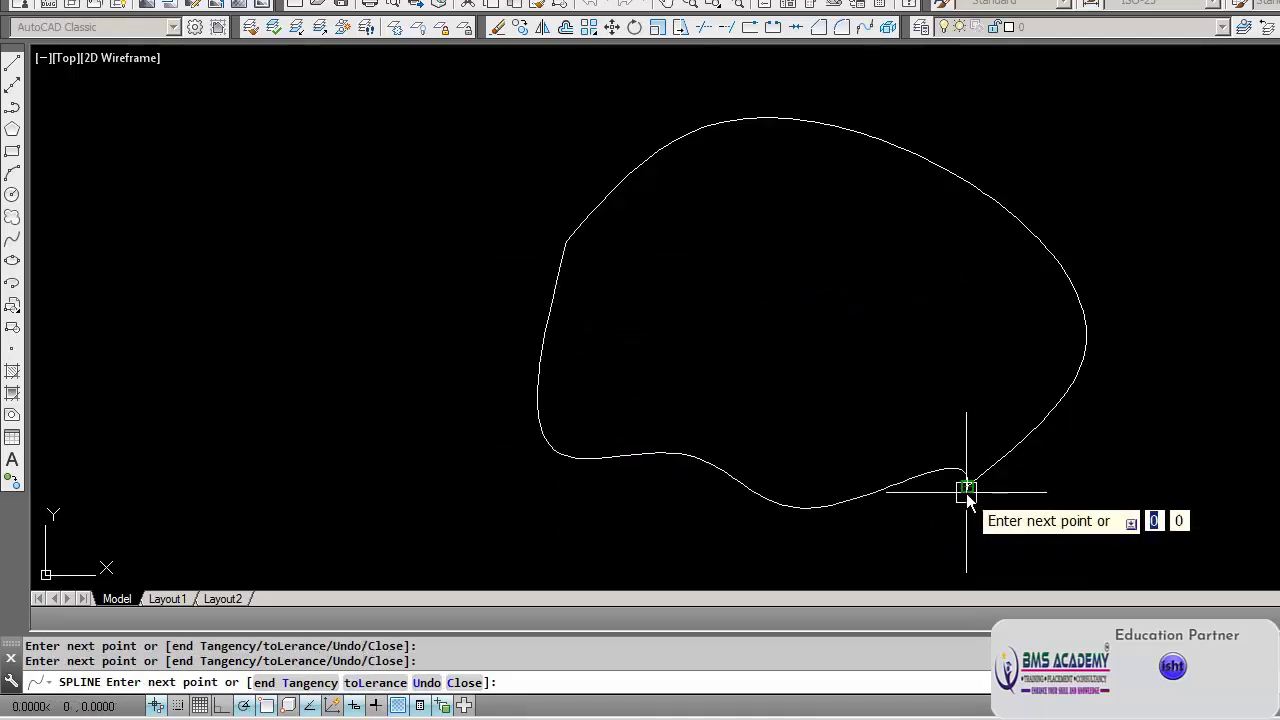
{"action": "key", "text": "Return"}
{"action": "key", "text": "Return"}
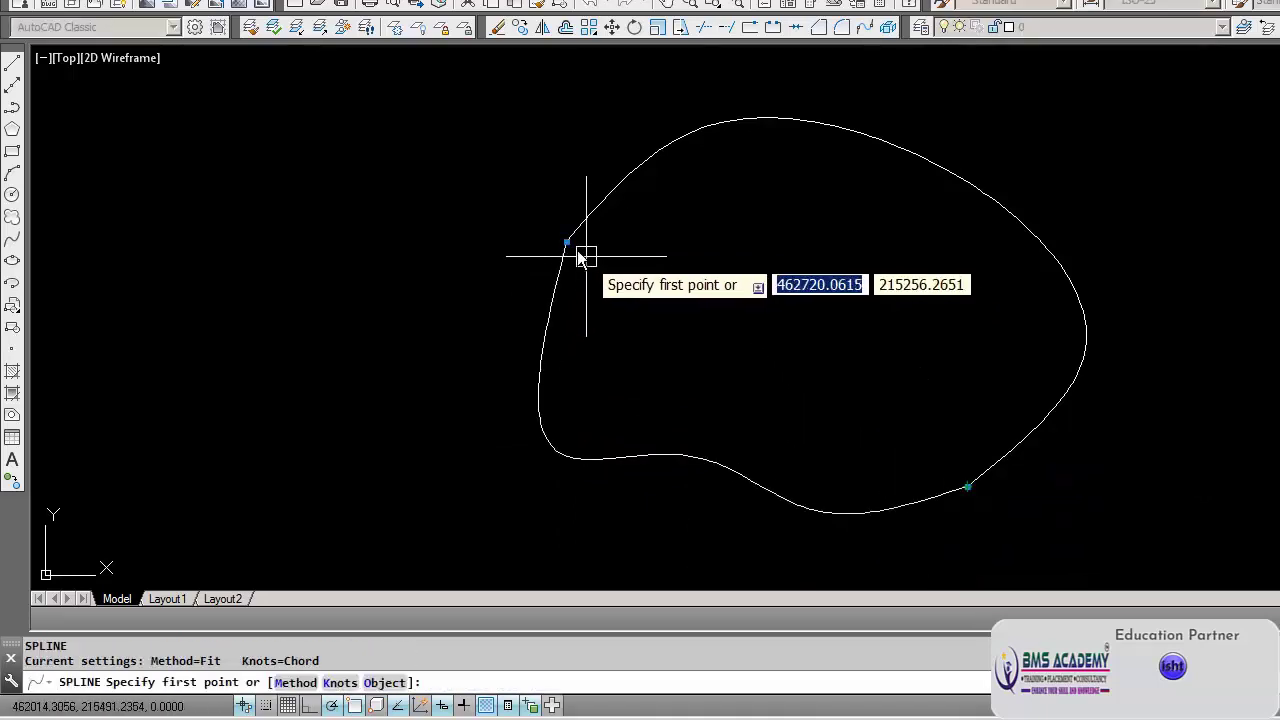
{"action": "key", "text": "Escape"}
Delete the constraints at both junctions where the two splines meet.
{"action": "right_click", "coordinate": [586, 261]}
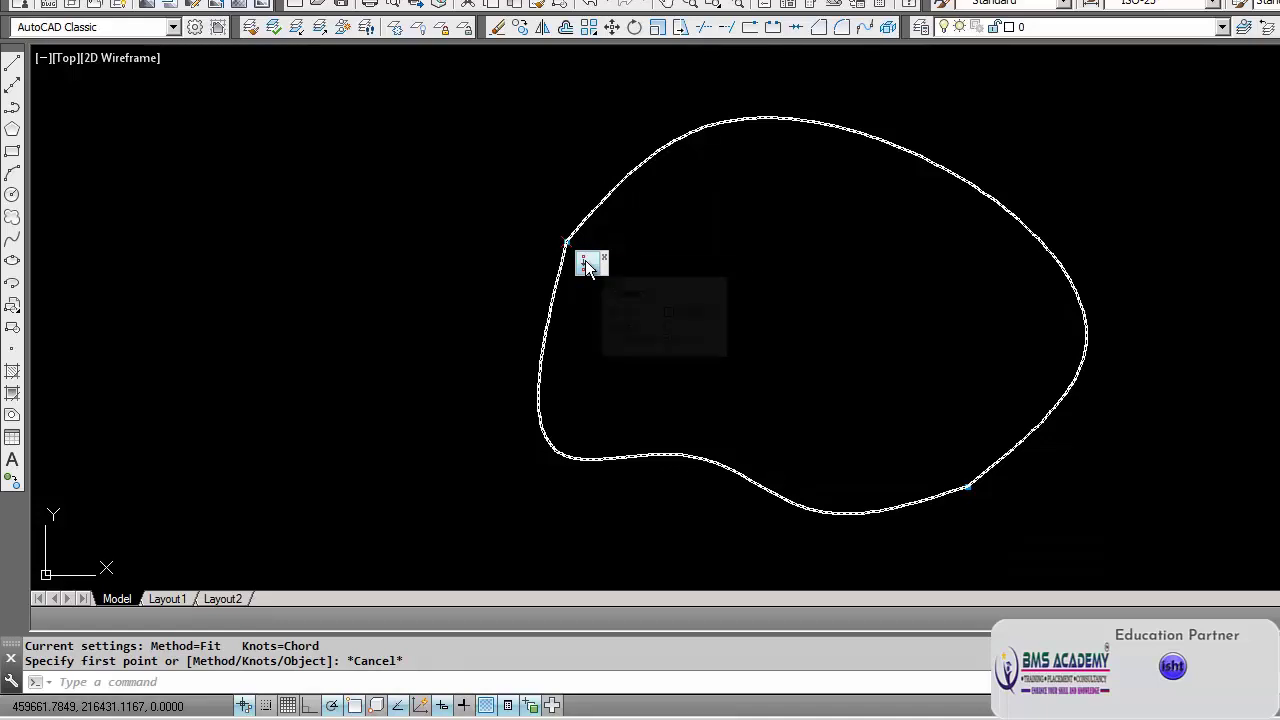
{"action": "left_click", "coordinate": [598, 272]}
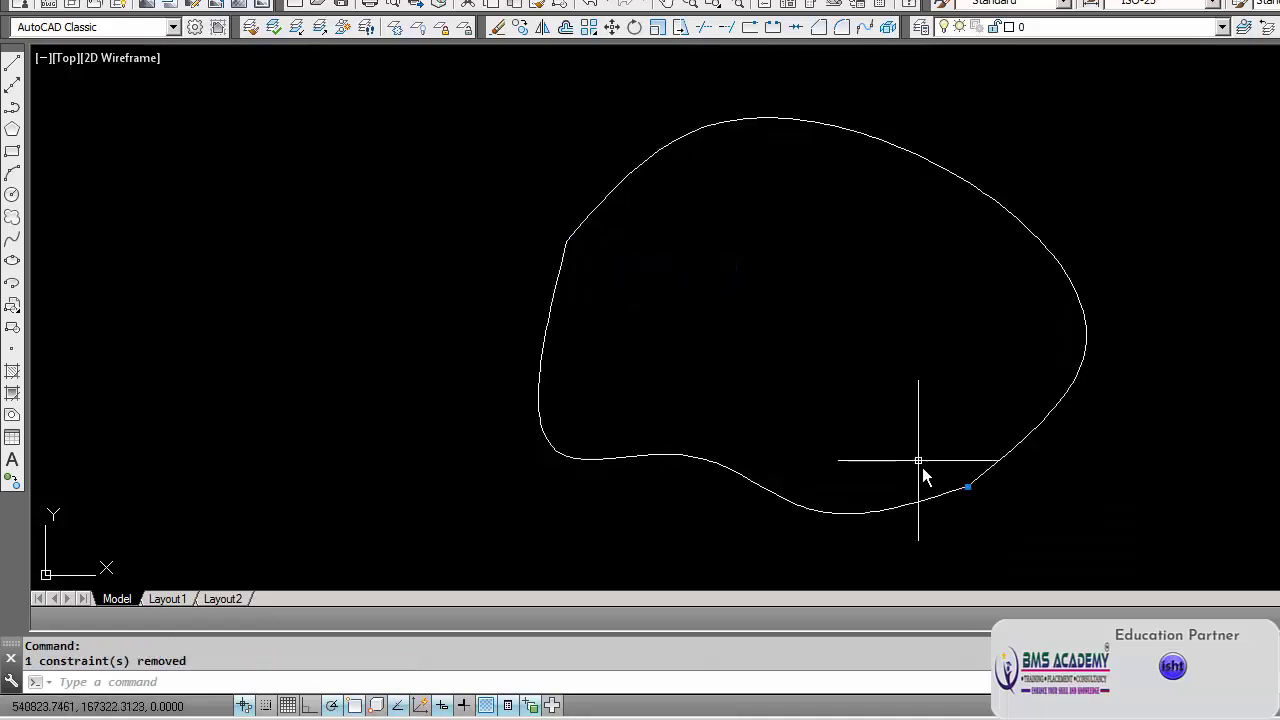
{"action": "right_click", "coordinate": [967, 487]}
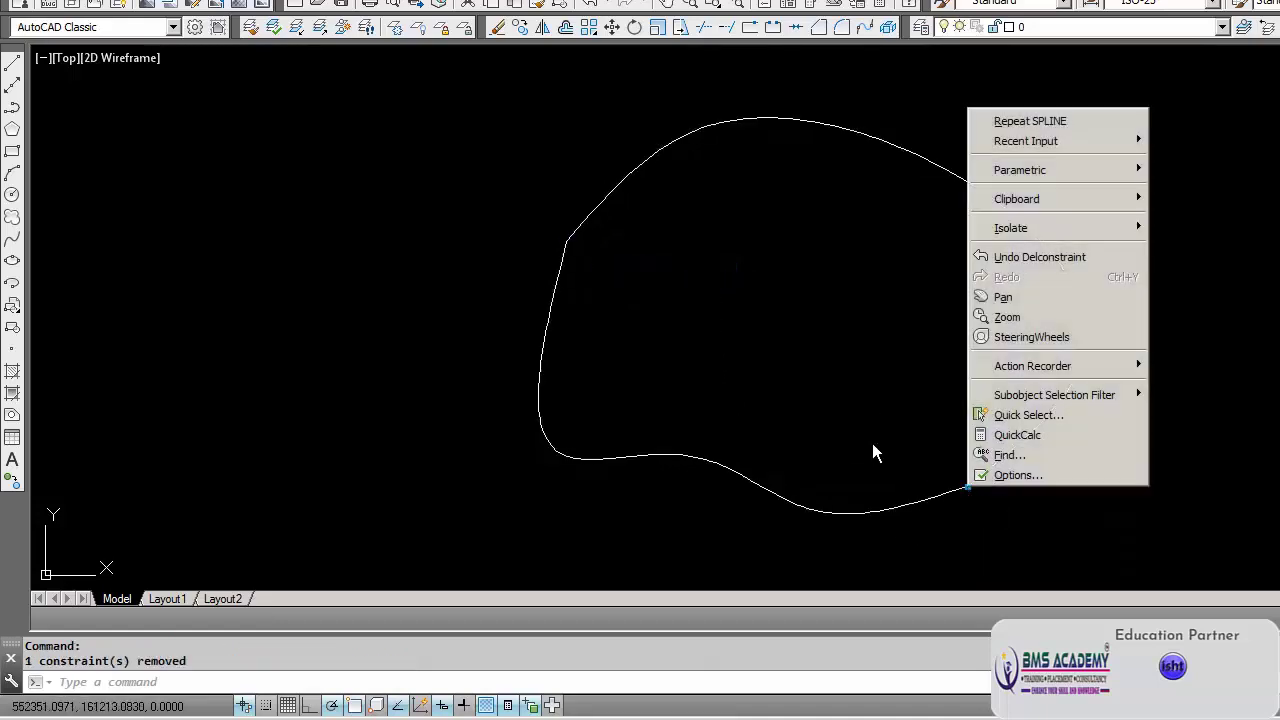
{"action": "key", "text": "Escape"}
{"action": "right_click", "coordinate": [967, 487]}
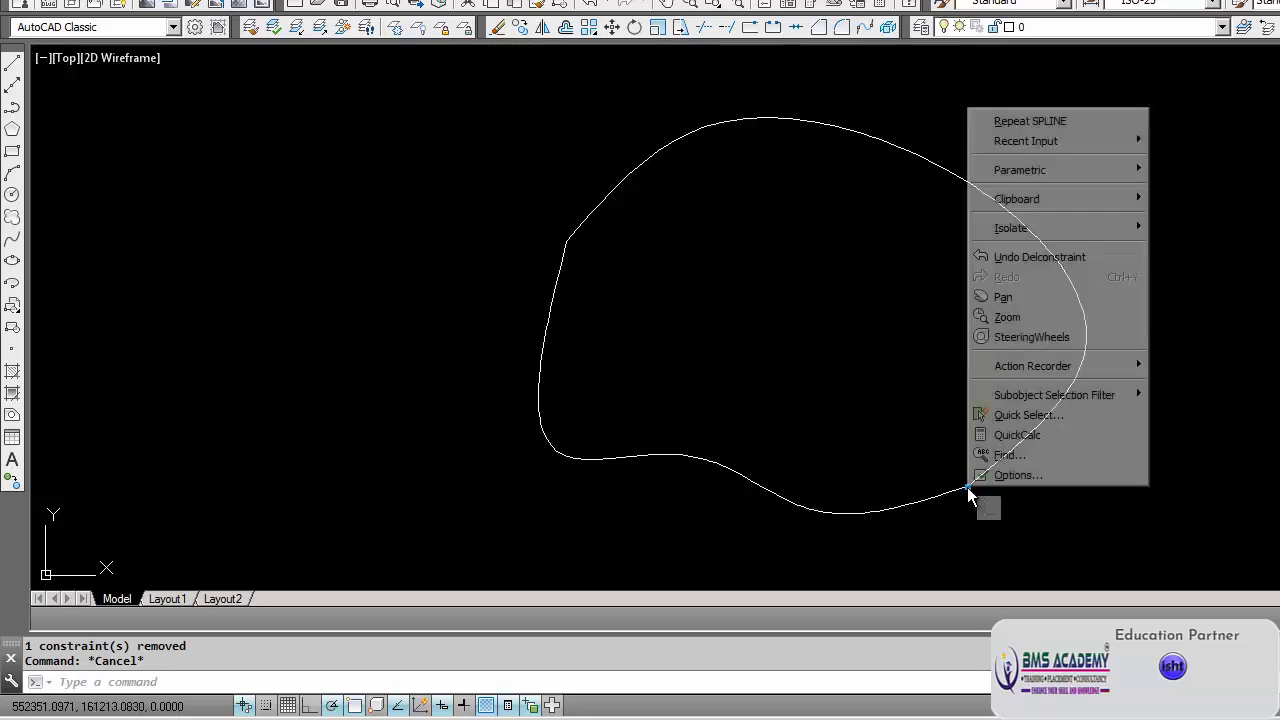
{"action": "key", "text": "Escape"}
{"action": "right_click", "coordinate": [990, 510]}
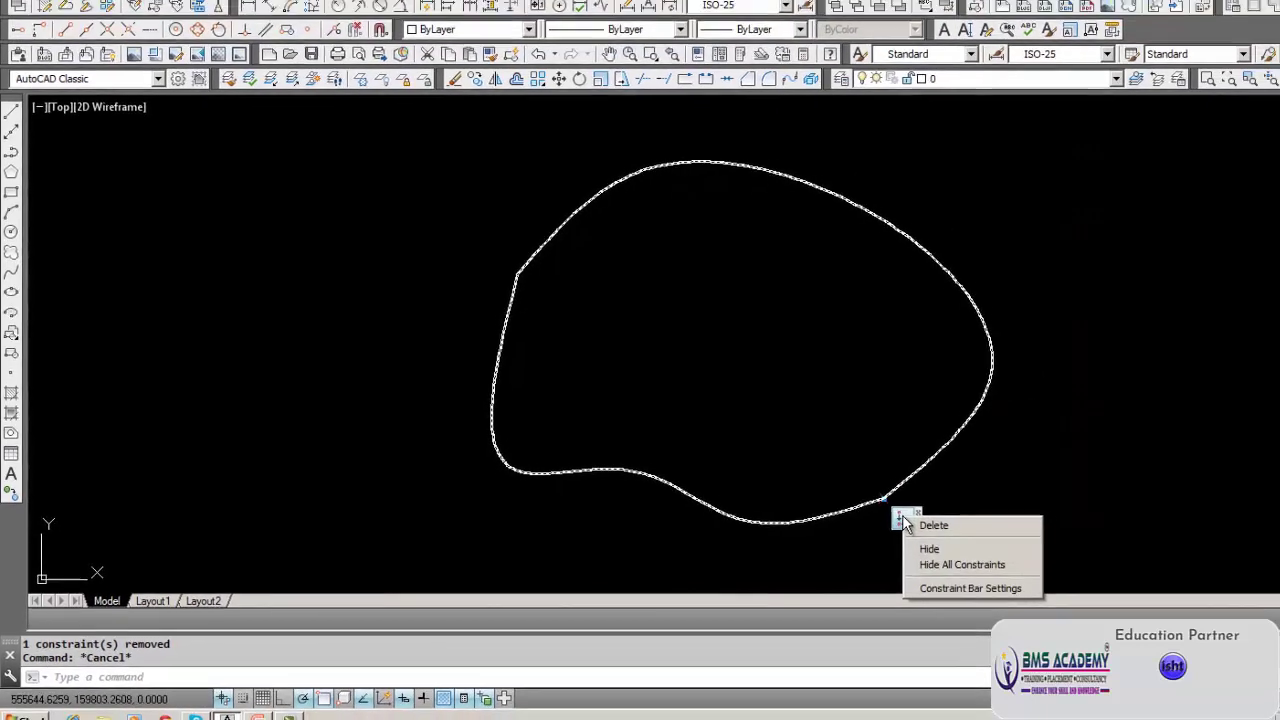
{"action": "left_click", "coordinate": [1018, 530]}
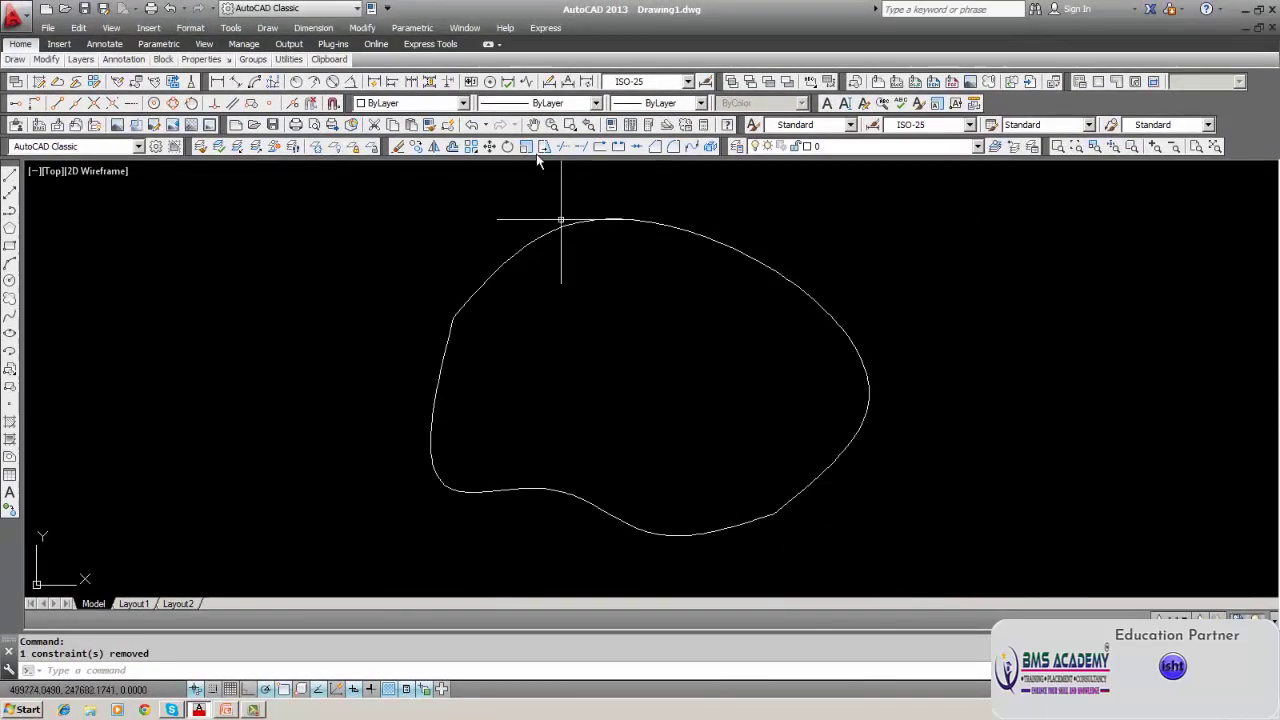
Apply a Smooth constraint between the two splines at their left junction.
{"action": "left_click", "coordinate": [426, 28]}
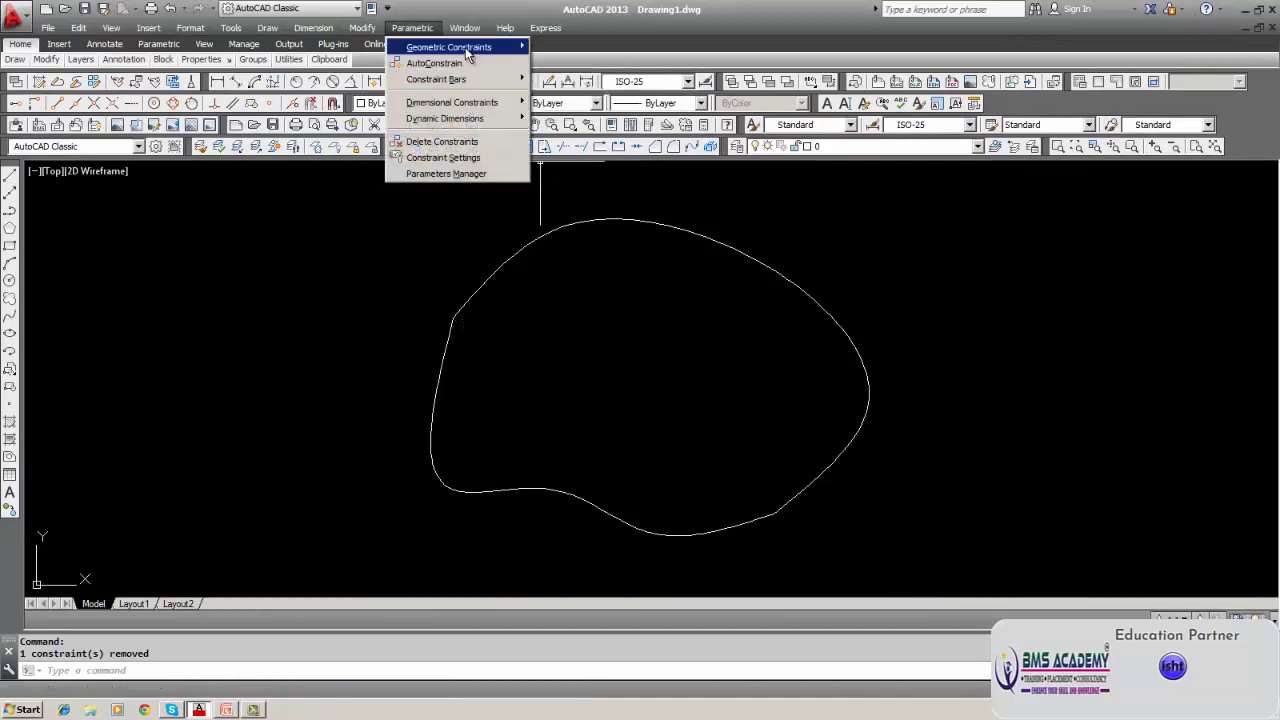
{"action": "mouse_move", "coordinate": [465, 47]}
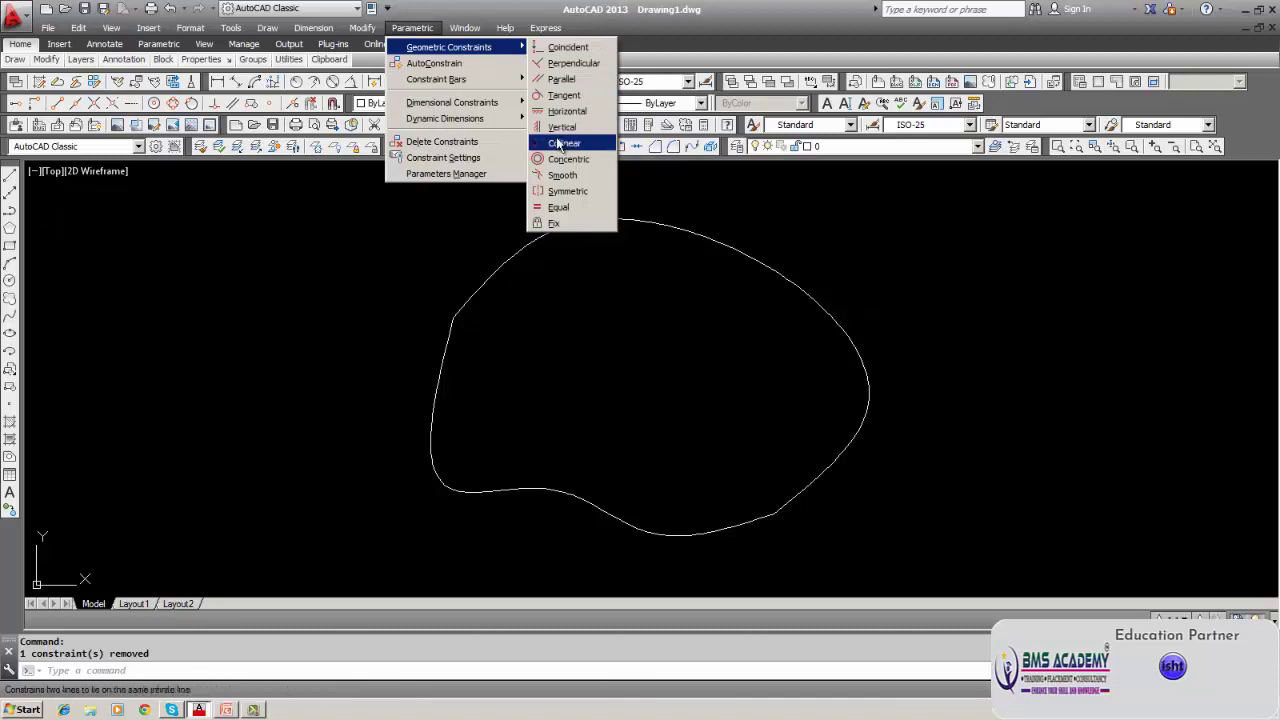
{"action": "left_click", "coordinate": [560, 176]}
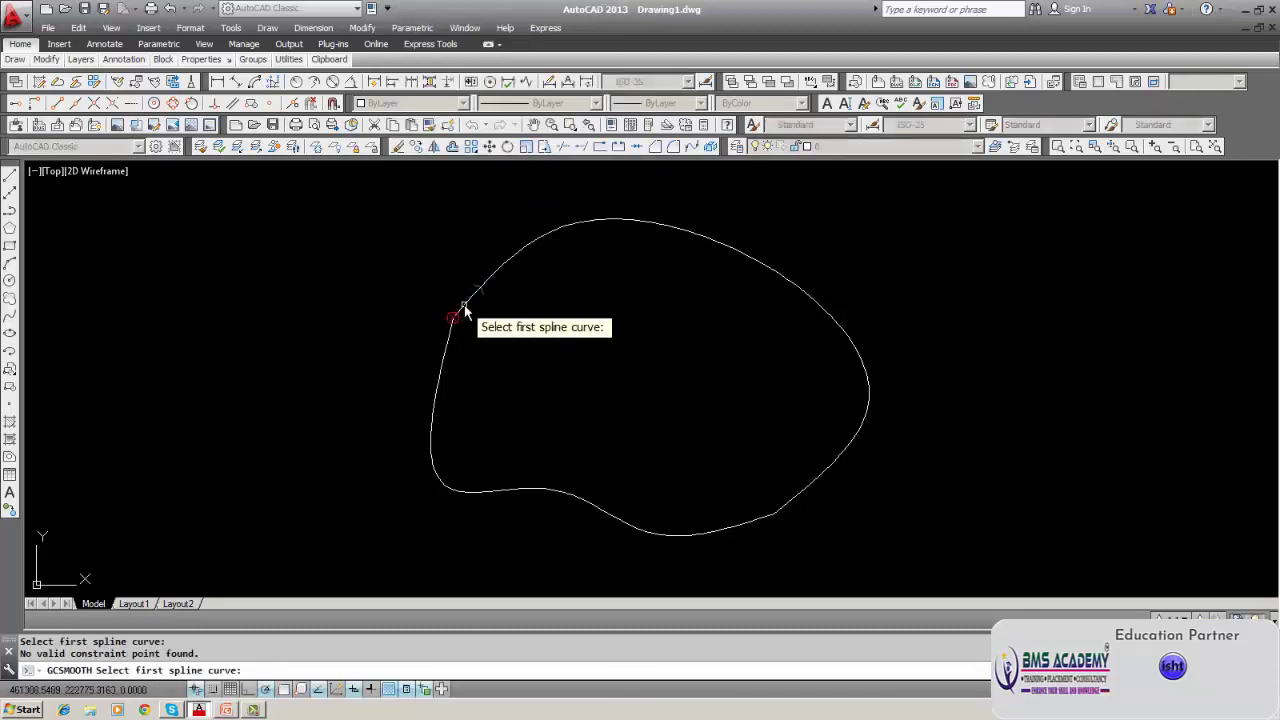
{"action": "left_click", "coordinate": [463, 305]}
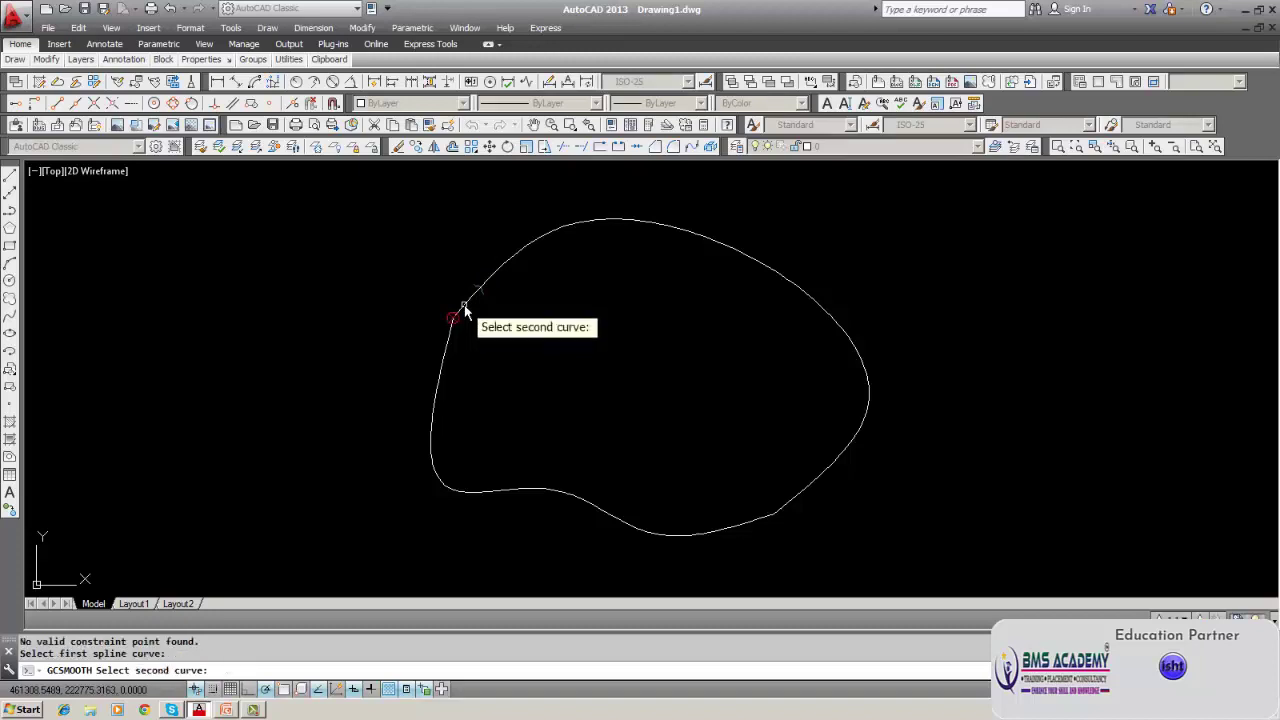
{"action": "left_click", "coordinate": [449, 346]}
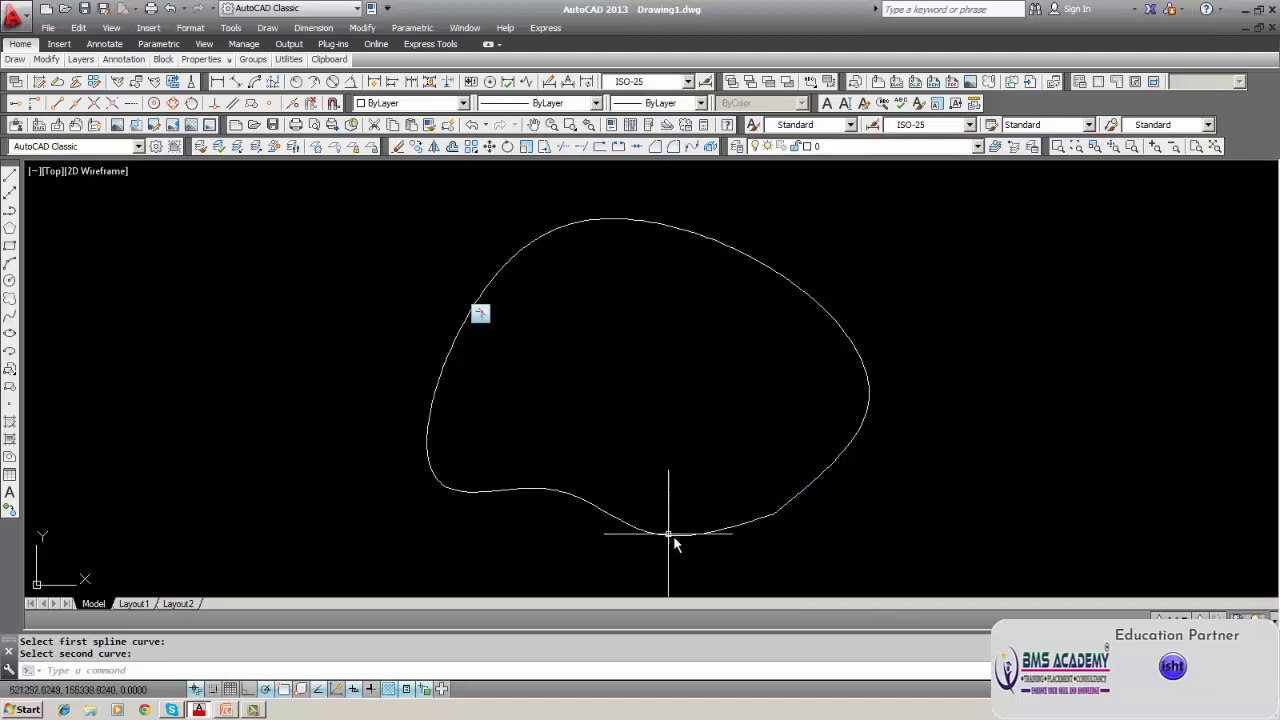
{"action": "key", "text": "Escape"}
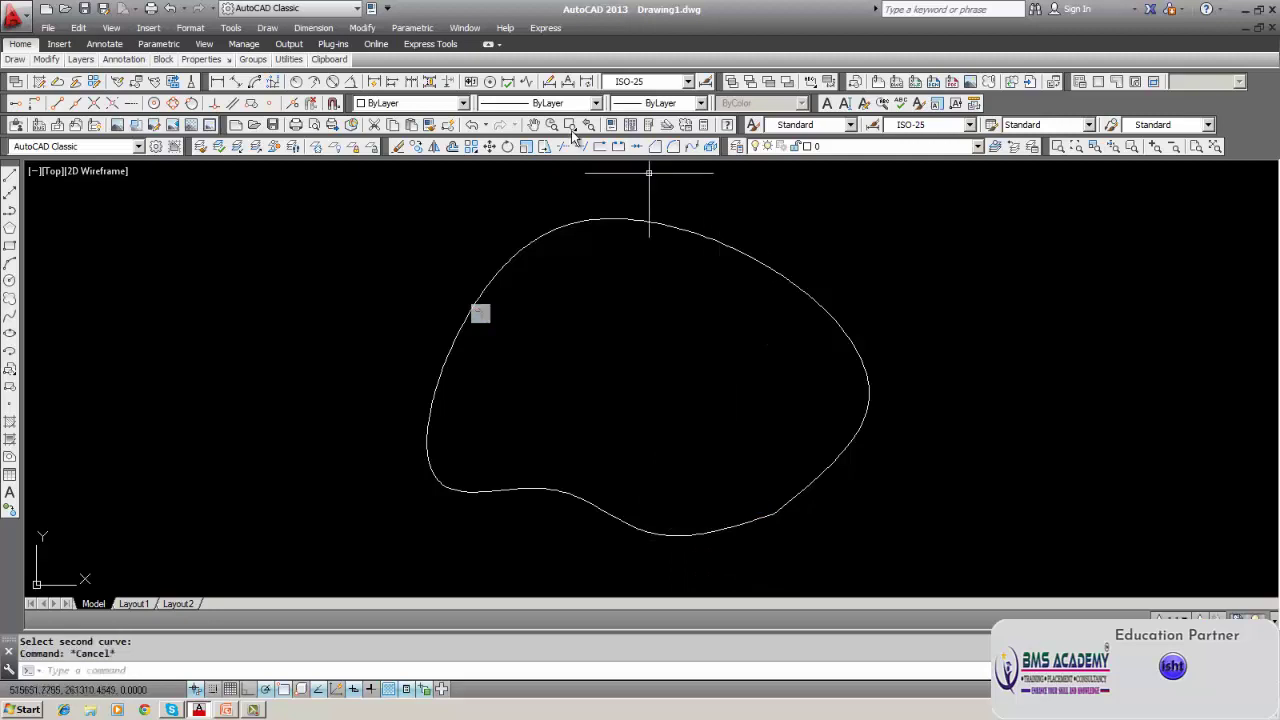
Apply a second Smooth constraint at the splines' lower-right junction.
{"action": "left_click", "coordinate": [412, 28]}
{"action": "mouse_move", "coordinate": [450, 47]}
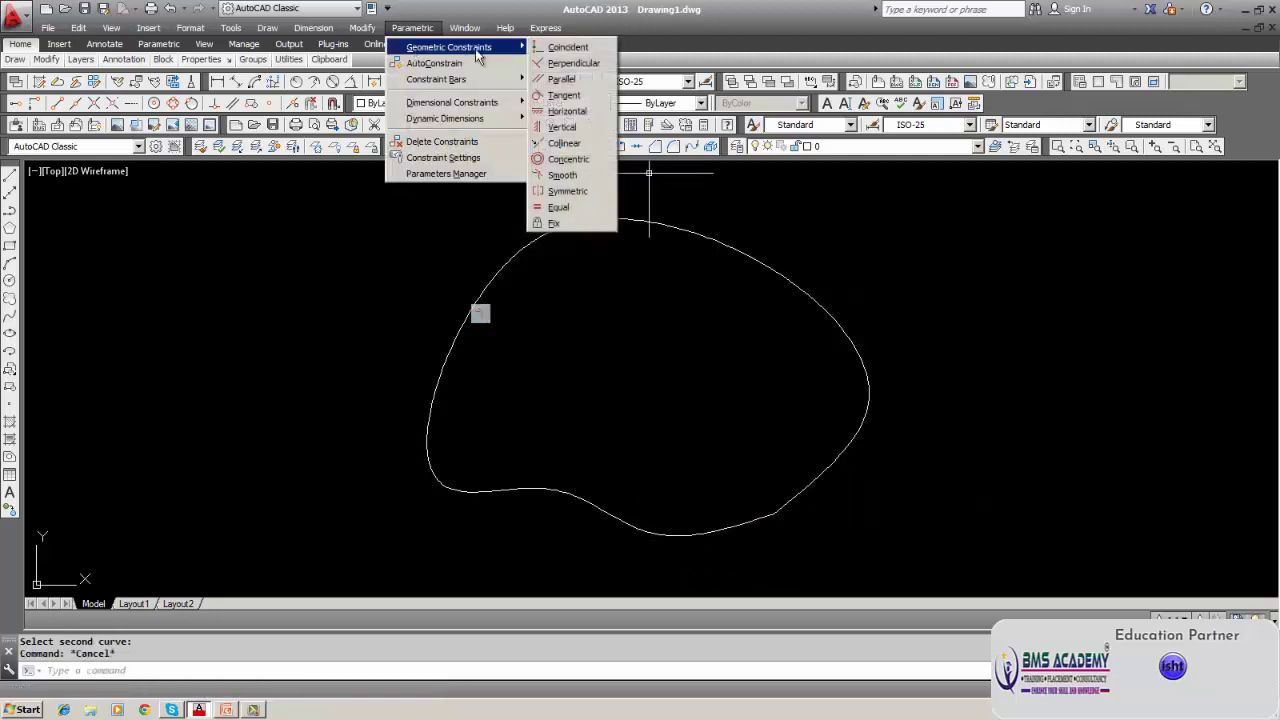
{"action": "left_click", "coordinate": [601, 176]}
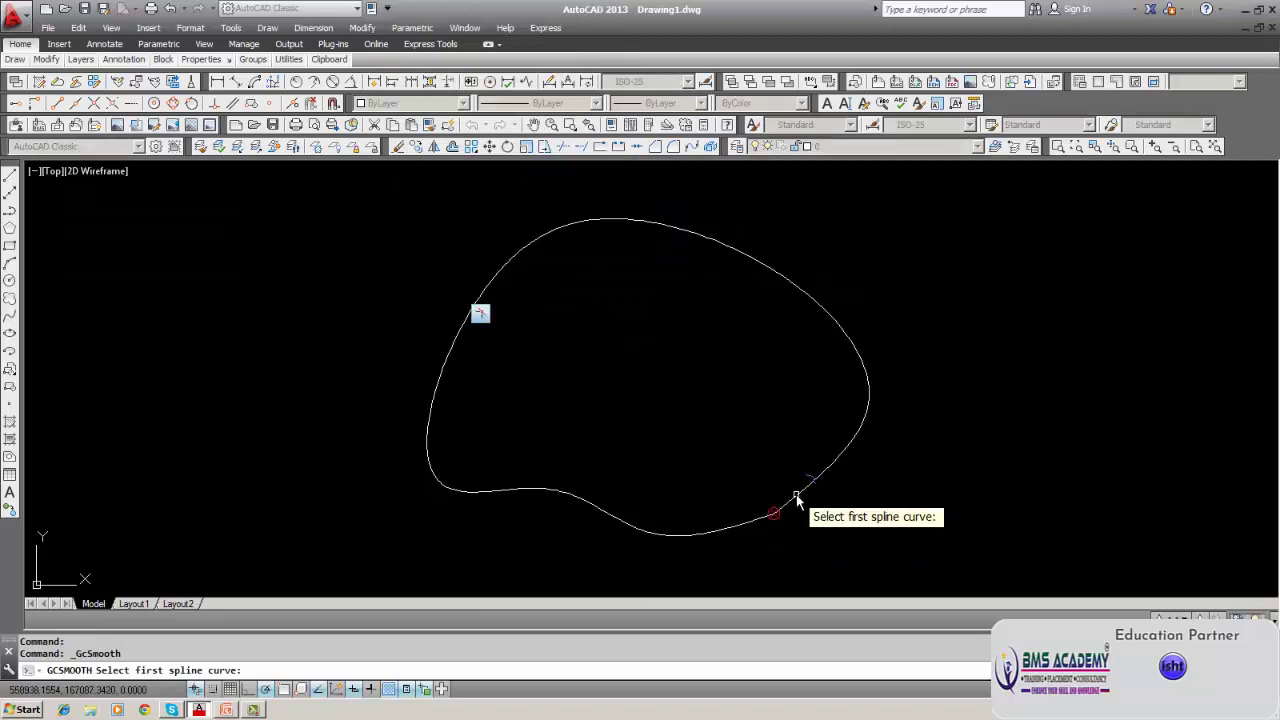
{"action": "left_click", "coordinate": [797, 496]}
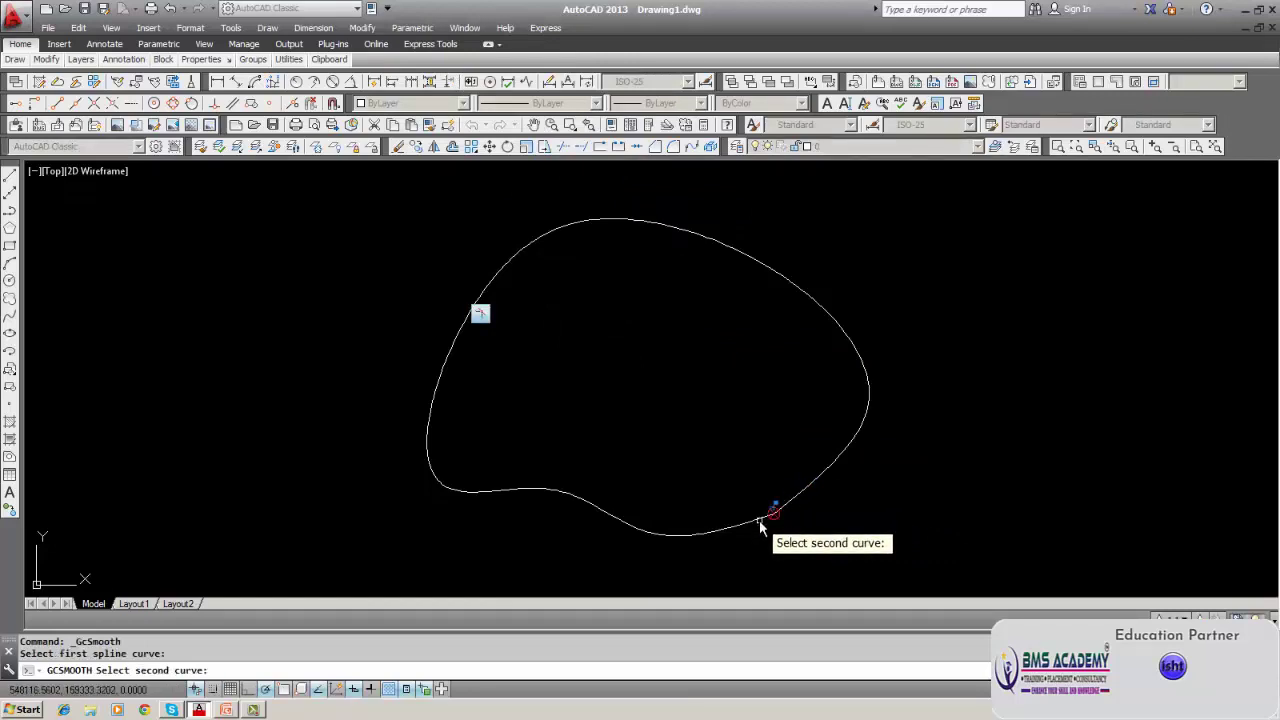
{"action": "left_click", "coordinate": [759, 522]}
{"action": "key", "text": "Escape"}
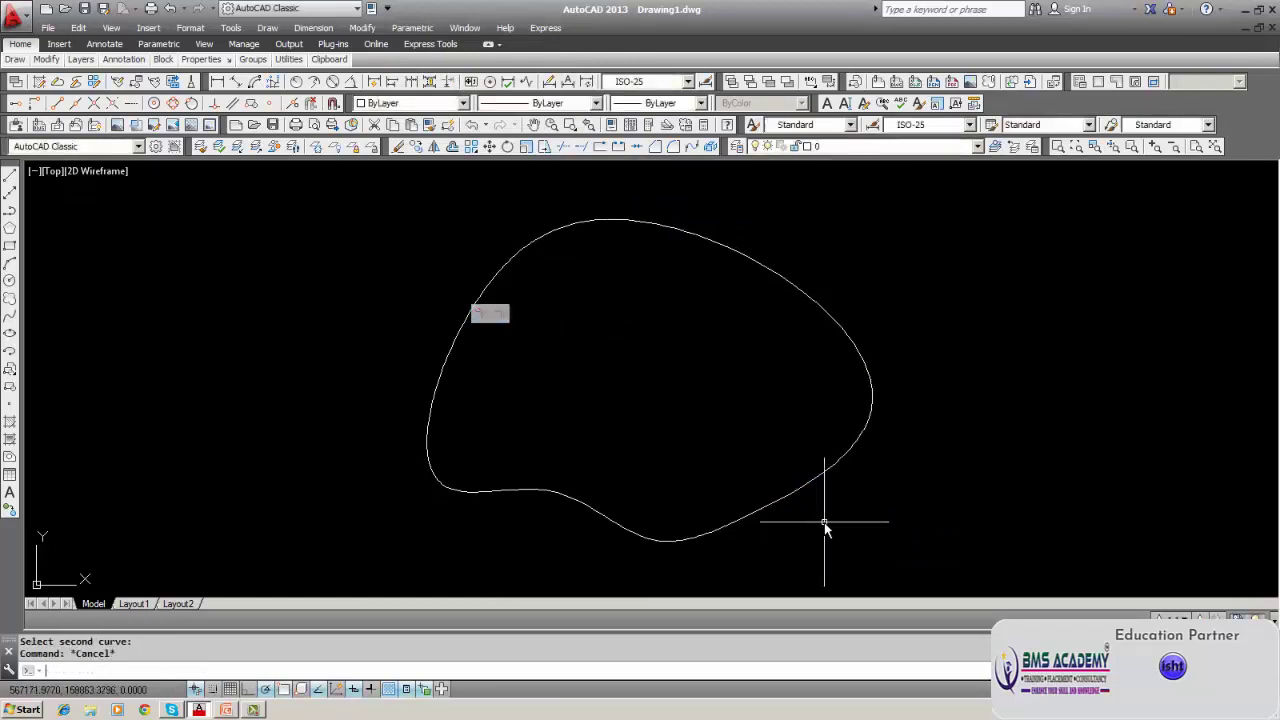
Erase both splines with a window selection, leaving the drawing empty.
{"action": "middle_click_drag", "start_coordinate": [824, 524], "coordinate": [817, 521]}
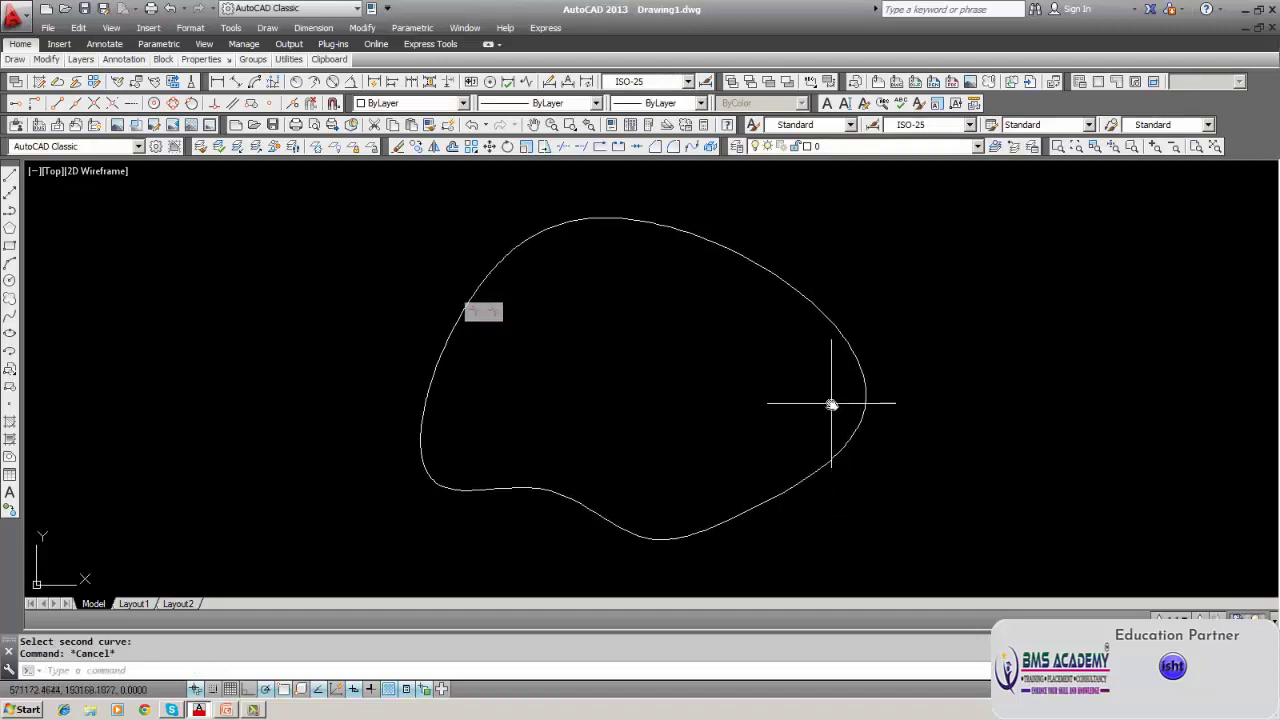
{"action": "left_click", "coordinate": [398, 146]}
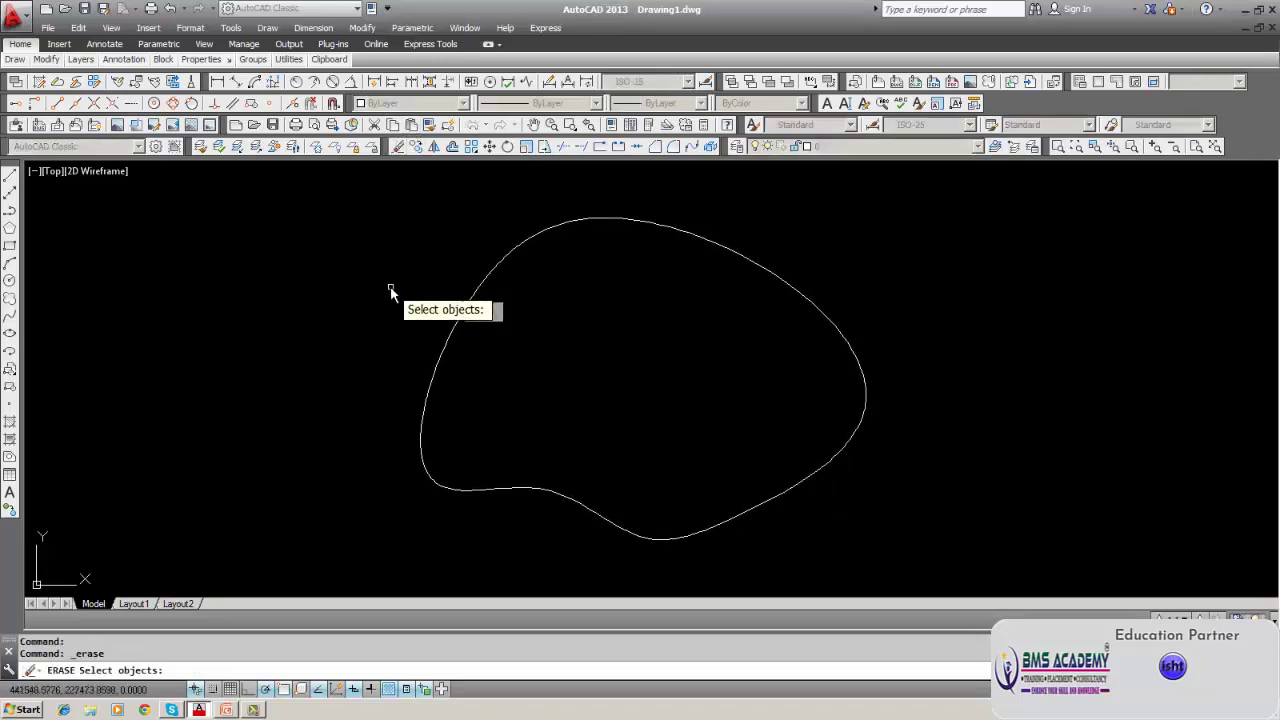
{"action": "key", "text": "Return"}
{"action": "left_click", "coordinate": [384, 220]}
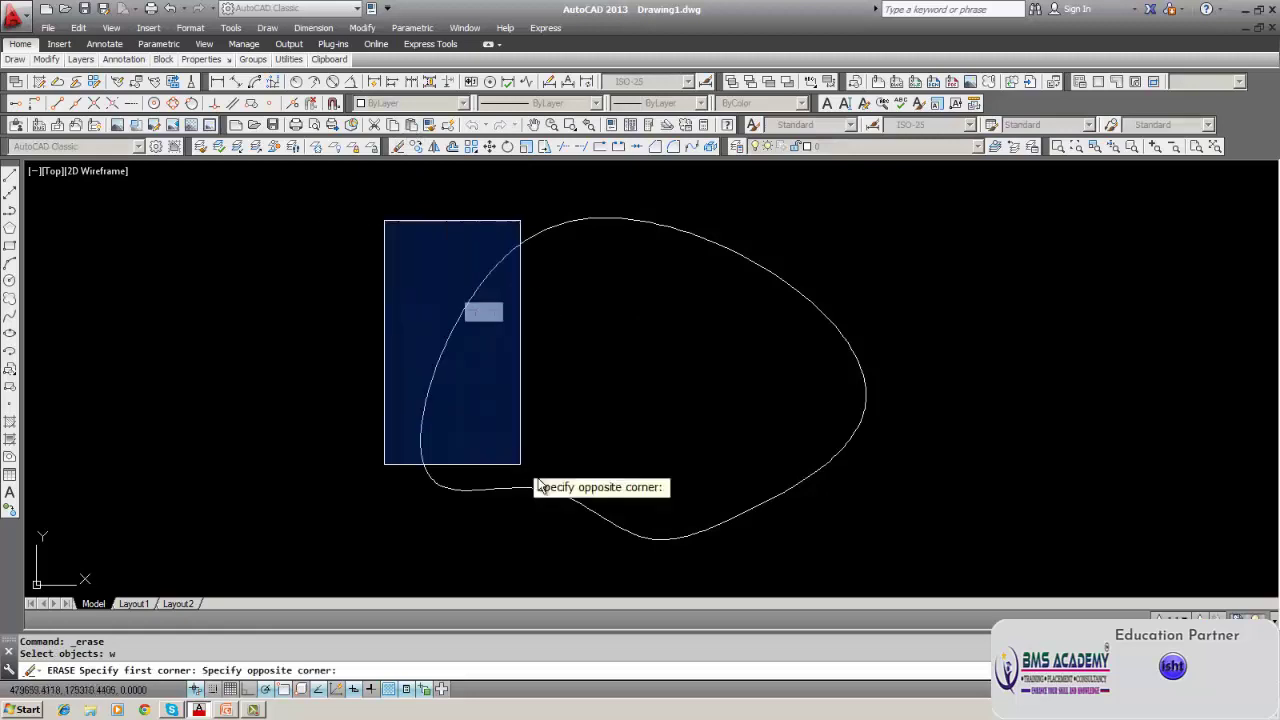
{"action": "left_click", "coordinate": [910, 552]}
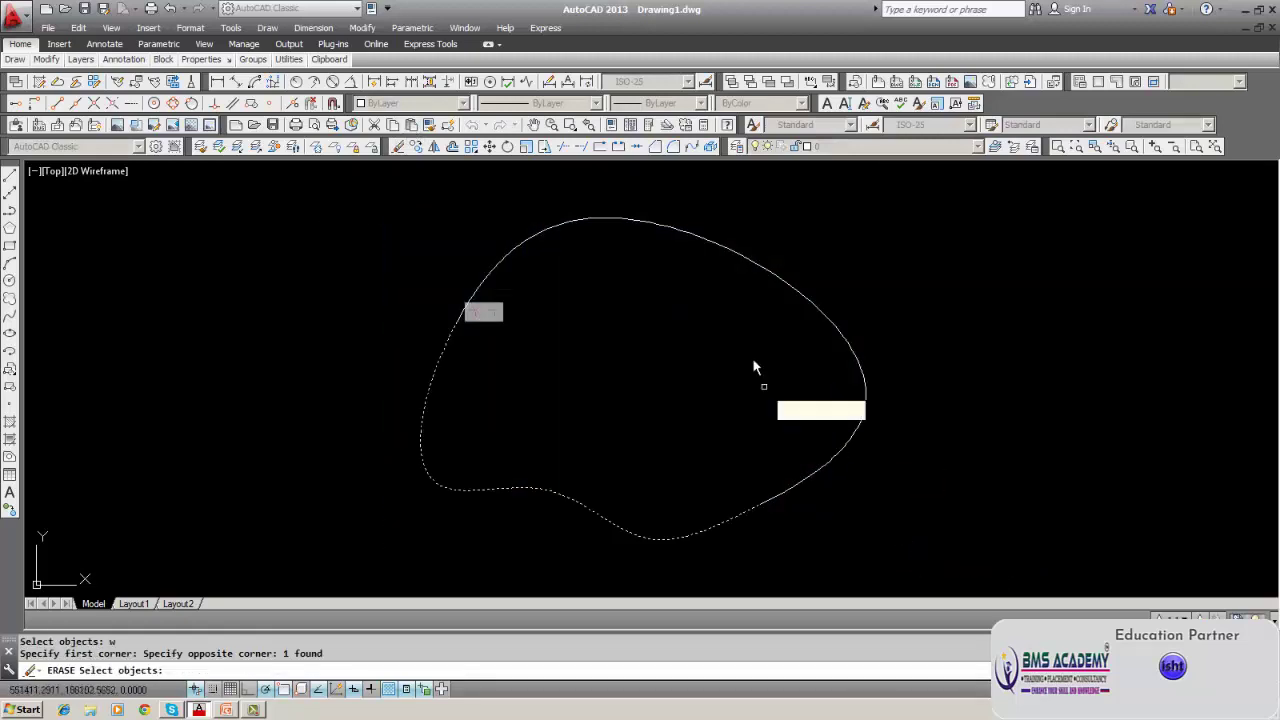
{"action": "left_click", "coordinate": [760, 266]}
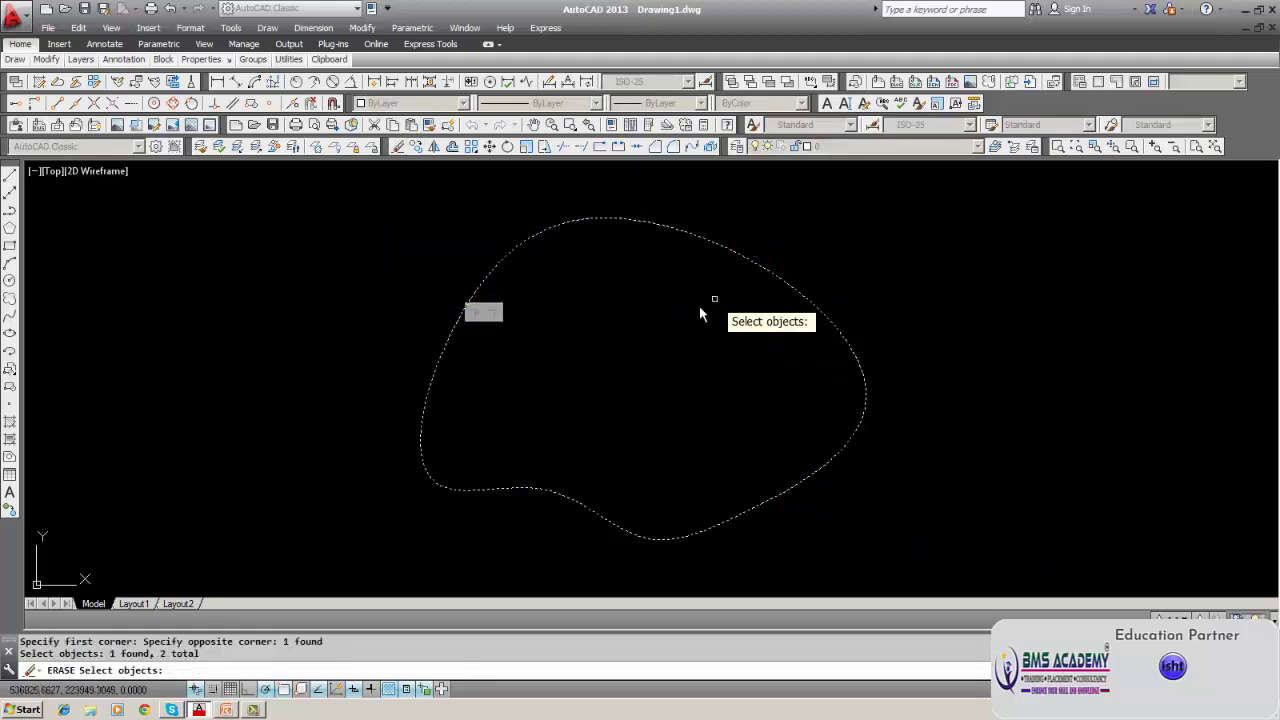
{"action": "key", "text": "Return"}
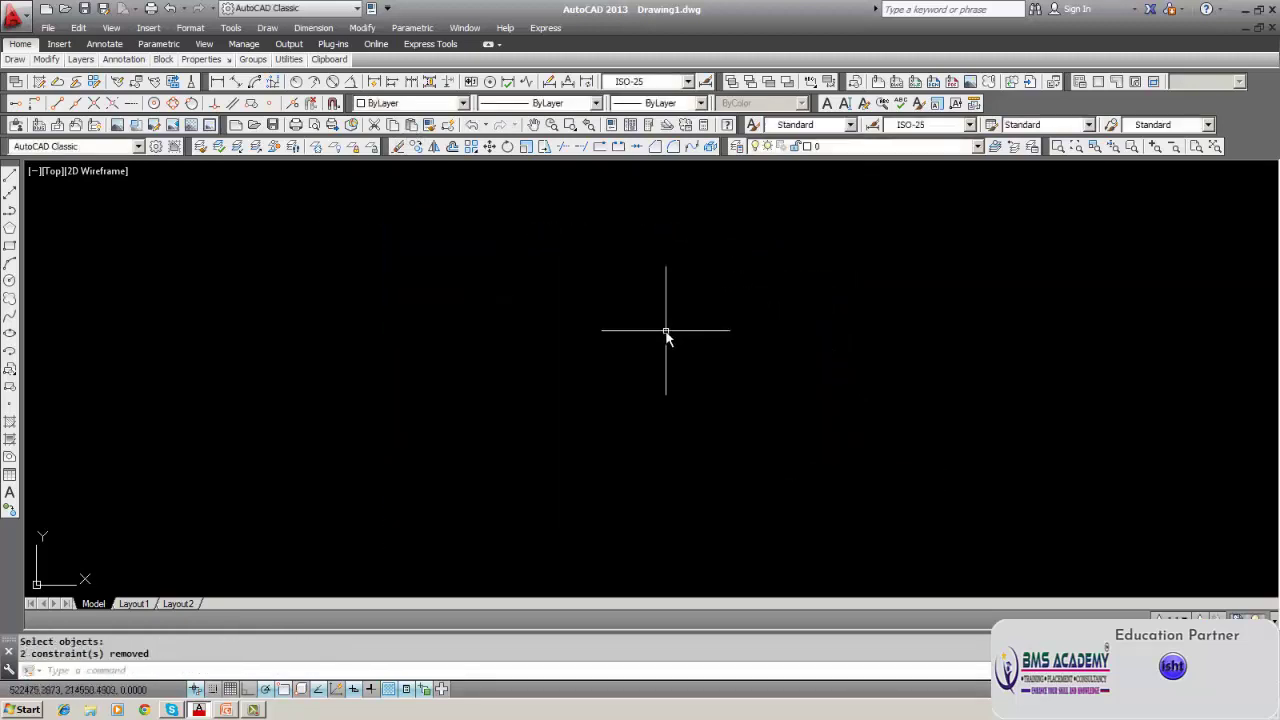
{"action": "left_click", "coordinate": [428, 32]}
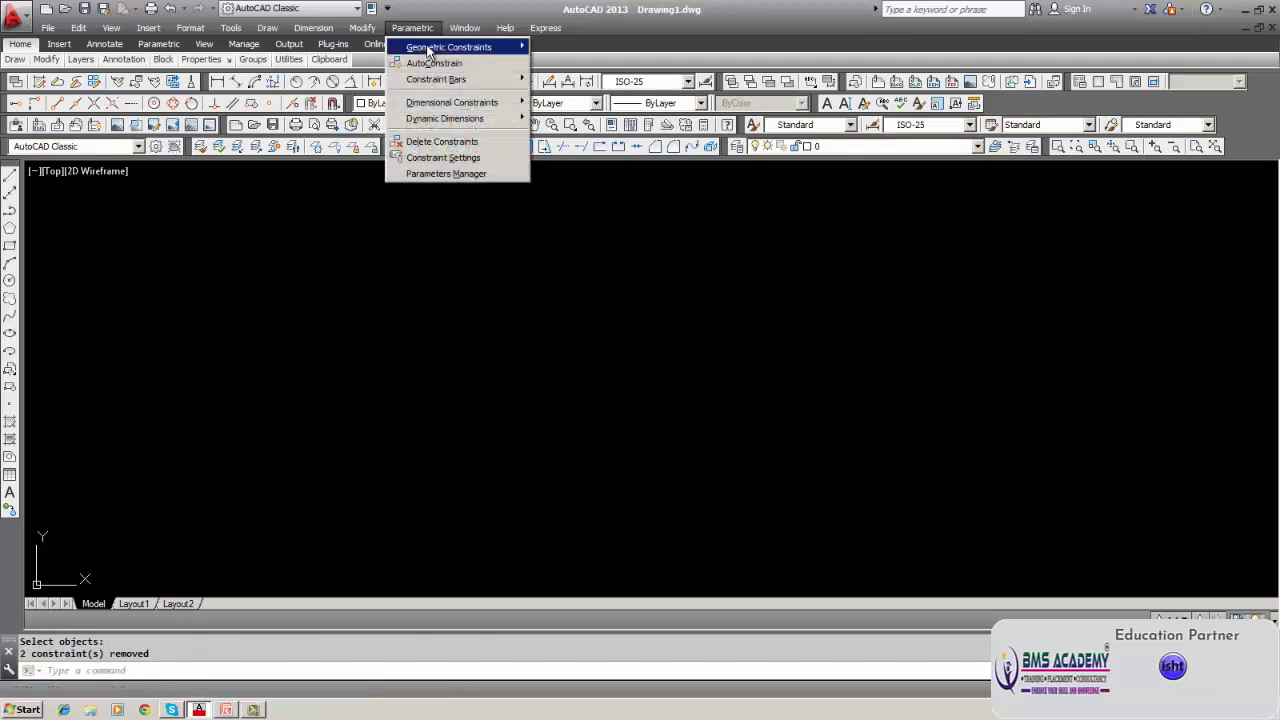
{"action": "mouse_move", "coordinate": [445, 48]}
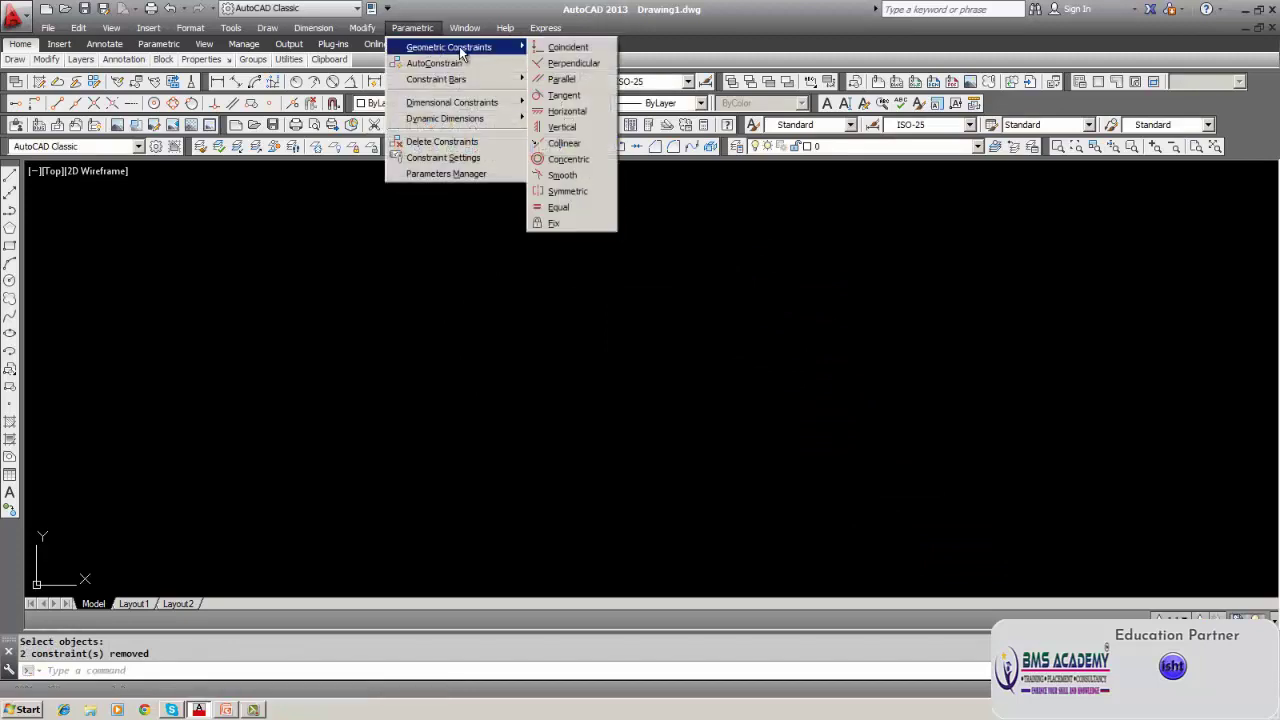
{"action": "left_click", "coordinate": [511, 345]}
{"action": "left_click", "coordinate": [490, 367]}
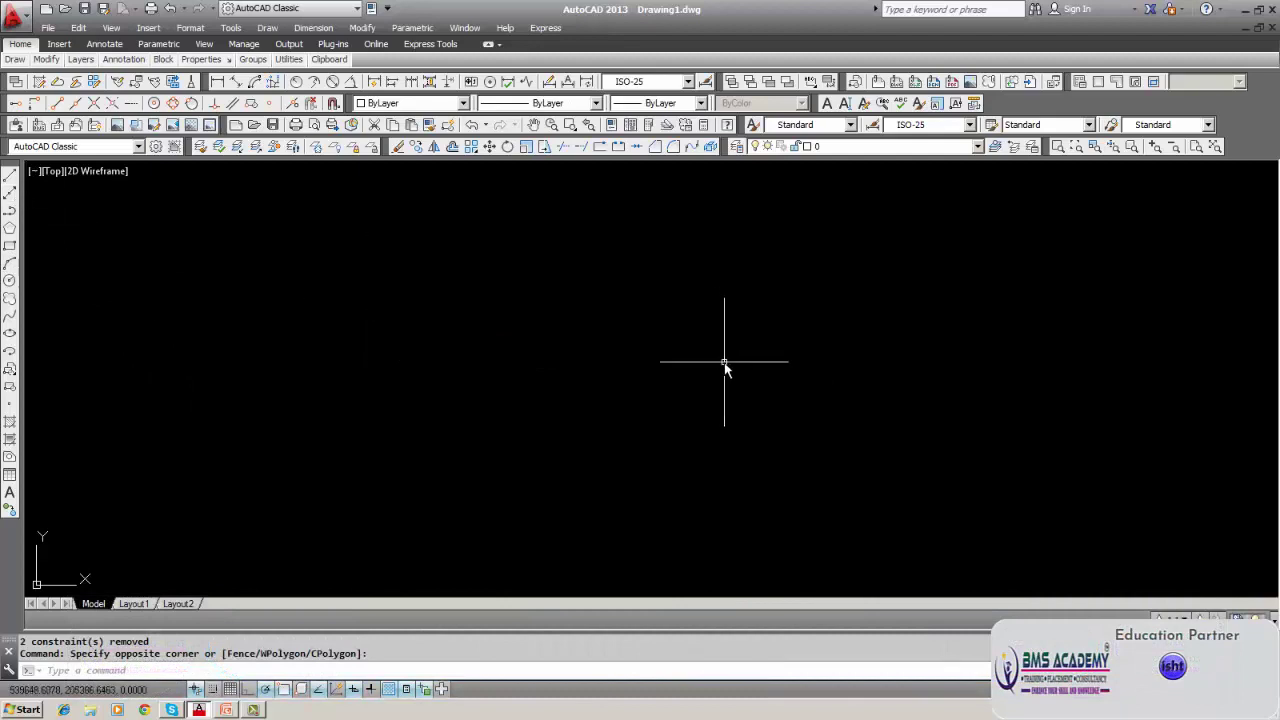
{"action": "left_click", "coordinate": [10, 176]}
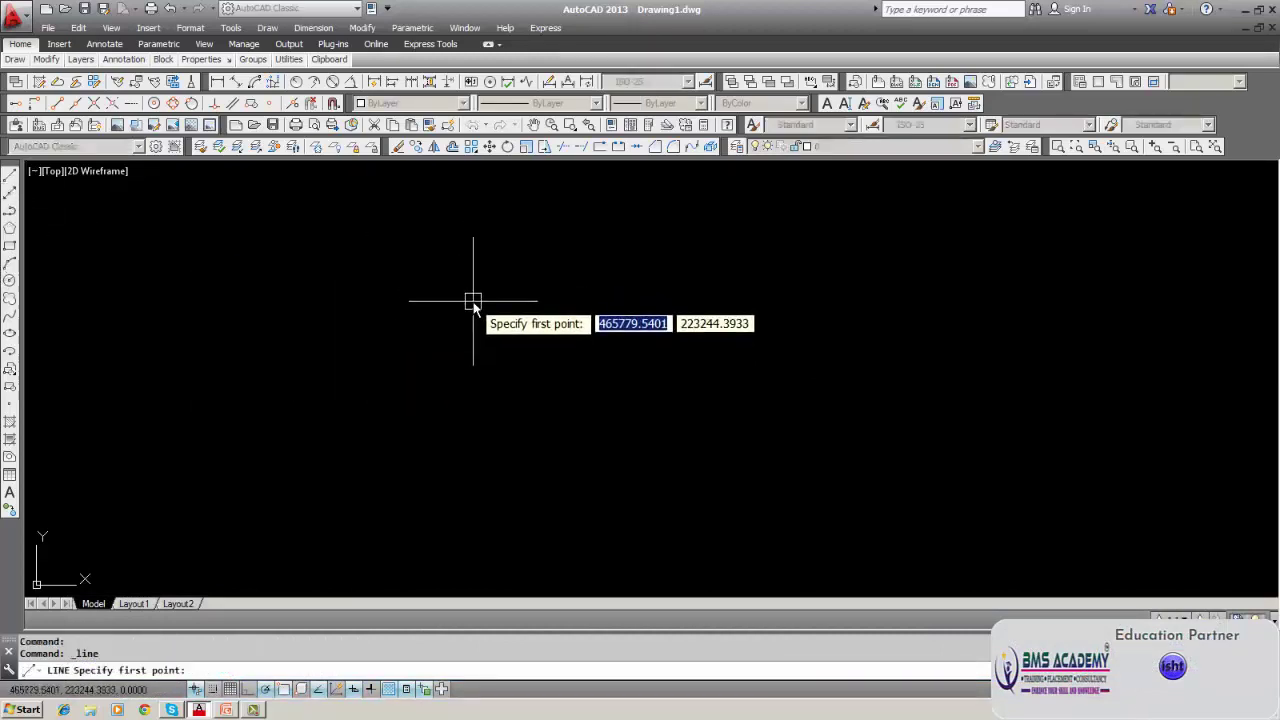
{"action": "key", "text": "Escape"}
{"action": "left_click", "coordinate": [412, 28]}
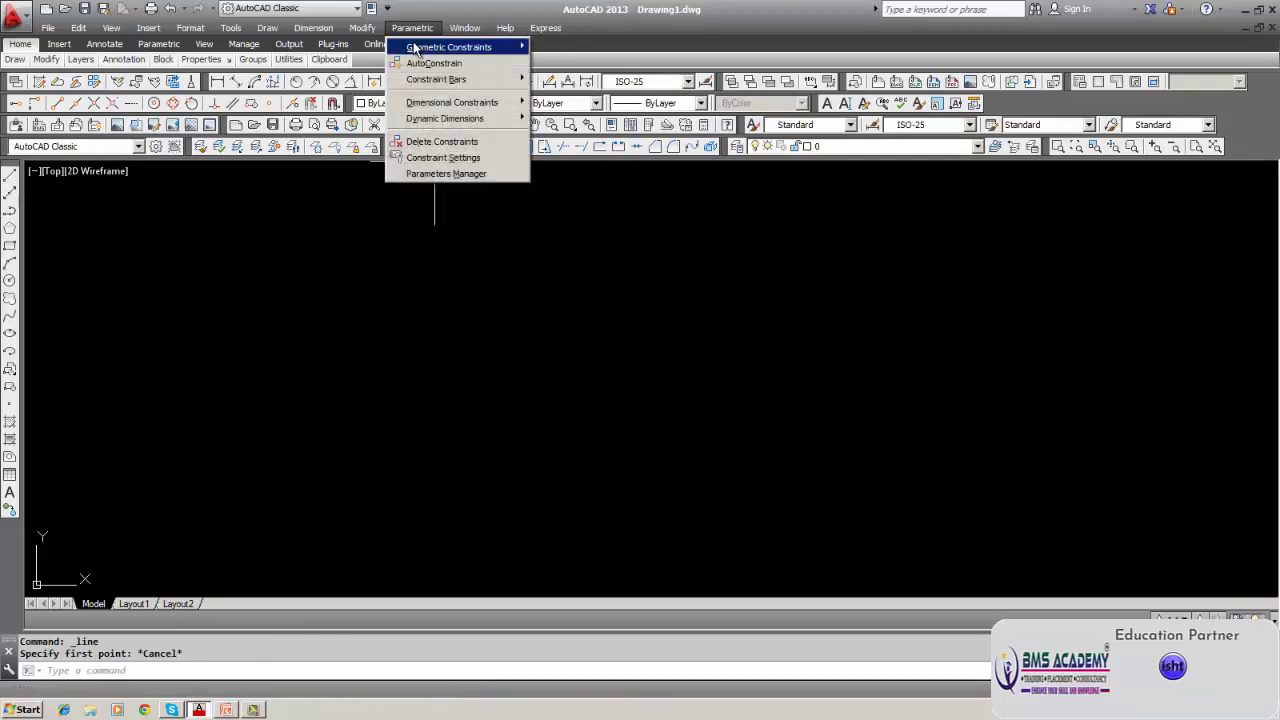
{"action": "mouse_move", "coordinate": [420, 48]}
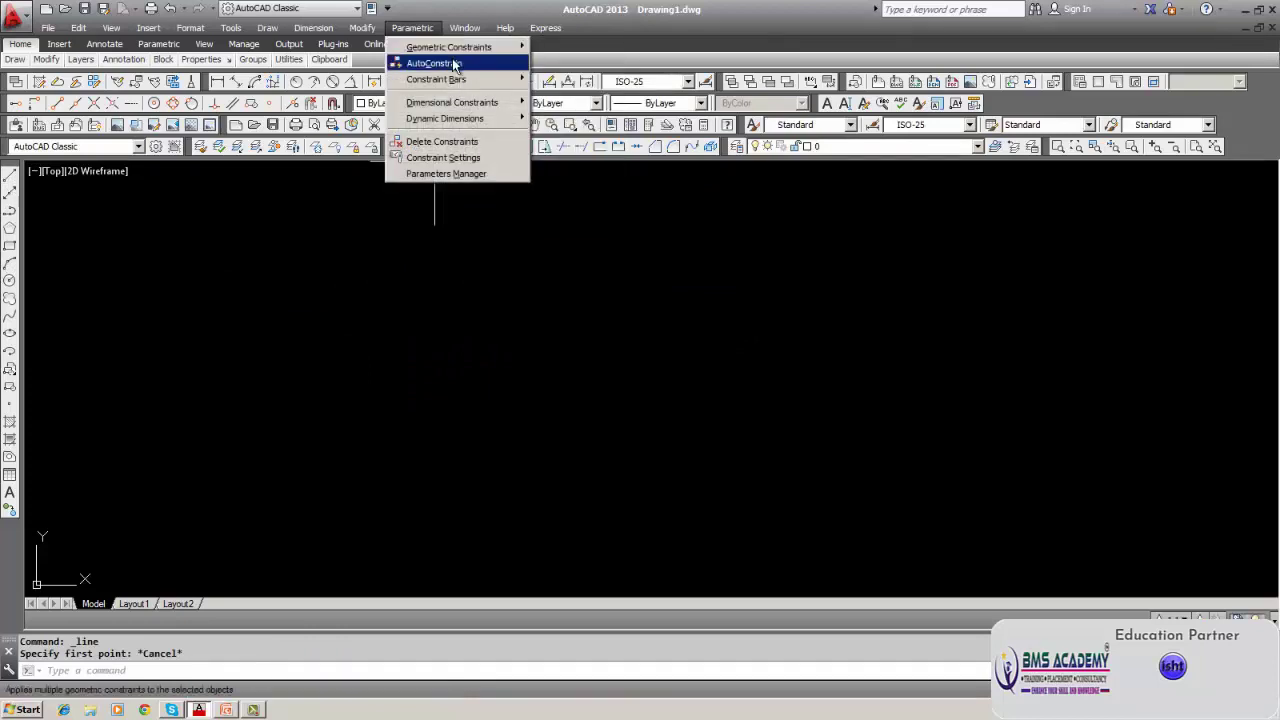
Draw the outline's left, bottom and short slanted lower-right lines from the top-left point.
{"action": "left_click", "coordinate": [267, 200]}
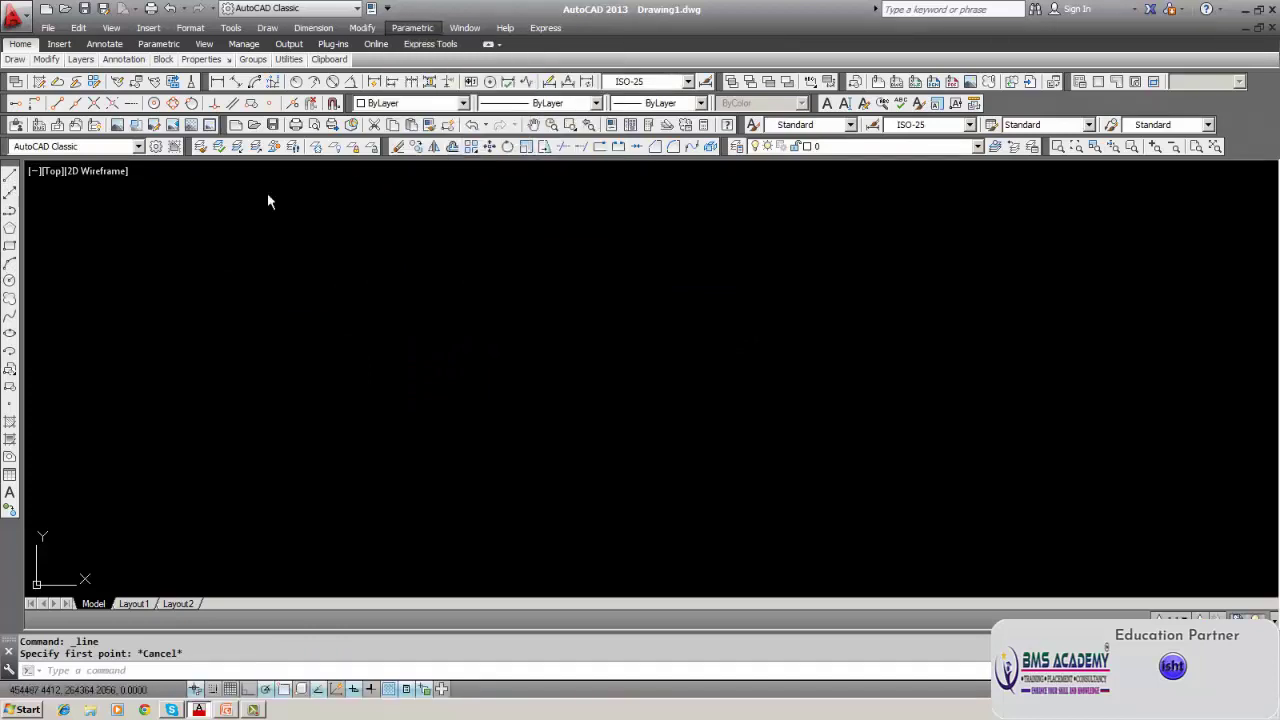
{"action": "left_click", "coordinate": [10, 176]}
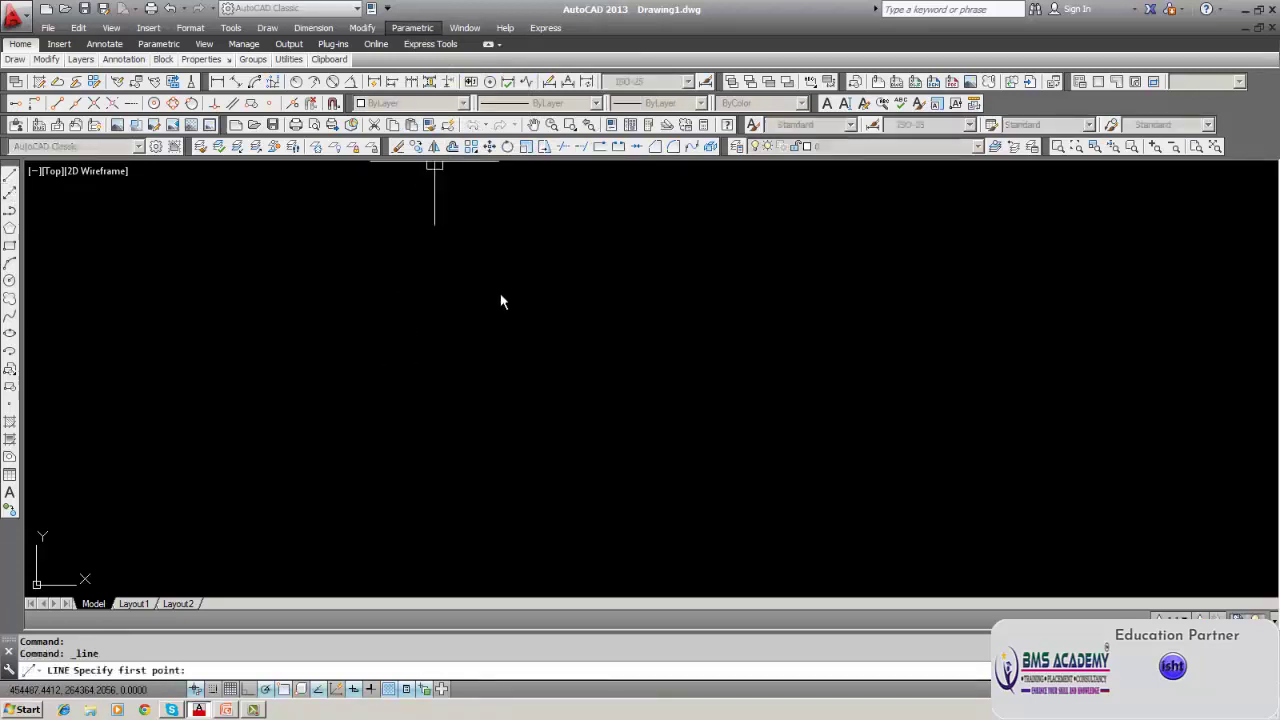
{"action": "left_click", "coordinate": [487, 257]}
{"action": "left_click", "coordinate": [398, 408]}
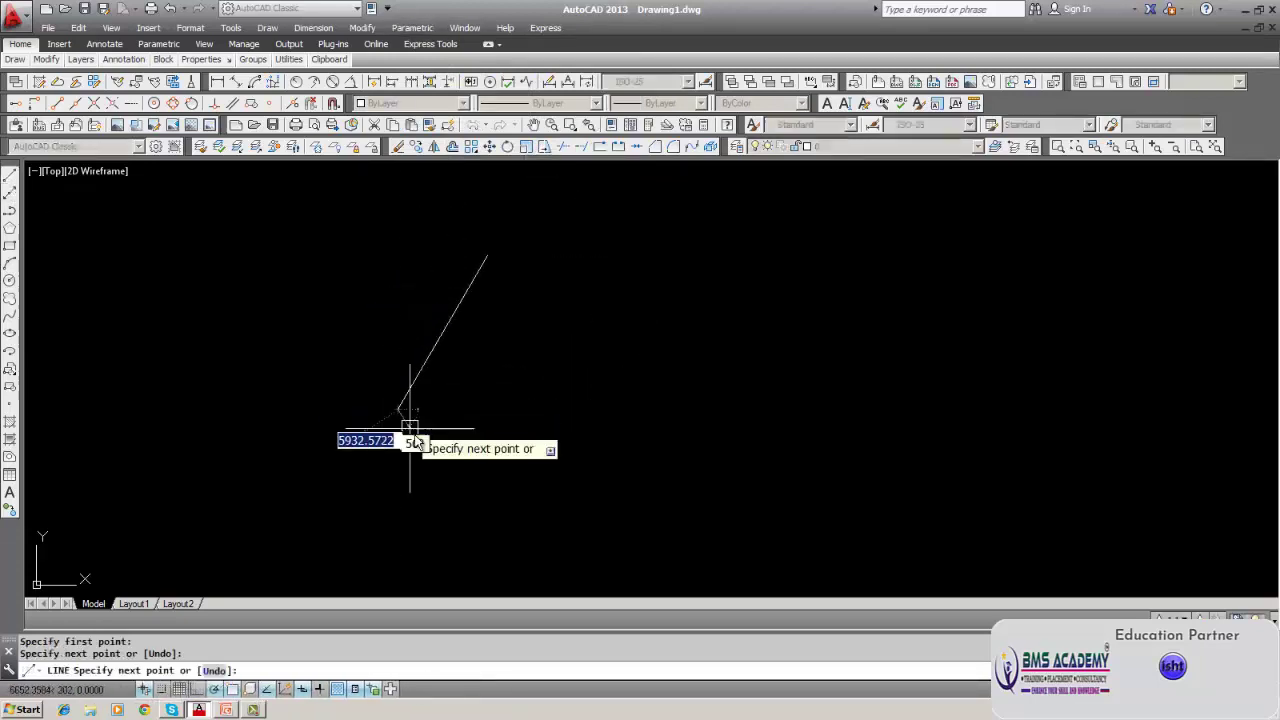
{"action": "left_click", "coordinate": [602, 463]}
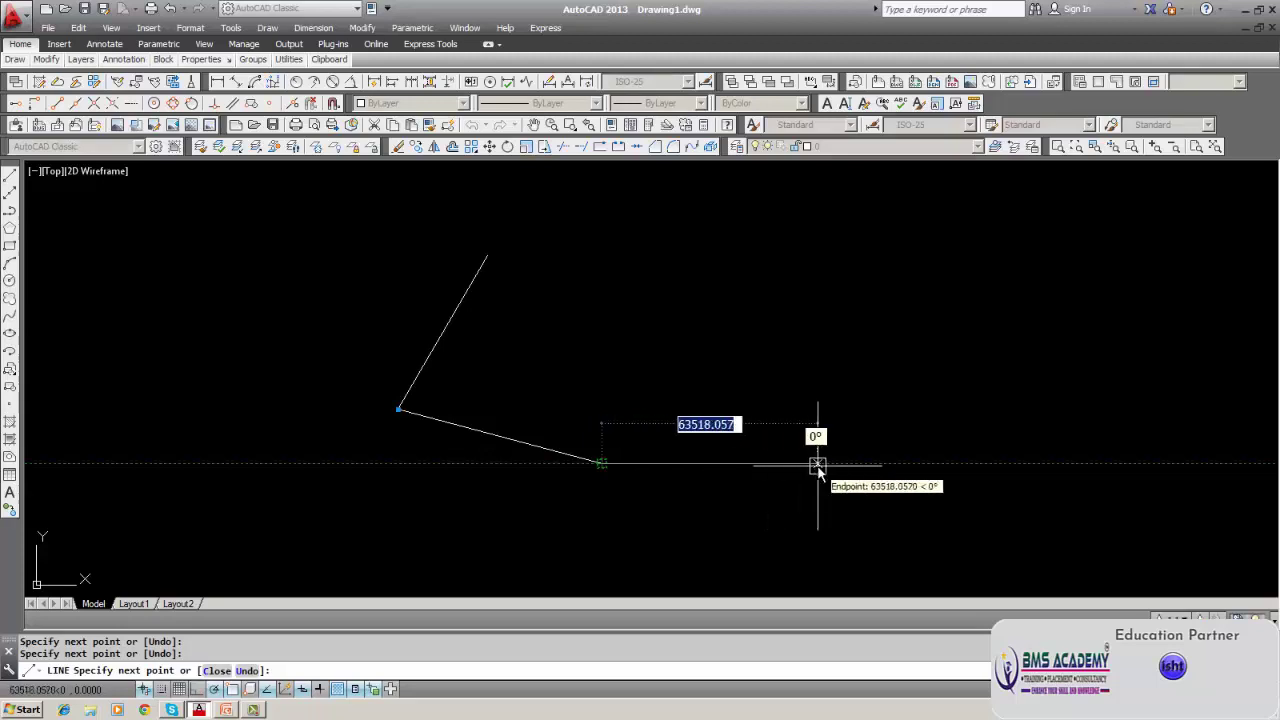
{"action": "left_click", "coordinate": [818, 463]}
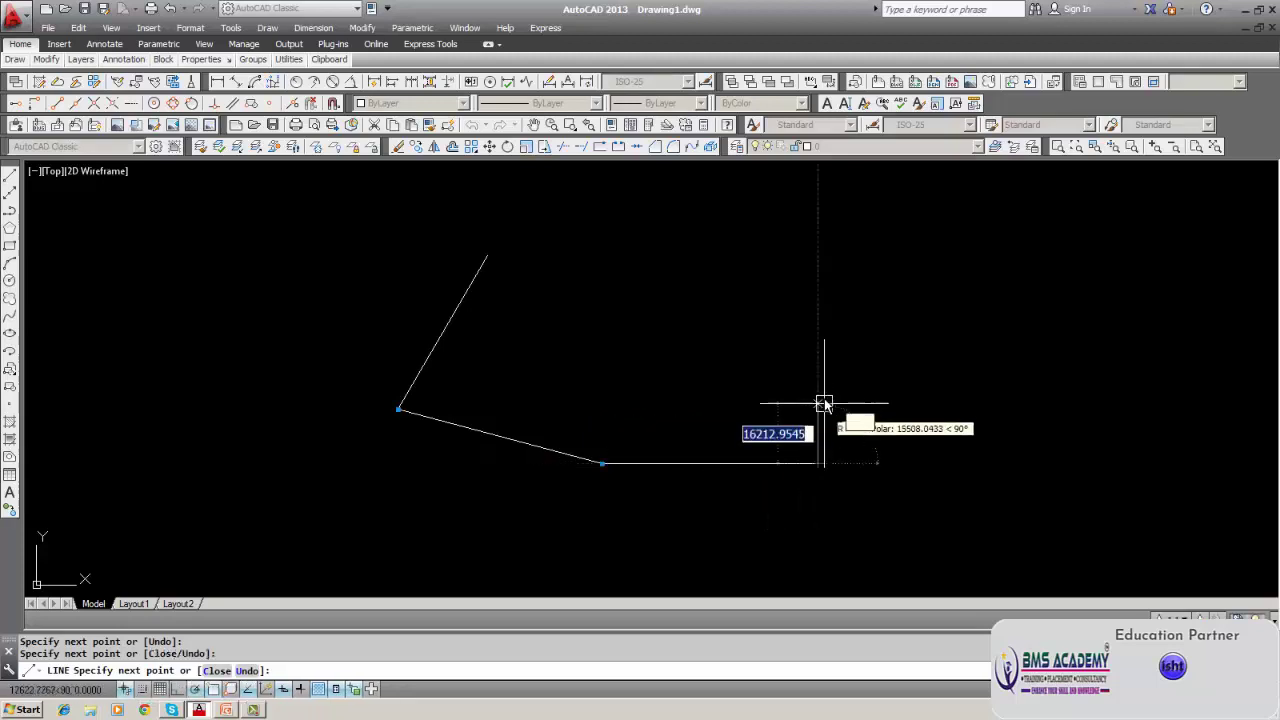
{"action": "left_click", "coordinate": [920, 408]}
Continue up the right side, around the stepped notch, and back to the top-left point.
{"action": "left_click", "coordinate": [920, 266]}
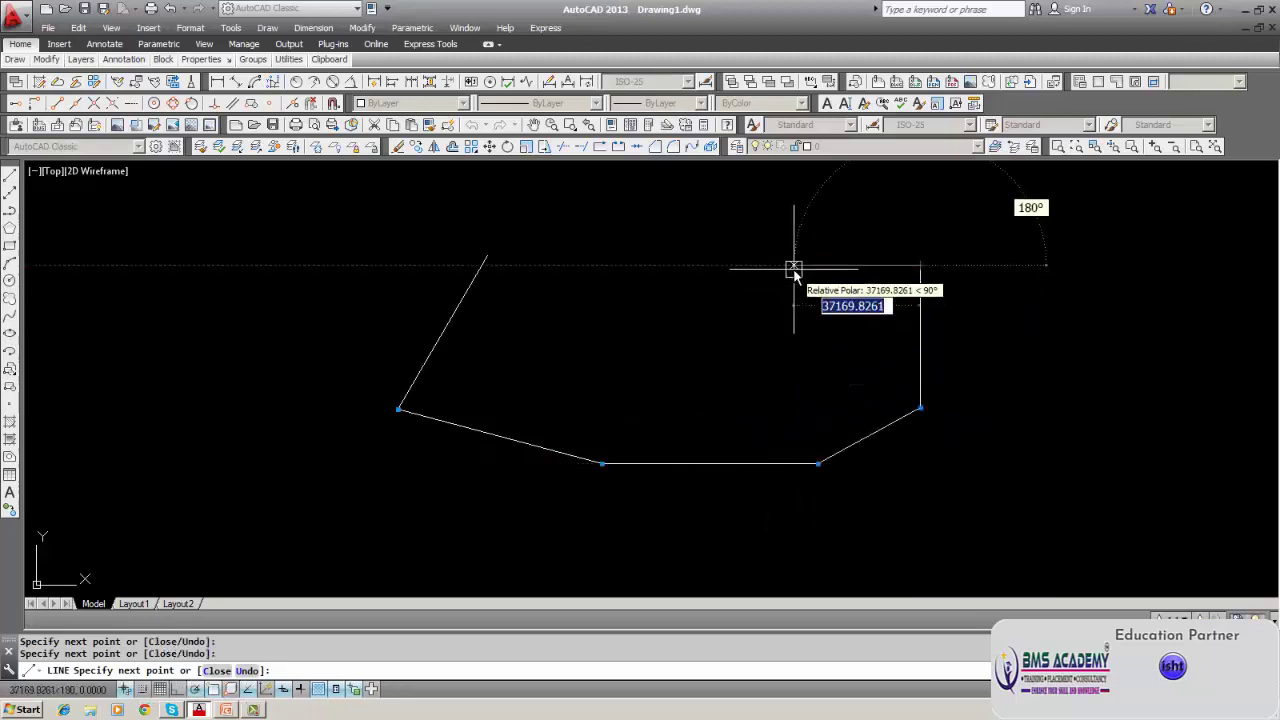
{"action": "left_click", "coordinate": [794, 266]}
{"action": "left_click", "coordinate": [793, 336]}
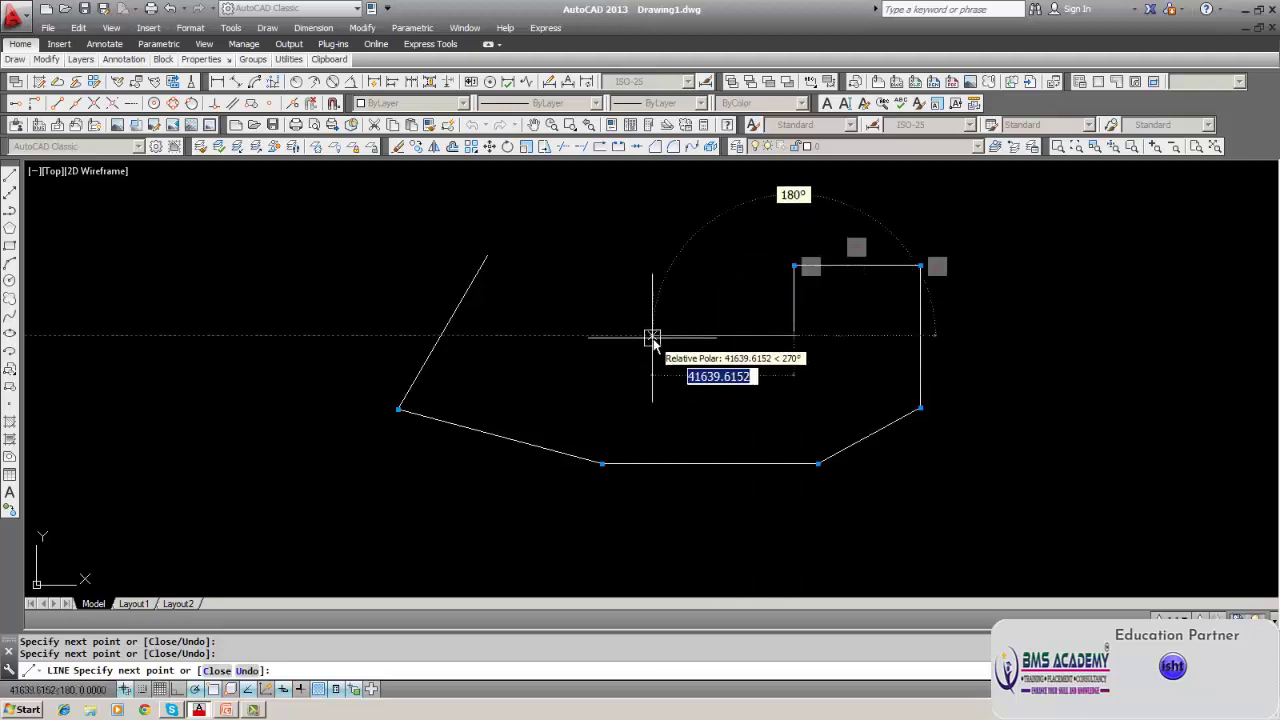
{"action": "left_click", "coordinate": [673, 348]}
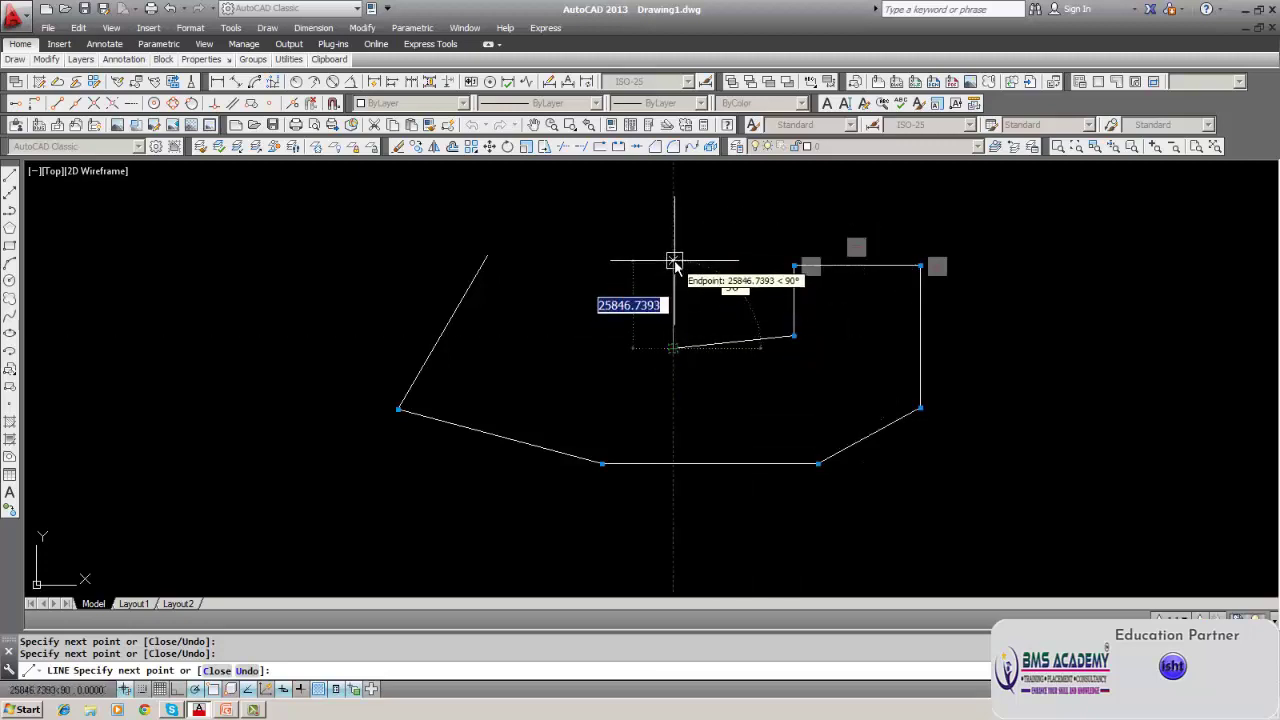
{"action": "left_click", "coordinate": [674, 261]}
{"action": "left_click", "coordinate": [487, 257]}
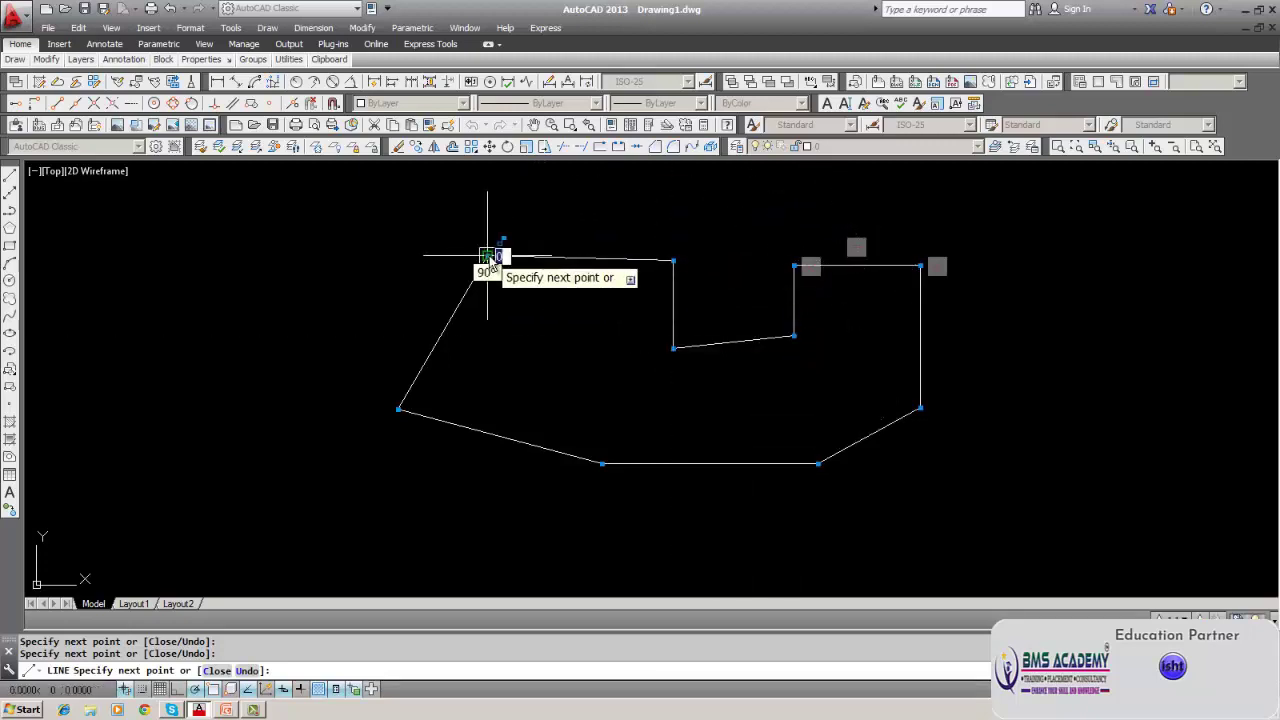
{"action": "key", "text": "Return"}
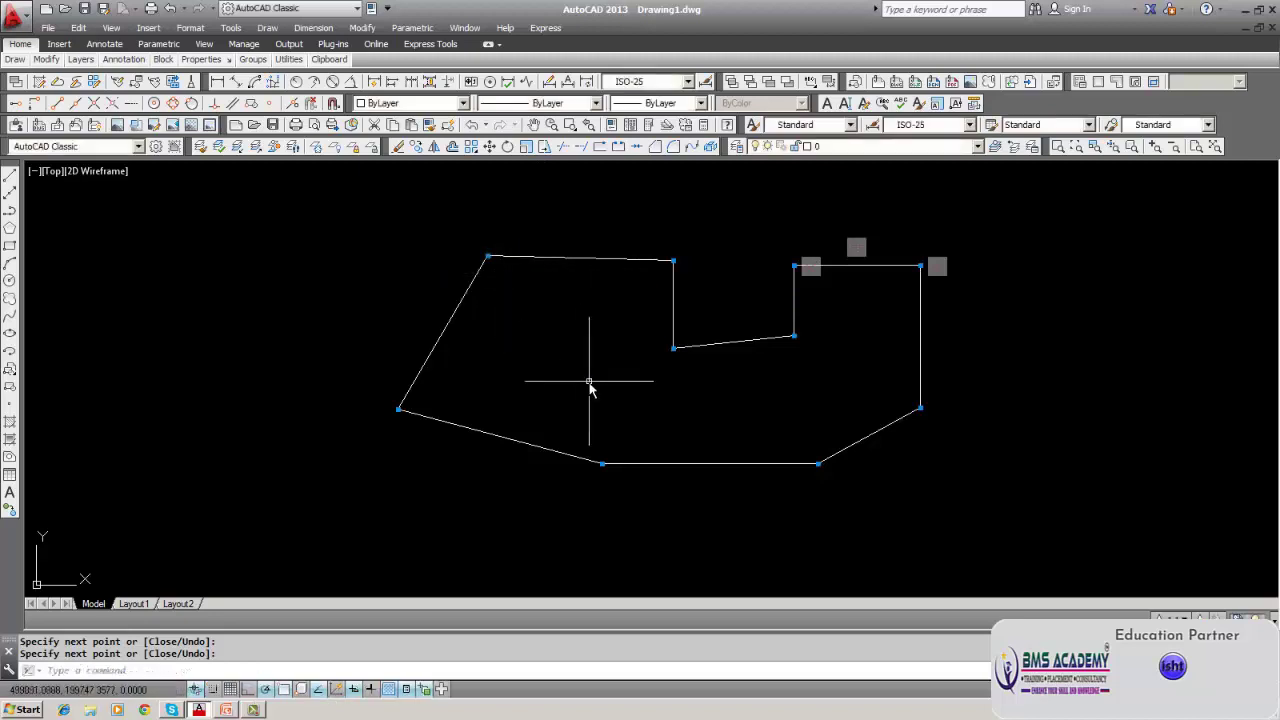
Remove all 13 constraints from the ten outline lines with Delete Constraints and a W window.
{"action": "left_click", "coordinate": [840, 378]}
{"action": "left_click", "coordinate": [832, 383]}
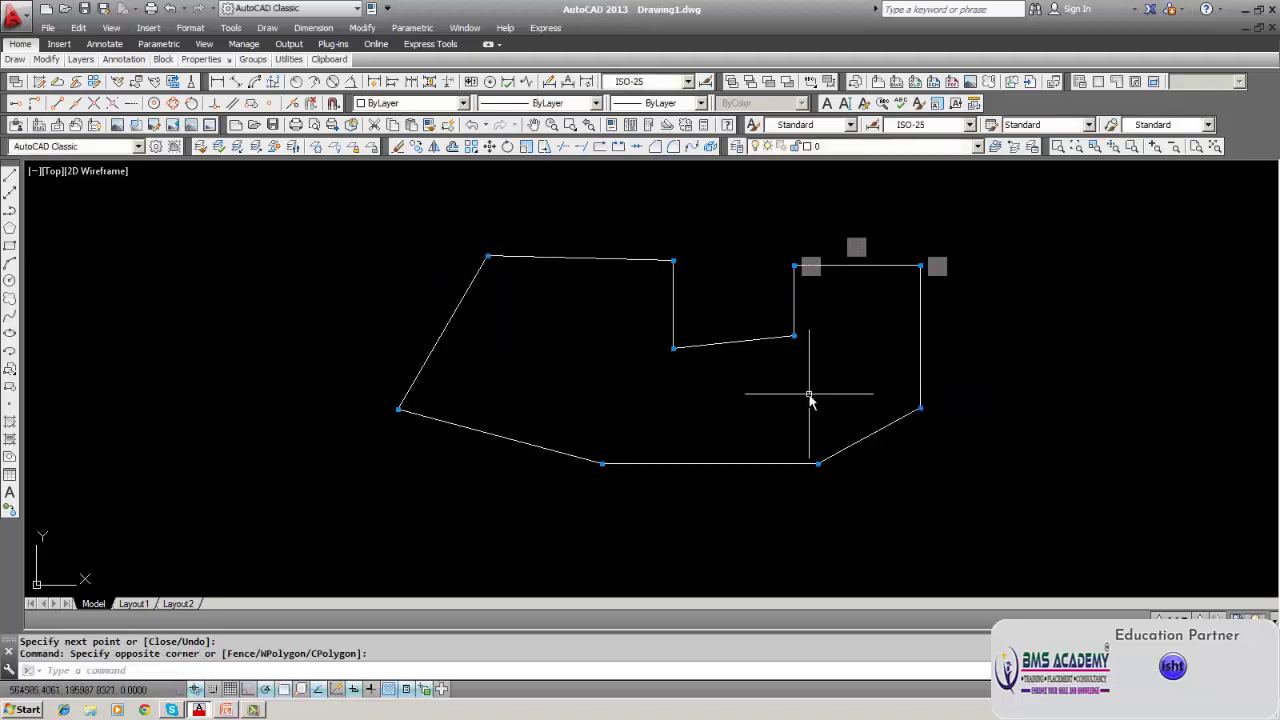
{"action": "key", "text": "Escape"}
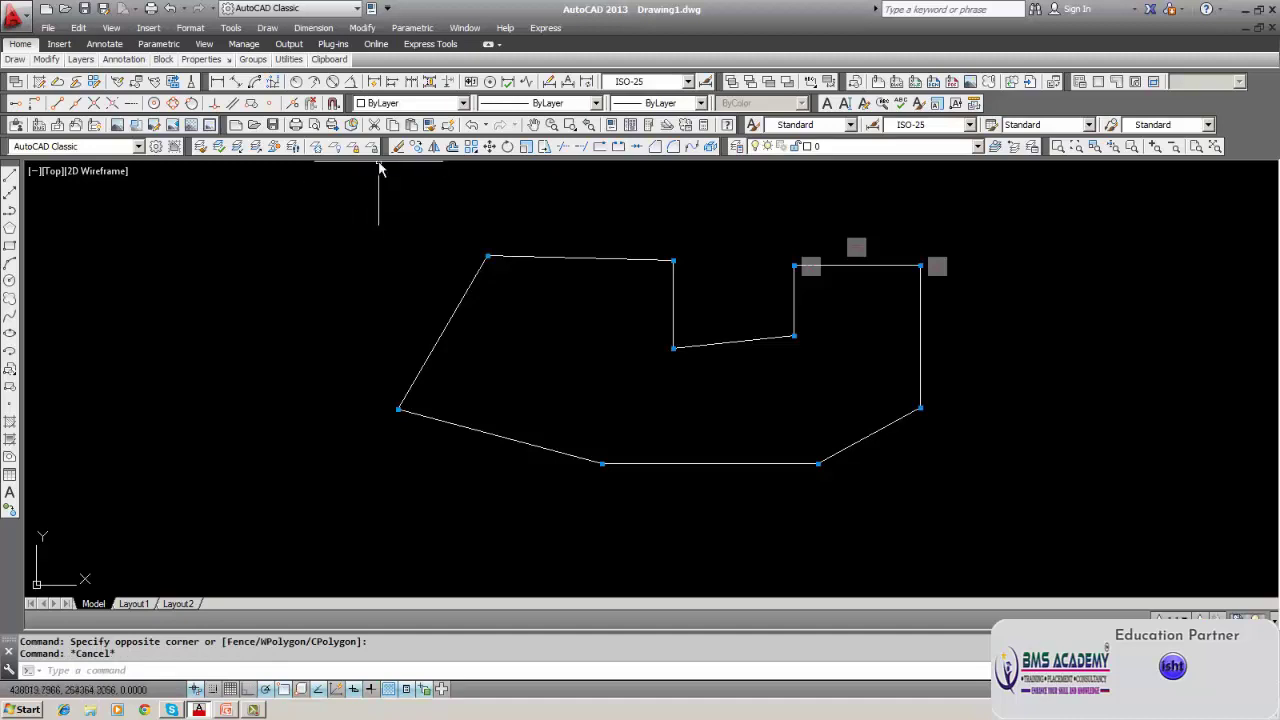
{"action": "left_click", "coordinate": [411, 29]}
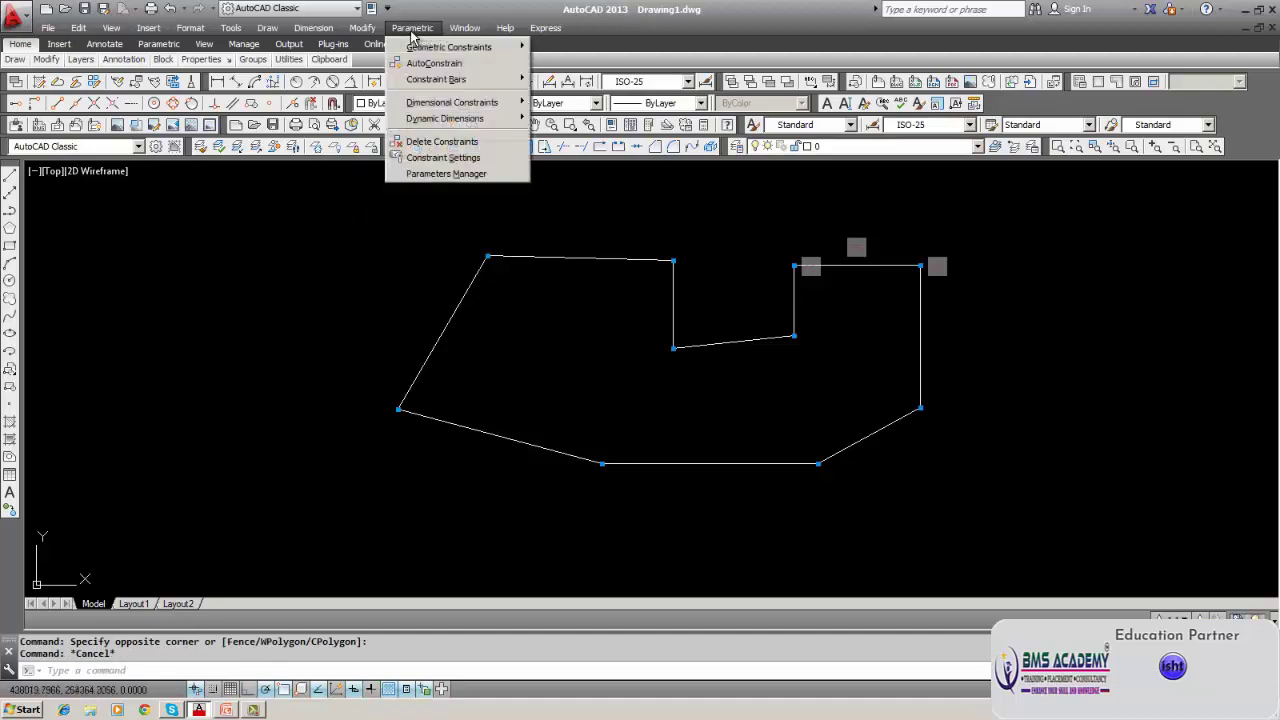
{"action": "left_click", "coordinate": [441, 141]}
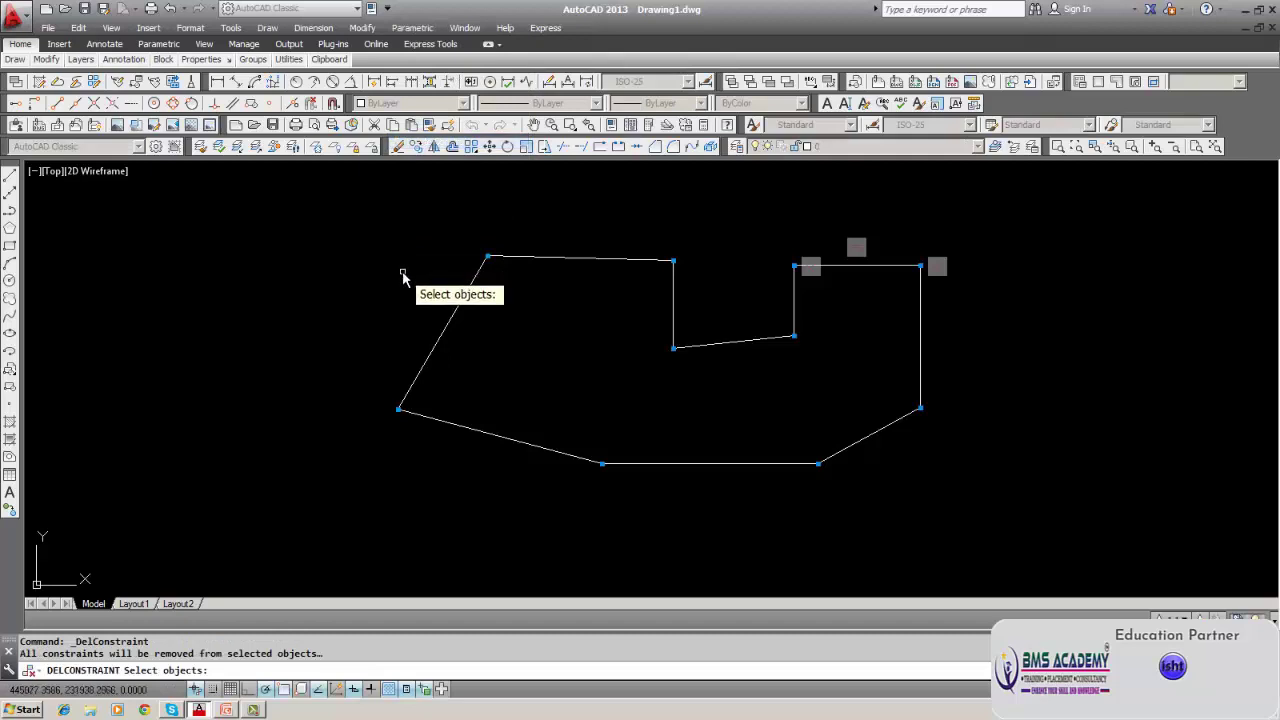
{"action": "type", "text": "w"}
{"action": "key", "text": "Return"}
{"action": "left_click", "coordinate": [393, 209]}
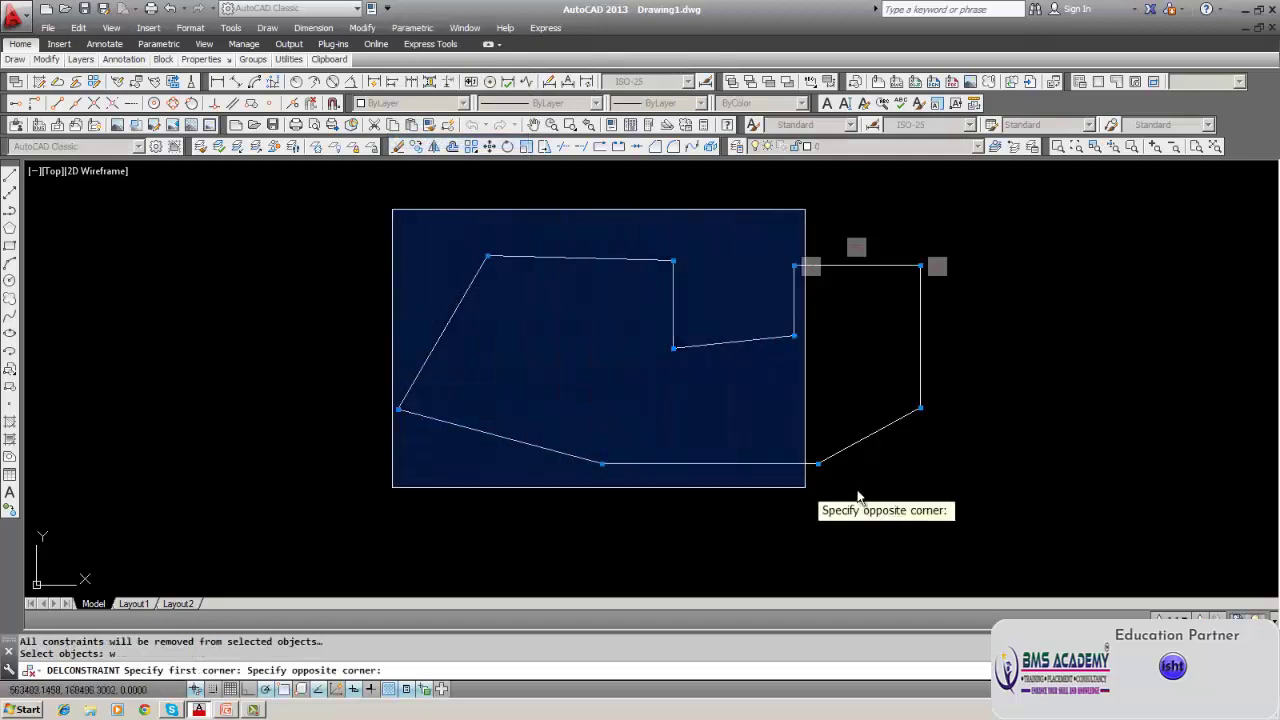
{"action": "left_click", "coordinate": [983, 500]}
{"action": "key", "text": "Return"}
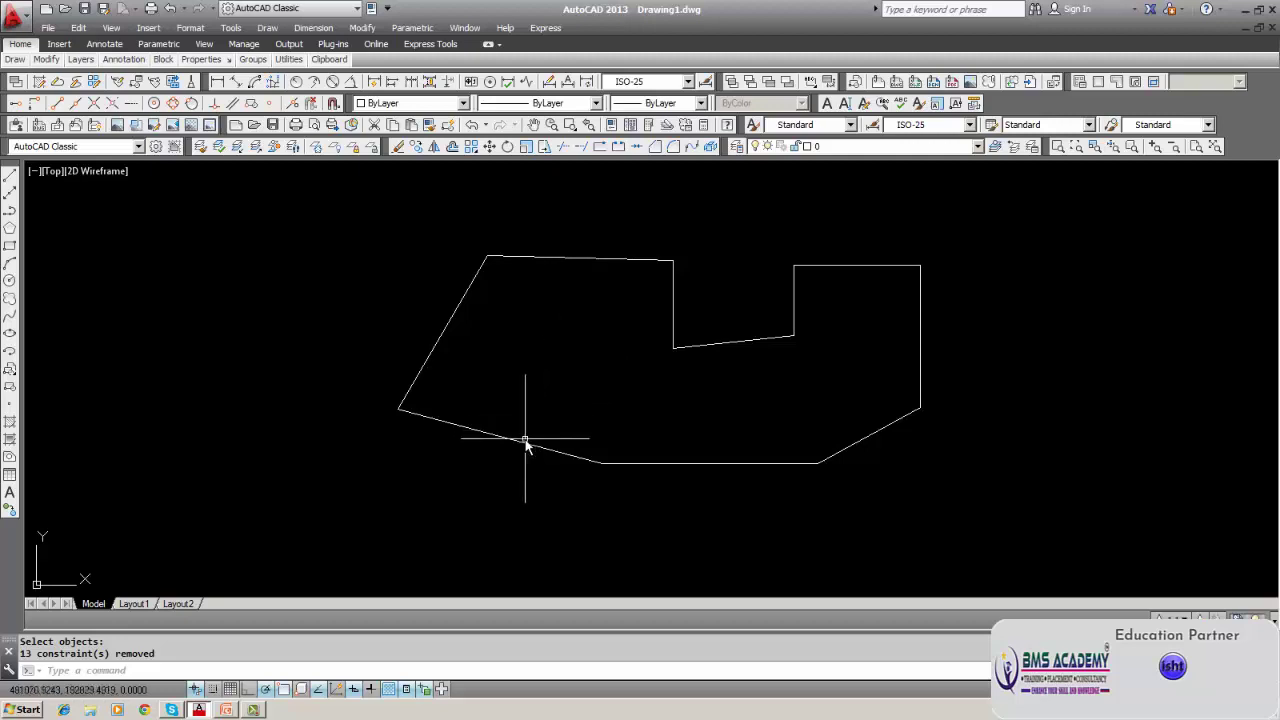
Erase the lower-left slanted line of the outline.
{"action": "left_click", "coordinate": [397, 147]}
{"action": "left_click", "coordinate": [469, 429]}
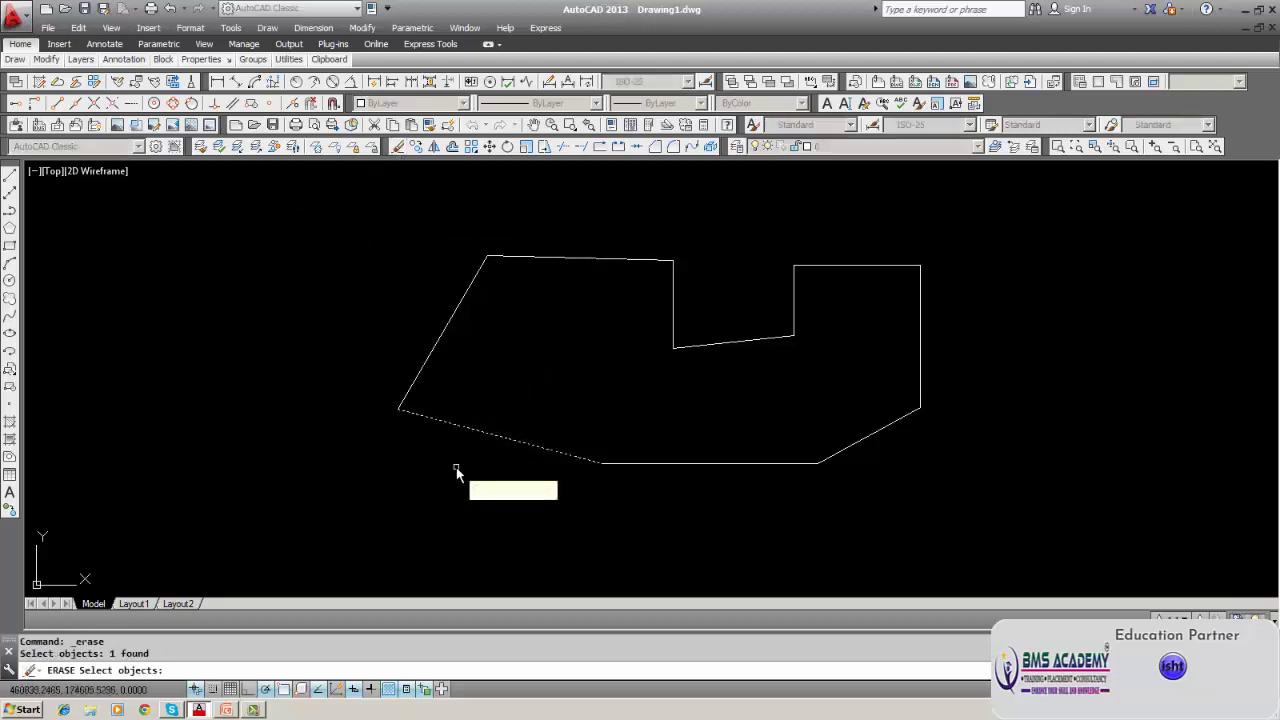
{"action": "key", "text": "Return"}
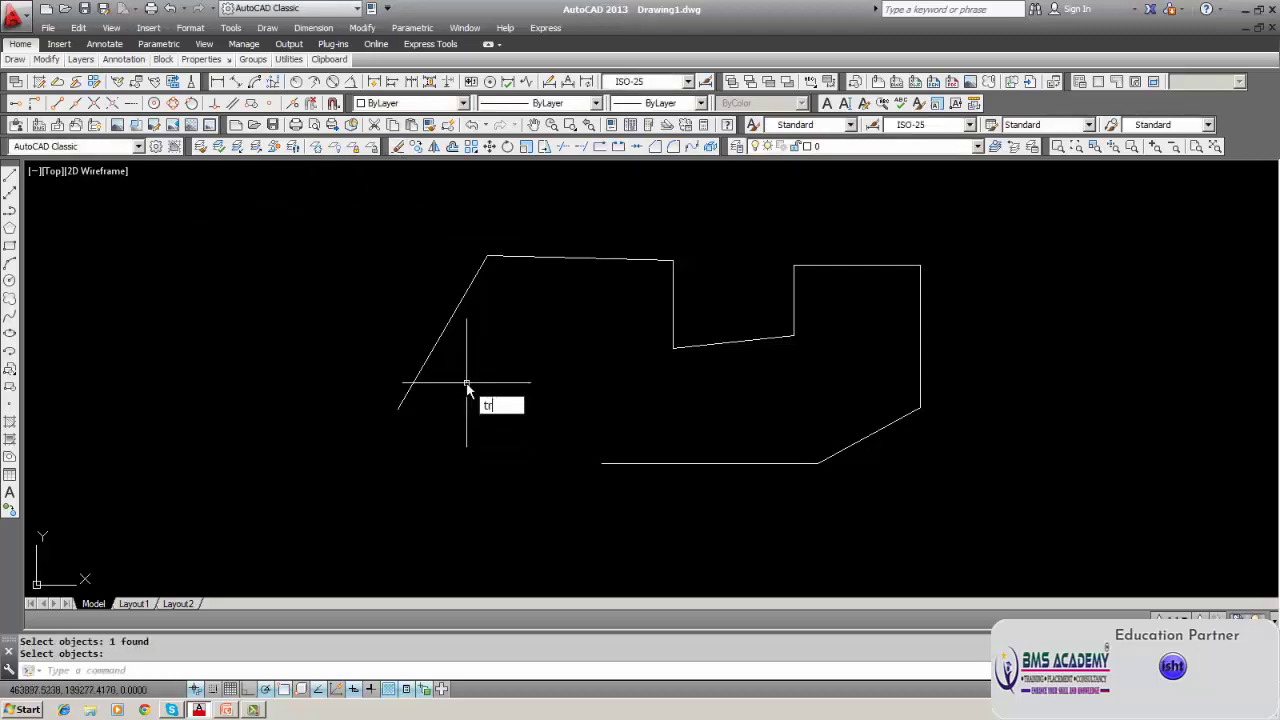
{"action": "key", "text": "Escape"}
Stretch the bottom line's left end to the left corner and delete its constraint.
{"action": "left_click", "coordinate": [637, 462]}
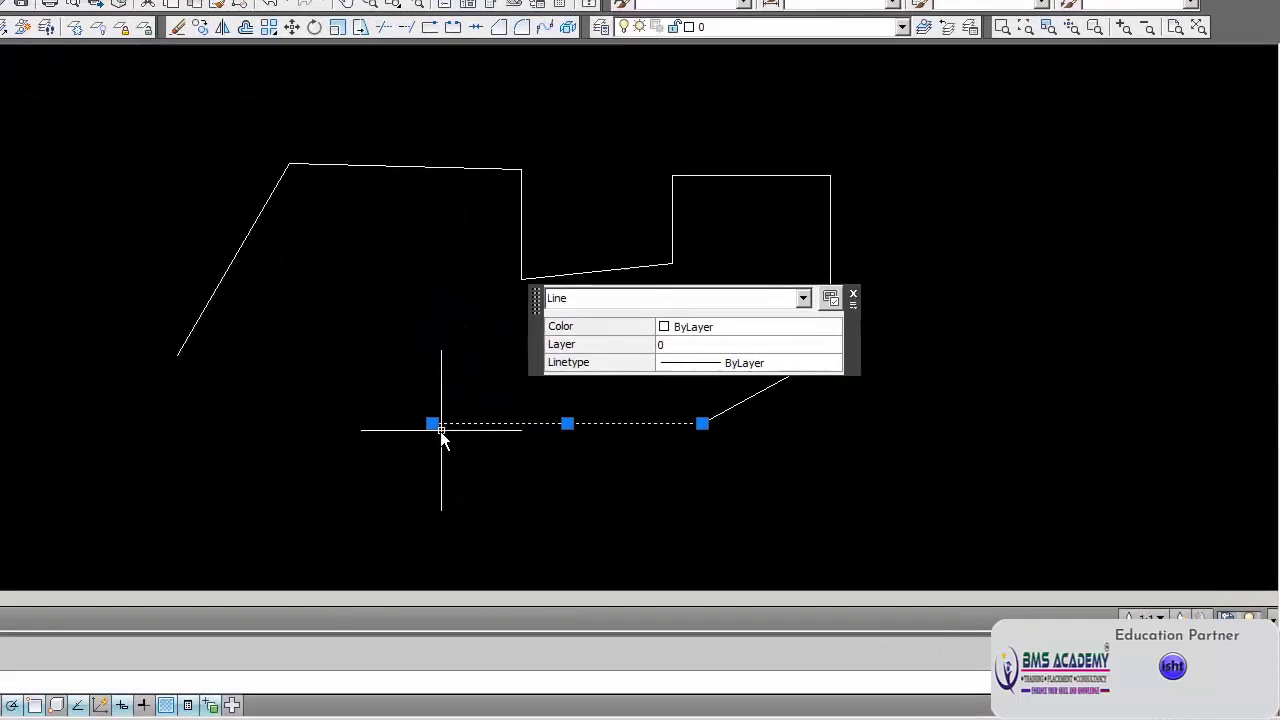
{"action": "left_click", "coordinate": [517, 443]}
{"action": "left_click", "coordinate": [172, 358]}
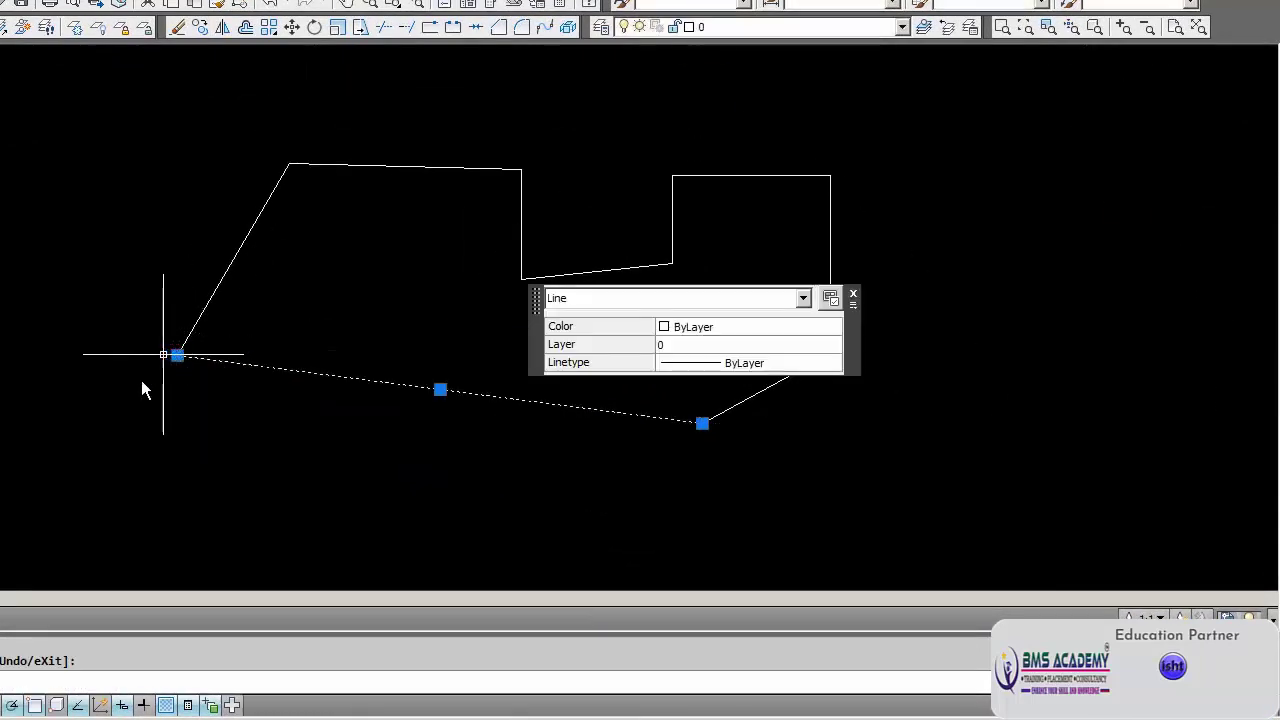
{"action": "key", "text": "Escape"}
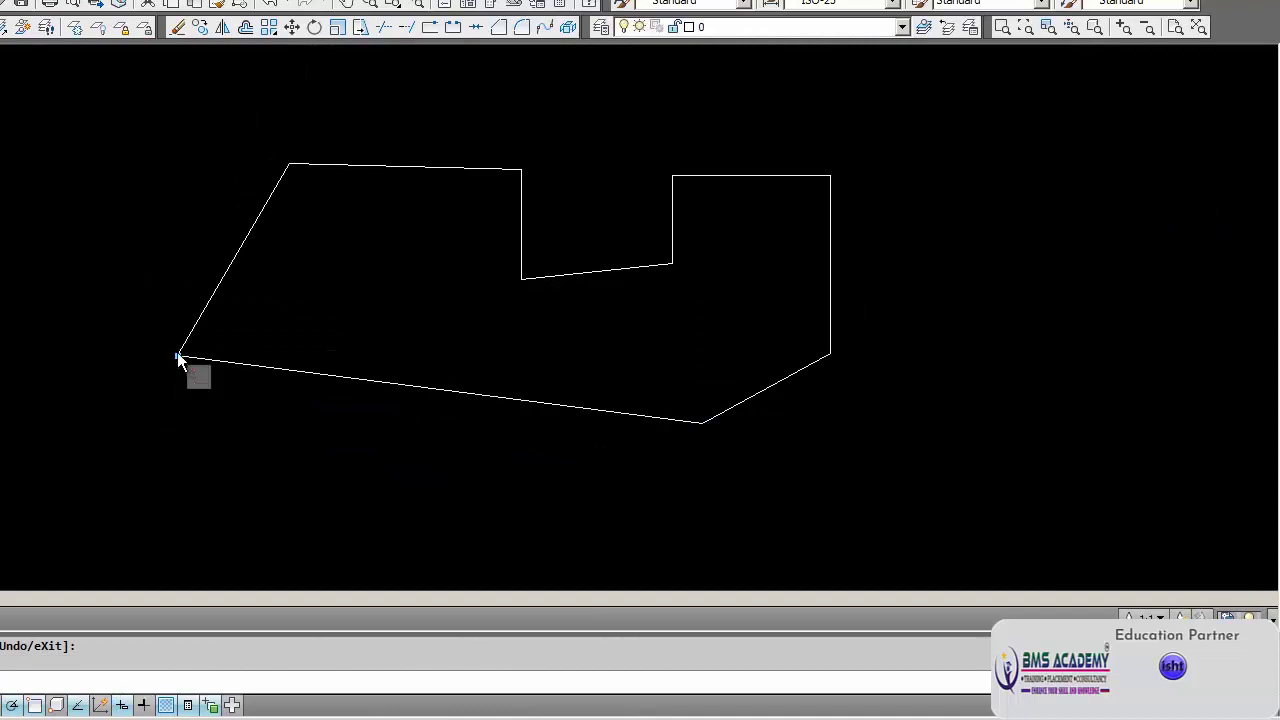
{"action": "right_click", "coordinate": [197, 375]}
{"action": "left_click", "coordinate": [205, 383]}
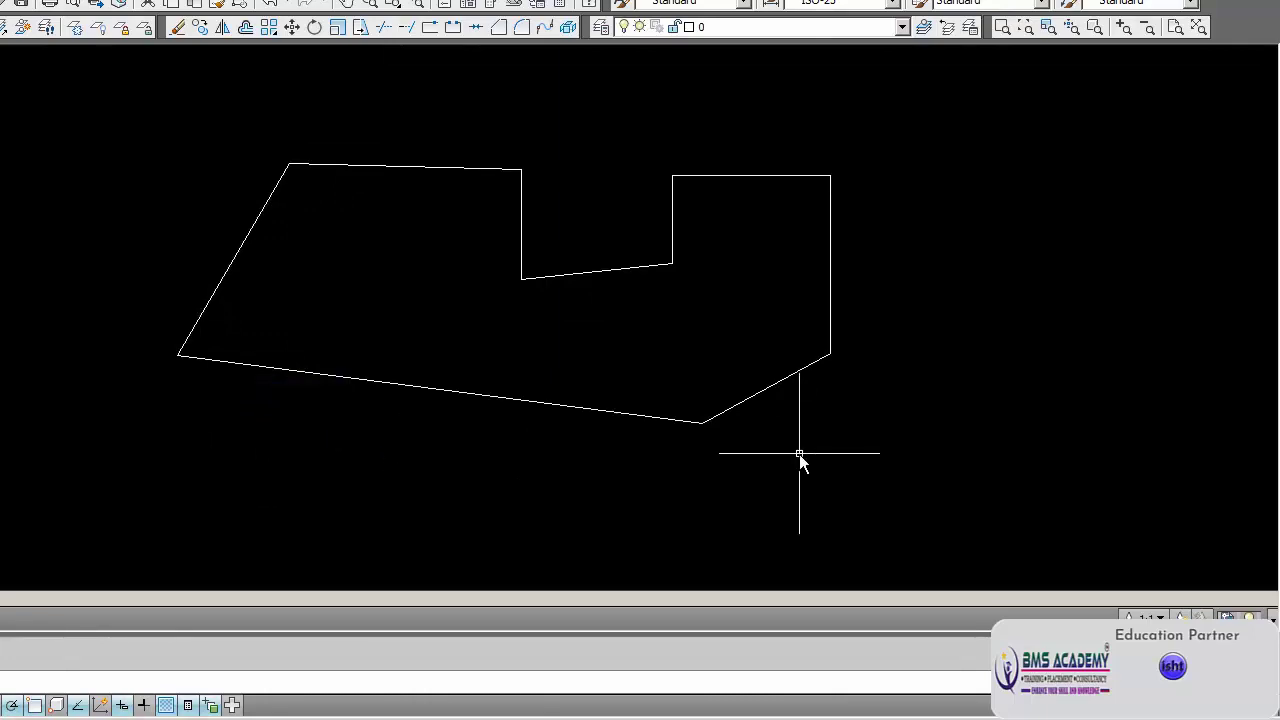
Erase the lower-right sloped segment.
{"action": "left_click", "coordinate": [774, 387]}
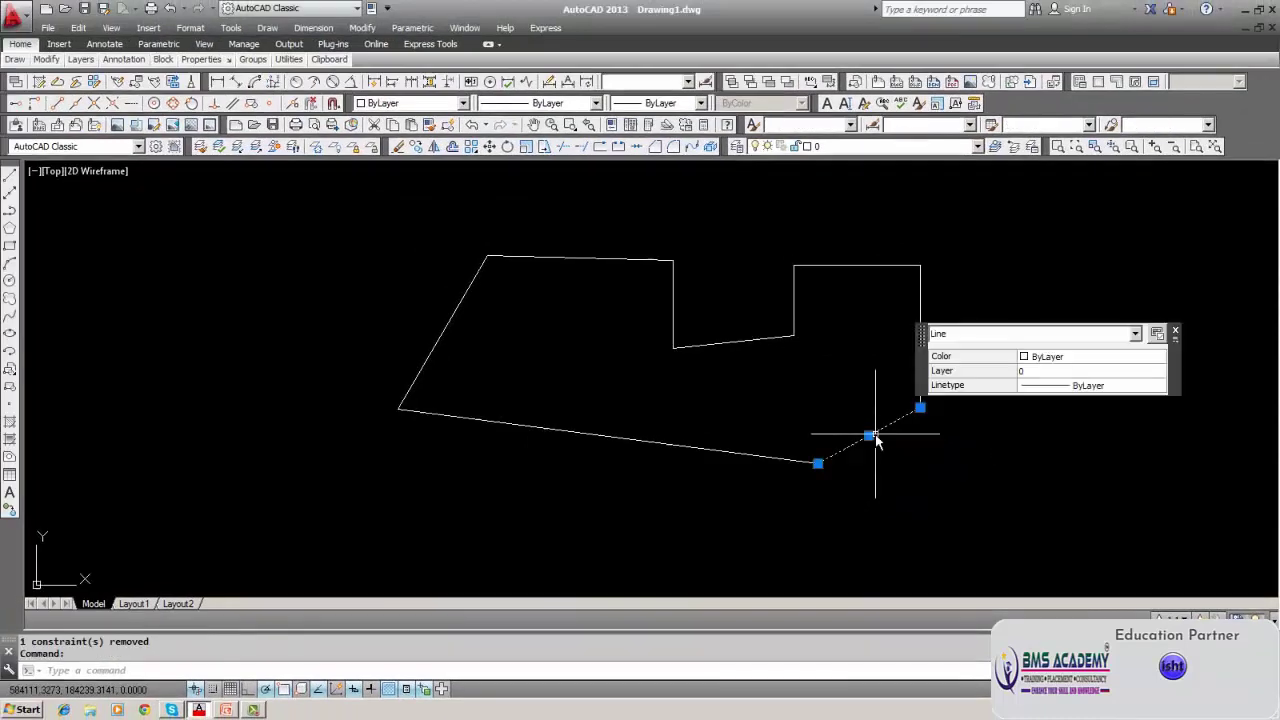
{"action": "left_click", "coordinate": [400, 147]}
{"action": "left_click", "coordinate": [800, 461]}
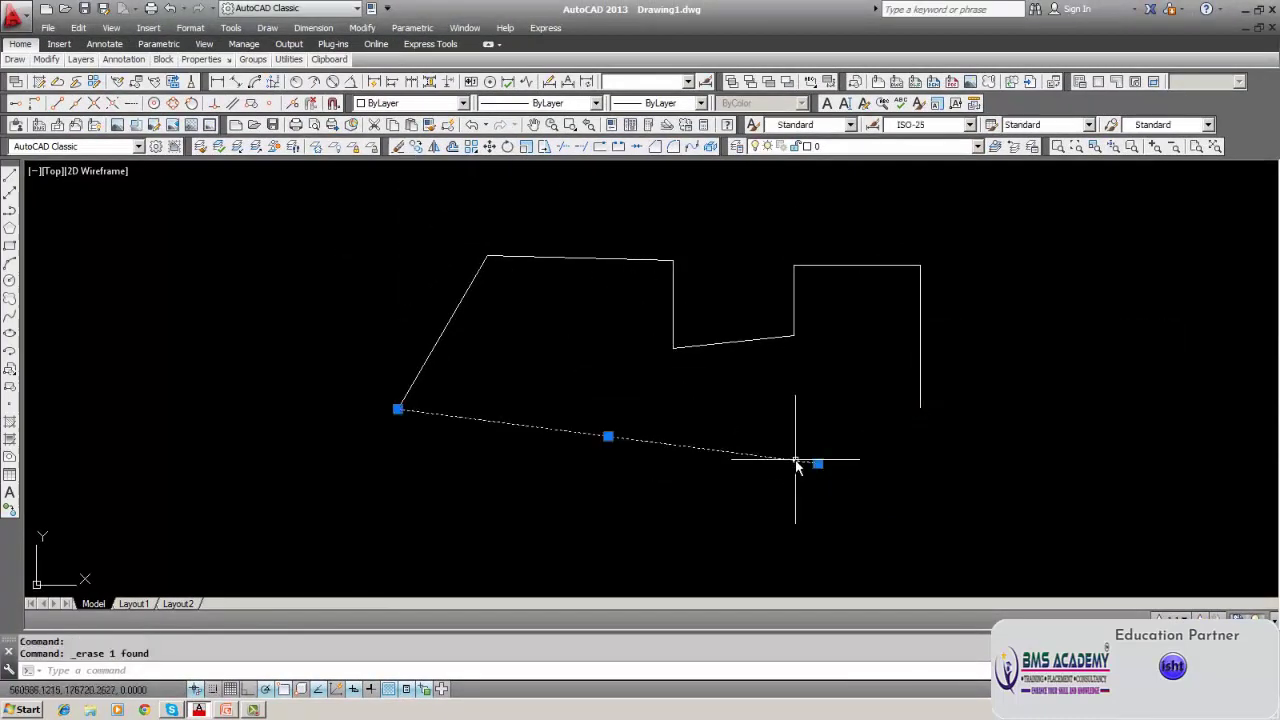
{"action": "key", "text": "Escape"}
{"action": "key", "text": "Escape"}
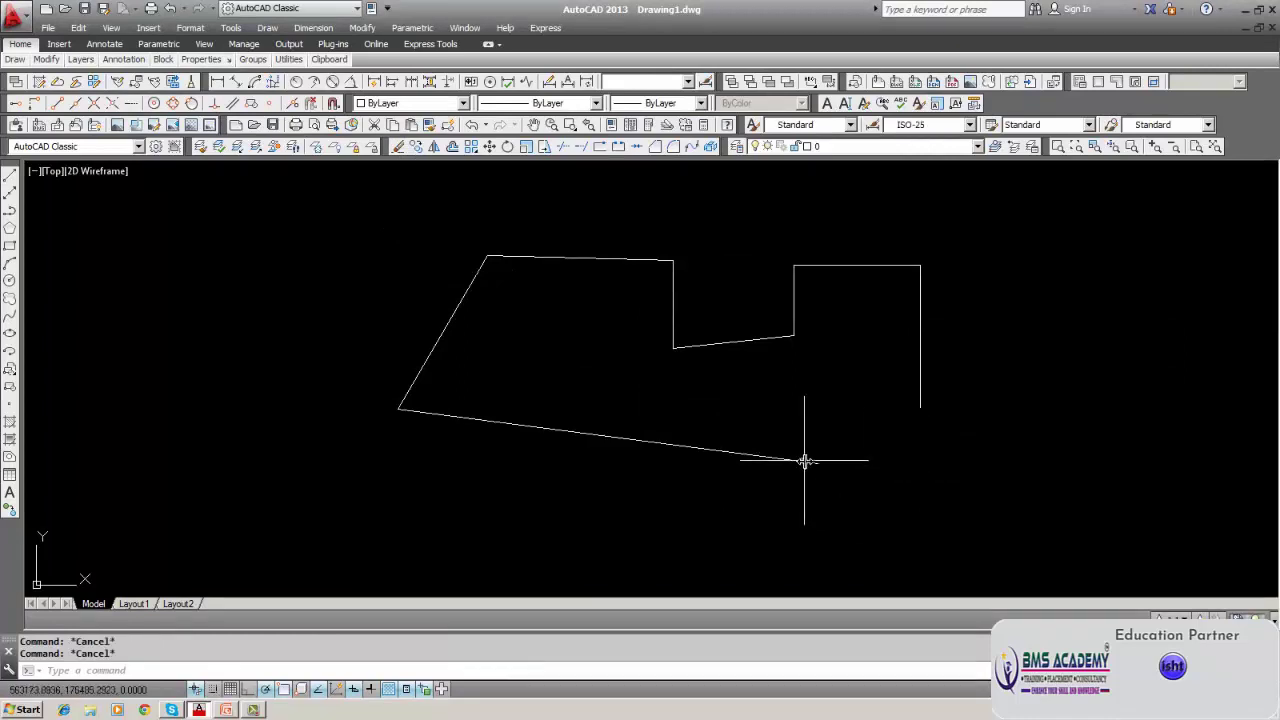
Stretch the right vertical line down, delete its constraint, then erase it.
{"action": "left_click", "coordinate": [919, 390]}
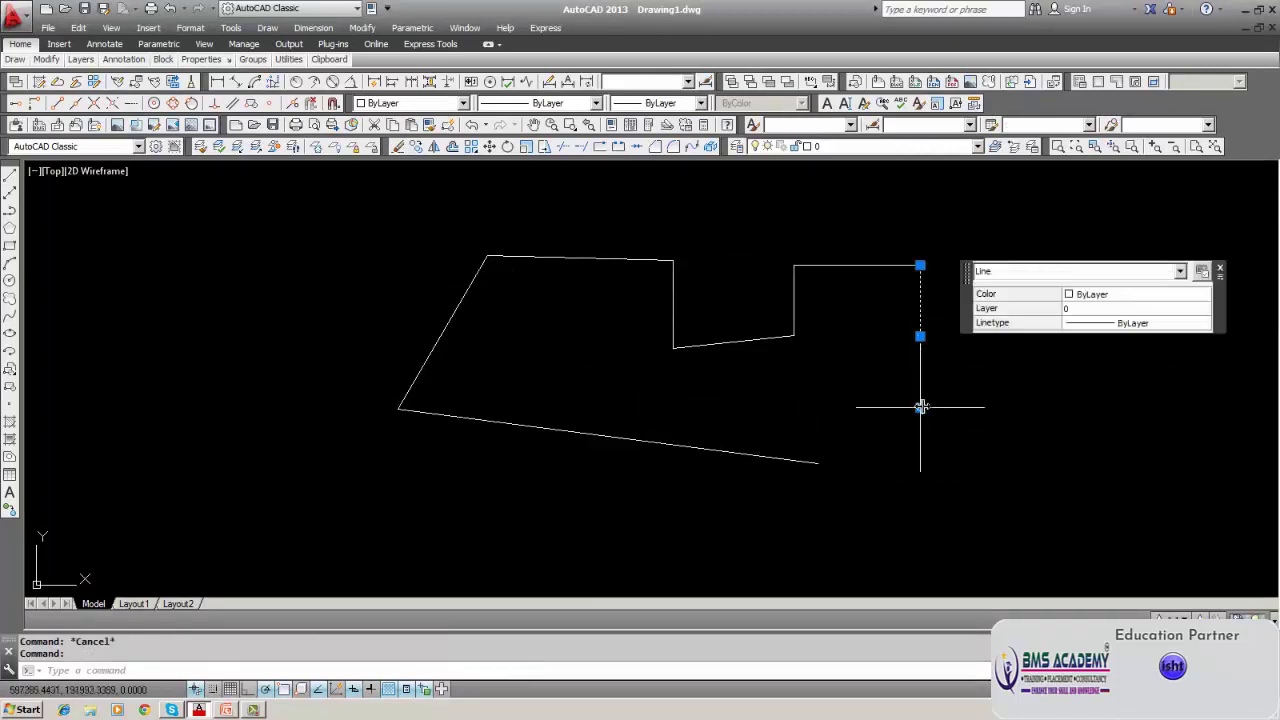
{"action": "left_click", "coordinate": [920, 406]}
{"action": "left_click", "coordinate": [921, 548]}
{"action": "key", "text": "Escape"}
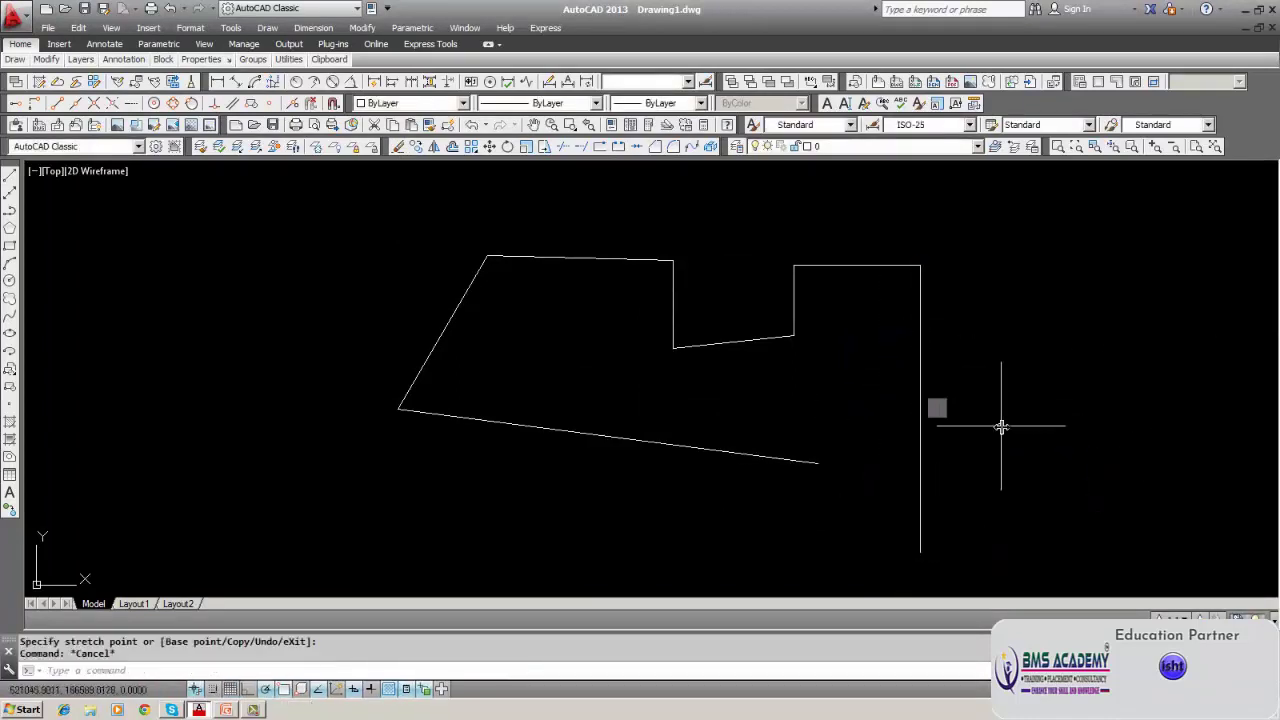
{"action": "key", "text": "Escape"}
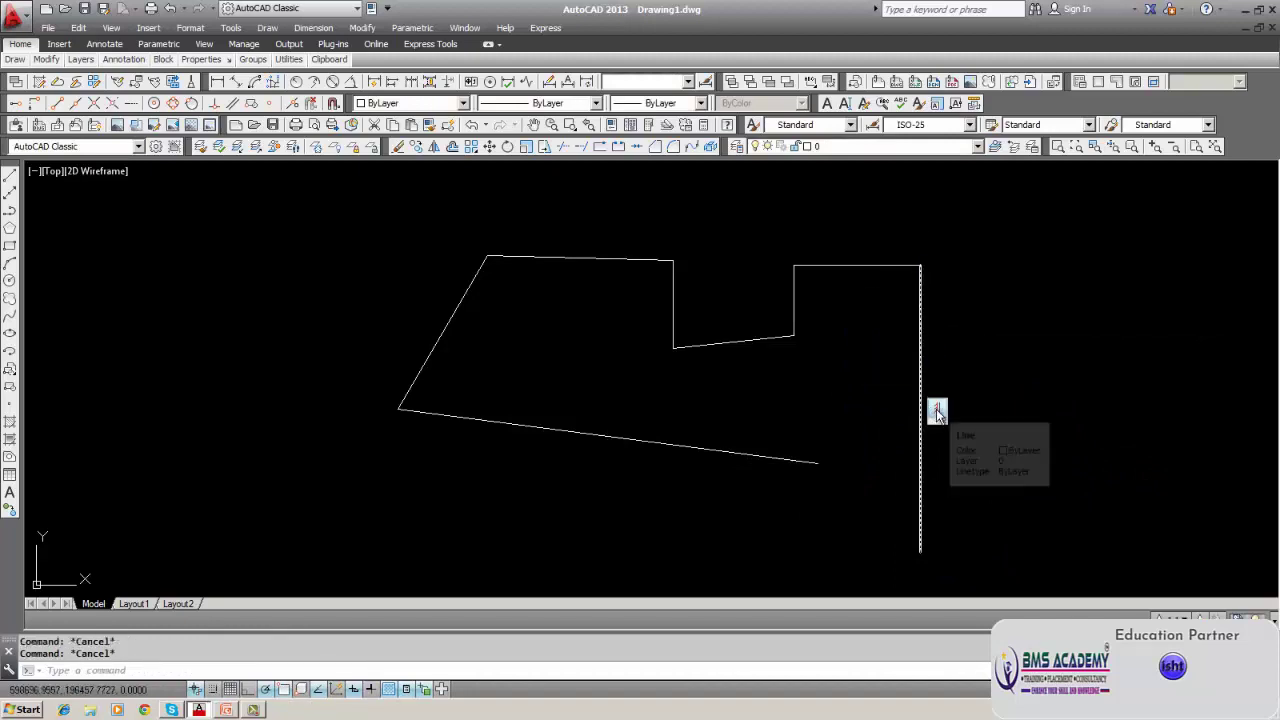
{"action": "right_click", "coordinate": [937, 410]}
{"action": "left_click", "coordinate": [960, 418]}
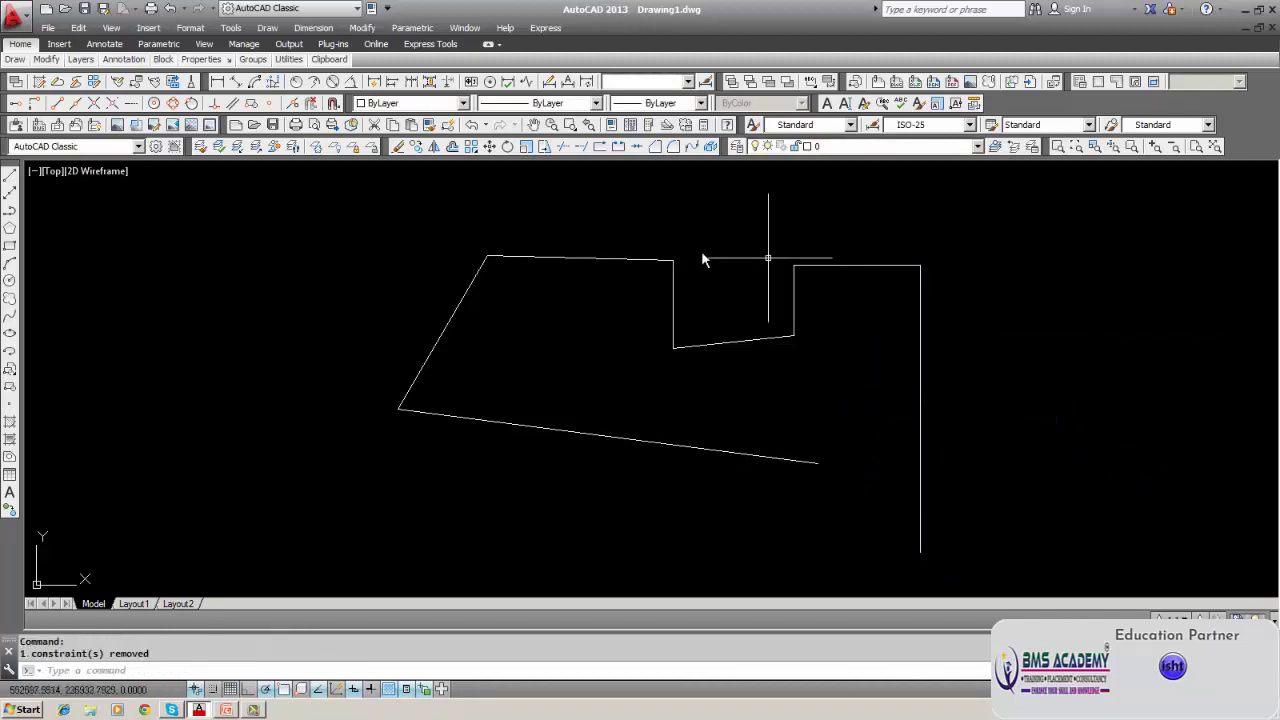
{"action": "left_click", "coordinate": [398, 147]}
{"action": "left_click", "coordinate": [920, 363]}
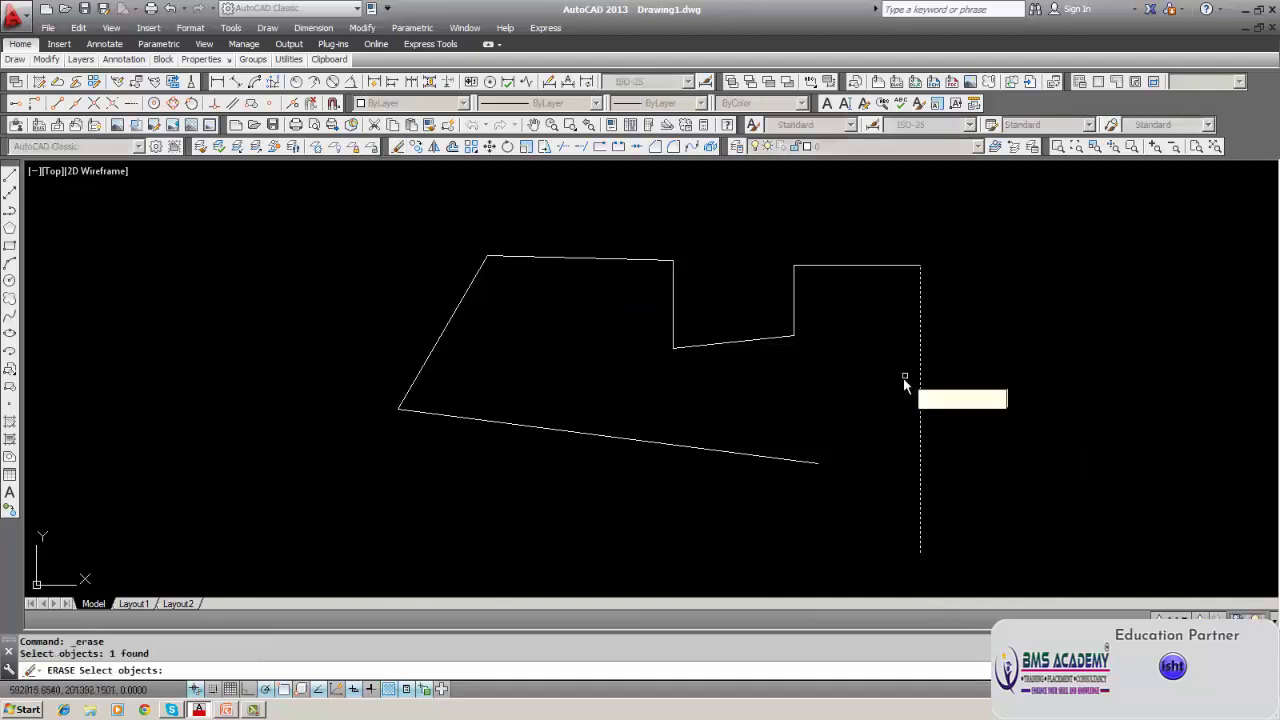
{"action": "key", "text": "Return"}
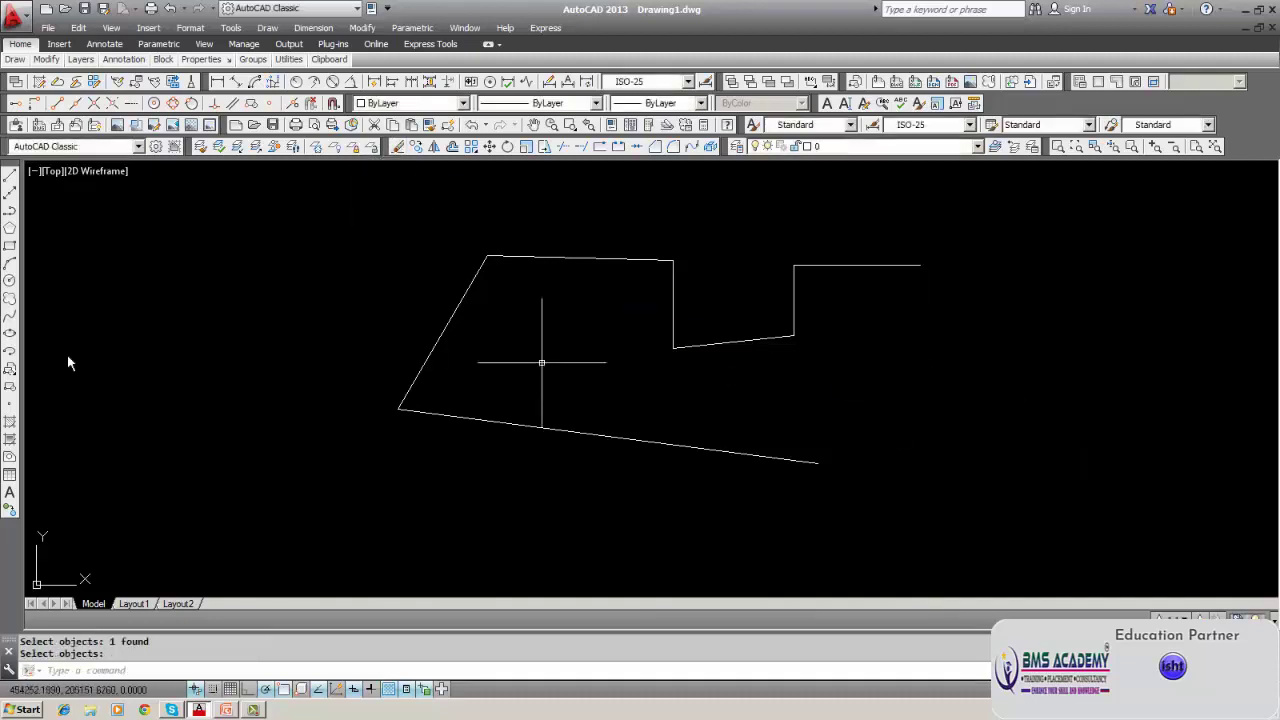
Draw a slanted line from the top-right end to the bottom line's right end.
{"action": "left_click", "coordinate": [11, 176]}
{"action": "left_click", "coordinate": [920, 266]}
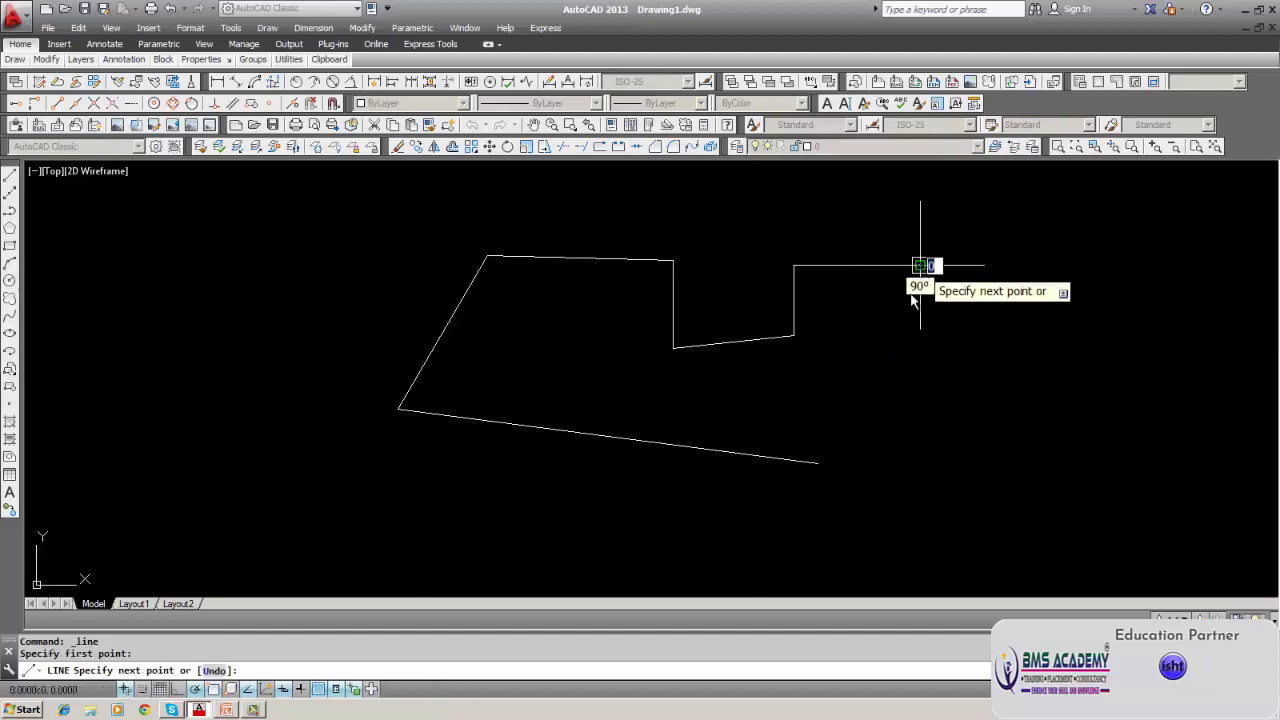
{"action": "left_click", "coordinate": [818, 463]}
{"action": "key", "text": "Return"}
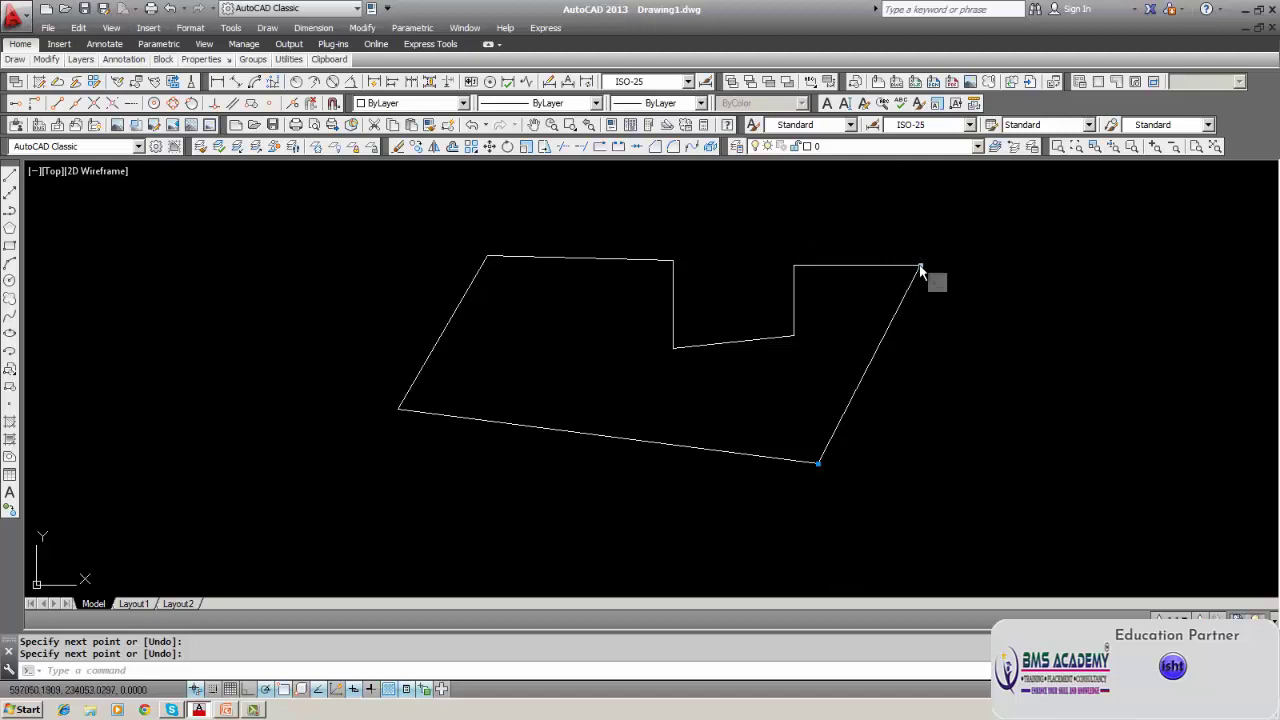
Delete the constraint at the top-right corner where the slanted line meets the upper edge.
{"action": "right_click", "coordinate": [921, 270]}
{"action": "left_click", "coordinate": [925, 250]}
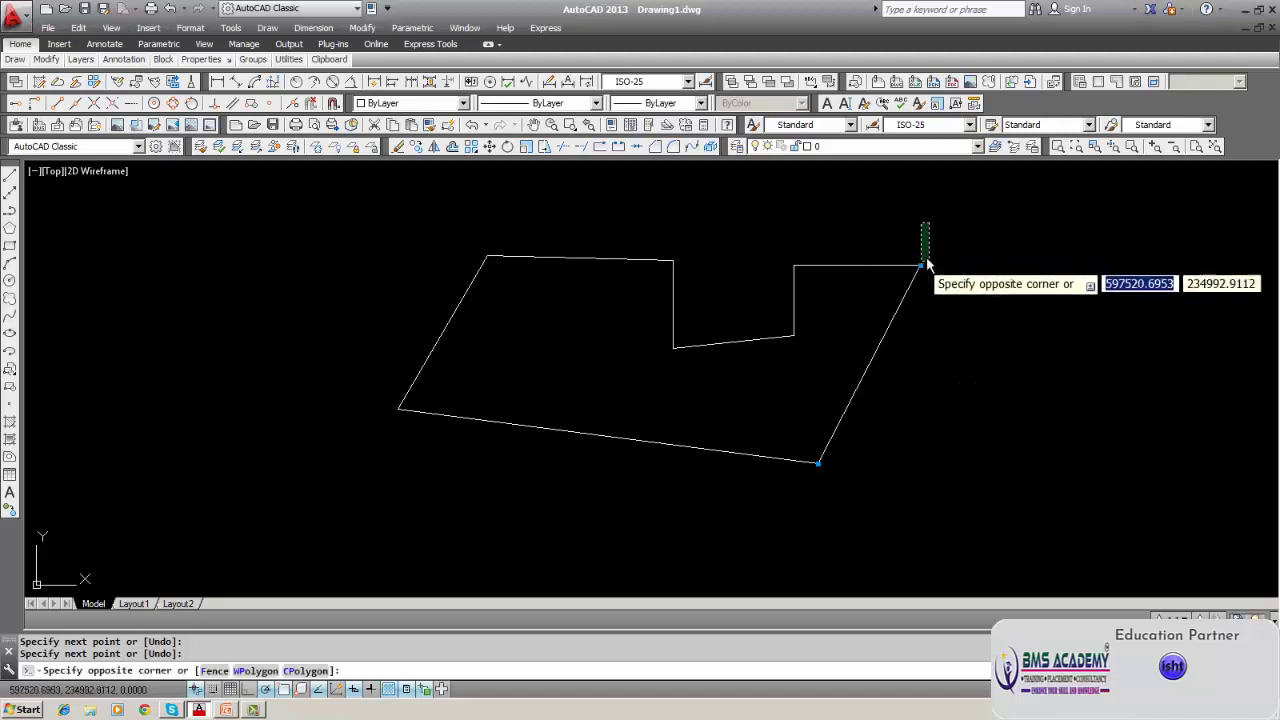
{"action": "right_click", "coordinate": [921, 271]}
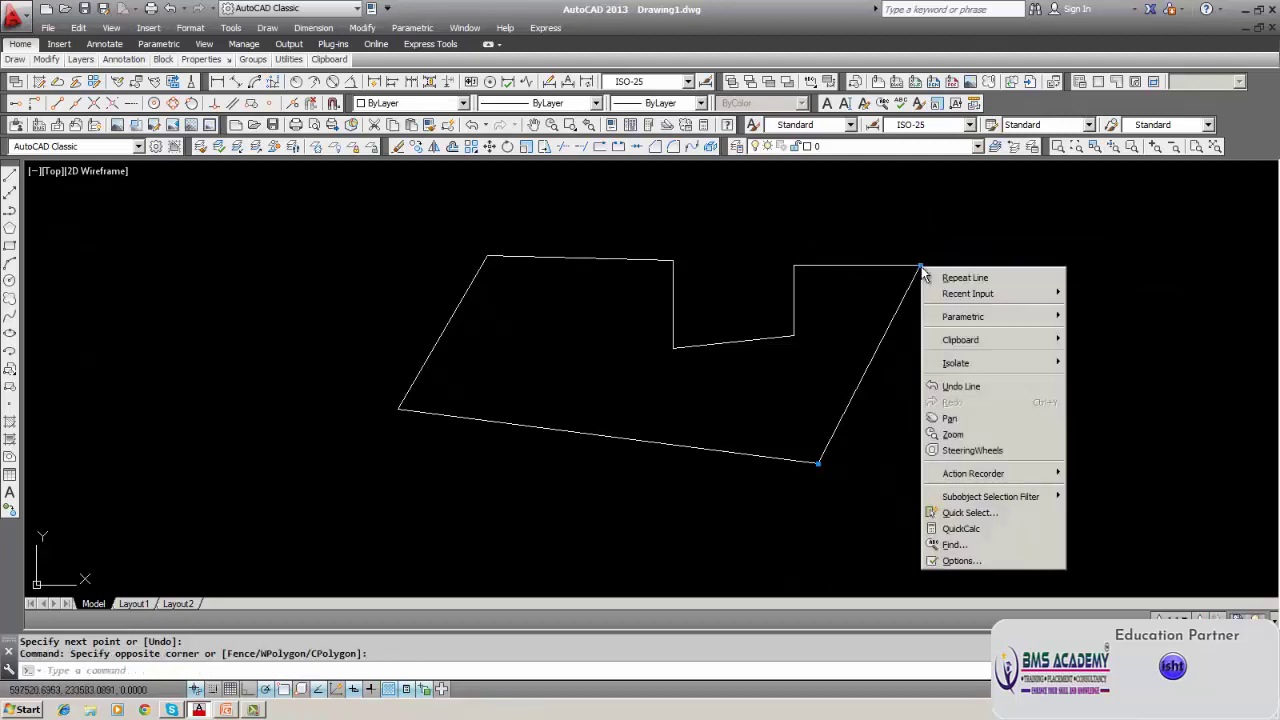
{"action": "left_click", "coordinate": [924, 269]}
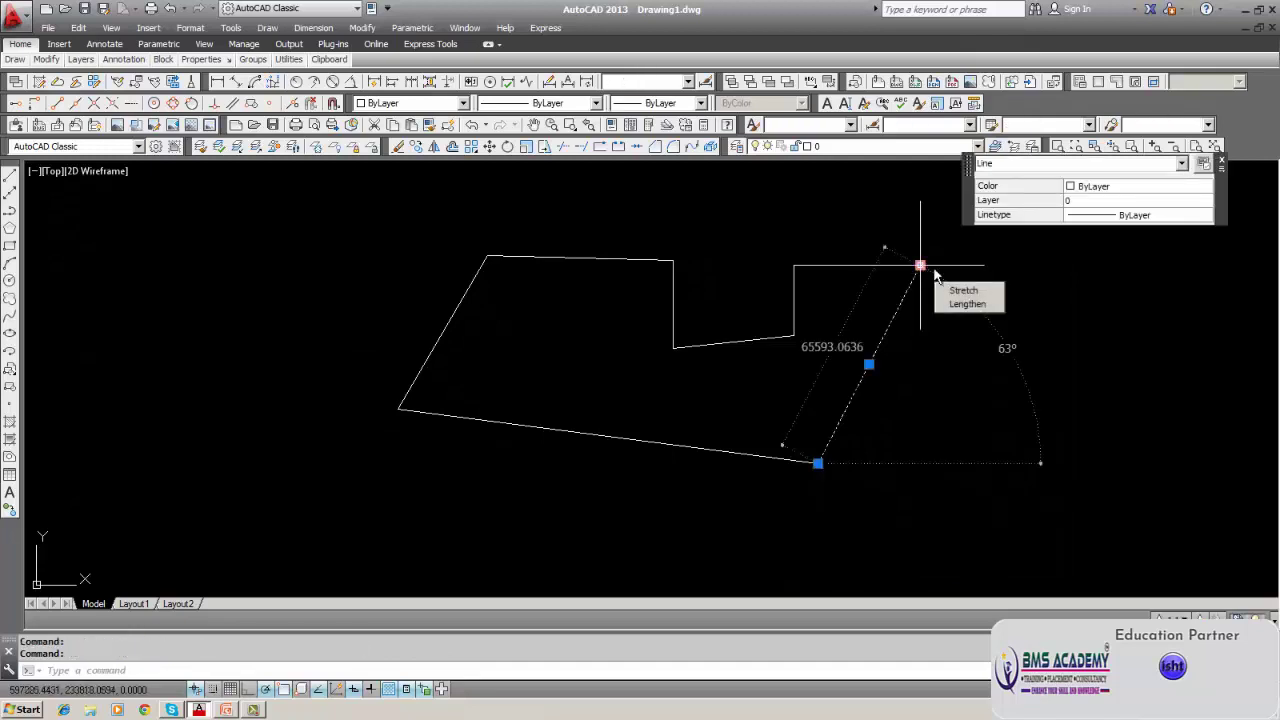
{"action": "key", "text": "Escape"}
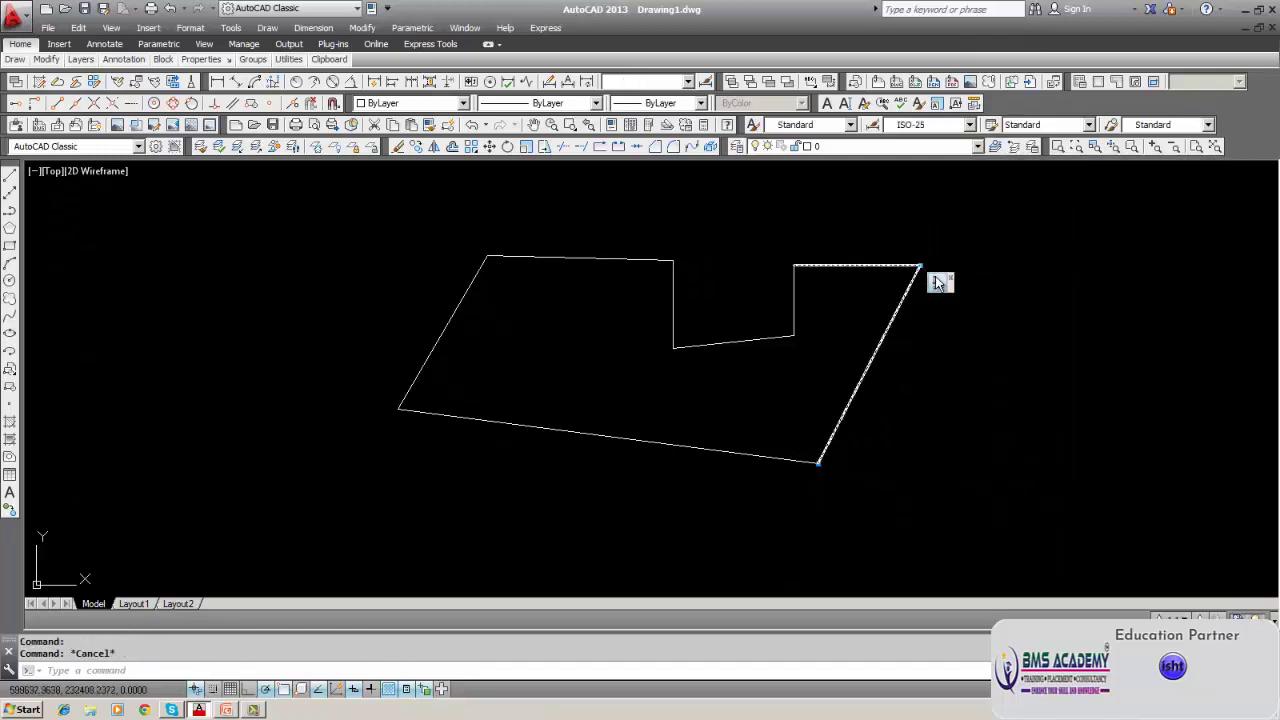
{"action": "right_click", "coordinate": [935, 281]}
{"action": "left_click", "coordinate": [943, 286]}
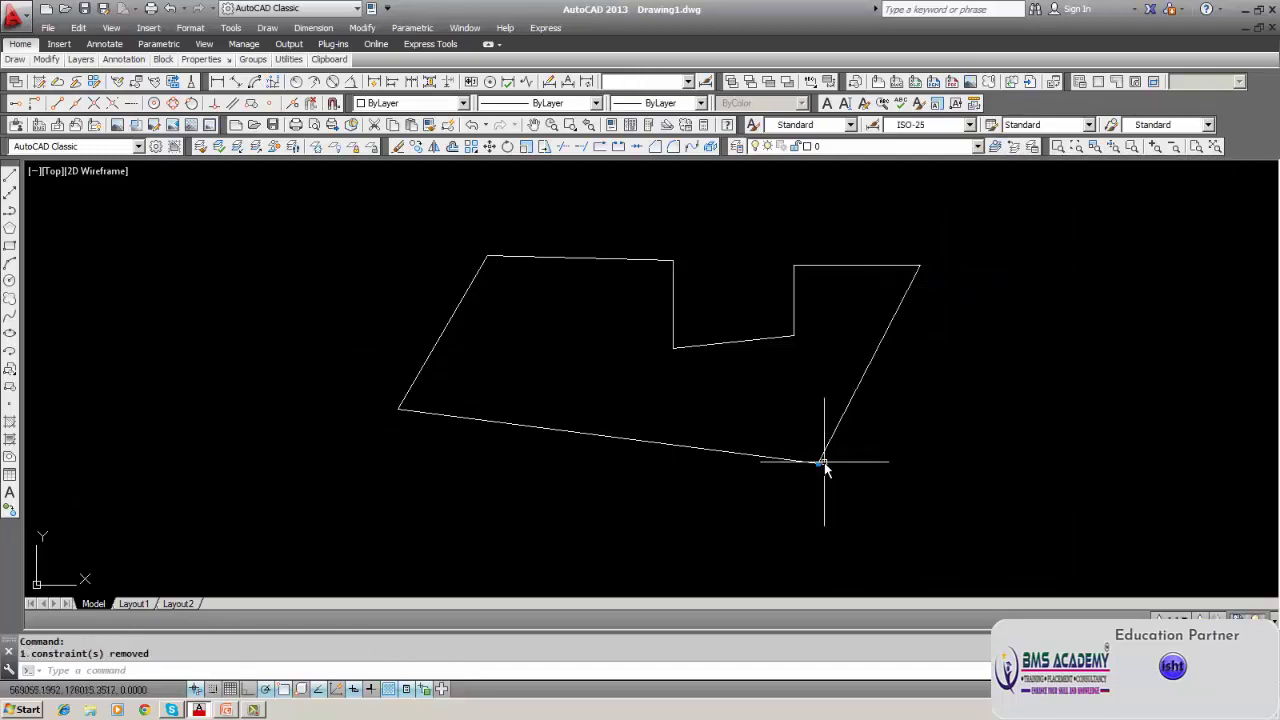
Delete the bottom-right corner's constraint and make the top-left edge horizontal.
{"action": "right_click", "coordinate": [838, 481]}
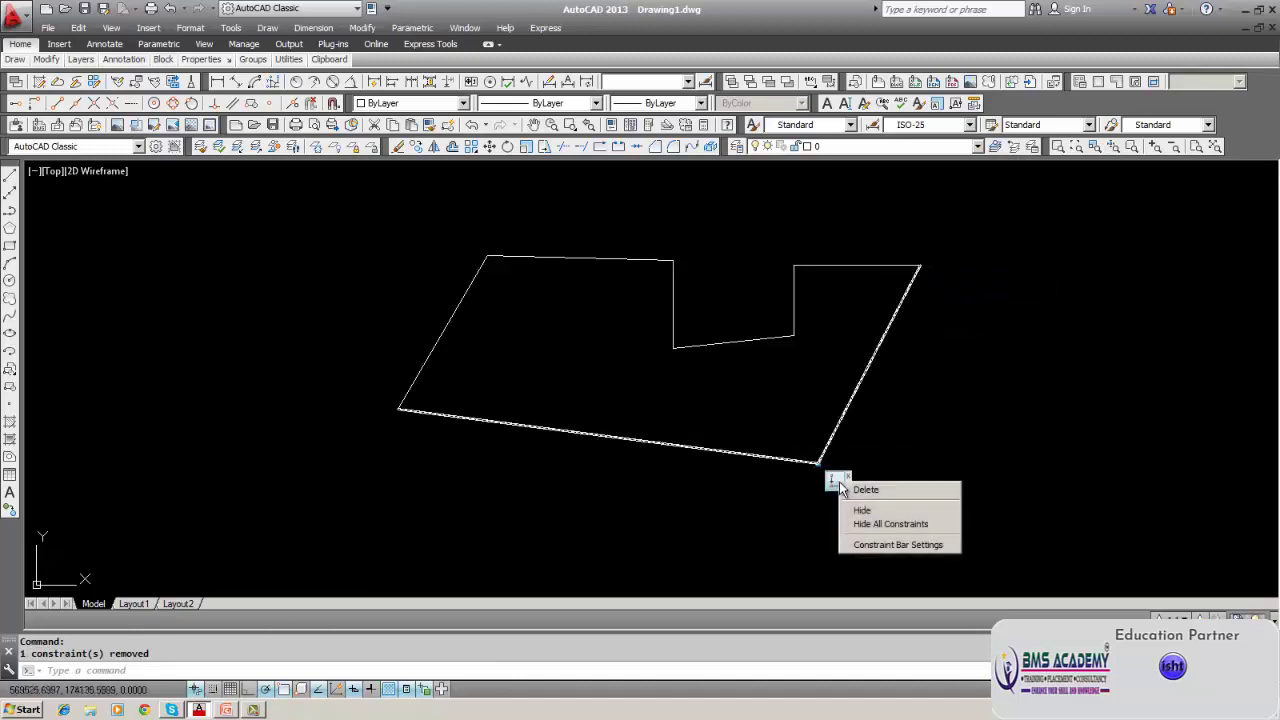
{"action": "left_click", "coordinate": [863, 490]}
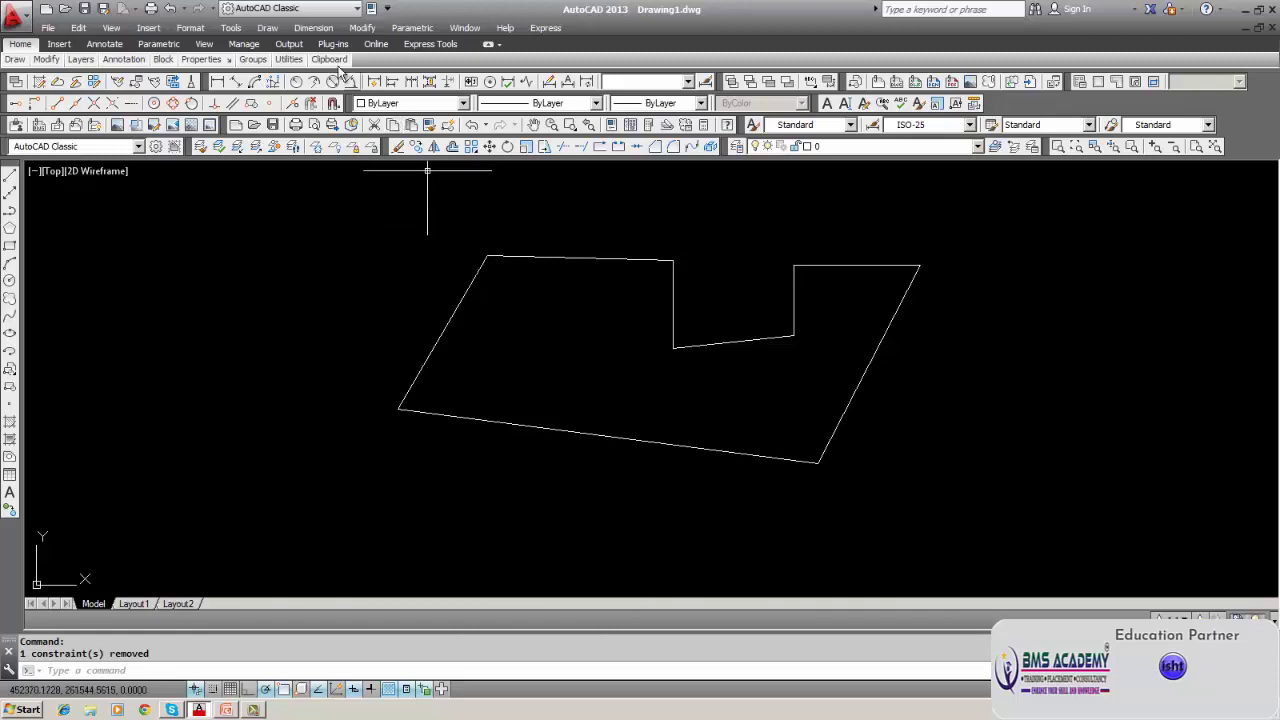
{"action": "left_click", "coordinate": [412, 27]}
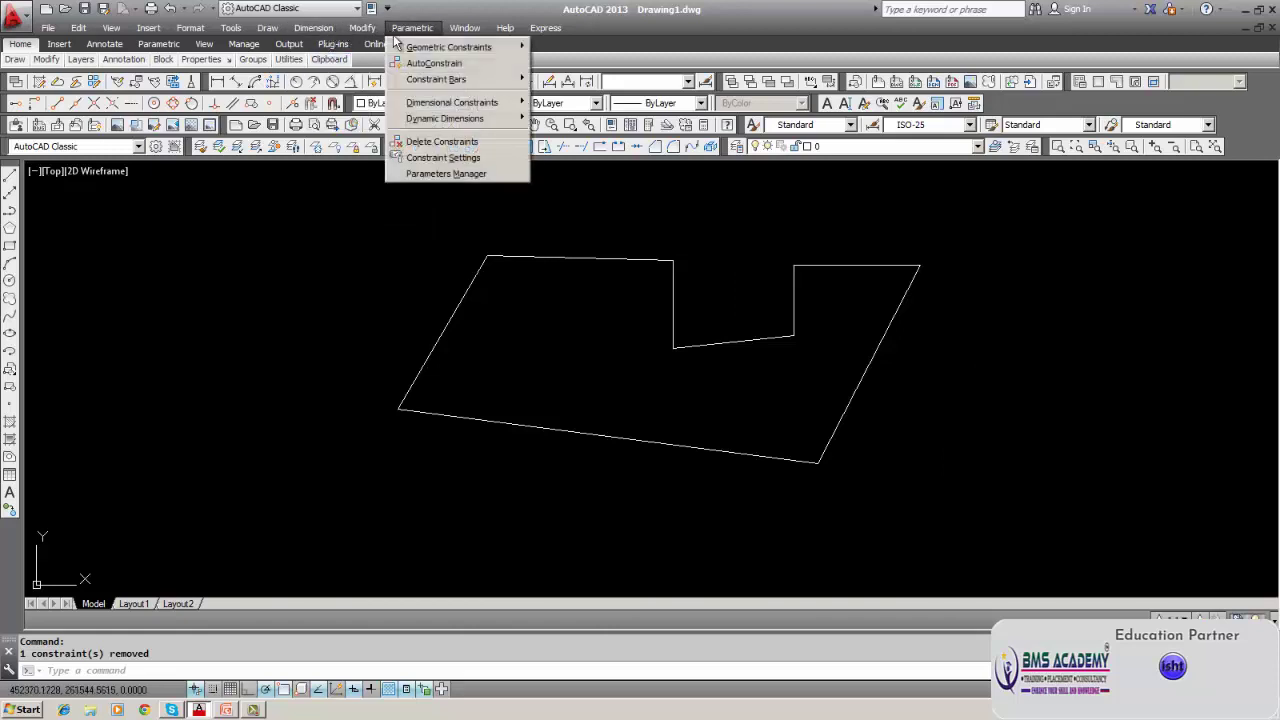
{"action": "mouse_move", "coordinate": [400, 50]}
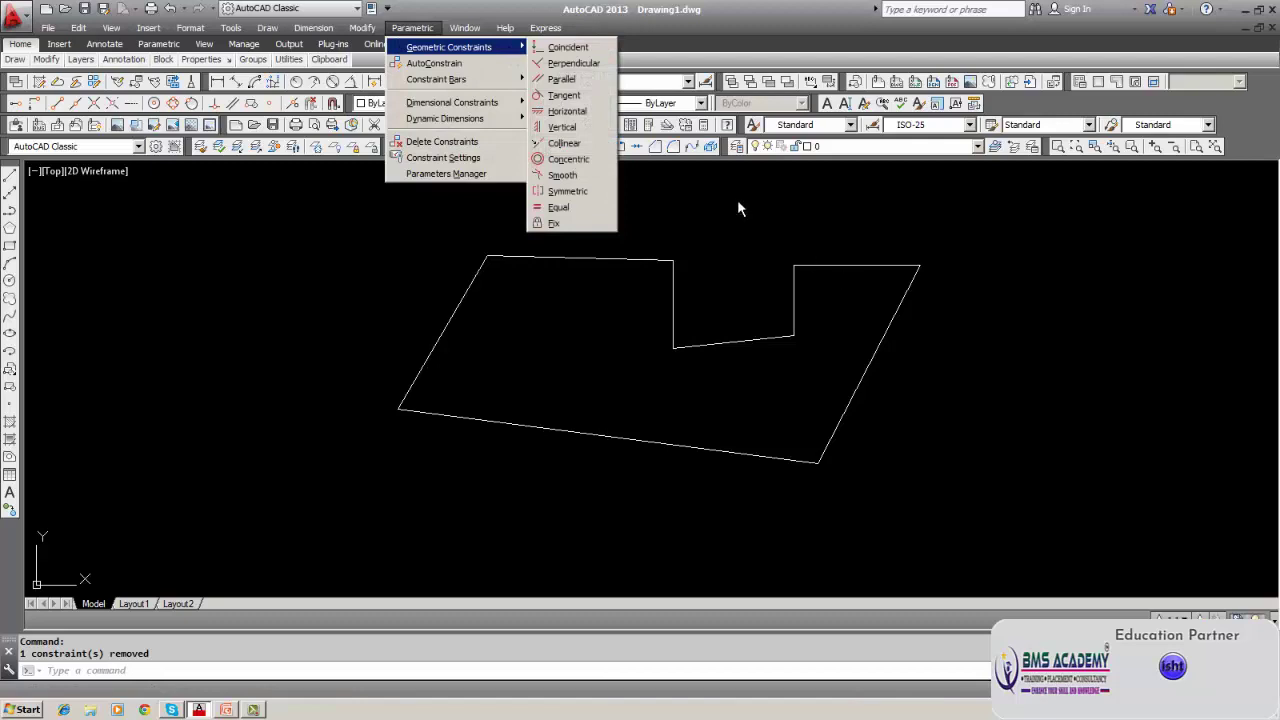
{"action": "left_click", "coordinate": [575, 112]}
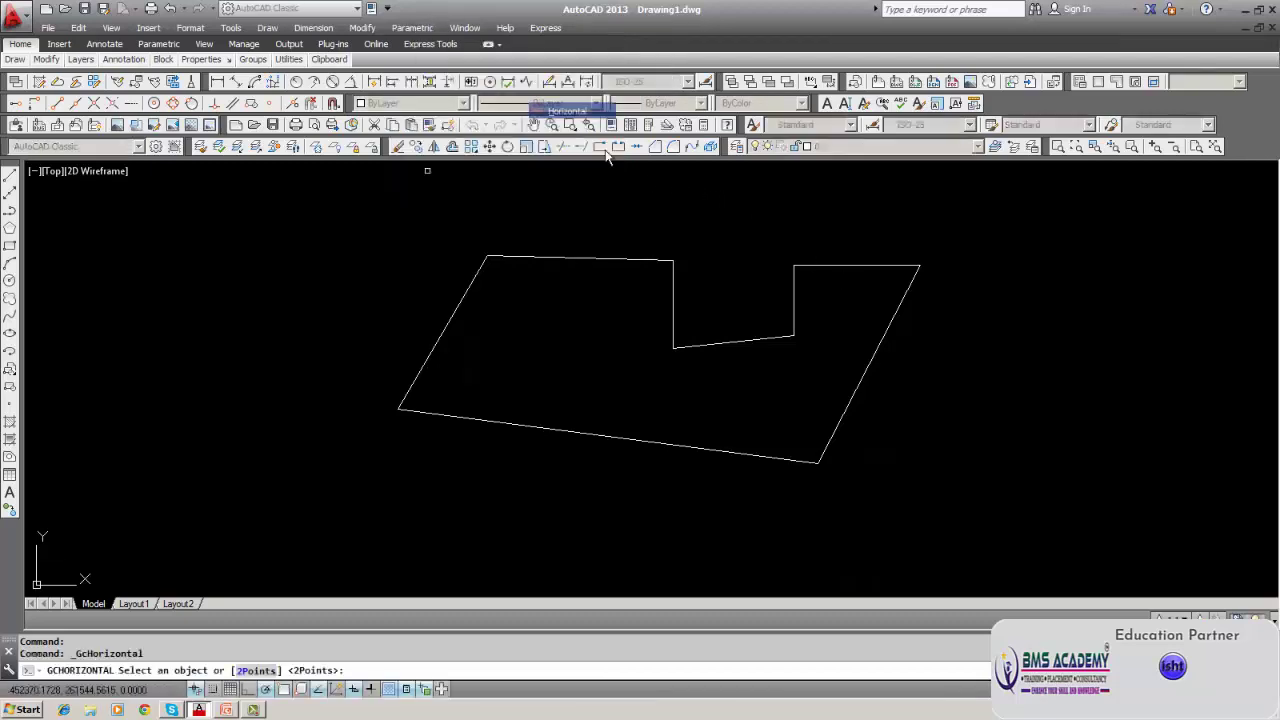
{"action": "left_click", "coordinate": [621, 261]}
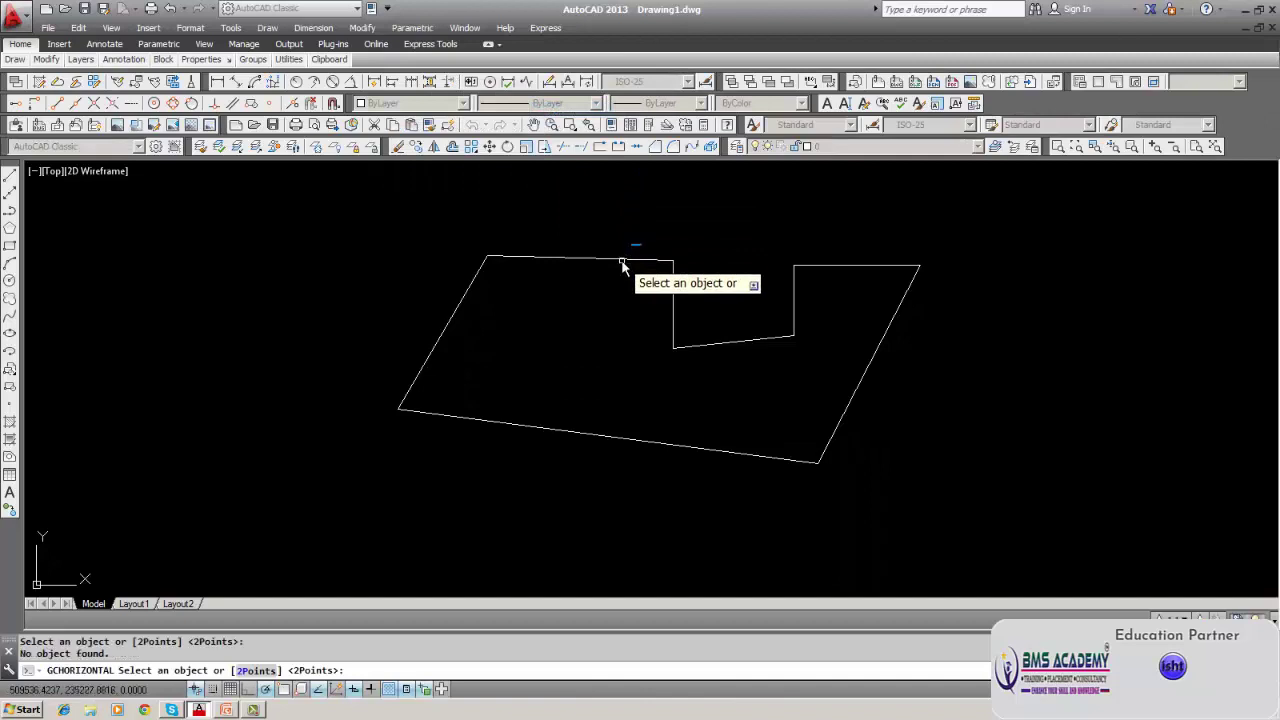
{"action": "left_click", "coordinate": [621, 261]}
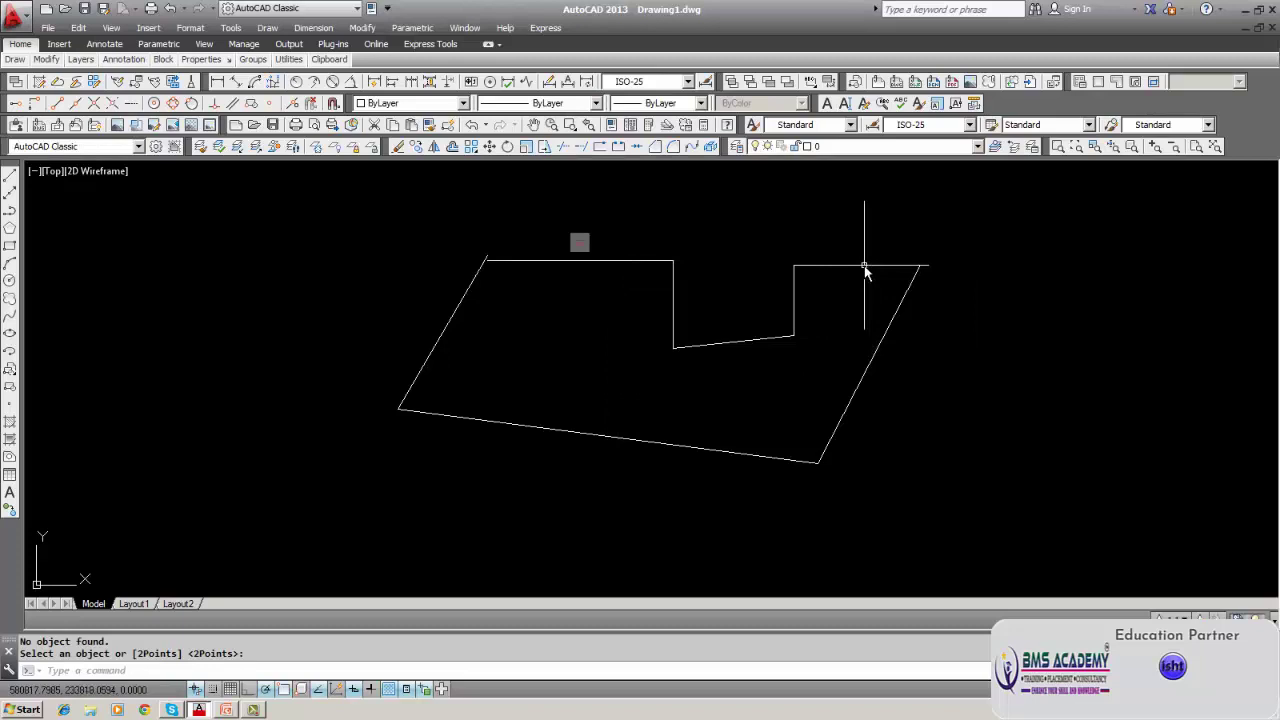
Apply horizontal constraints to the upper-right edge and the sloped middle step edge.
{"action": "left_click", "coordinate": [411, 28]}
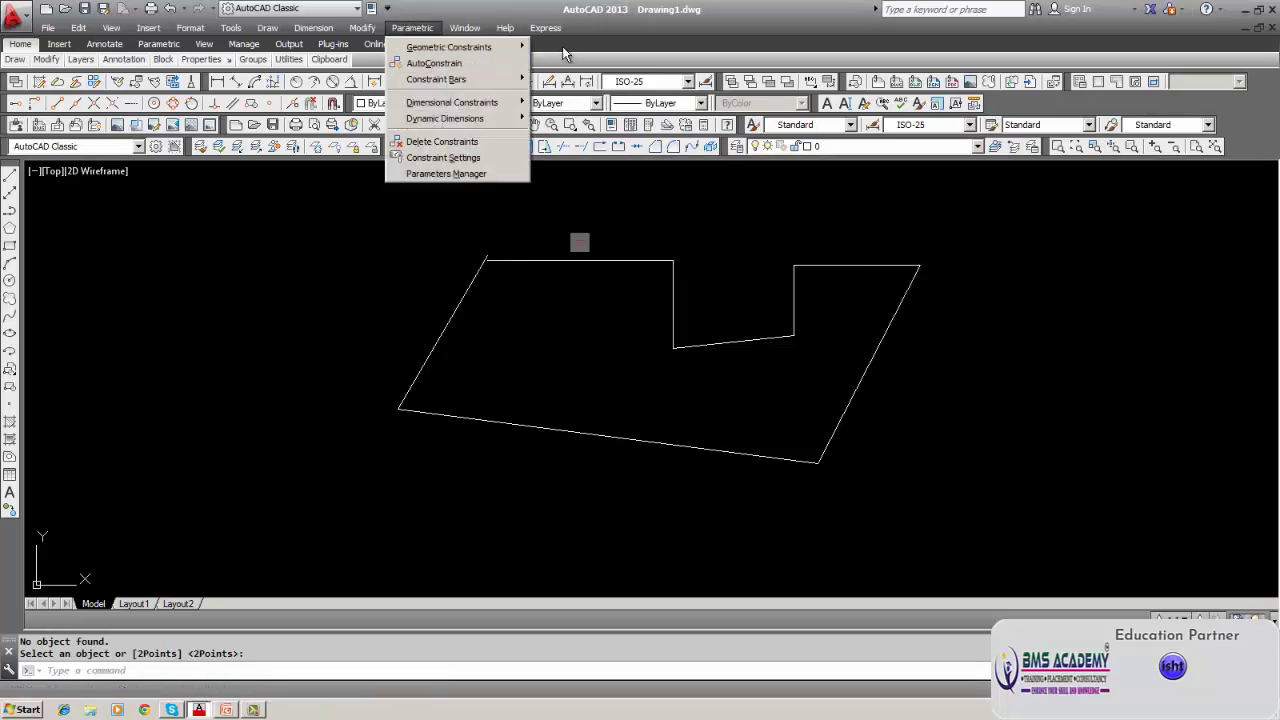
{"action": "mouse_move", "coordinate": [486, 50]}
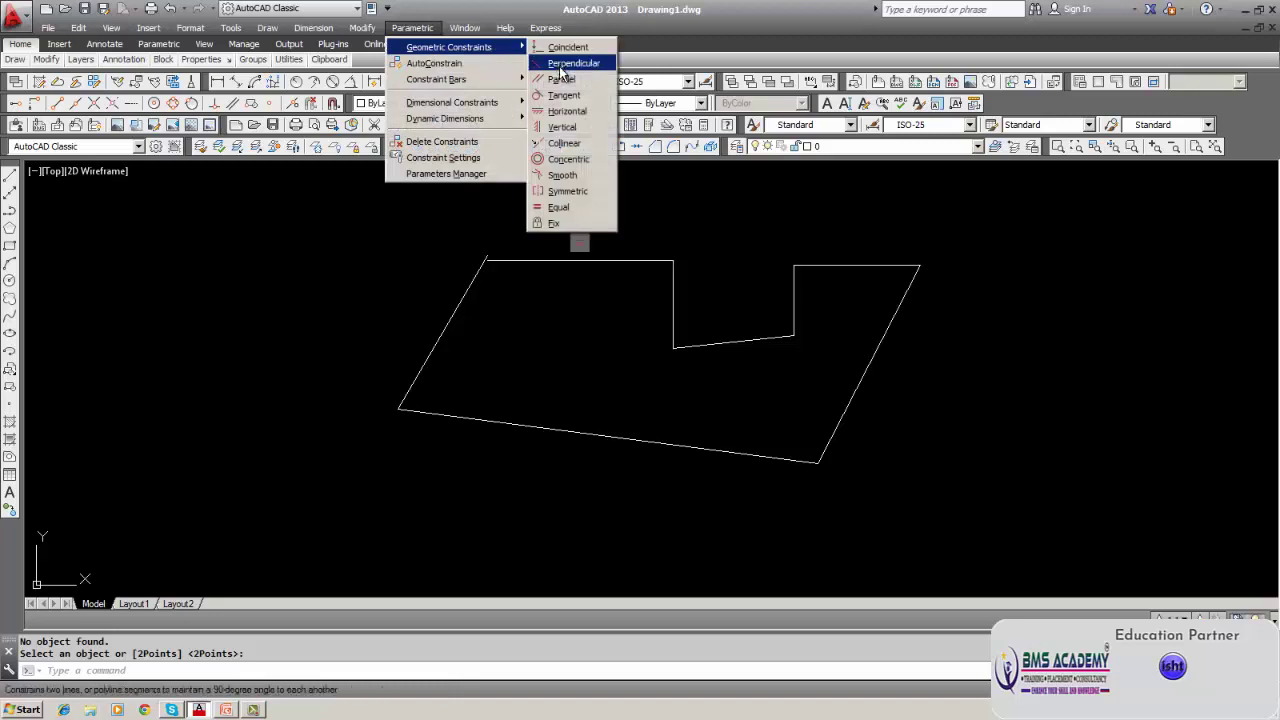
{"action": "left_click", "coordinate": [566, 111]}
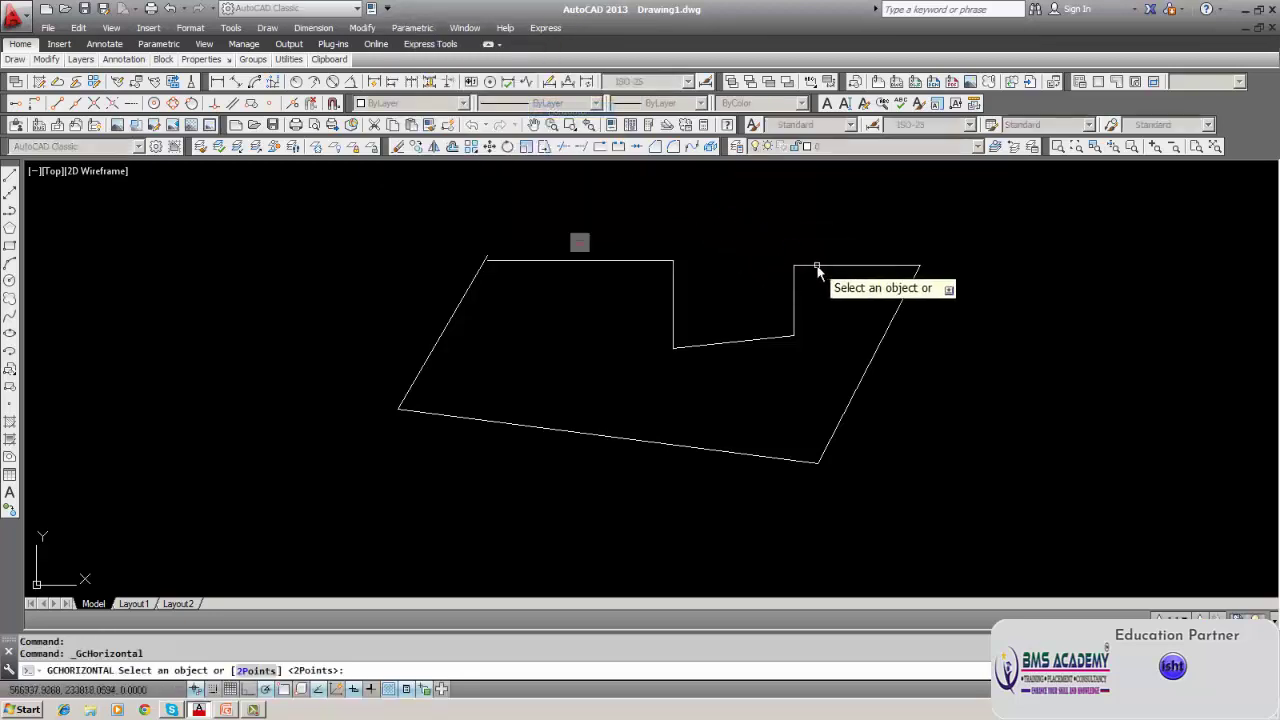
{"action": "left_click", "coordinate": [816, 268]}
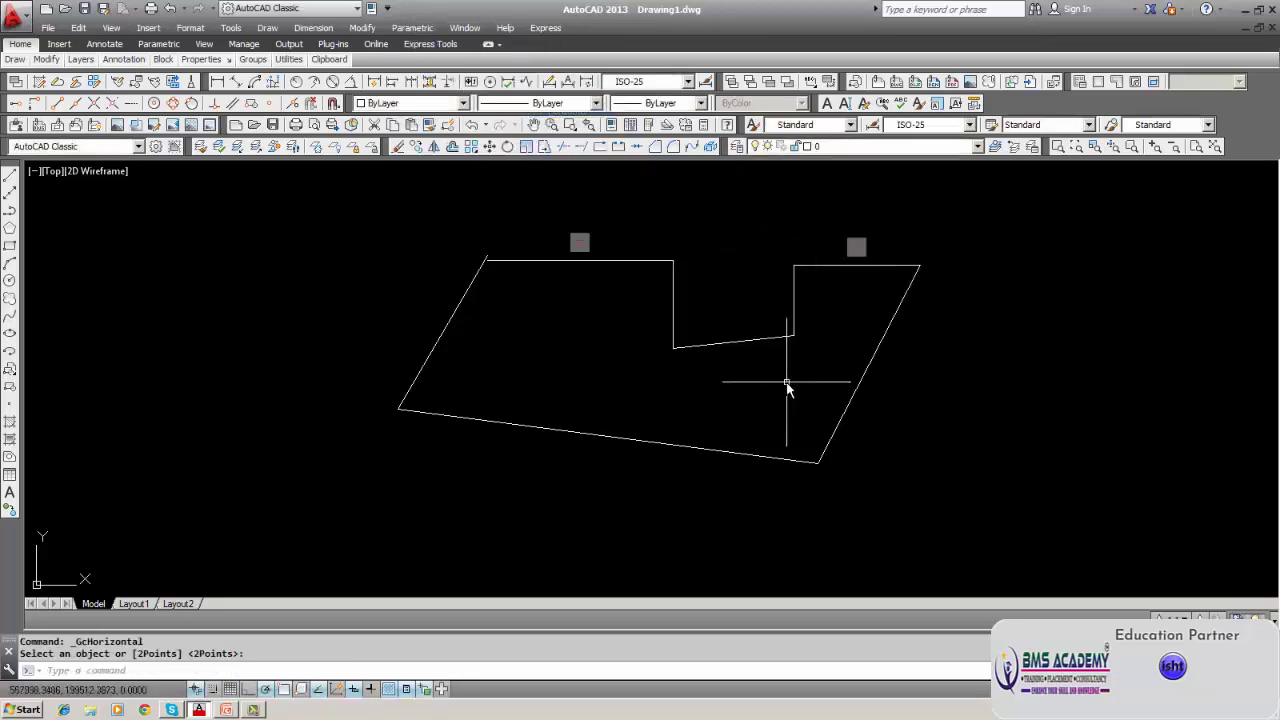
{"action": "left_click", "coordinate": [421, 29]}
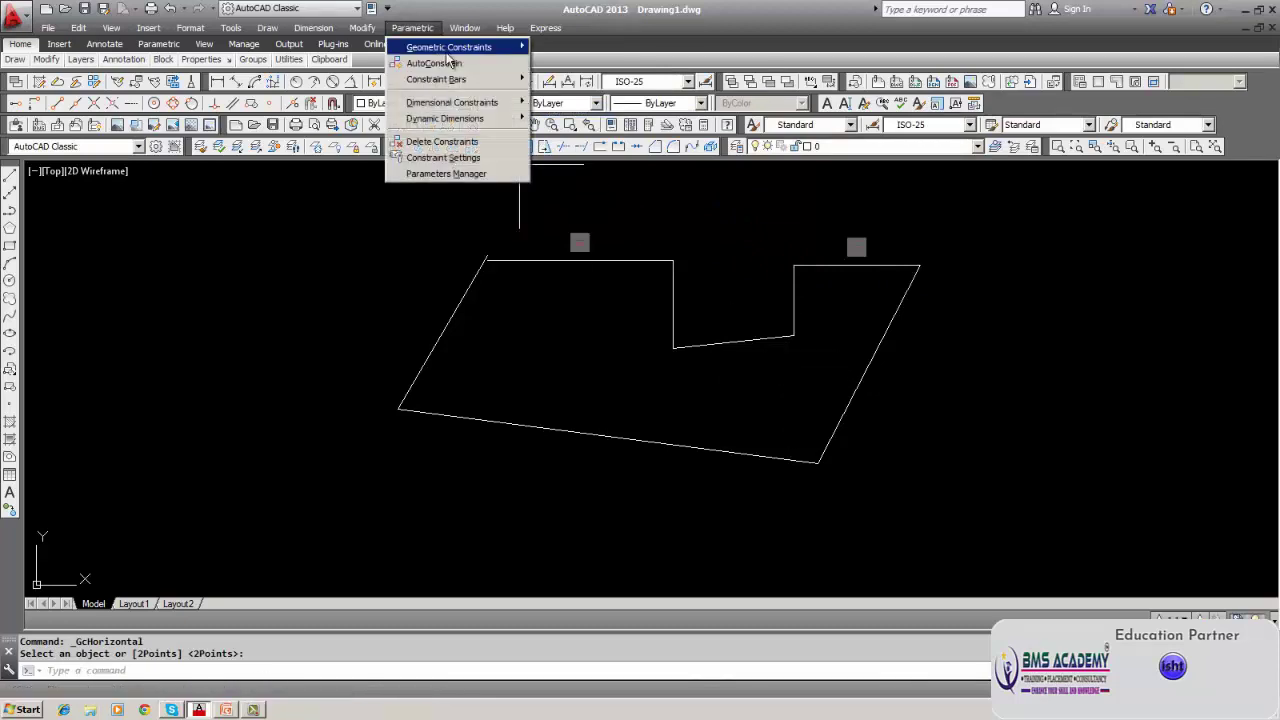
{"action": "mouse_move", "coordinate": [465, 47]}
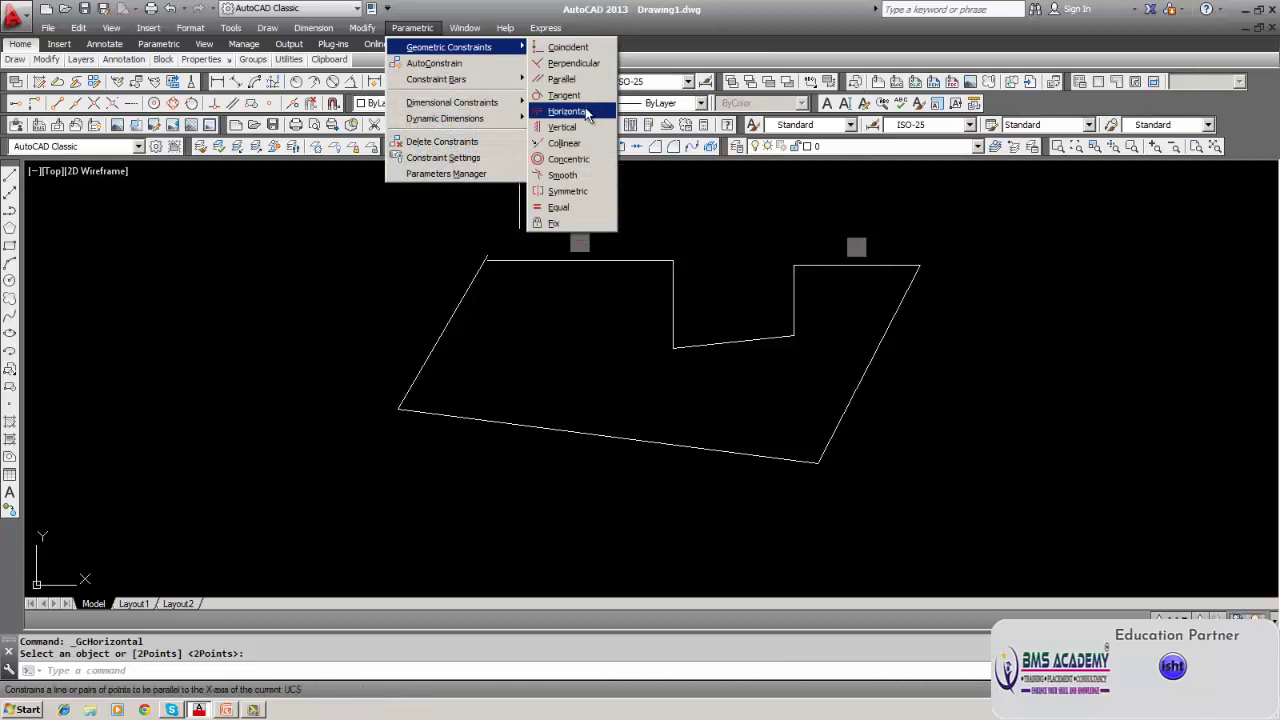
{"action": "left_click", "coordinate": [567, 111]}
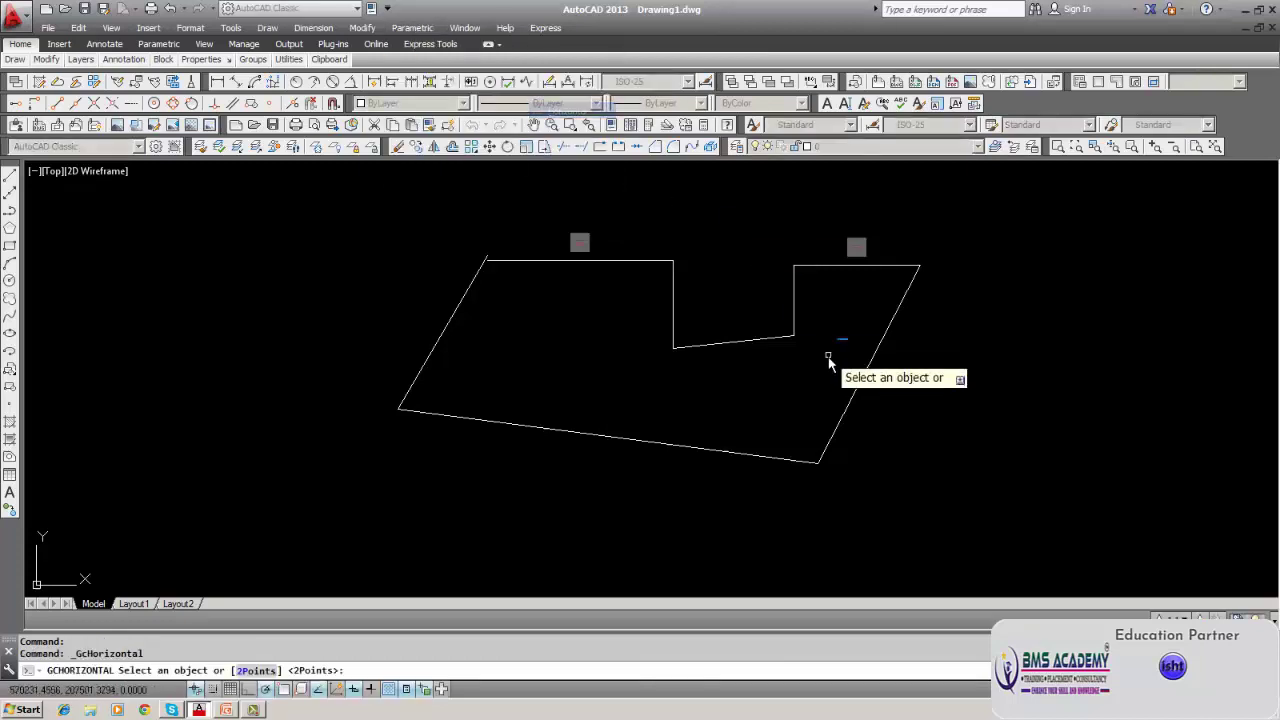
{"action": "left_click", "coordinate": [740, 345]}
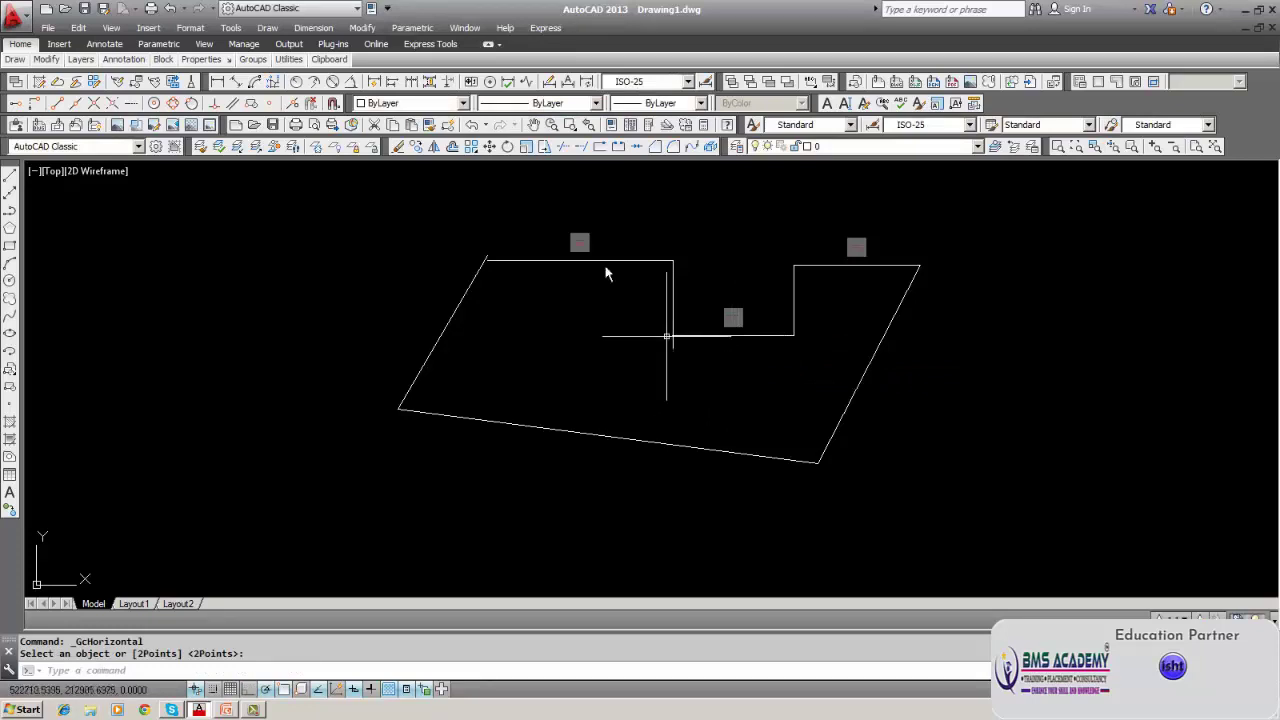
{"action": "left_click", "coordinate": [410, 30]}
{"action": "mouse_move", "coordinate": [434, 50]}
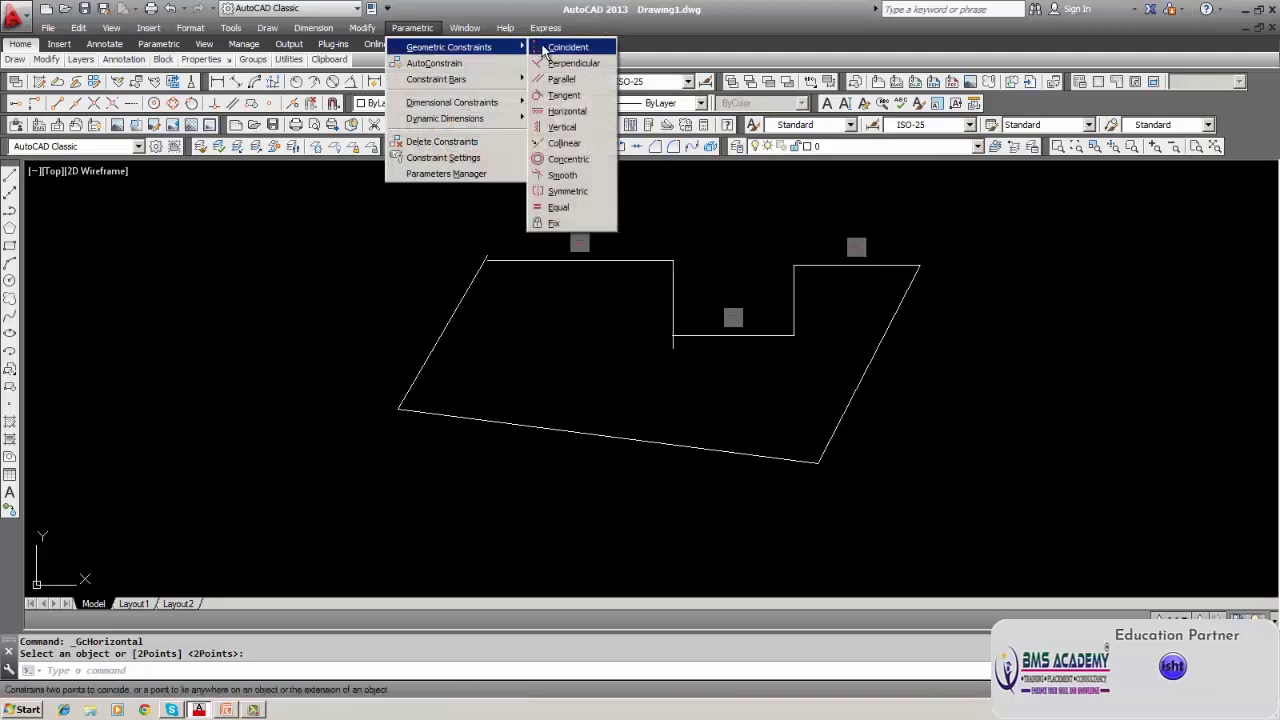
Apply vertical constraints to the slanted left side line and the slanted right side line.
{"action": "left_click", "coordinate": [562, 127]}
{"action": "left_click", "coordinate": [459, 306]}
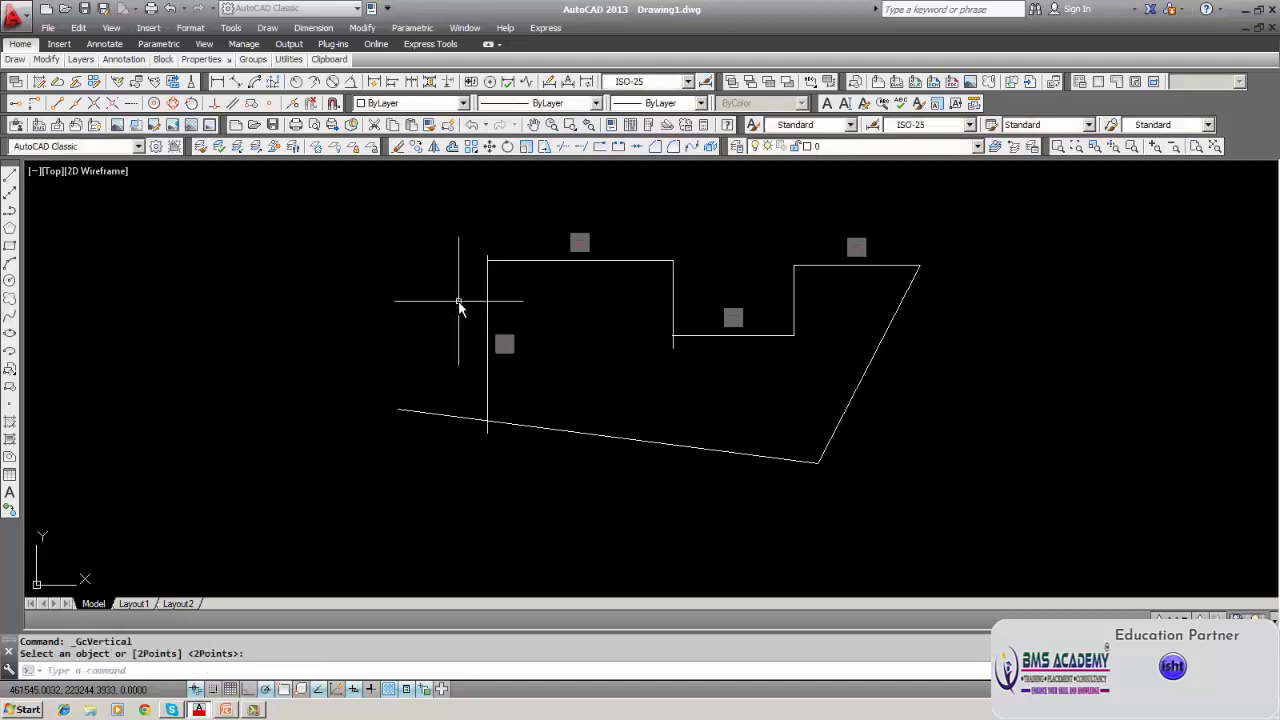
{"action": "left_click", "coordinate": [420, 28]}
{"action": "mouse_move", "coordinate": [424, 47]}
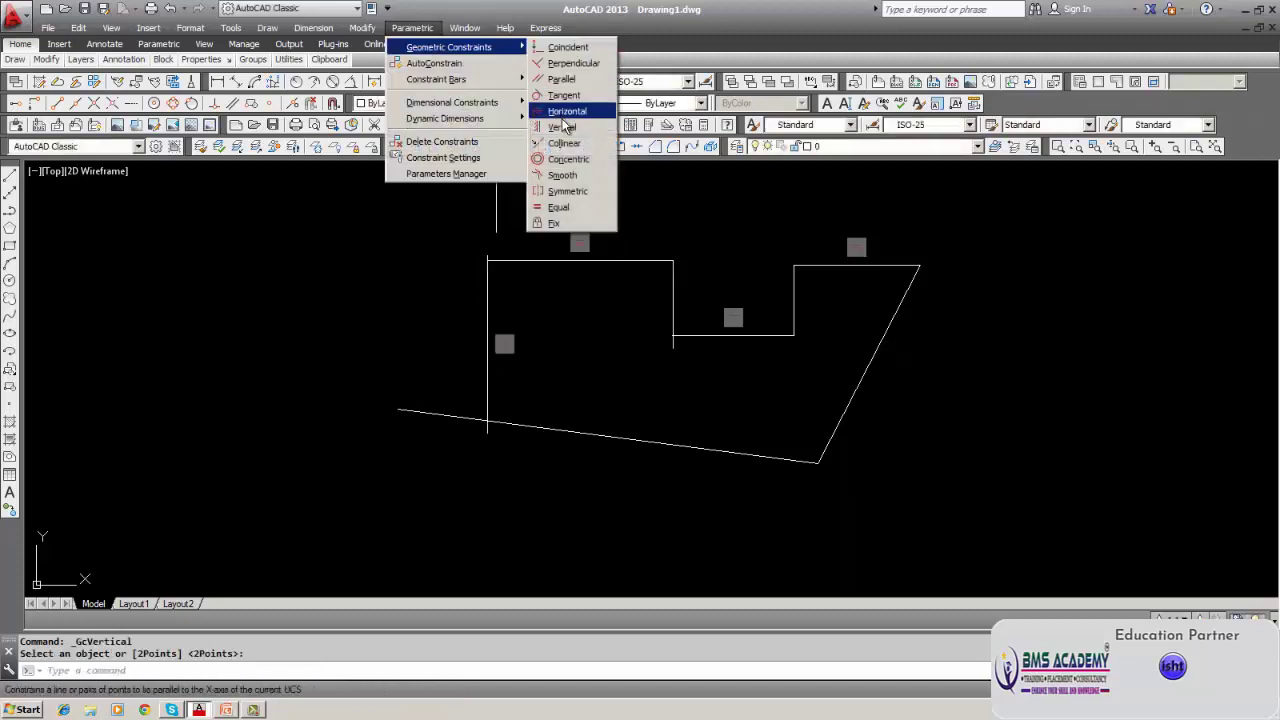
{"action": "left_click", "coordinate": [565, 128]}
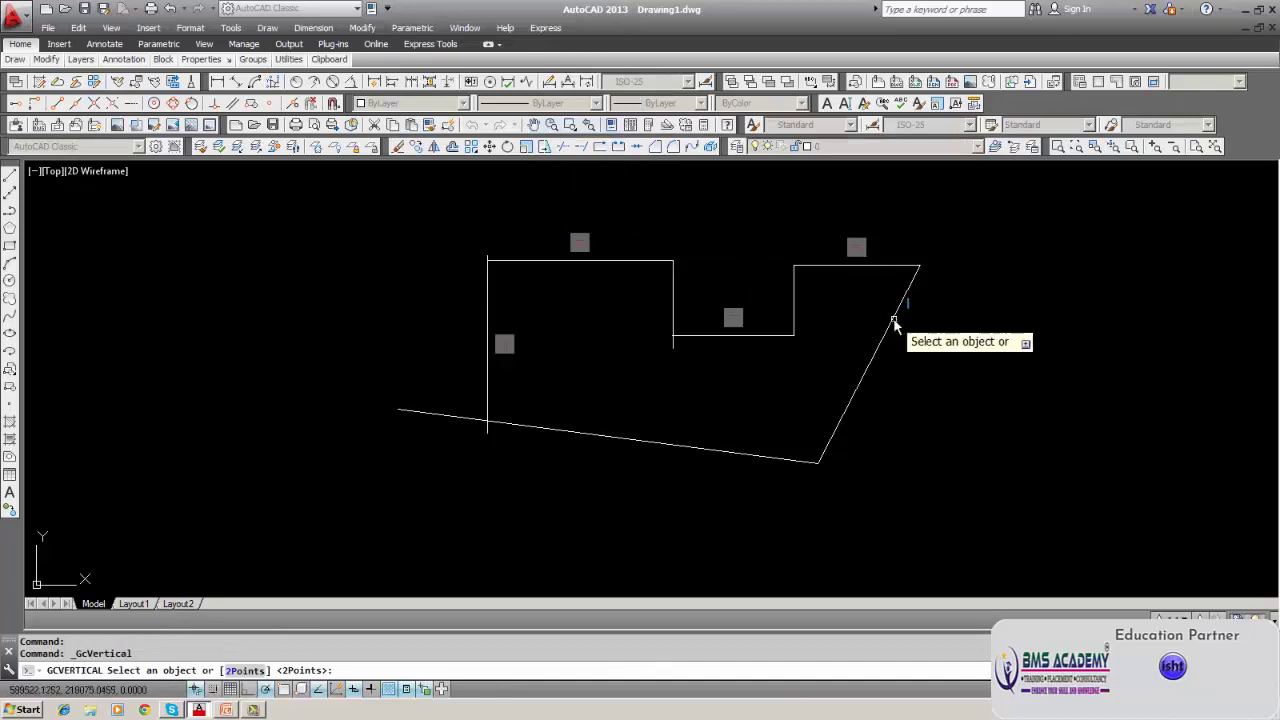
{"action": "left_click", "coordinate": [894, 321]}
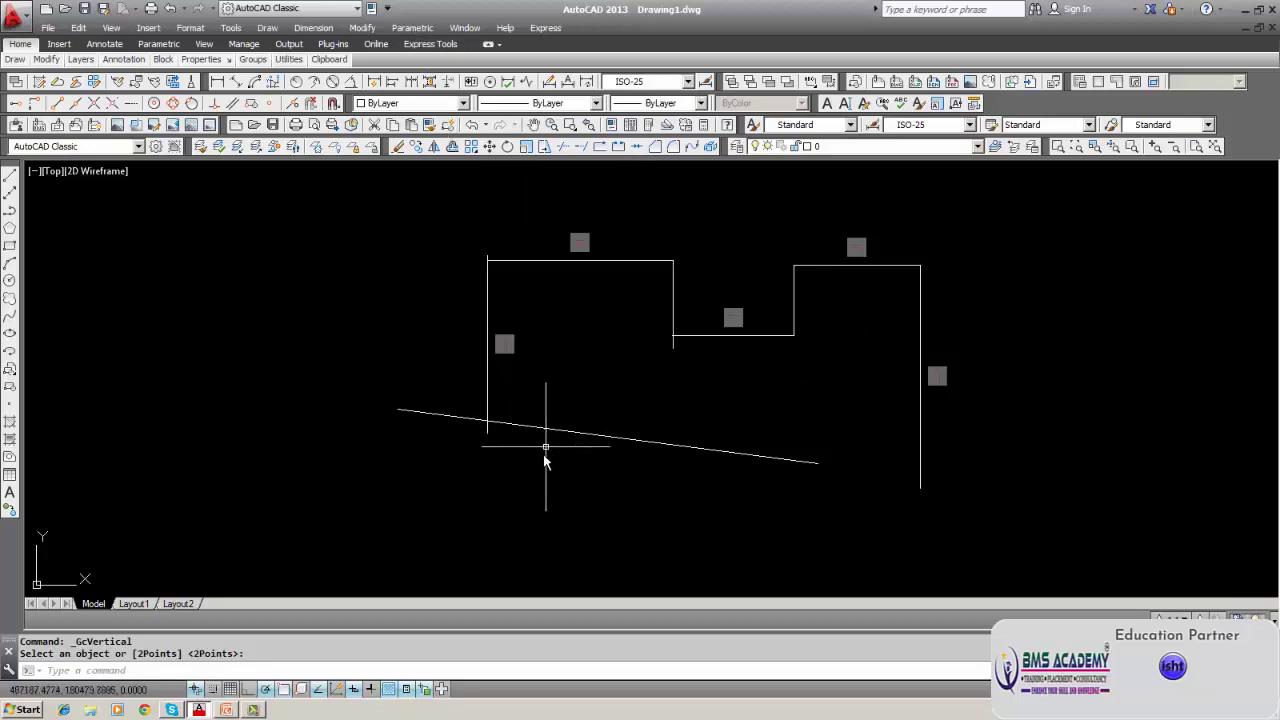
{"action": "left_click", "coordinate": [412, 28]}
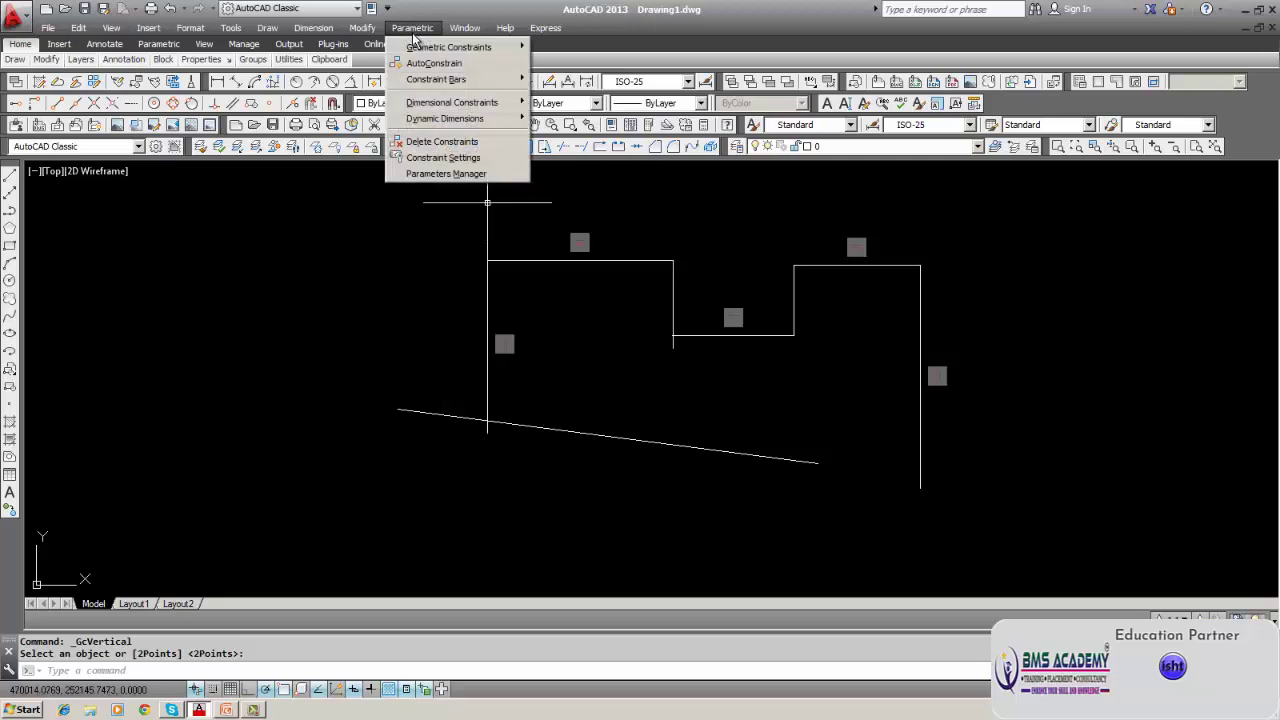
Join the right side's lower endpoint to the bottom line's end with a coincident constraint.
{"action": "mouse_move", "coordinate": [416, 50]}
{"action": "left_click", "coordinate": [560, 46]}
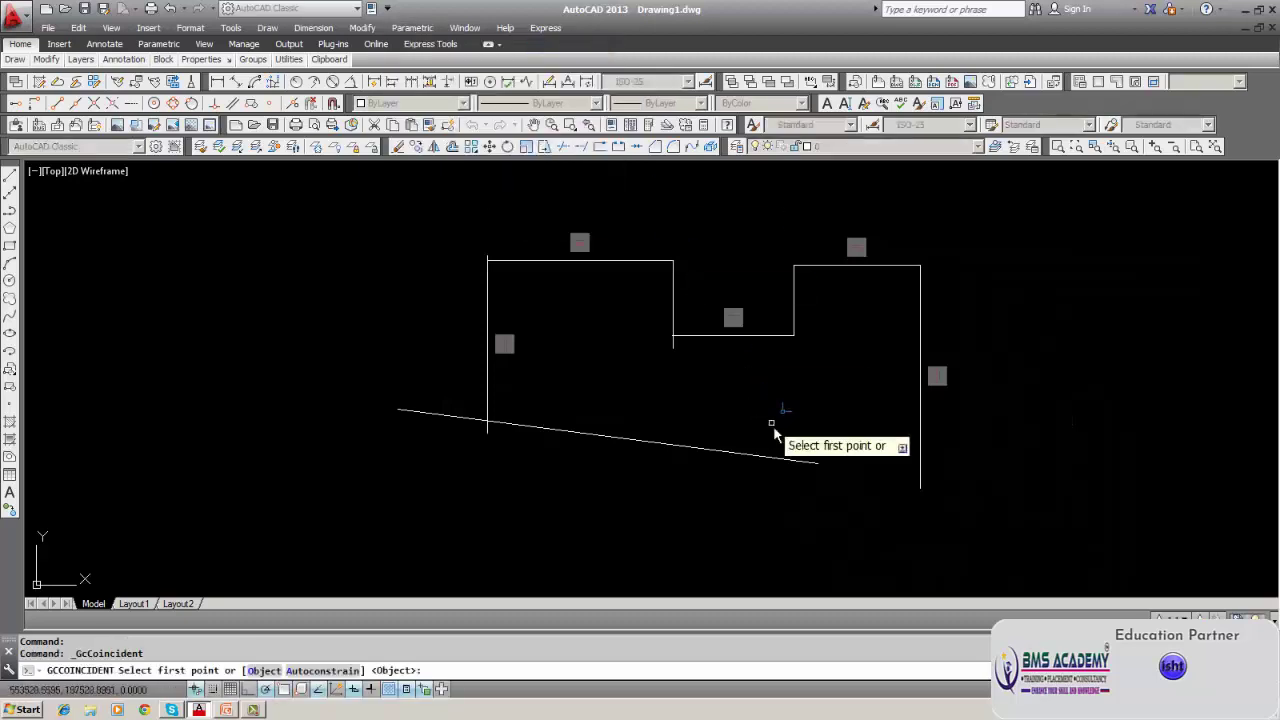
{"action": "left_click", "coordinate": [818, 462]}
{"action": "left_click", "coordinate": [920, 490]}
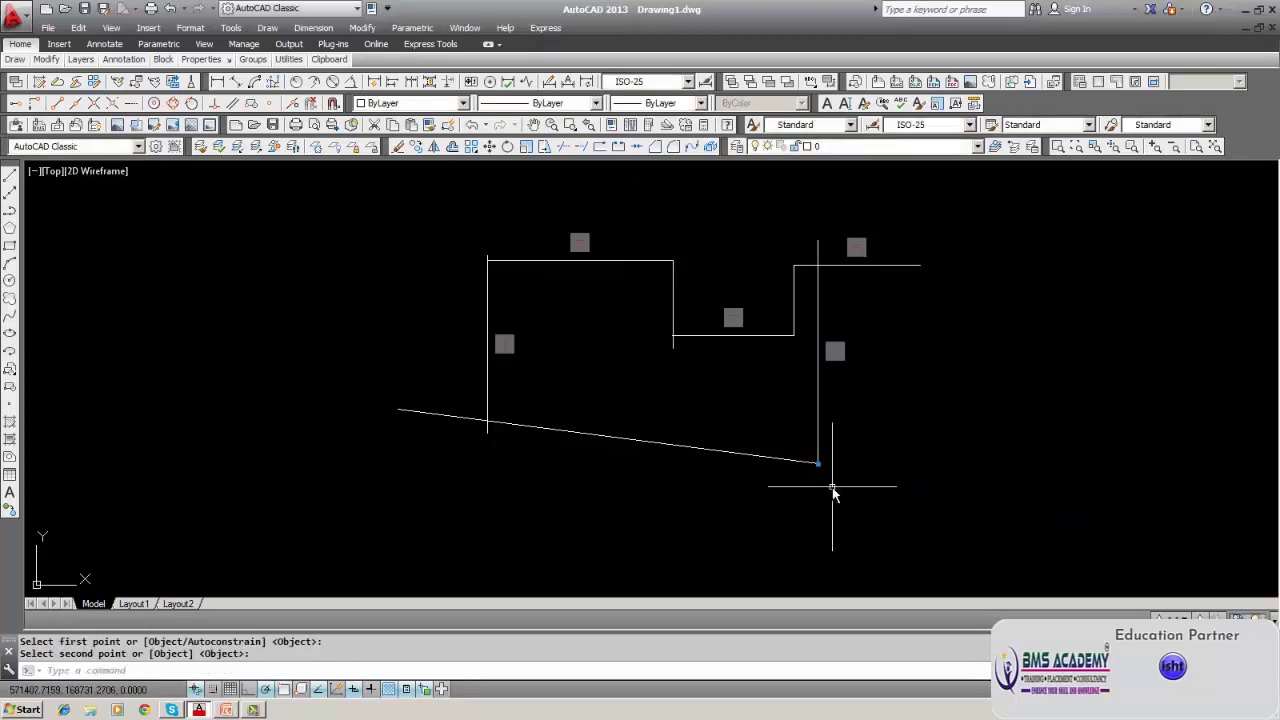
{"action": "key", "text": "Return"}
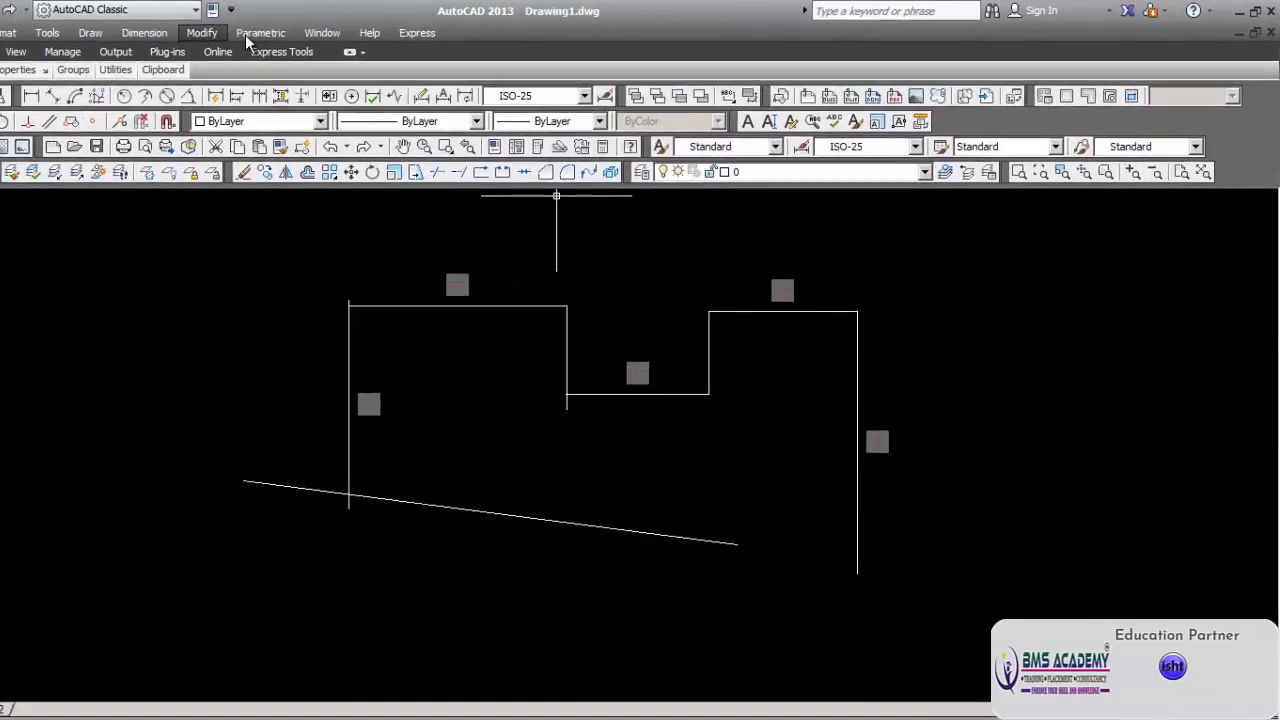
{"action": "left_click", "coordinate": [412, 27]}
{"action": "mouse_move", "coordinate": [186, 62]}
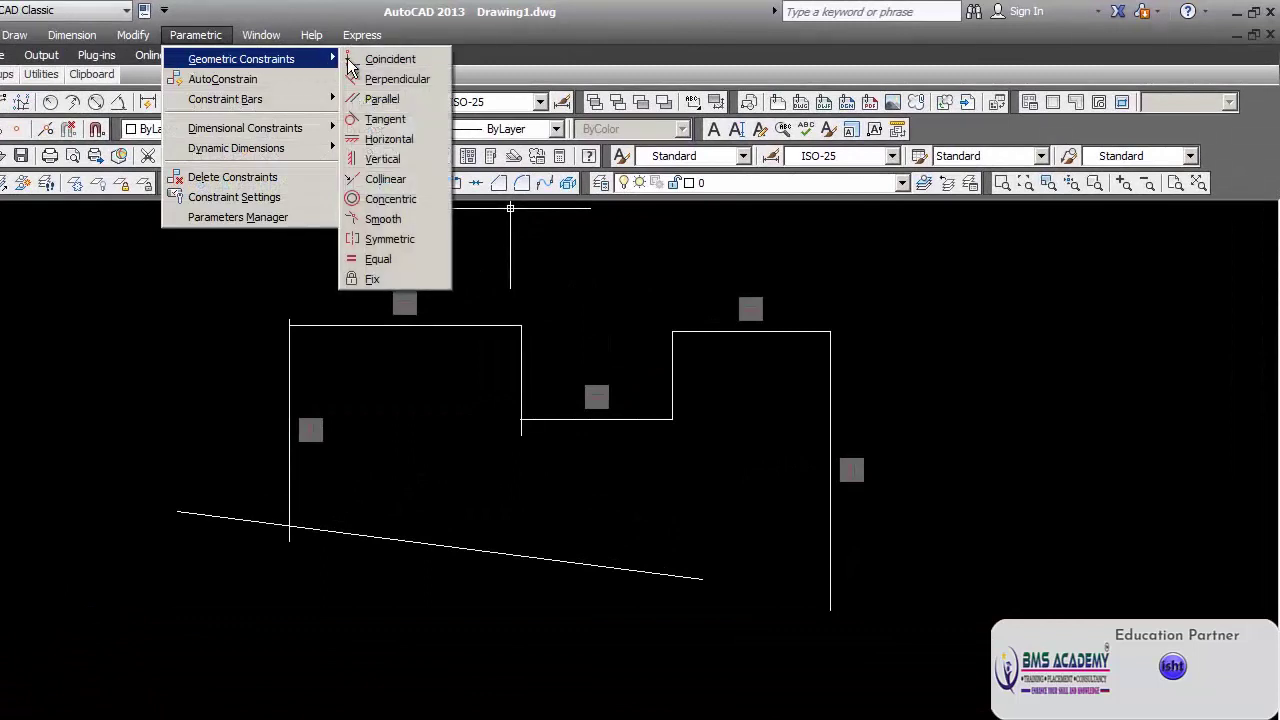
{"action": "left_click", "coordinate": [360, 60]}
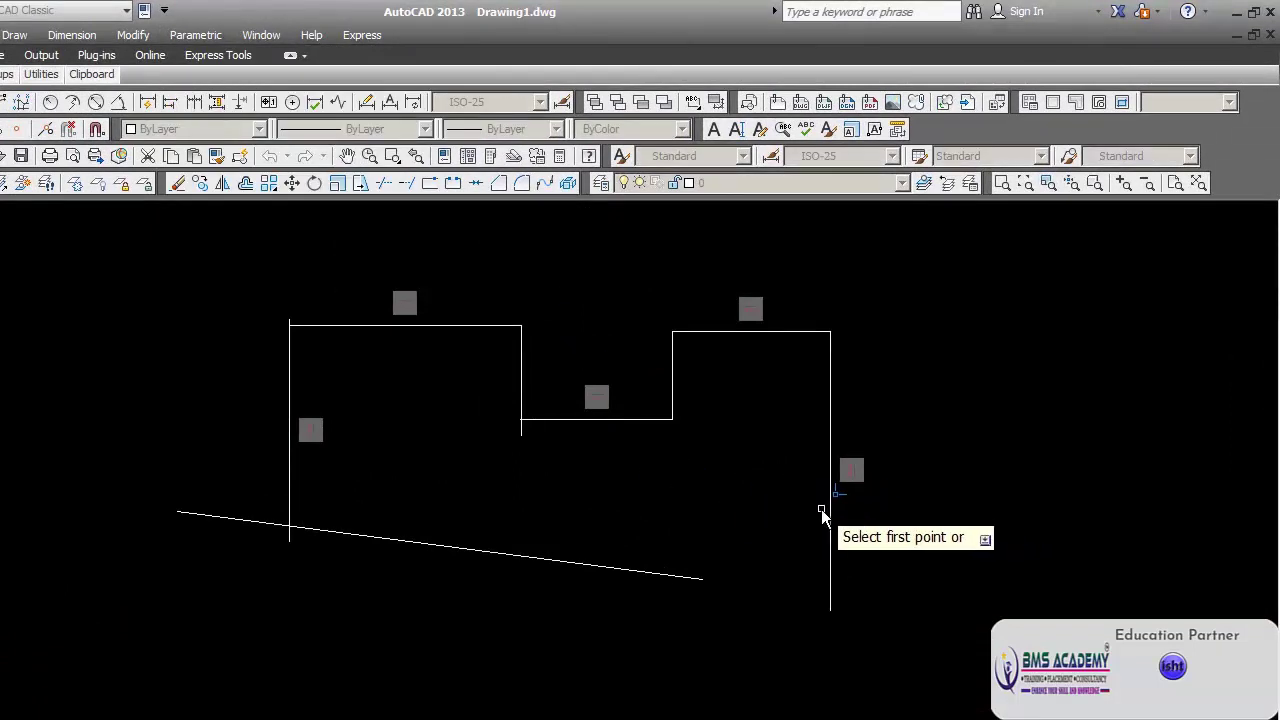
{"action": "left_click", "coordinate": [831, 574]}
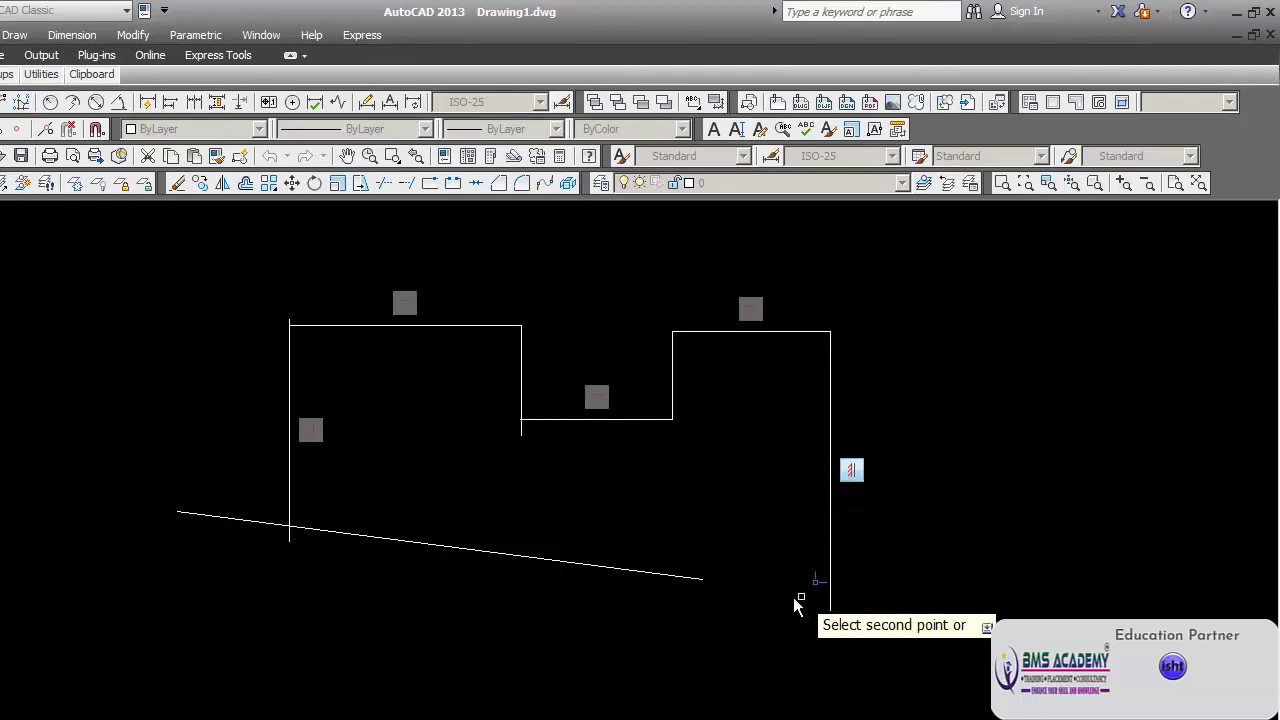
{"action": "left_click", "coordinate": [701, 577]}
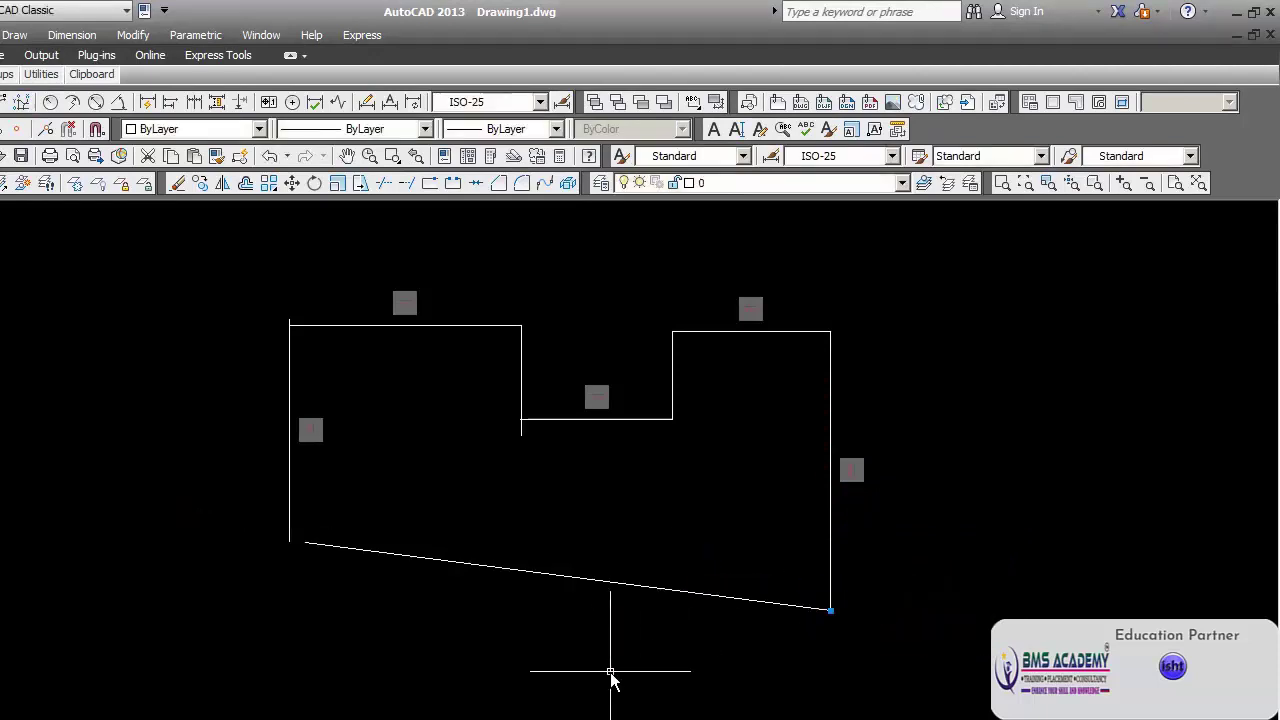
Make the left vertical line's bottom end coincident with the sloped line's left end.
{"action": "left_click", "coordinate": [197, 35]}
{"action": "mouse_move", "coordinate": [198, 58]}
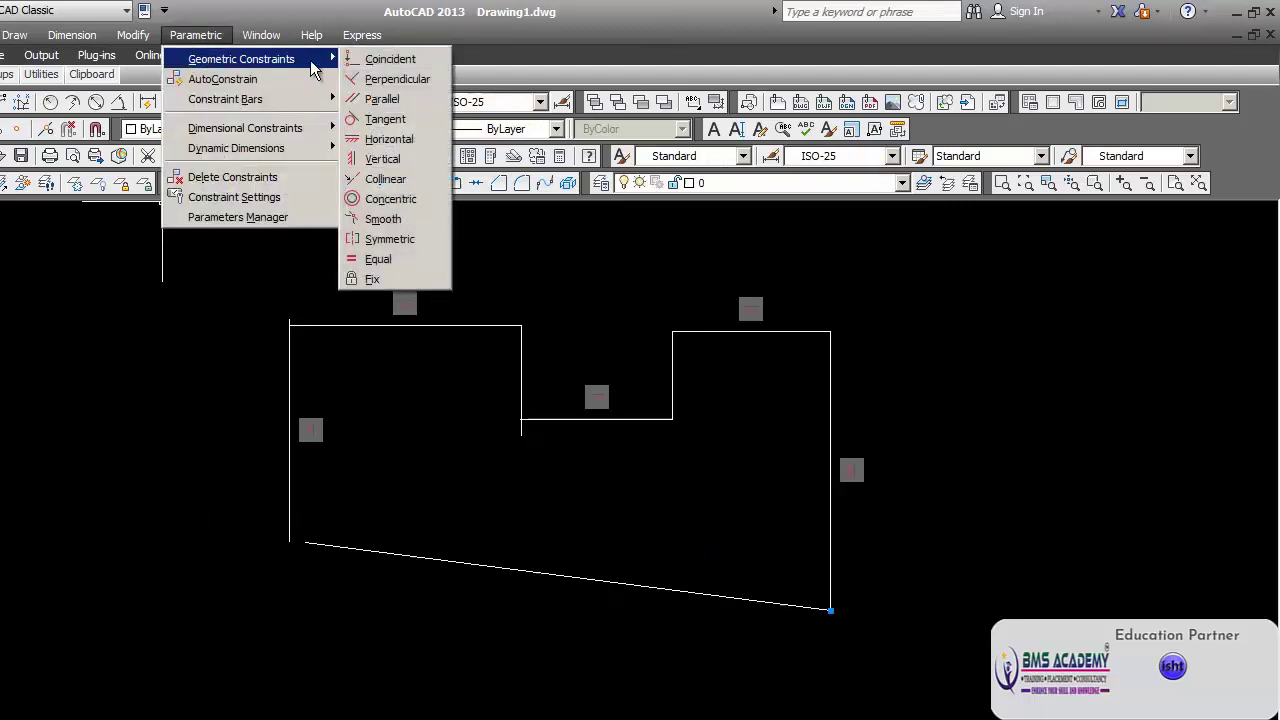
{"action": "left_click", "coordinate": [390, 60]}
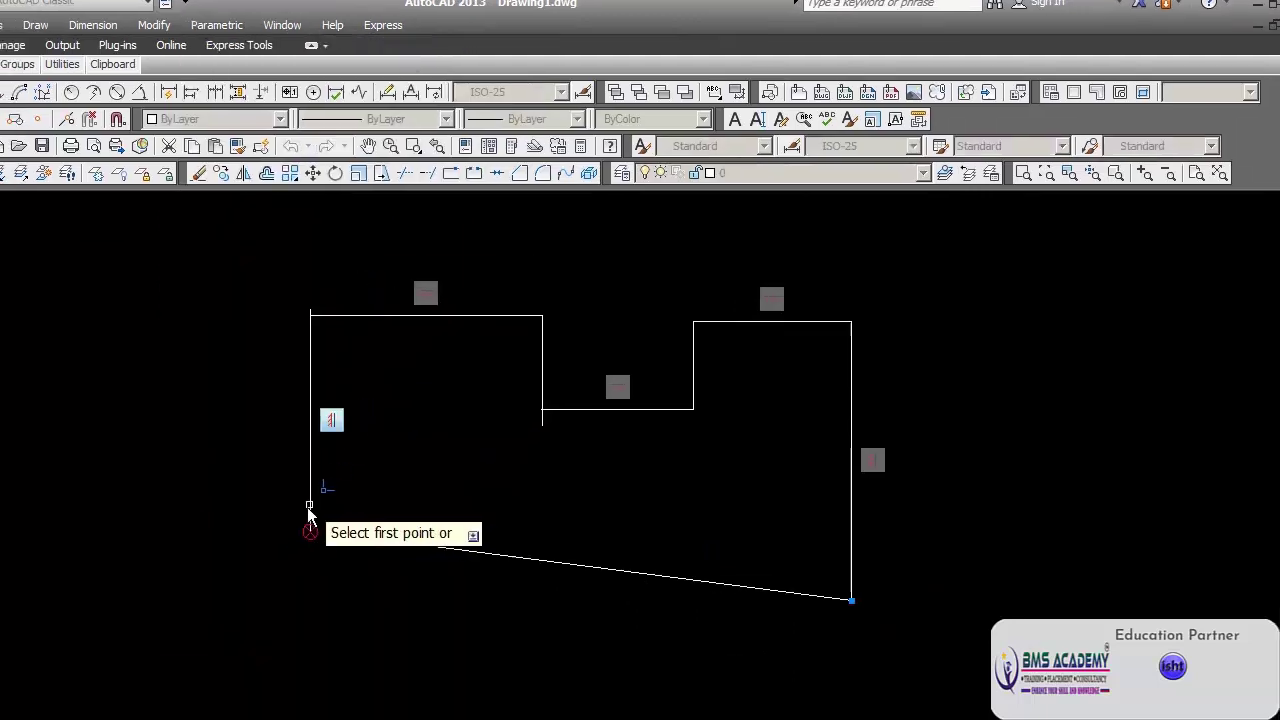
{"action": "left_click", "coordinate": [337, 532]}
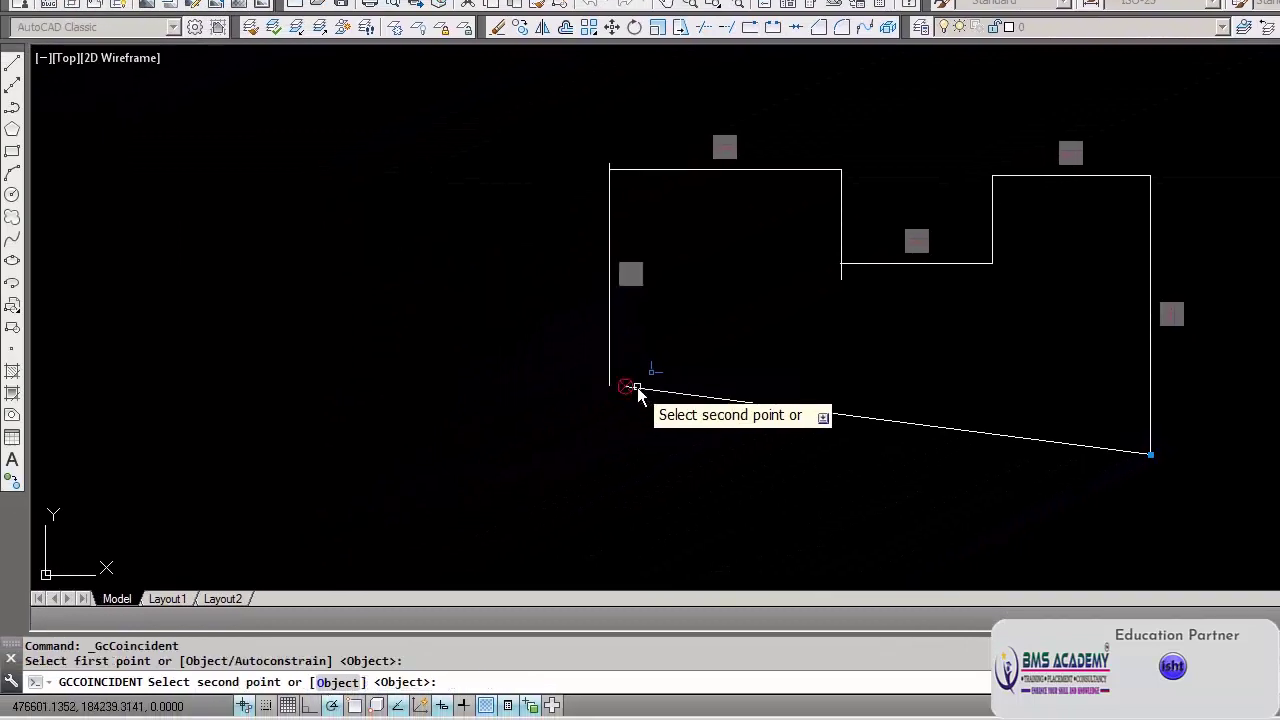
{"action": "left_click", "coordinate": [637, 392]}
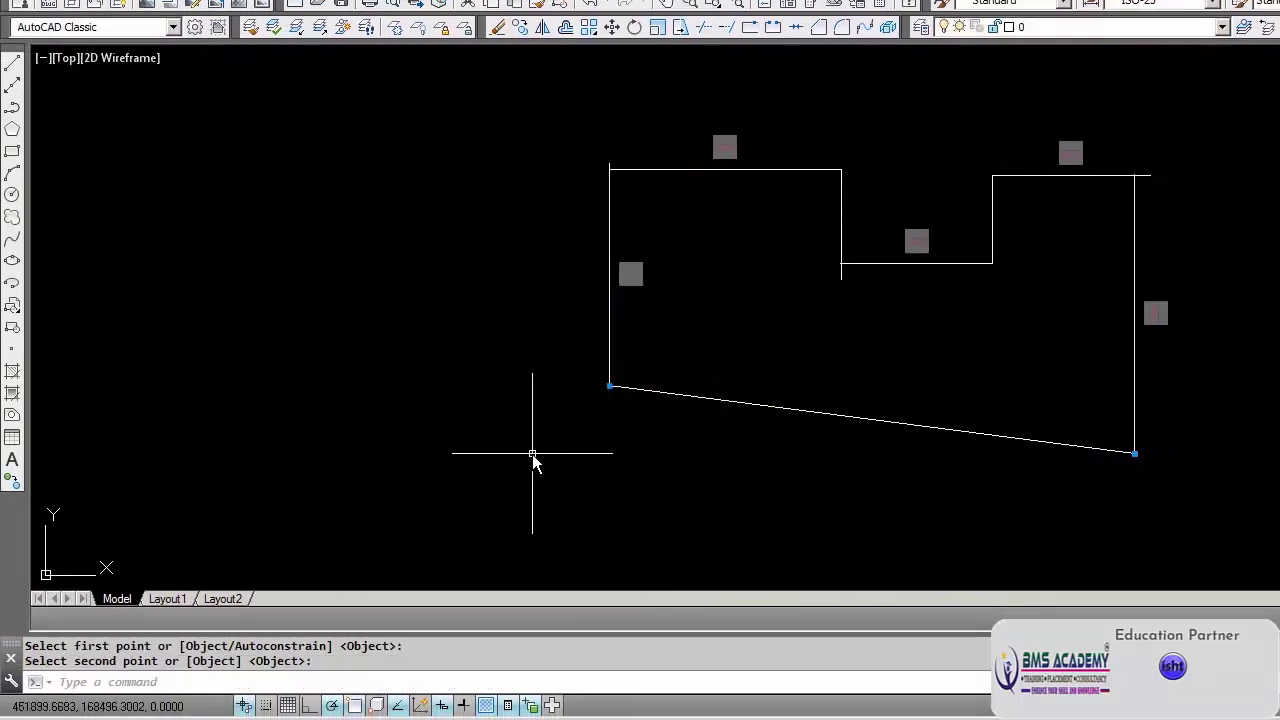
{"action": "key", "text": "Escape"}
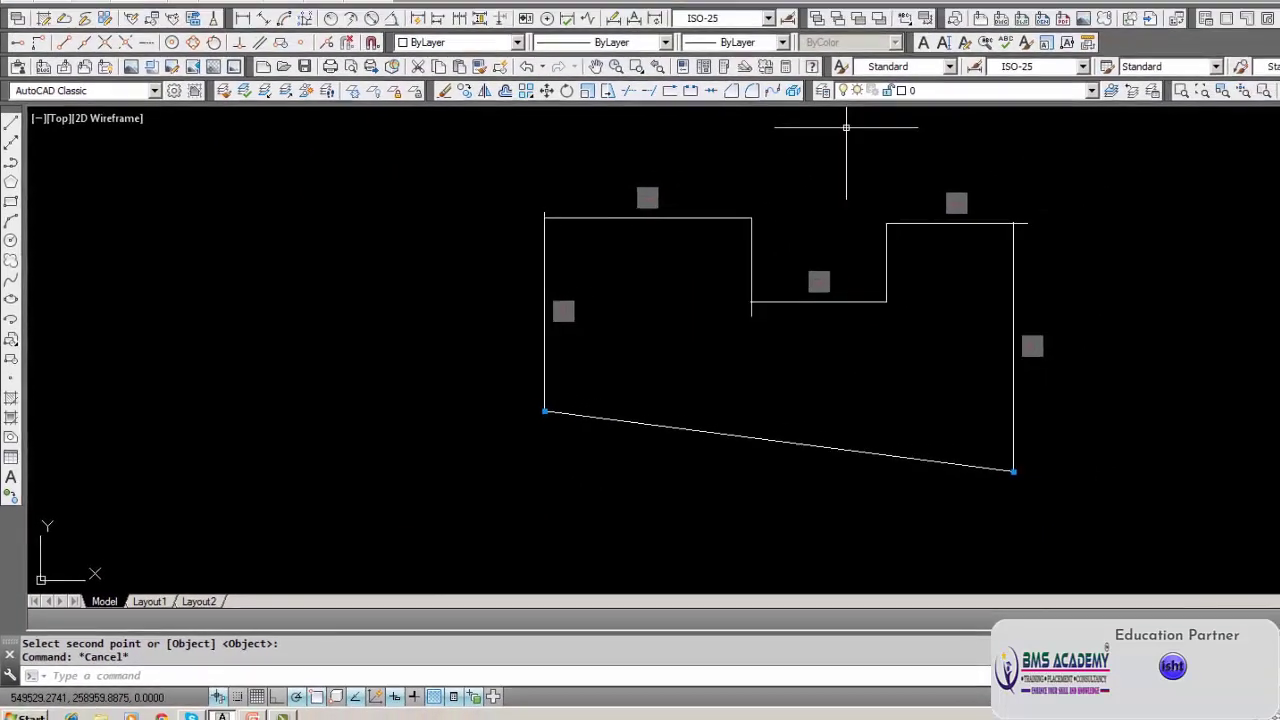
Make the top-left line equal in length to the top-right line.
{"action": "left_click", "coordinate": [412, 27]}
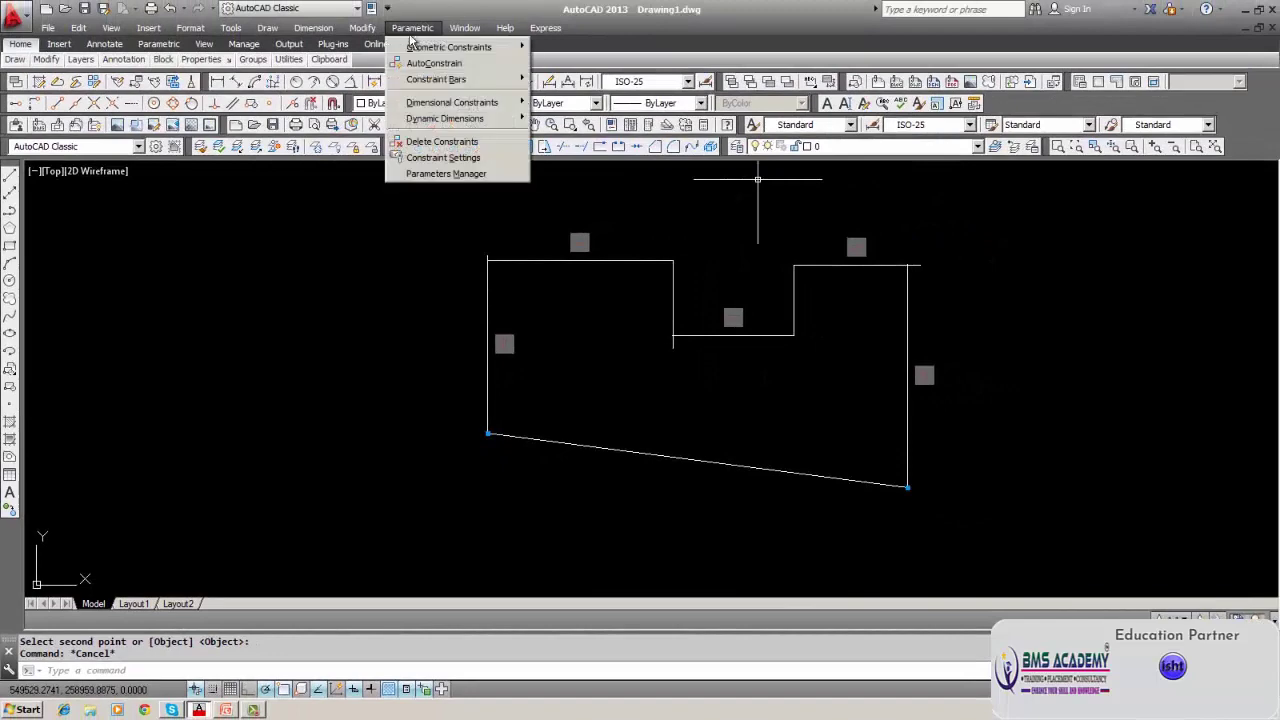
{"action": "mouse_move", "coordinate": [449, 47]}
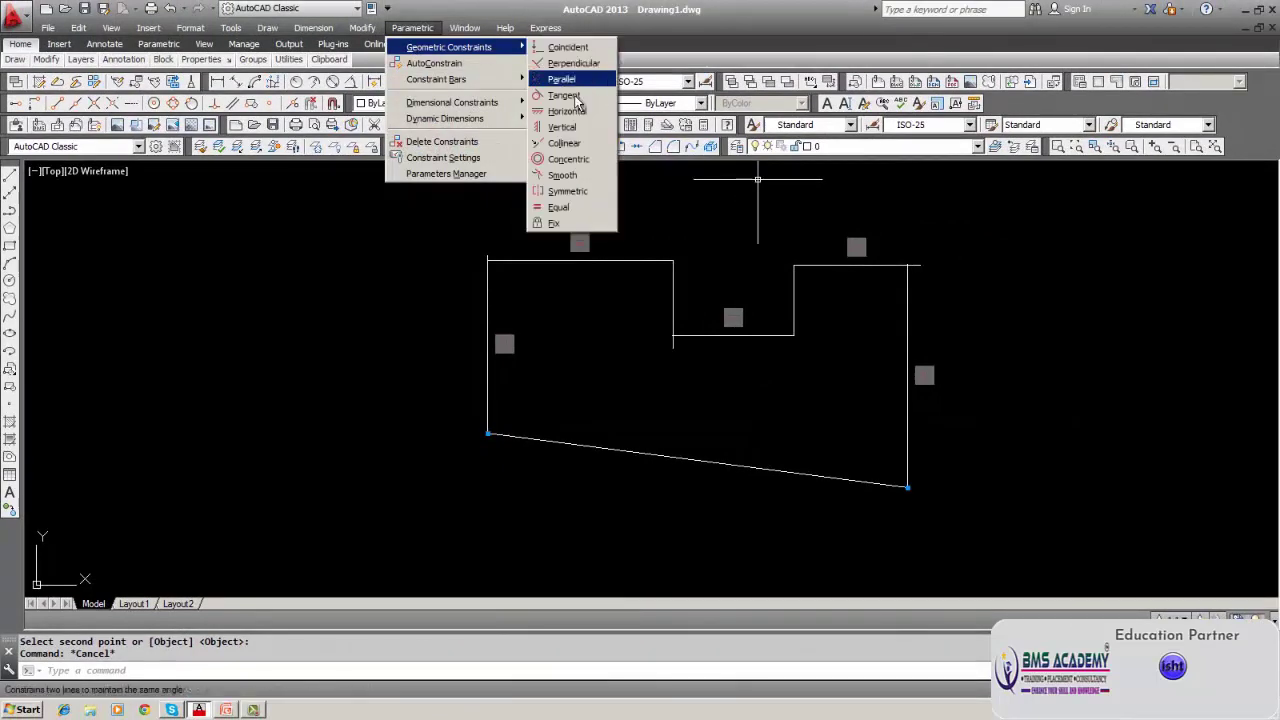
{"action": "left_click", "coordinate": [560, 207]}
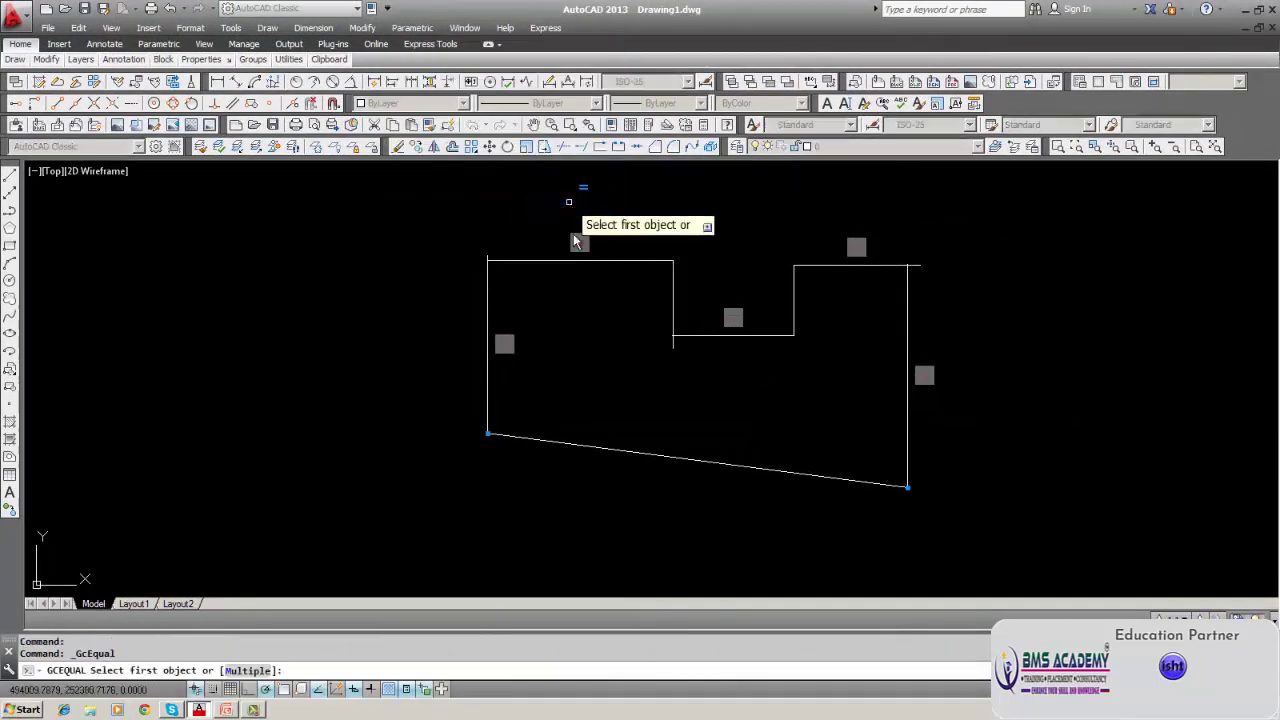
{"action": "left_click", "coordinate": [850, 265]}
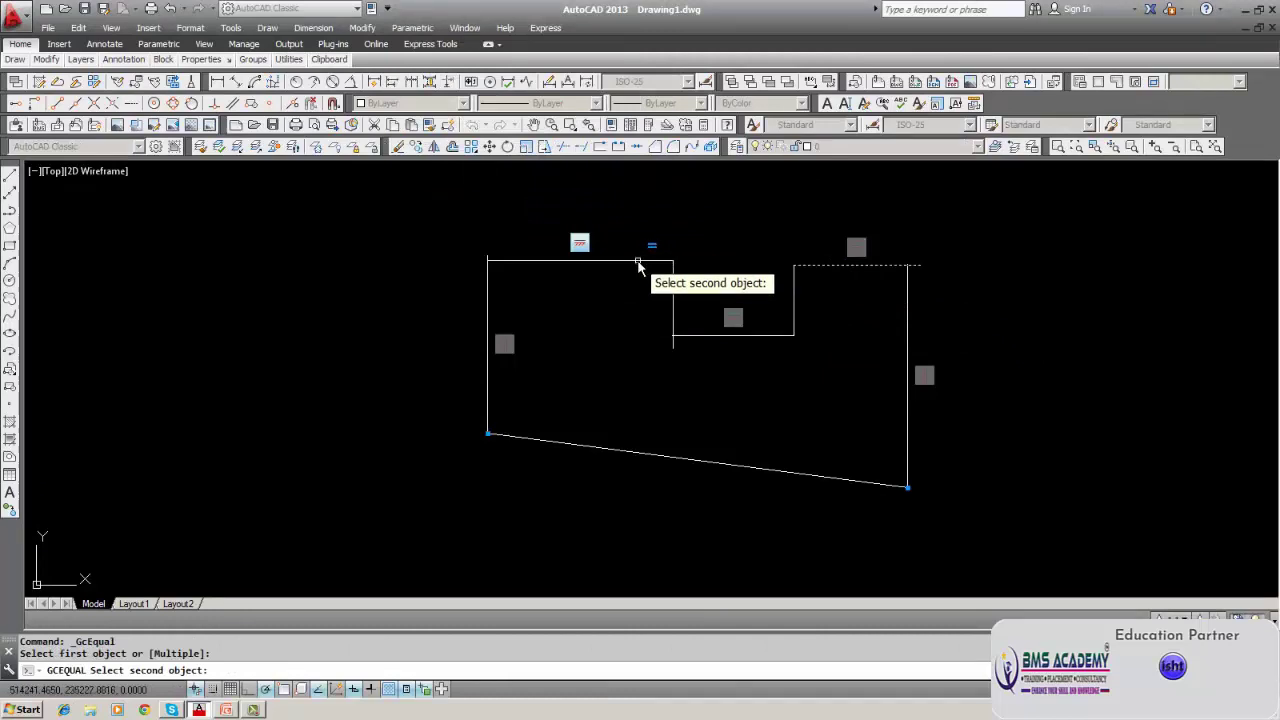
{"action": "left_click", "coordinate": [638, 263]}
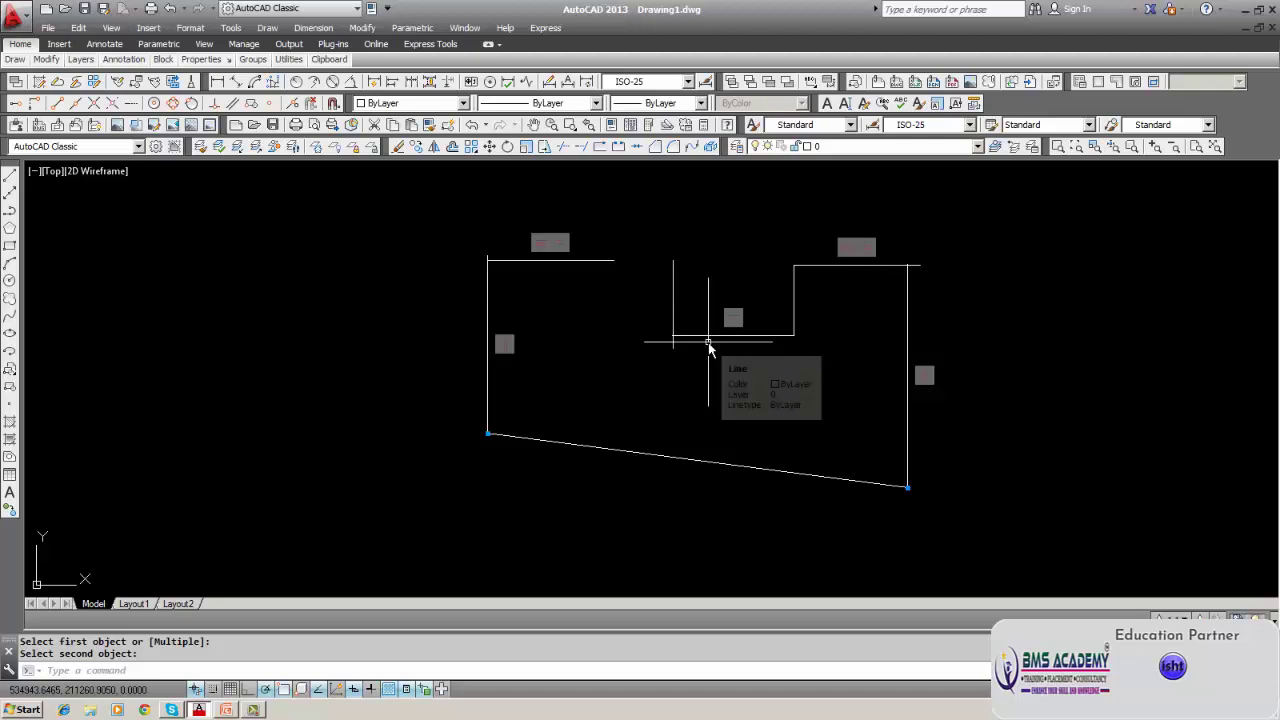
Make the notch's bottom line equal in length to the top-right line.
{"action": "left_click", "coordinate": [412, 27]}
{"action": "mouse_move", "coordinate": [425, 48]}
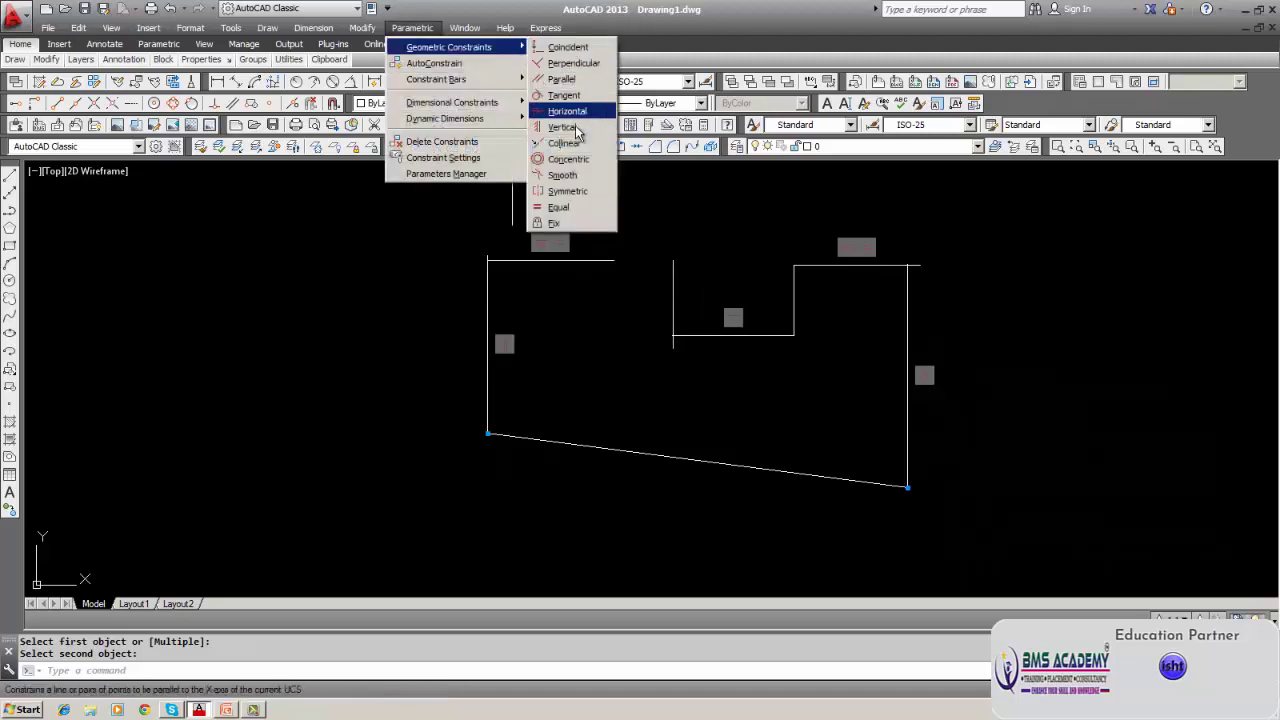
{"action": "left_click", "coordinate": [570, 208]}
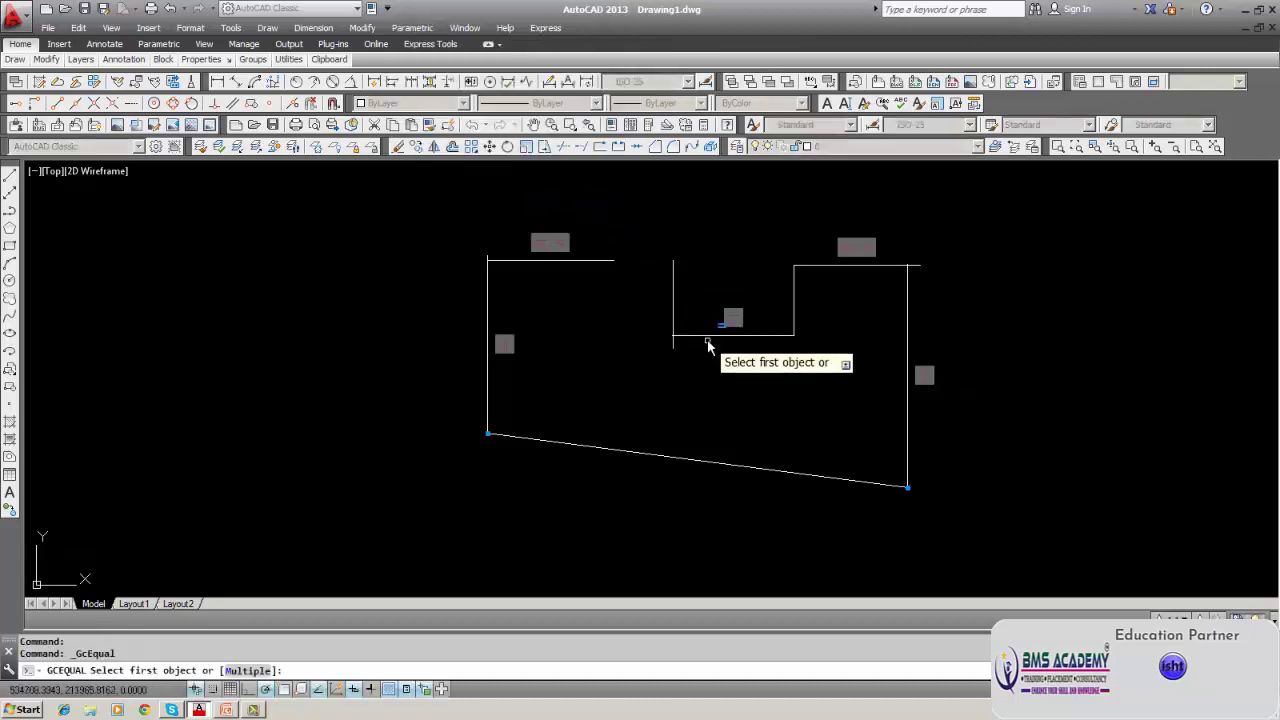
{"action": "left_click", "coordinate": [707, 335]}
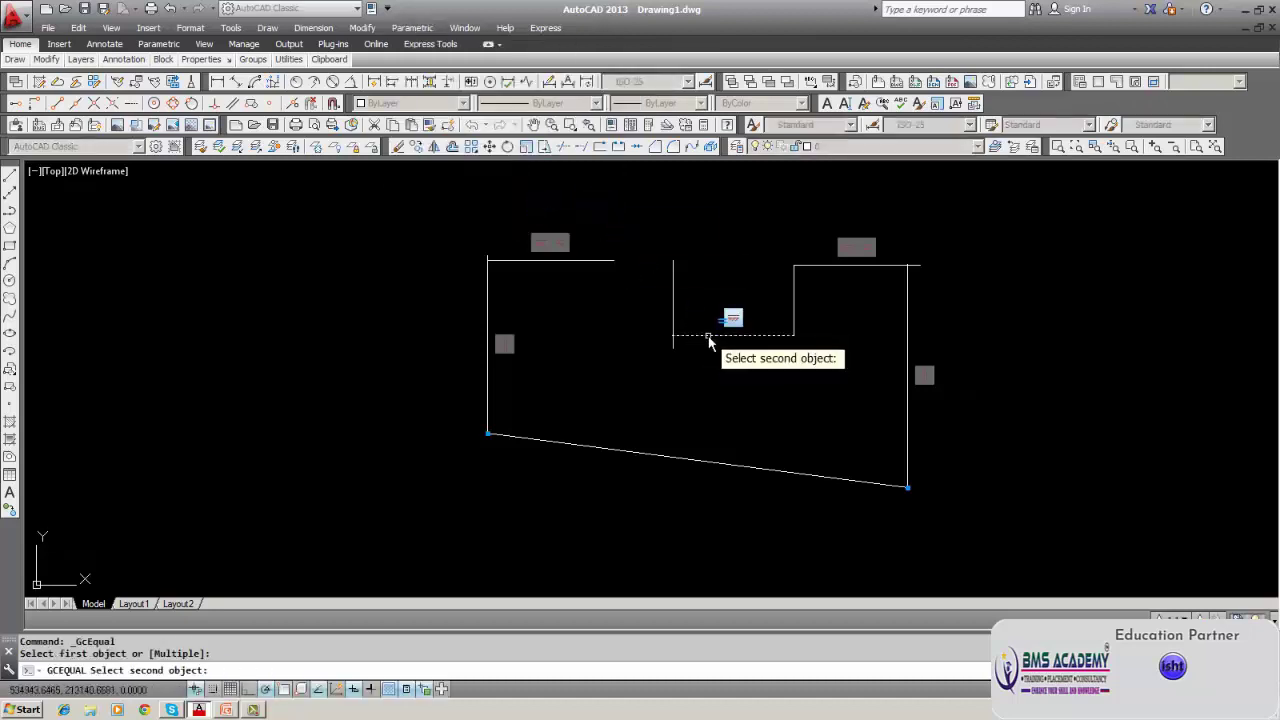
{"action": "left_click", "coordinate": [831, 270]}
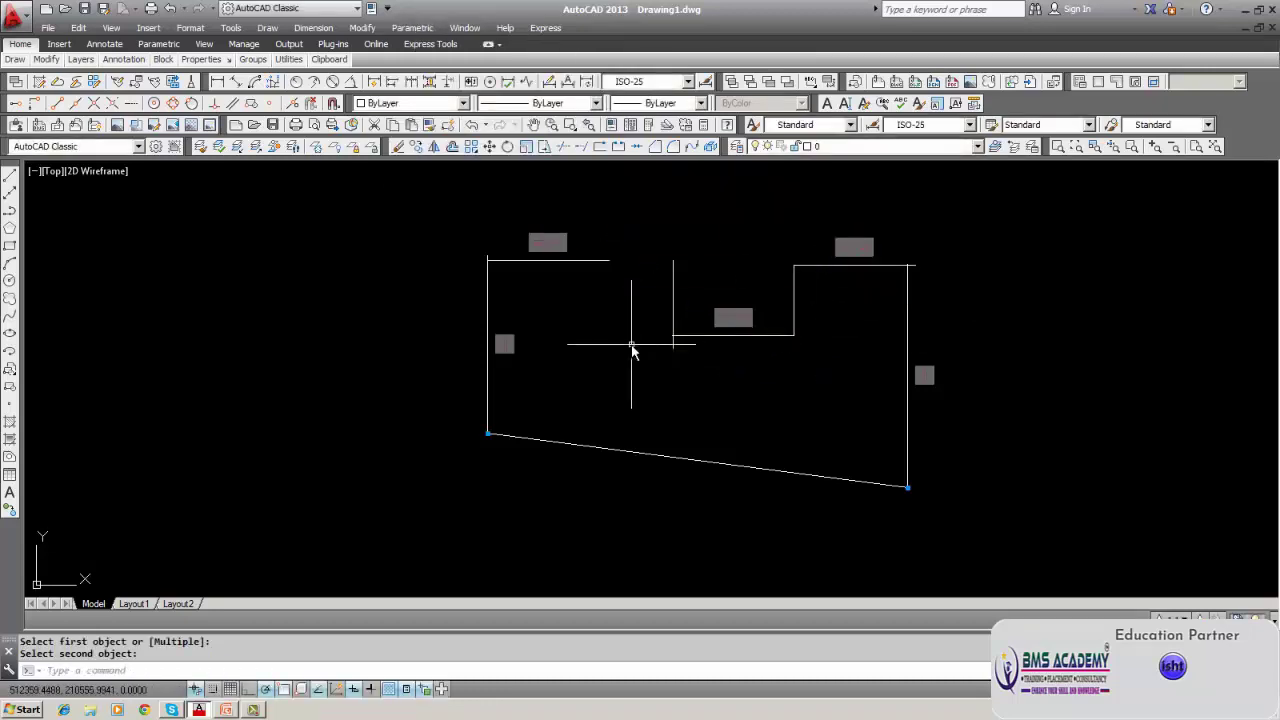
{"action": "key", "text": "Escape"}
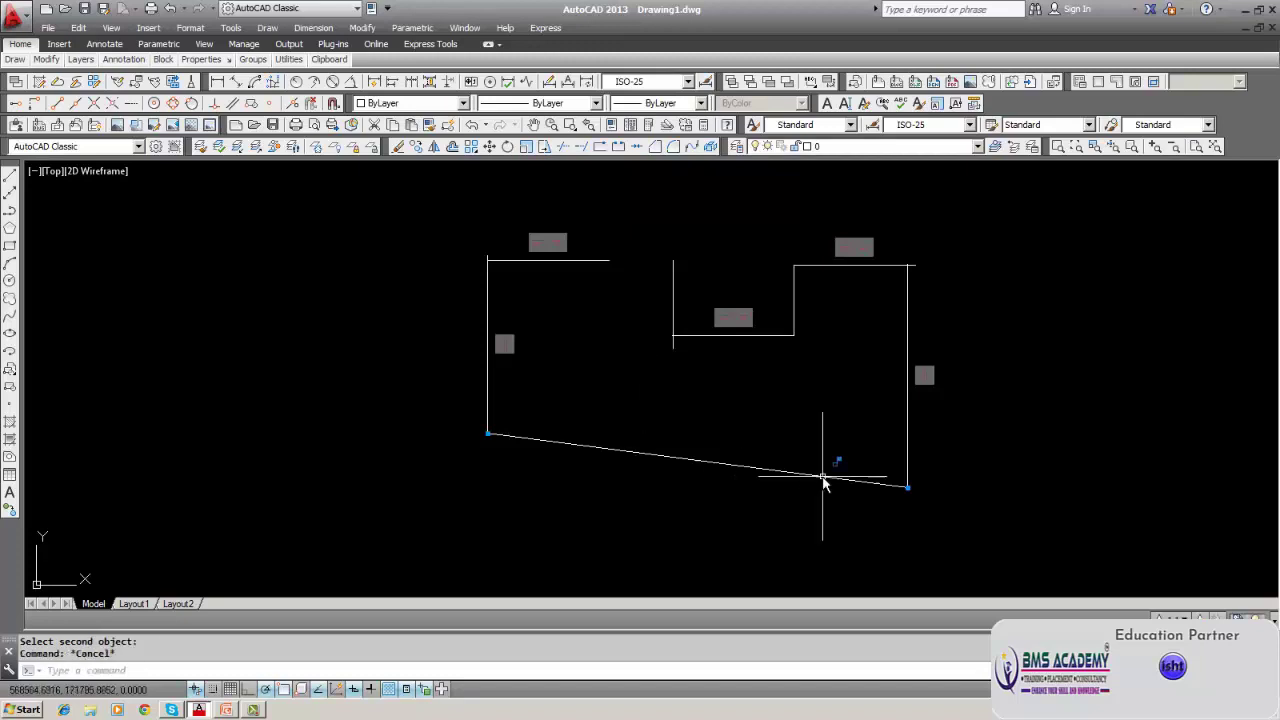
Make the top-left line's right end coincident with the notch's left vertical line's top.
{"action": "left_click", "coordinate": [397, 30]}
{"action": "mouse_move", "coordinate": [412, 48]}
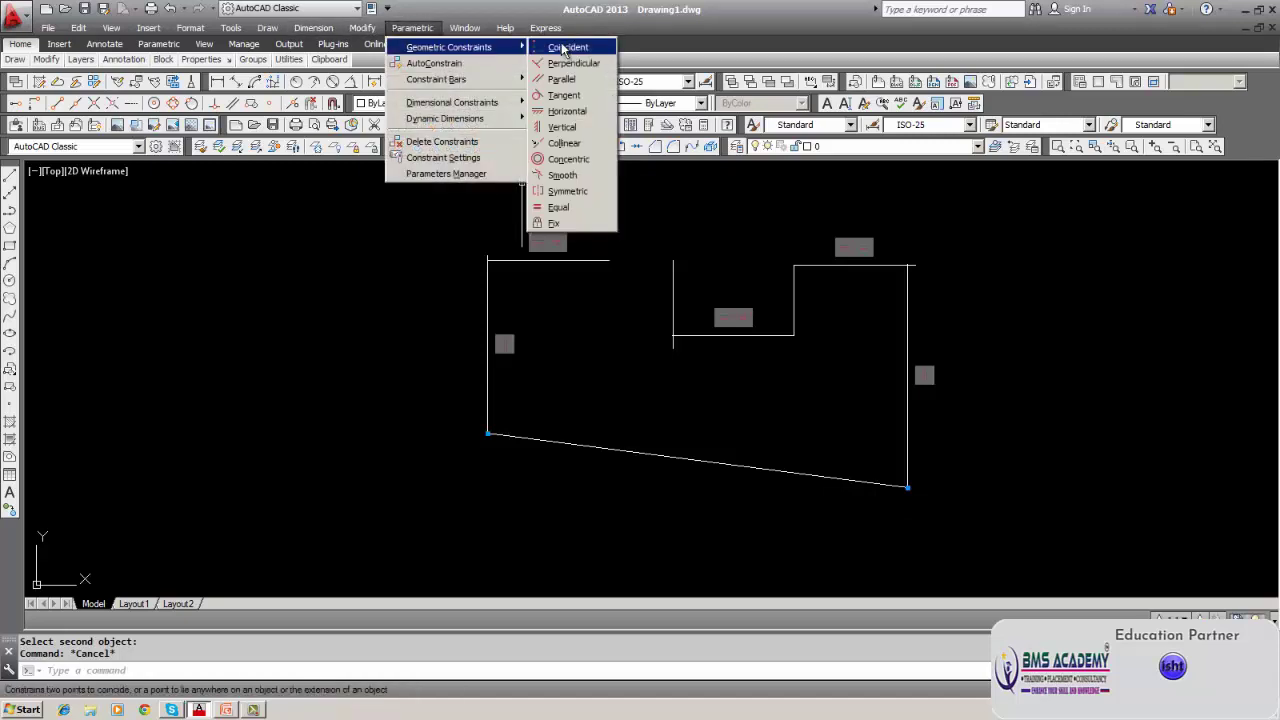
{"action": "left_click", "coordinate": [566, 48]}
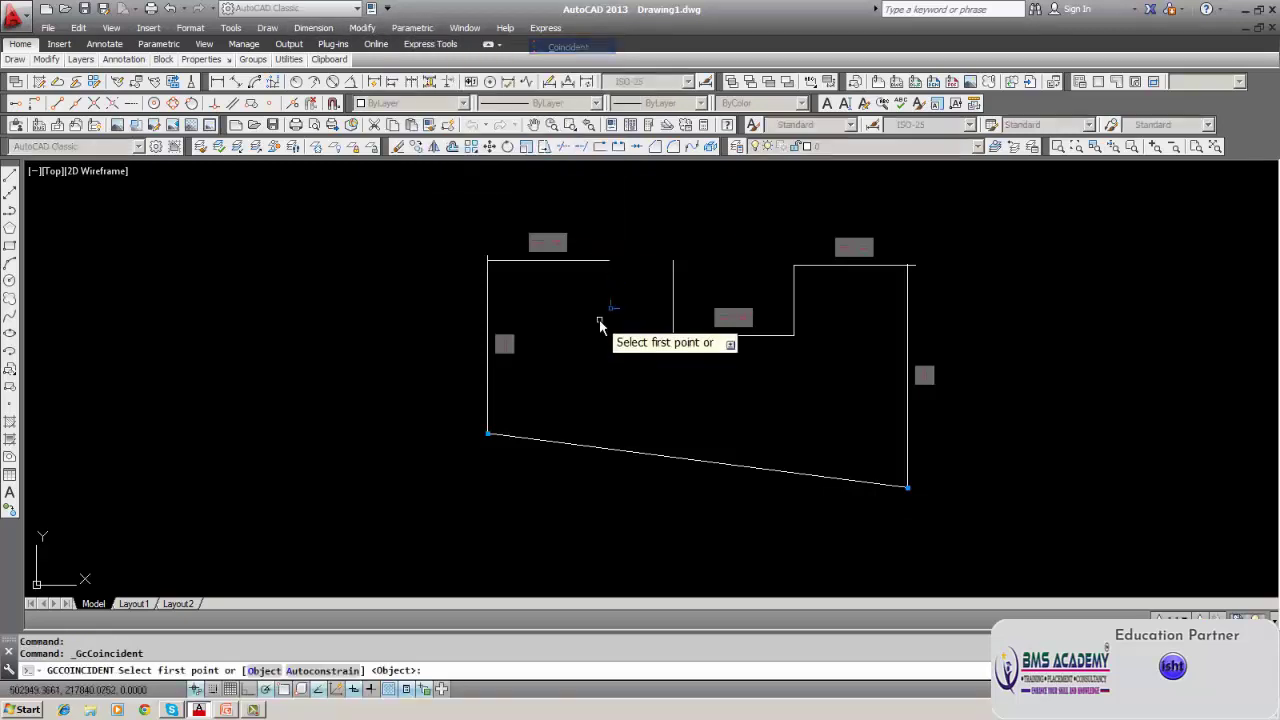
{"action": "left_click", "coordinate": [594, 262]}
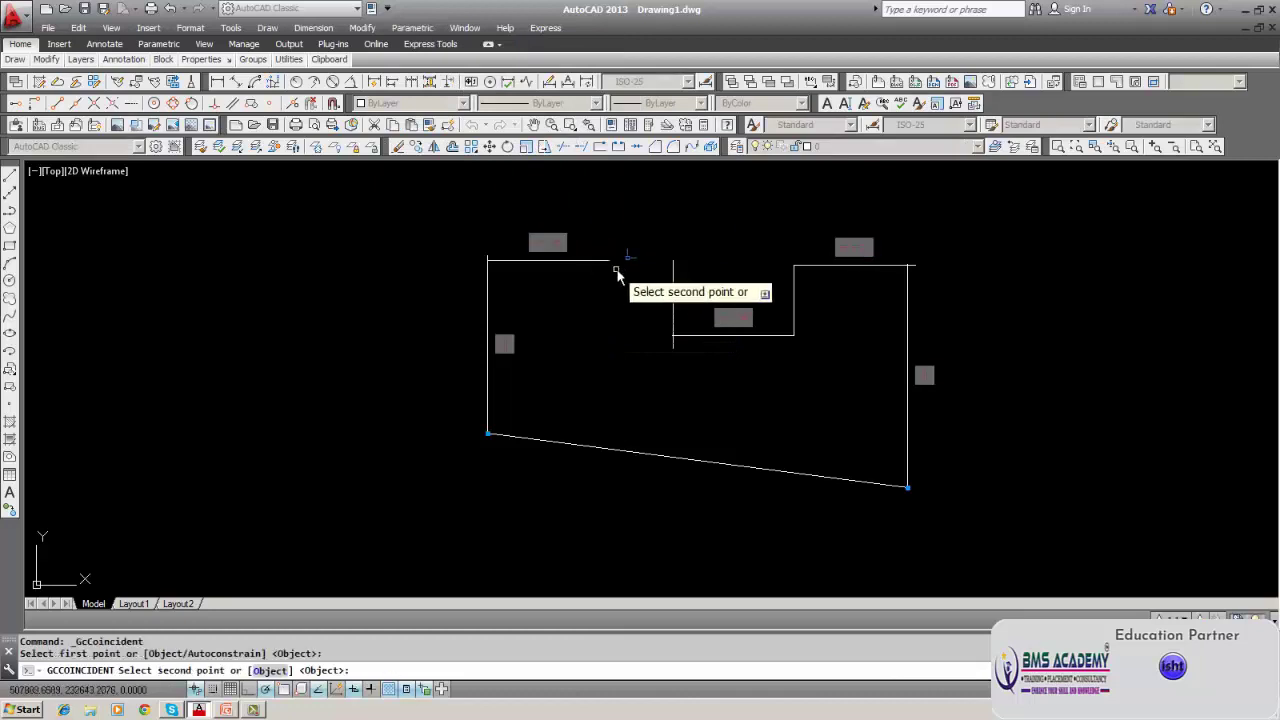
{"action": "left_click", "coordinate": [673, 262]}
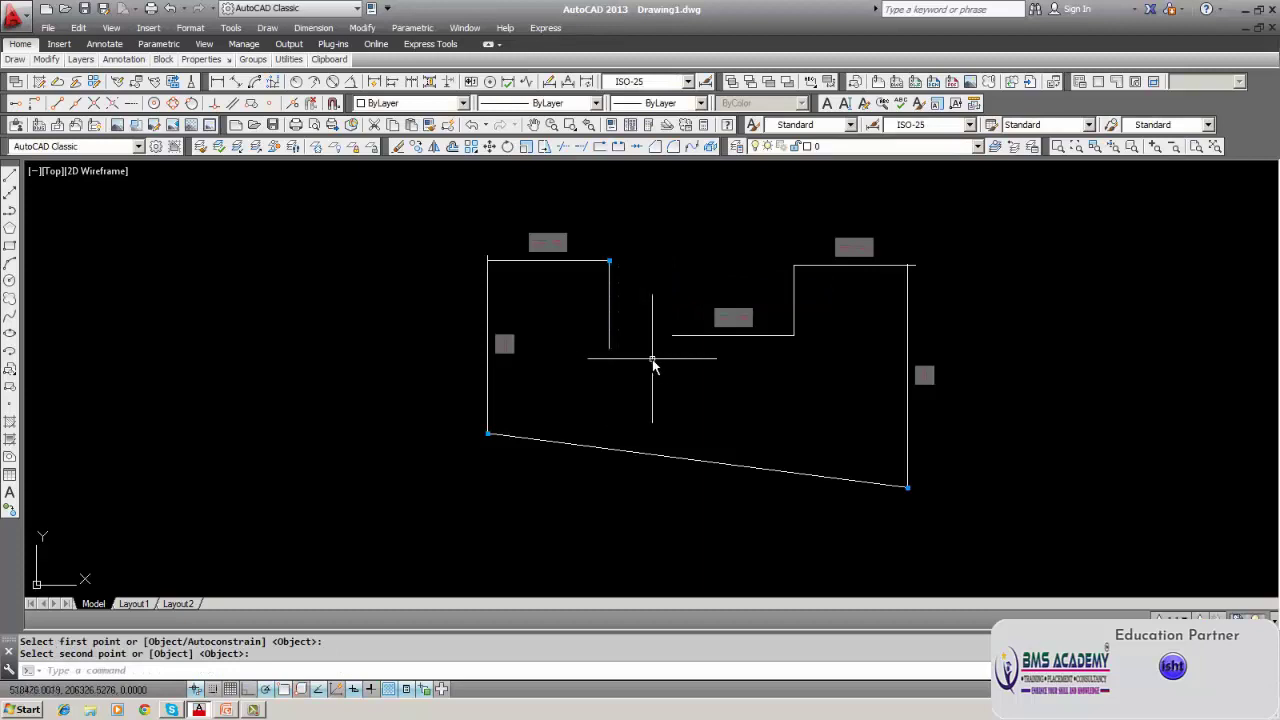
Join the notch bottom line's left end to the step line's bottom end.
{"action": "left_click", "coordinate": [410, 30]}
{"action": "mouse_move", "coordinate": [470, 47]}
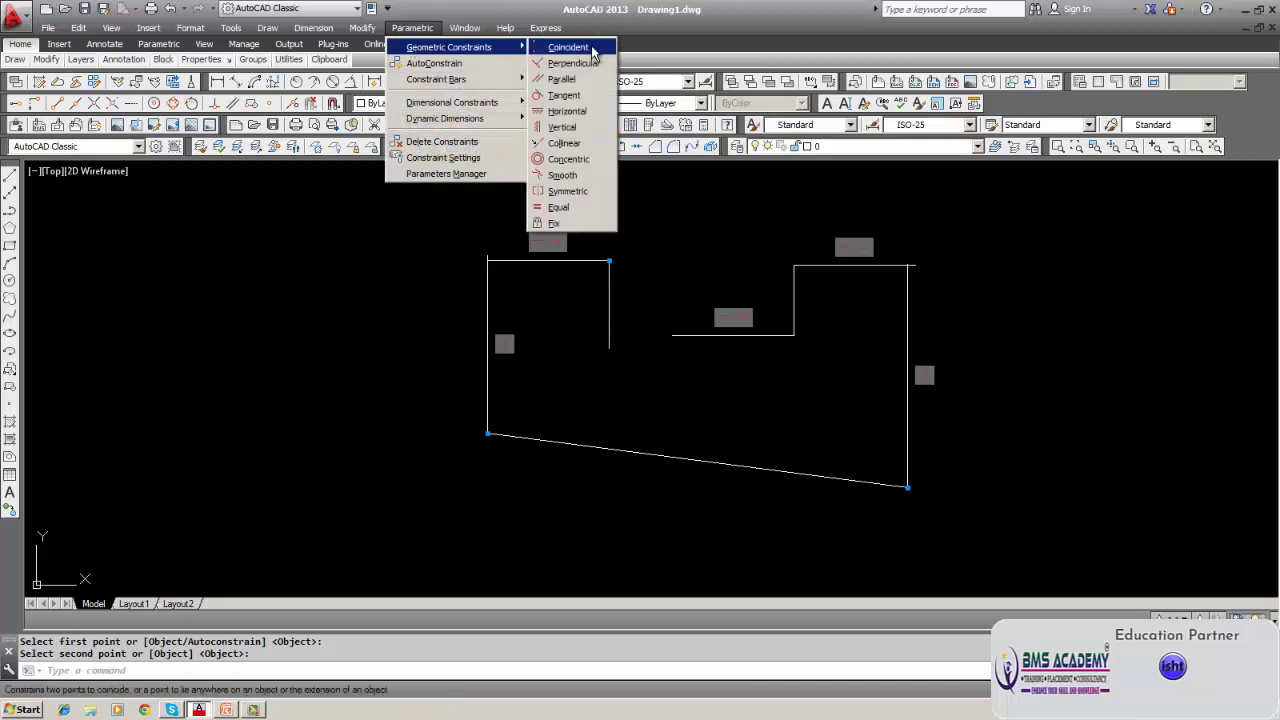
{"action": "left_click", "coordinate": [578, 50]}
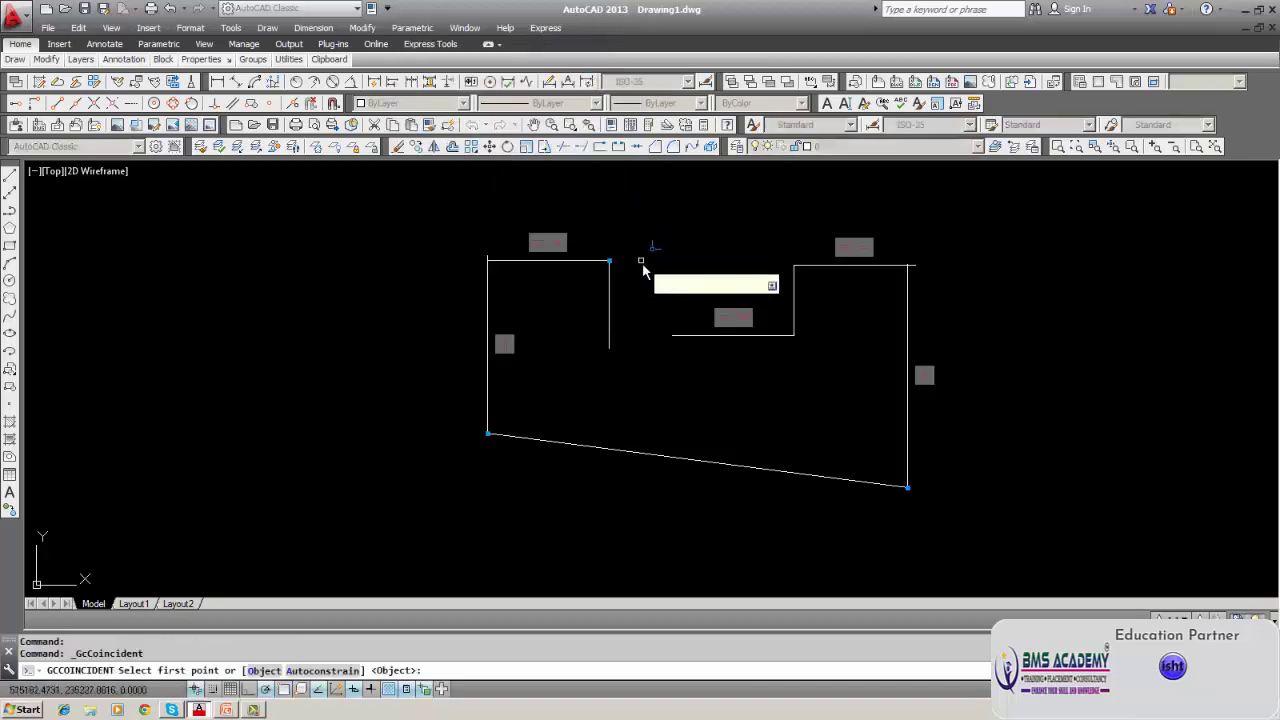
{"action": "left_click", "coordinate": [676, 340]}
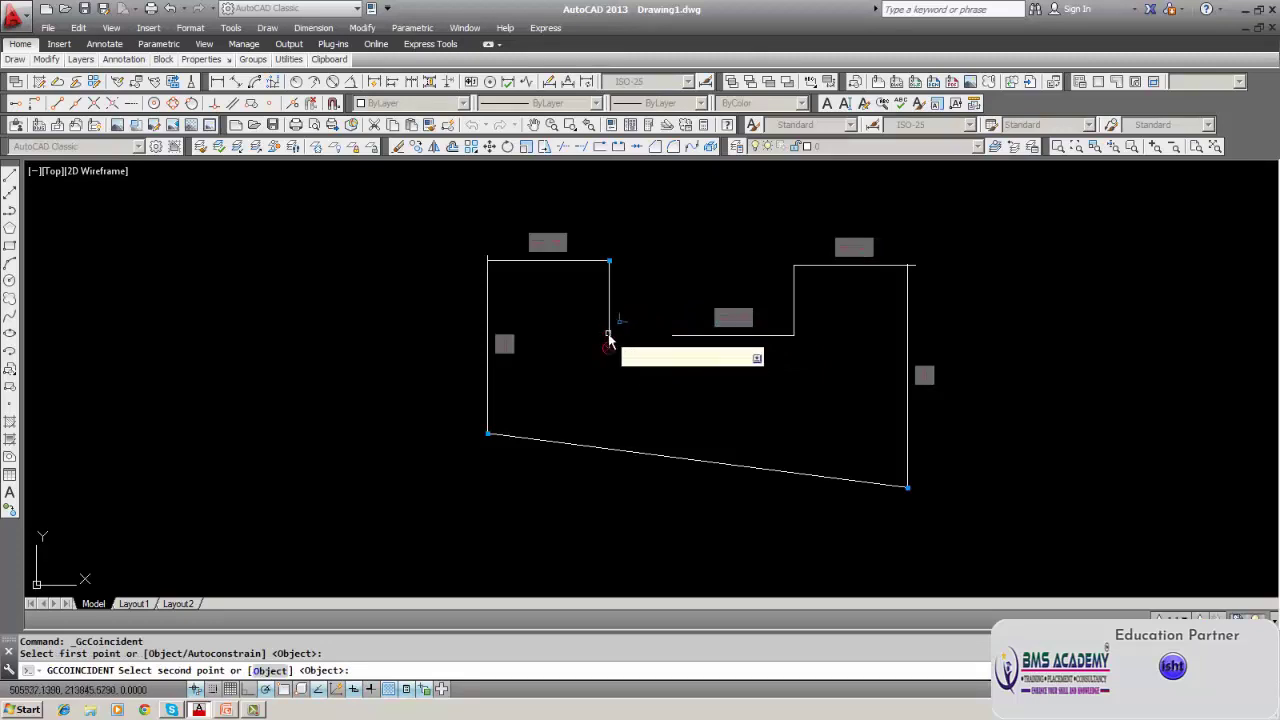
{"action": "left_click", "coordinate": [608, 338]}
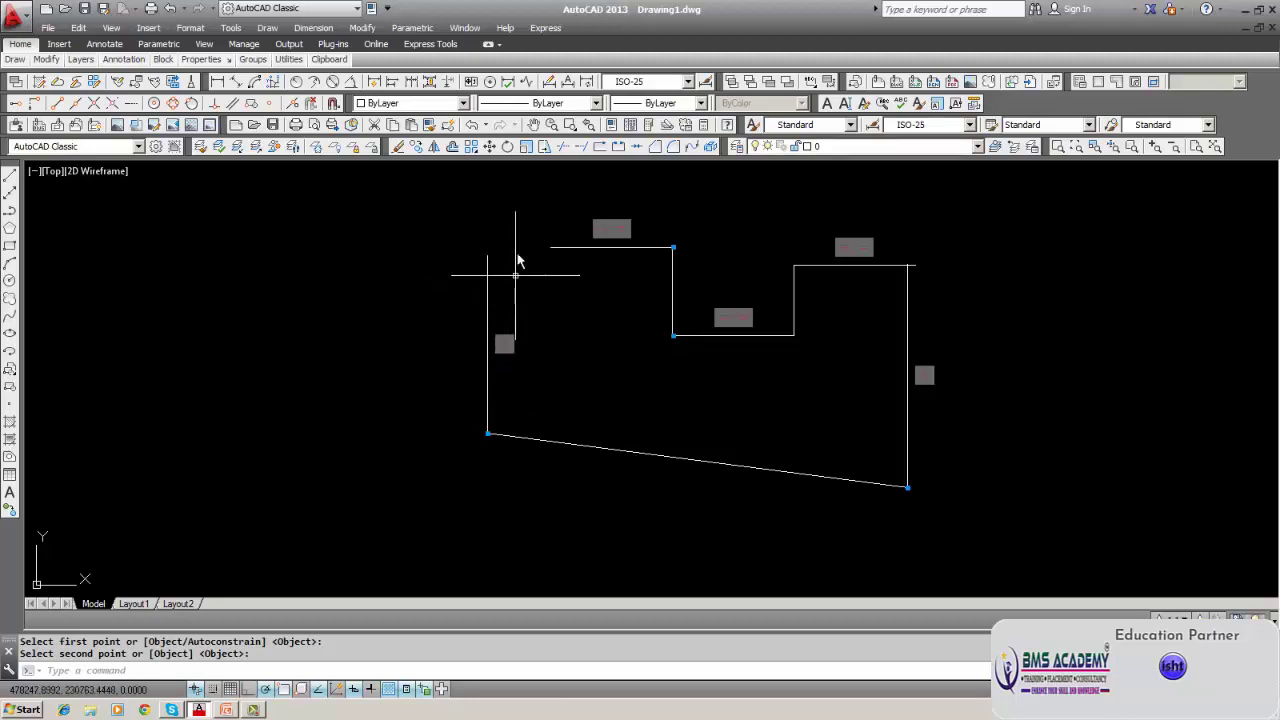
Join the top line's left end to the left vertical line's top.
{"action": "left_click", "coordinate": [412, 27]}
{"action": "mouse_move", "coordinate": [455, 48]}
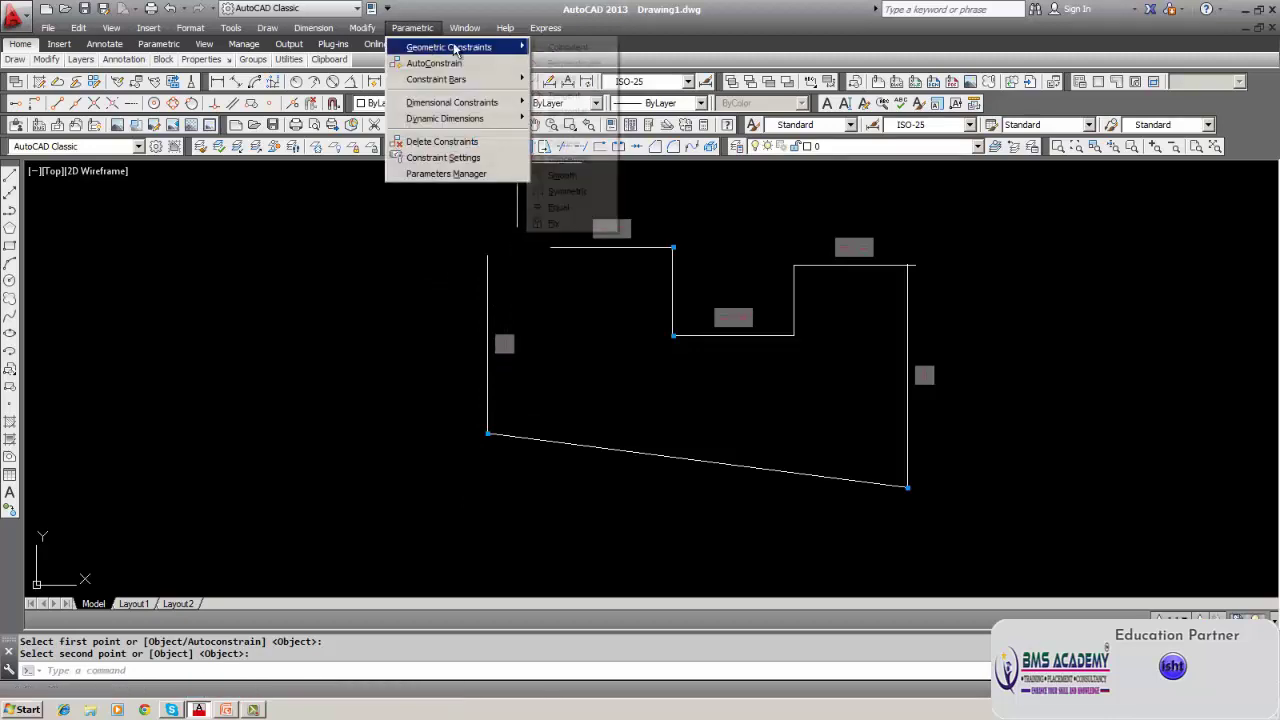
{"action": "left_click", "coordinate": [560, 47]}
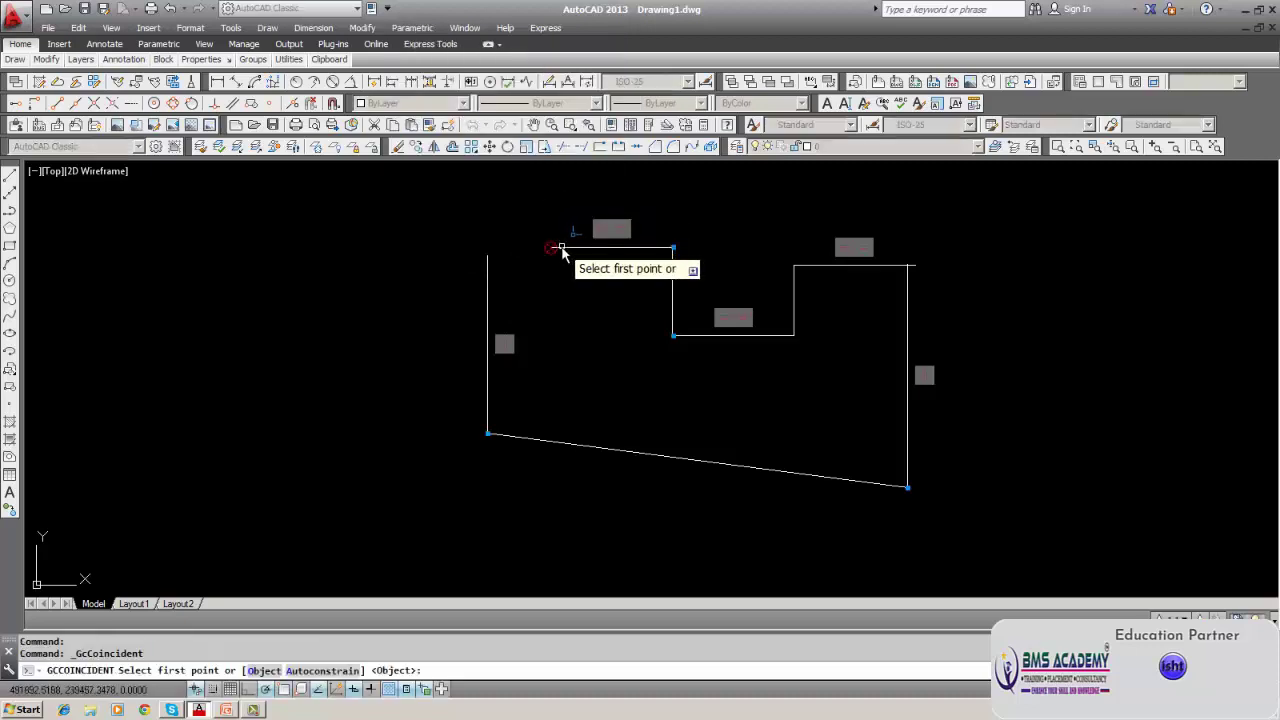
{"action": "left_click", "coordinate": [562, 250]}
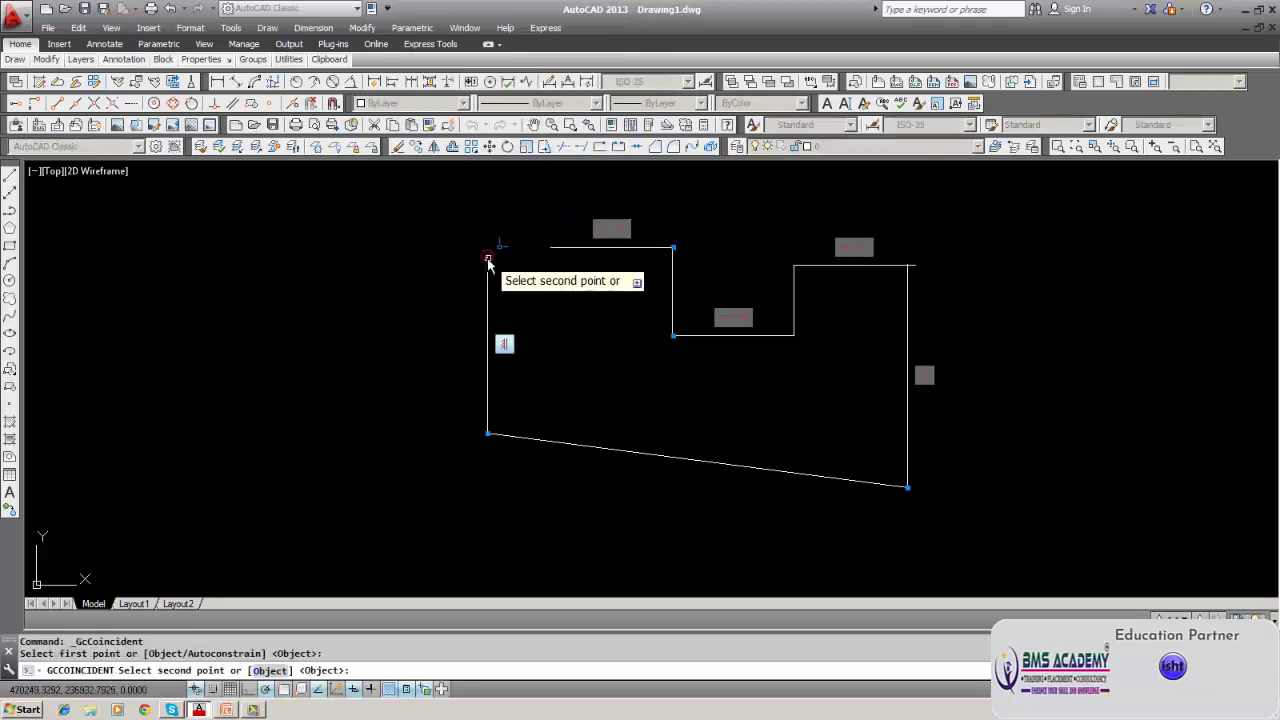
{"action": "left_click", "coordinate": [487, 258]}
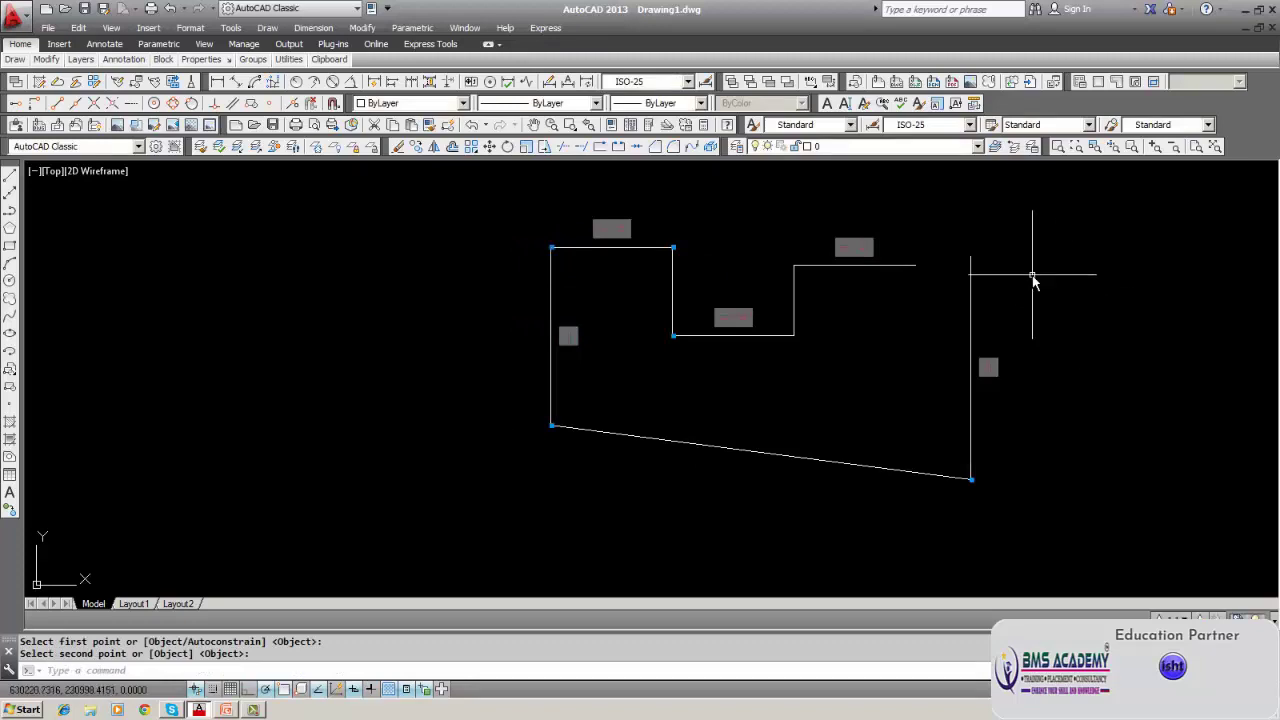
Make the upper-right line's free end coincident with the top of the right side.
{"action": "right_click", "coordinate": [975, 487]}
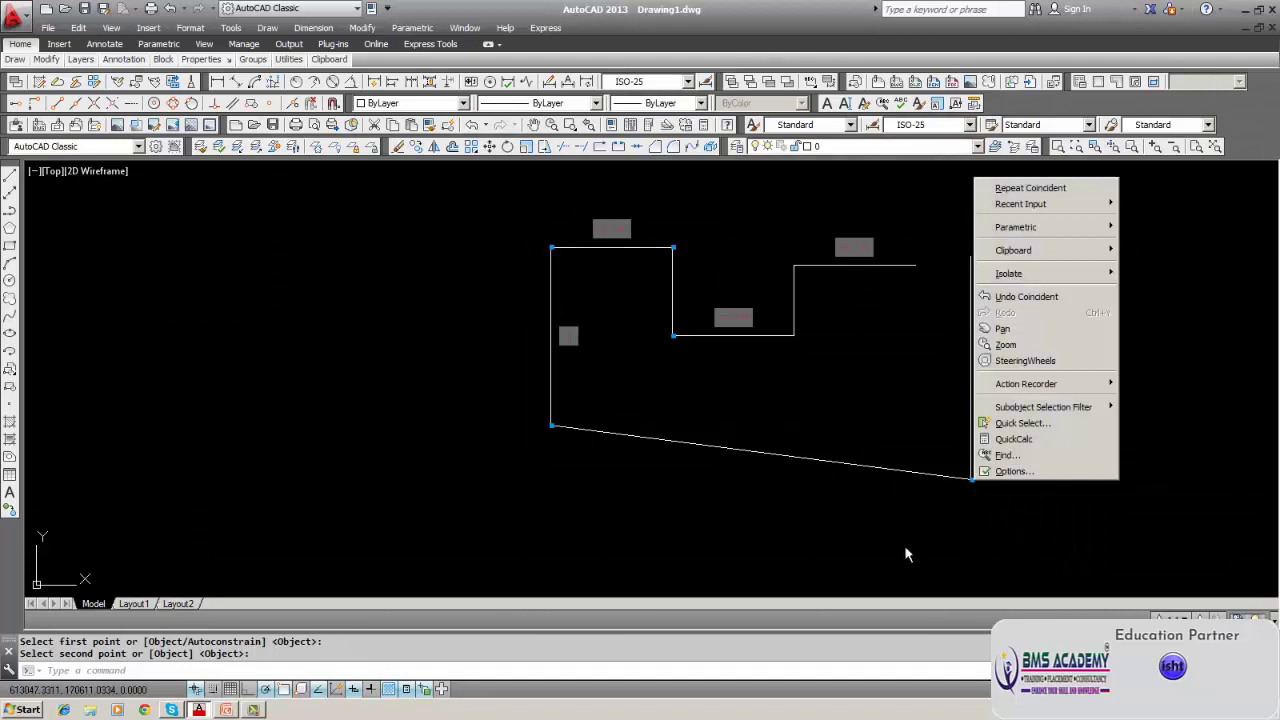
{"action": "key", "text": "Escape"}
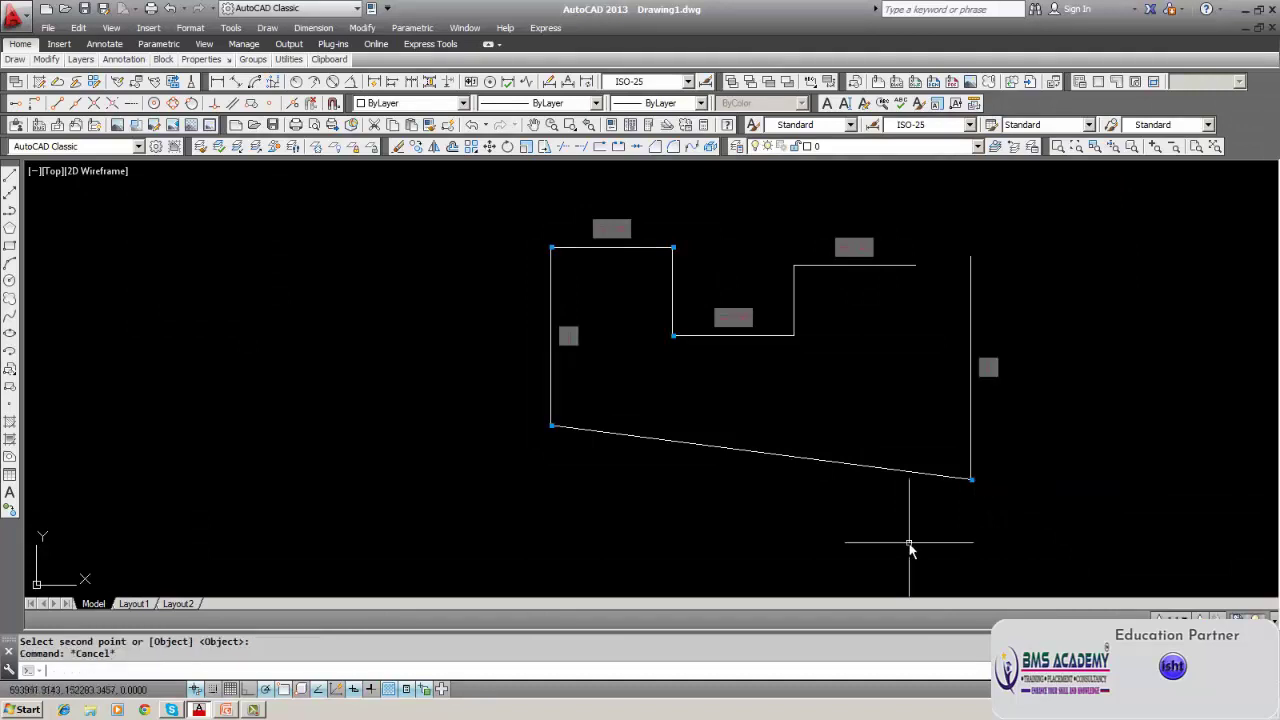
{"action": "right_click", "coordinate": [972, 483]}
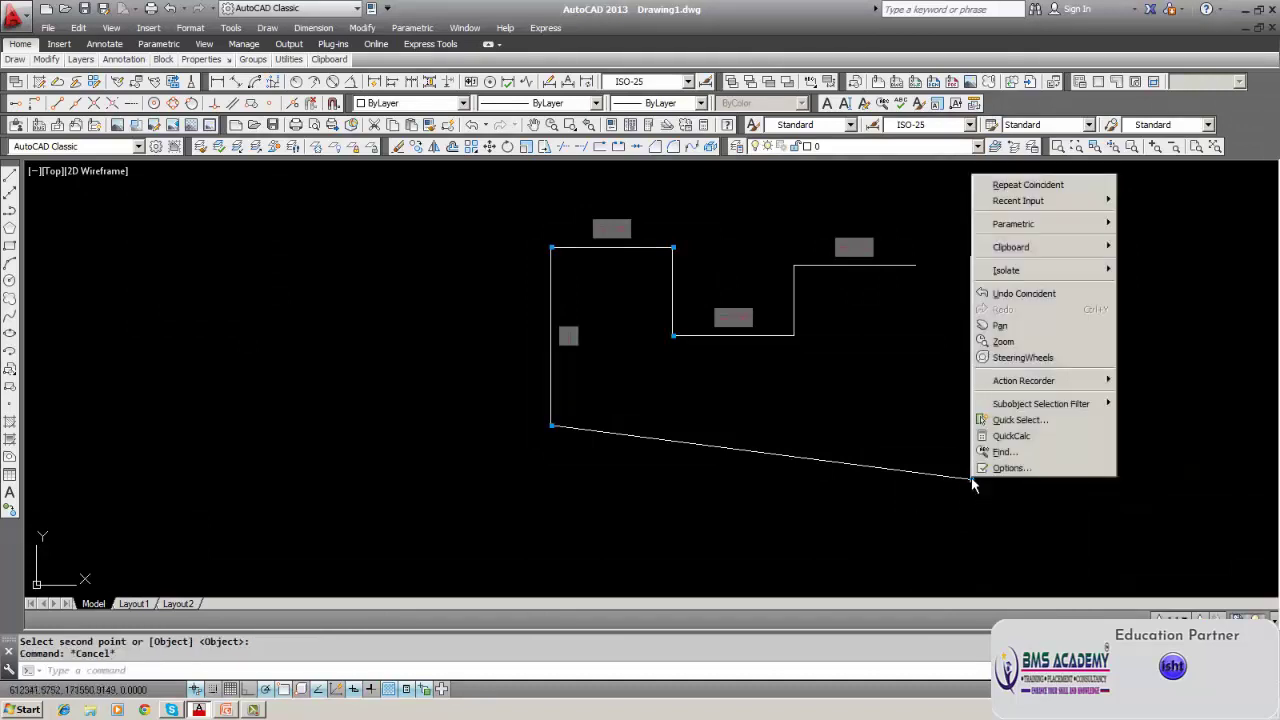
{"action": "key", "text": "Escape"}
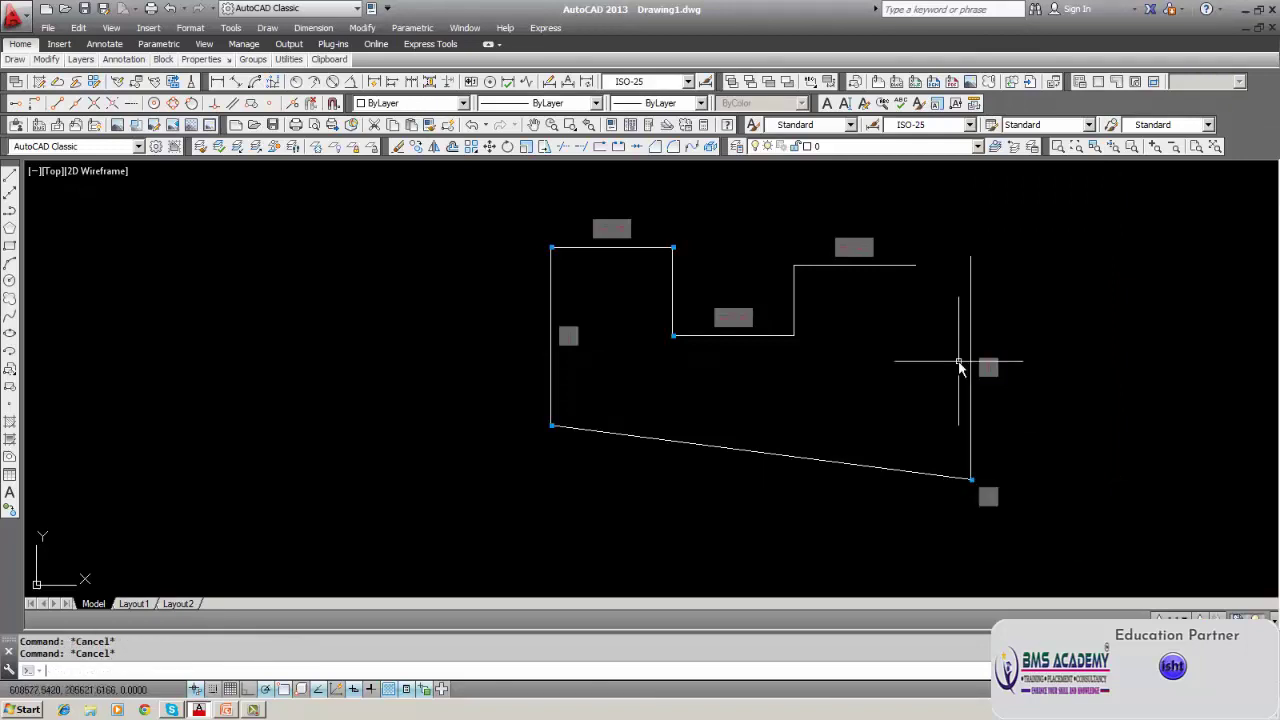
{"action": "left_click", "coordinate": [412, 27]}
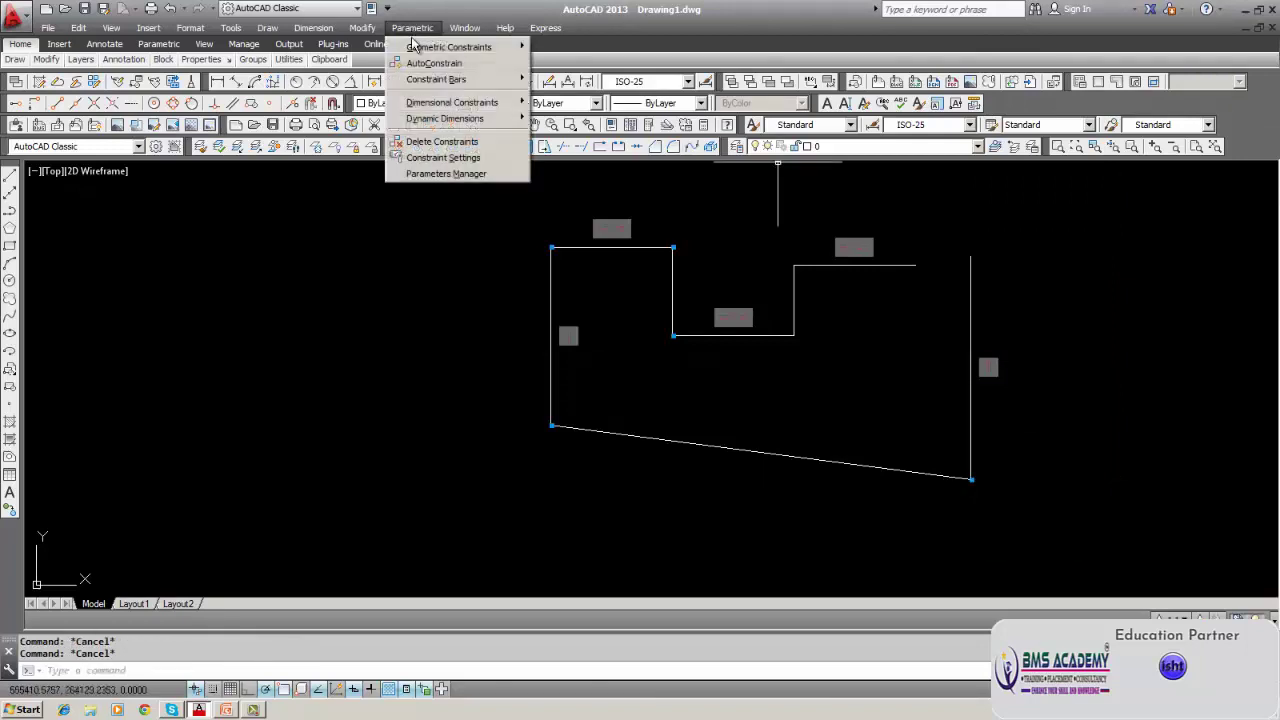
{"action": "mouse_move", "coordinate": [430, 47]}
{"action": "left_click", "coordinate": [565, 47]}
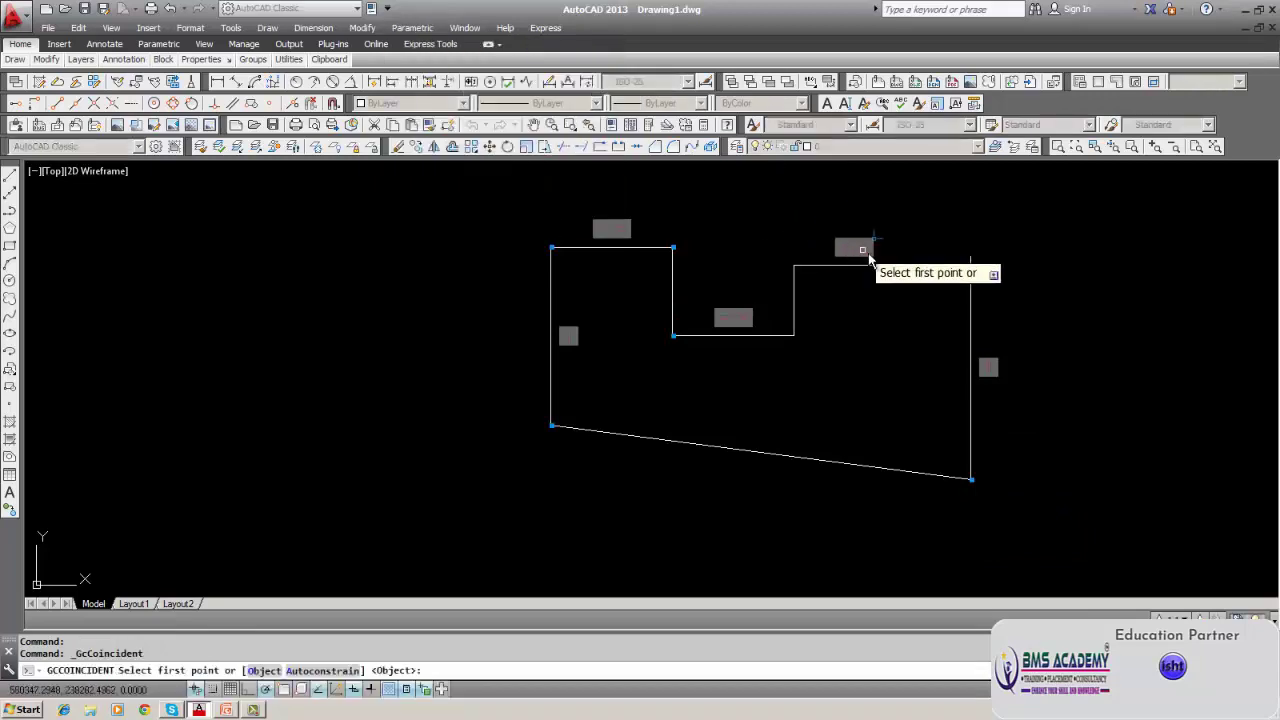
{"action": "left_click", "coordinate": [920, 263]}
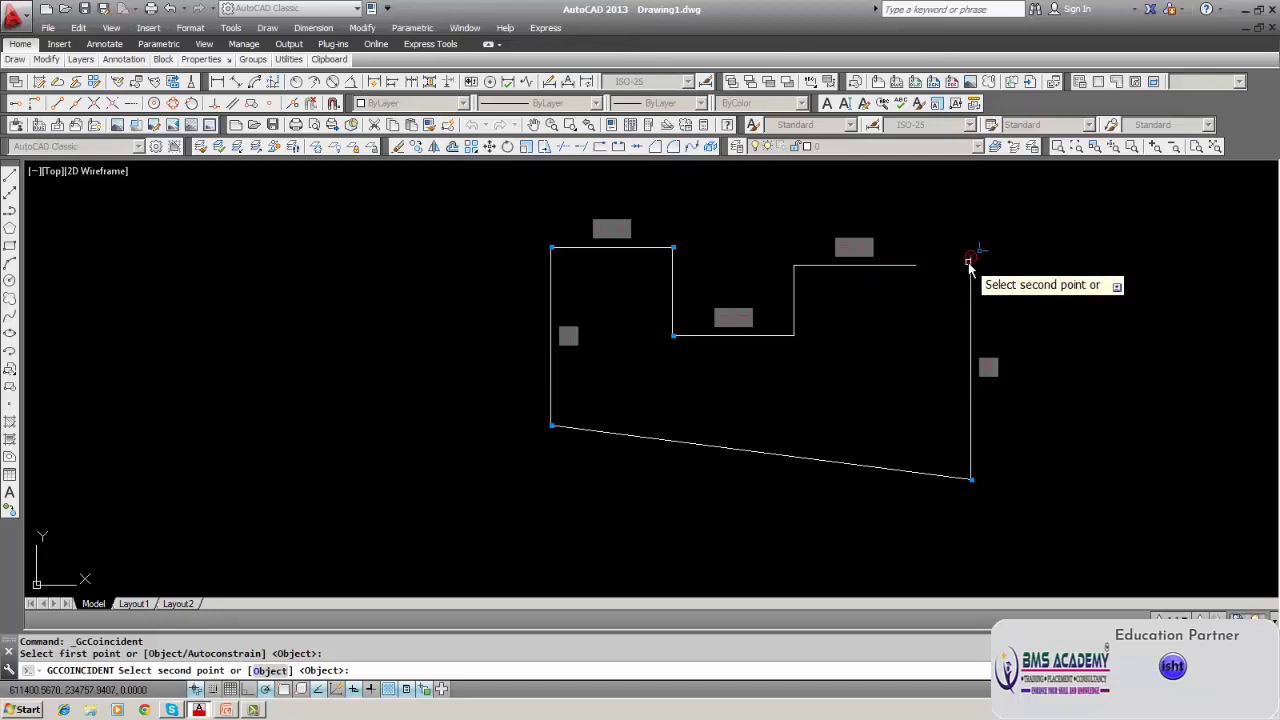
{"action": "left_click", "coordinate": [968, 266]}
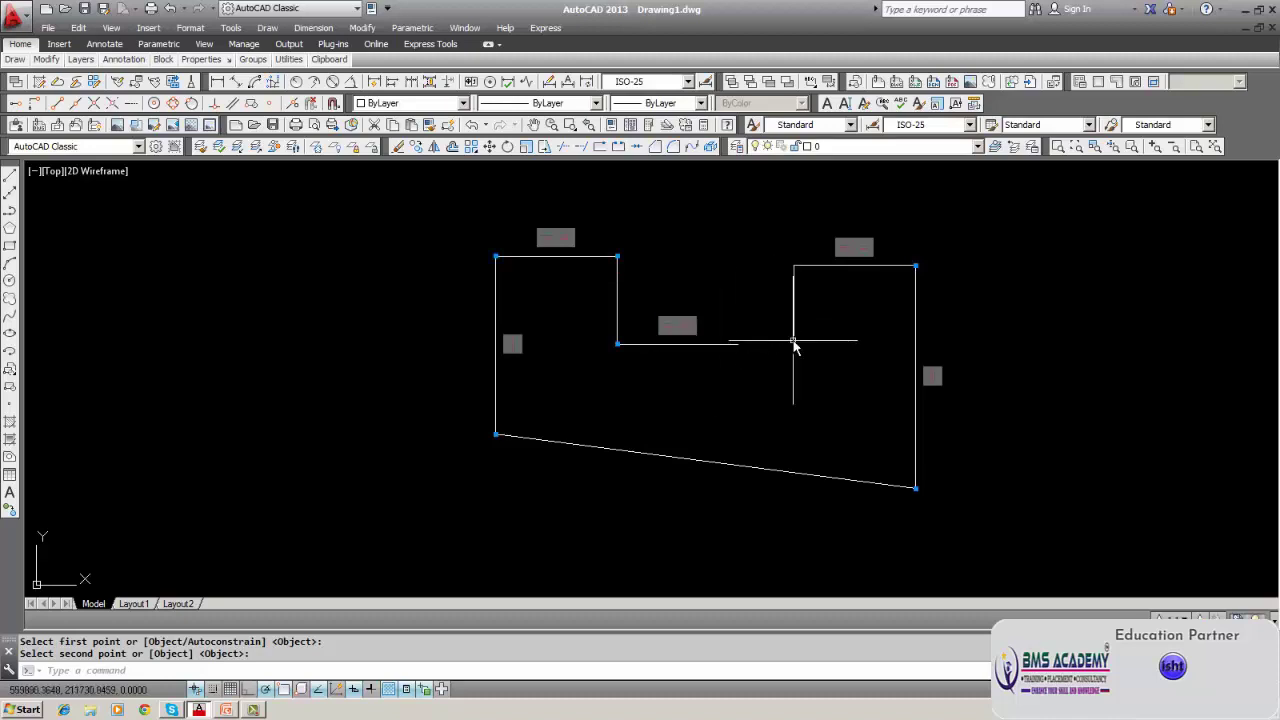
Bring the short vertical line onto the middle step line's right end.
{"action": "left_click", "coordinate": [425, 28]}
{"action": "mouse_move", "coordinate": [465, 47]}
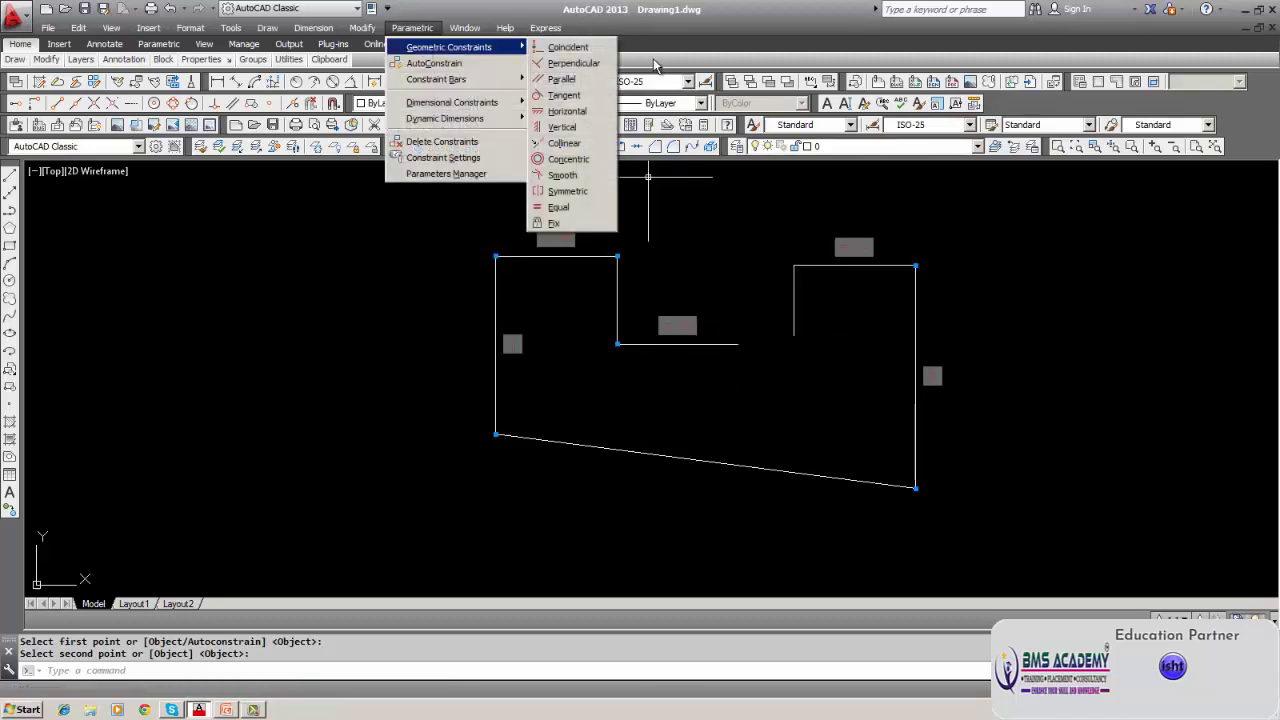
{"action": "left_click", "coordinate": [590, 57]}
{"action": "left_click", "coordinate": [739, 343]}
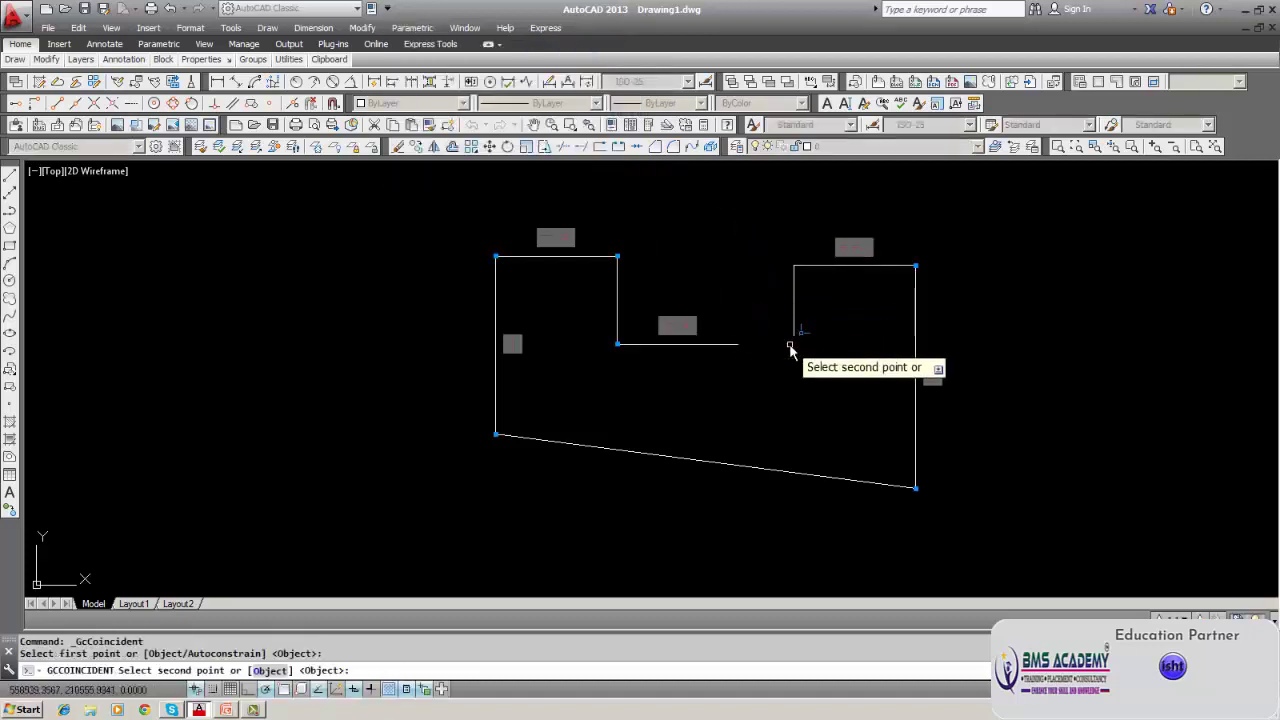
{"action": "left_click", "coordinate": [793, 338]}
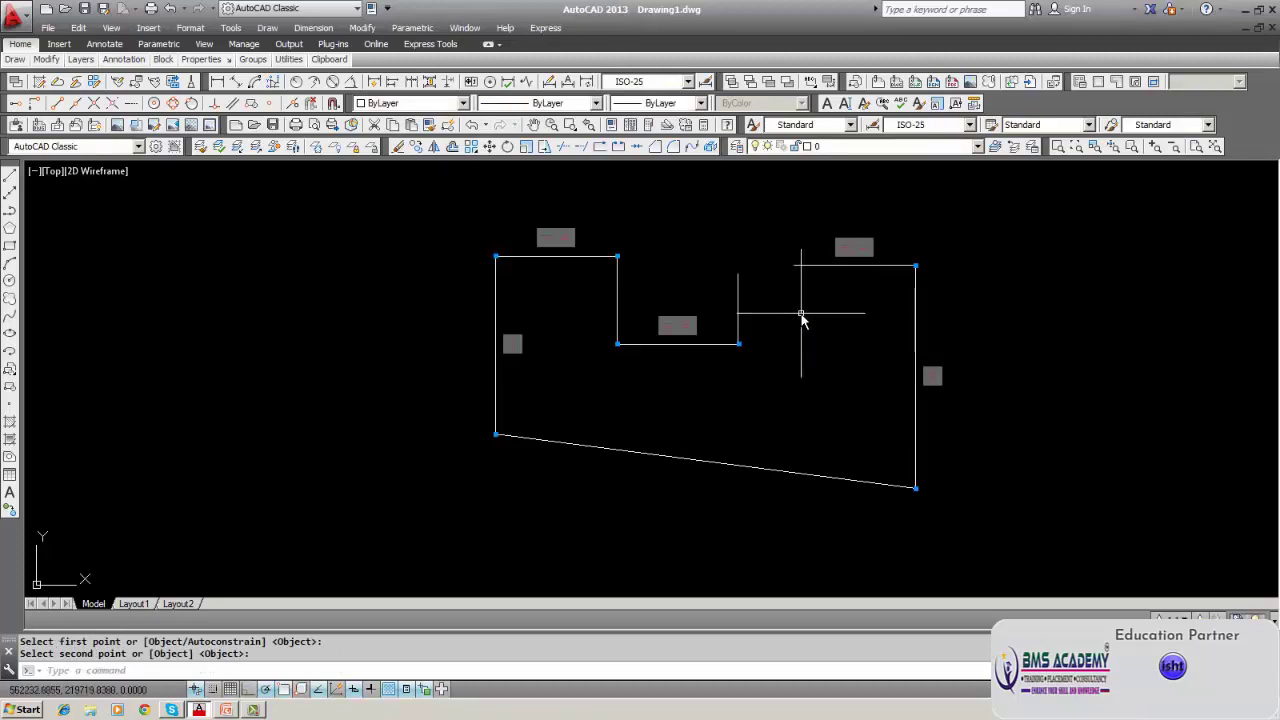
{"action": "left_click", "coordinate": [412, 28]}
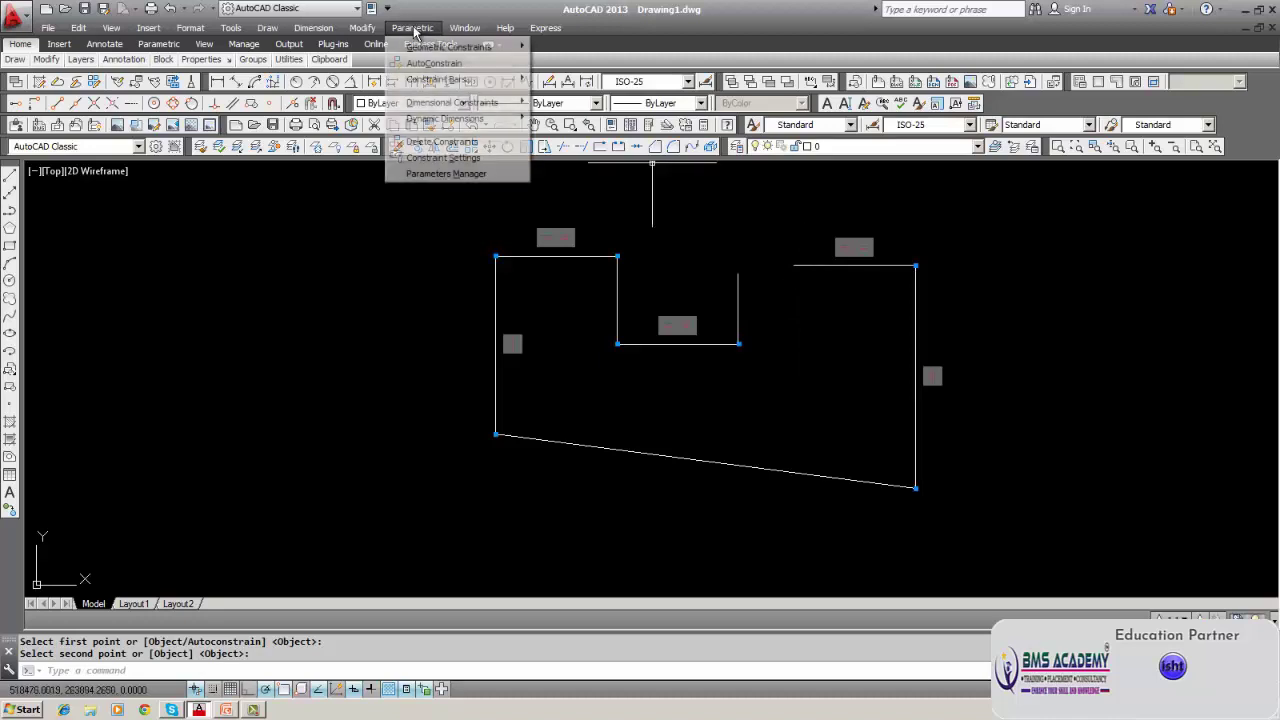
{"action": "mouse_move", "coordinate": [416, 48]}
{"action": "left_click", "coordinate": [556, 48]}
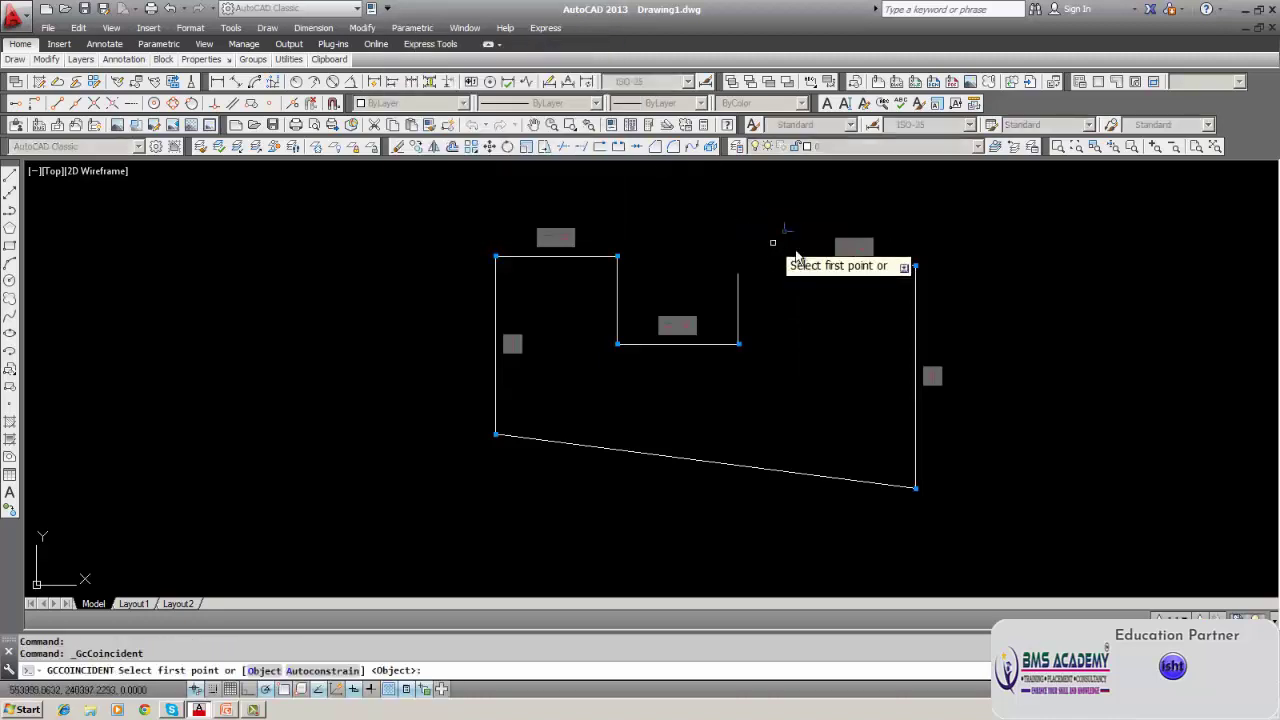
{"action": "left_click", "coordinate": [797, 267]}
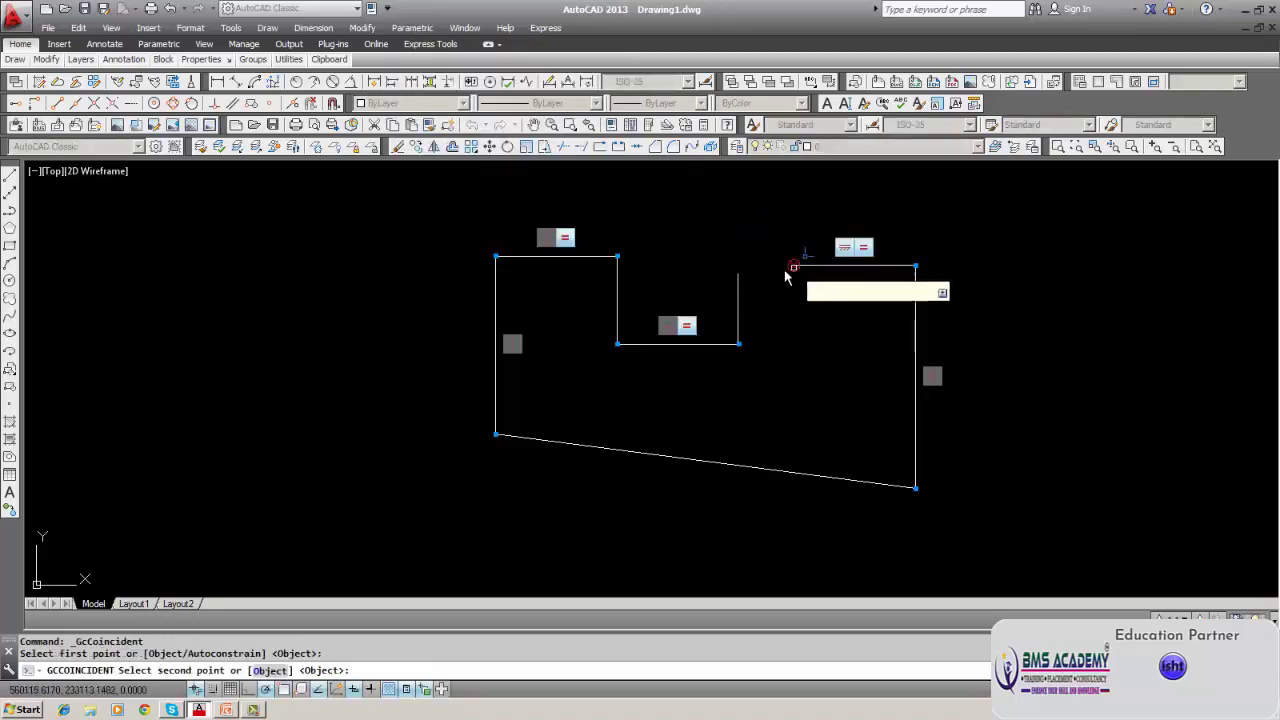
{"action": "left_click", "coordinate": [738, 274]}
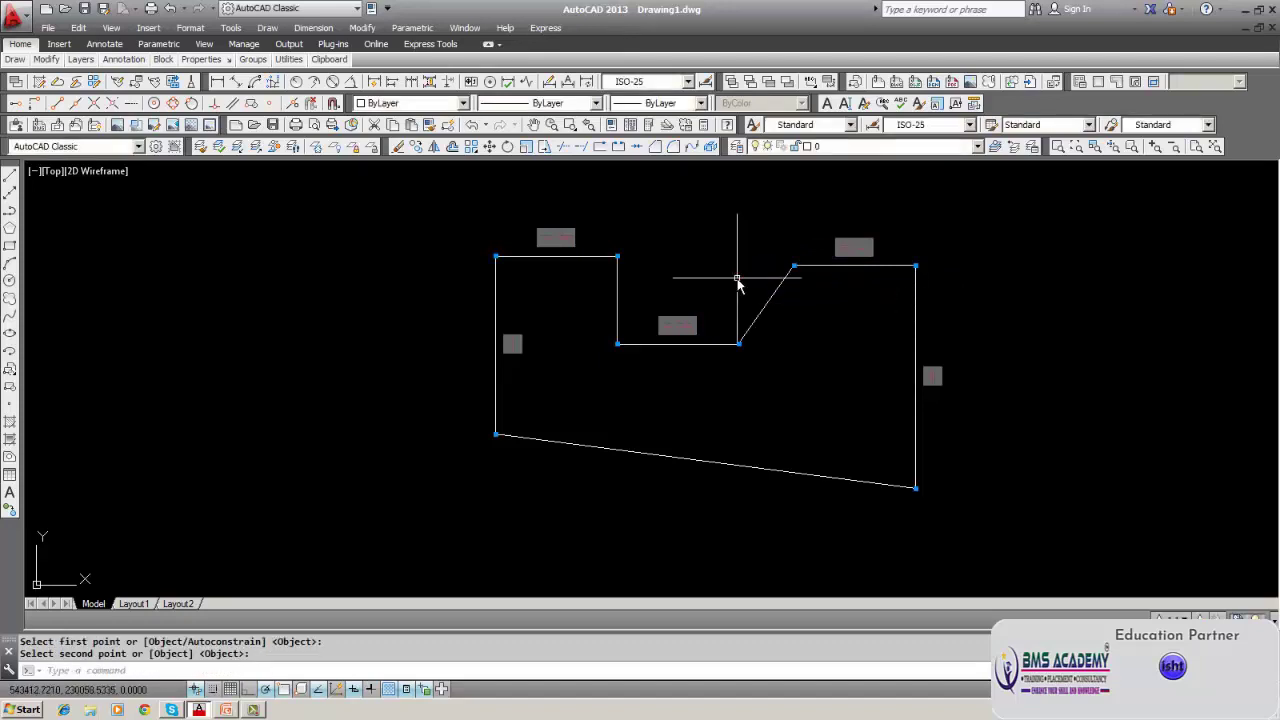
{"action": "type", "text": "u"}
{"action": "key", "text": "Return"}
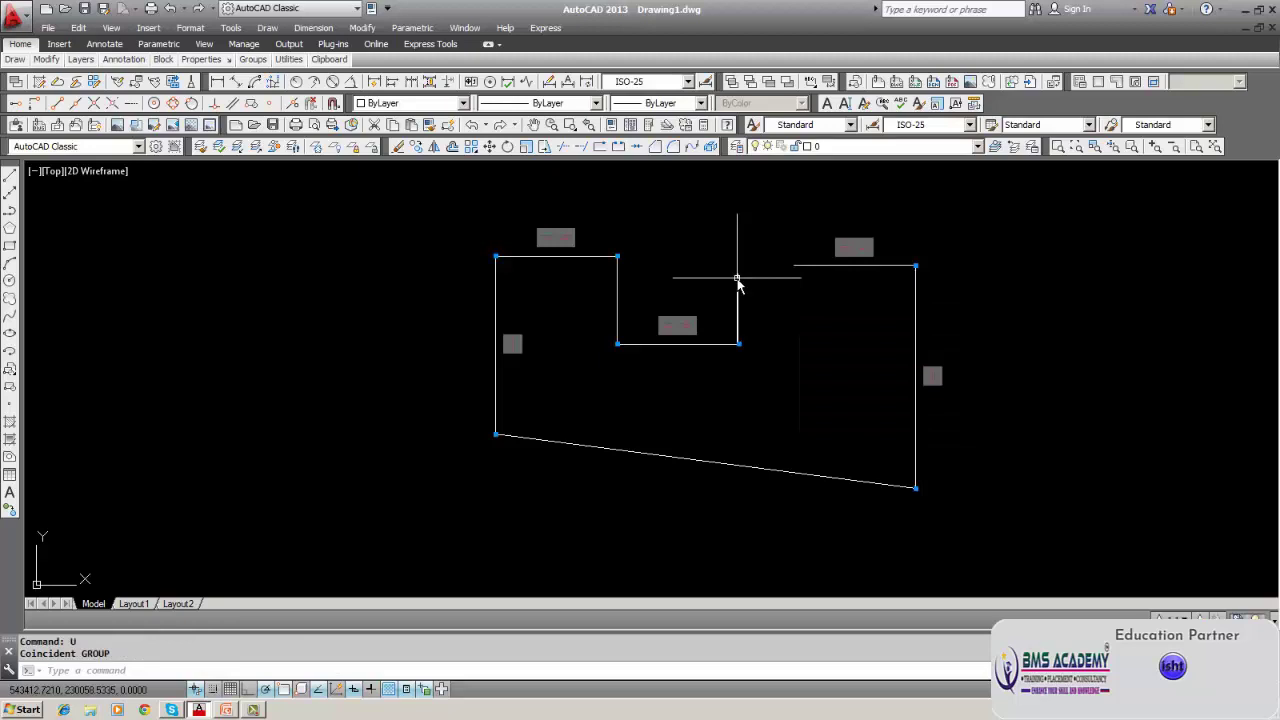
Apply a vertical constraint to the short step line.
{"action": "left_click", "coordinate": [412, 29]}
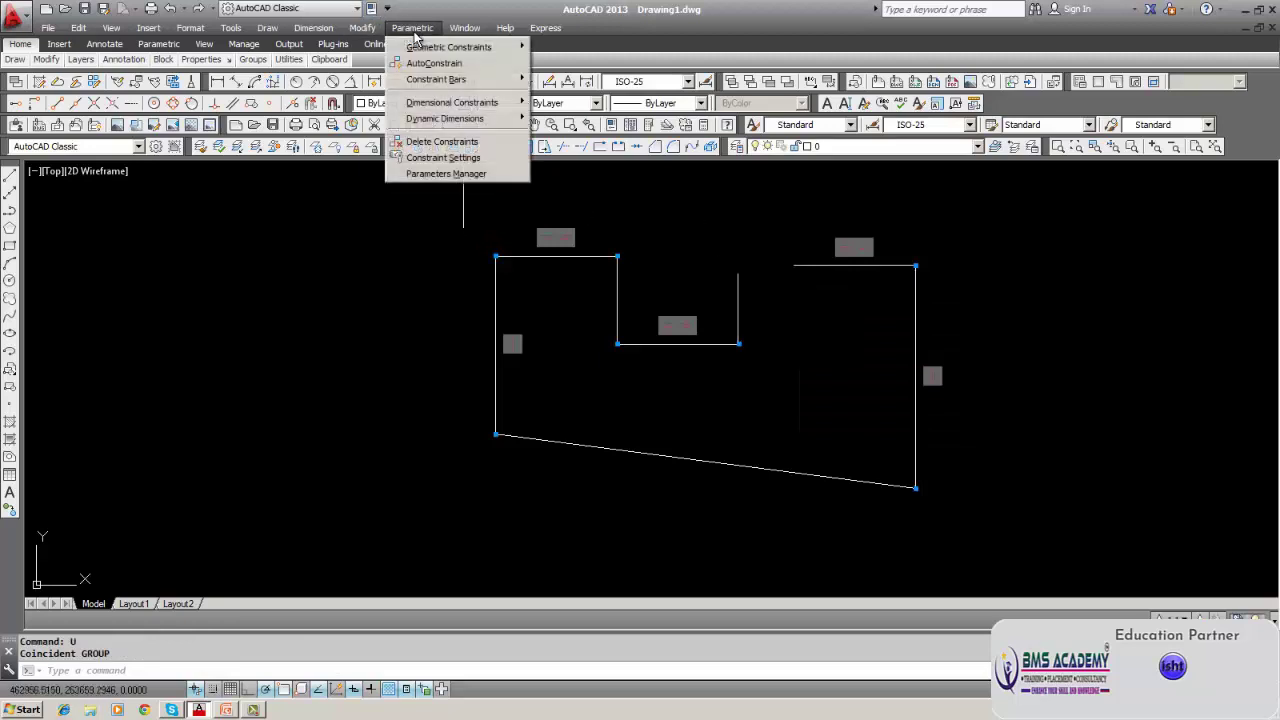
{"action": "mouse_move", "coordinate": [450, 47]}
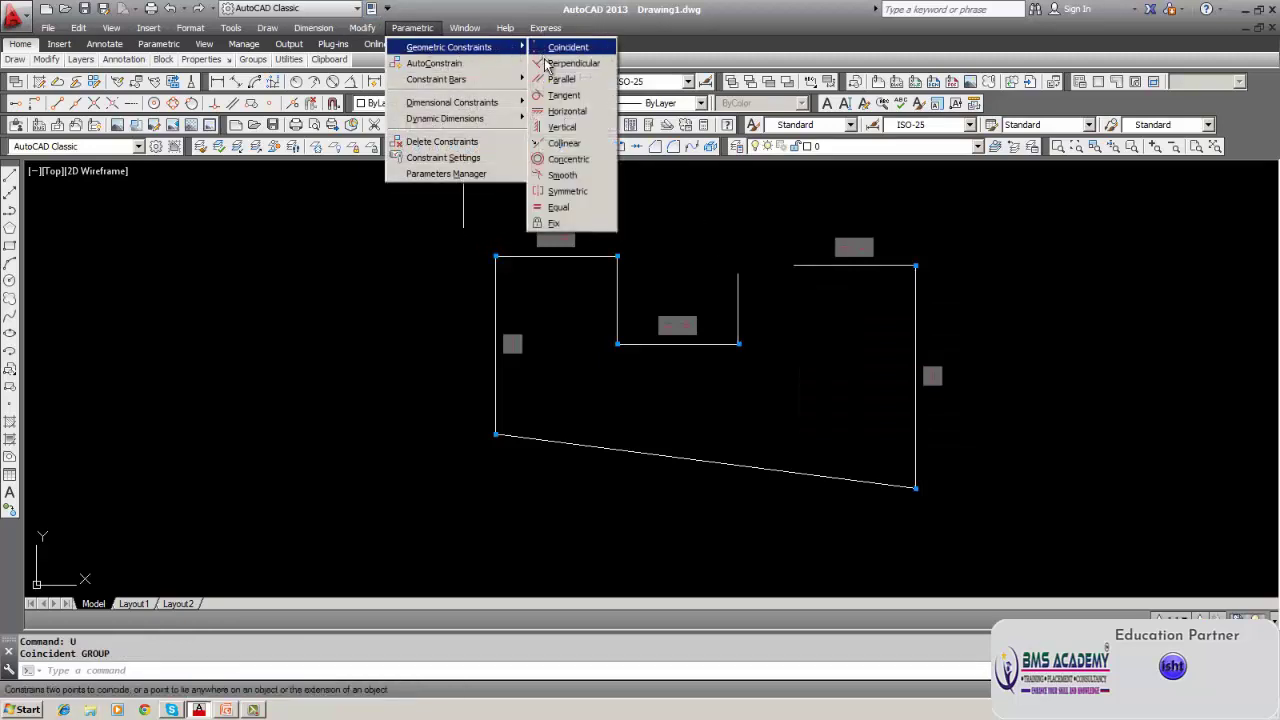
{"action": "left_click", "coordinate": [556, 127]}
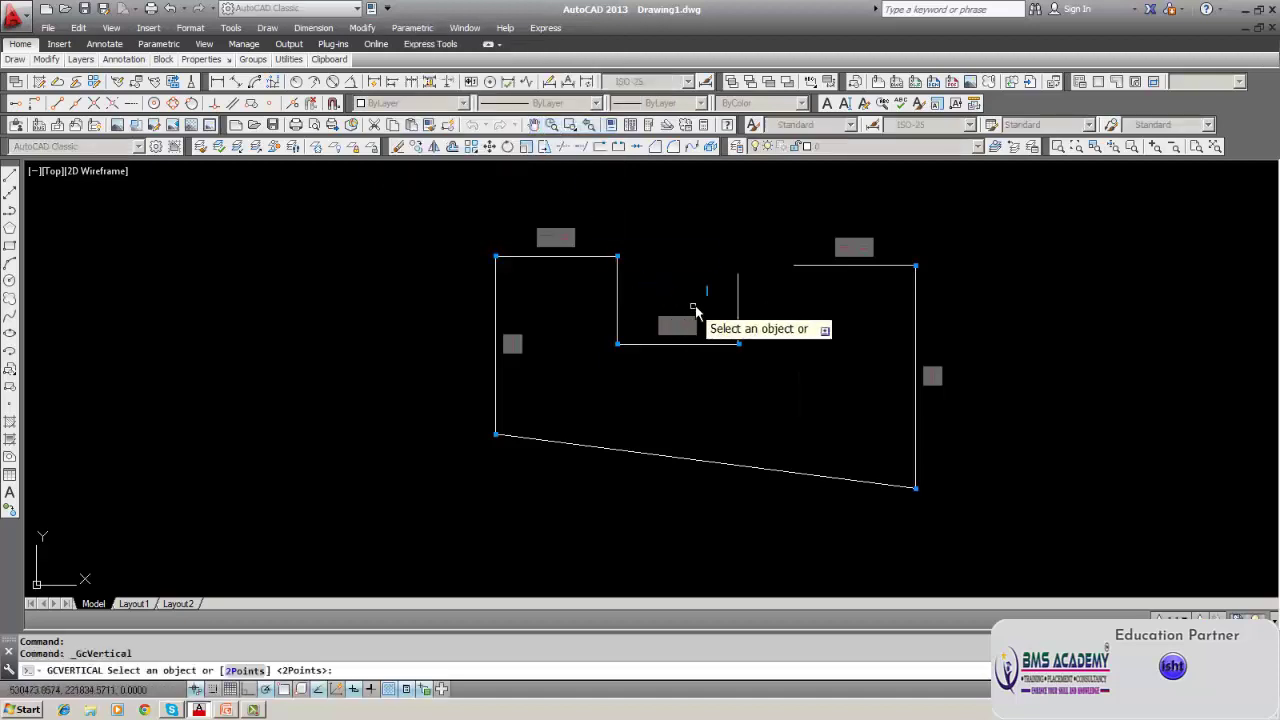
{"action": "left_click", "coordinate": [738, 288]}
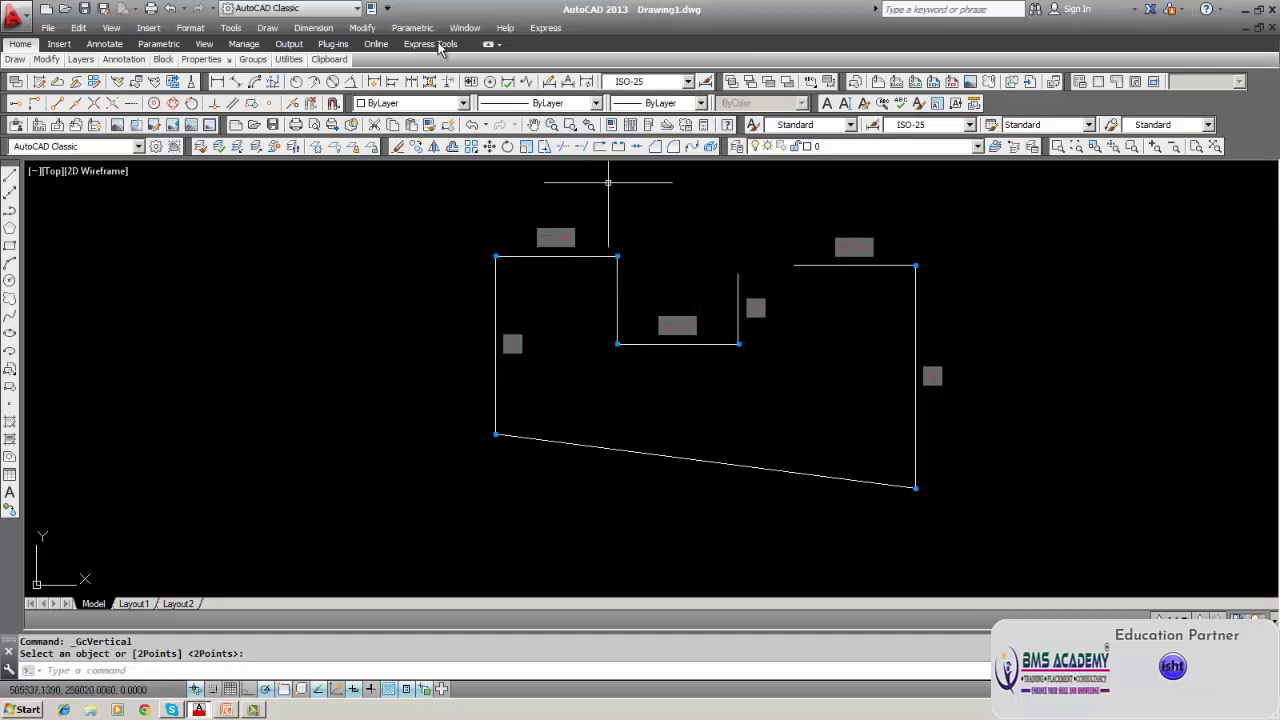
Join the short vertical line's top end to the upper-right line's left end.
{"action": "left_click", "coordinate": [411, 27]}
{"action": "mouse_move", "coordinate": [470, 47]}
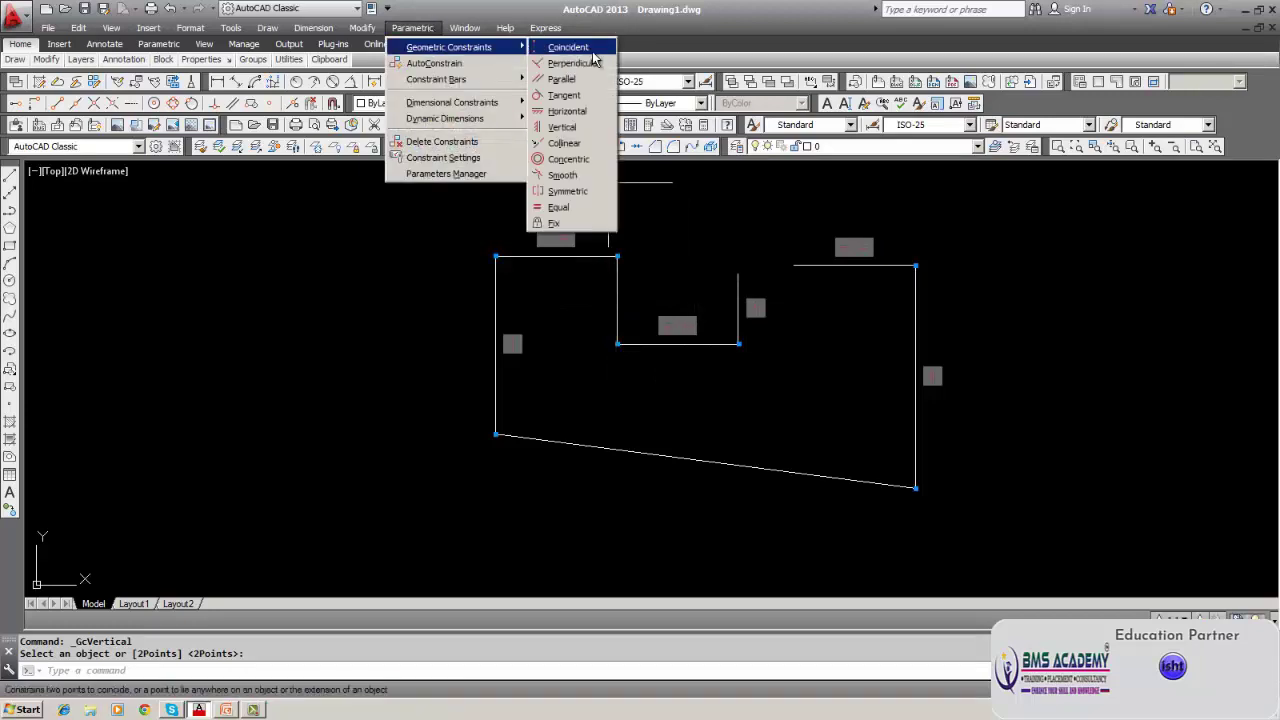
{"action": "left_click", "coordinate": [568, 47]}
{"action": "left_click", "coordinate": [739, 283]}
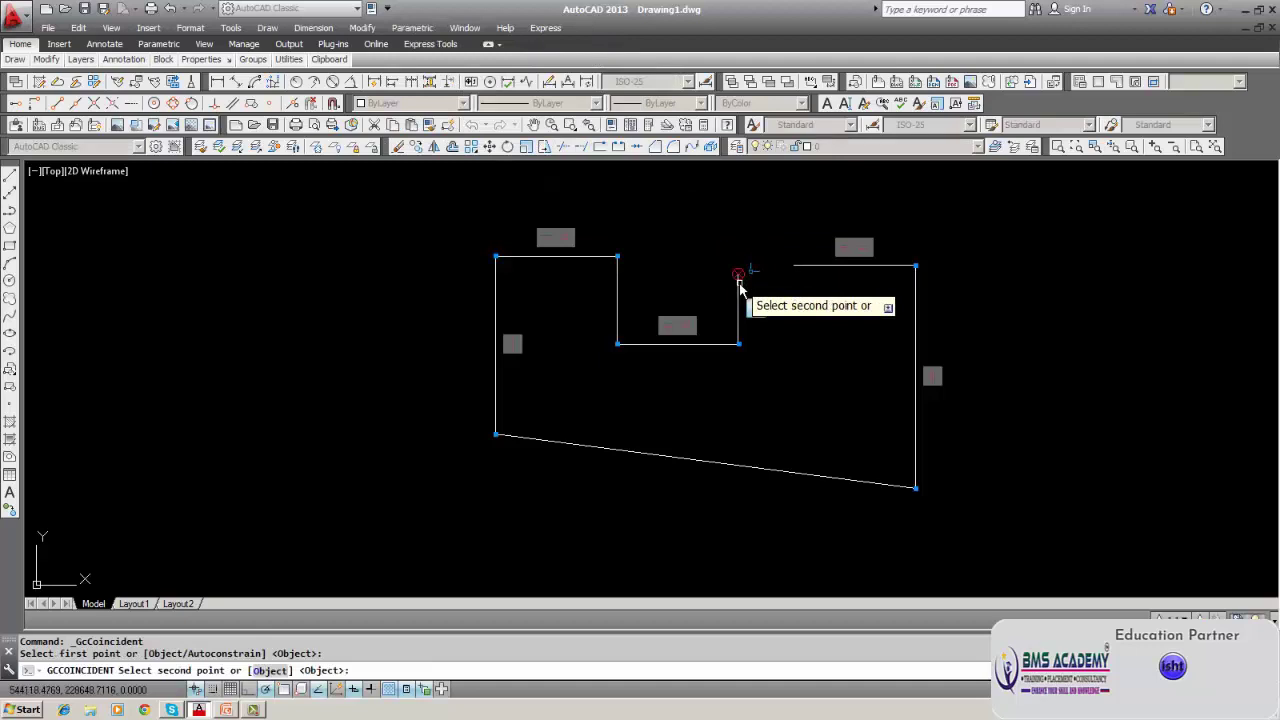
{"action": "left_click", "coordinate": [797, 269]}
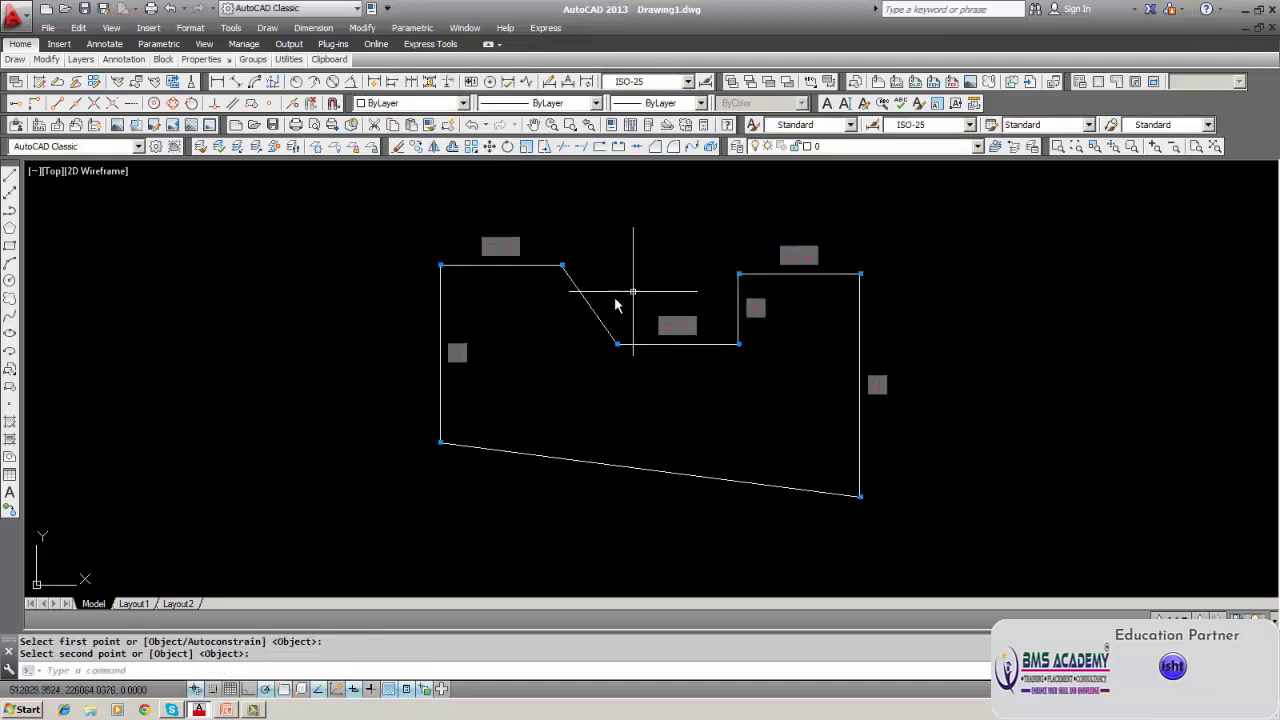
Make the slanted step edge vertical.
{"action": "left_click", "coordinate": [408, 28]}
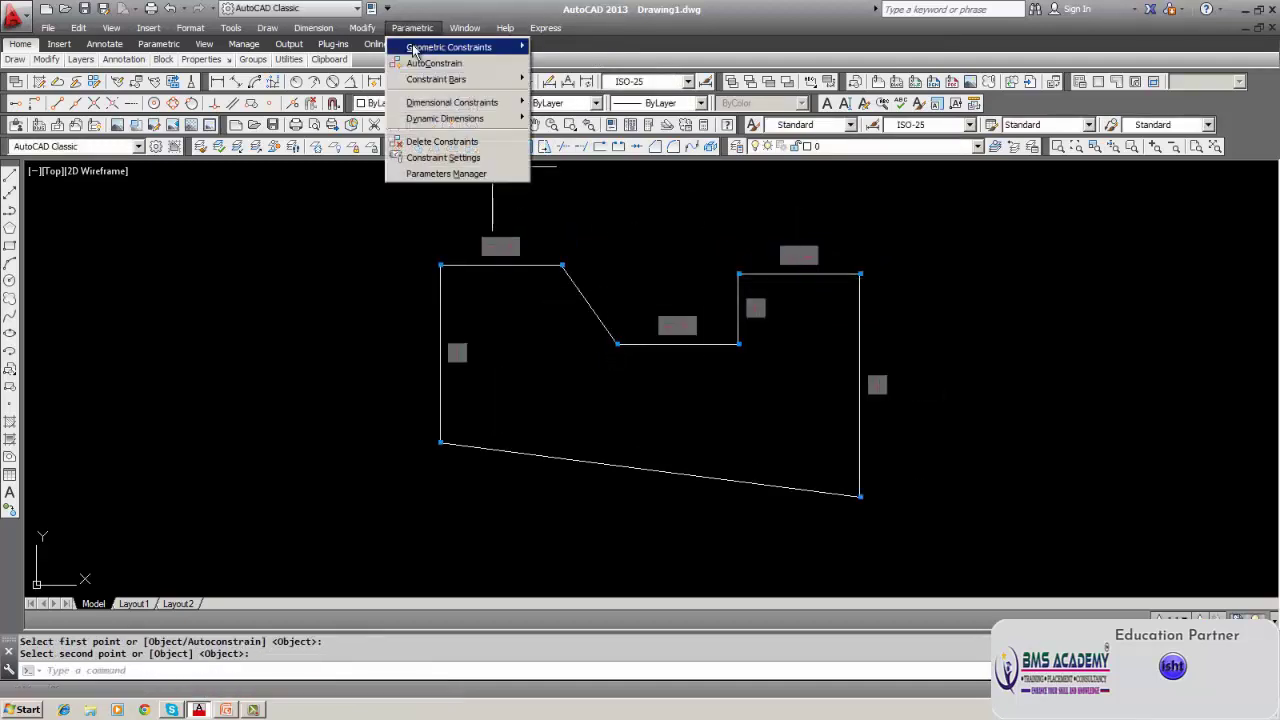
{"action": "mouse_move", "coordinate": [440, 47]}
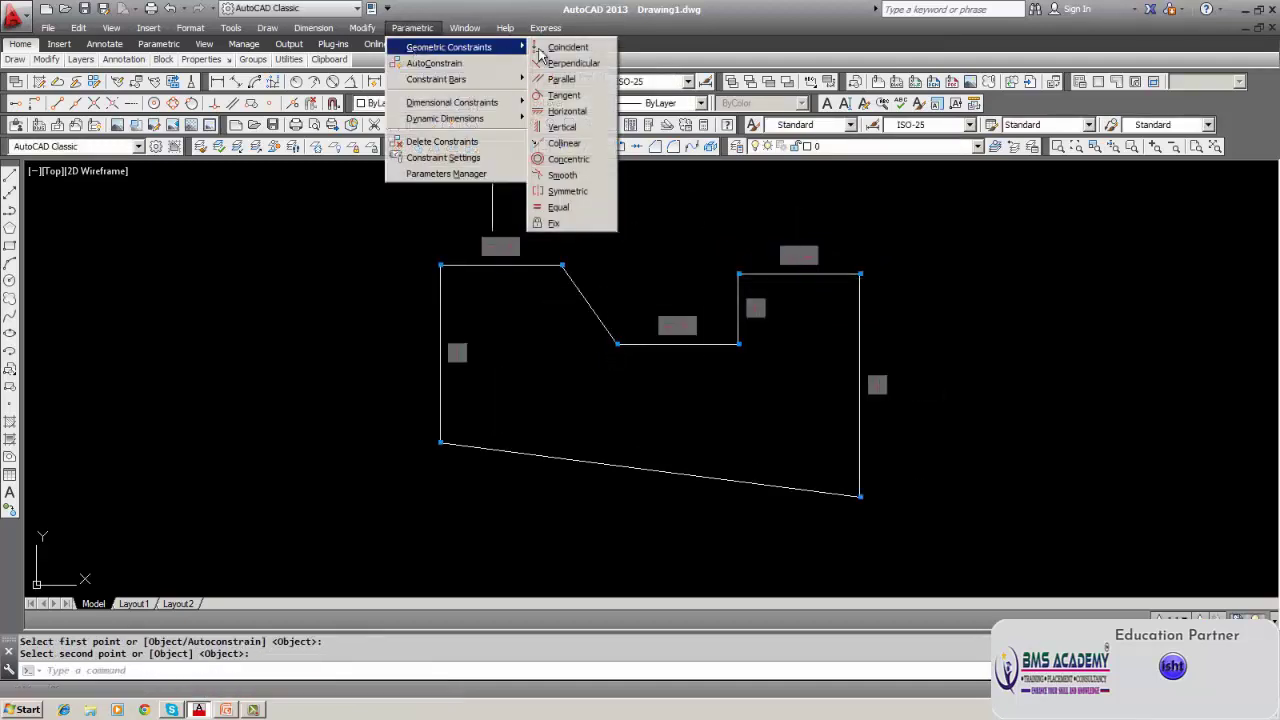
{"action": "left_click", "coordinate": [562, 127]}
{"action": "left_click", "coordinate": [578, 288]}
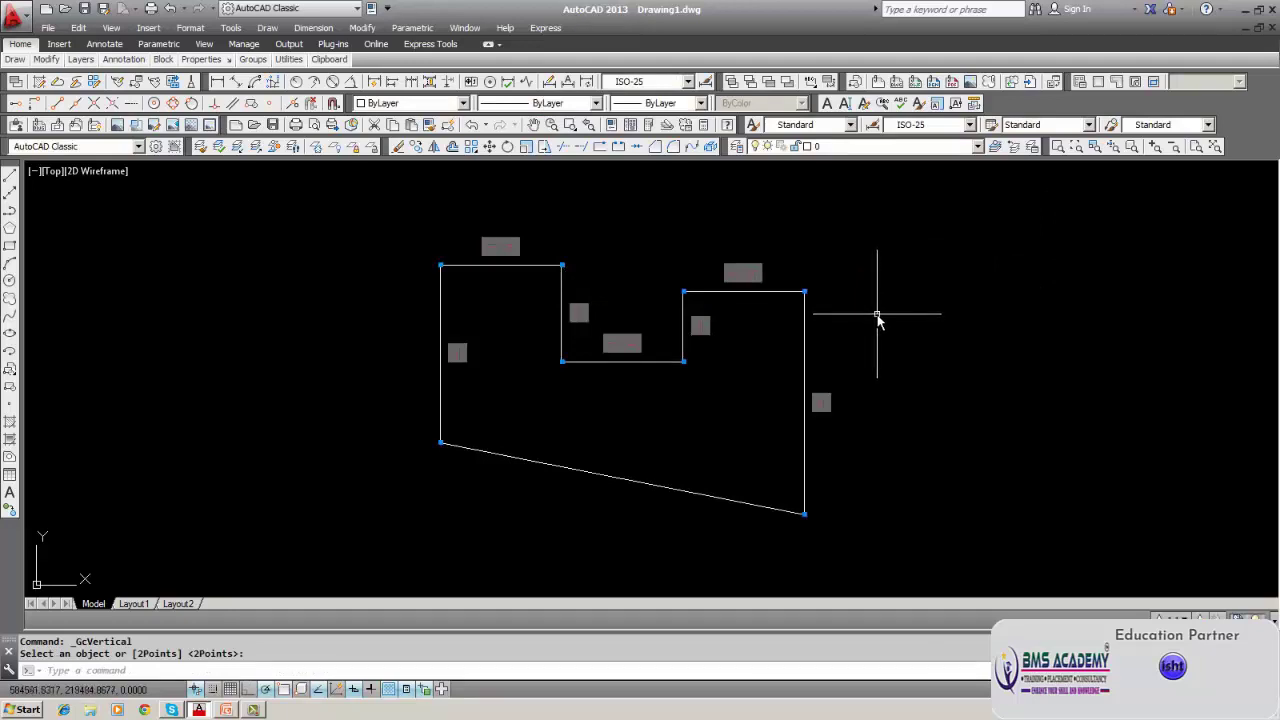
{"action": "left_click", "coordinate": [429, 30]}
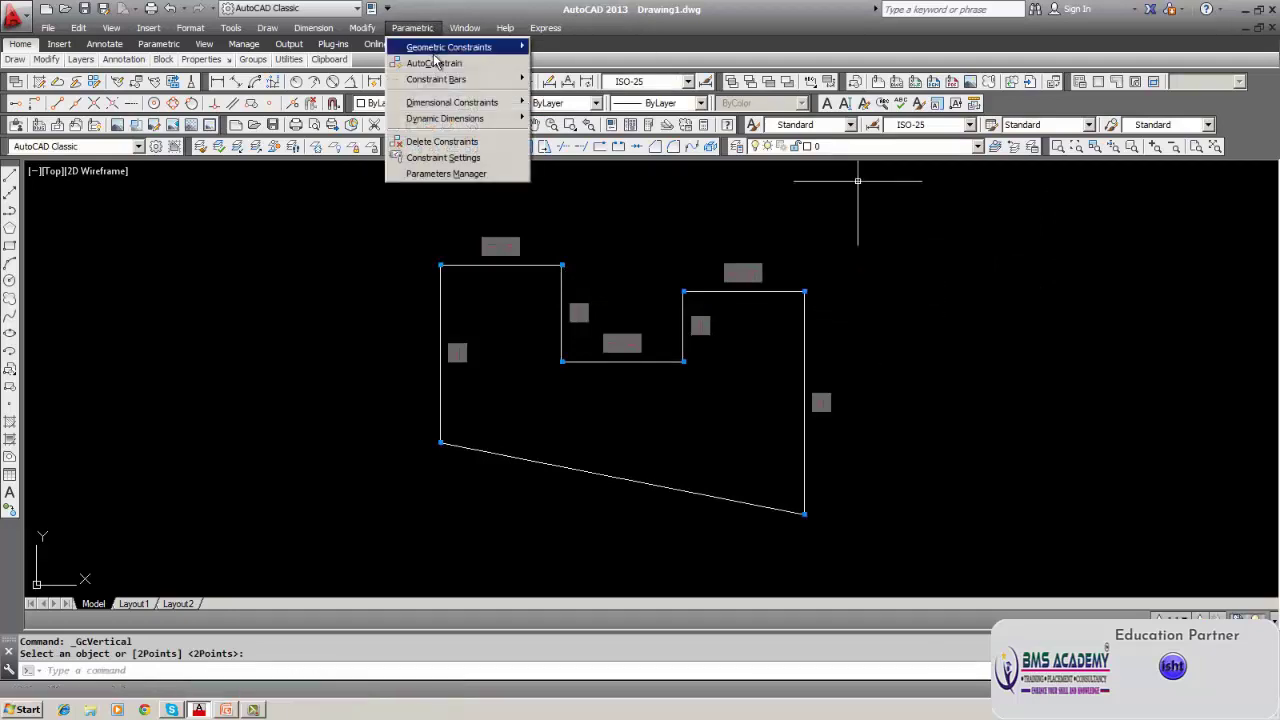
Level the slanted bottom line with a horizontal constraint.
{"action": "mouse_move", "coordinate": [470, 47]}
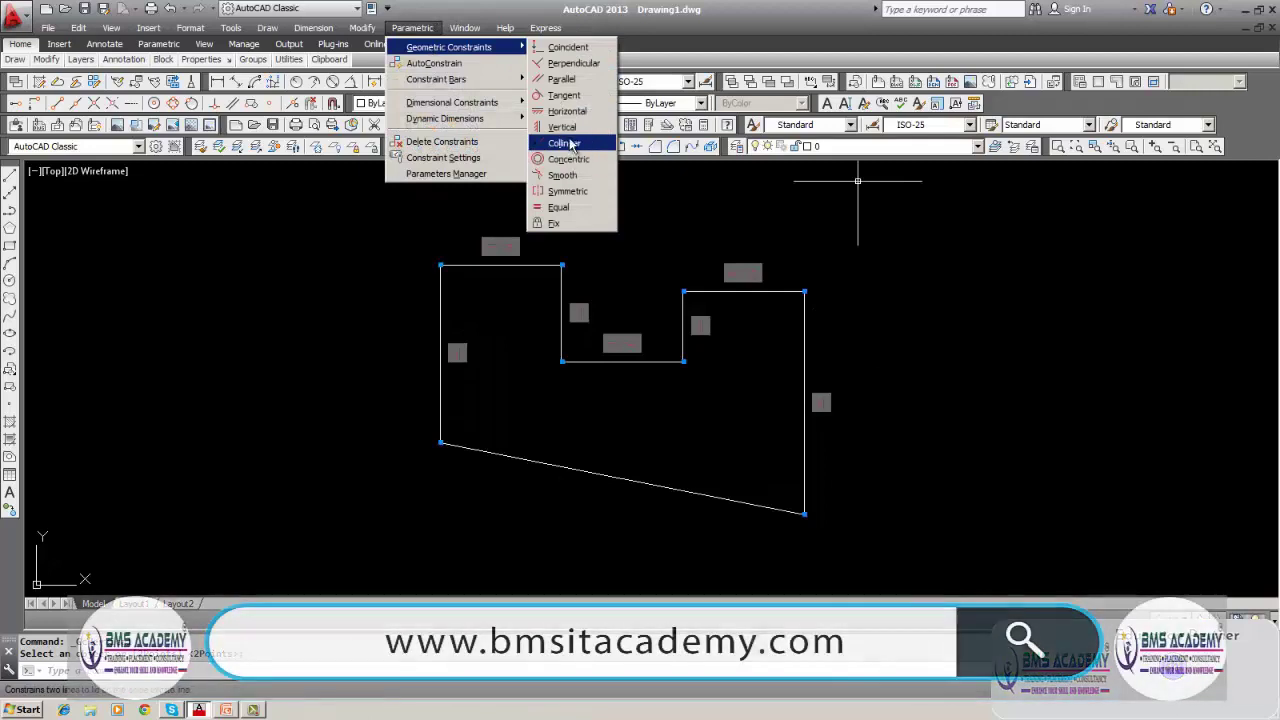
{"action": "left_click", "coordinate": [567, 111]}
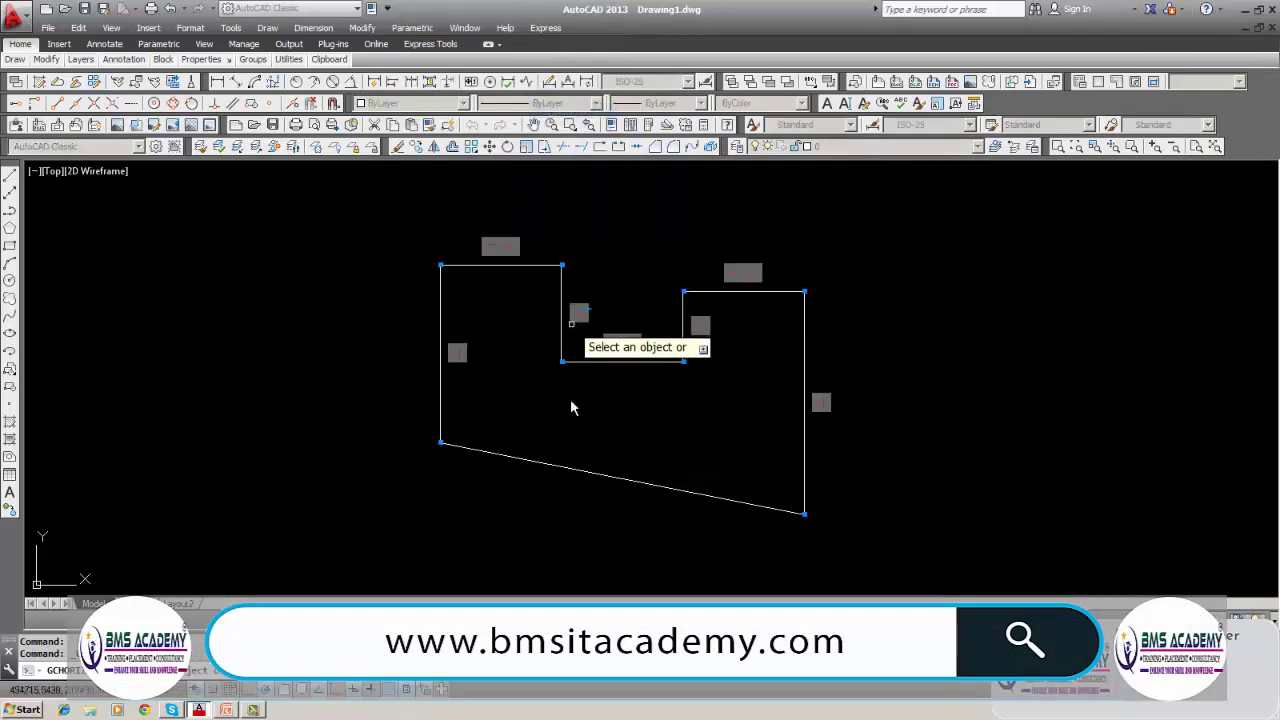
{"action": "left_click", "coordinate": [577, 469]}
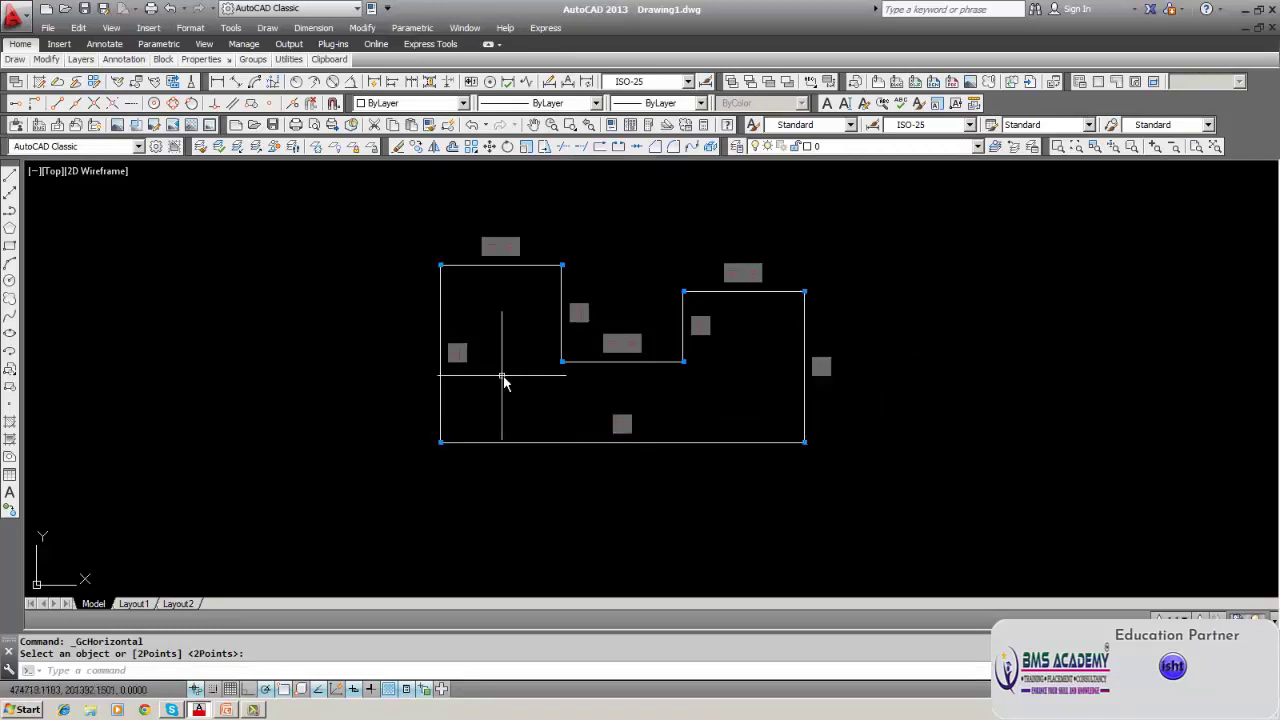
{"action": "left_click", "coordinate": [412, 27]}
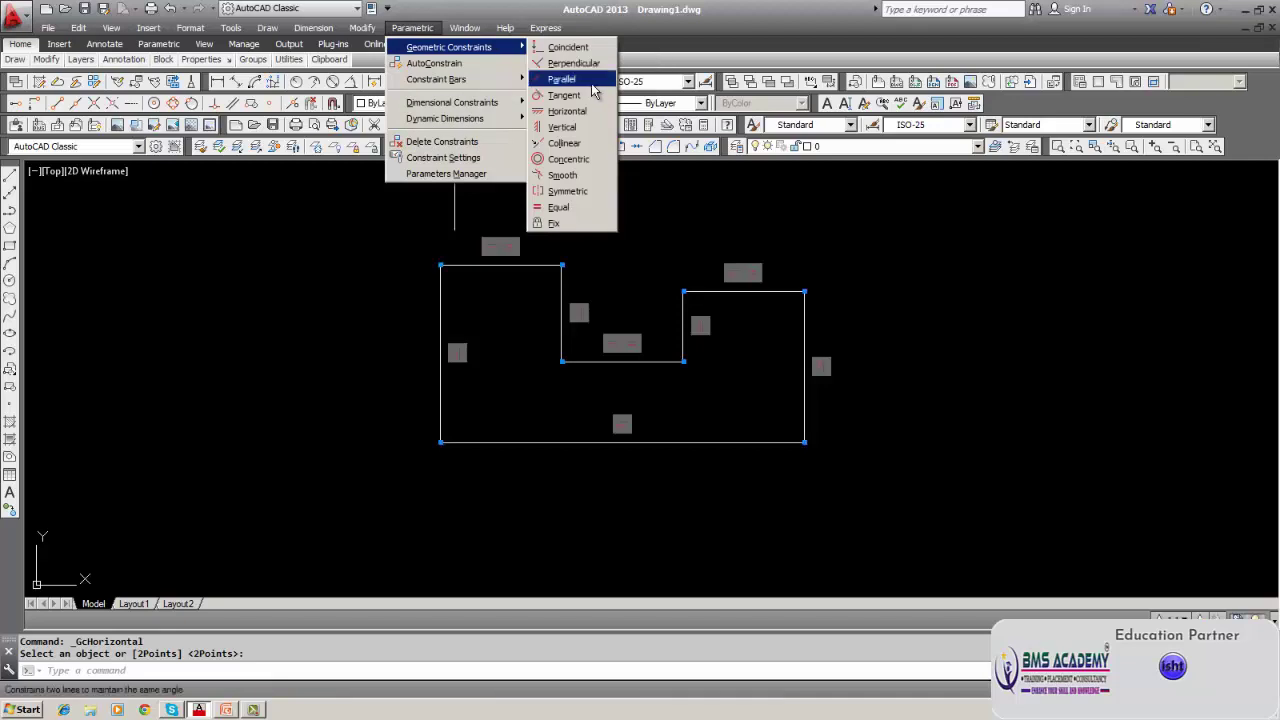
Apply an equal constraint so the left edge matches the right edge's length.
{"action": "left_click", "coordinate": [565, 208]}
{"action": "left_click", "coordinate": [806, 323]}
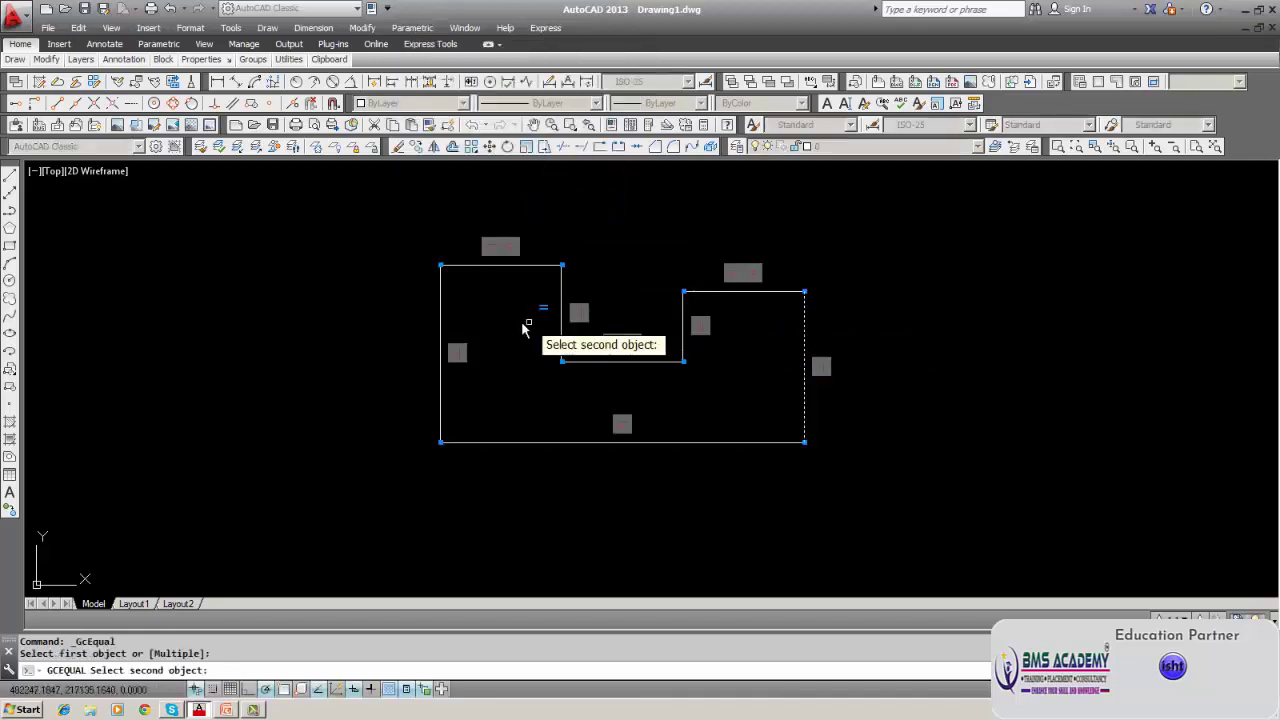
{"action": "left_click", "coordinate": [438, 312]}
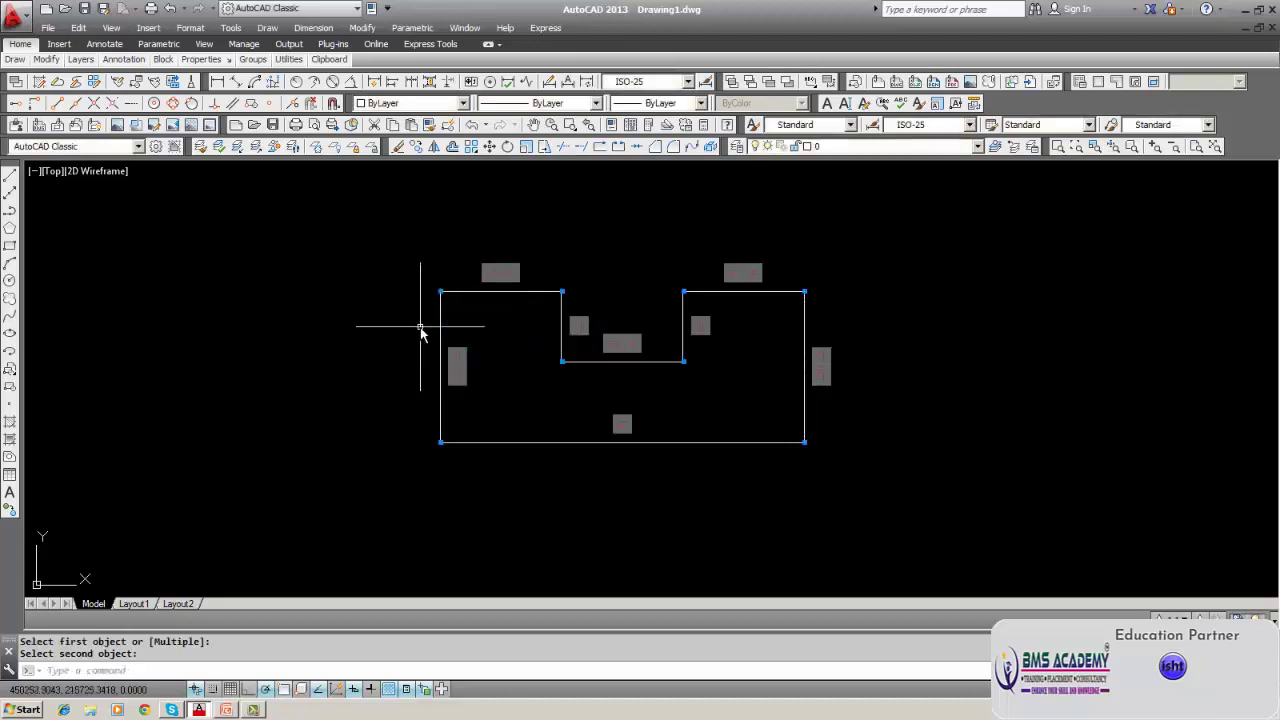
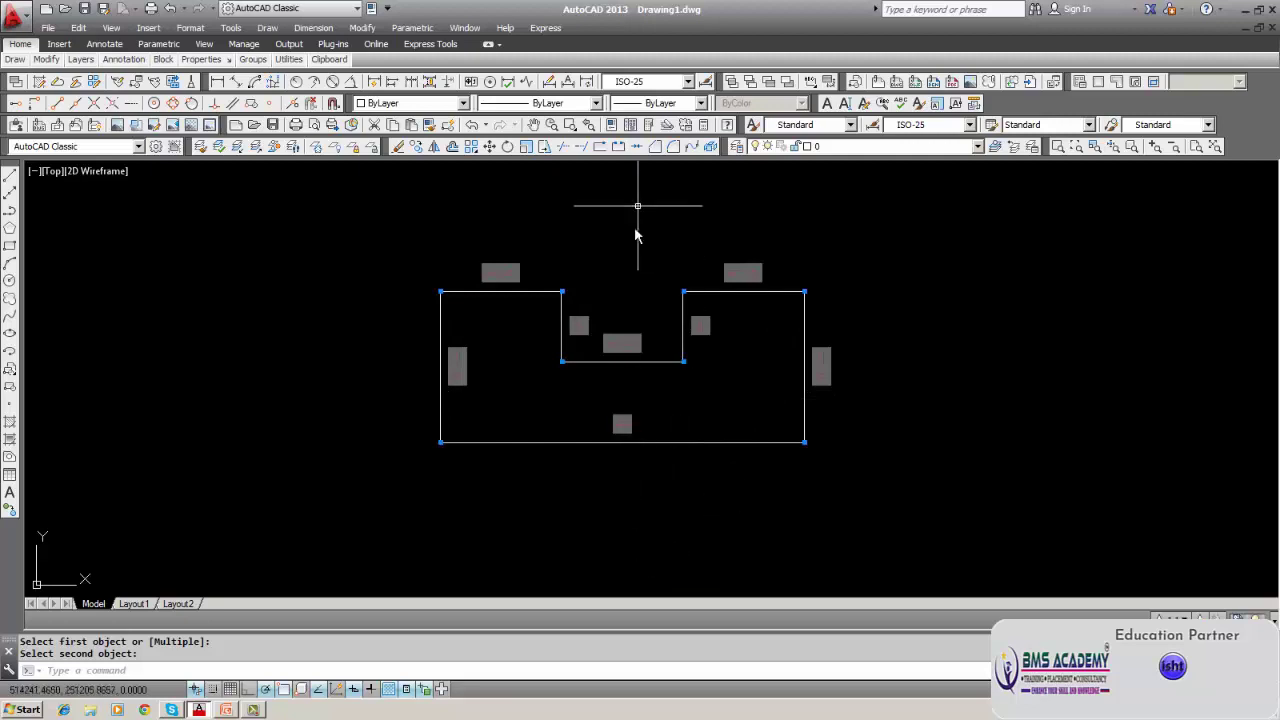
Draw a vertical line from above the notch centre to below the profile.
{"action": "left_click", "coordinate": [9, 176]}
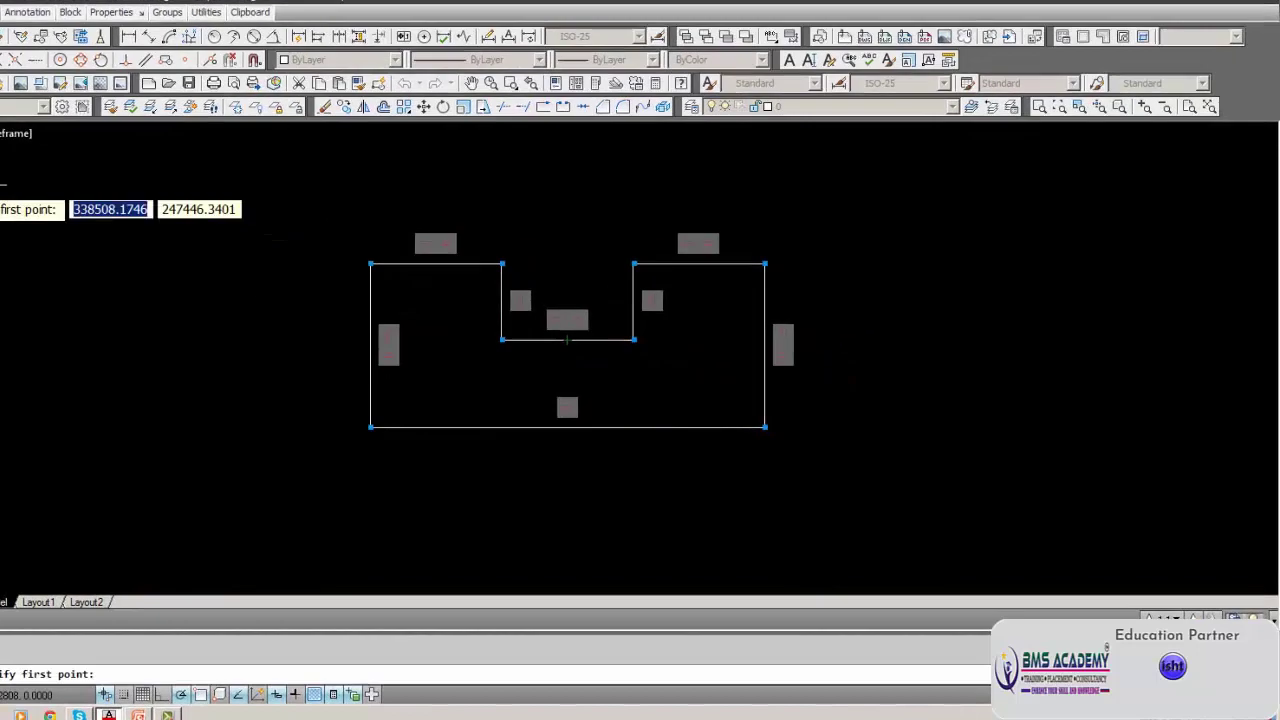
{"action": "left_click", "coordinate": [444, 158]}
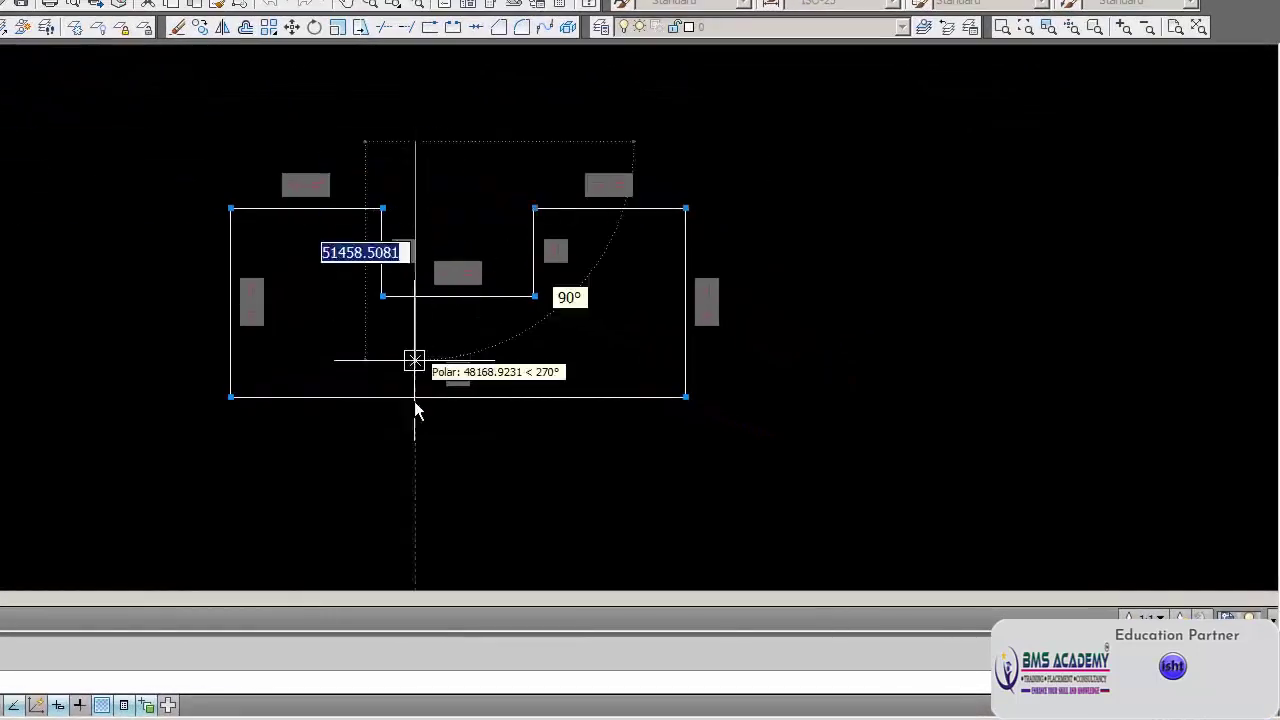
{"action": "left_click", "coordinate": [413, 445]}
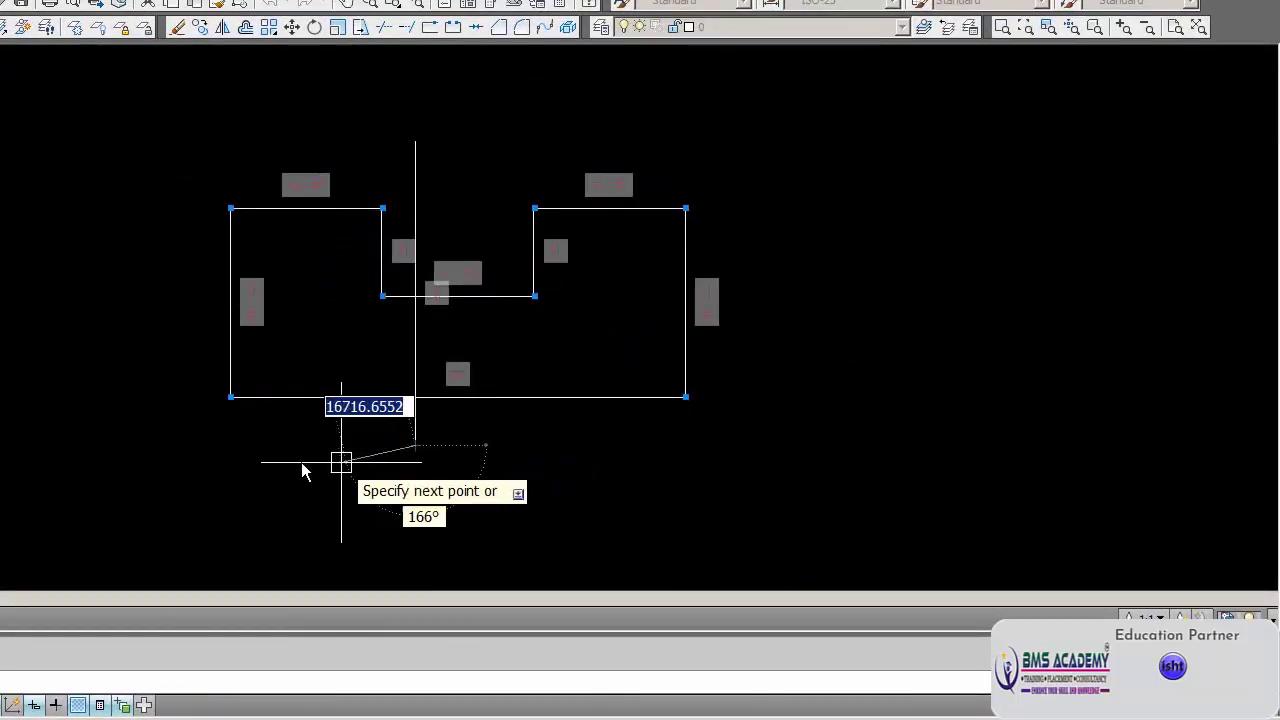
{"action": "key", "text": "Escape"}
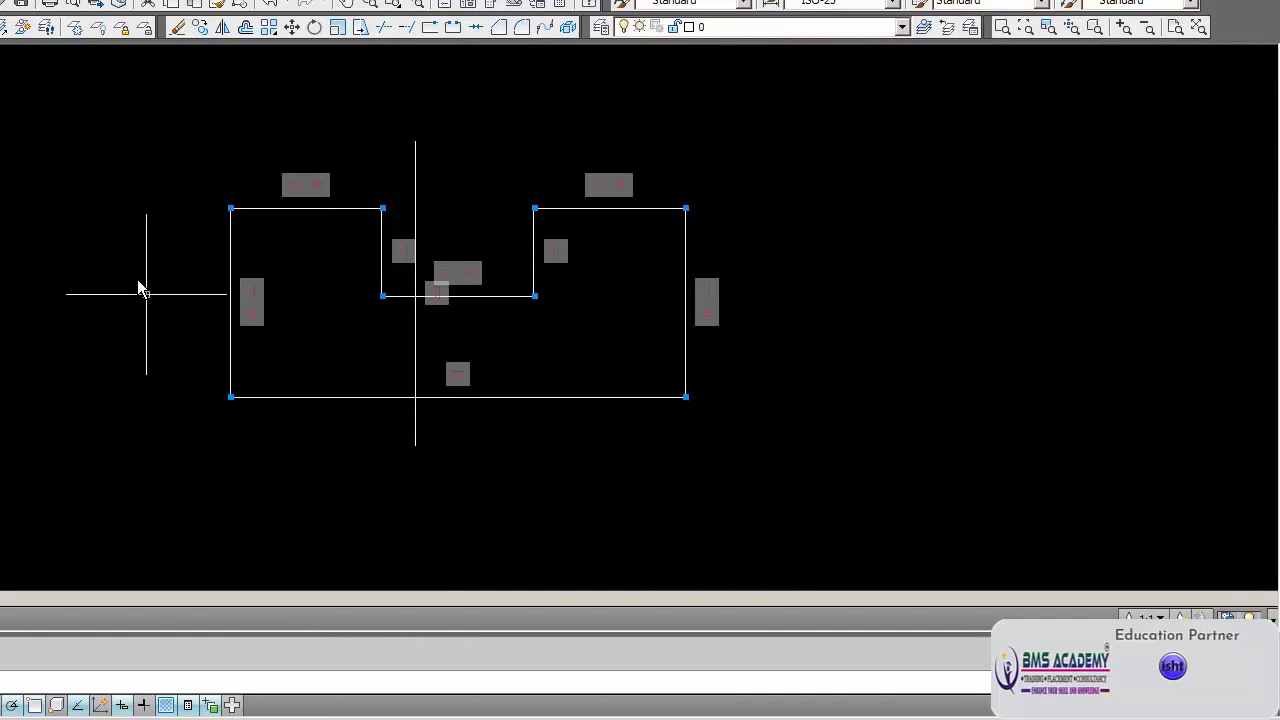
Window-select the whole profile, then start and cancel the W (write block) command.
{"action": "left_click", "coordinate": [161, 198]}
{"action": "left_click", "coordinate": [721, 411]}
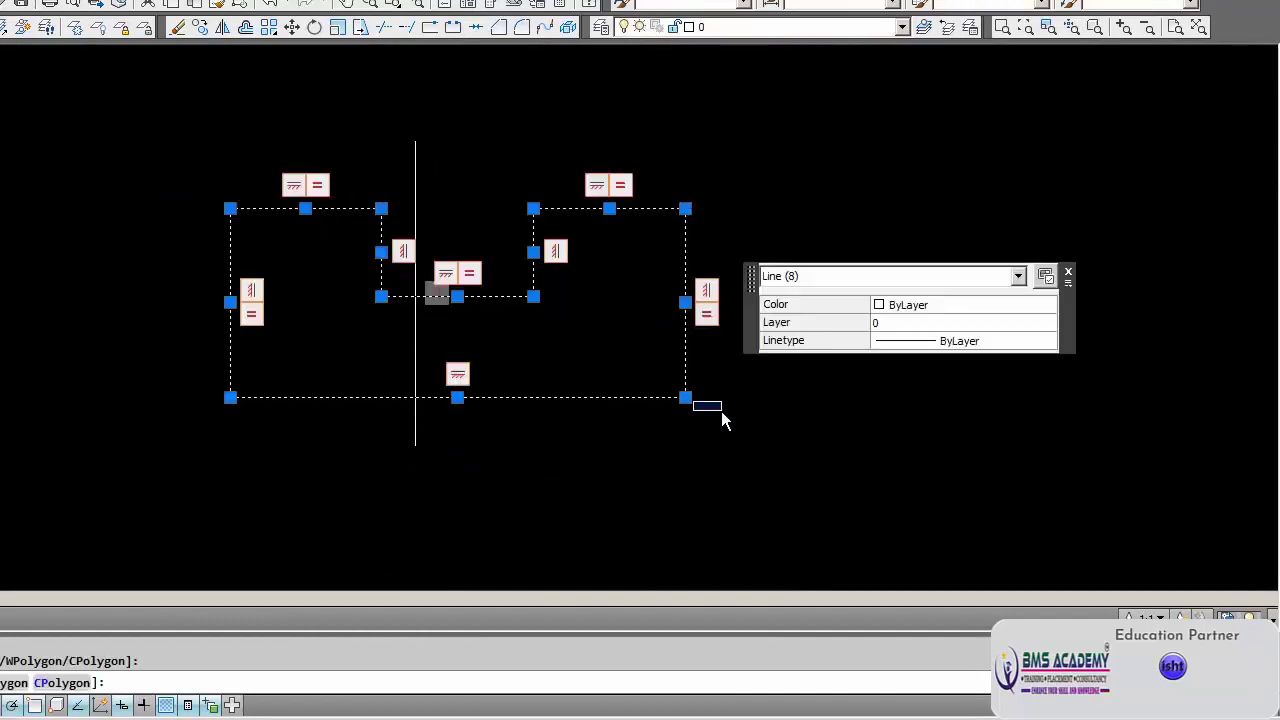
{"action": "left_click", "coordinate": [722, 411]}
{"action": "key", "text": "Escape"}
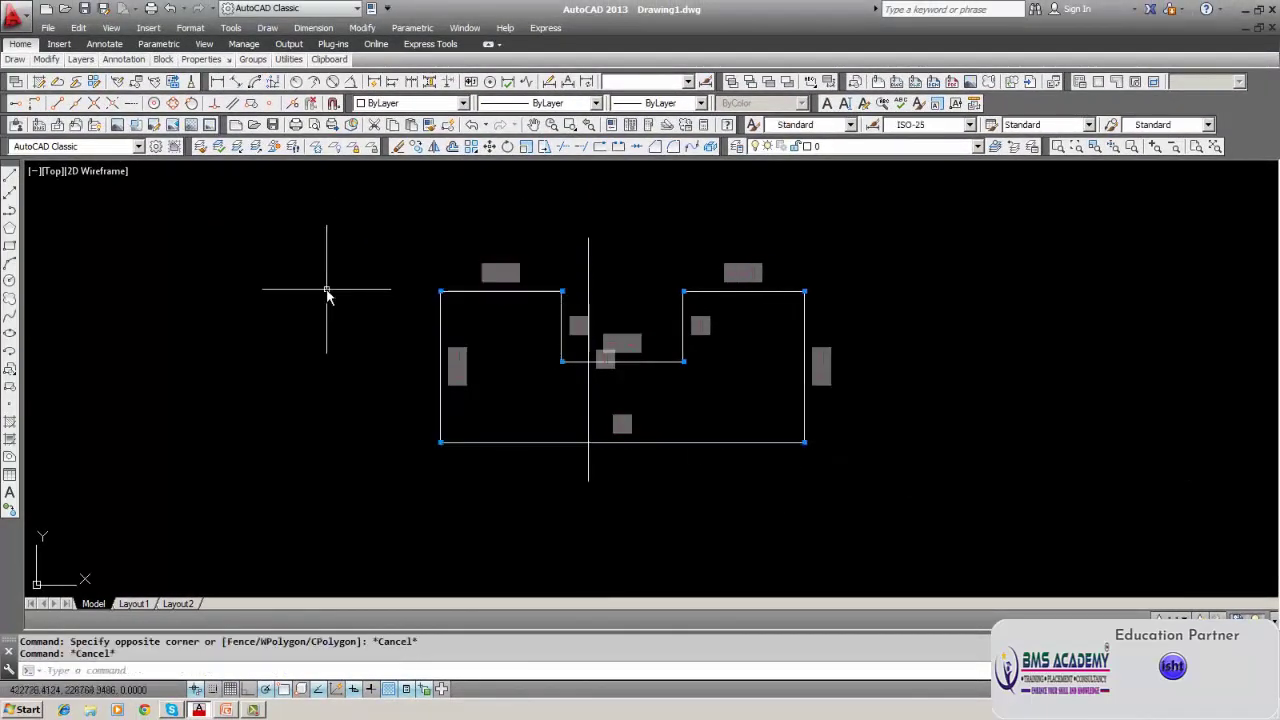
{"action": "type", "text": "w"}
{"action": "key", "text": "Return"}
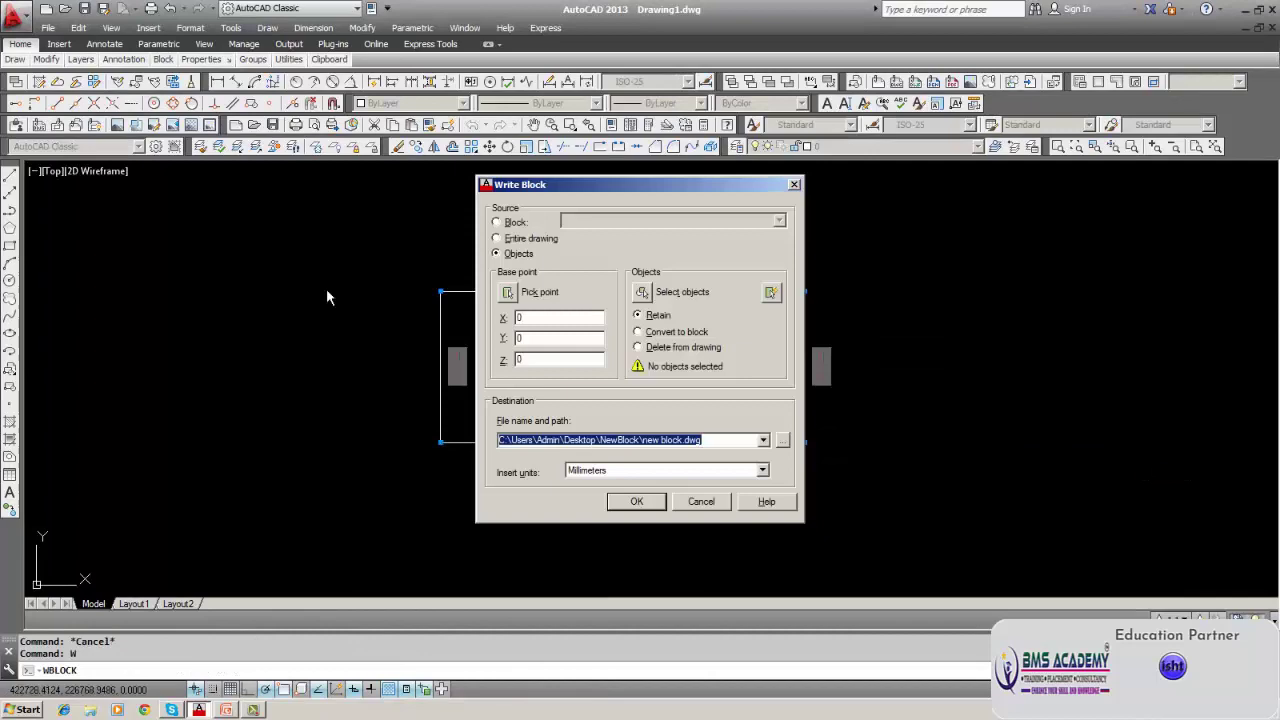
{"action": "left_click", "coordinate": [699, 501]}
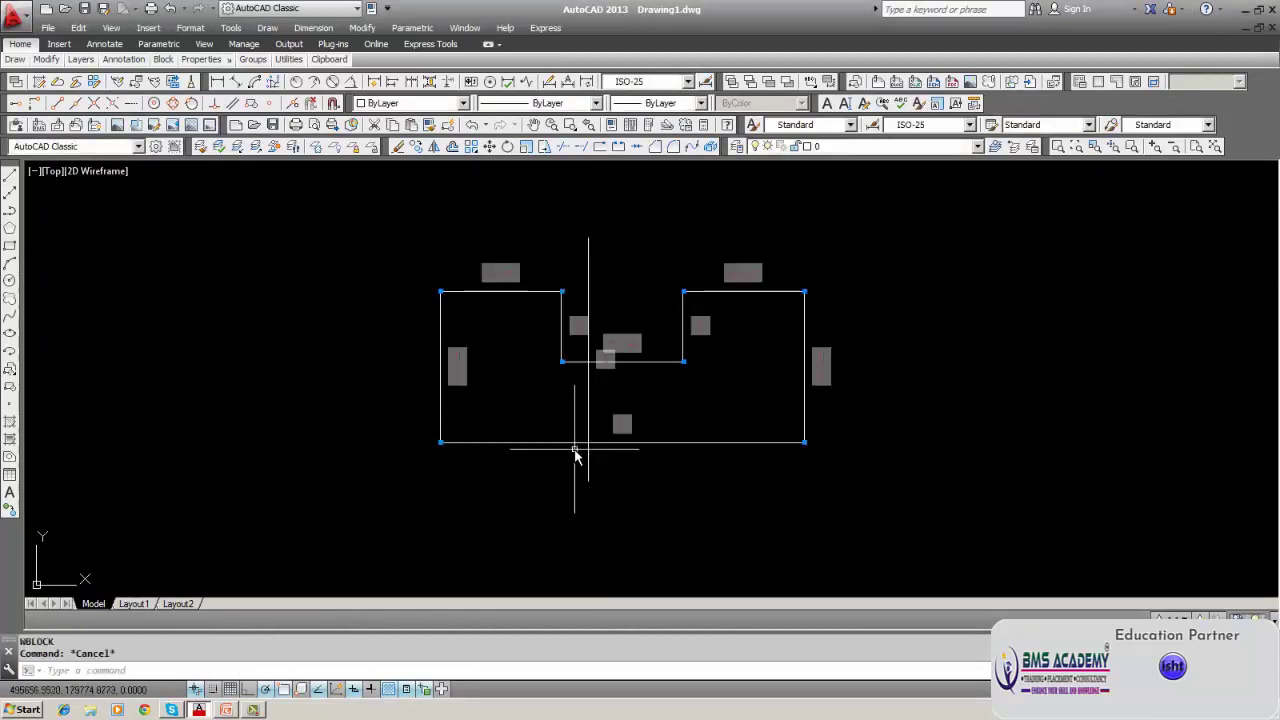
{"action": "left_click", "coordinate": [415, 260]}
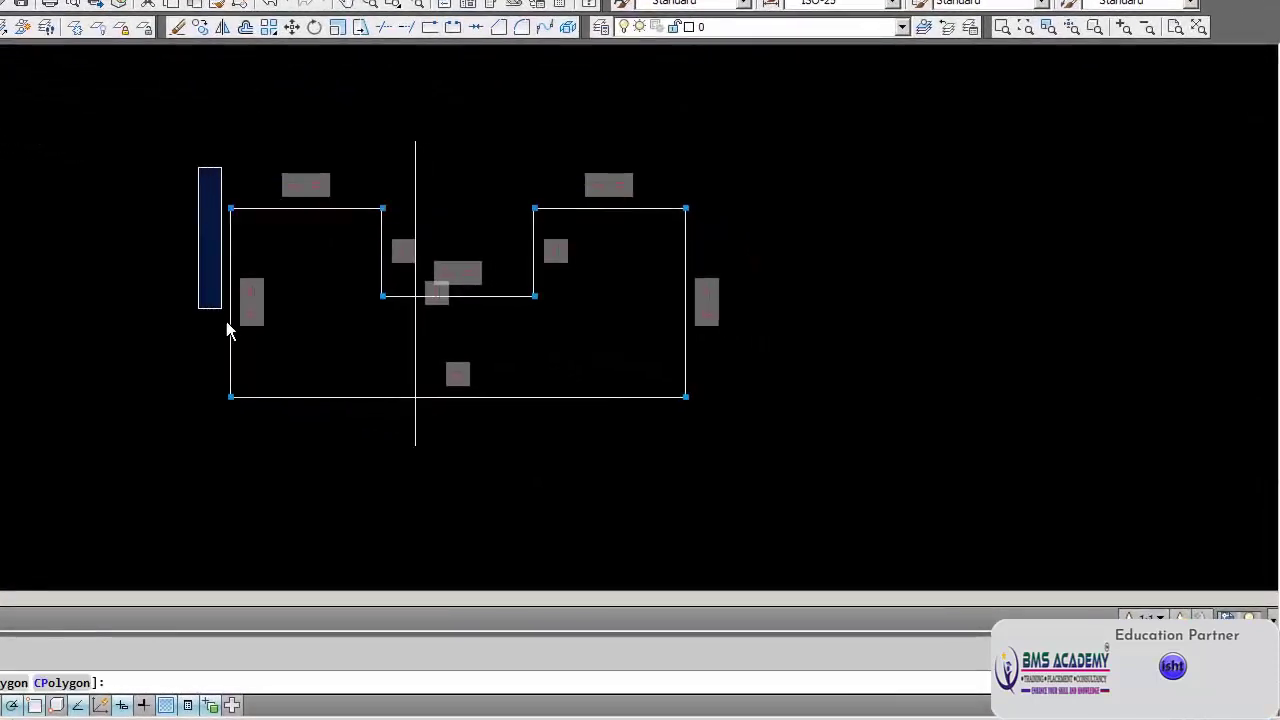
{"action": "left_click", "coordinate": [229, 2]}
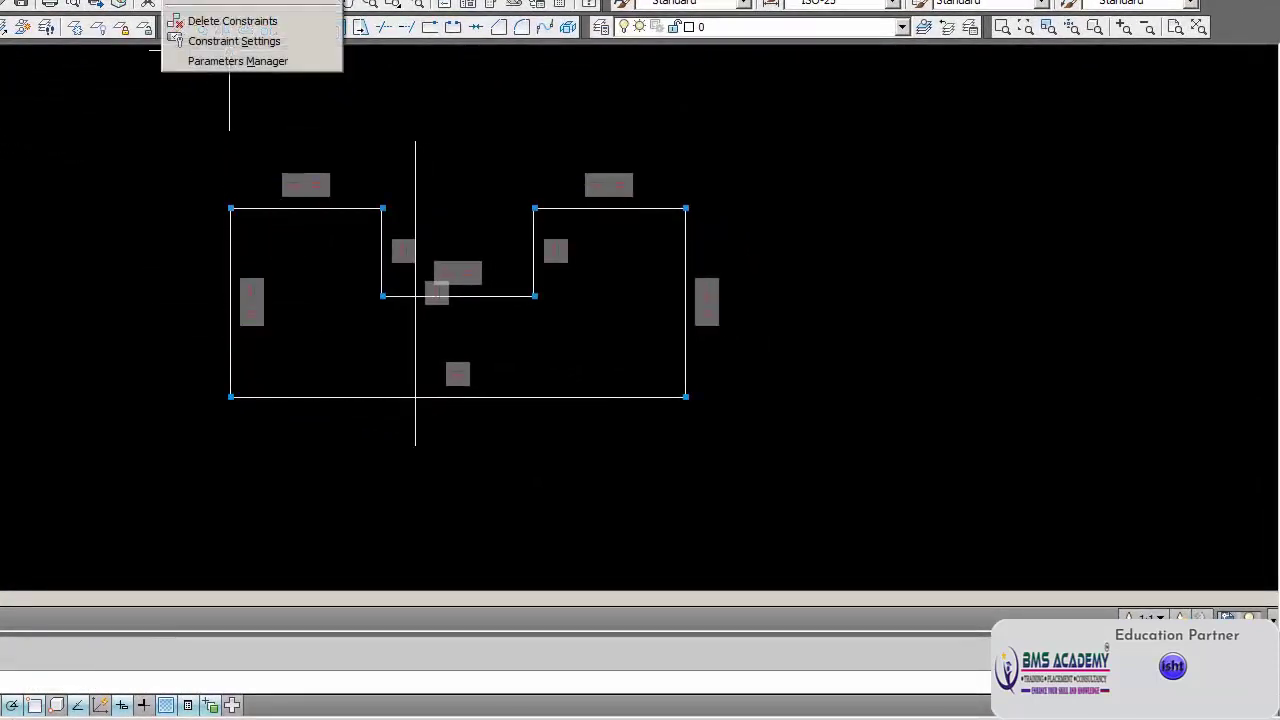
{"action": "mouse_move", "coordinate": [250, 1]}
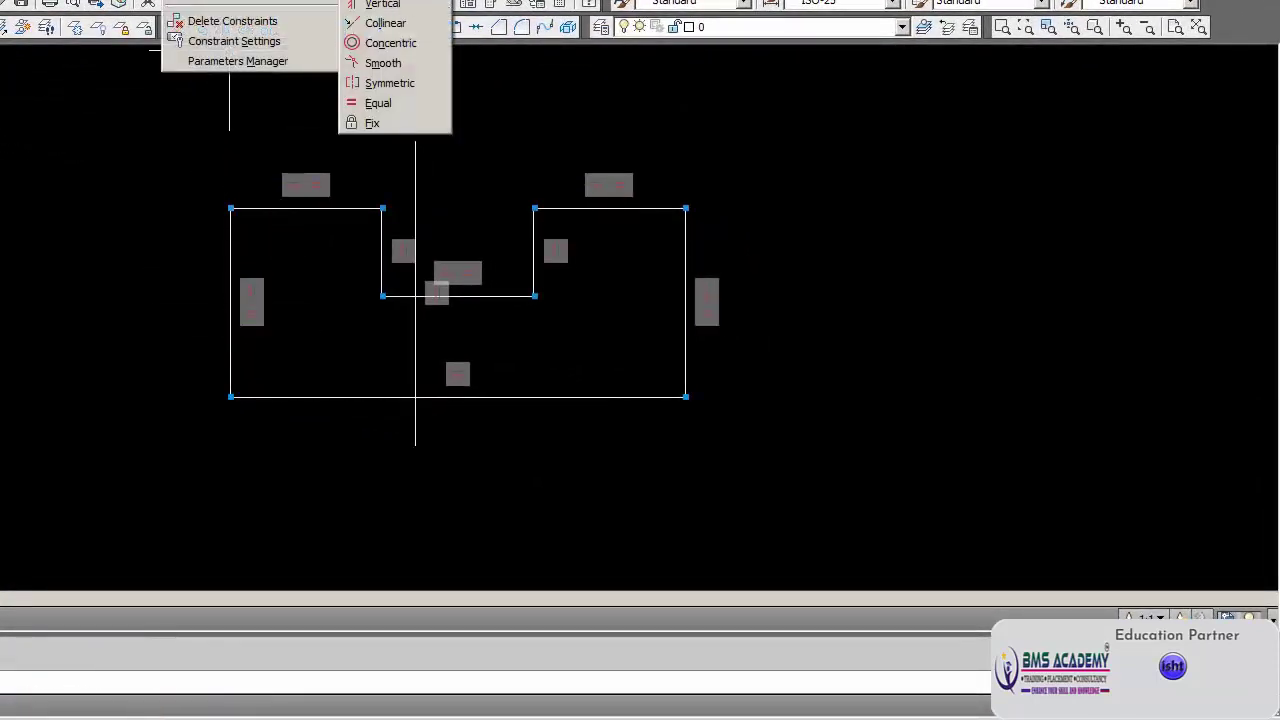
{"action": "left_click", "coordinate": [385, 84]}
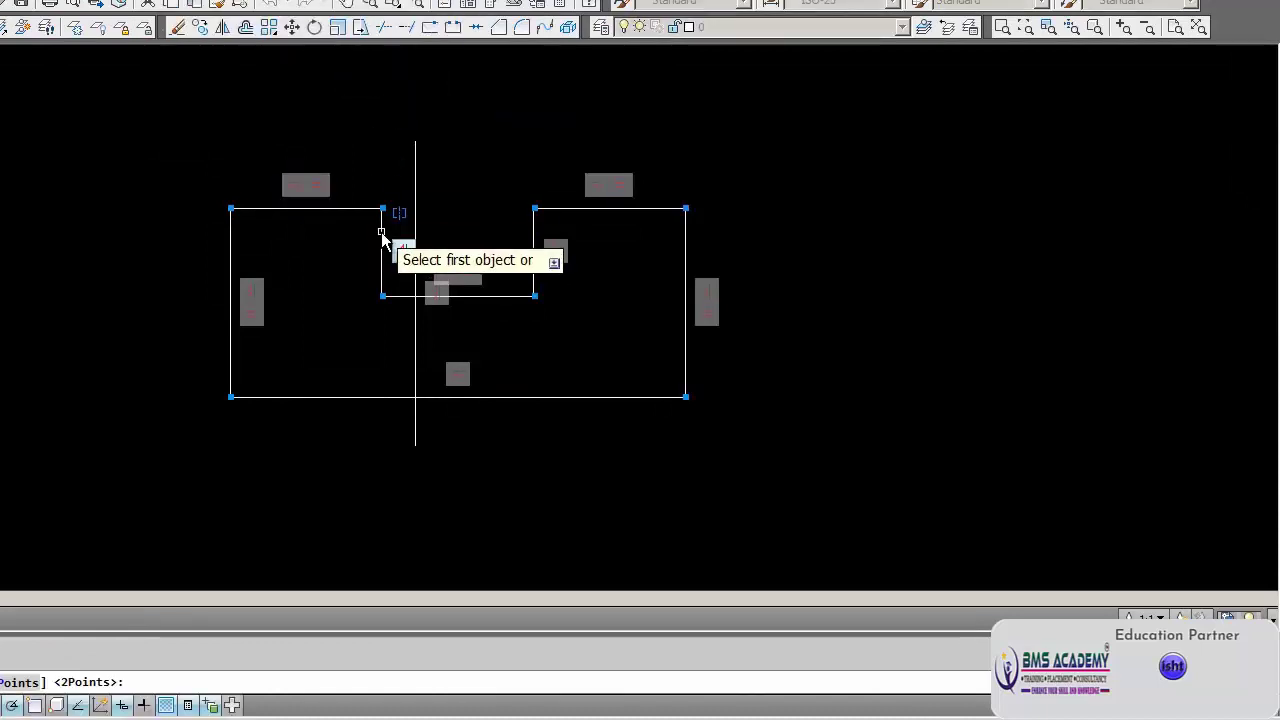
{"action": "left_click", "coordinate": [230, 227]}
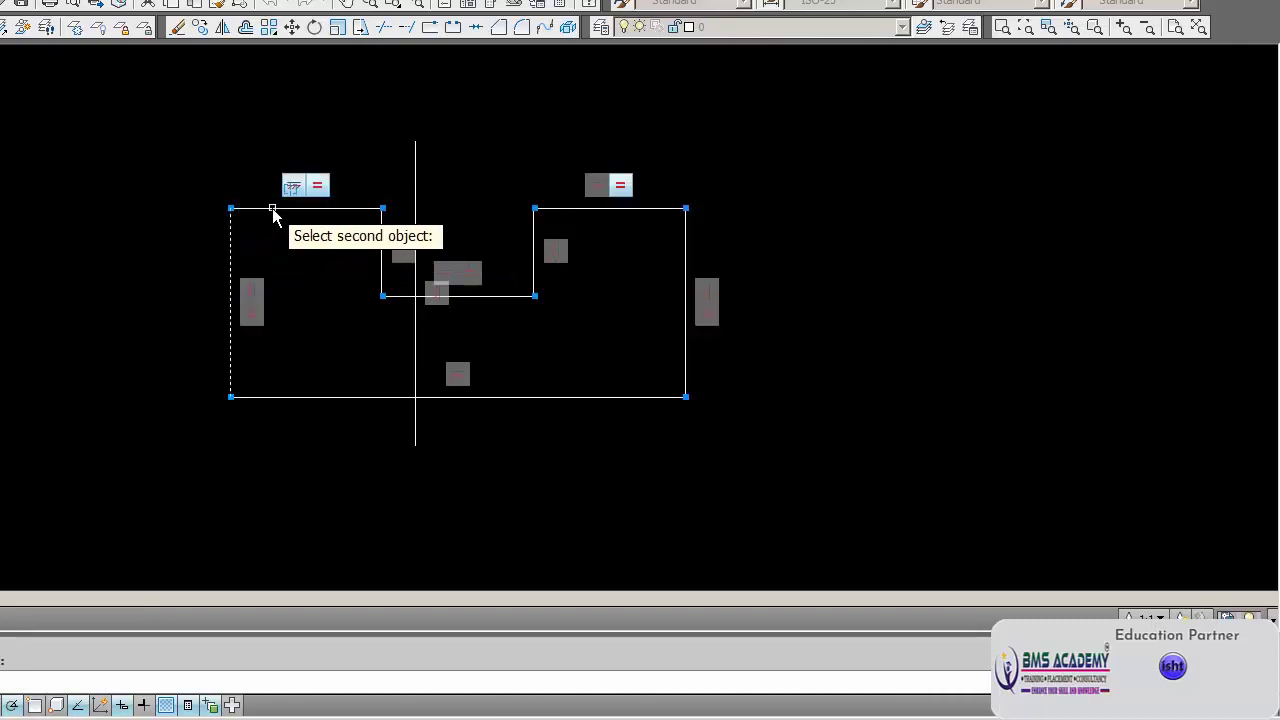
{"action": "left_click", "coordinate": [276, 209]}
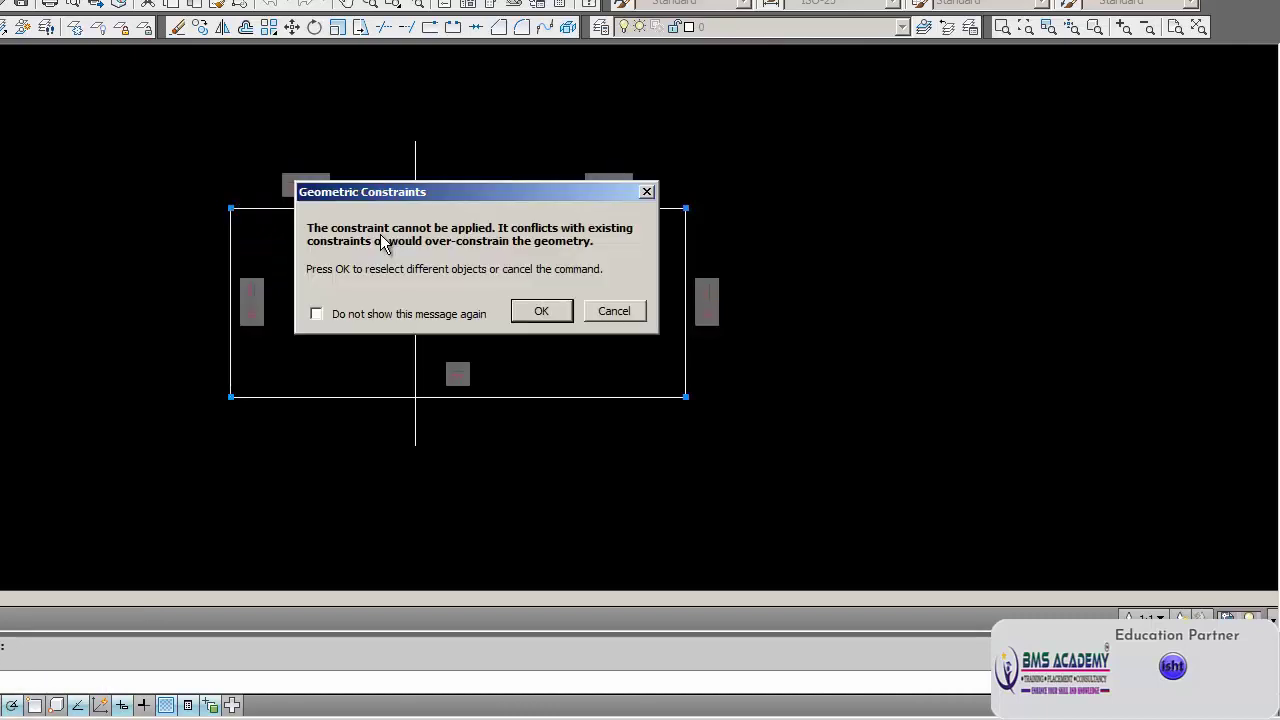
{"action": "left_click", "coordinate": [381, 235]}
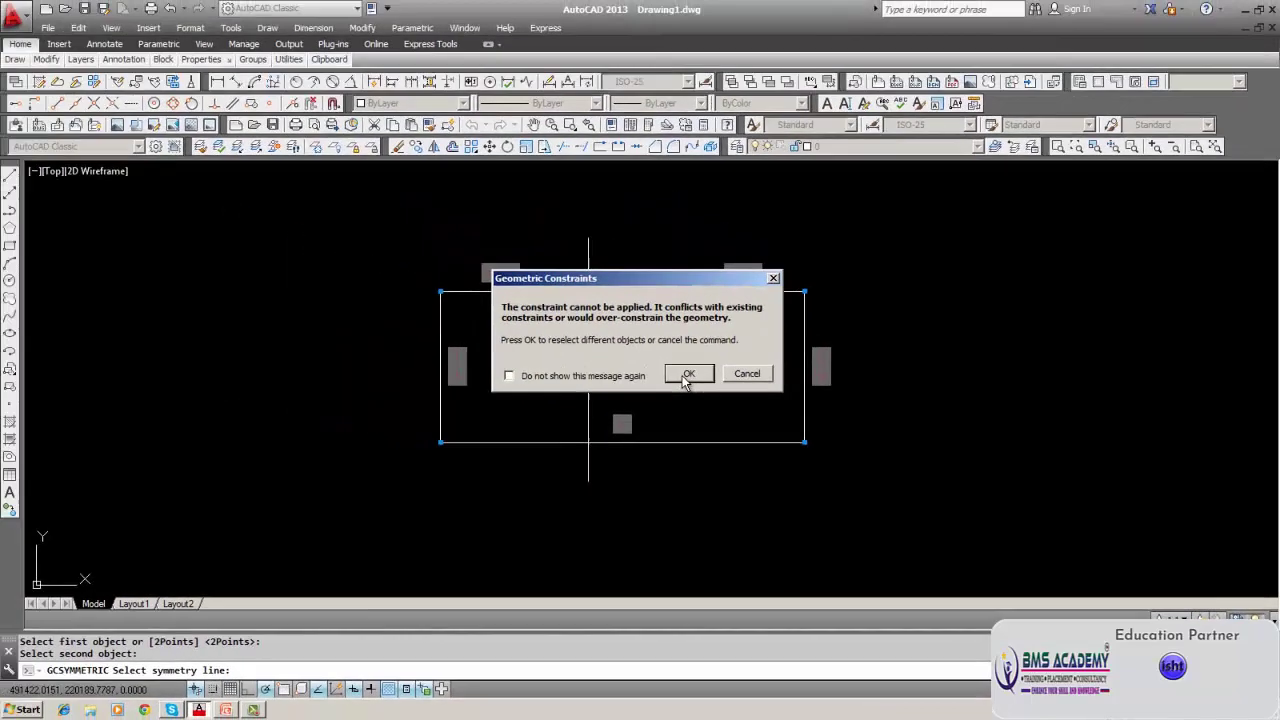
{"action": "left_click", "coordinate": [687, 375]}
{"action": "key", "text": "Escape"}
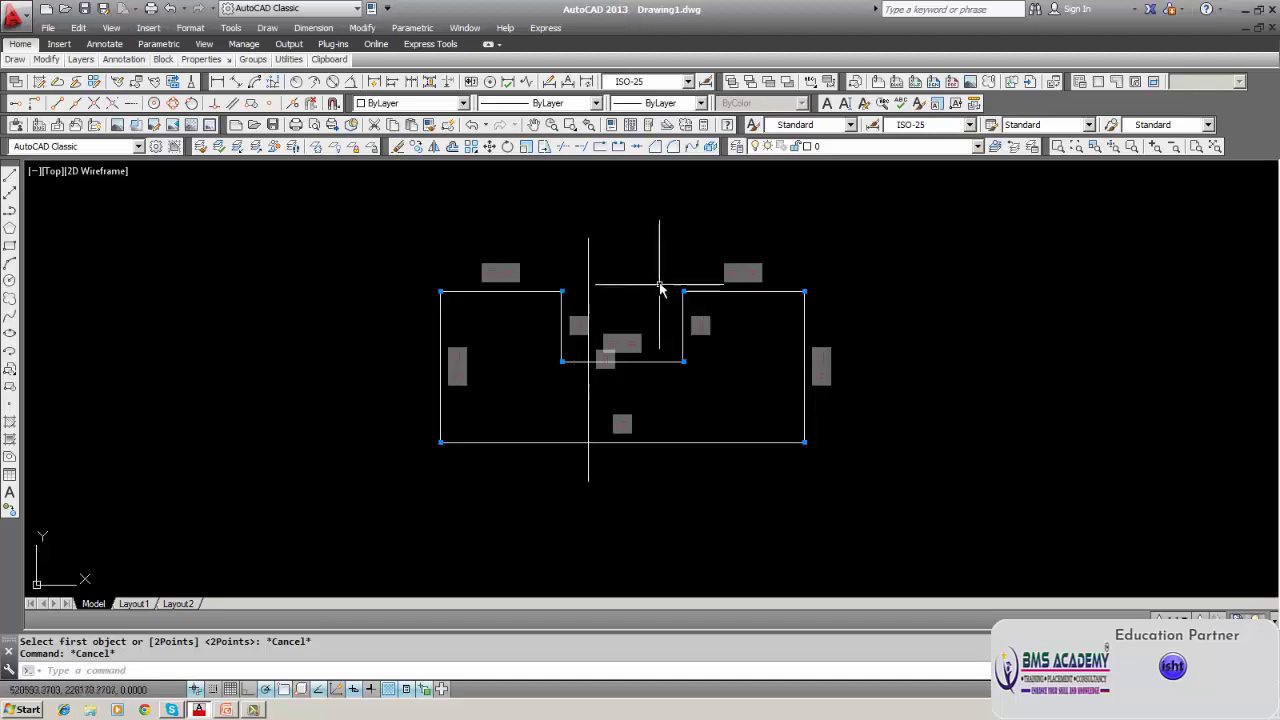
Start an Erase command and cancel it without removing anything.
{"action": "key", "text": "Escape"}
{"action": "left_click", "coordinate": [399, 149]}
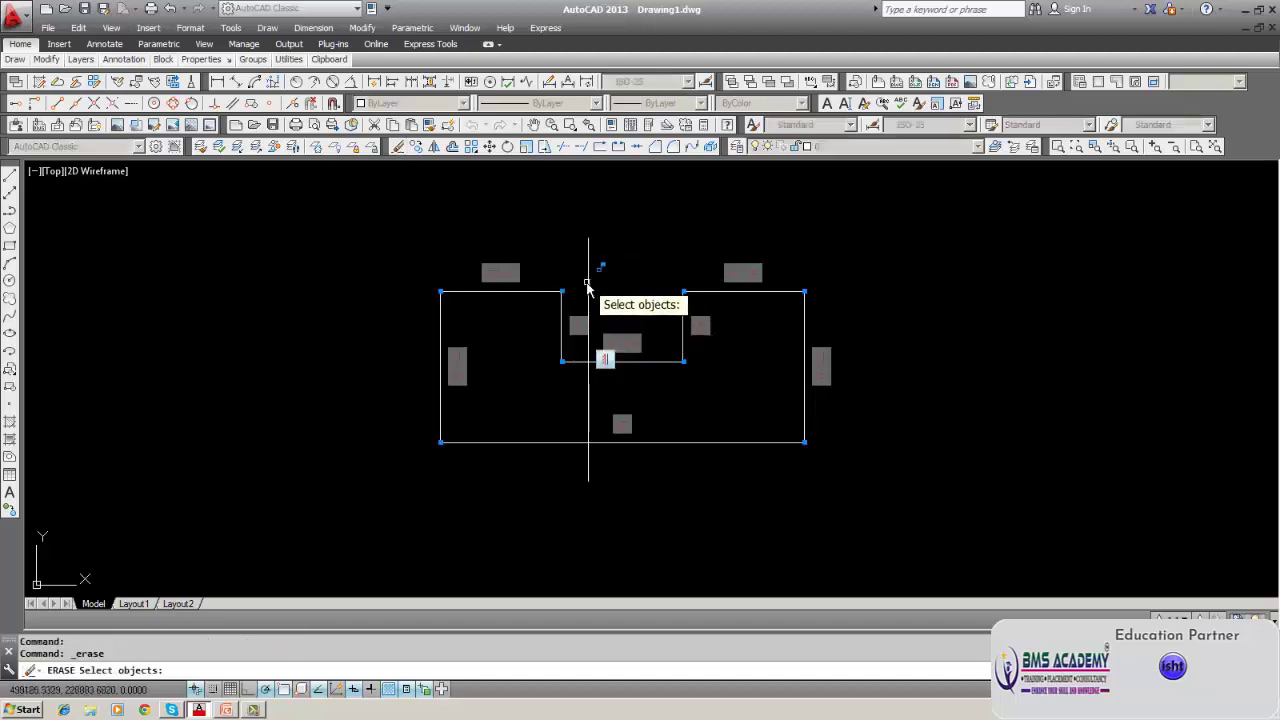
{"action": "key", "text": "Escape"}
Apply a Symmetric constraint to the left and right top lines about the vertical centerline.
{"action": "left_click", "coordinate": [417, 29]}
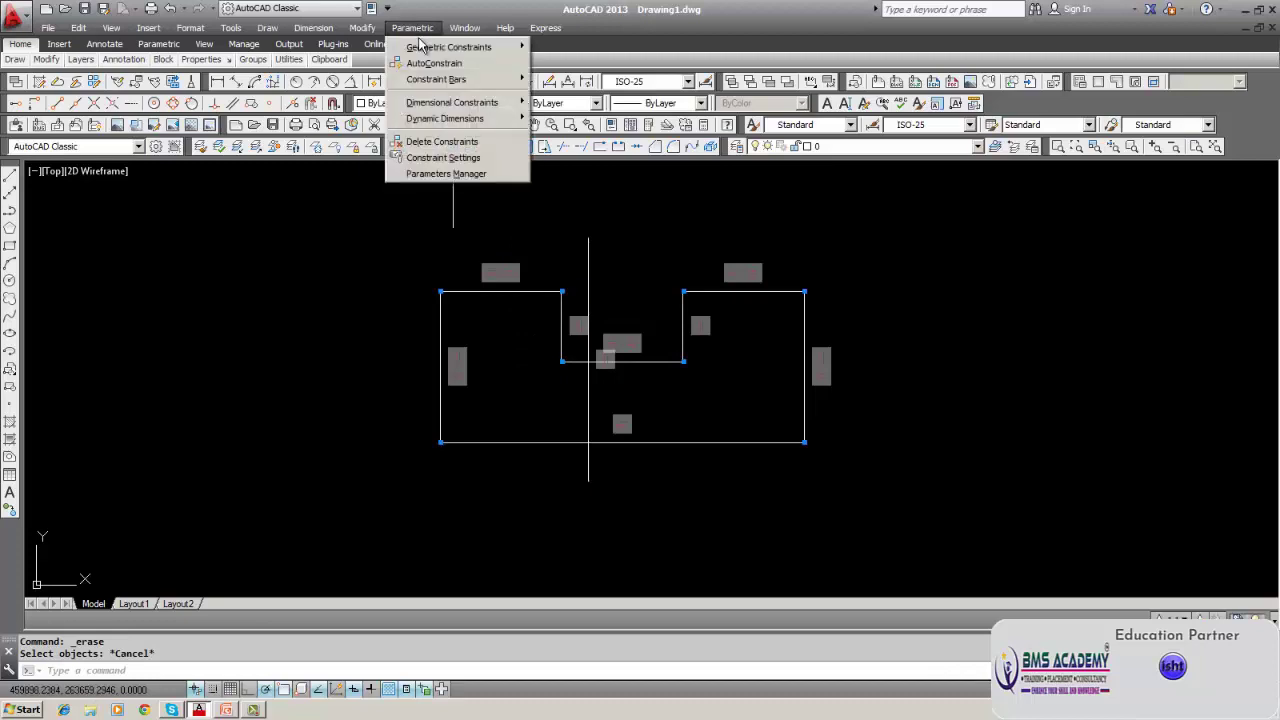
{"action": "mouse_move", "coordinate": [430, 47]}
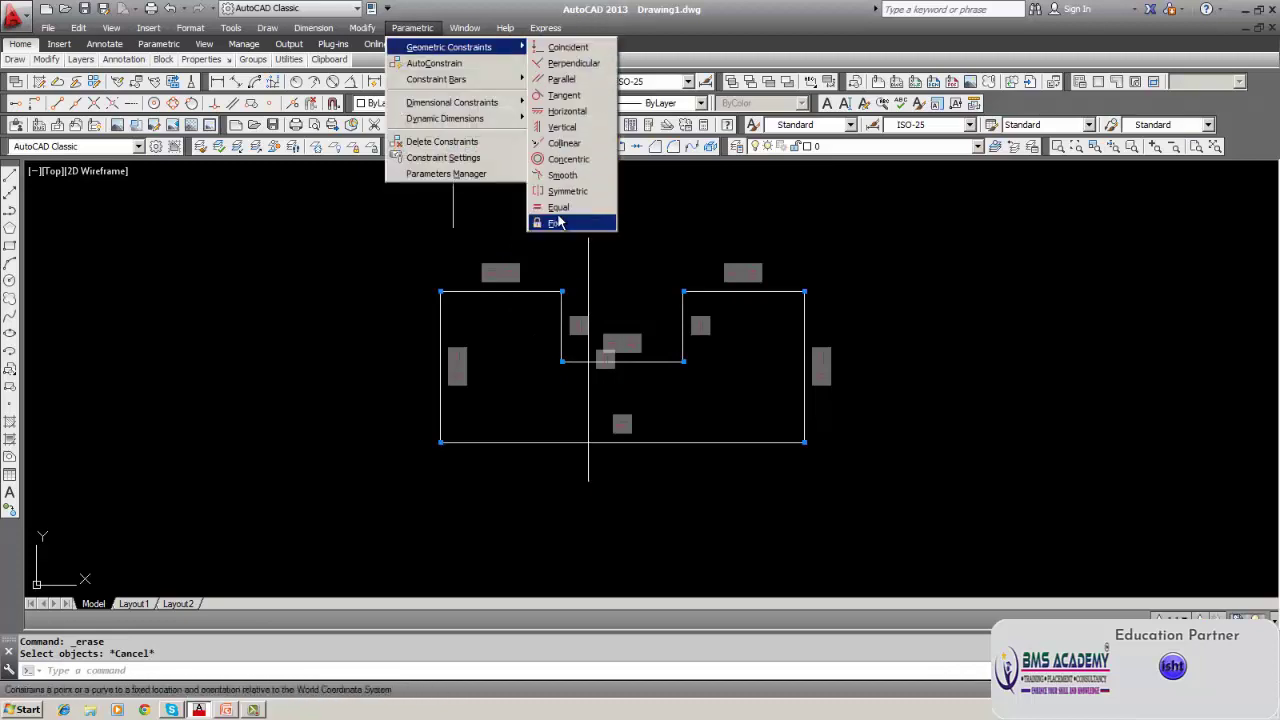
{"action": "left_click", "coordinate": [567, 191]}
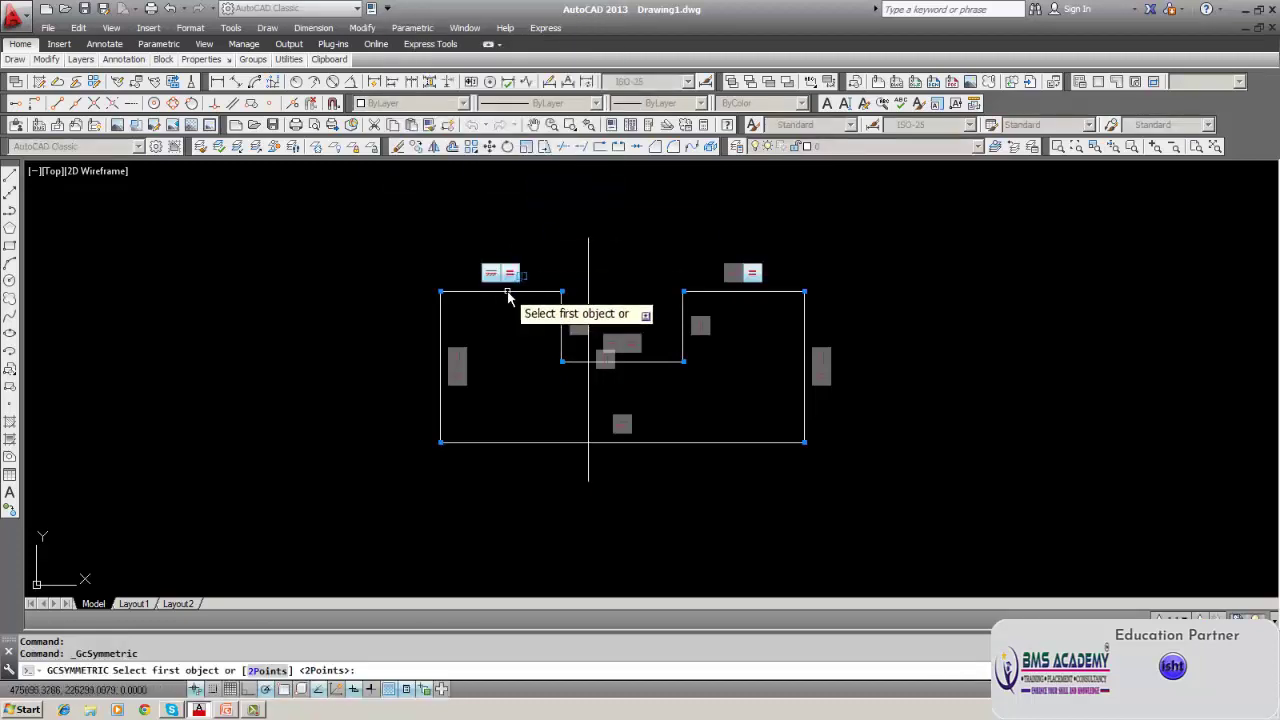
{"action": "left_click", "coordinate": [504, 292]}
{"action": "left_click", "coordinate": [697, 293]}
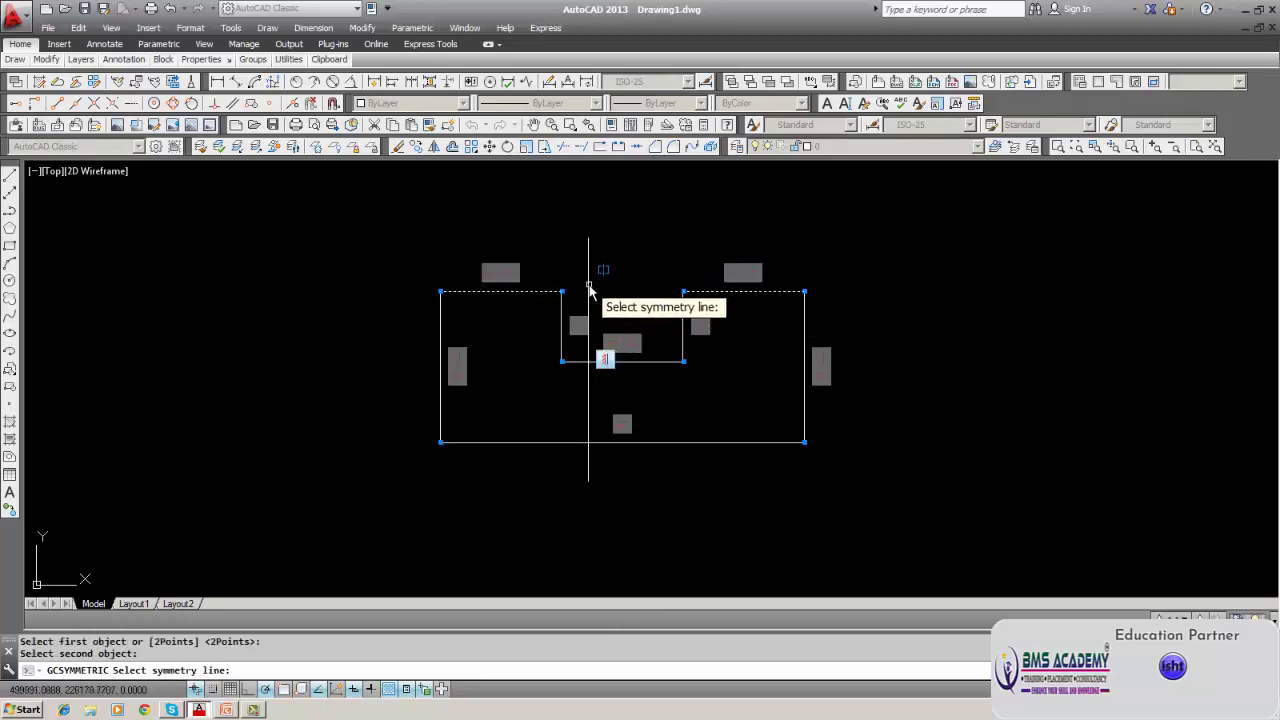
{"action": "left_click", "coordinate": [589, 289]}
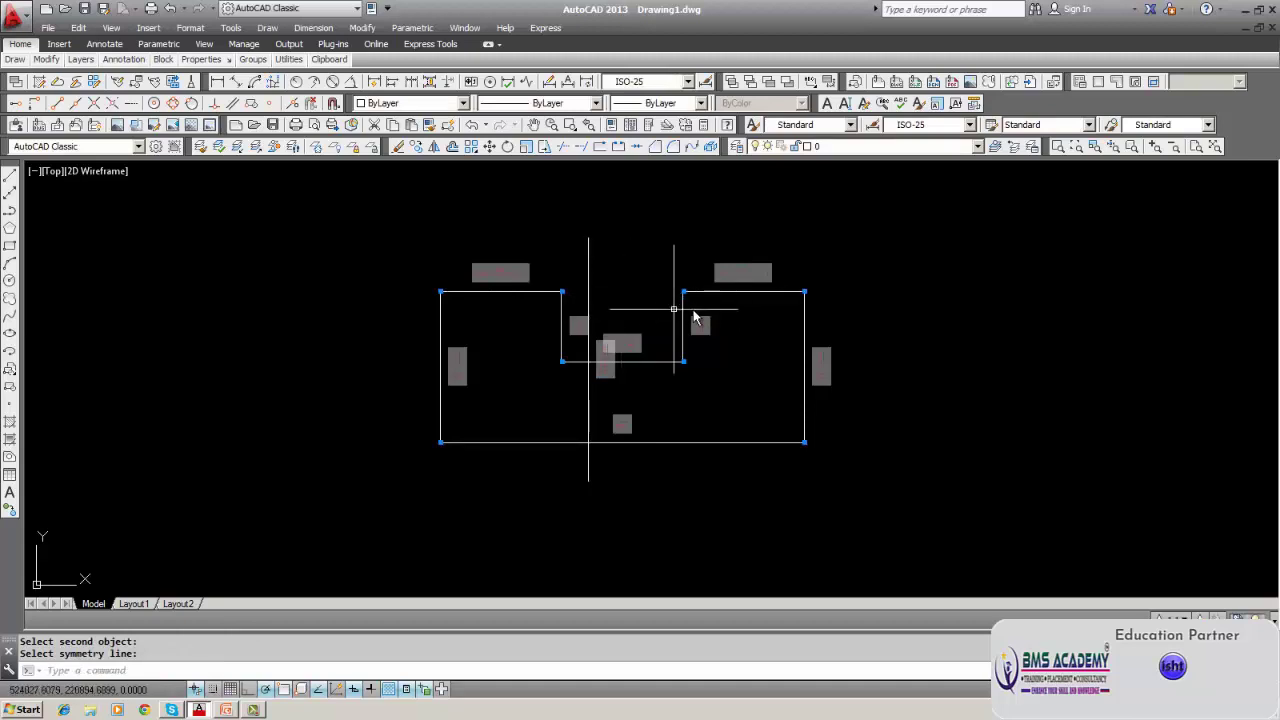
{"action": "mouse_move", "coordinate": [522, 282]}
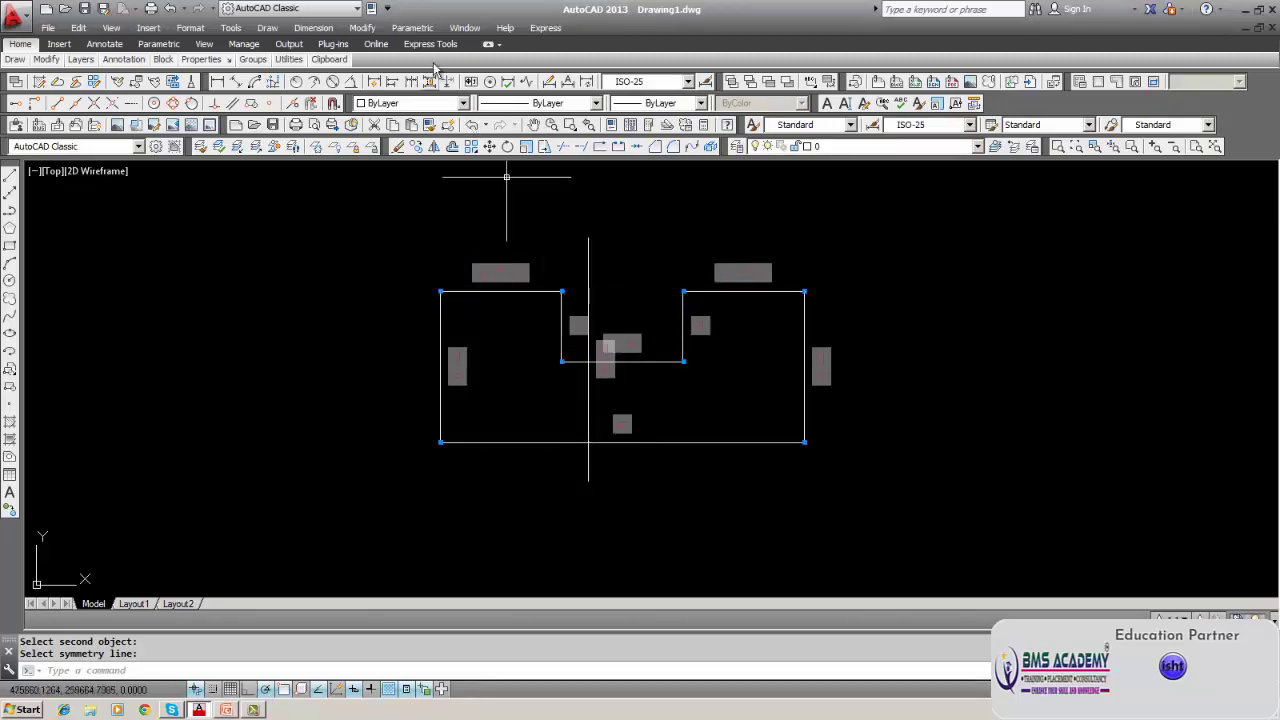
Constrain the notch's left and right vertical sides symmetric about the vertical centerline.
{"action": "left_click", "coordinate": [412, 27]}
{"action": "mouse_move", "coordinate": [490, 47]}
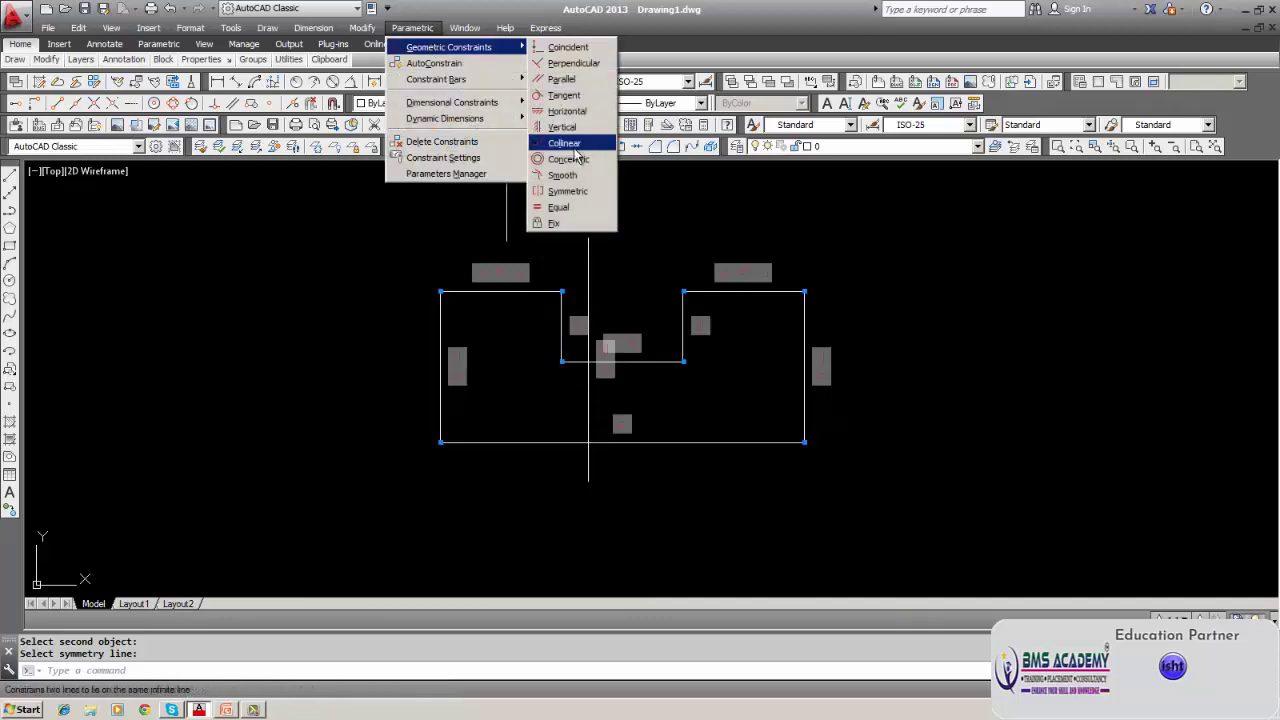
{"action": "left_click", "coordinate": [566, 190]}
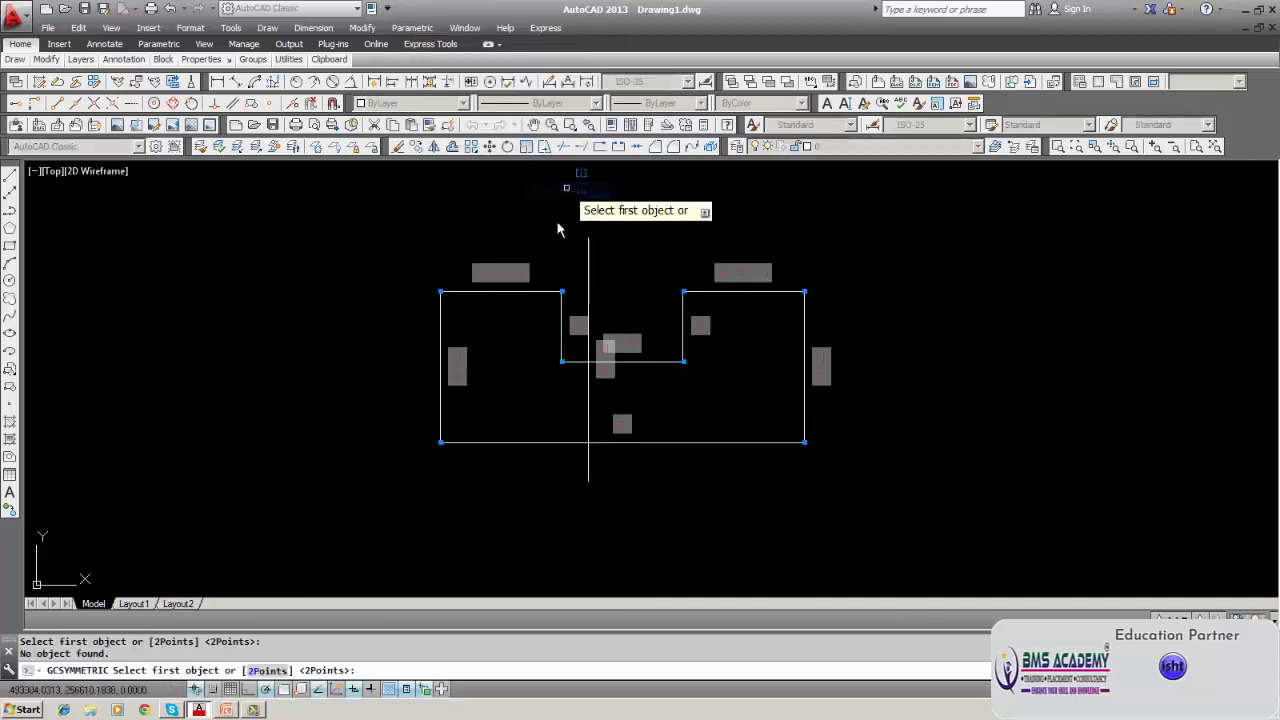
{"action": "left_click", "coordinate": [562, 308]}
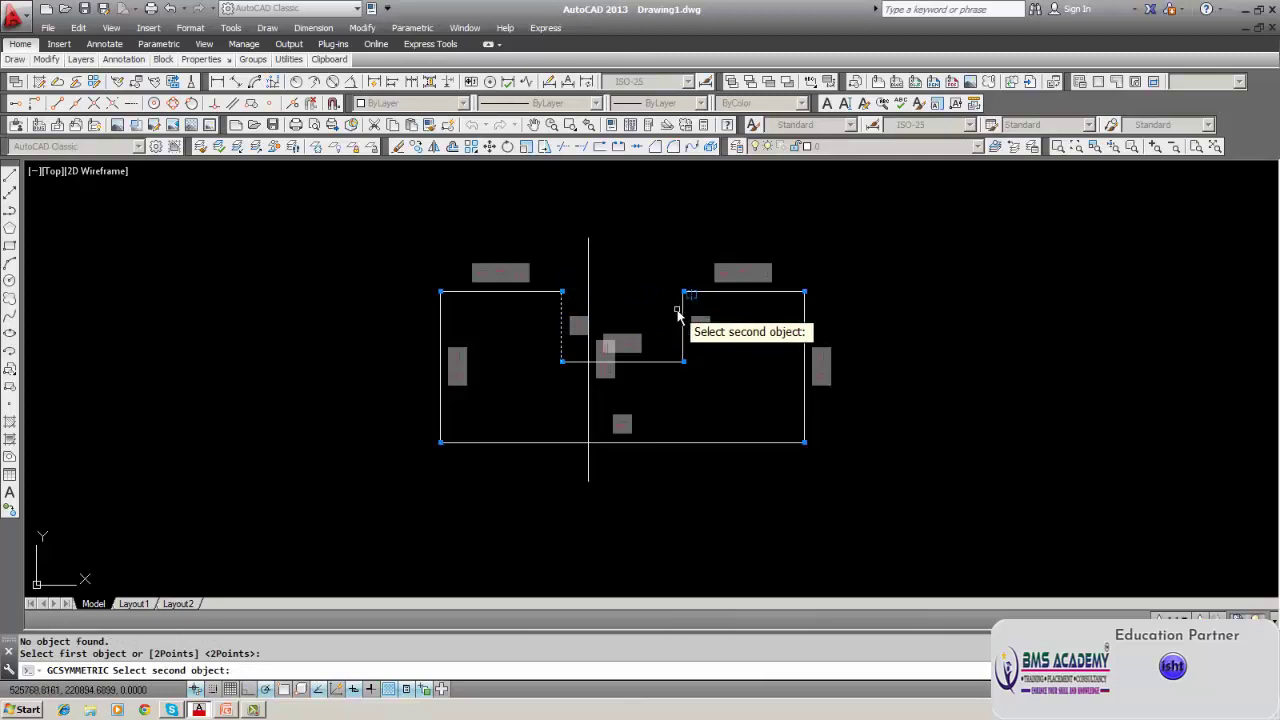
{"action": "left_click", "coordinate": [684, 302]}
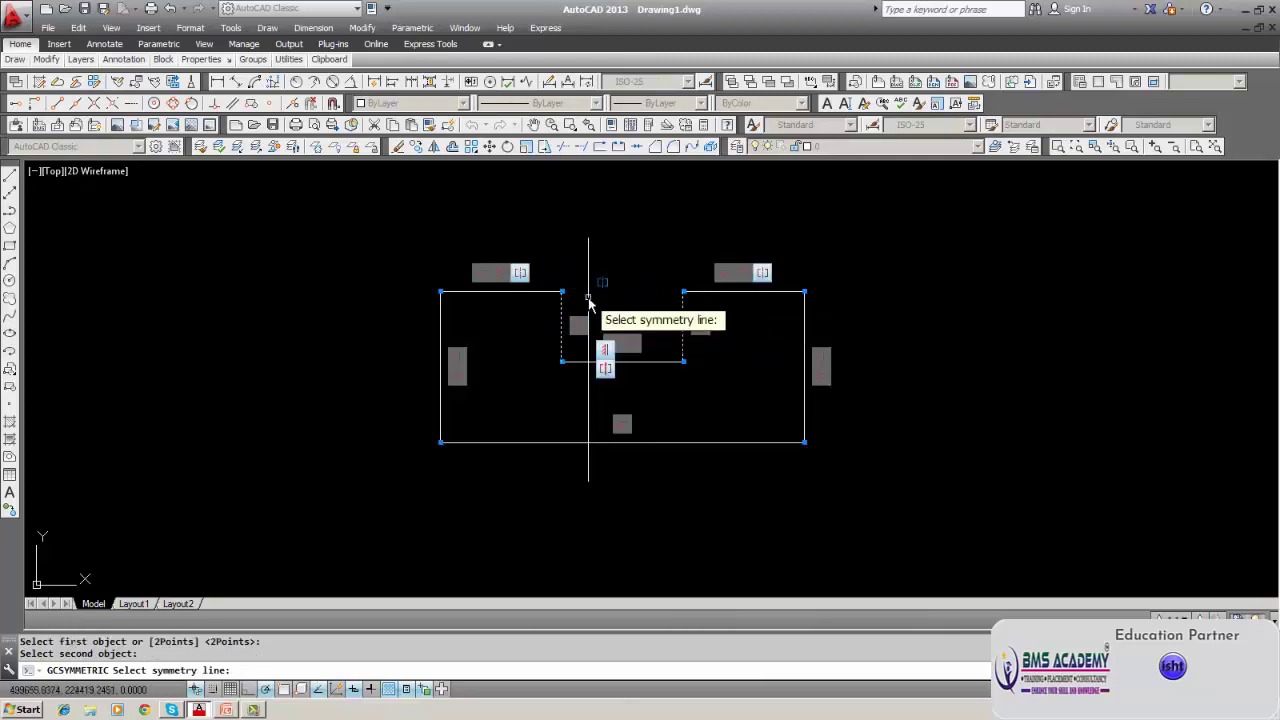
{"action": "left_click", "coordinate": [588, 299]}
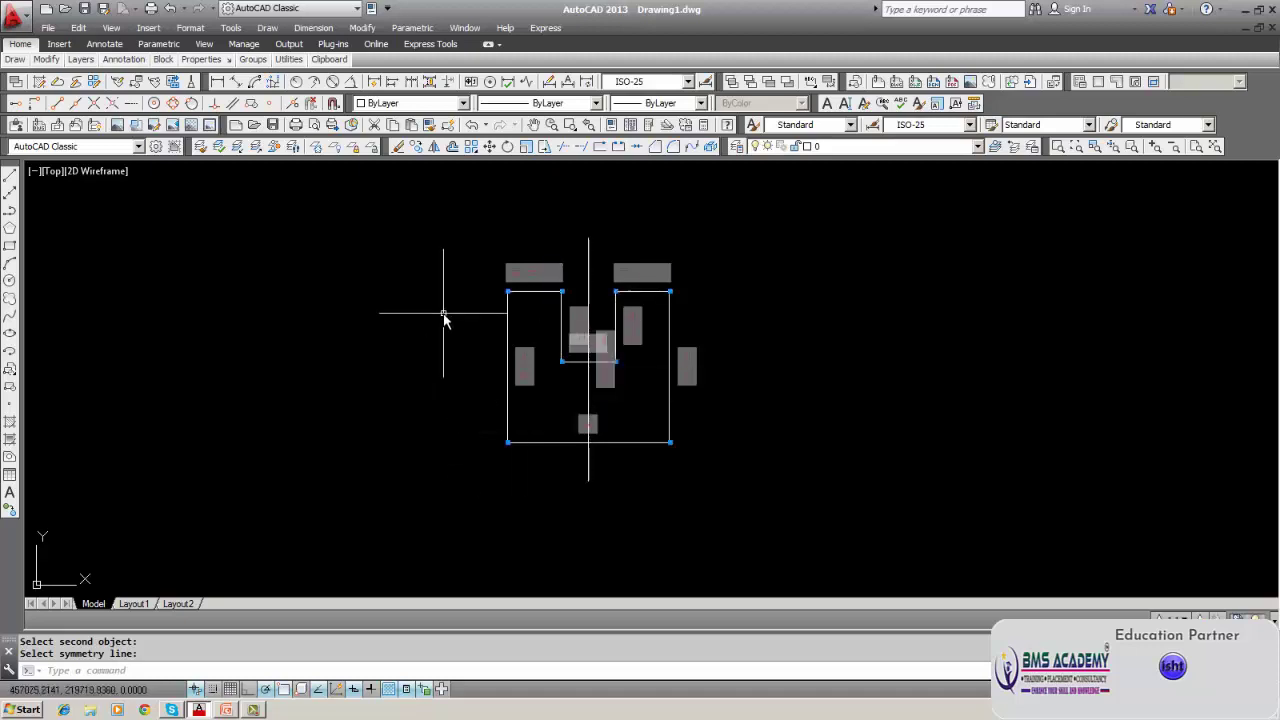
Window-select every line of the drawing, then clear the selection.
{"action": "left_click", "coordinate": [443, 249]}
{"action": "left_click", "coordinate": [551, 451]}
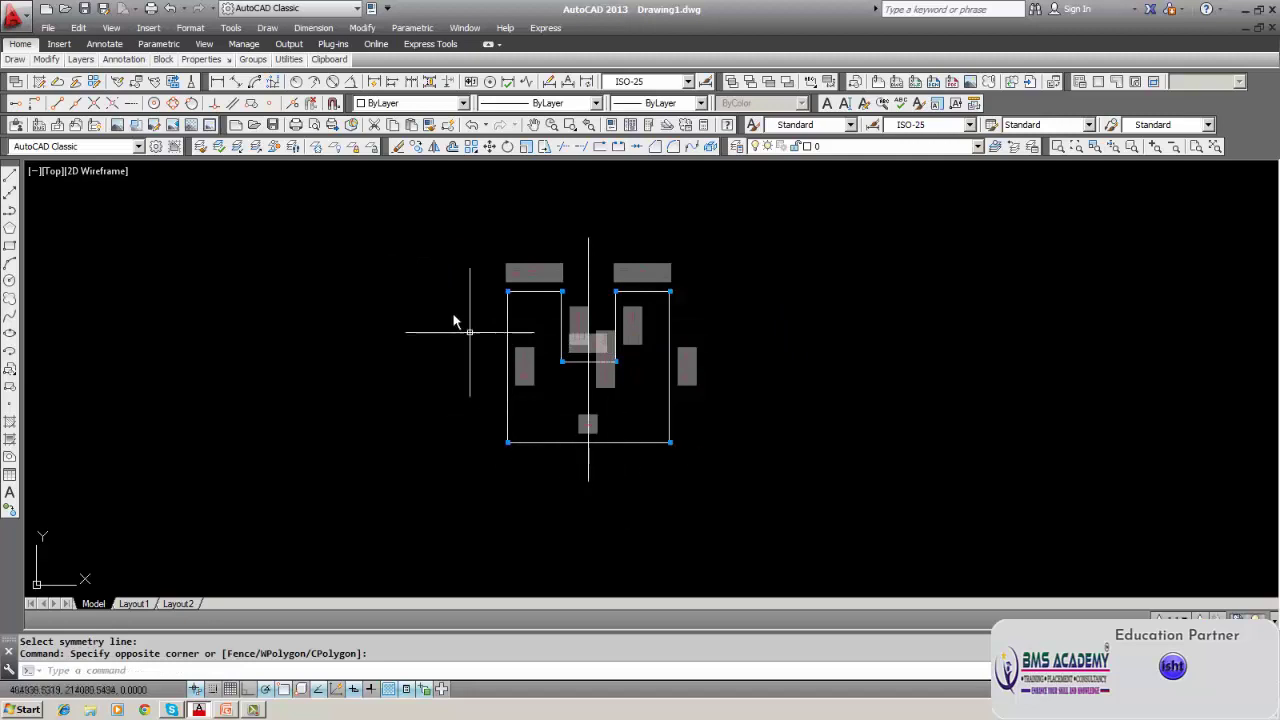
{"action": "left_click", "coordinate": [443, 216]}
{"action": "left_click", "coordinate": [757, 505]}
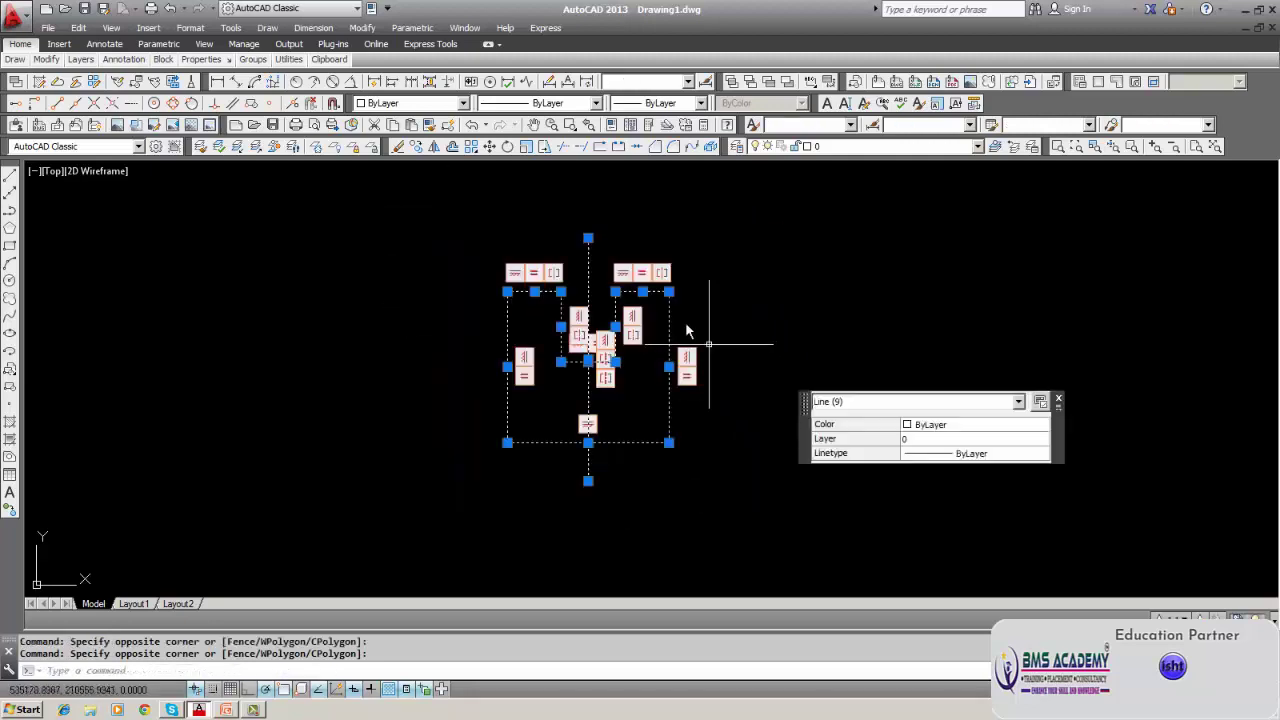
{"action": "key", "text": "Escape"}
{"action": "key", "text": "Escape"}
Hide the right, left and right-side constraint bars, then hide all remaining constraints.
{"action": "right_click", "coordinate": [624, 275]}
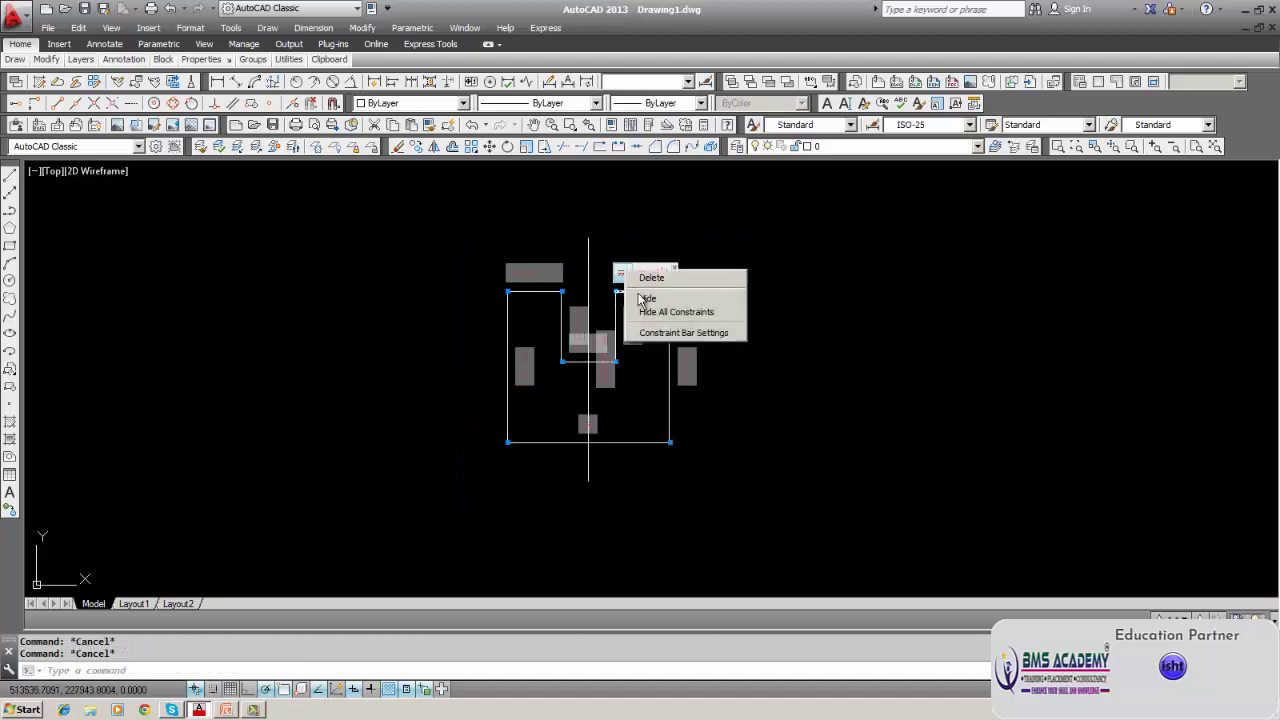
{"action": "left_click", "coordinate": [645, 299]}
{"action": "right_click", "coordinate": [535, 276]}
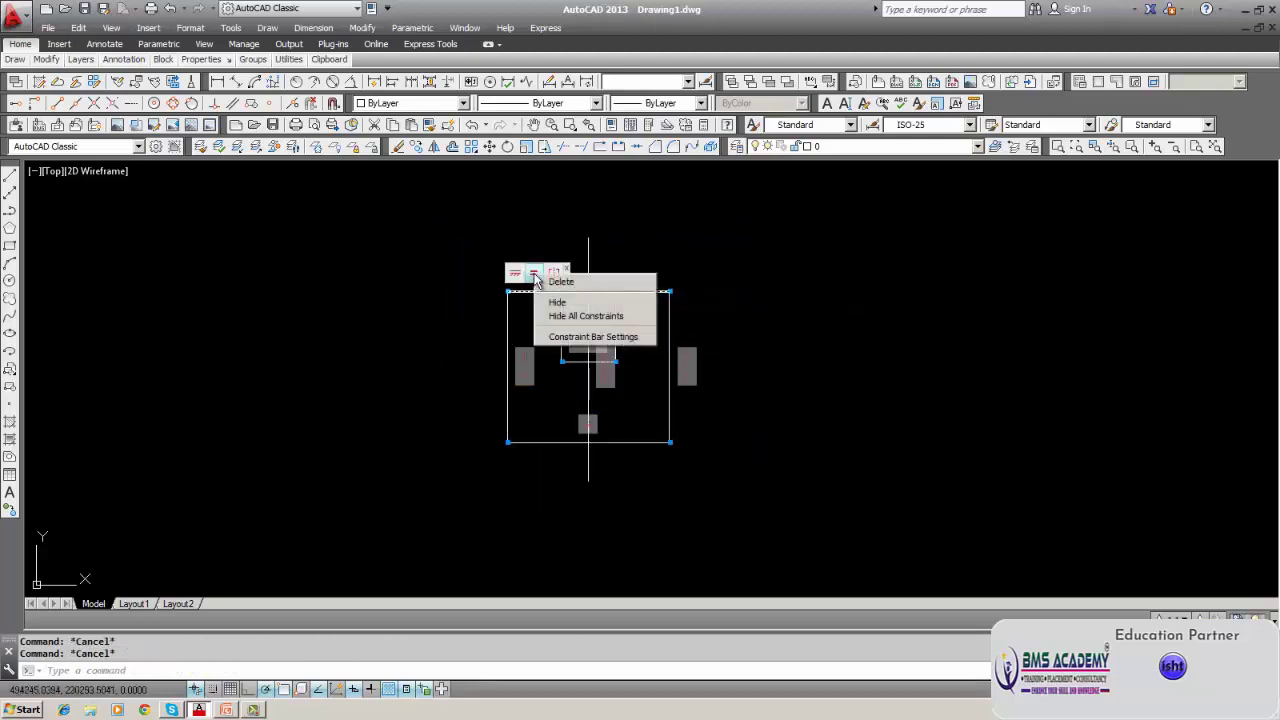
{"action": "left_click", "coordinate": [559, 301]}
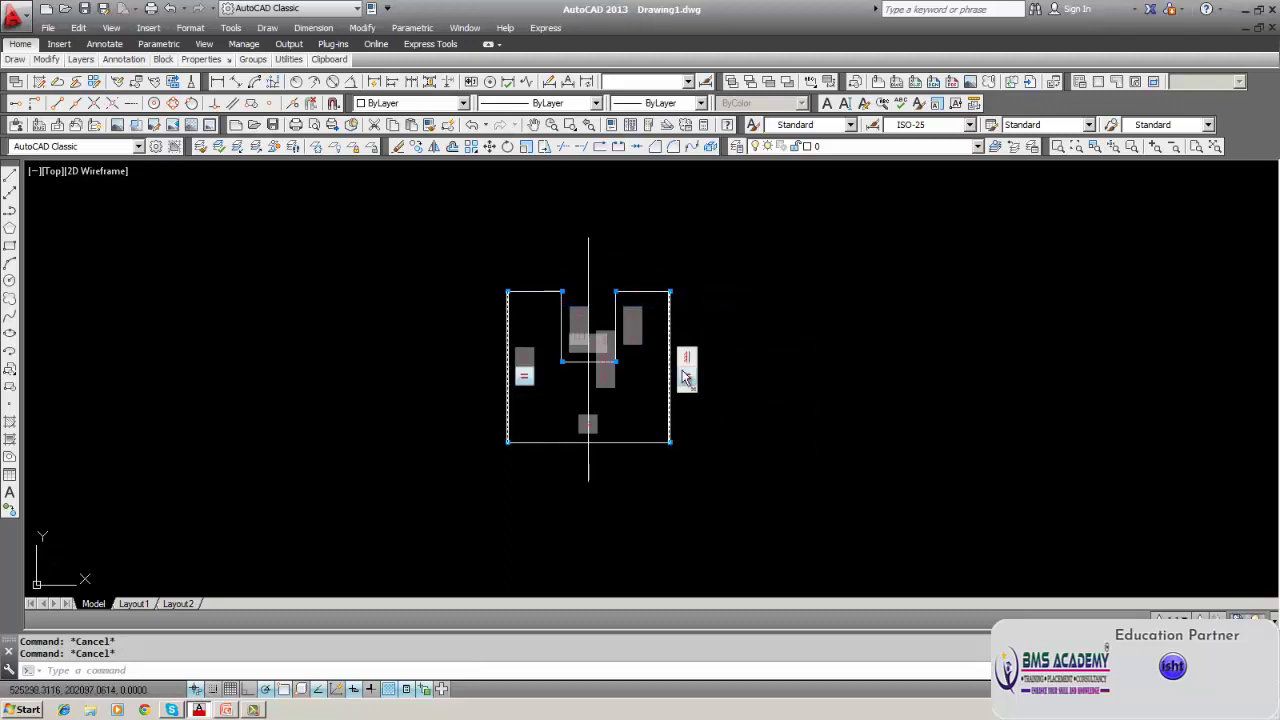
{"action": "right_click", "coordinate": [687, 378]}
{"action": "left_click", "coordinate": [698, 399]}
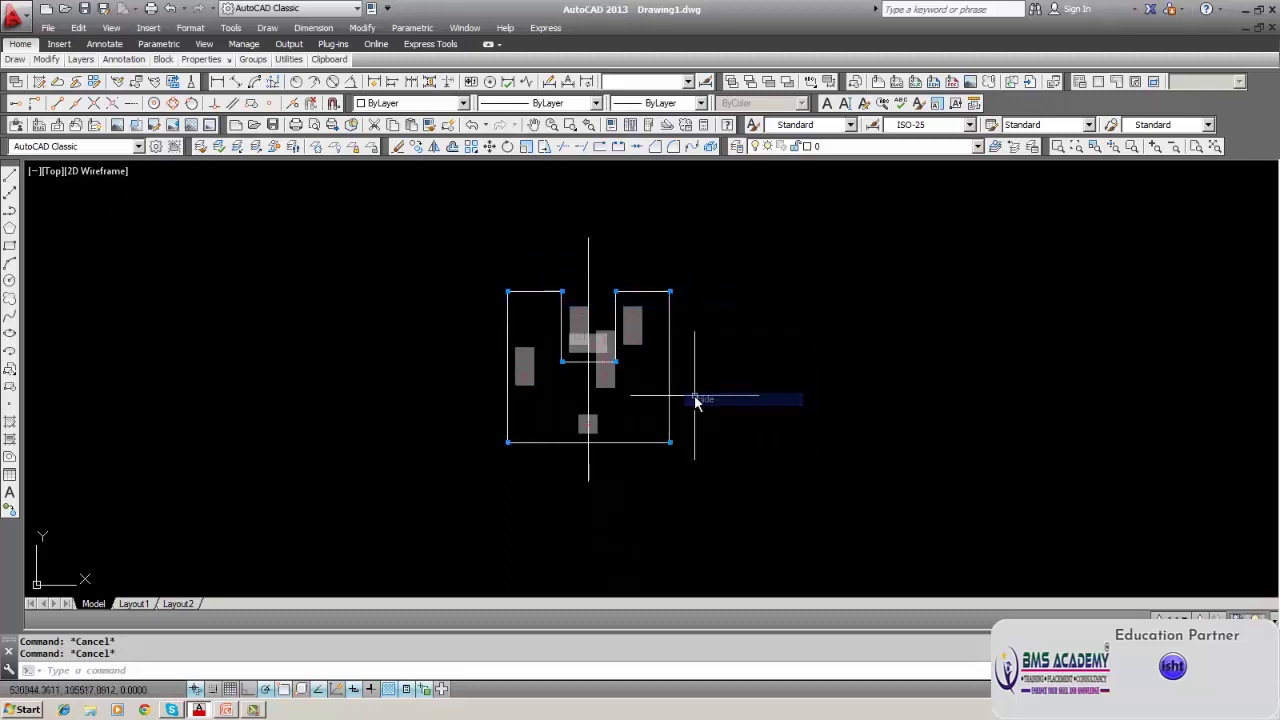
{"action": "right_click", "coordinate": [613, 381]}
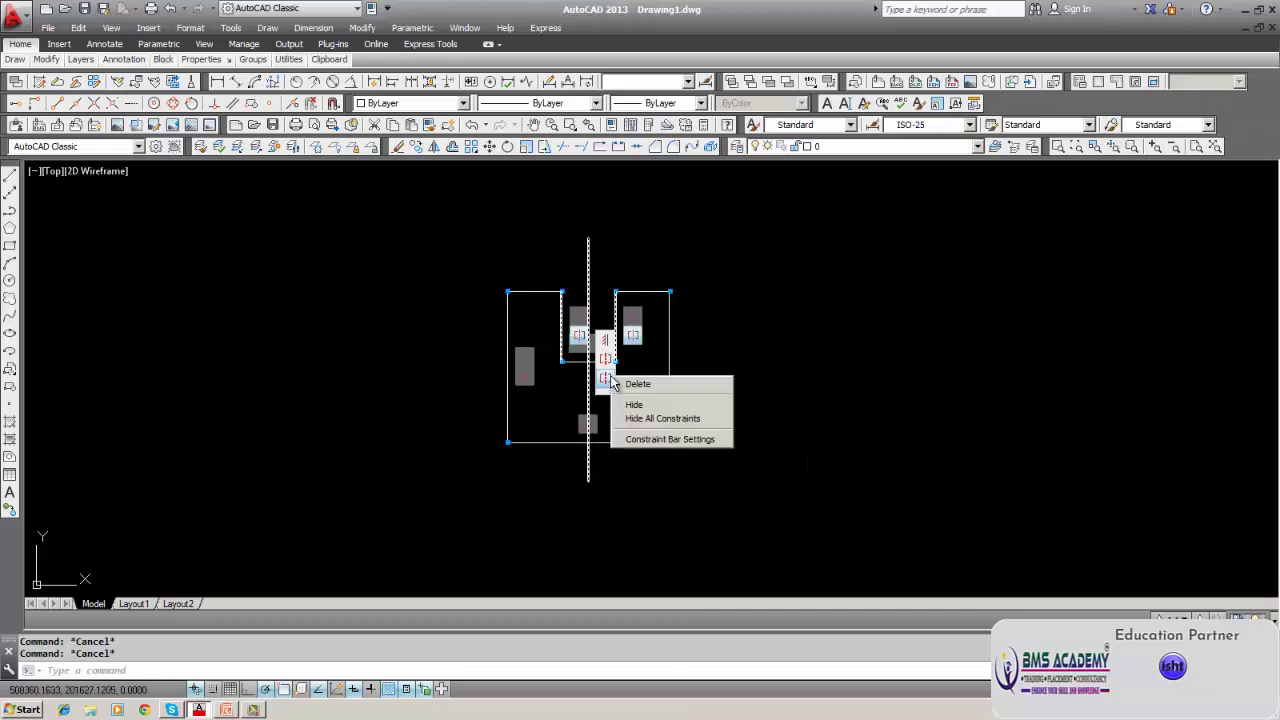
{"action": "left_click", "coordinate": [640, 418]}
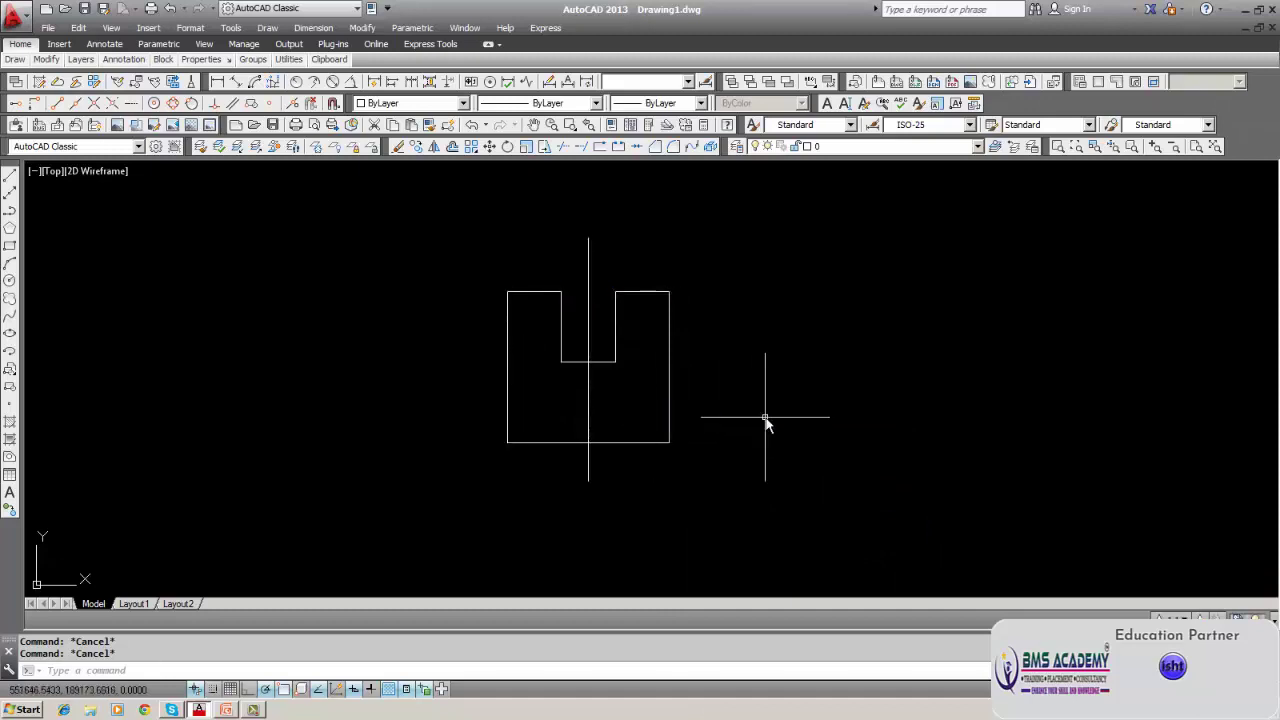
Erase the vertical centerline, which also removes its 3 symmetry constraints.
{"action": "left_click", "coordinate": [398, 147]}
{"action": "left_click", "coordinate": [586, 289]}
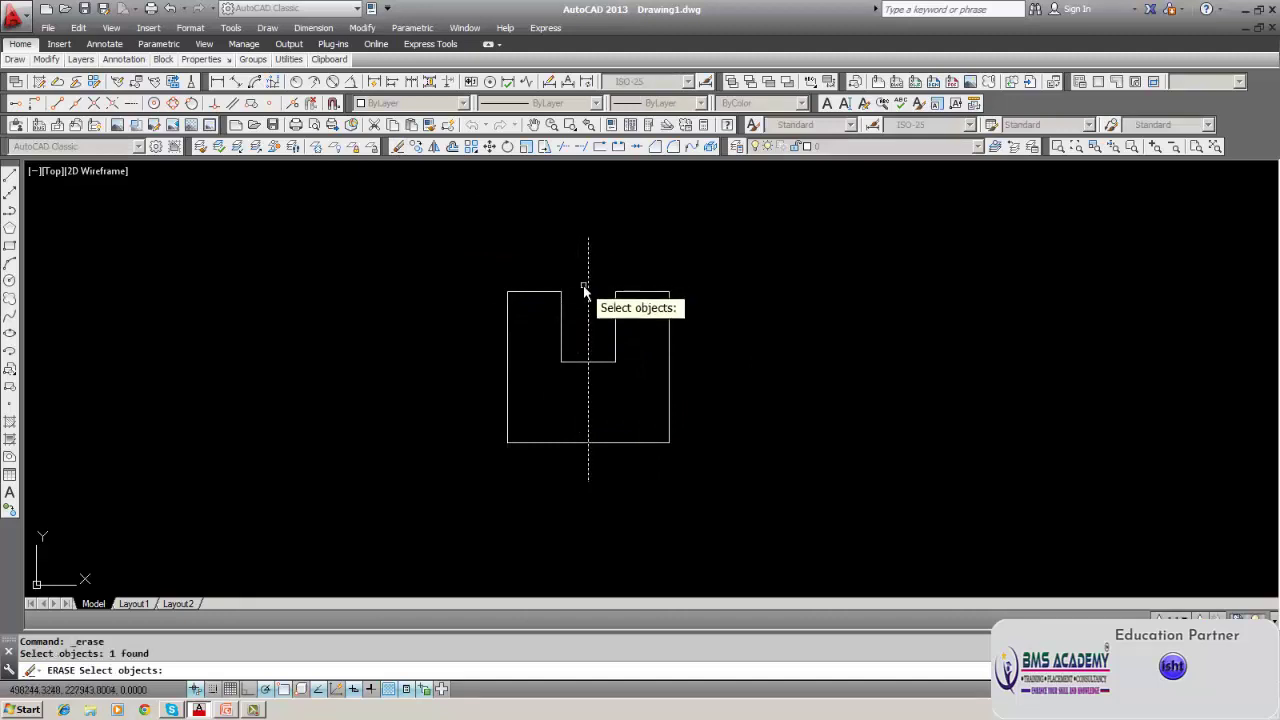
{"action": "key", "text": "Return"}
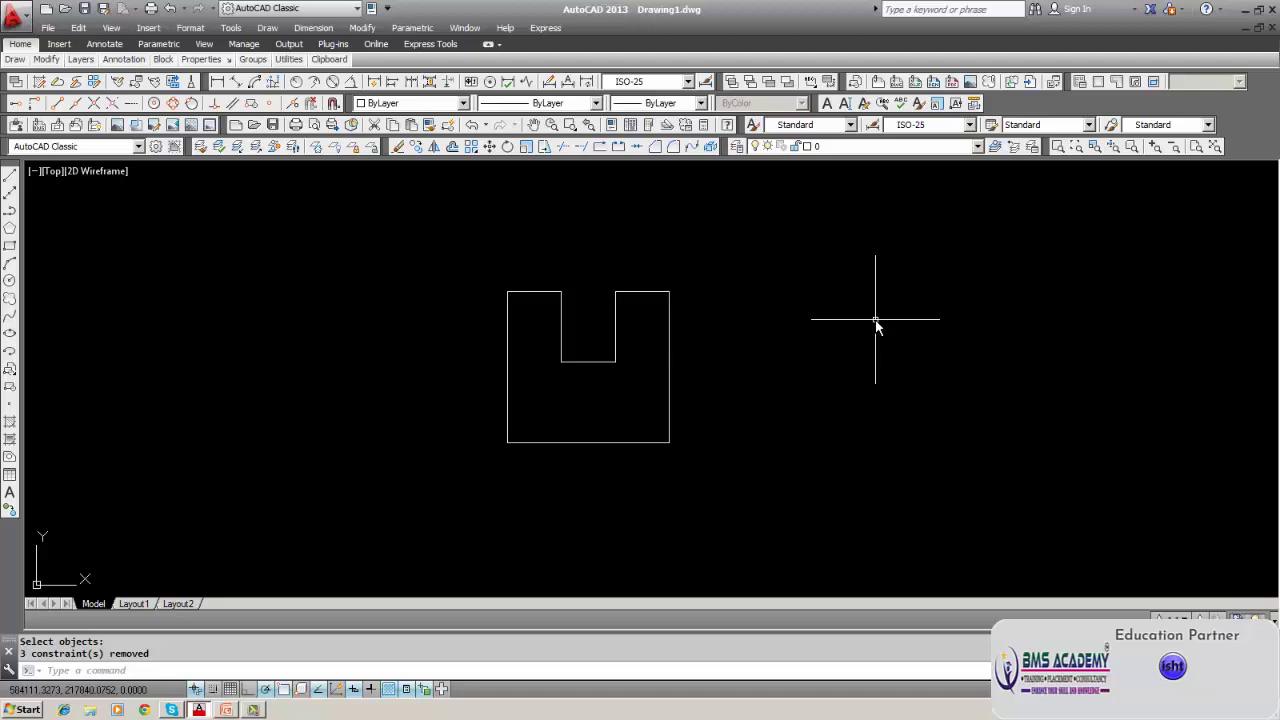
{"action": "left_click", "coordinate": [412, 27]}
{"action": "mouse_move", "coordinate": [419, 46]}
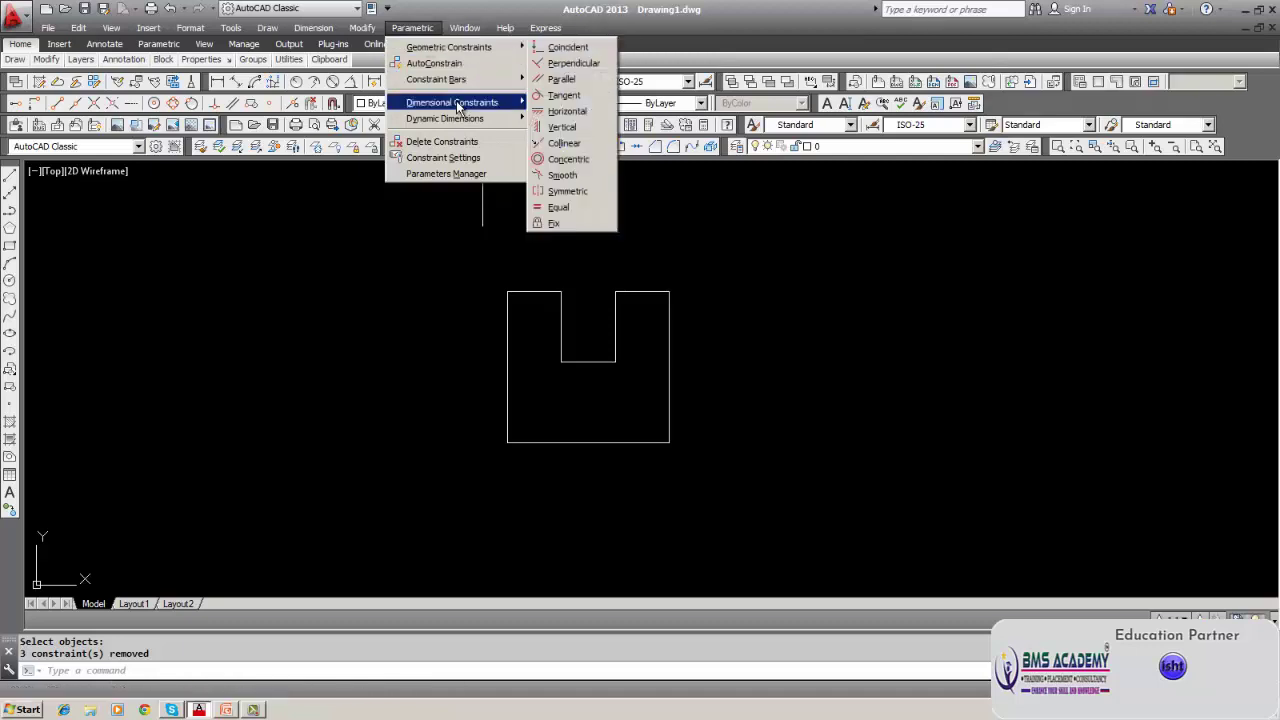
{"action": "mouse_move", "coordinate": [458, 107]}
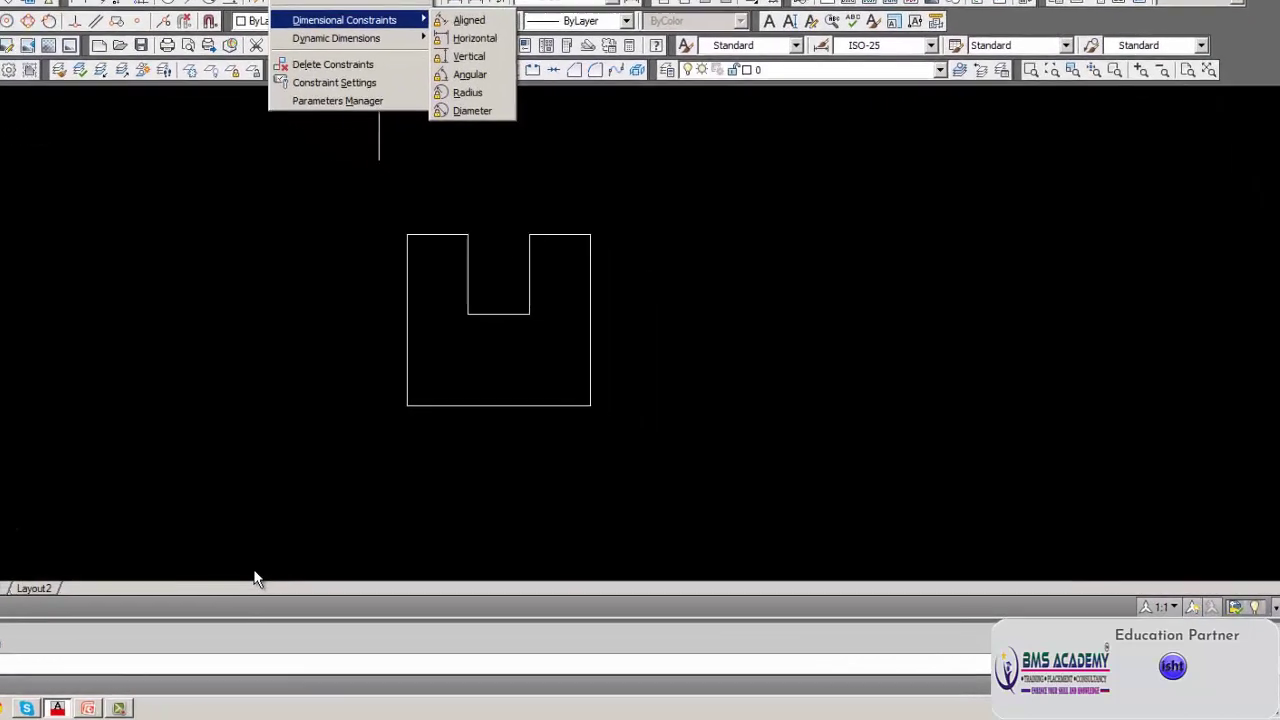
{"action": "left_click", "coordinate": [587, 698]}
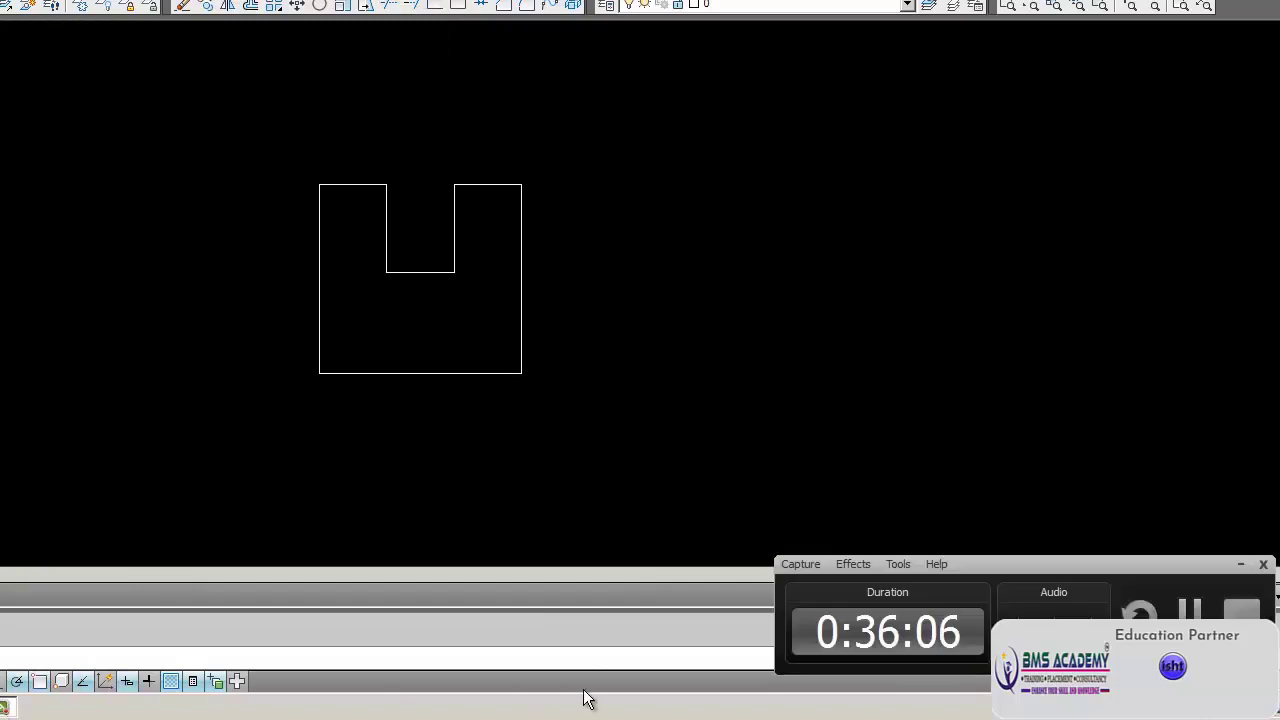